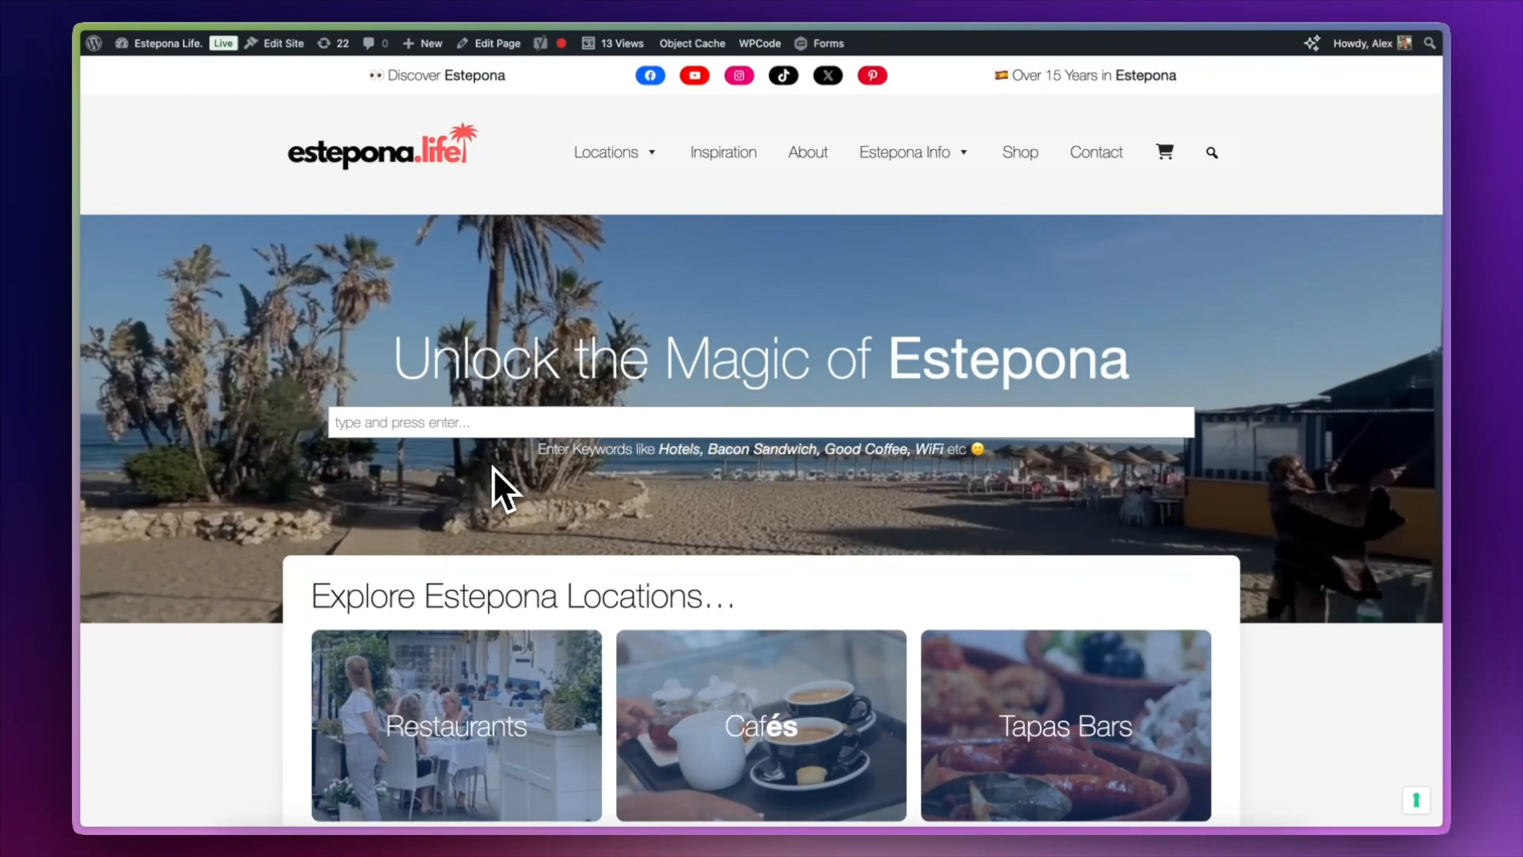
Look over the Estepona Life home page and the Directorist plugin's home page.
scroll(503, 489, down, 6)
scroll(503, 489, down, 10)
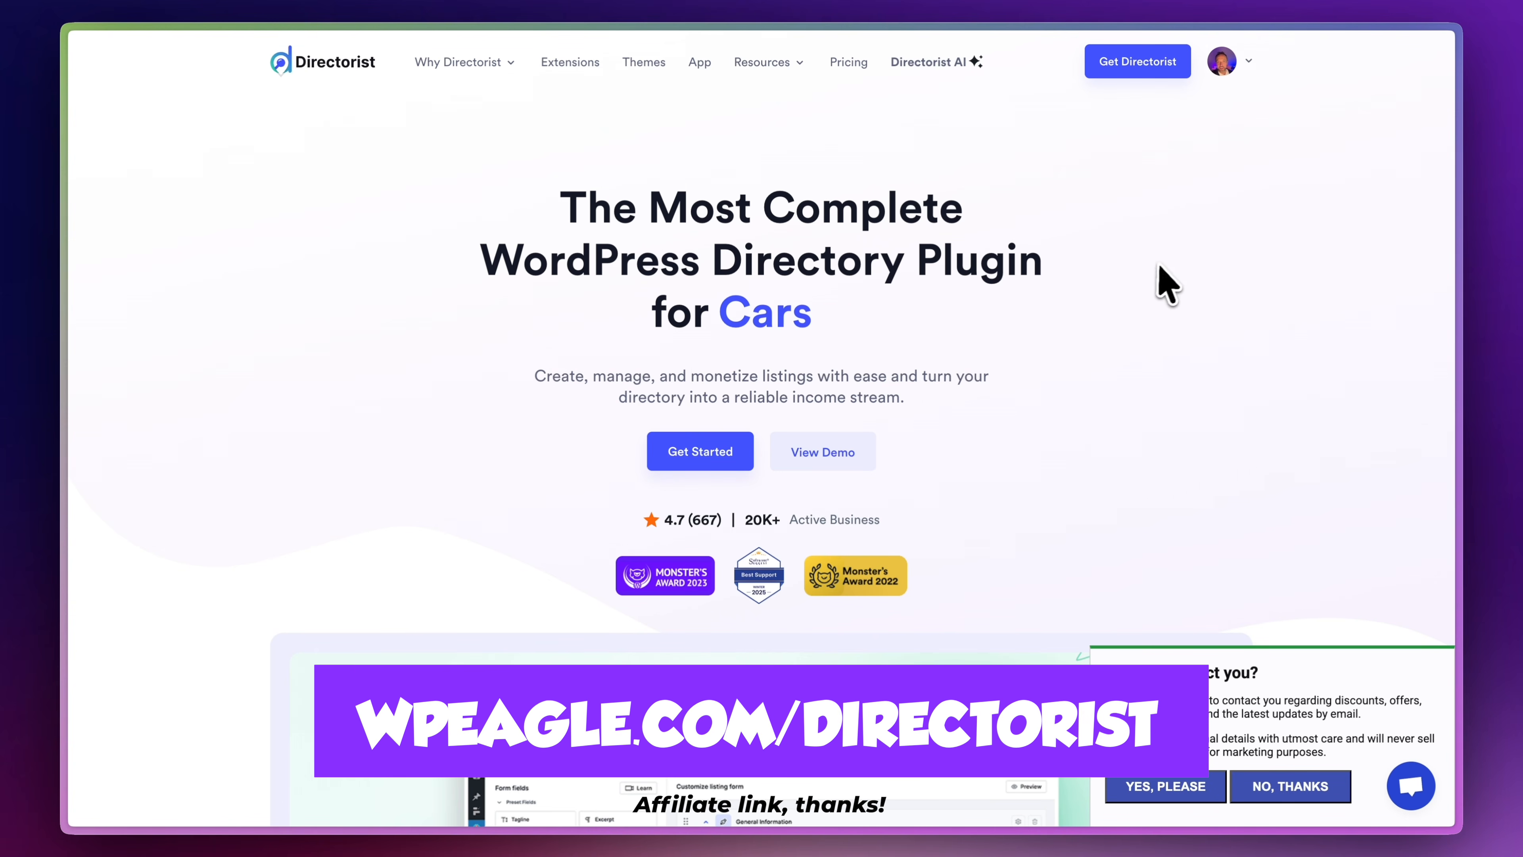
scroll(1205, 259, down, 5)
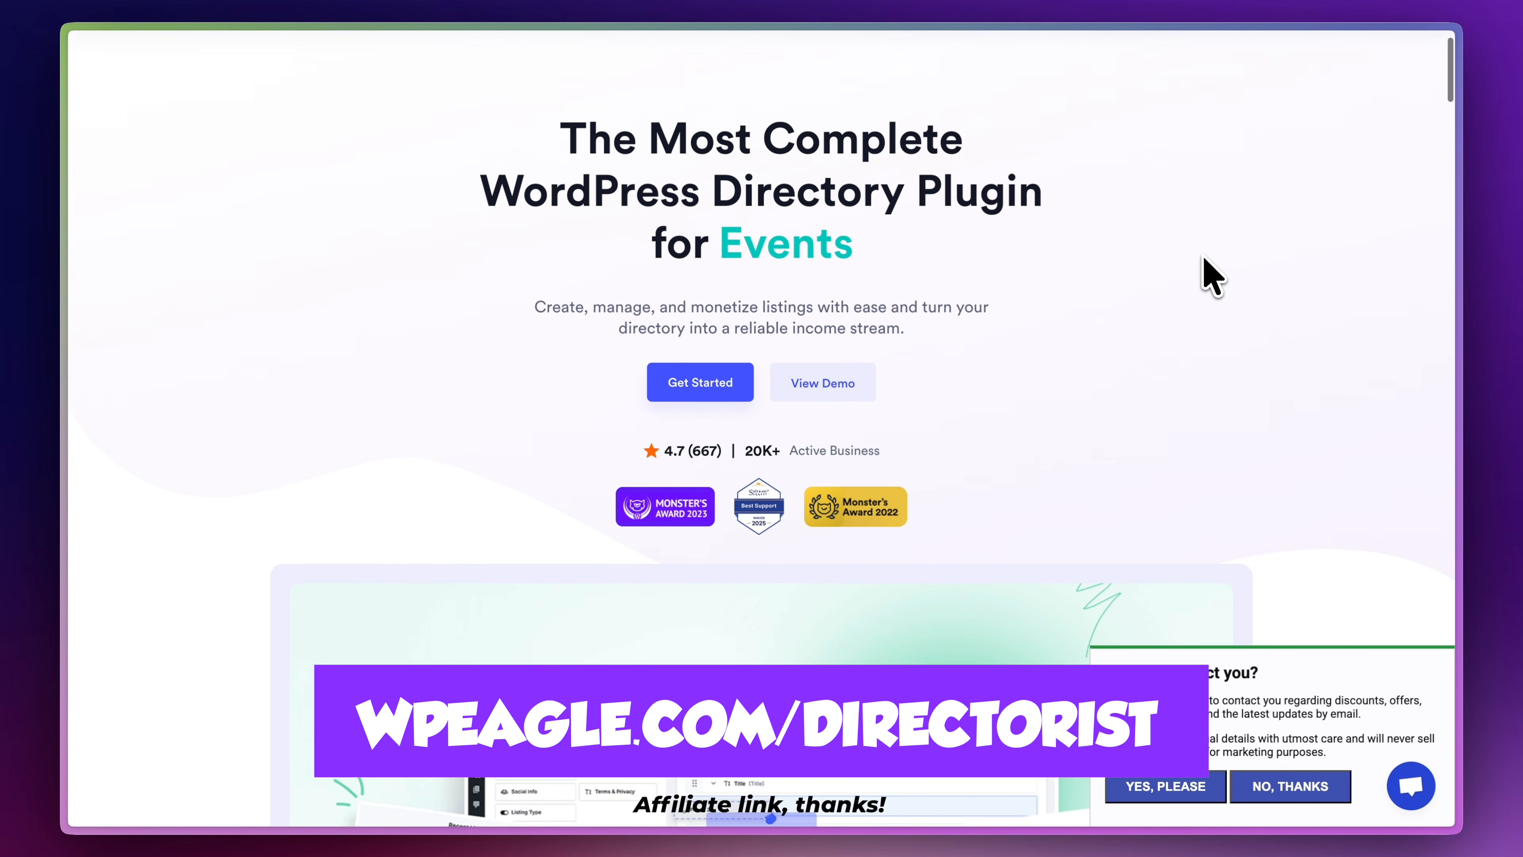
scroll(1205, 259, down, 5)
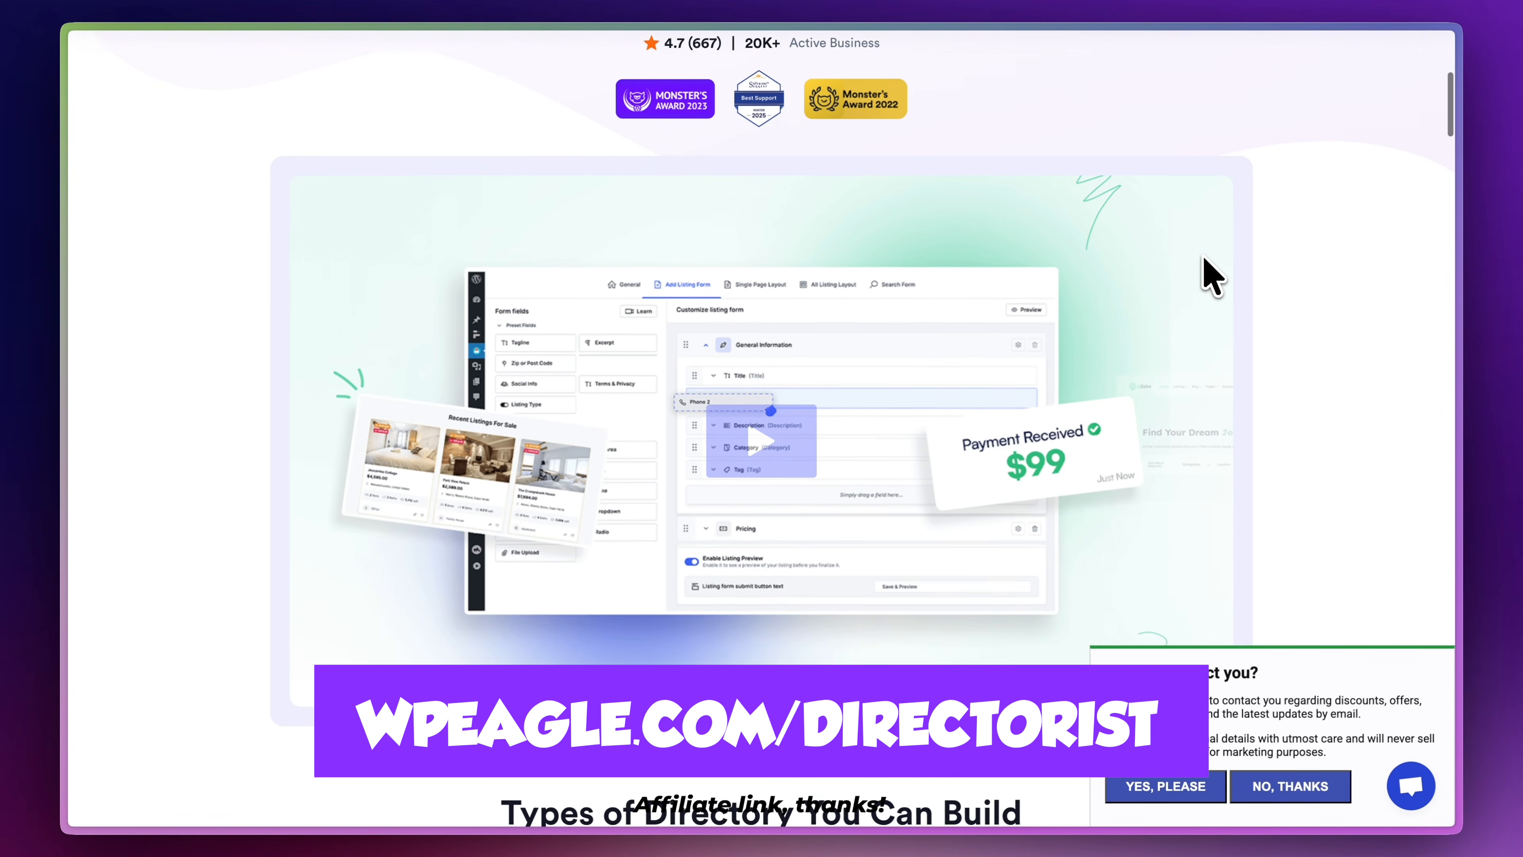
scroll(1205, 264, down, 5)
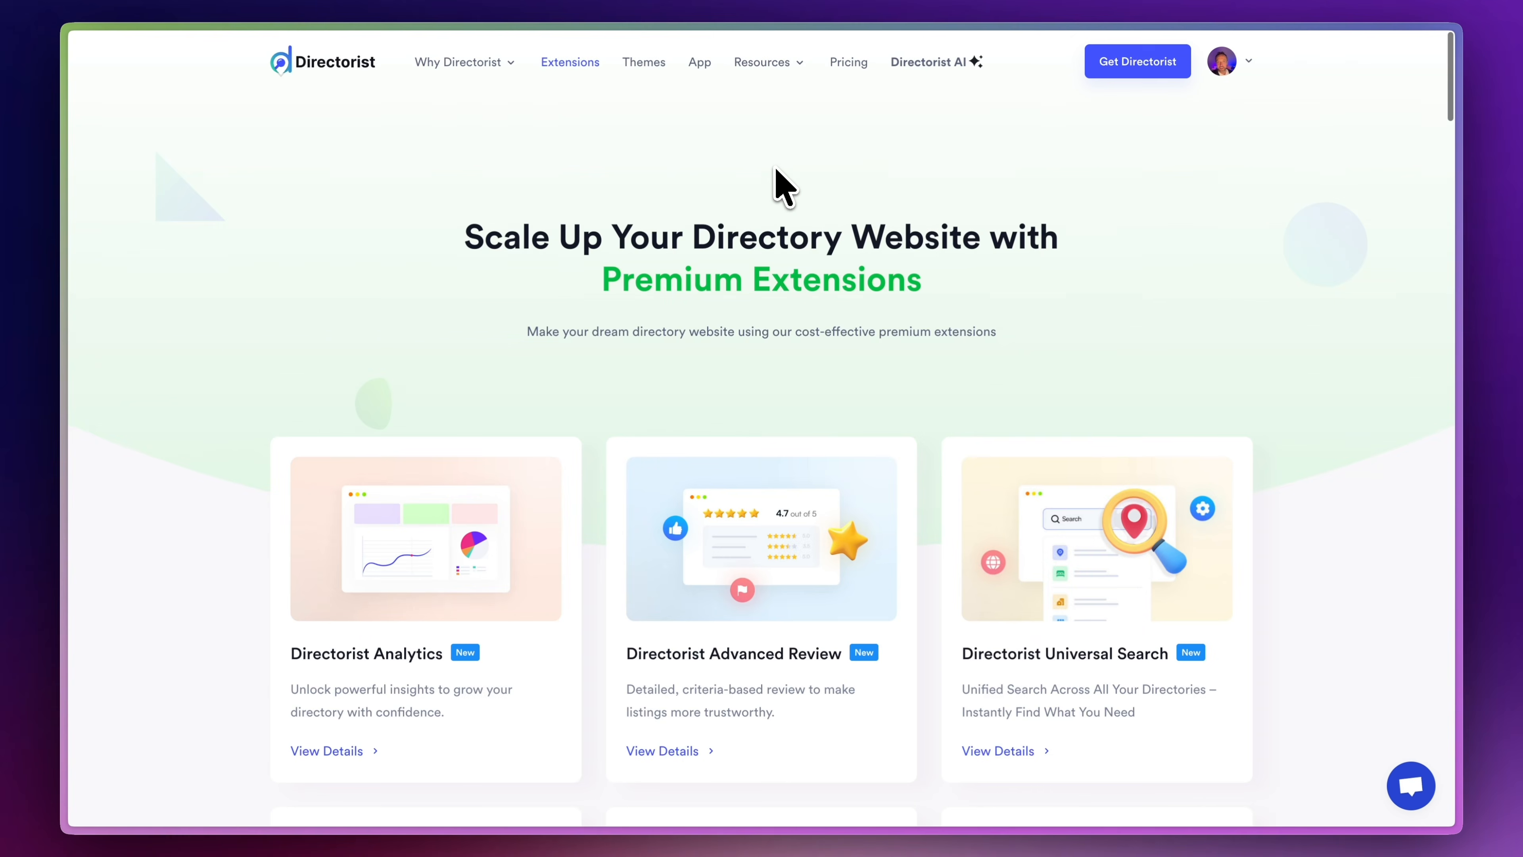
Browse Directorist's premium extensions and its pre-built WordPress directory themes.
scroll(779, 187, down, 8)
scroll(777, 177, down, 2)
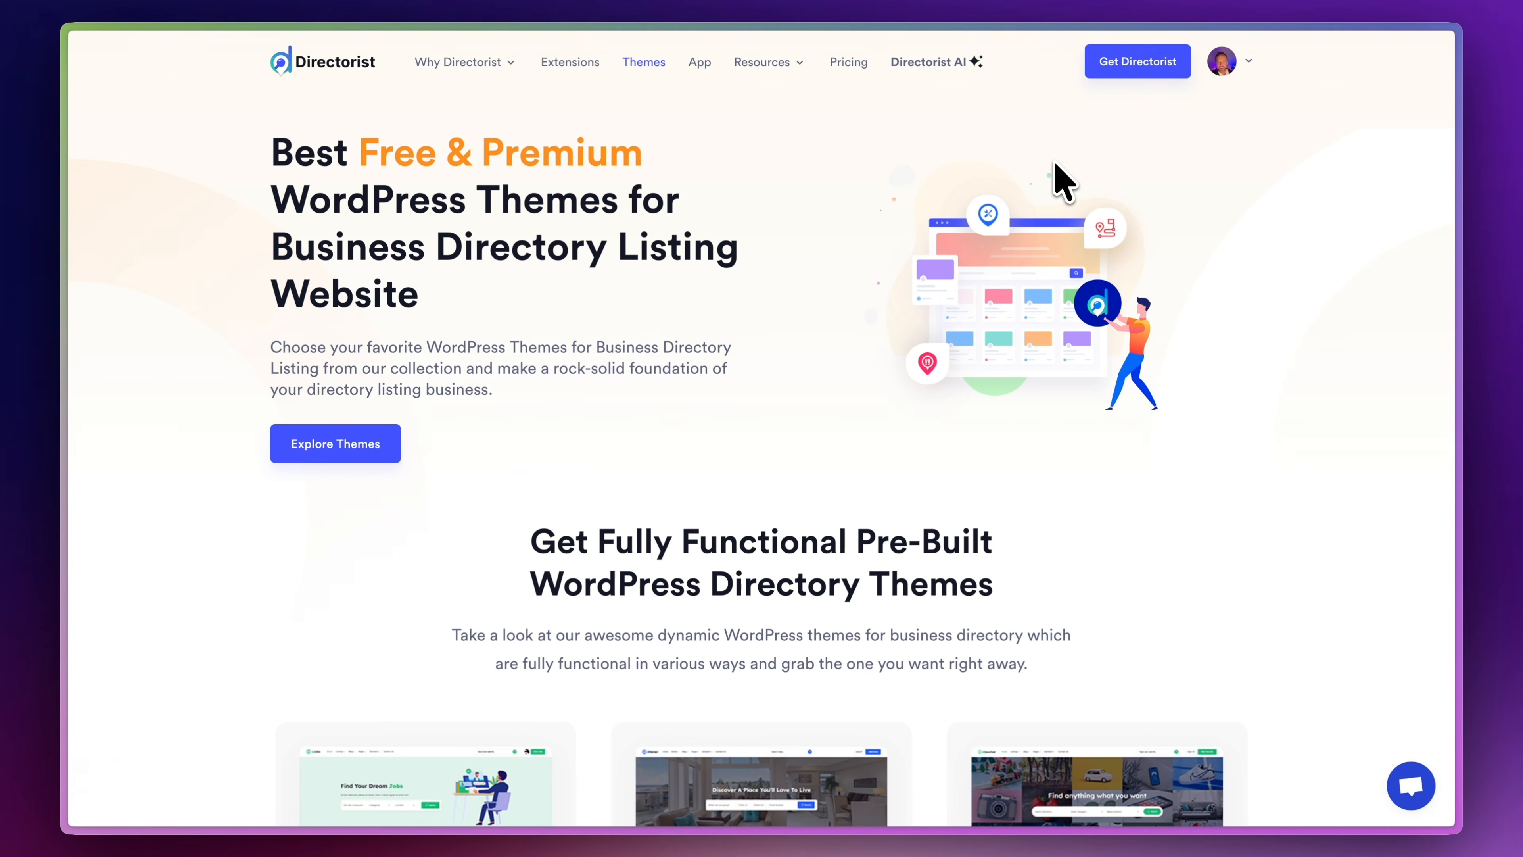
scroll(1064, 183, down, 7)
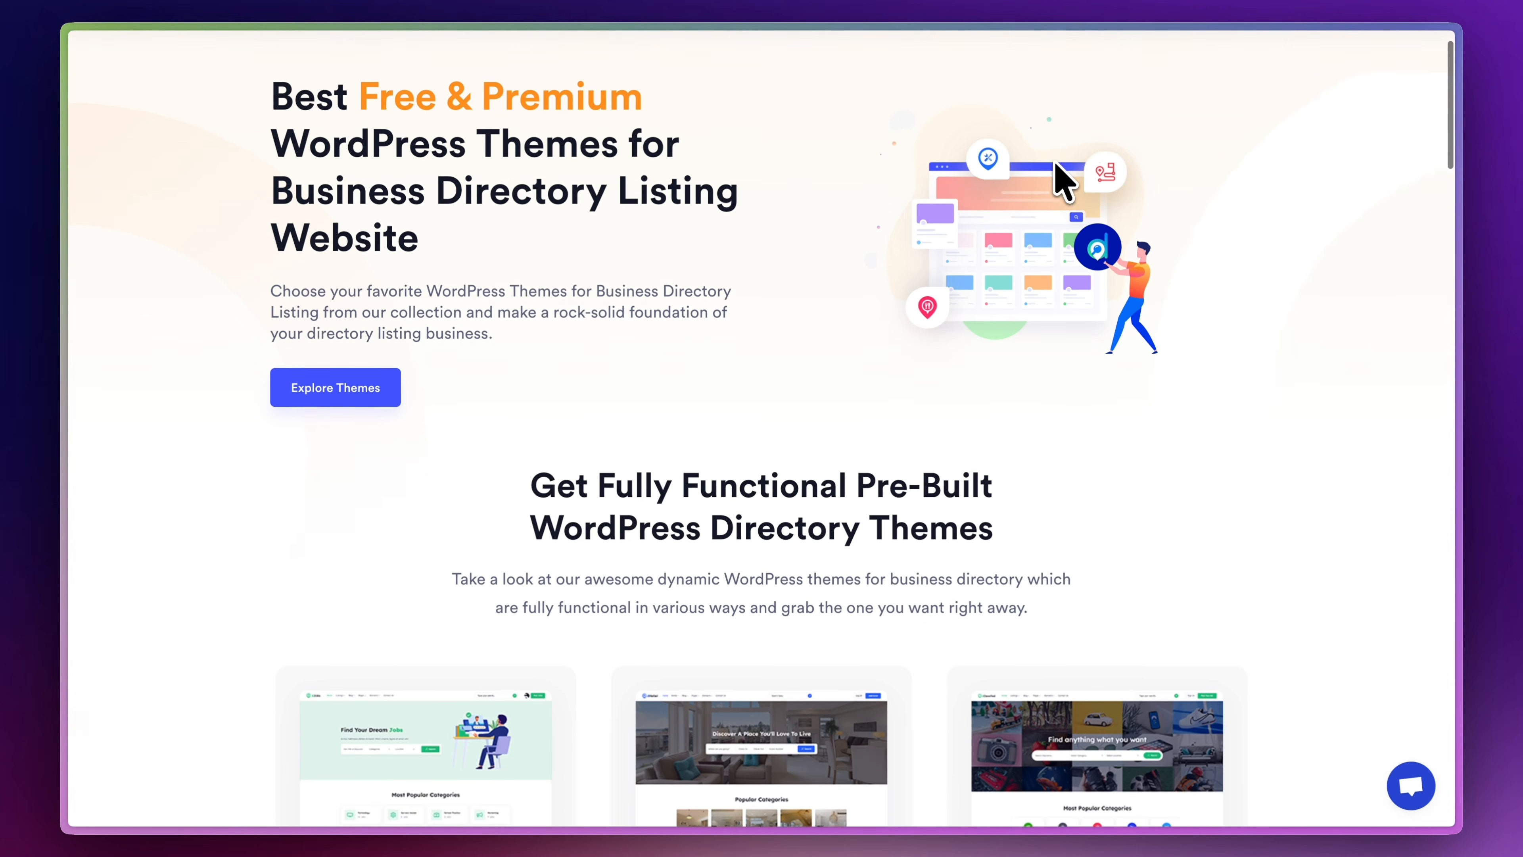
scroll(1057, 165, down, 7)
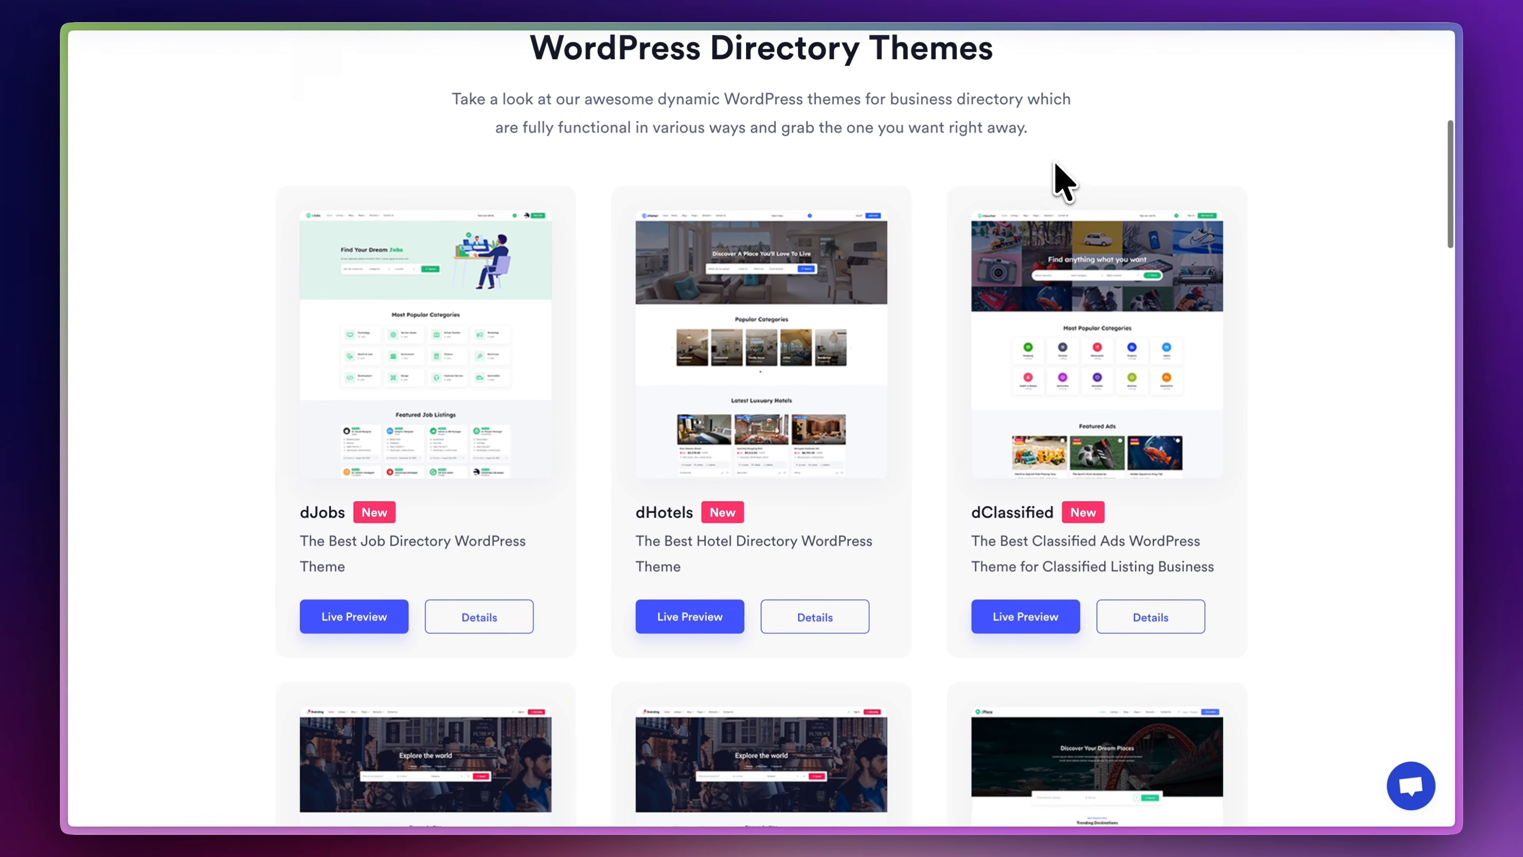
scroll(1056, 169, down, 8)
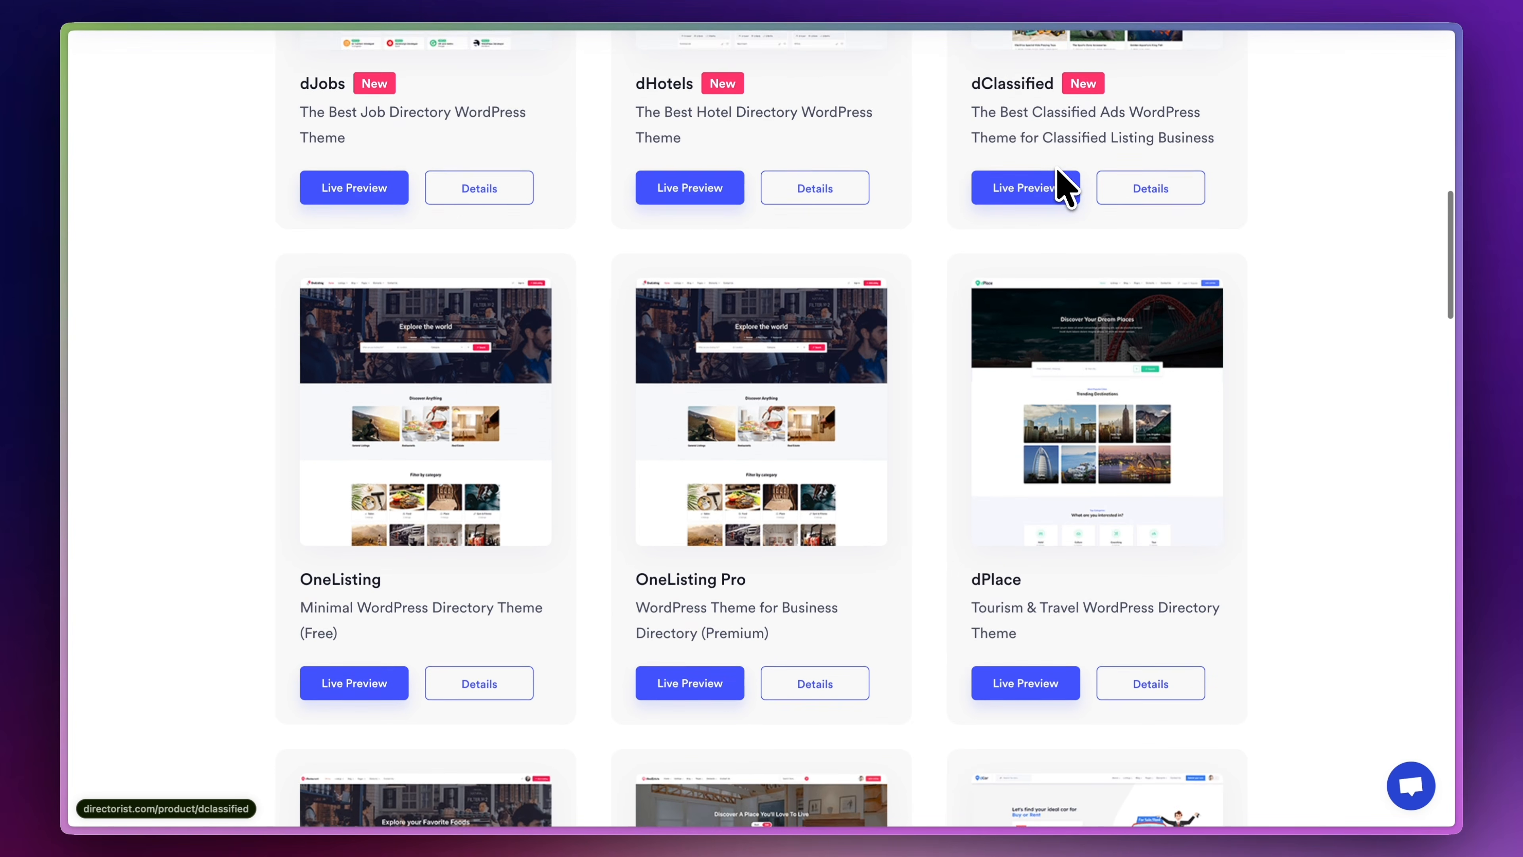
scroll(1058, 171, down, 7)
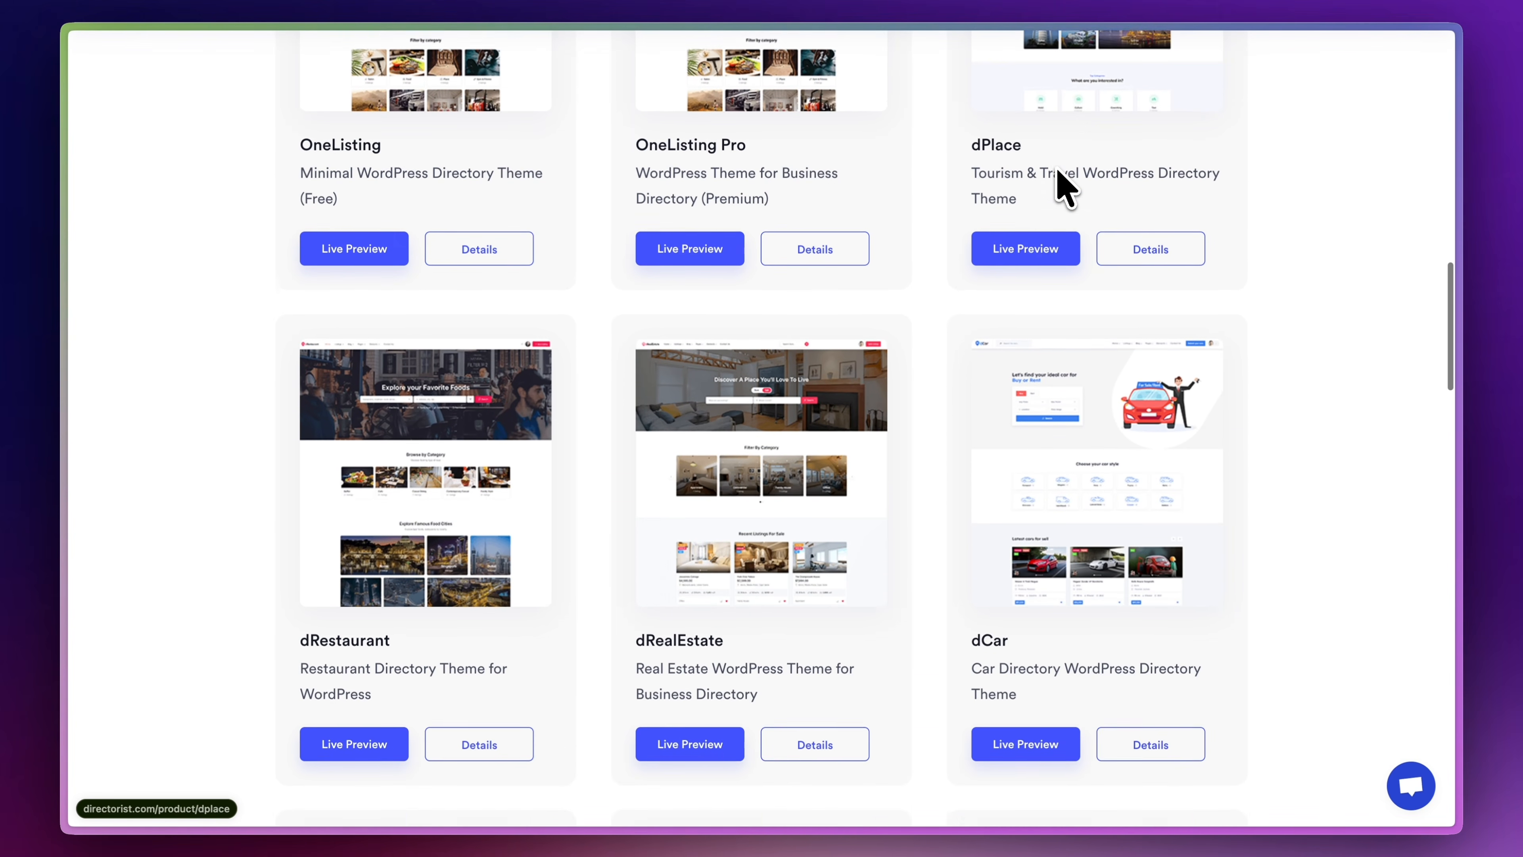
scroll(1065, 187, down, 2)
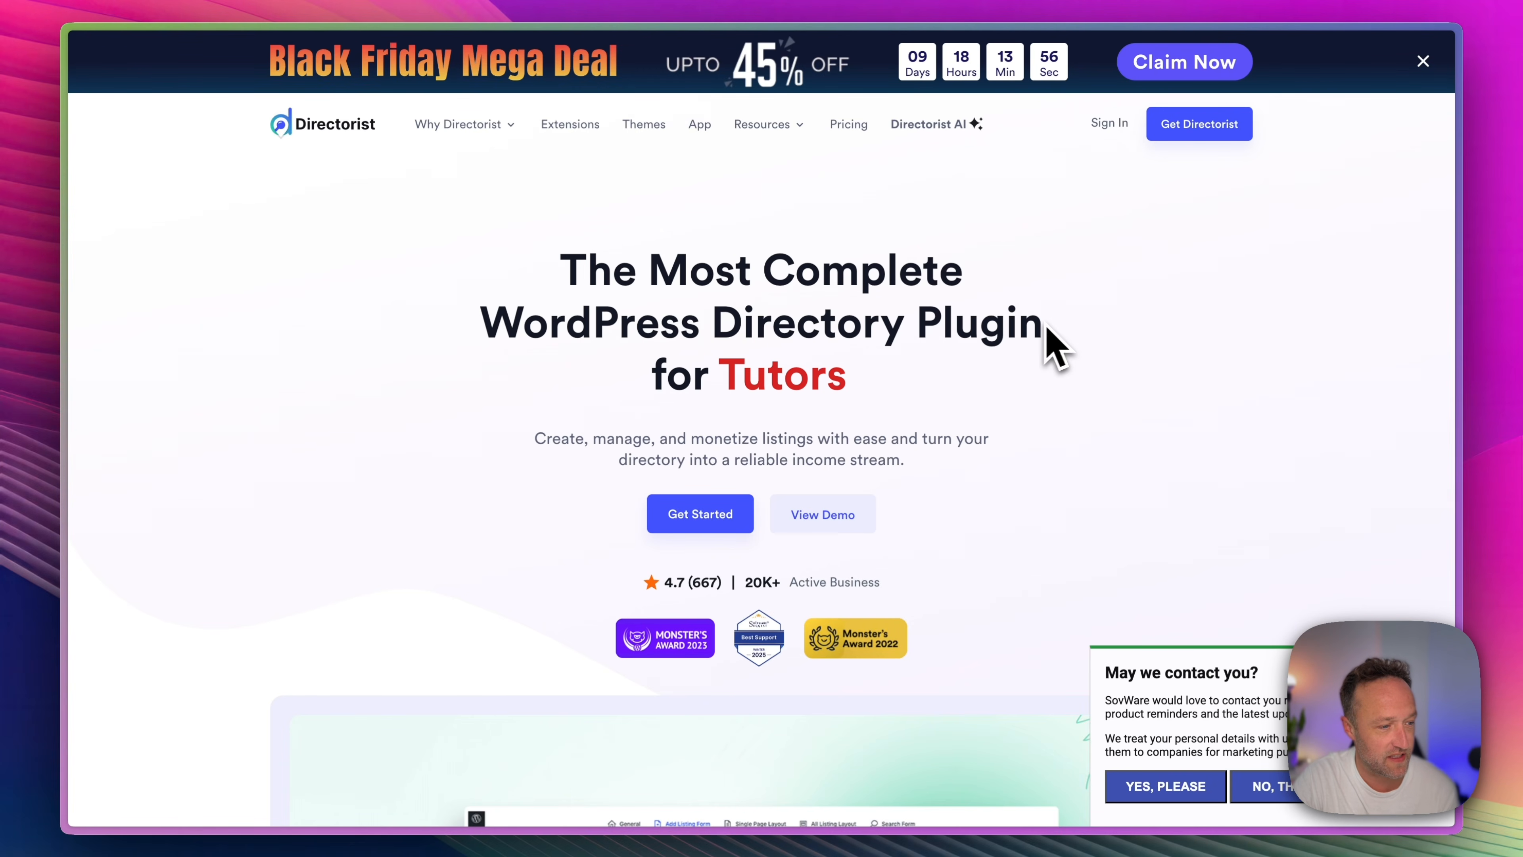
Preview the Restaurants, Service, Job, Tourism & Travel and Real Estate examples among the directory types on the Directorist home page.
scroll(408, 273, down, 15)
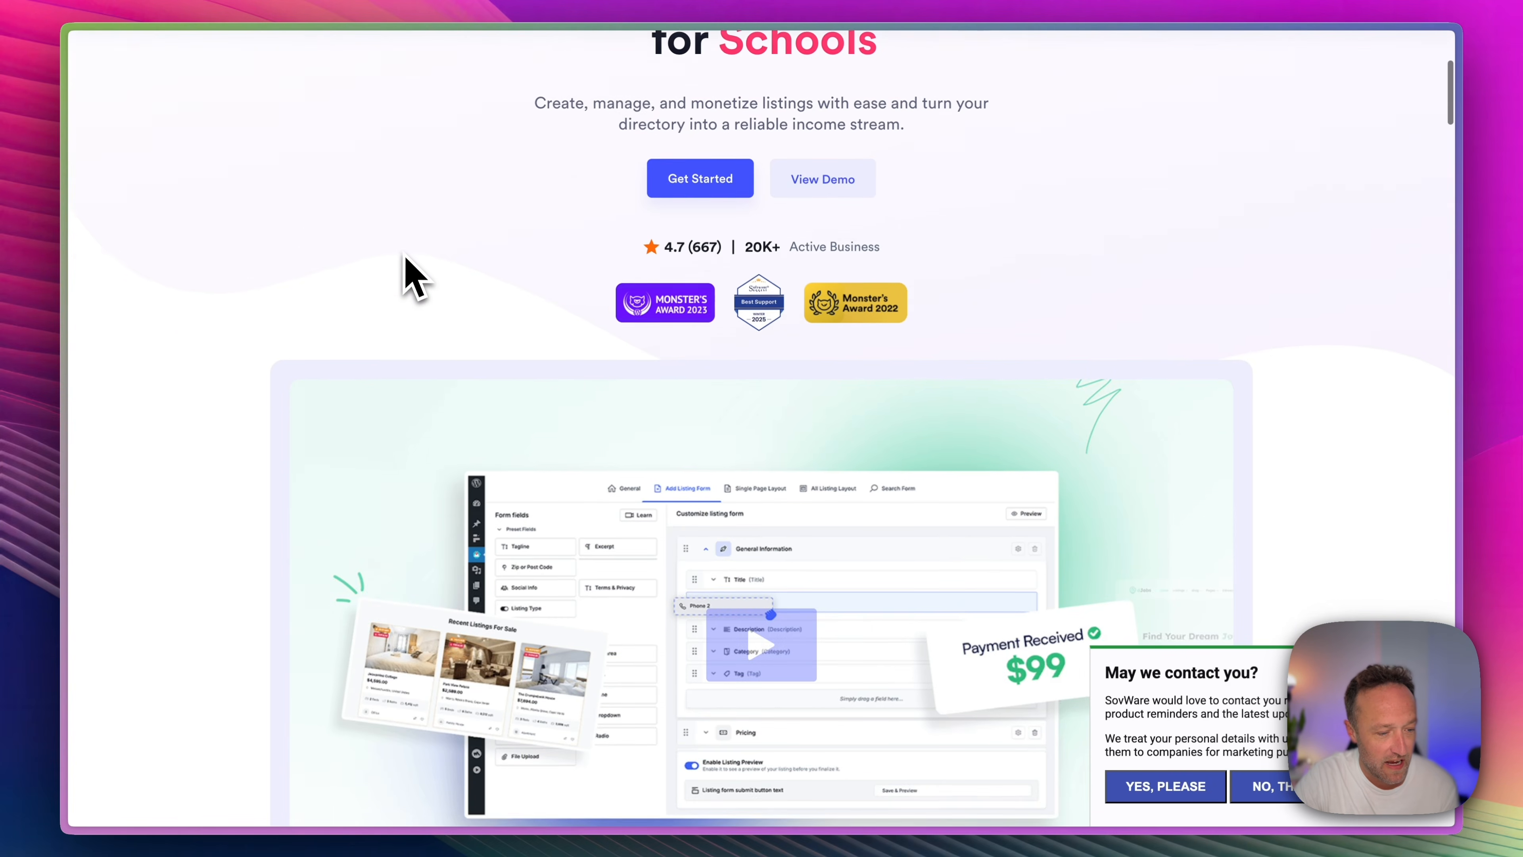
scroll(408, 273, down, 3)
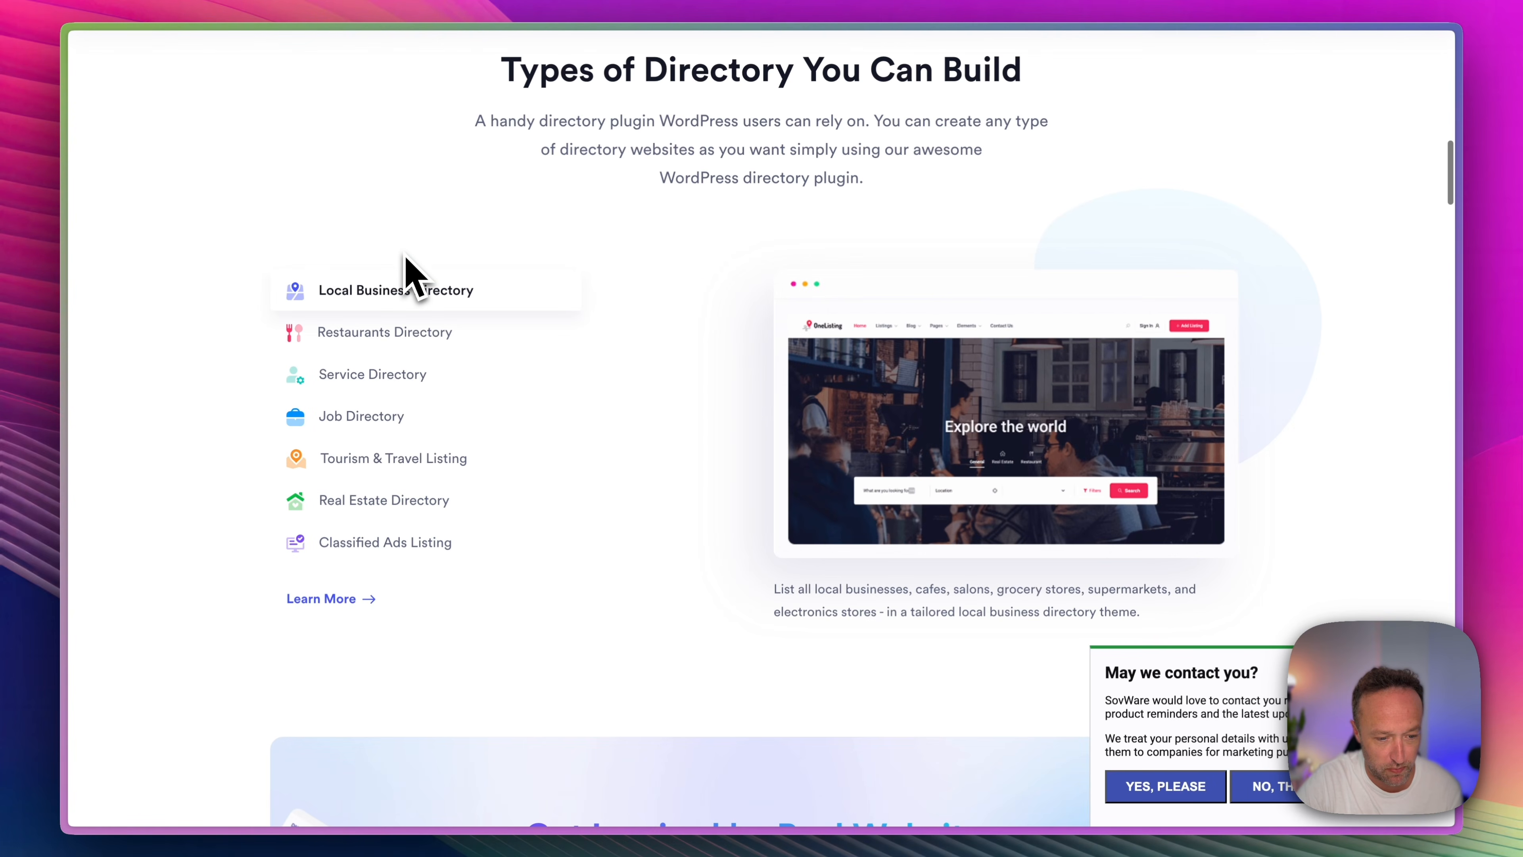
scroll(407, 273, down, 2)
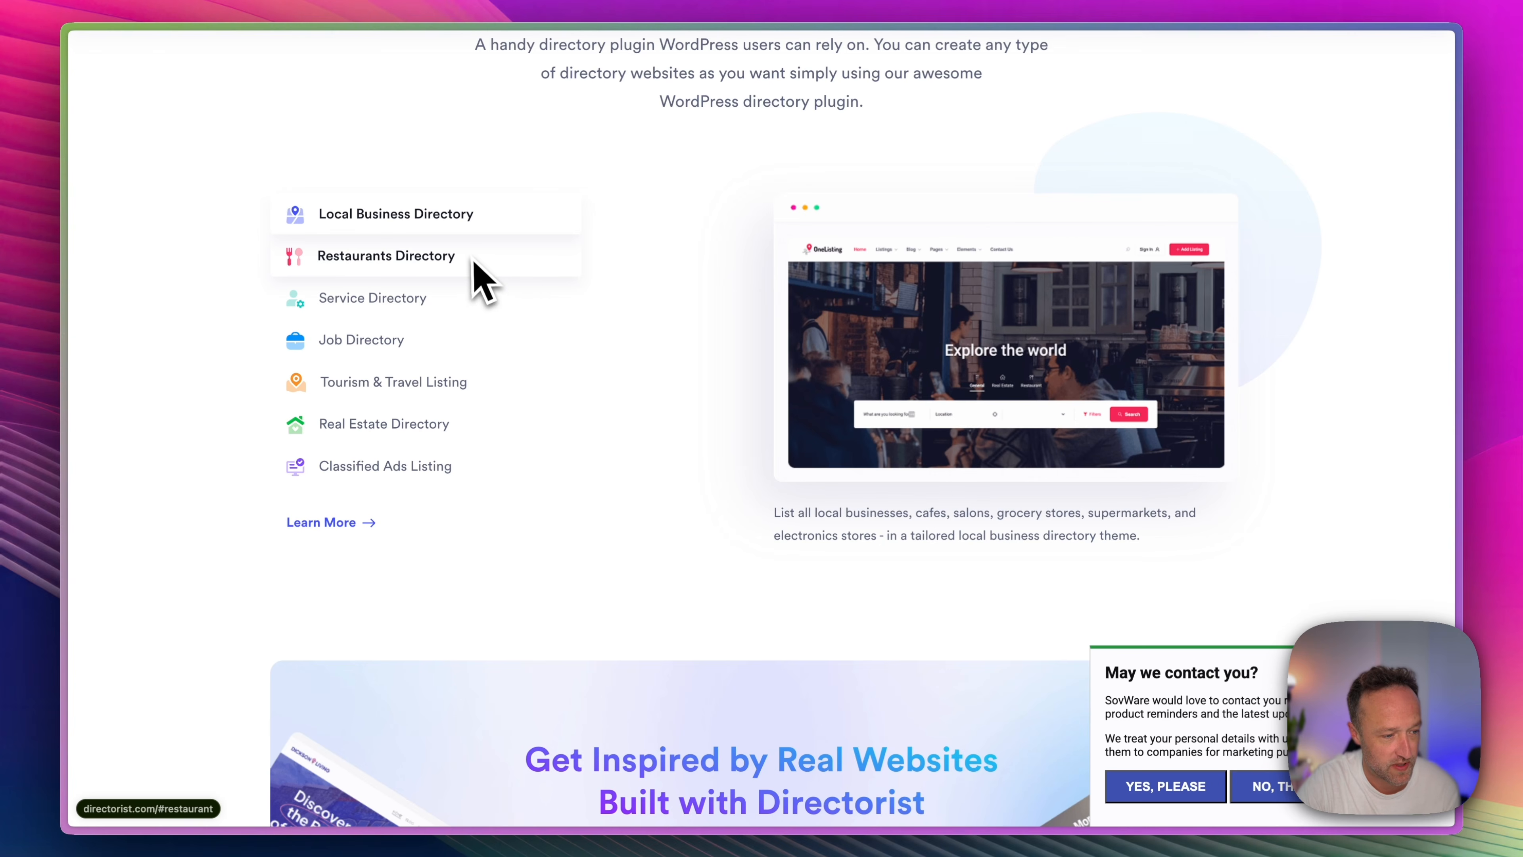
scroll(474, 263, up, 1)
click(451, 329)
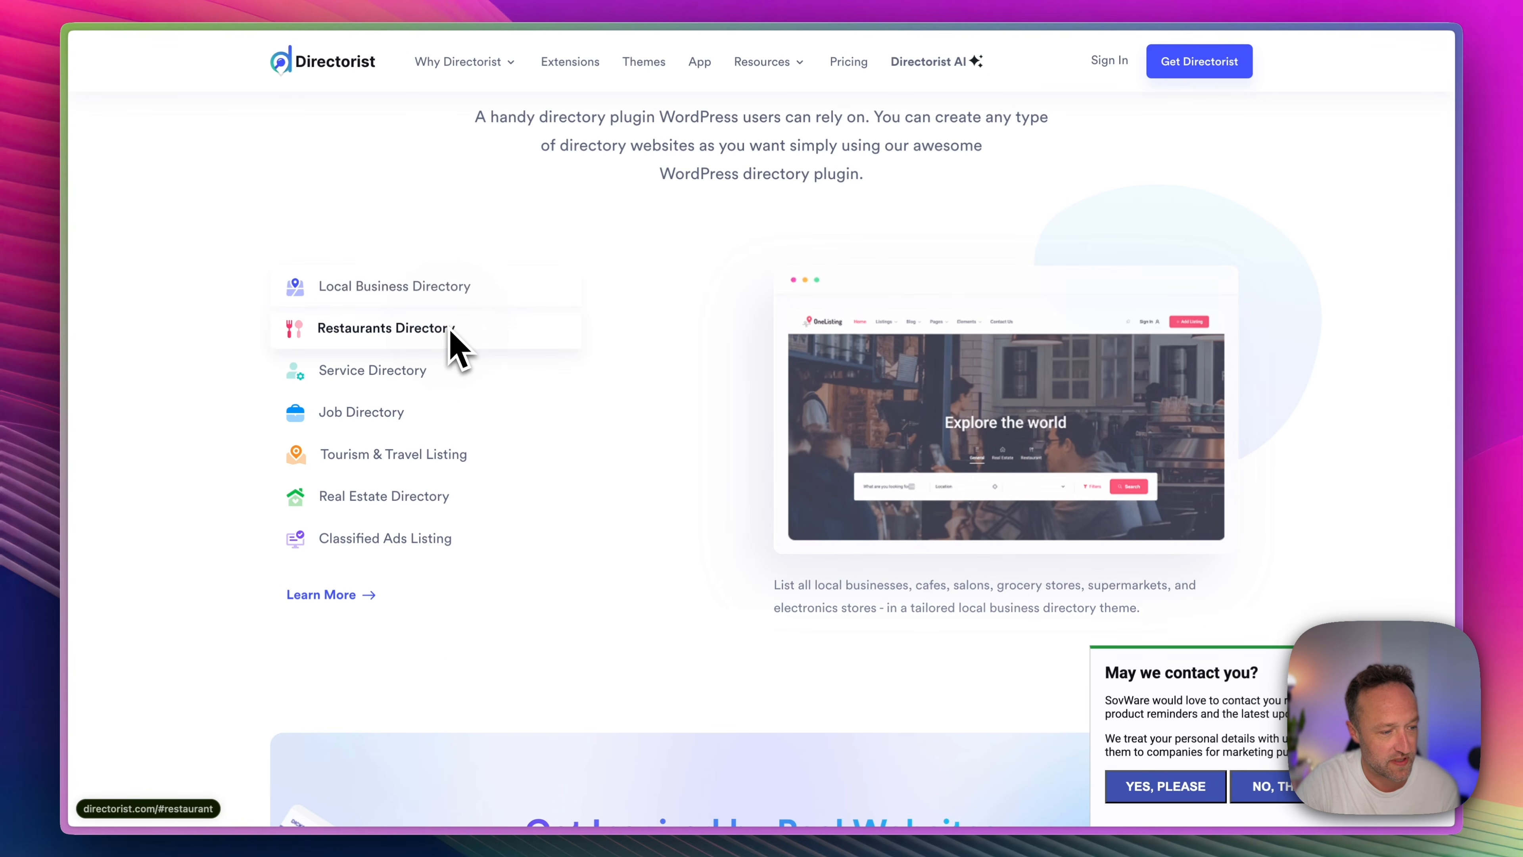
click(408, 371)
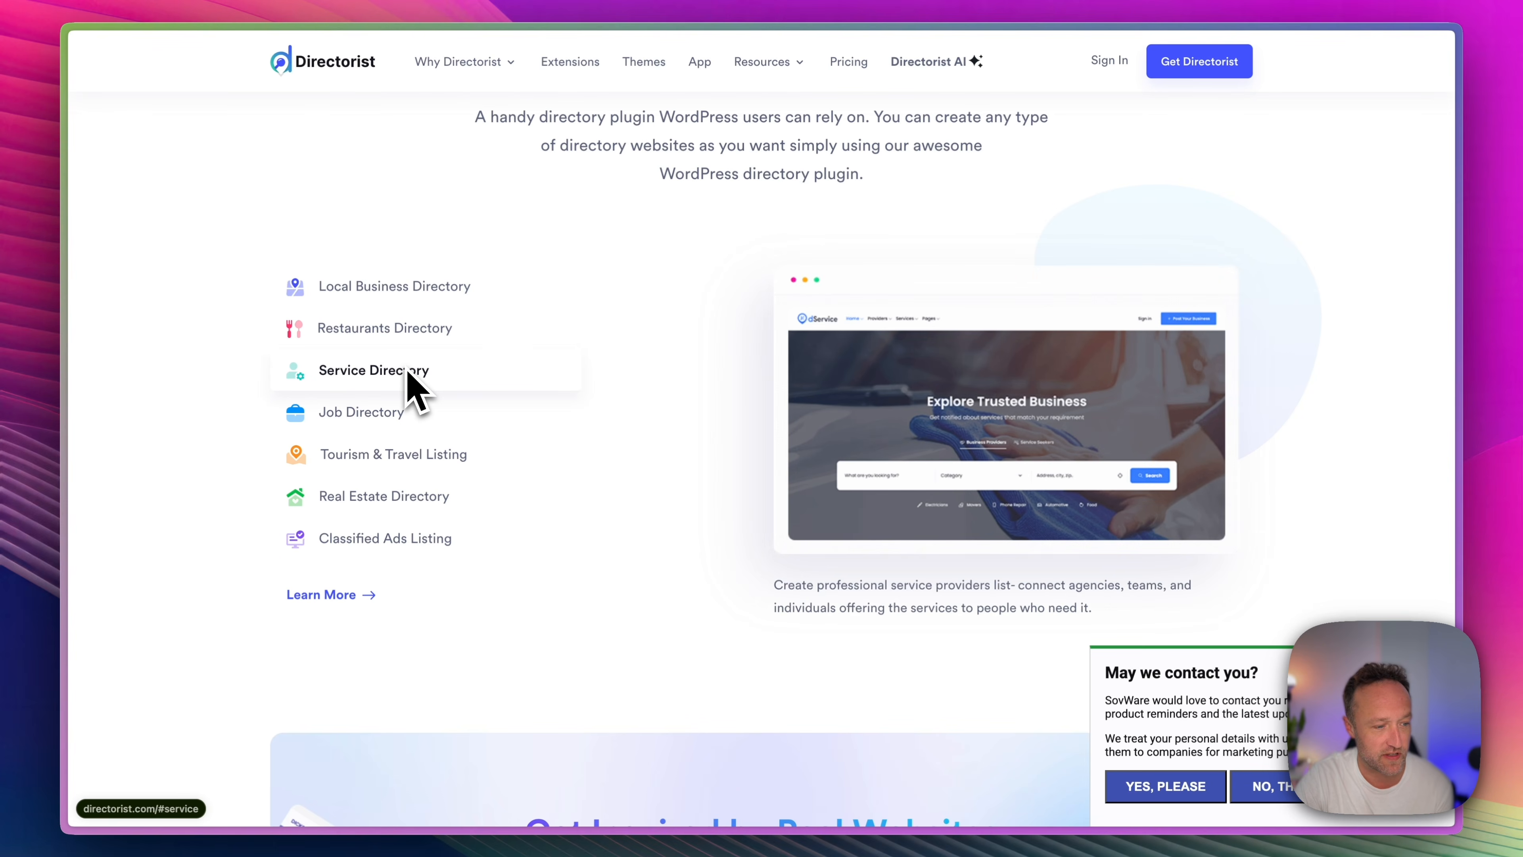
click(419, 414)
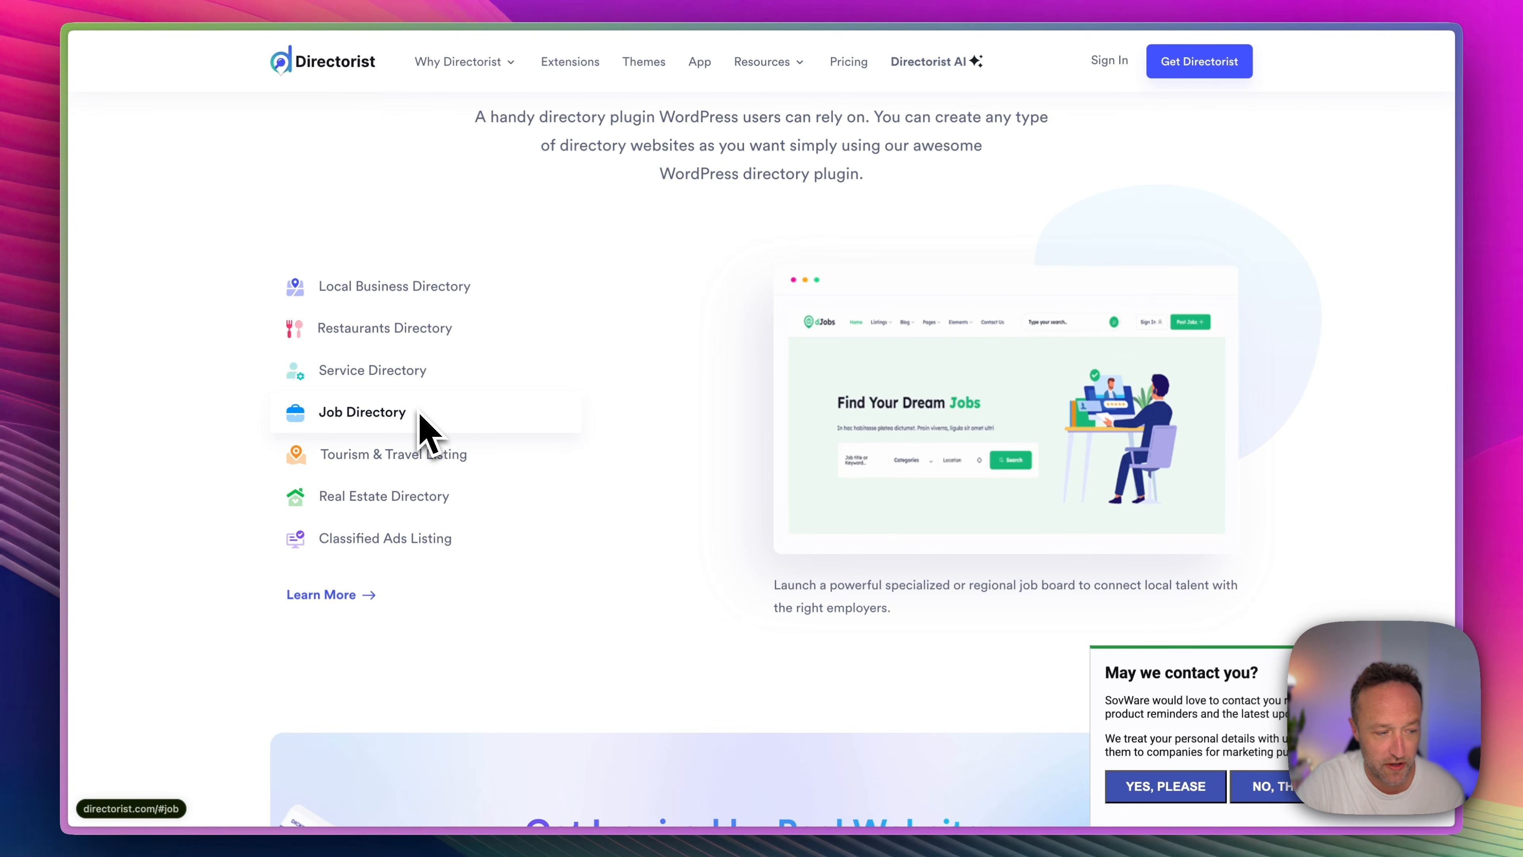
click(444, 506)
Open the Directorist themes page and examine the free and premium directory themes on offer.
scroll(554, 466, up, 10)
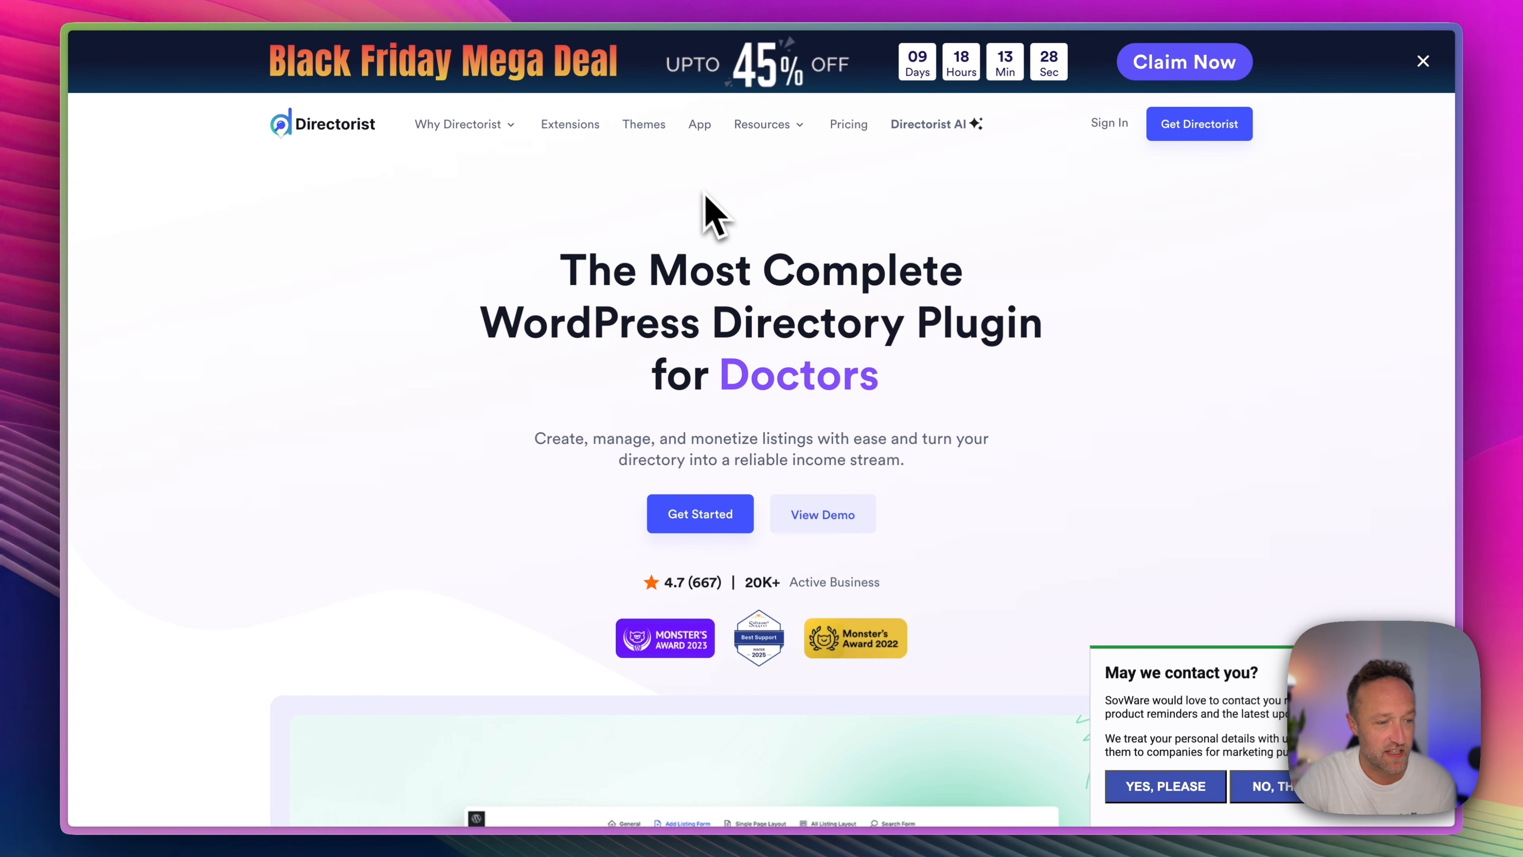
click(644, 125)
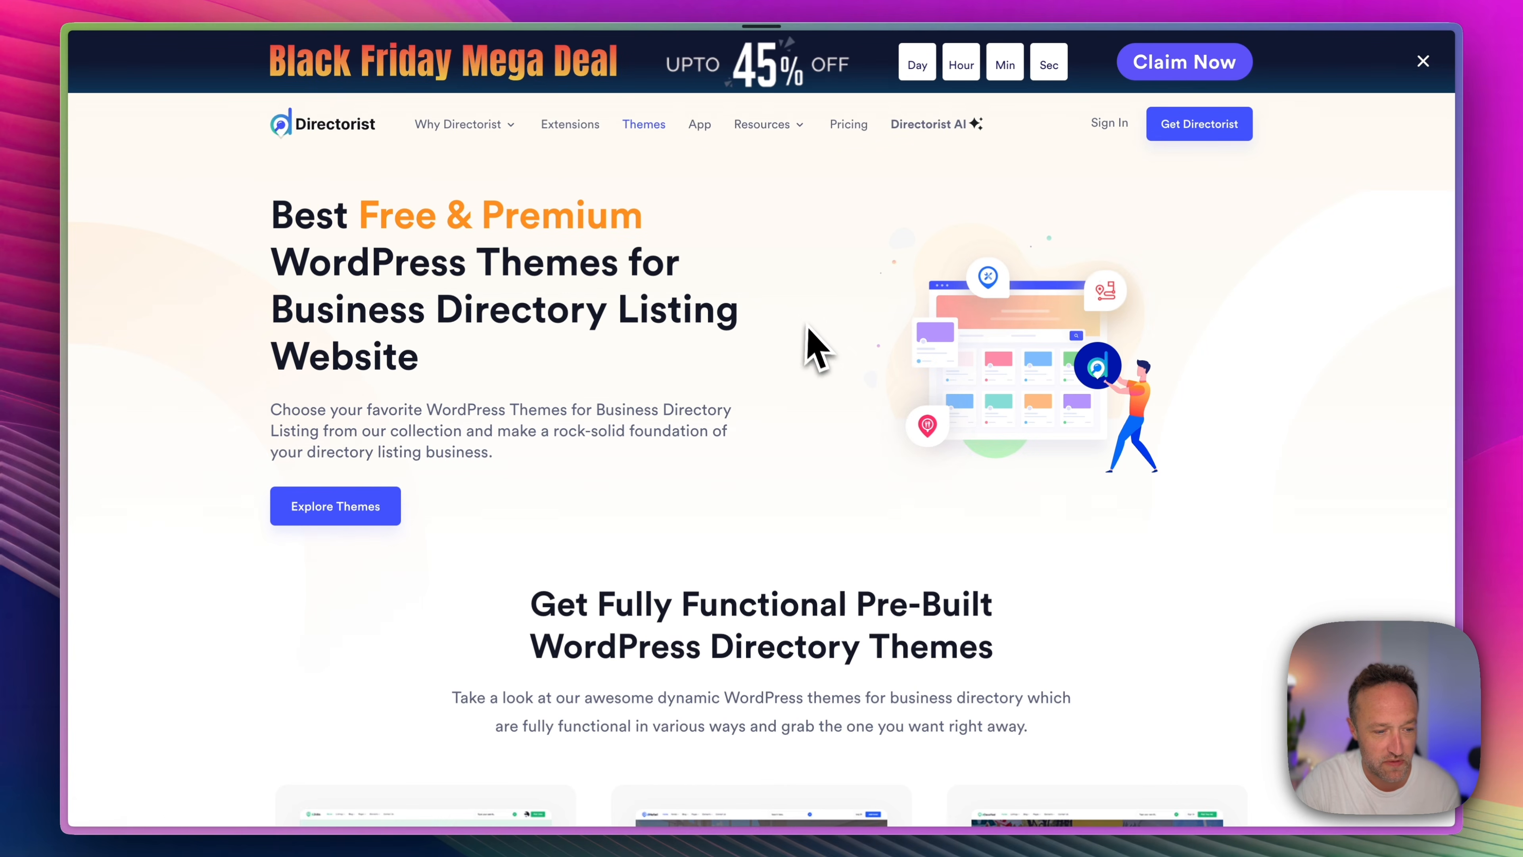
scroll(905, 287, down, 9)
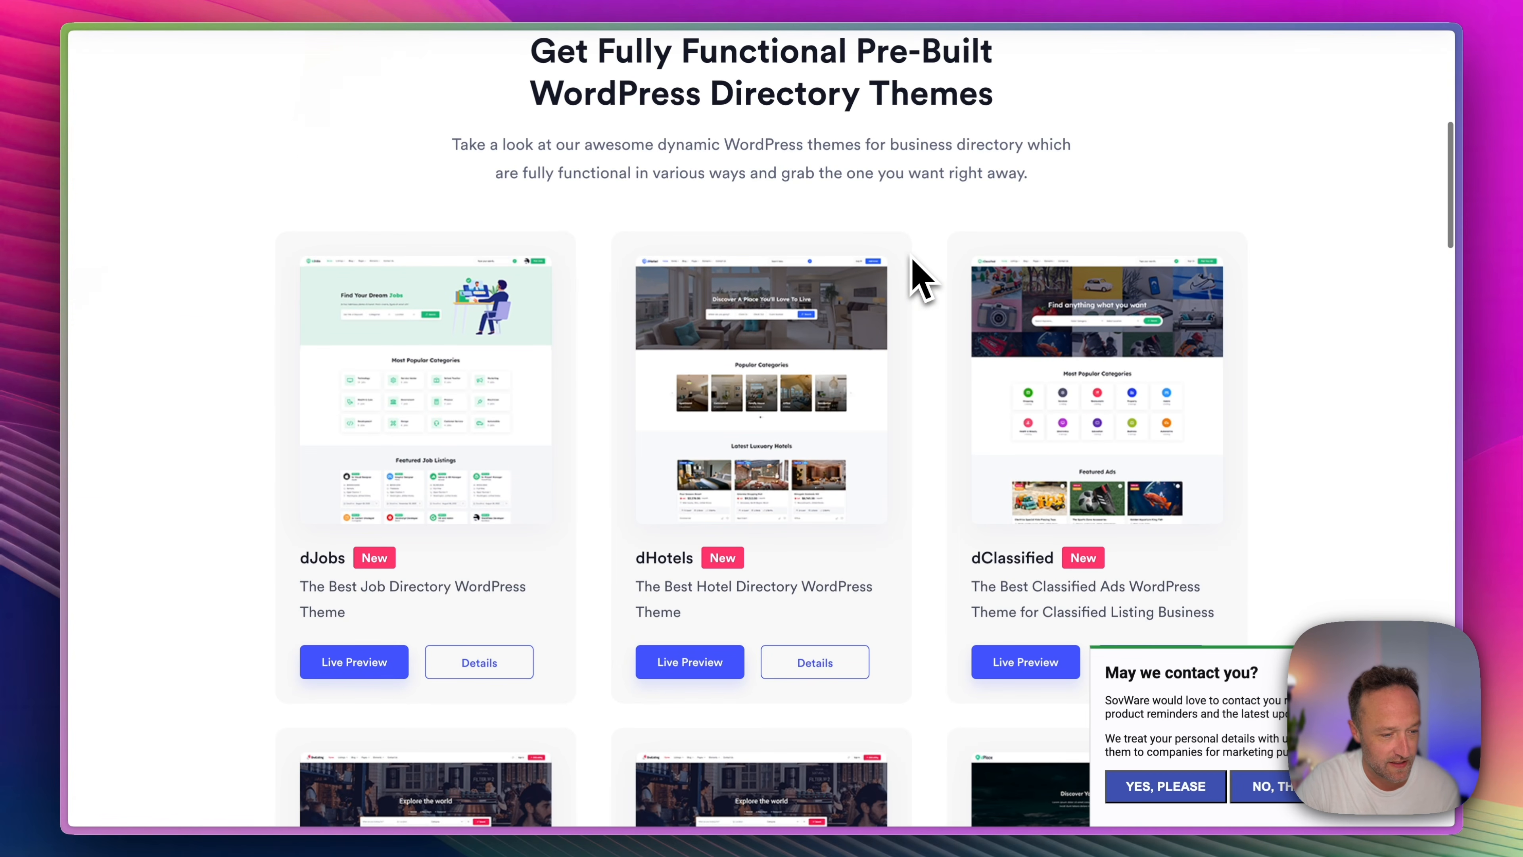
scroll(746, 342, down, 6)
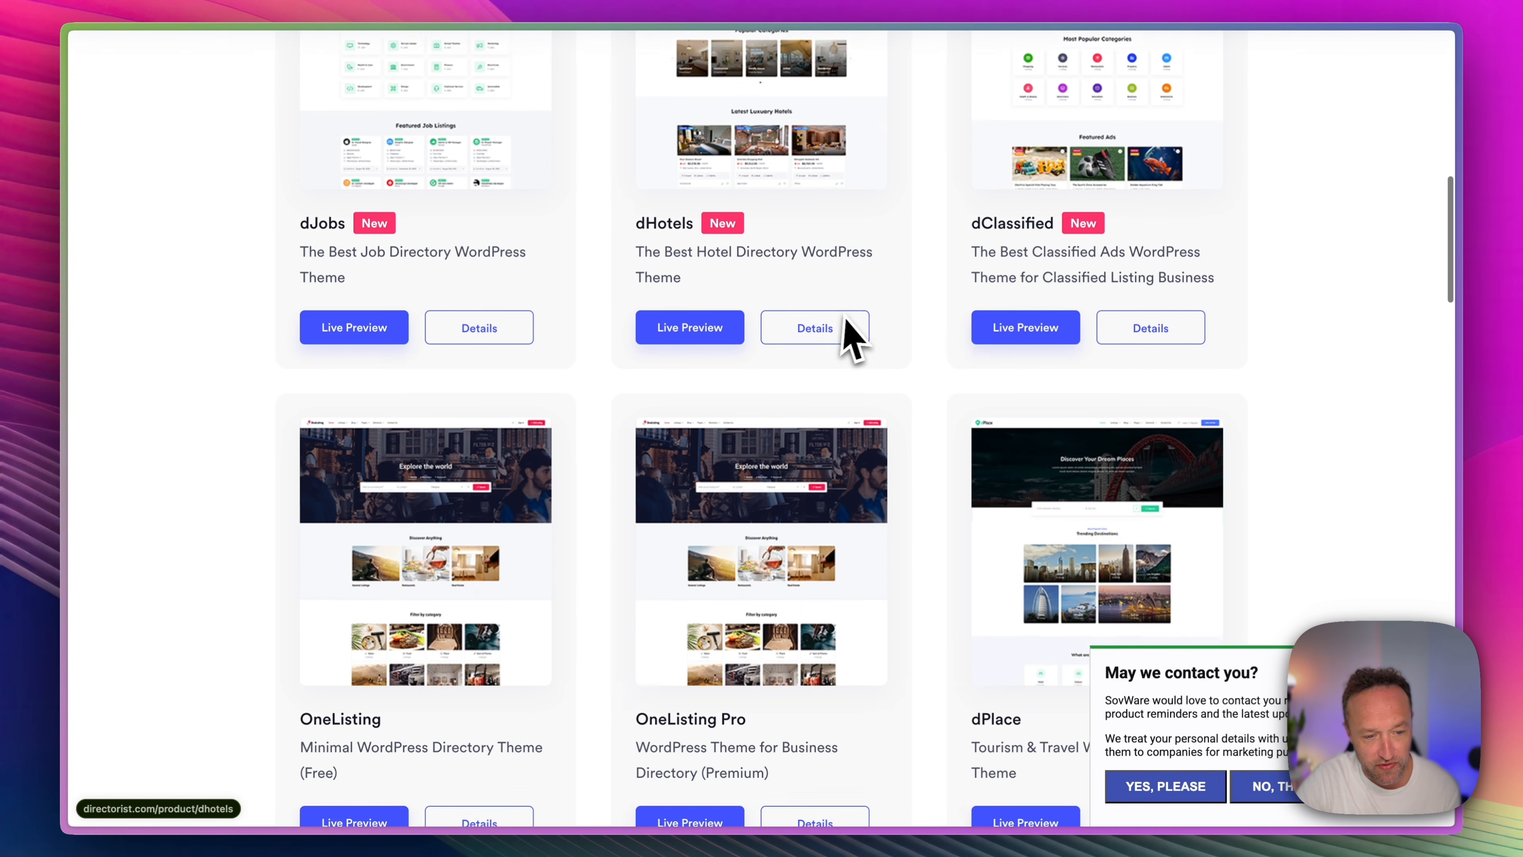
scroll(876, 140, down, 14)
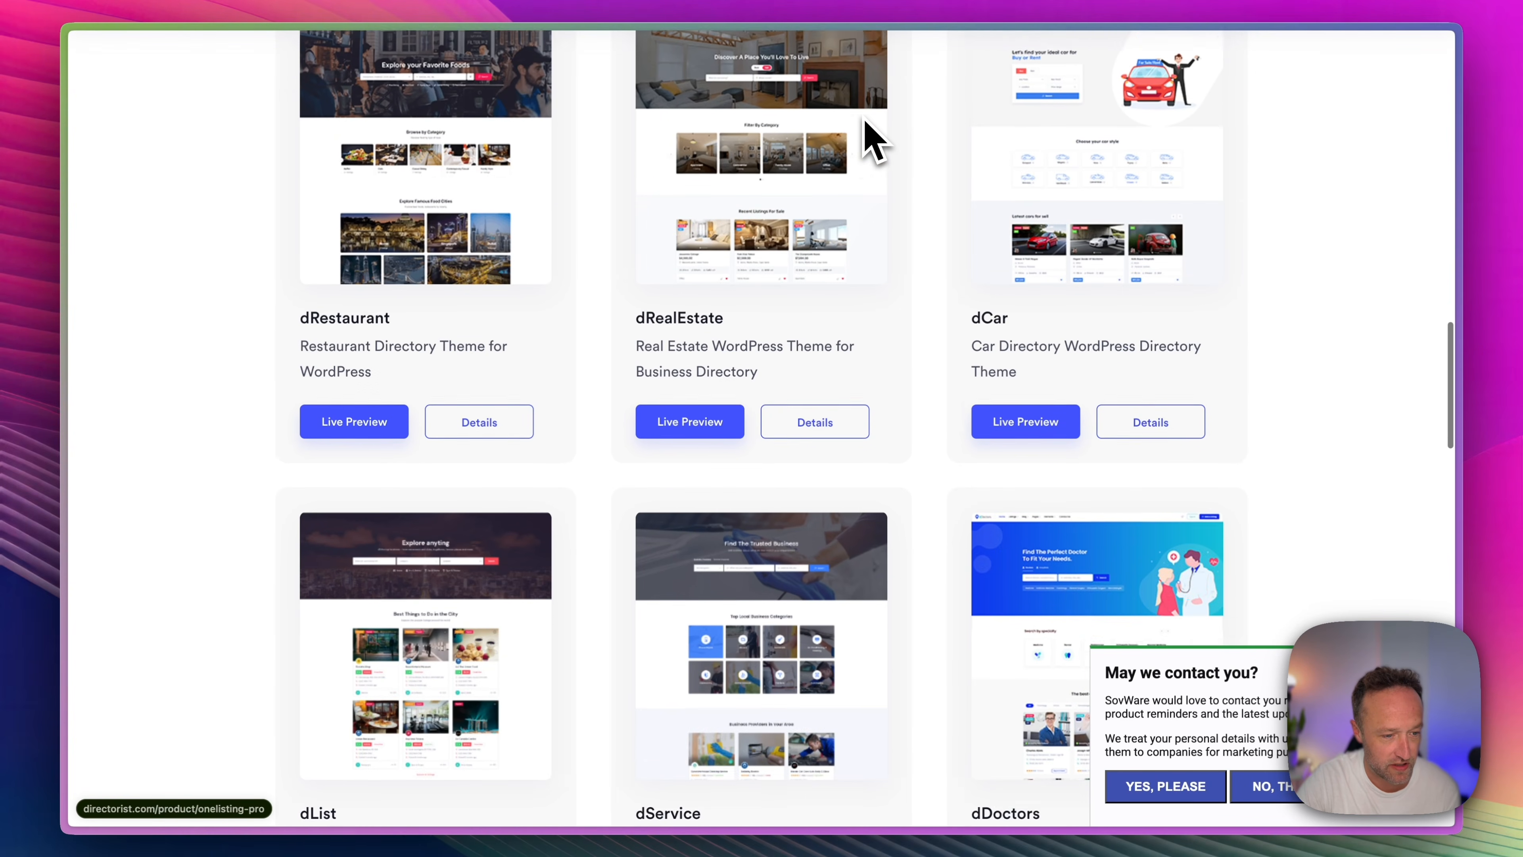
scroll(875, 141, up, 8)
scroll(743, 252, up, 2)
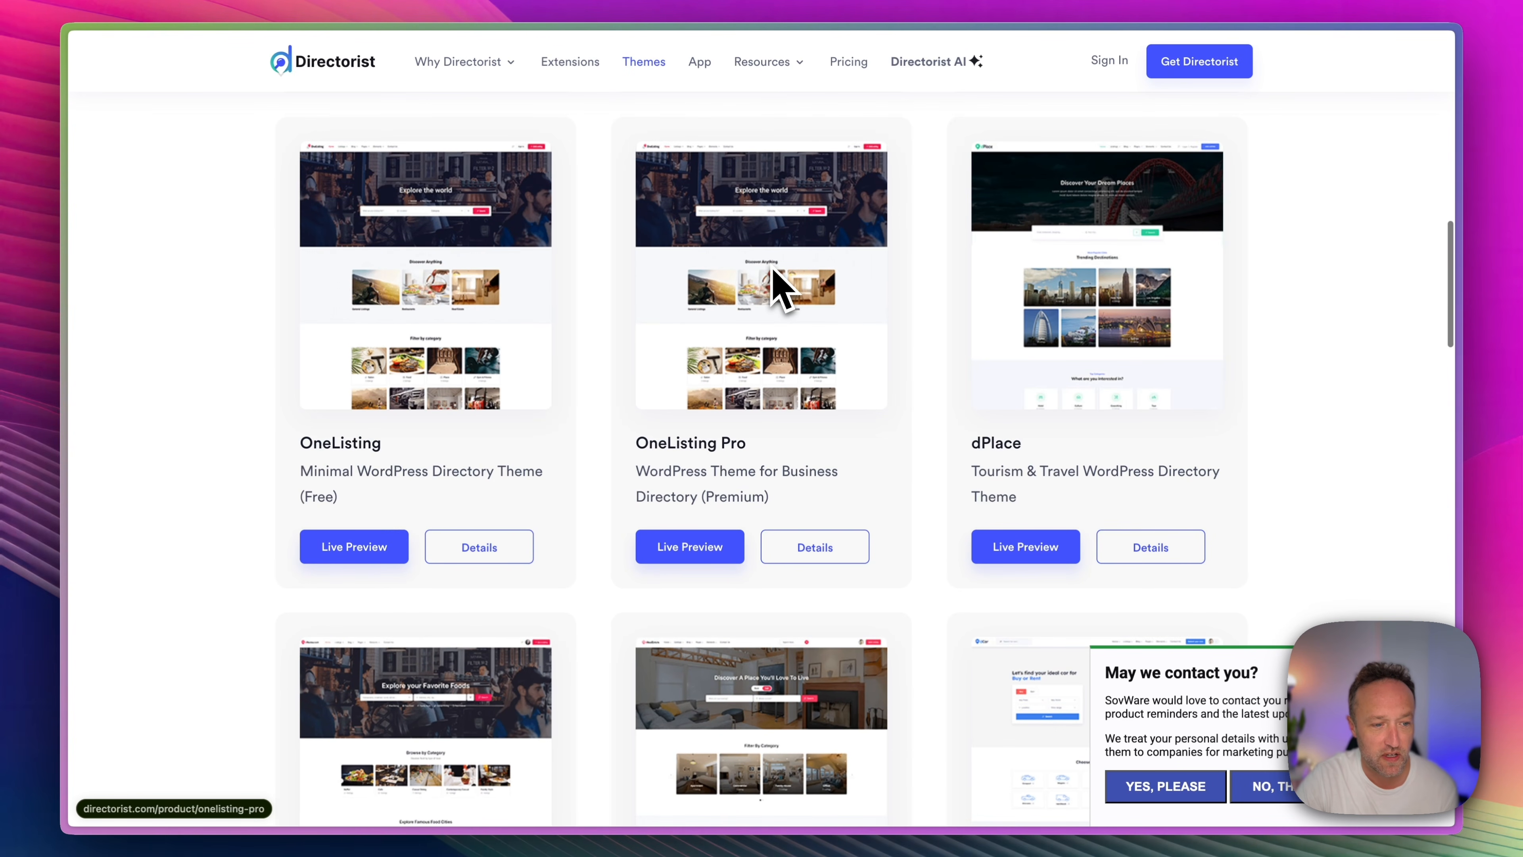
scroll(790, 315, up, 1)
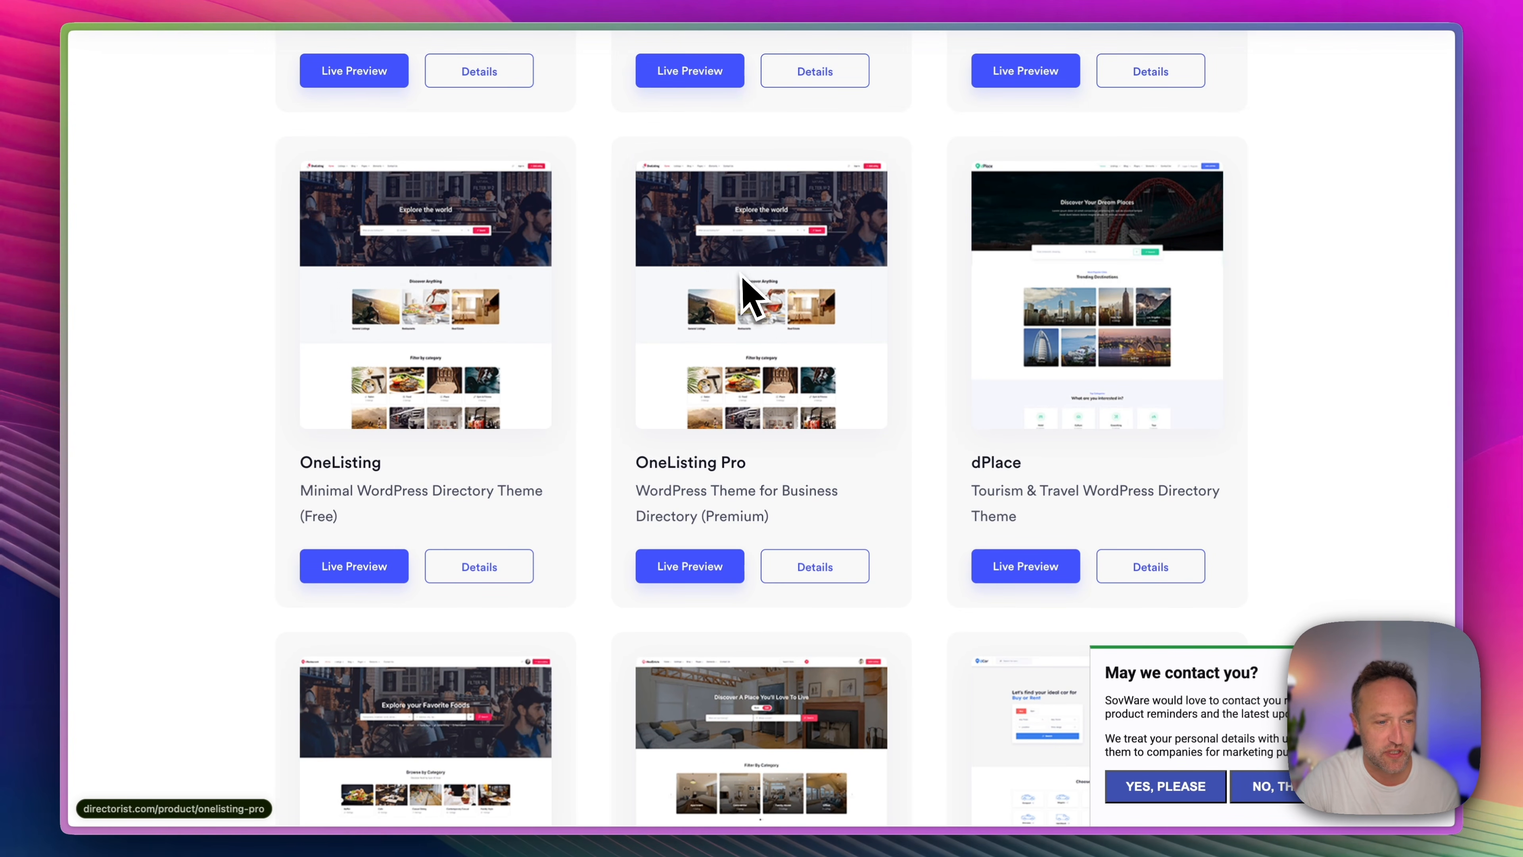
scroll(863, 231, down, 8)
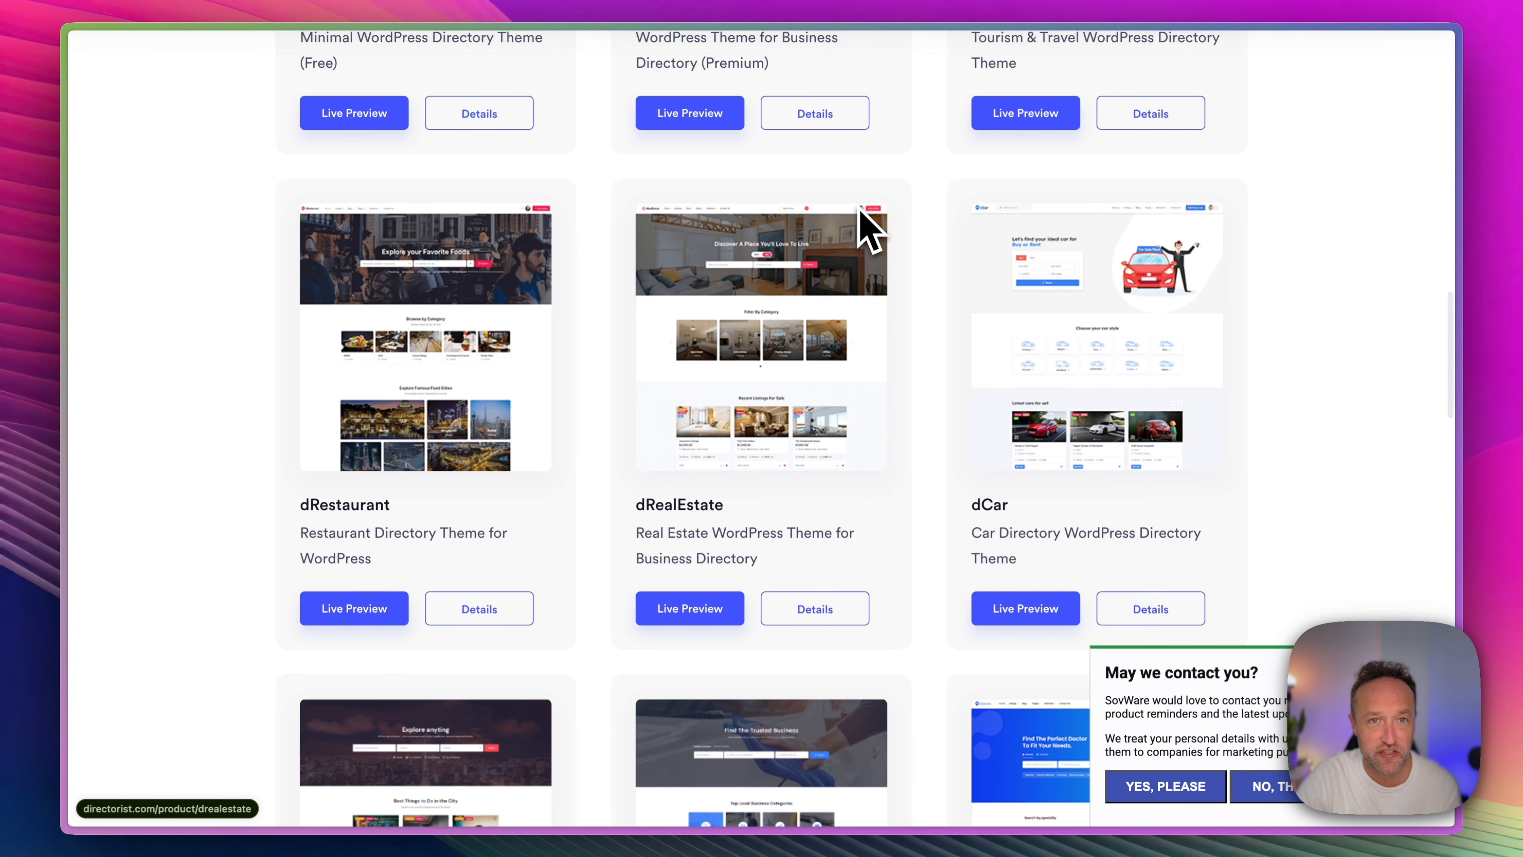
Open the Directorist pricing page and compare the yearly and lifetime plans' prices and included features.
scroll(863, 231, up, 15)
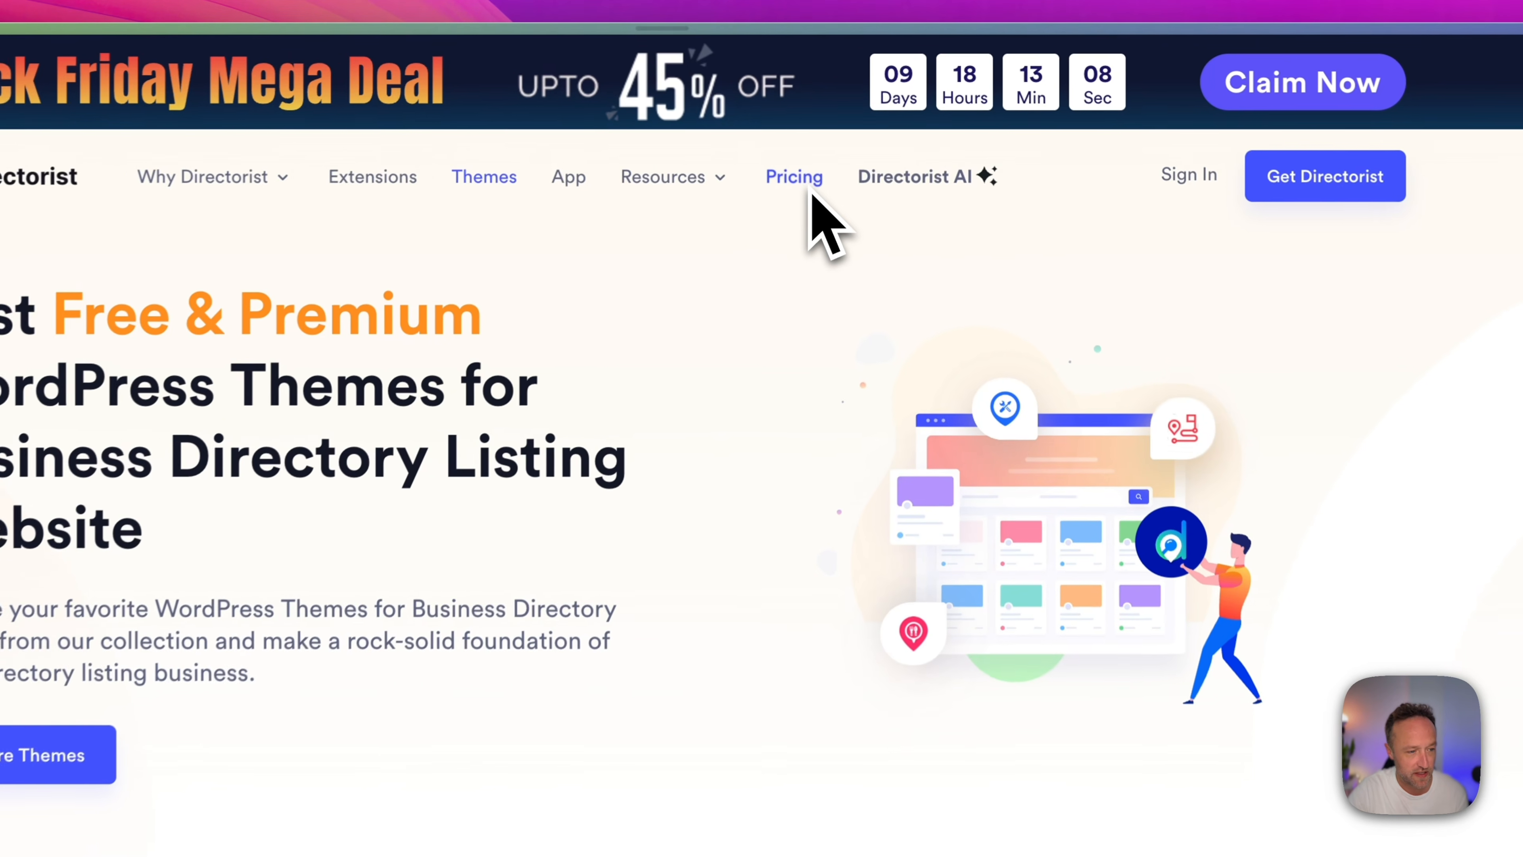
click(849, 124)
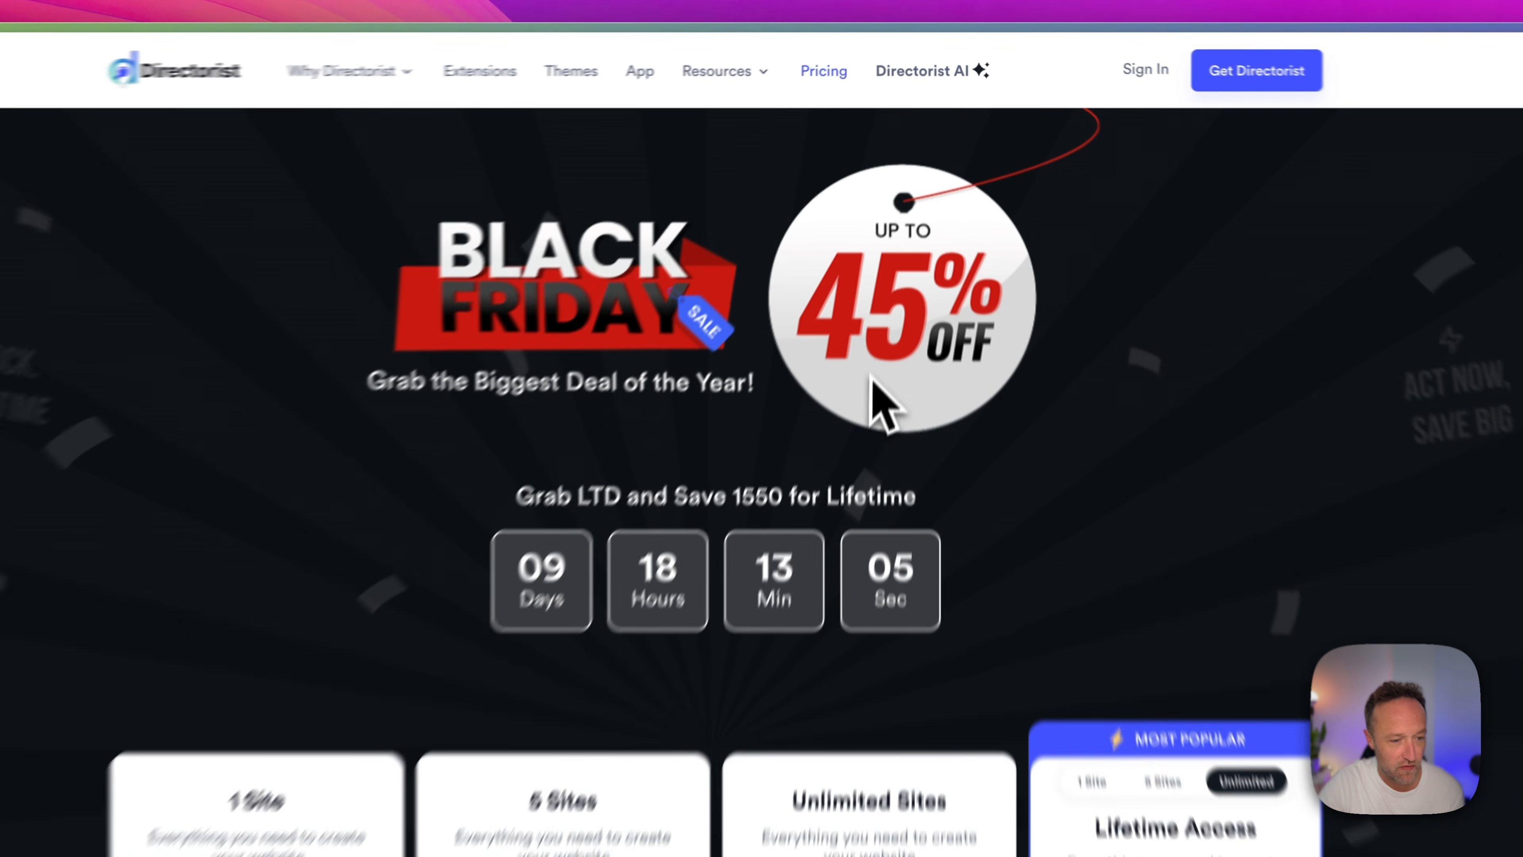
scroll(1041, 324, down, 3)
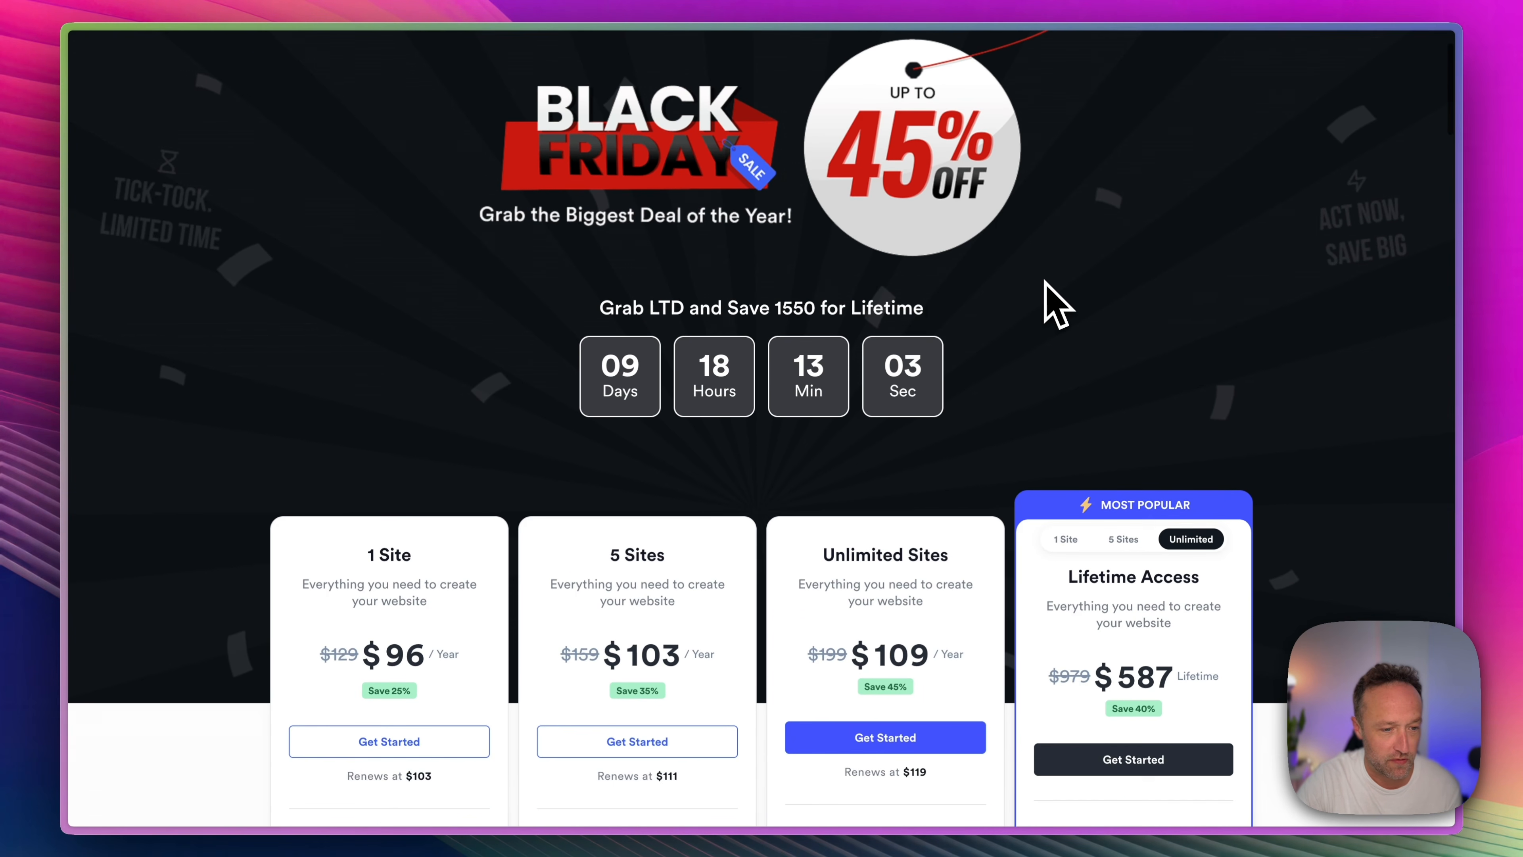
scroll(1045, 282, down, 7)
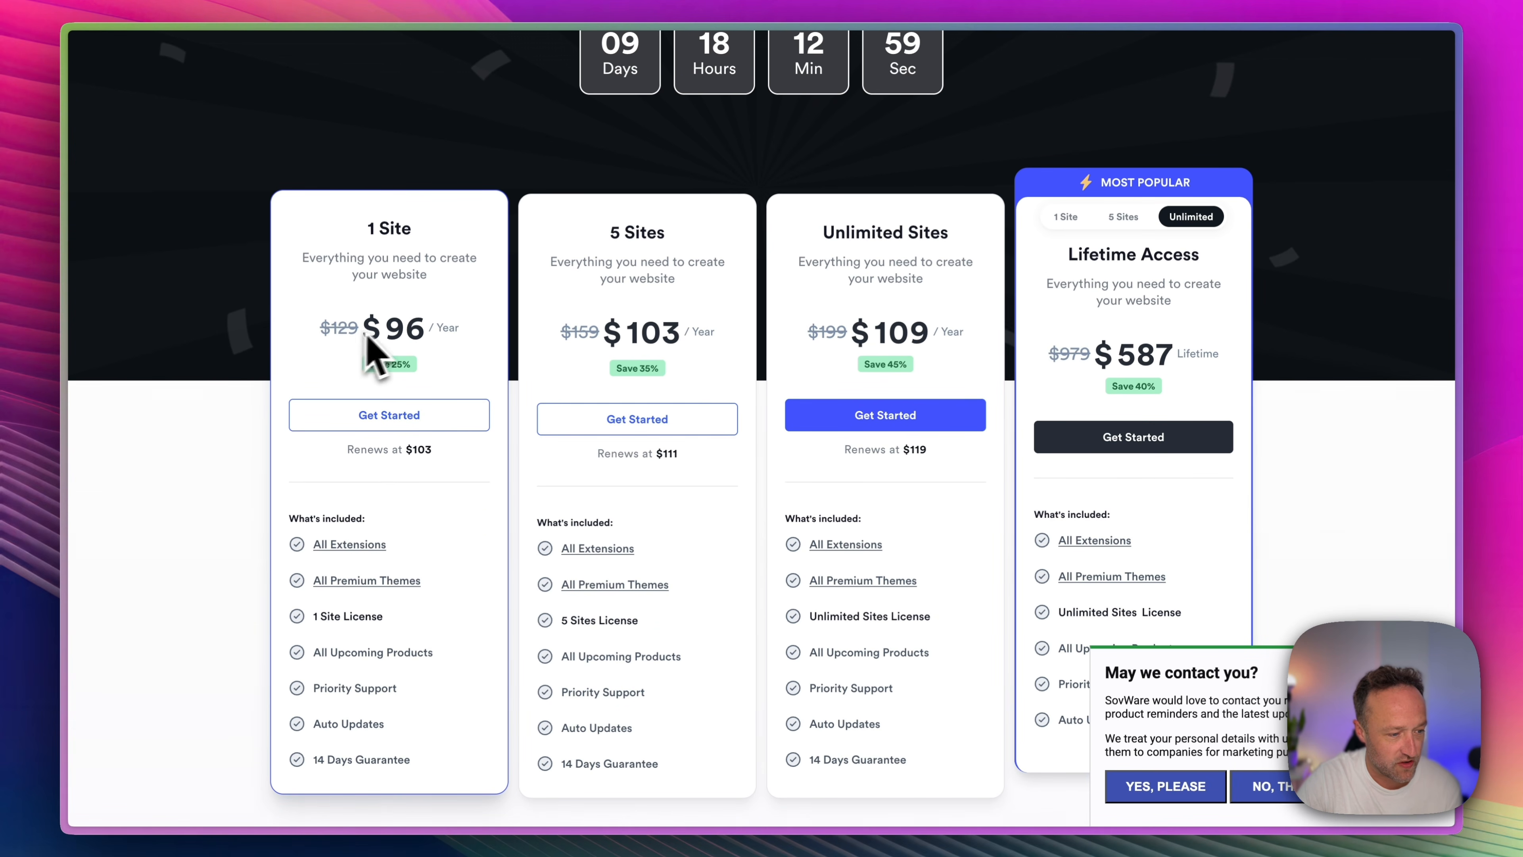
scroll(483, 305, down, 1)
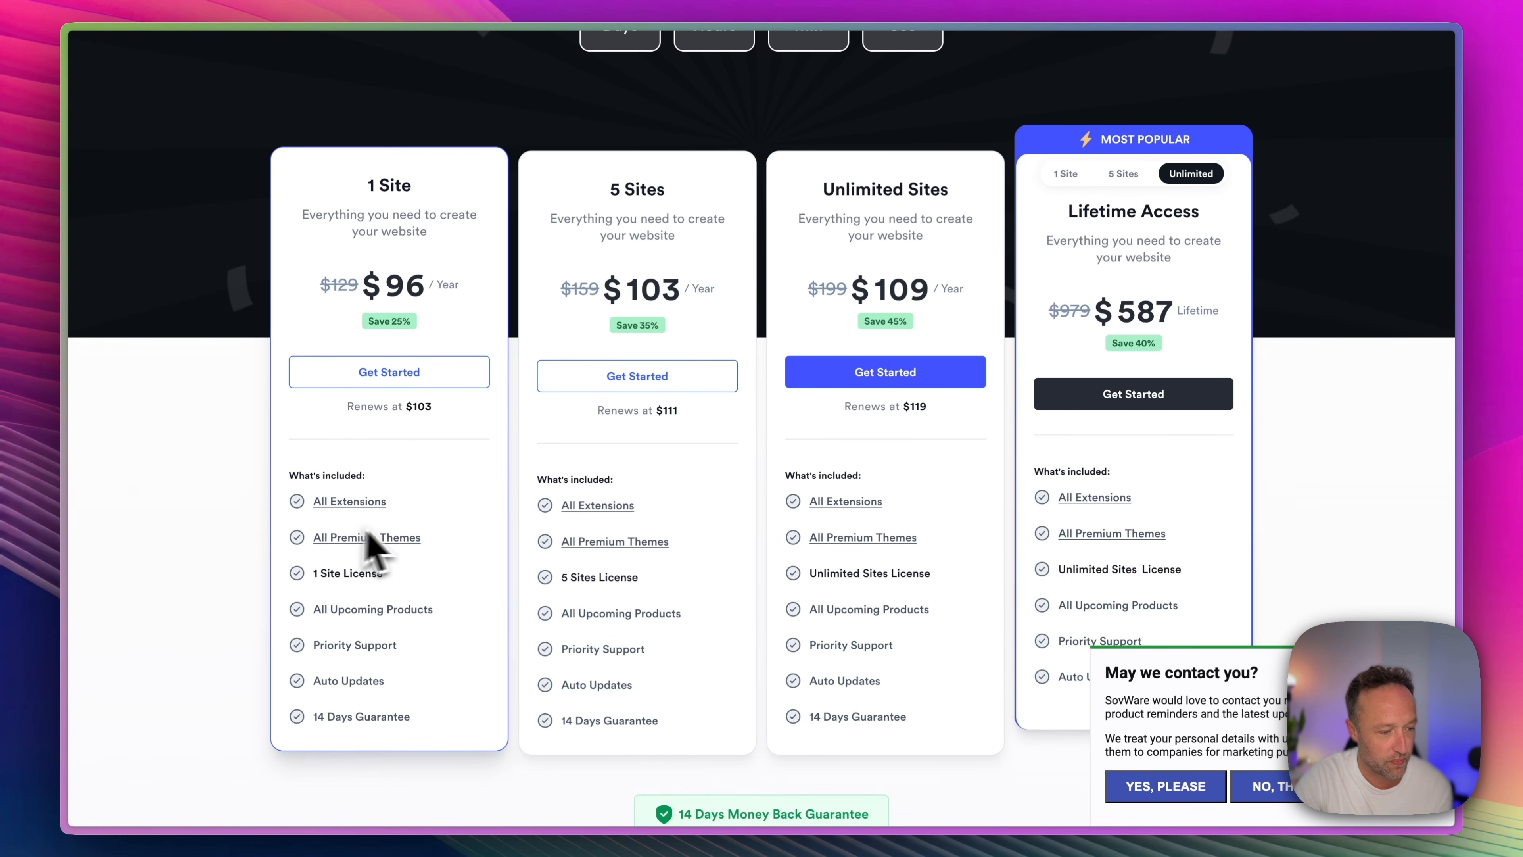
scroll(423, 601, down, 1)
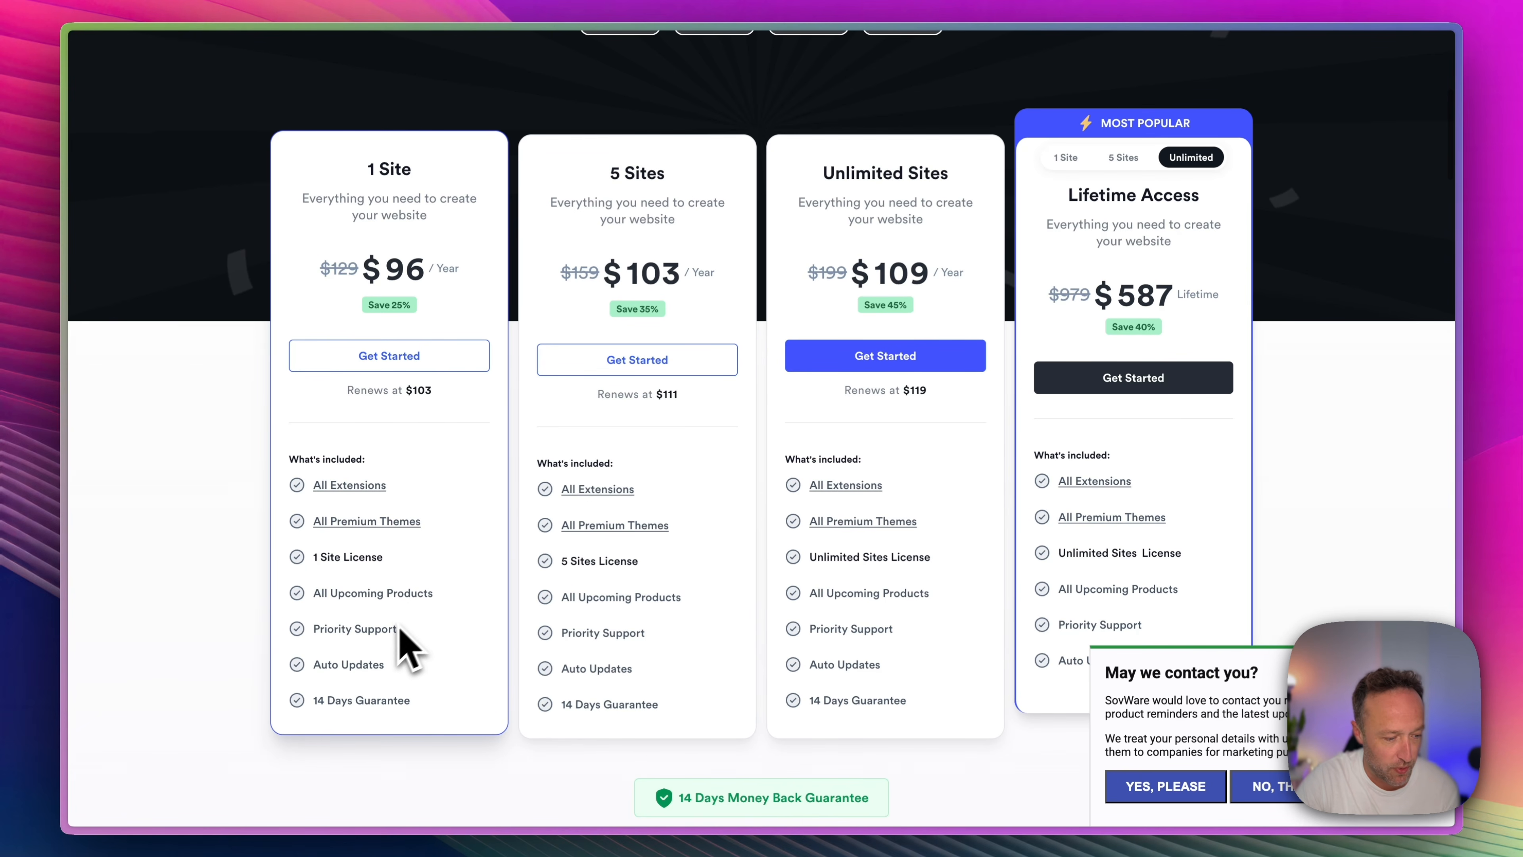
scroll(384, 696, up, 8)
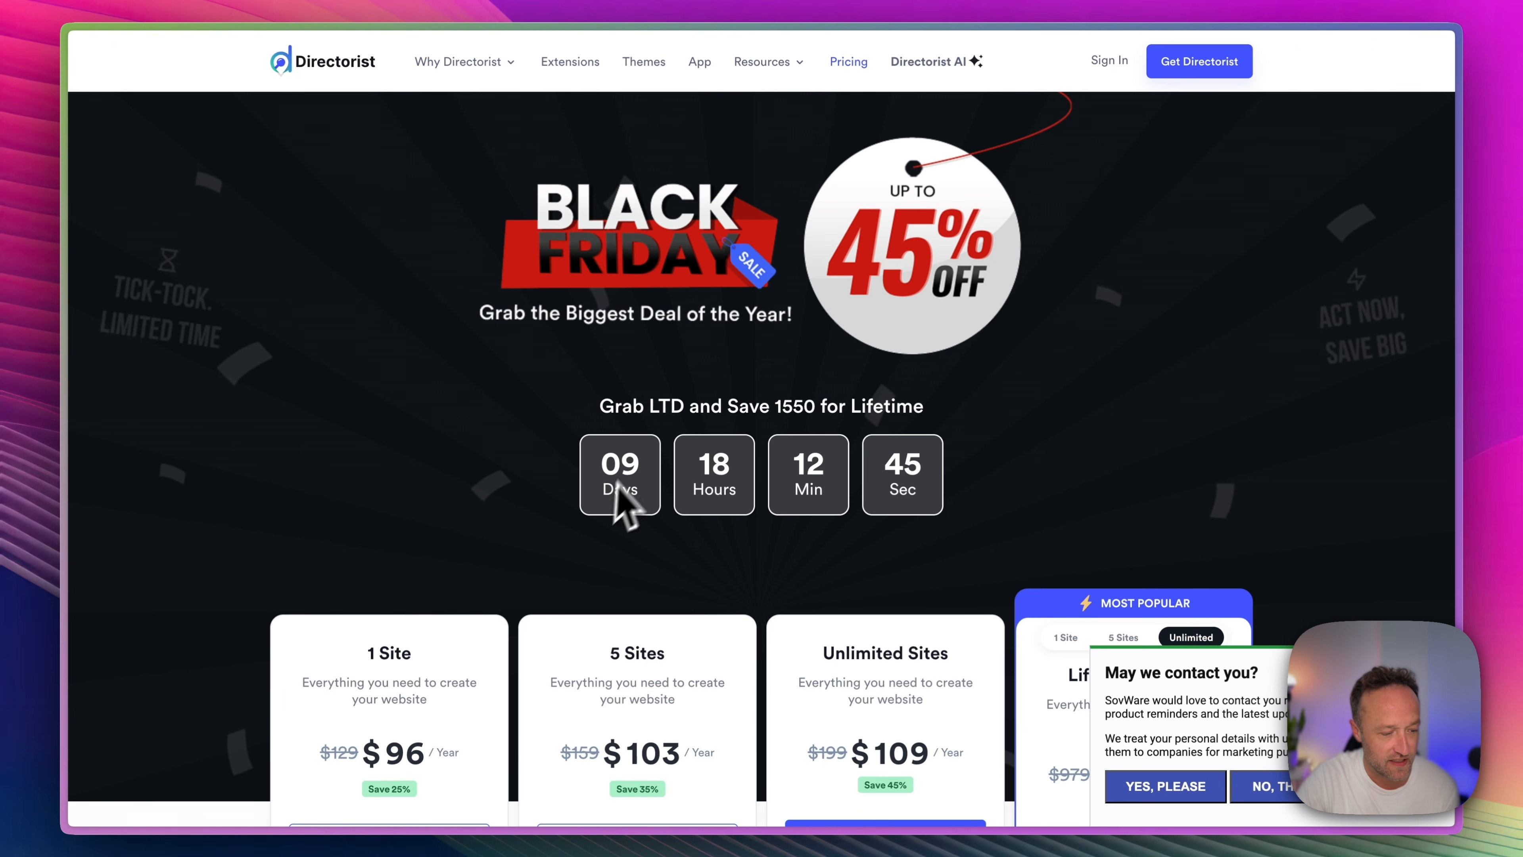
scroll(540, 539, down, 3)
scroll(525, 540, down, 8)
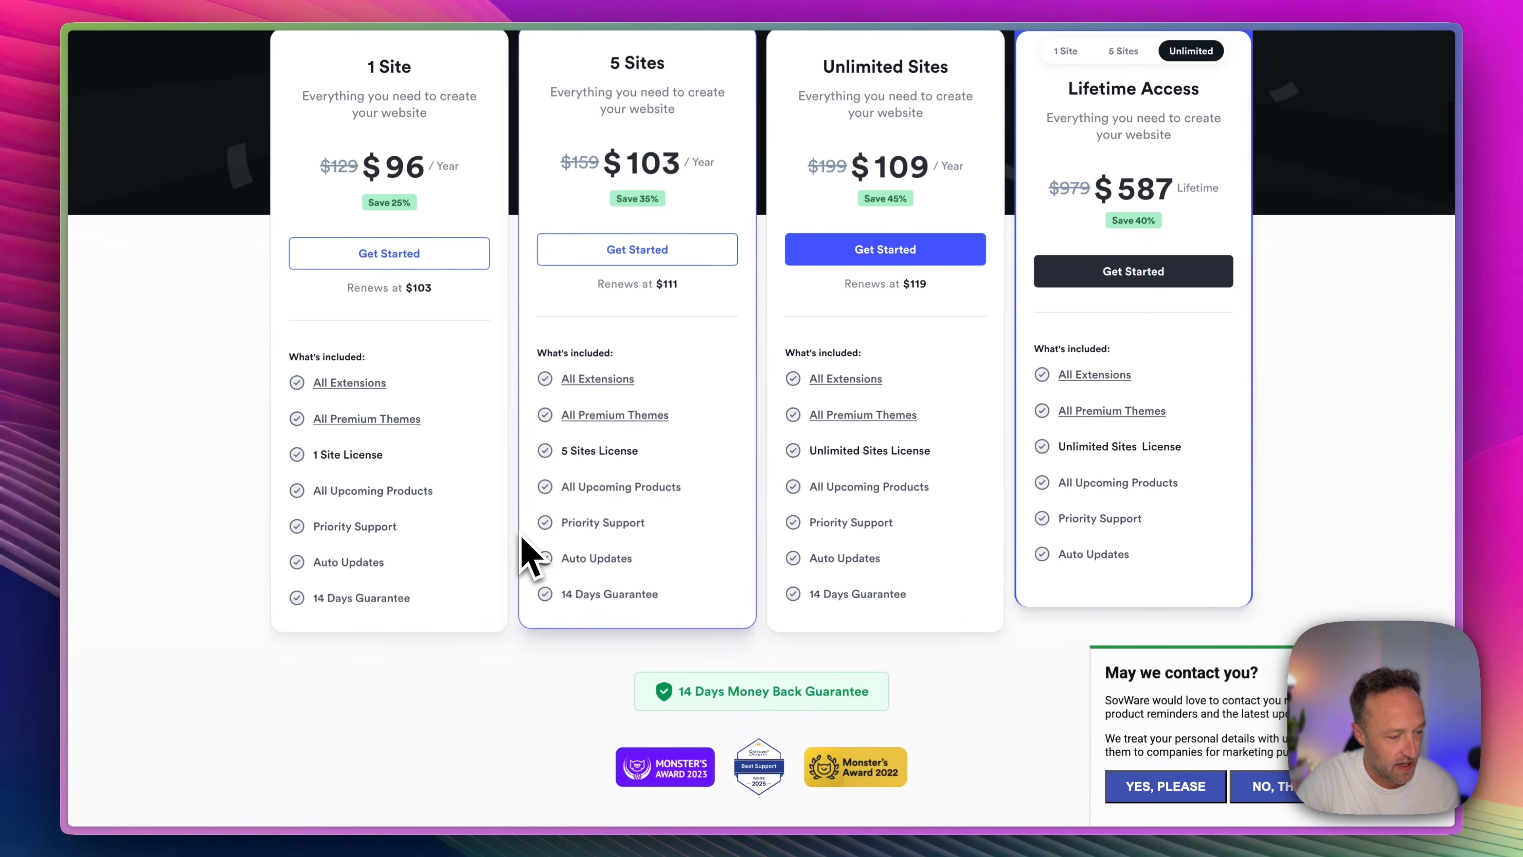
Open the full list of extensions included in the Directorist plans and examine the available premium extensions and integrations.
click(367, 384)
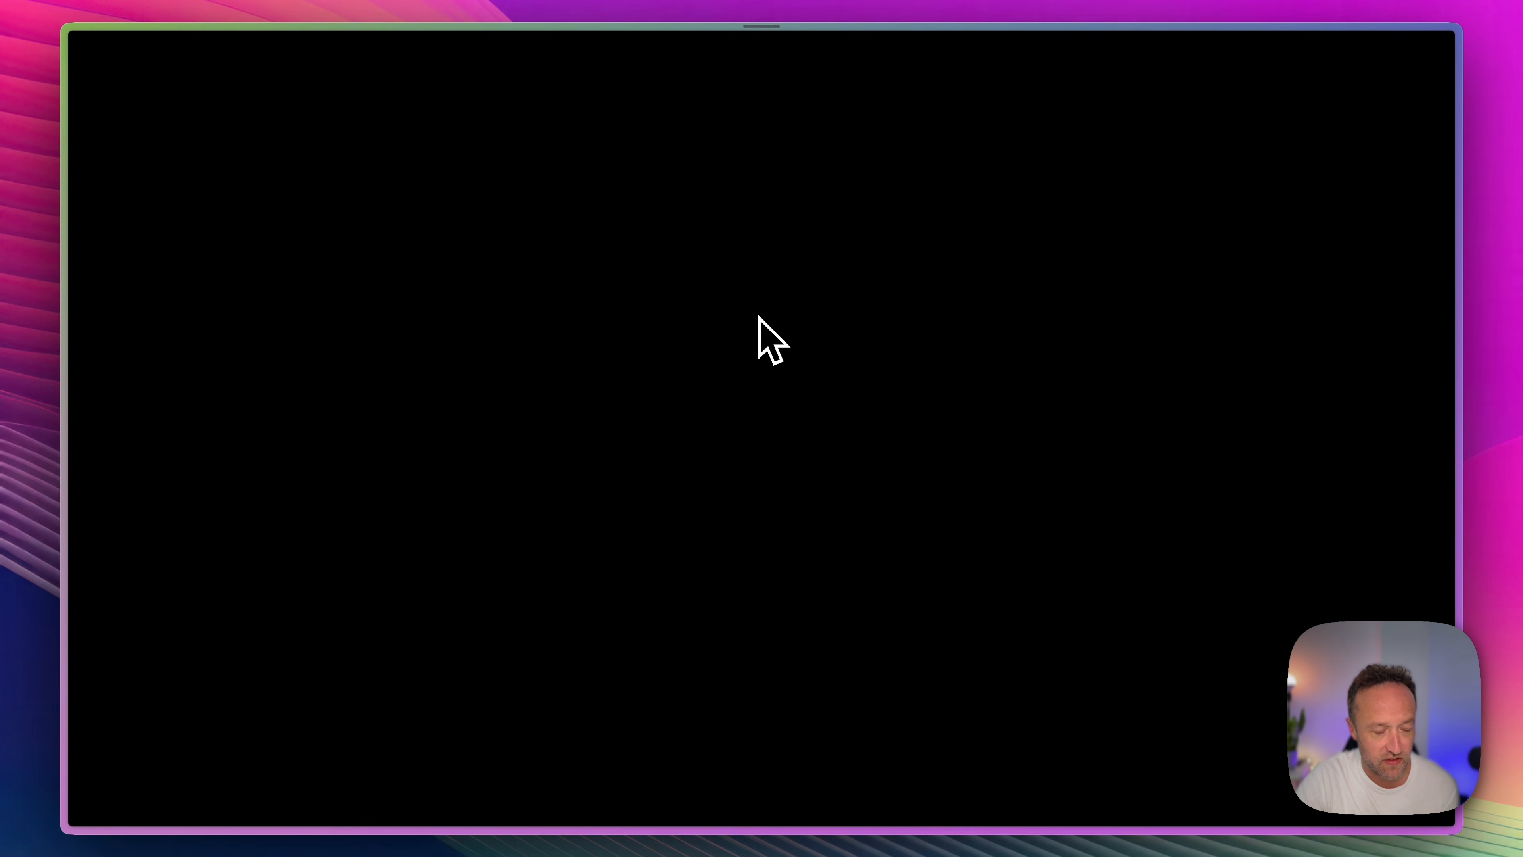
scroll(760, 336, down, 4)
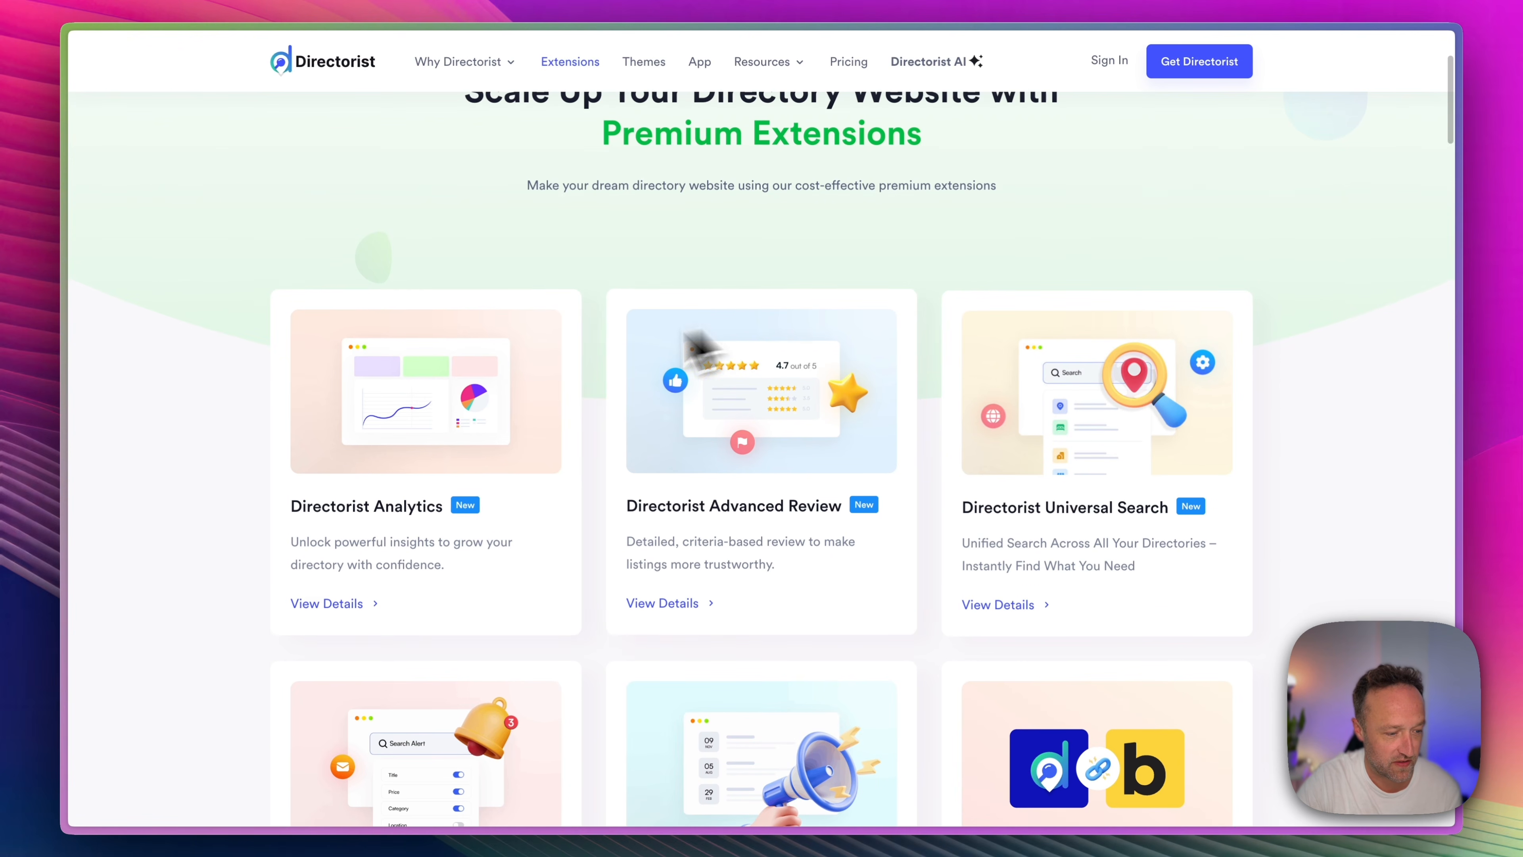
scroll(742, 372, down, 3)
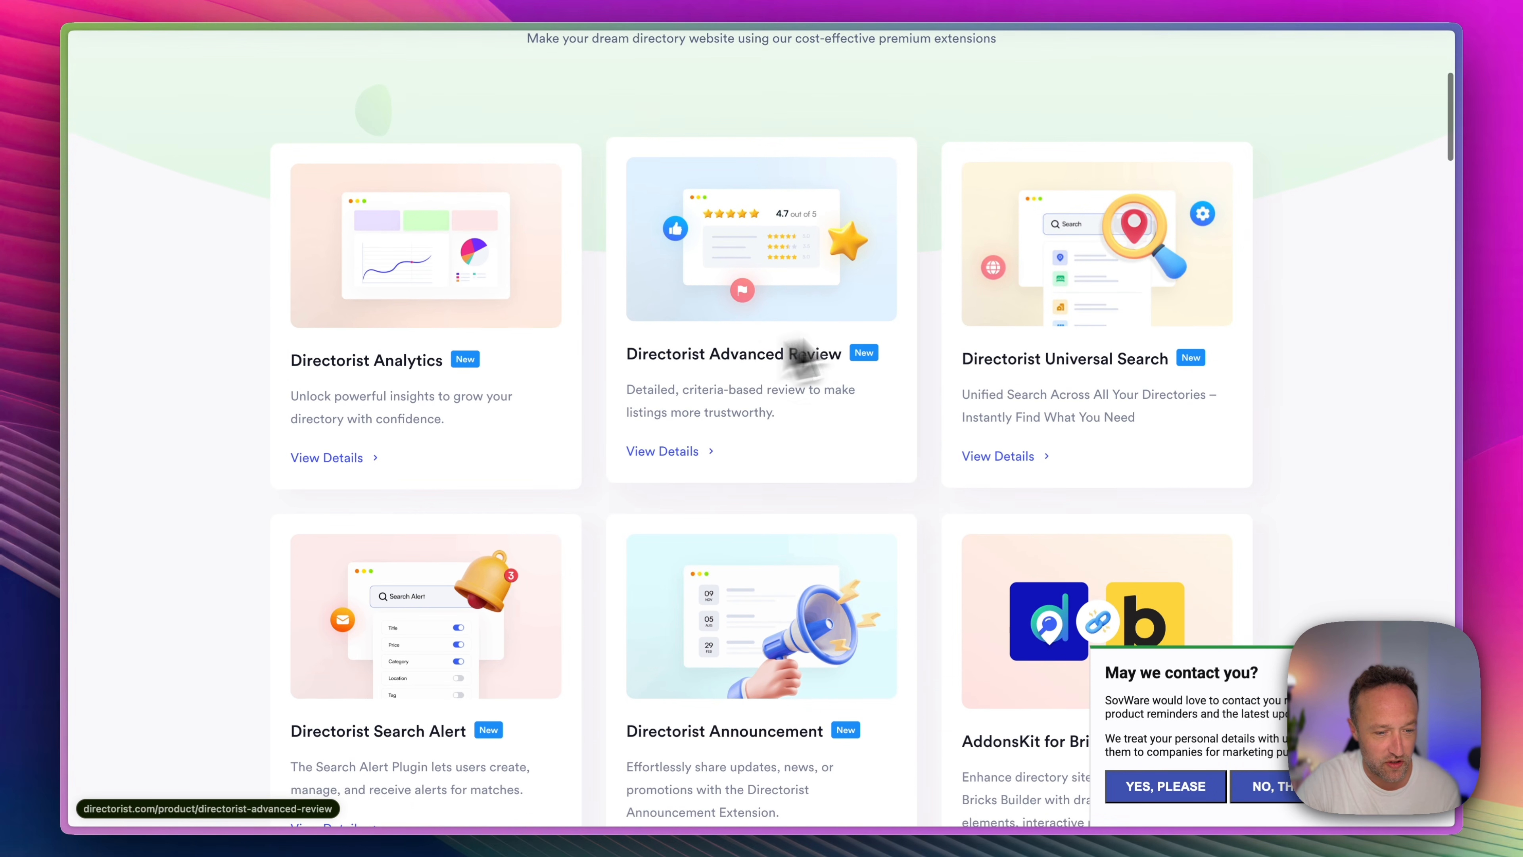
scroll(815, 246, down, 4)
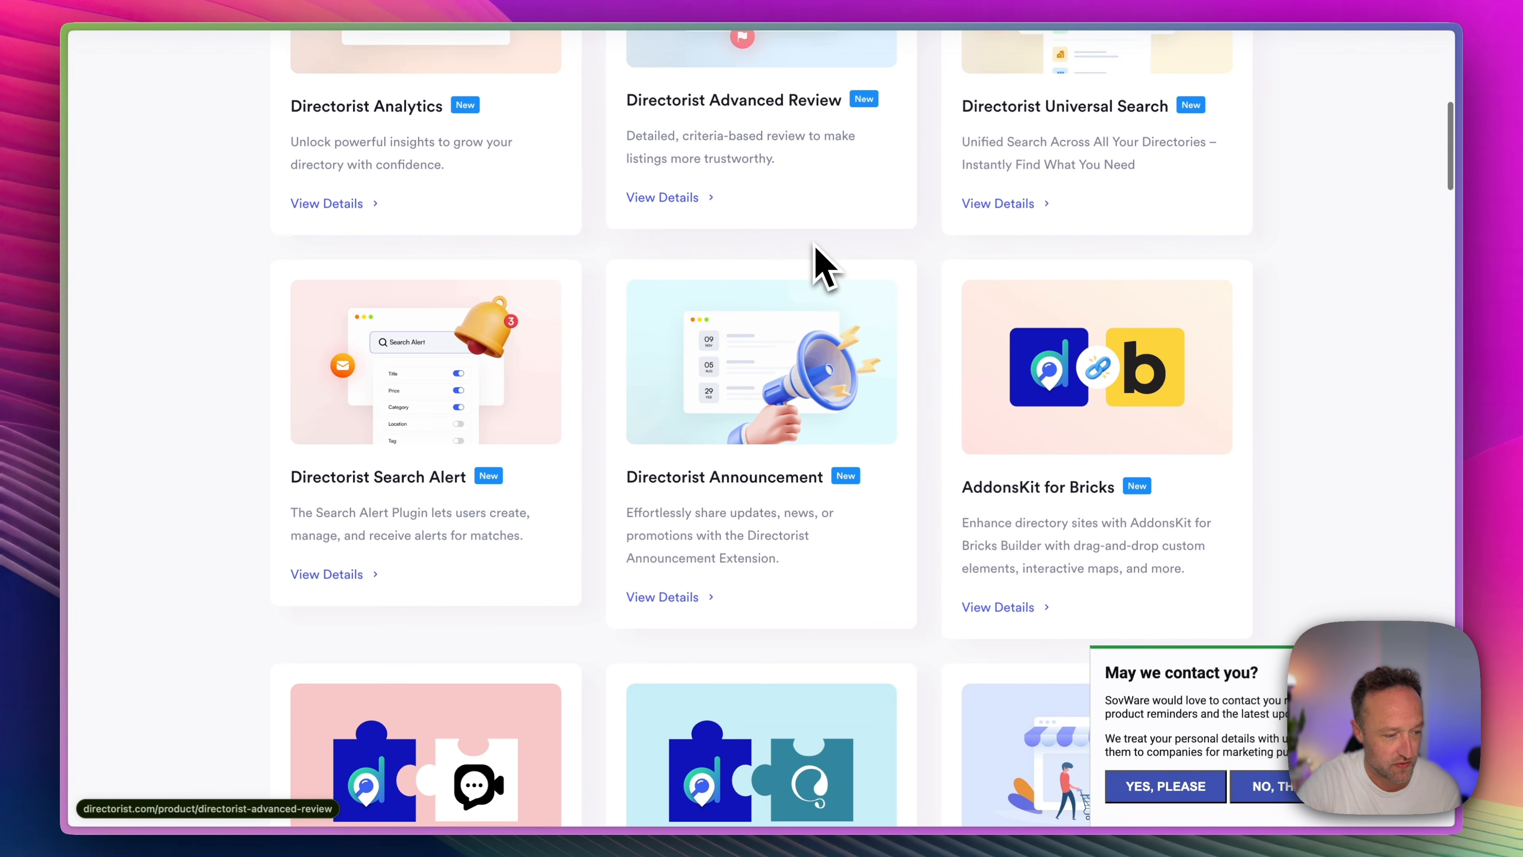
scroll(877, 367, down, 6)
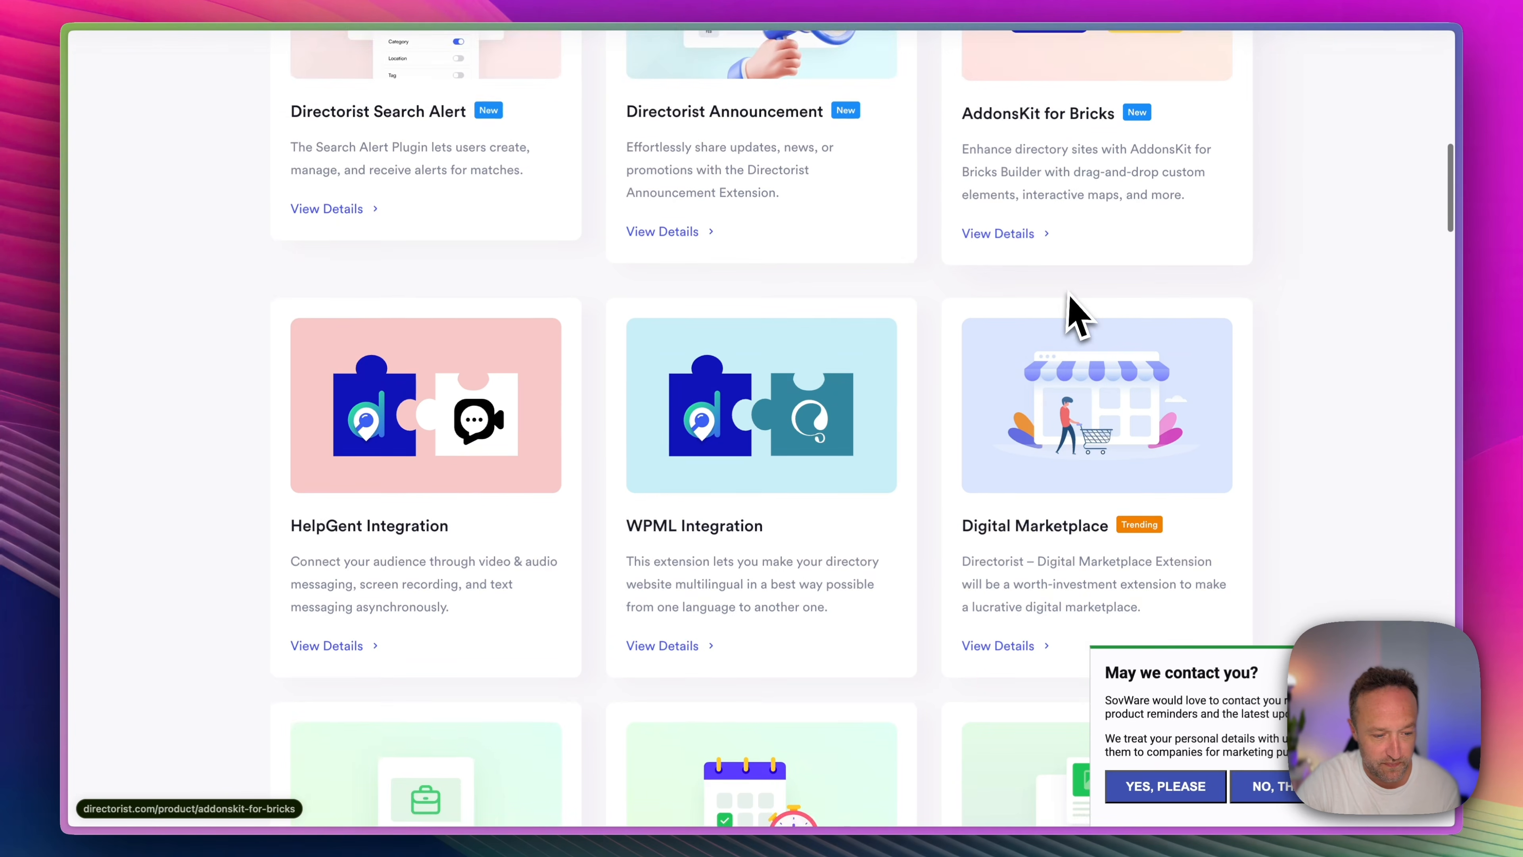
scroll(1067, 306, down, 3)
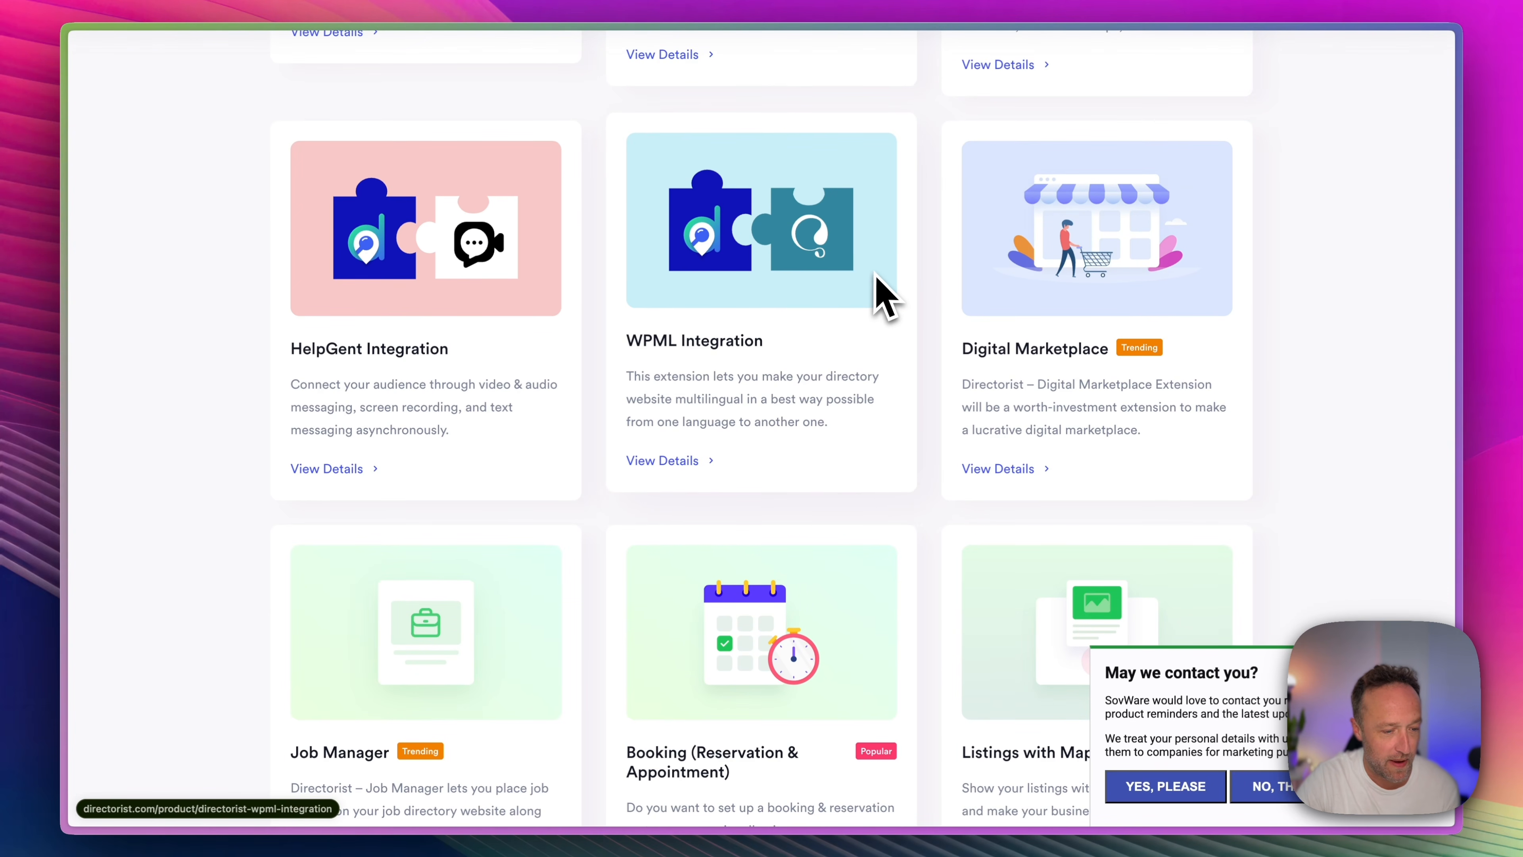
scroll(886, 297, down, 1)
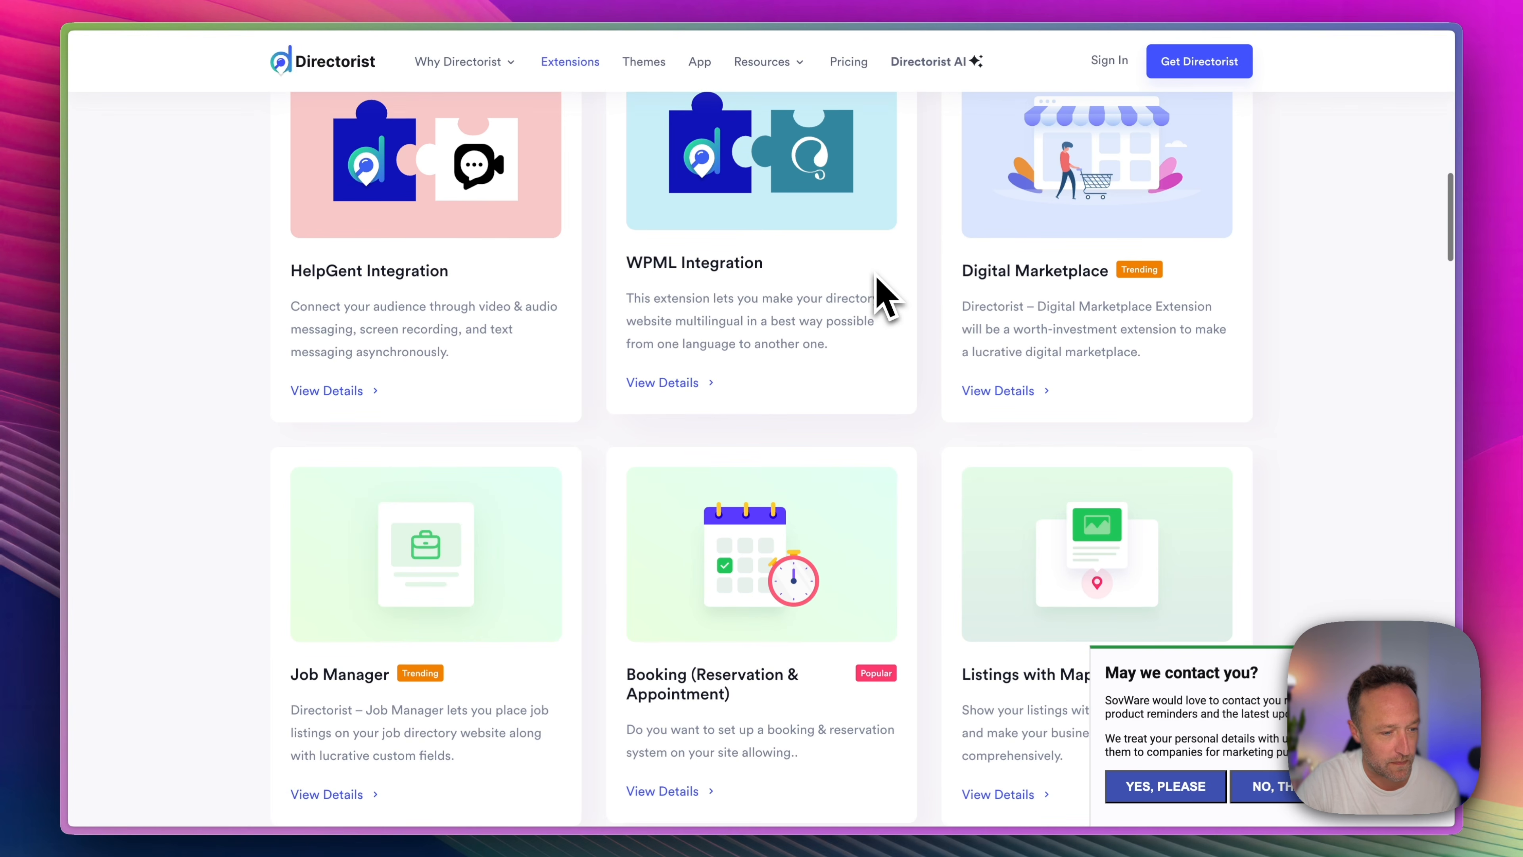
scroll(881, 297, down, 3)
scroll(878, 282, down, 3)
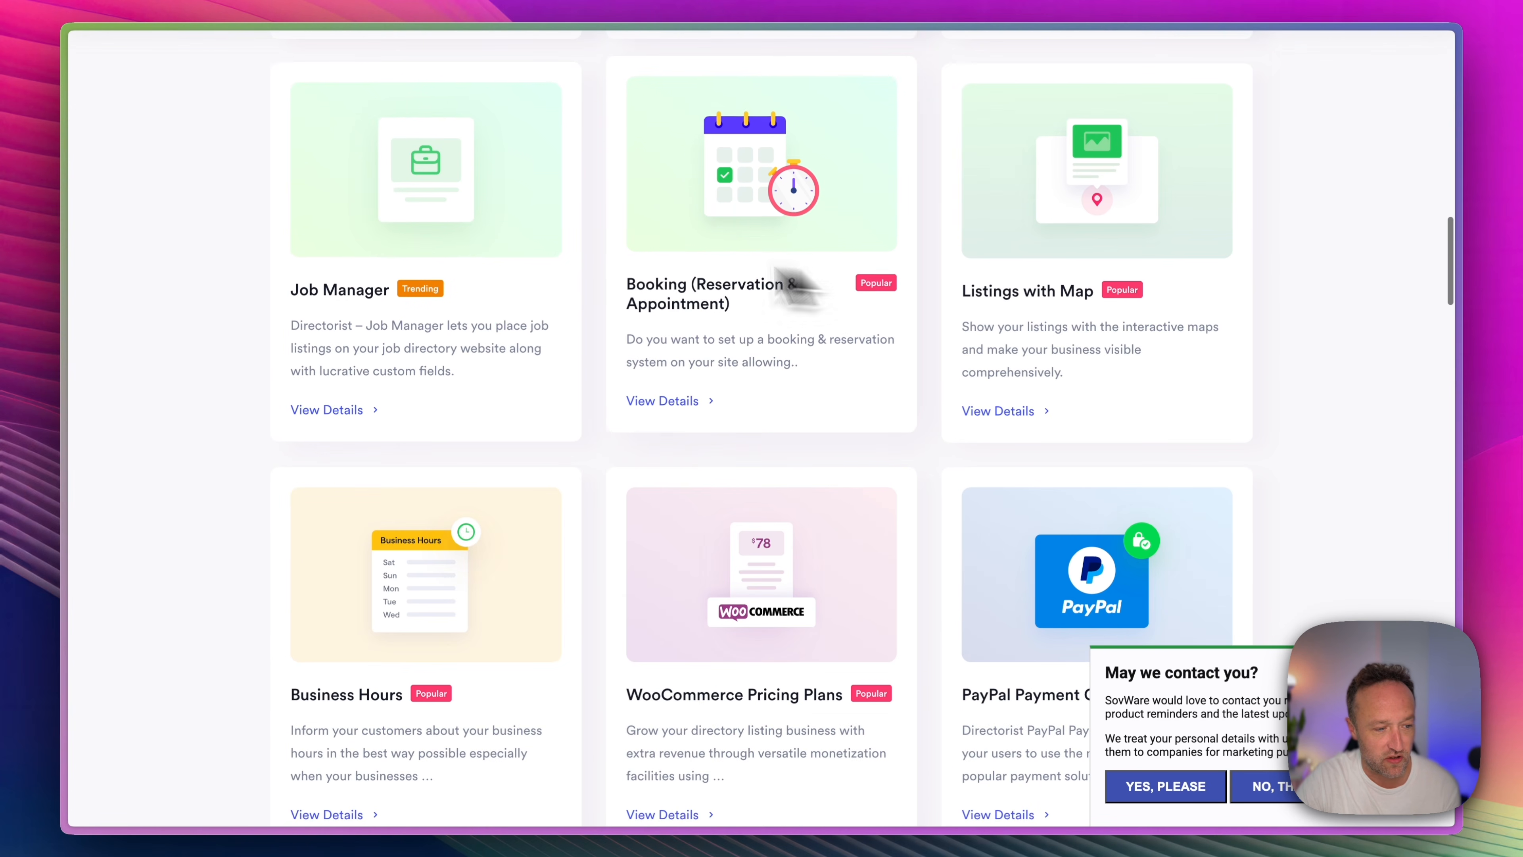
scroll(822, 264, down, 2)
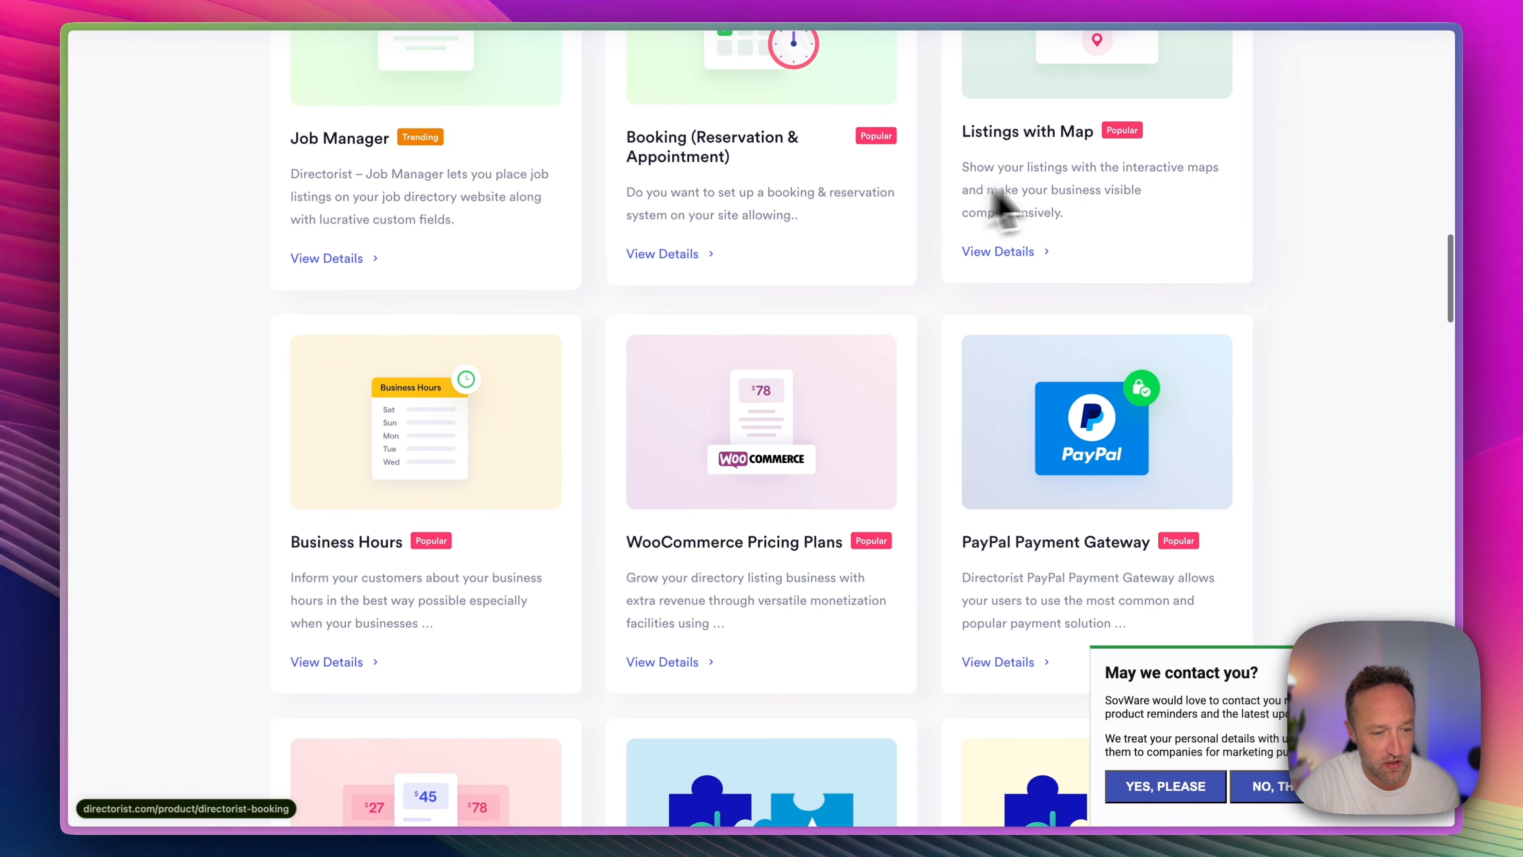
scroll(1055, 202, up, 2)
scroll(1080, 252, up, 2)
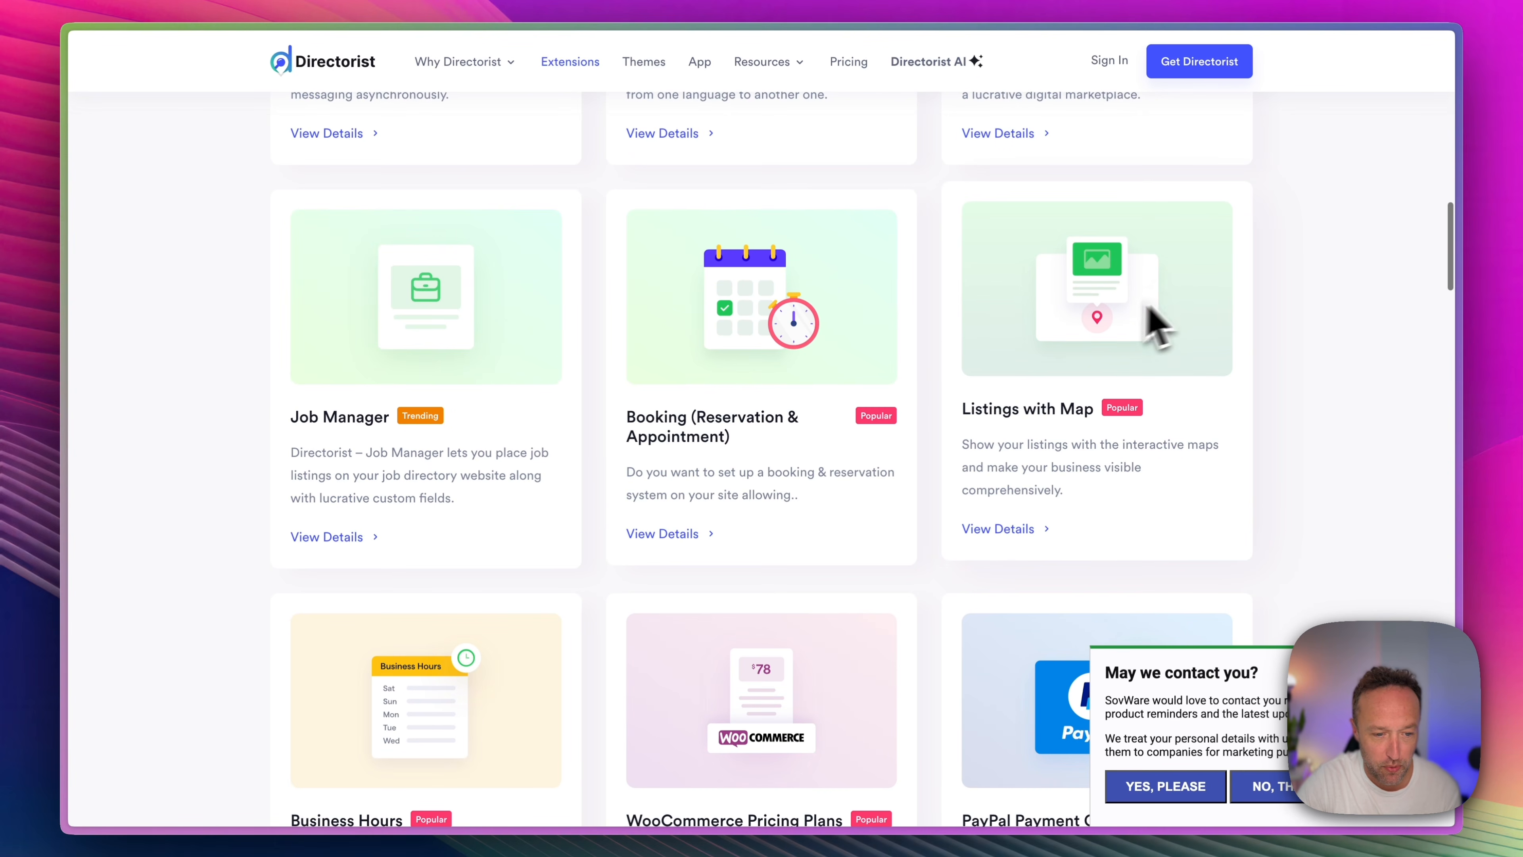
scroll(822, 270, down, 2)
scroll(834, 252, down, 10)
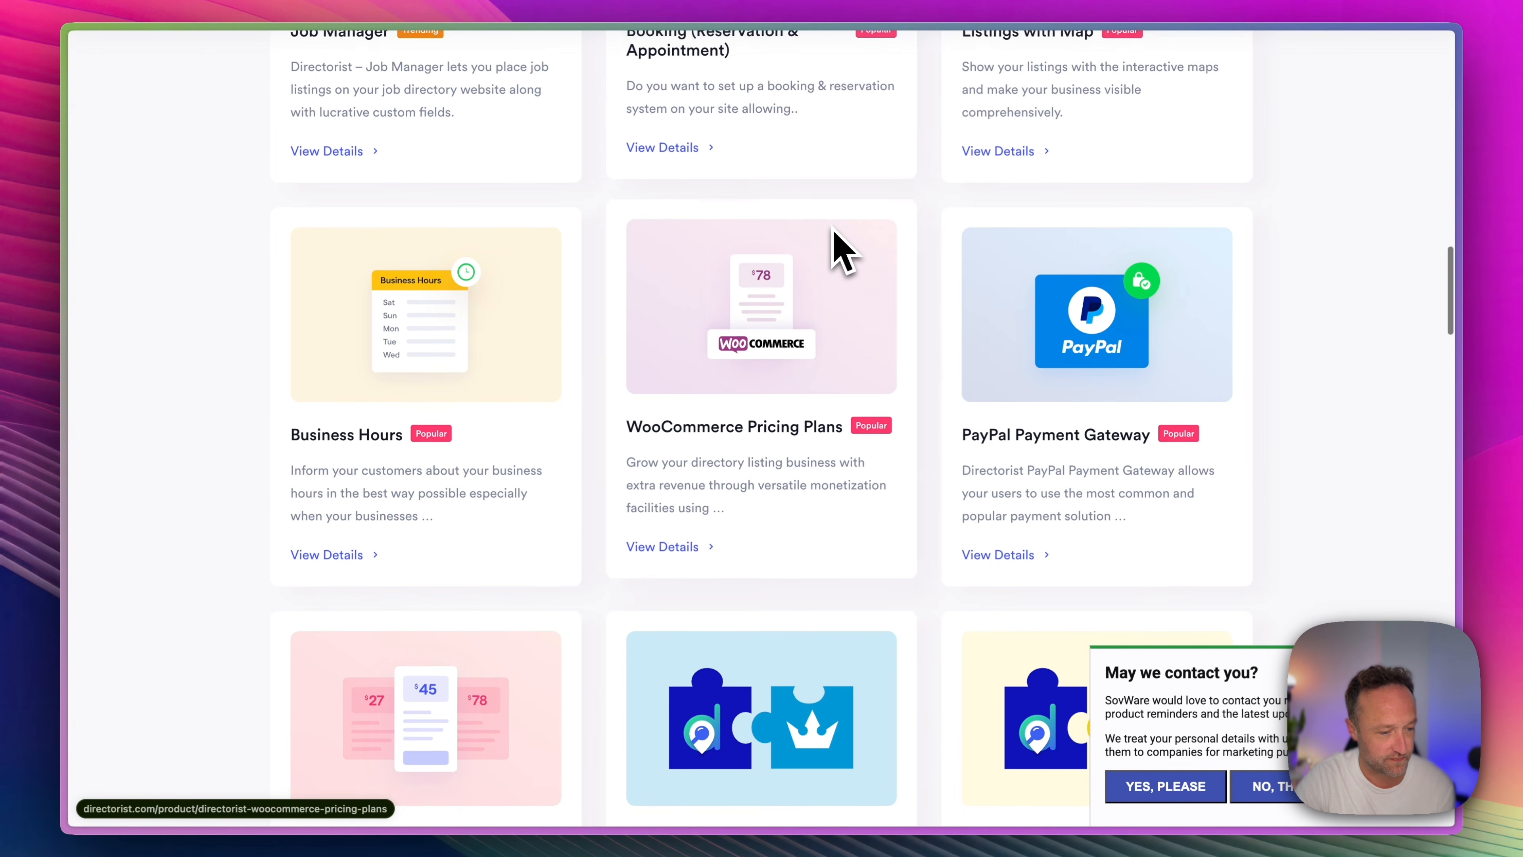
scroll(842, 252, down, 8)
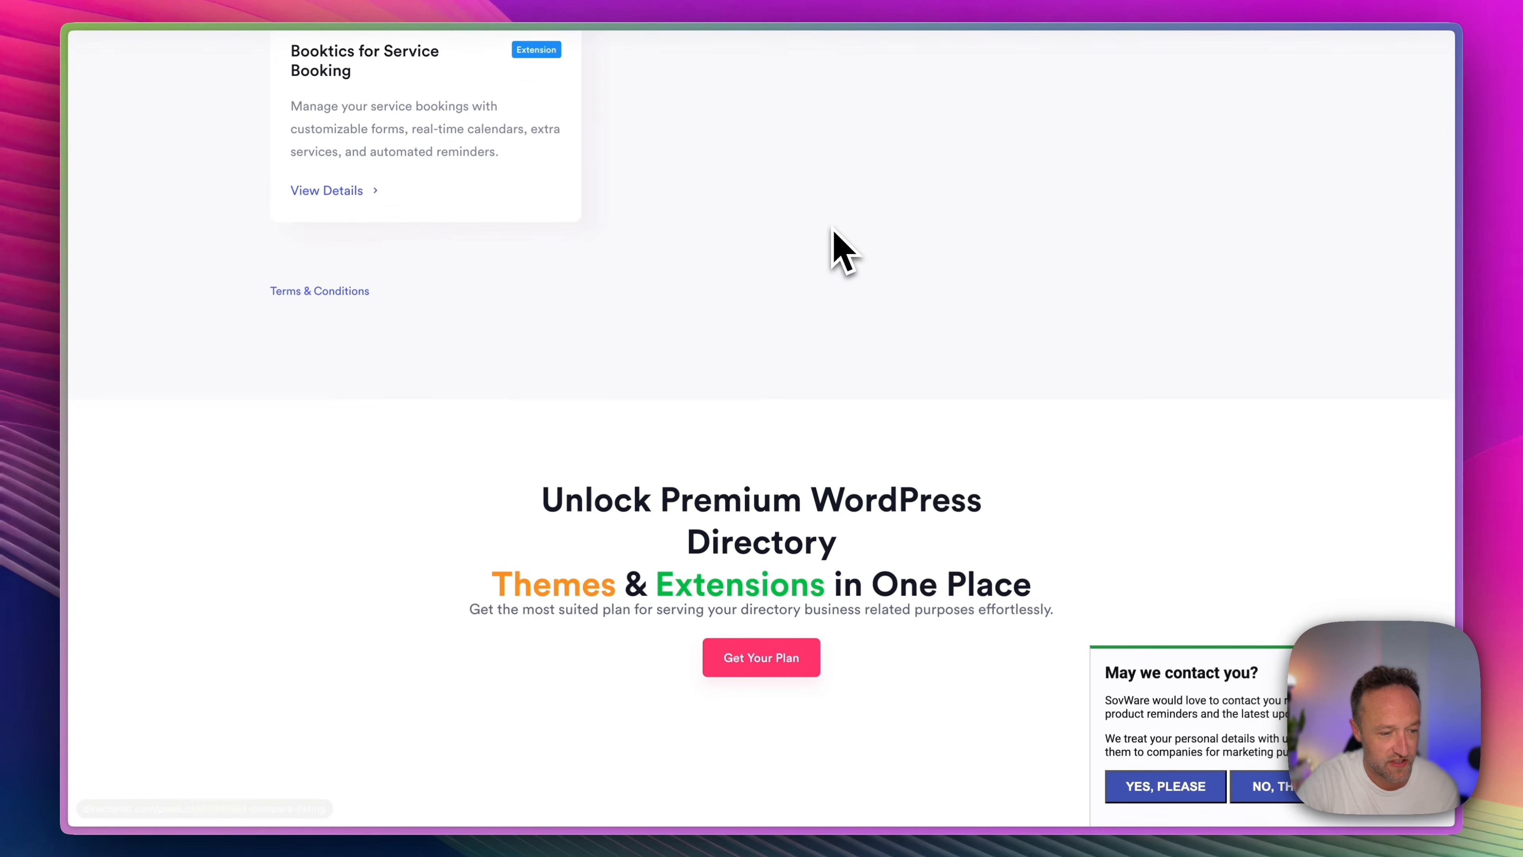
scroll(842, 251, up, 6)
scroll(842, 252, up, 15)
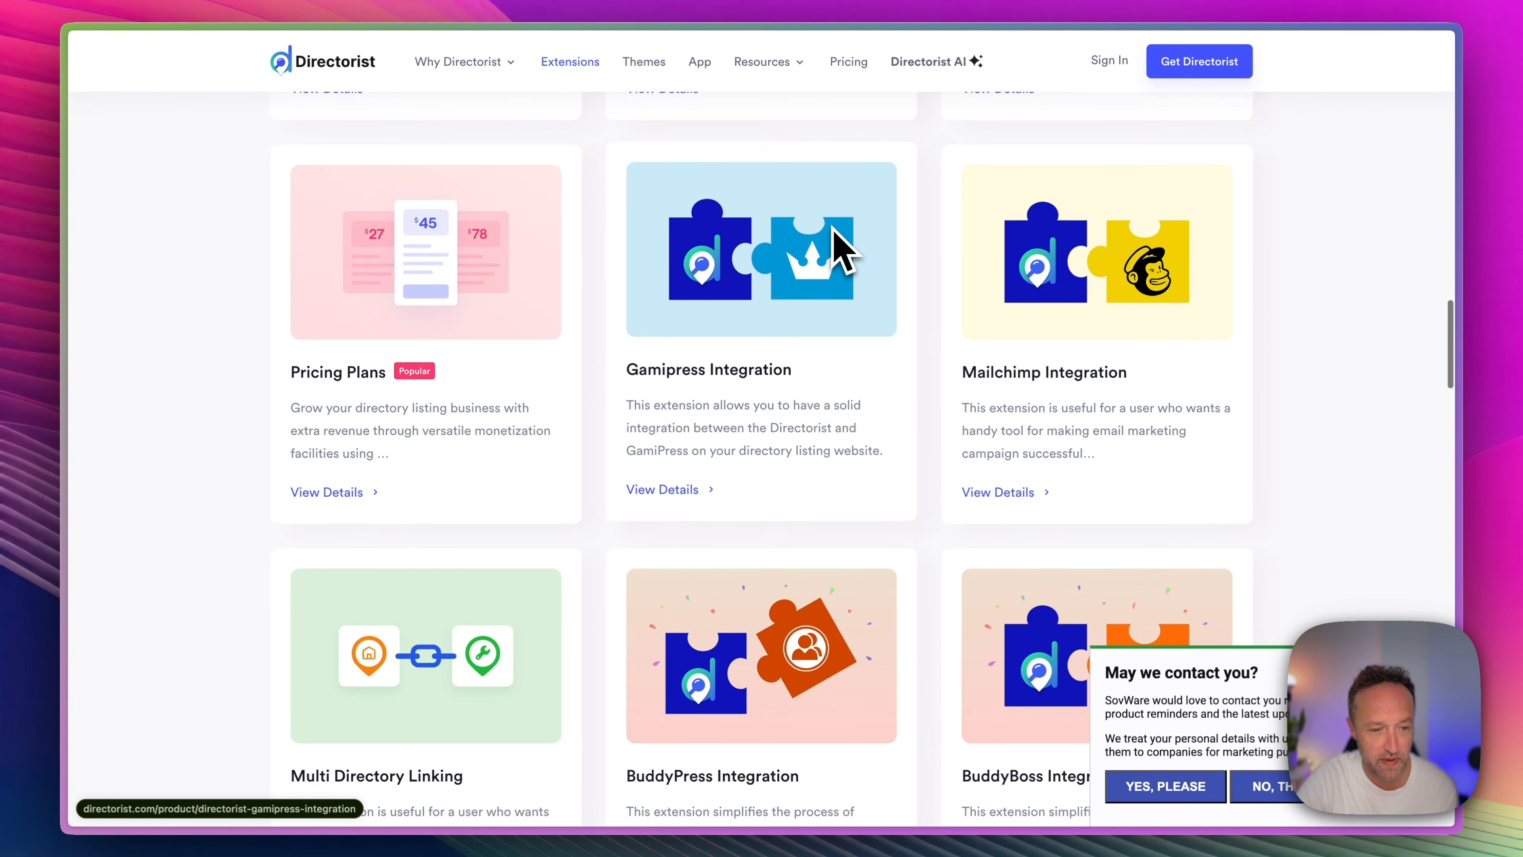
scroll(835, 233, up, 5)
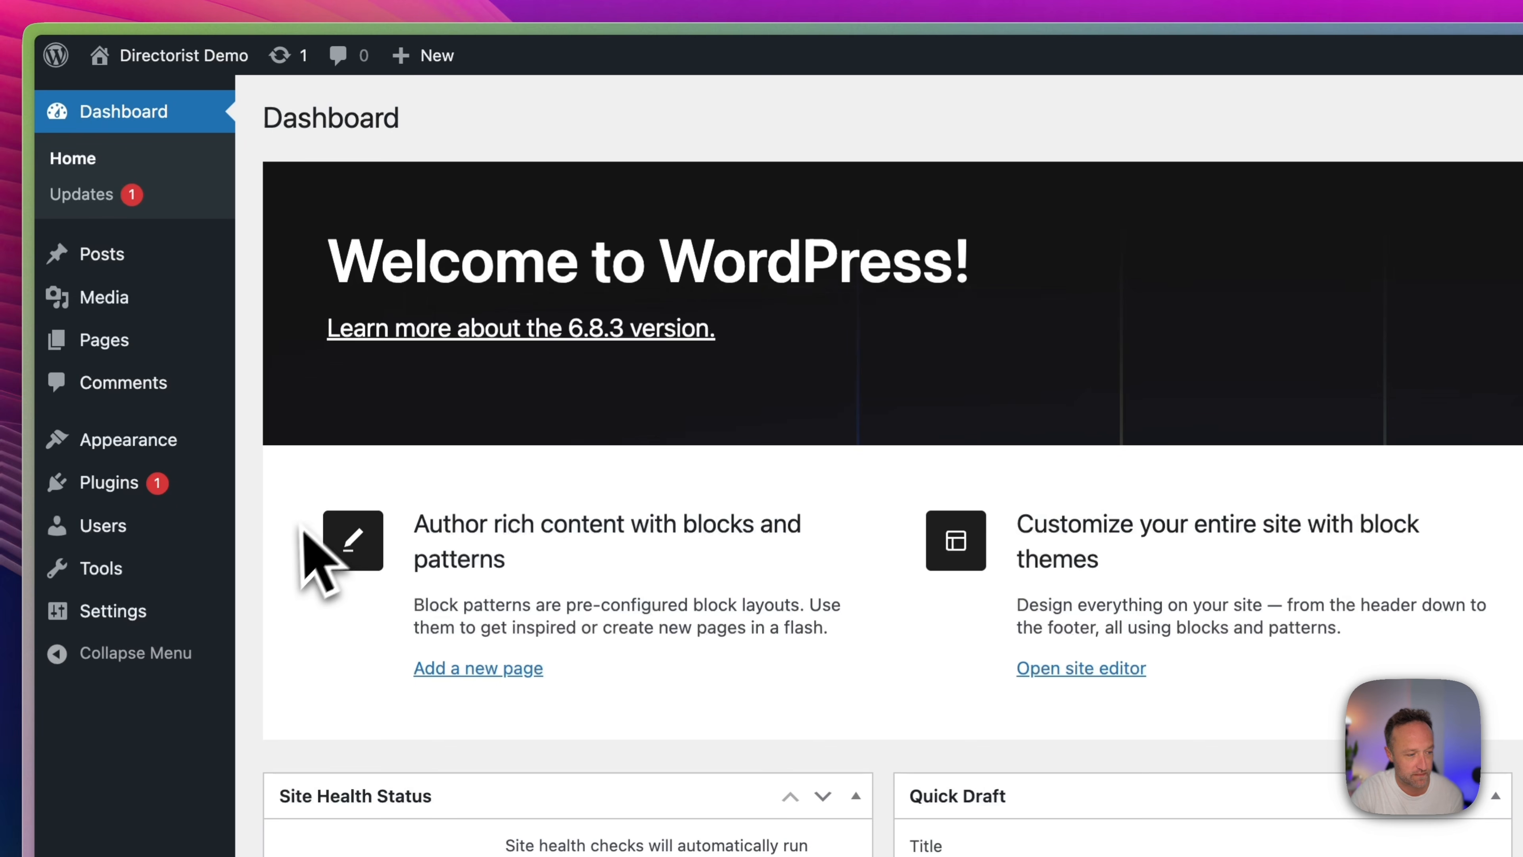
Find the Directorist business directory plugin by searching new plugins for "directorist", then install and activate it.
mouse_move(184, 483)
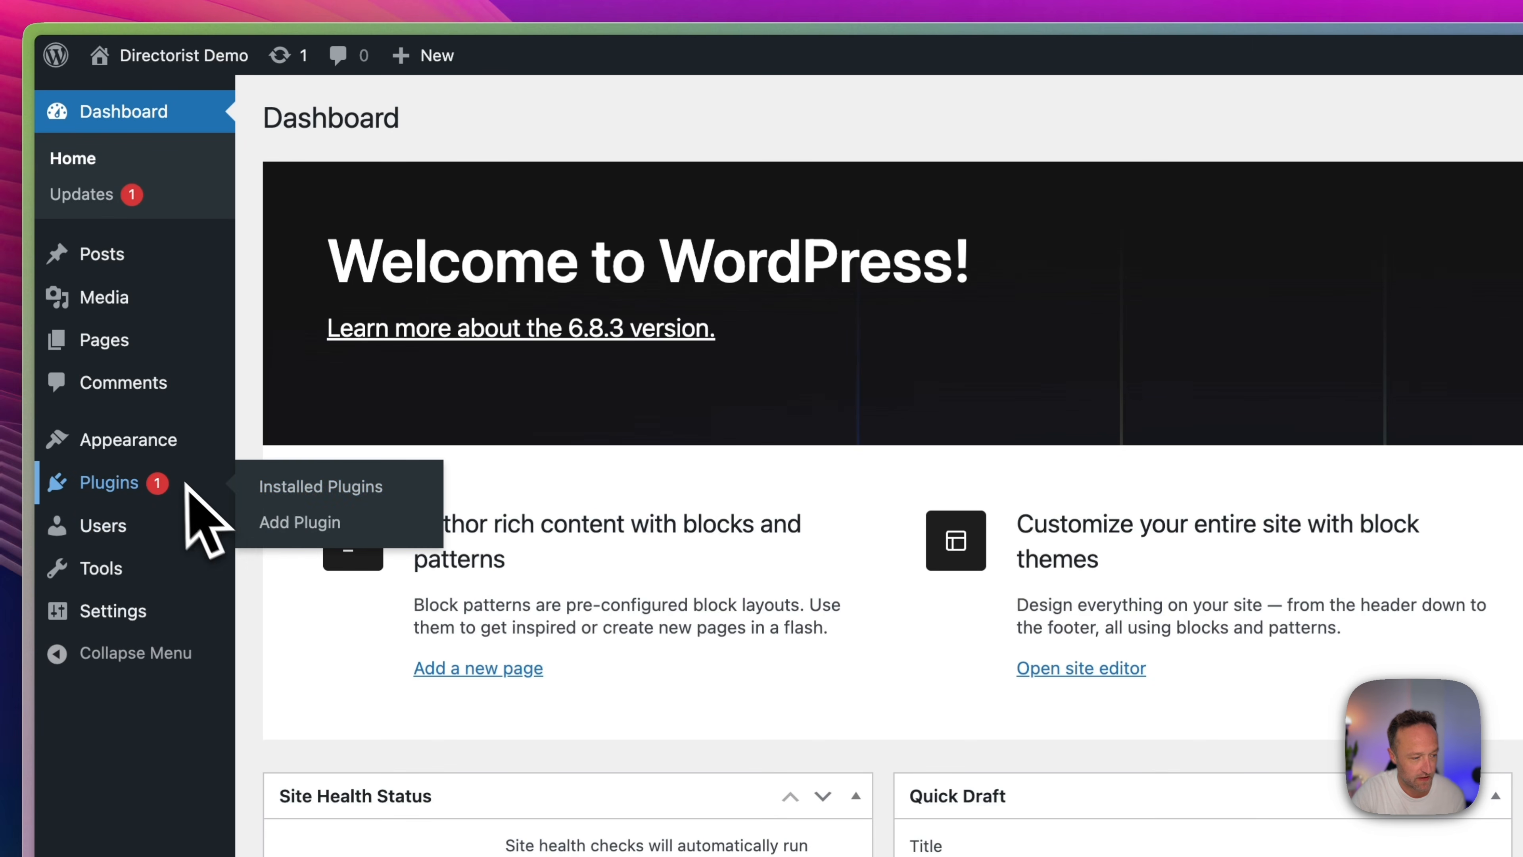
click(323, 521)
click(1102, 191)
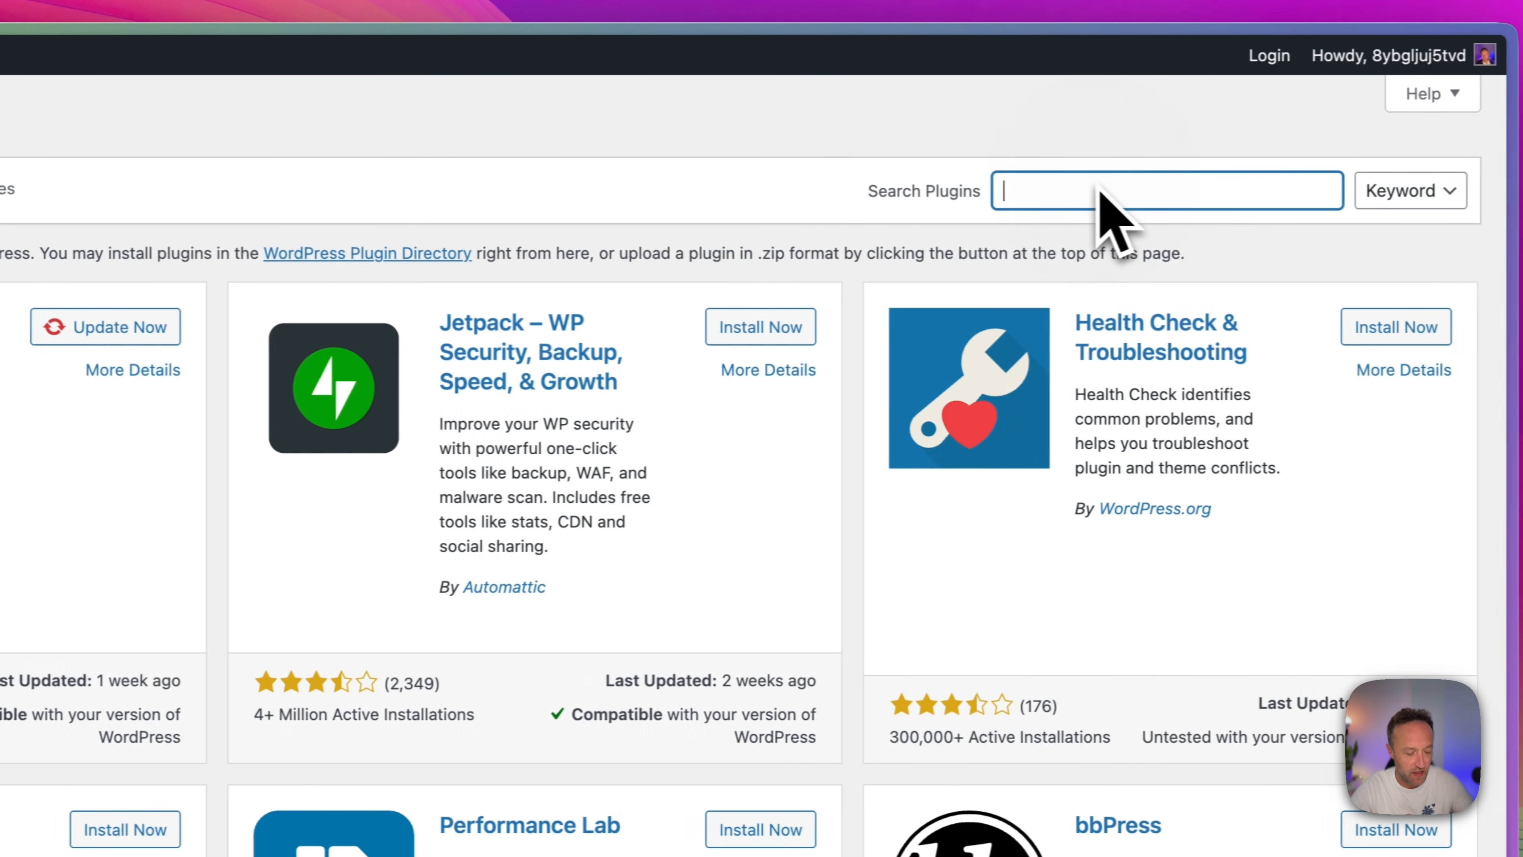
text(dire)
text(ctori)
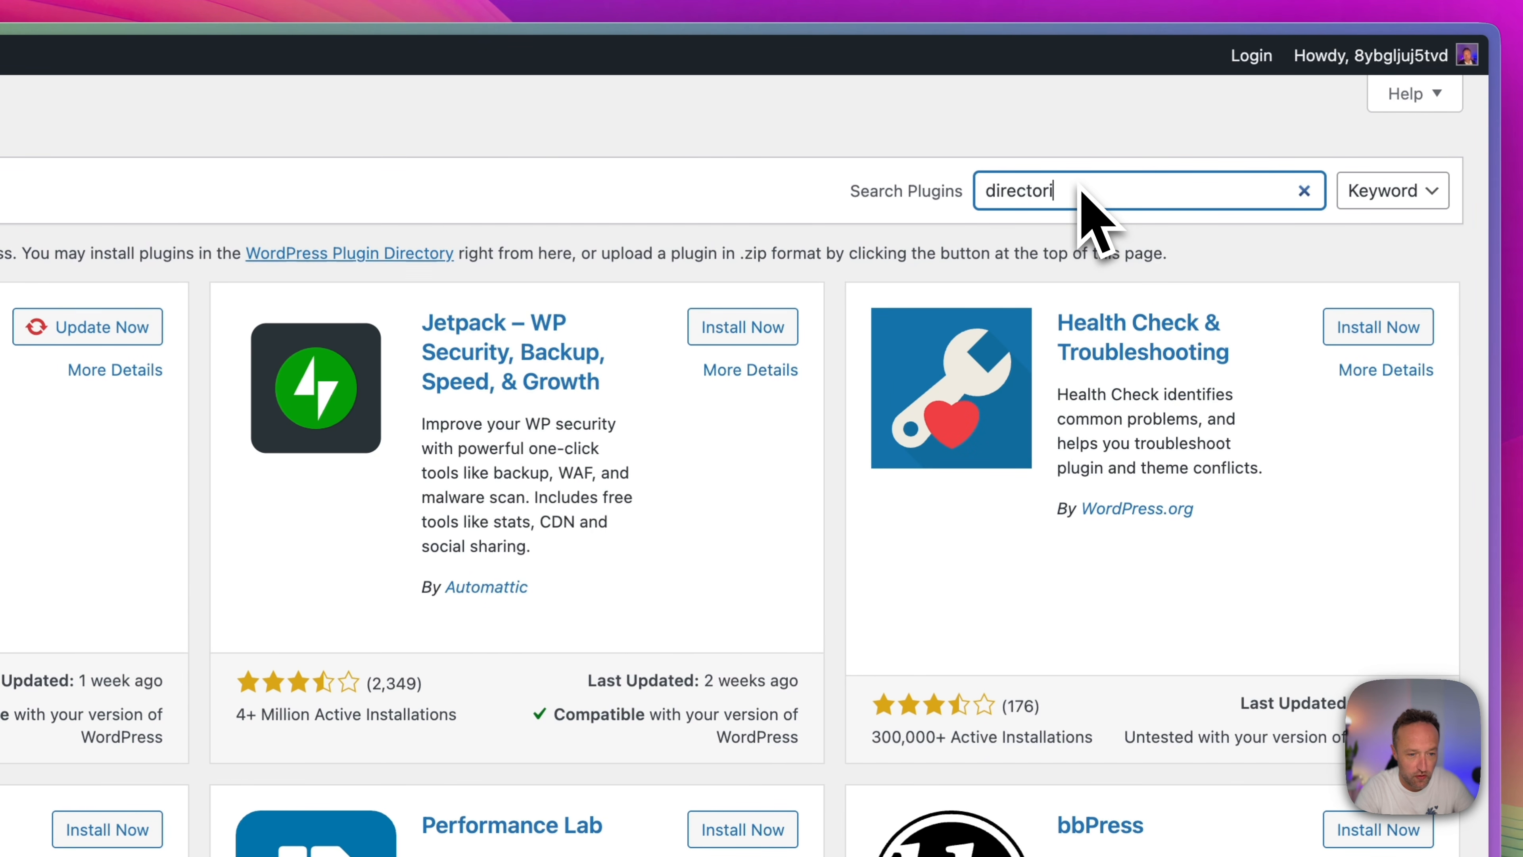
text(st)
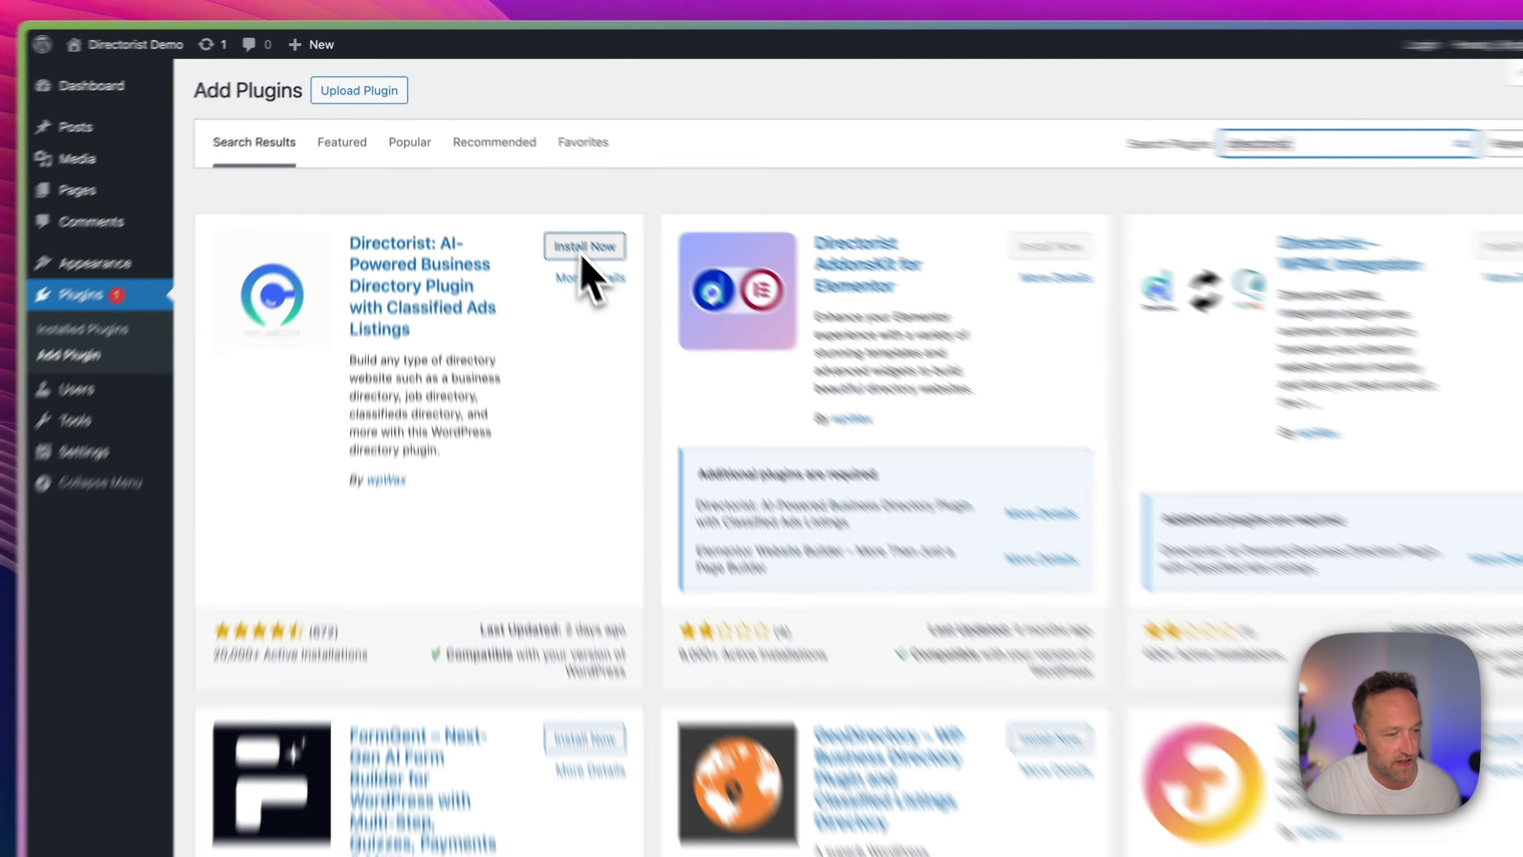
click(575, 226)
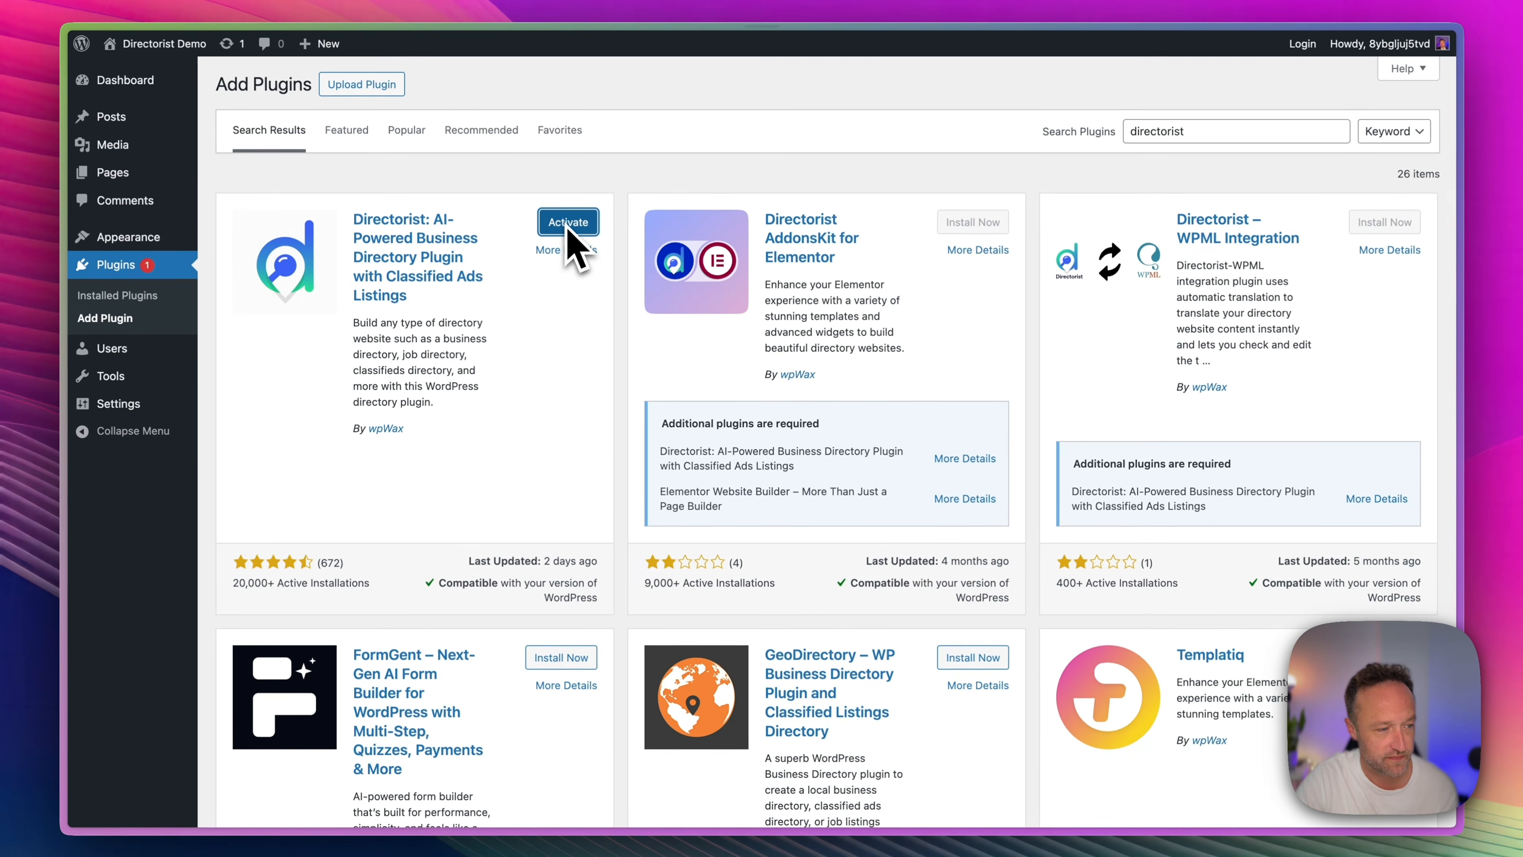
click(568, 222)
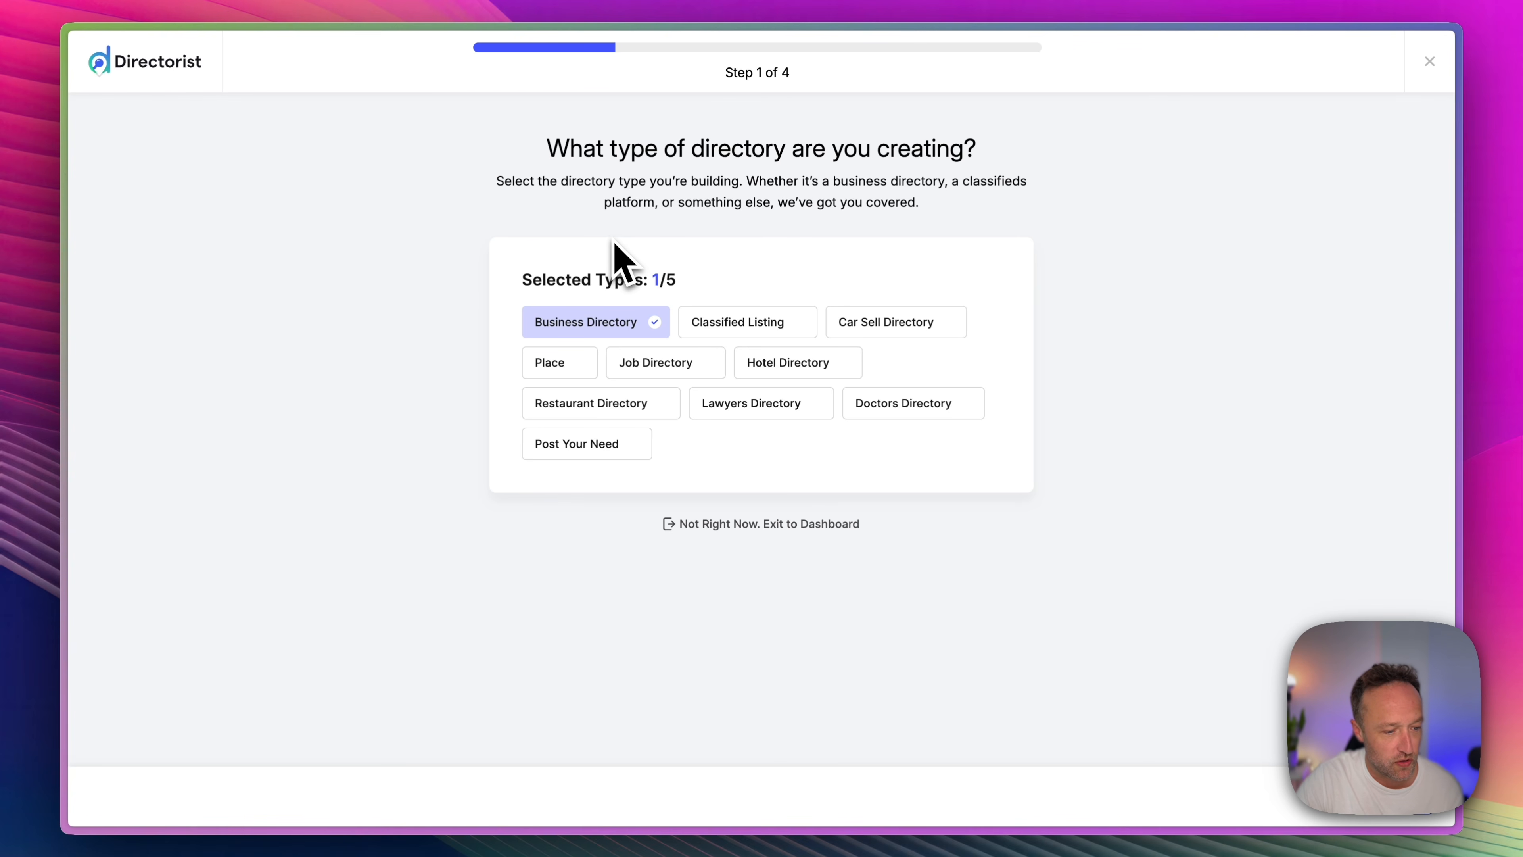
Choose only Restaurant Directory as the directory type and set the default location to Estepona, Costa del Sol Occidental, Malaga, Andalusia, Spain.
click(613, 406)
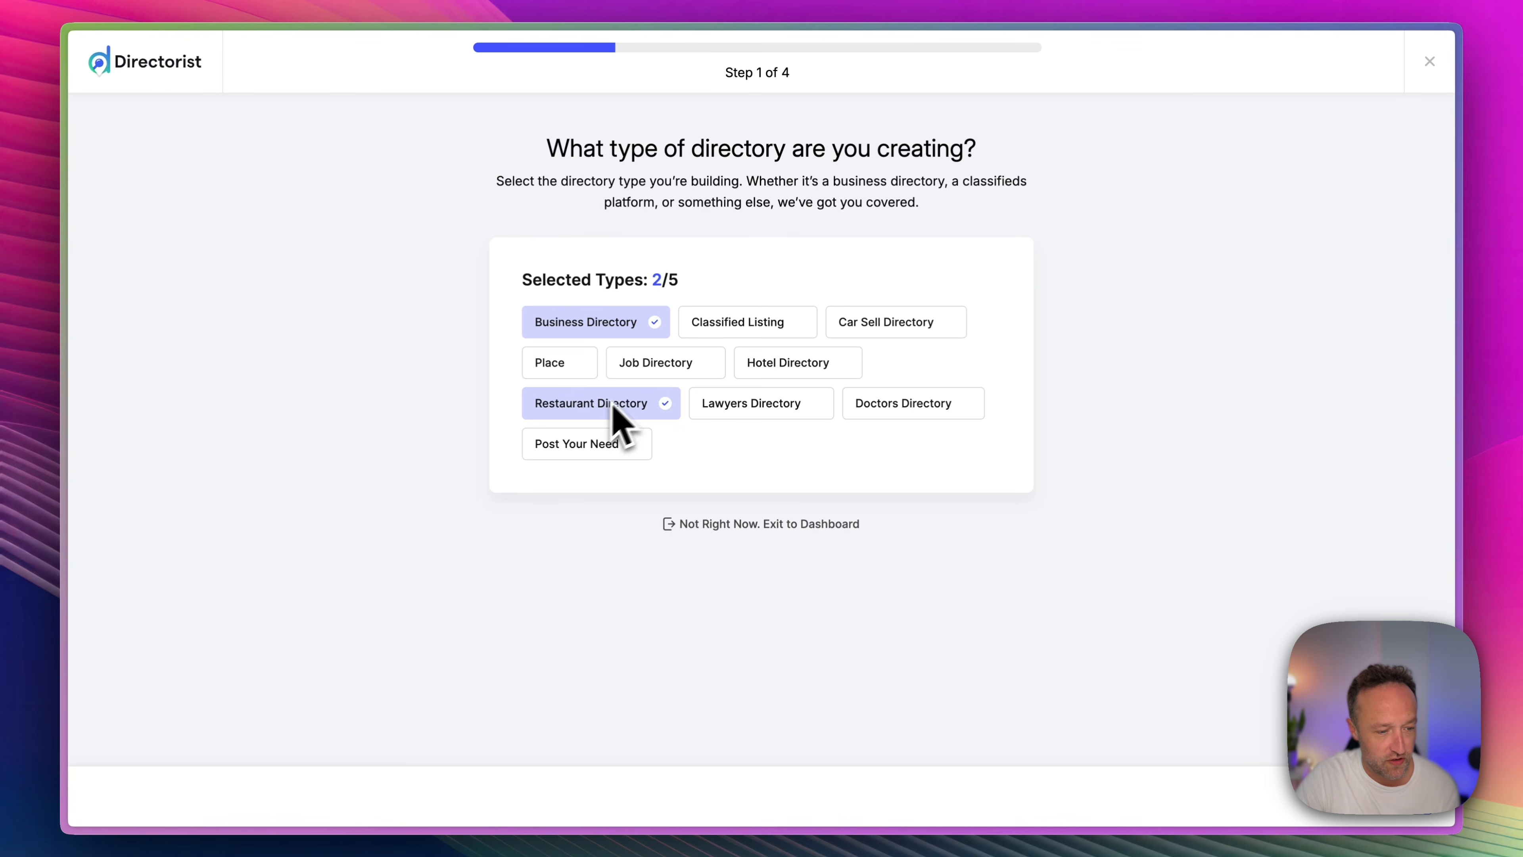
click(637, 316)
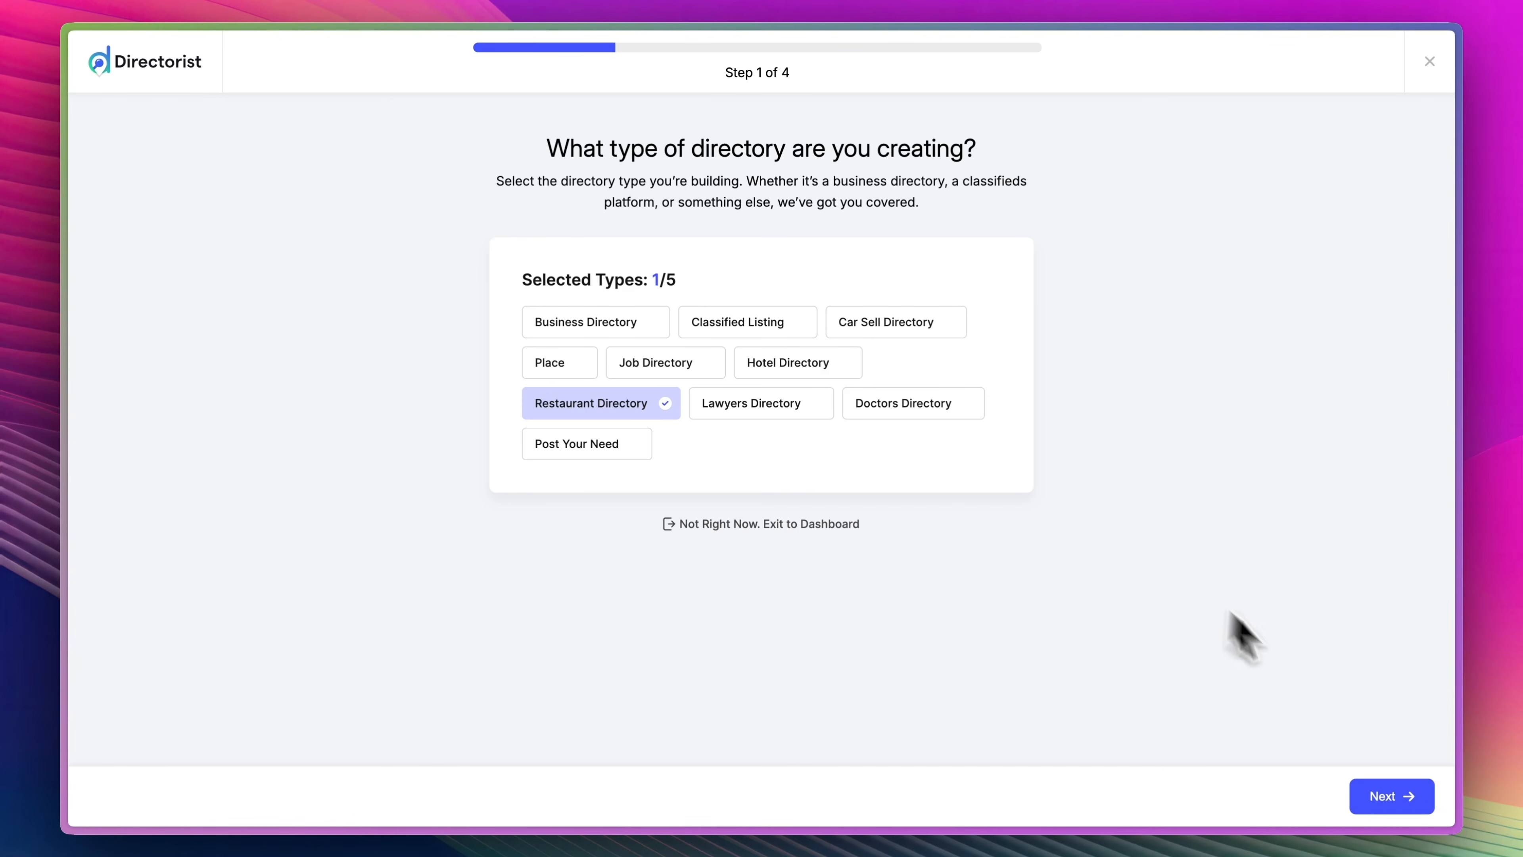
click(1373, 783)
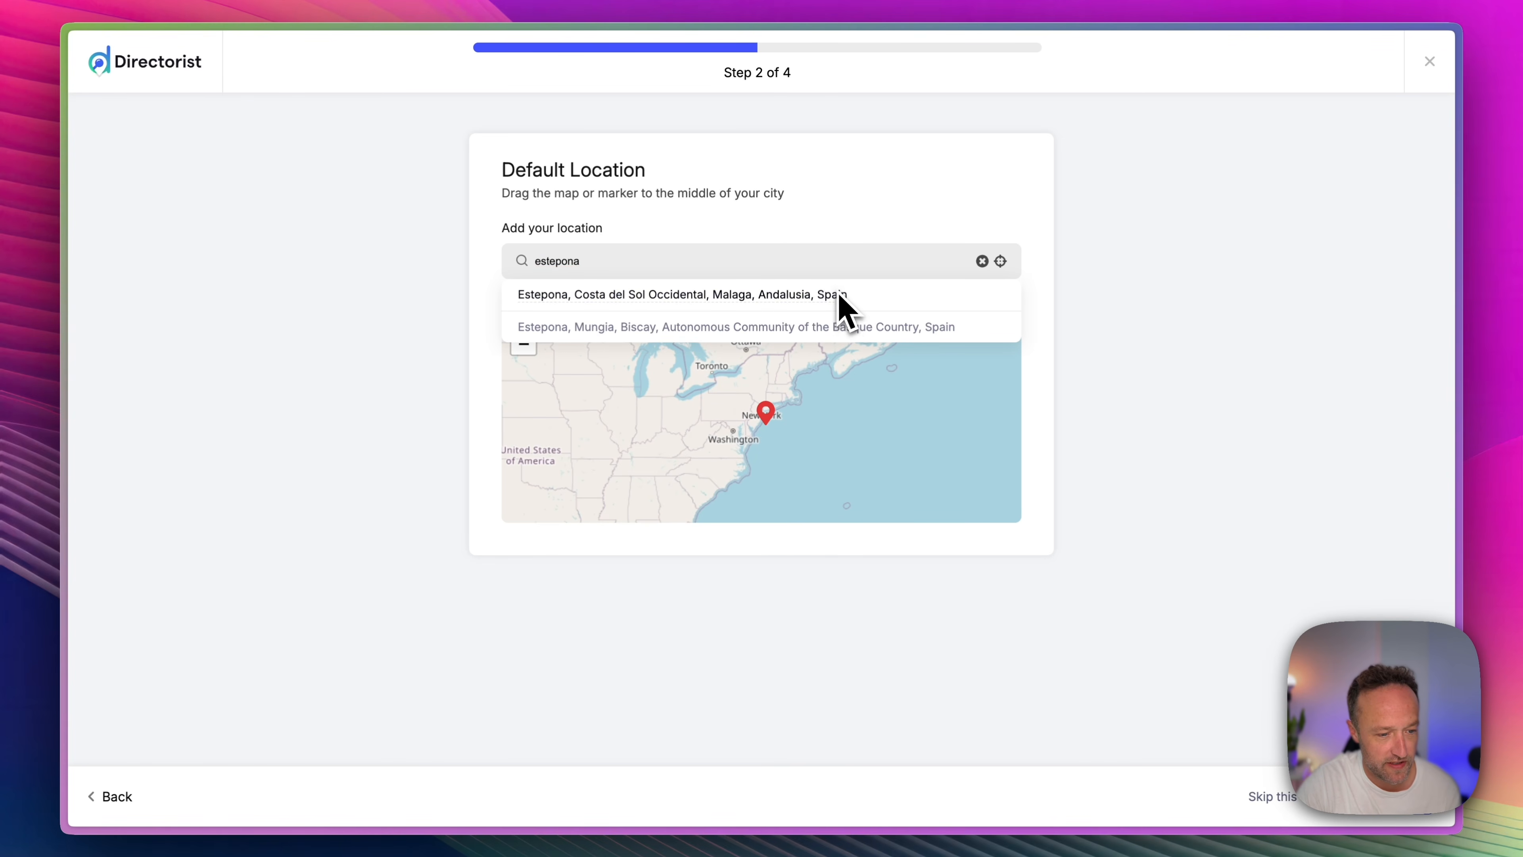
click(839, 294)
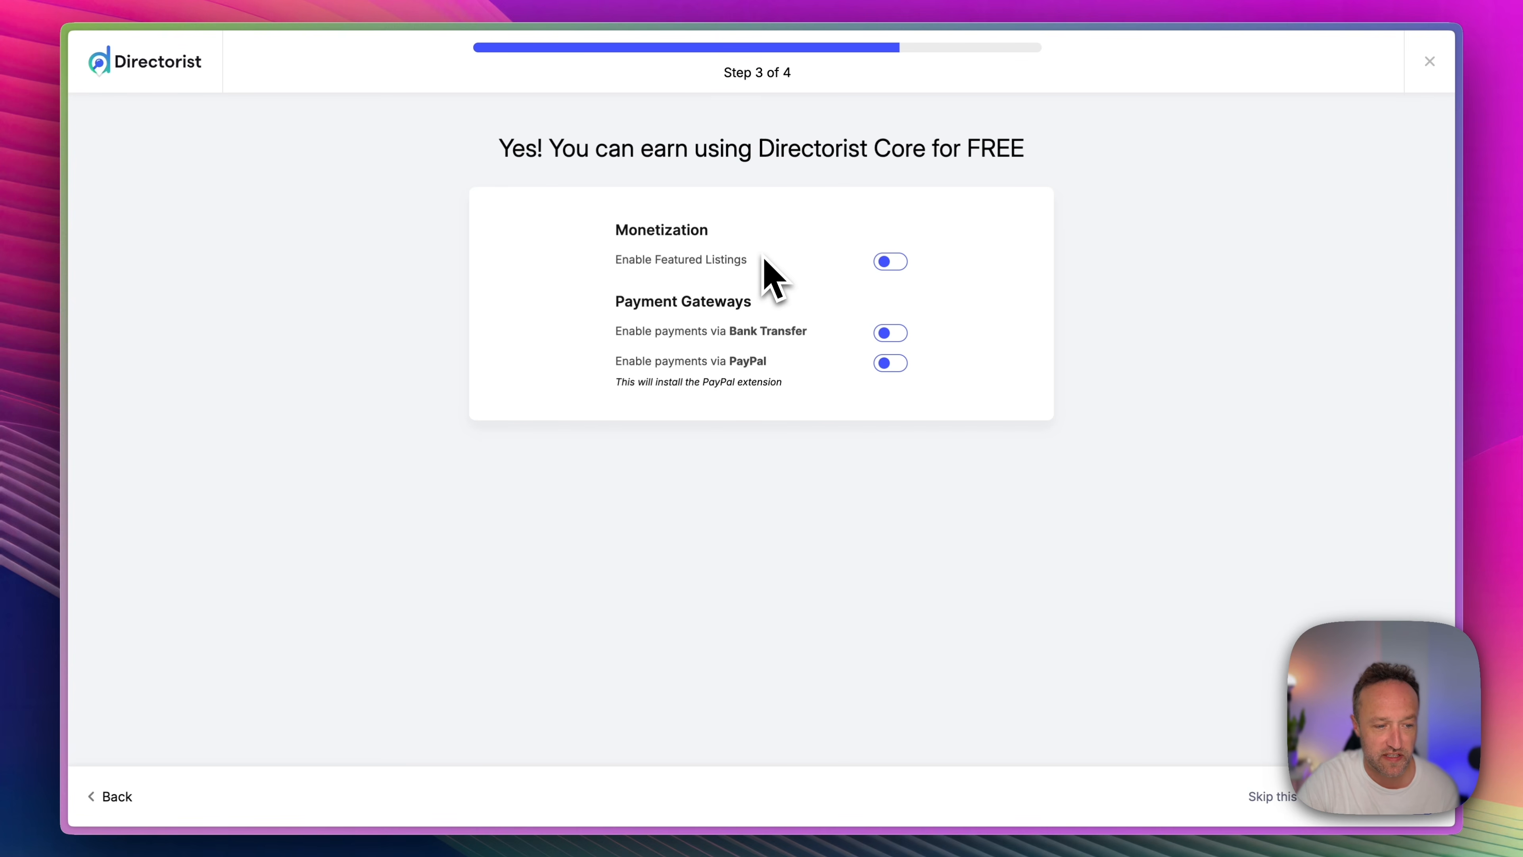
Enable featured listings and PayPal payments, and launch the directory with demo content import and non-sensitive data sharing enabled.
click(891, 262)
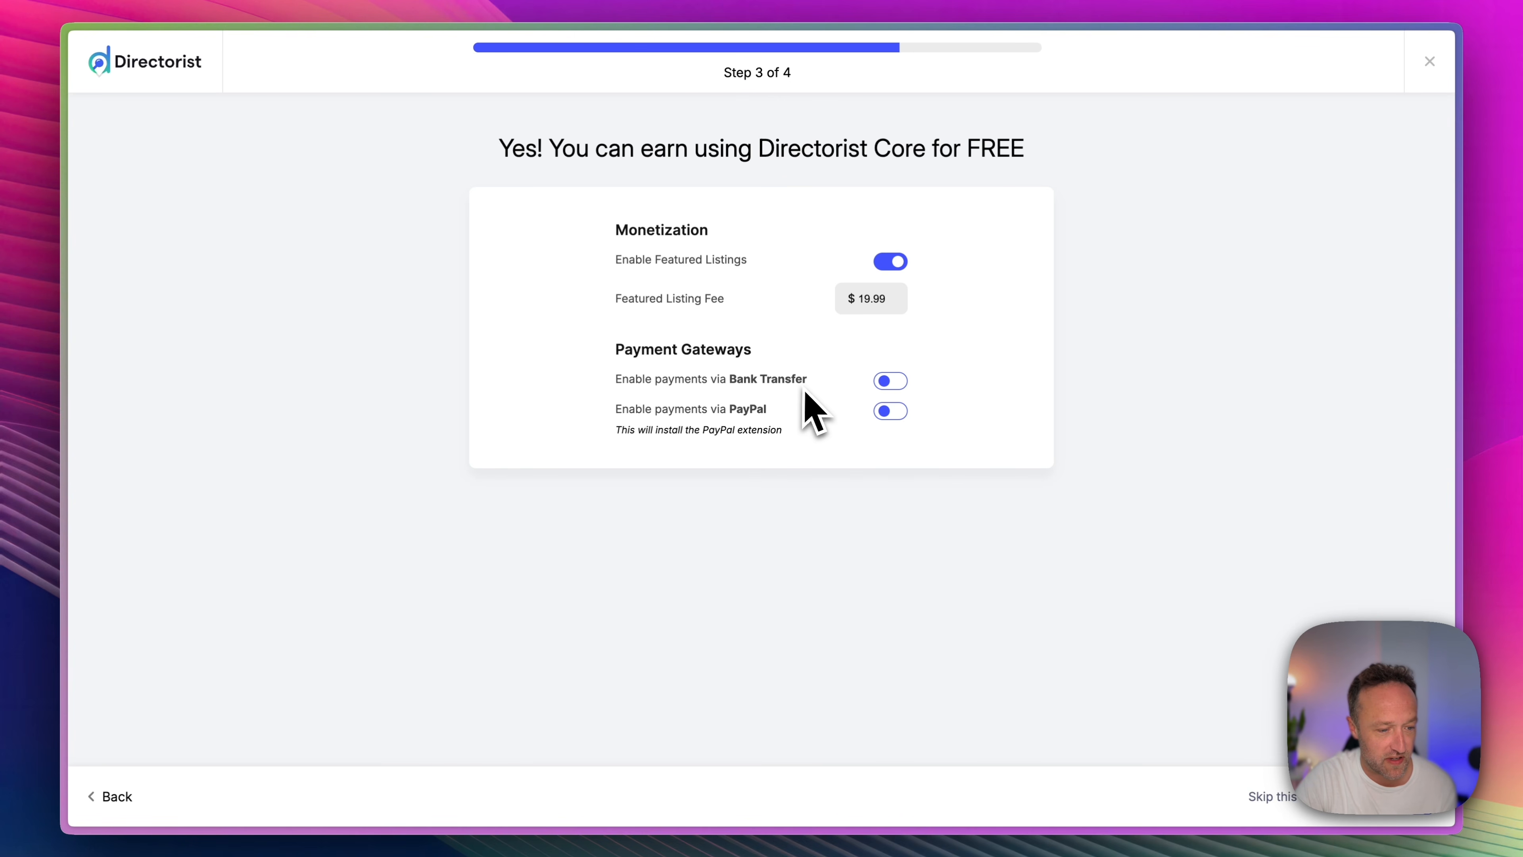
click(889, 414)
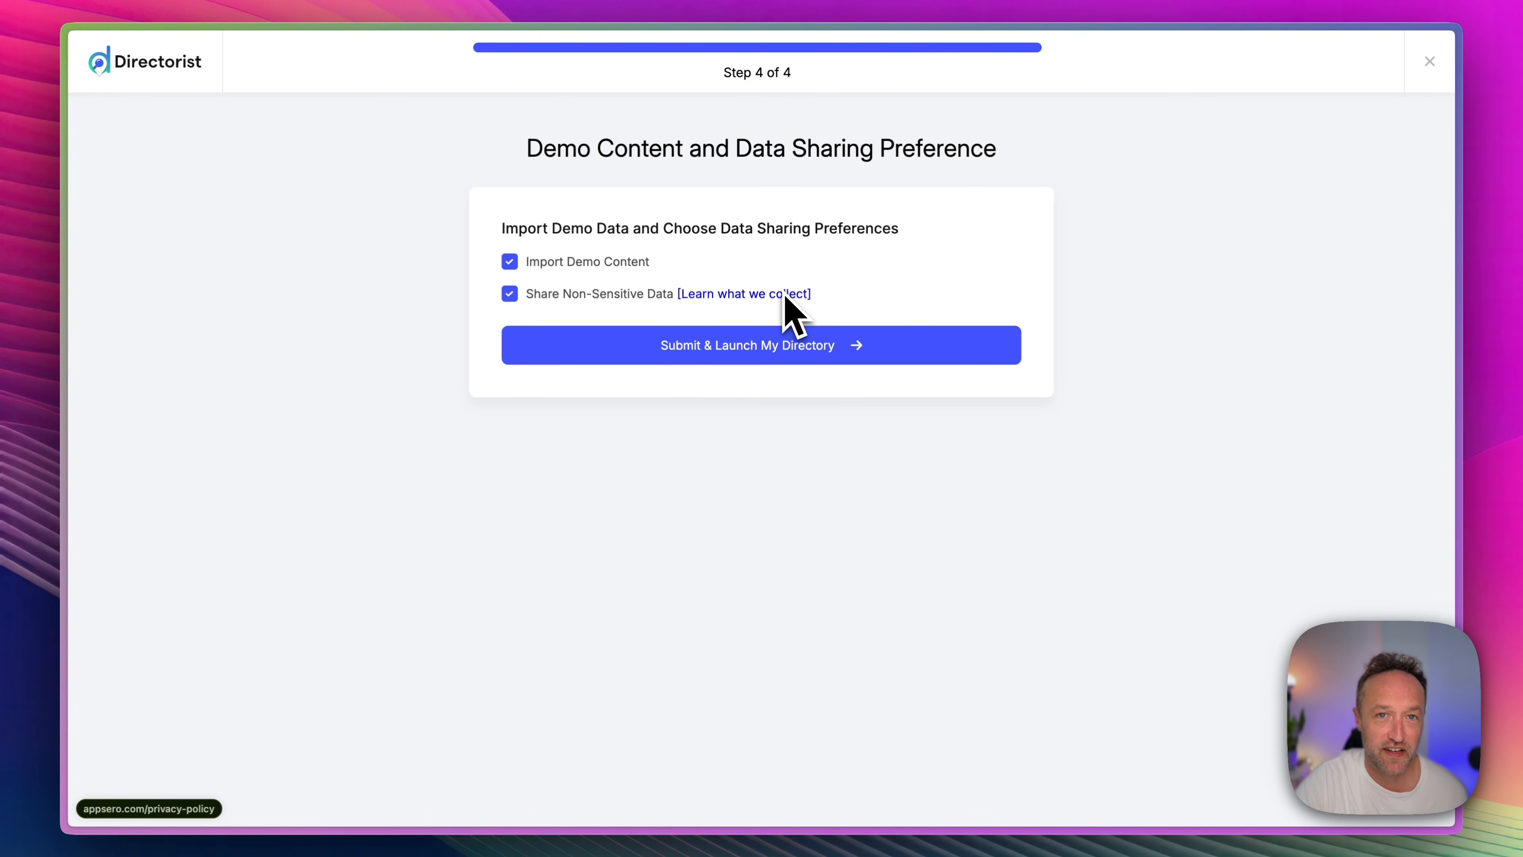
click(762, 354)
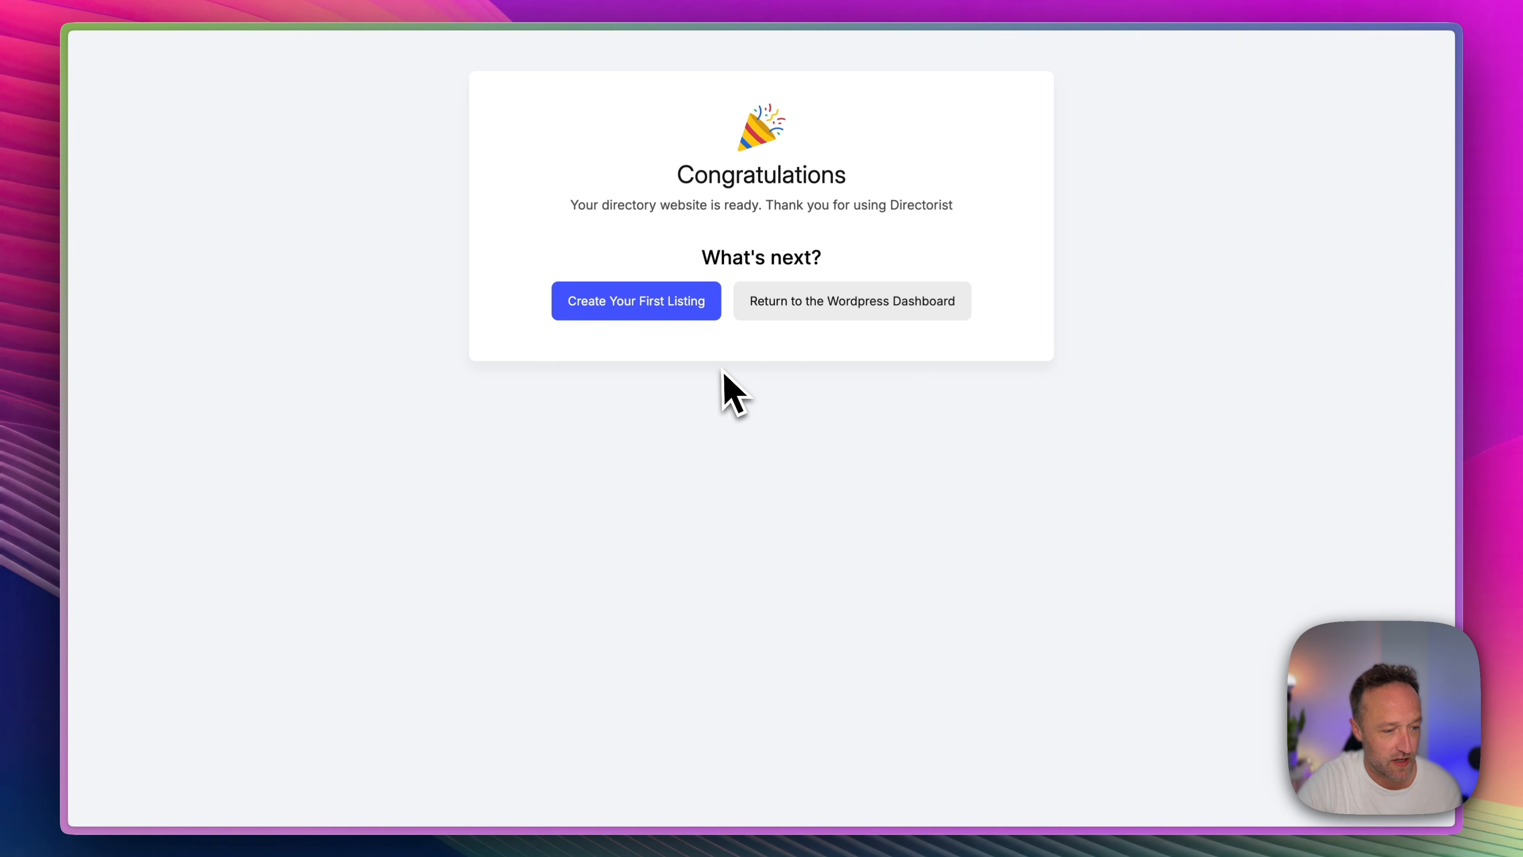
Leave the completed setup for the WordPress admin and review all the imported demo listings.
click(834, 308)
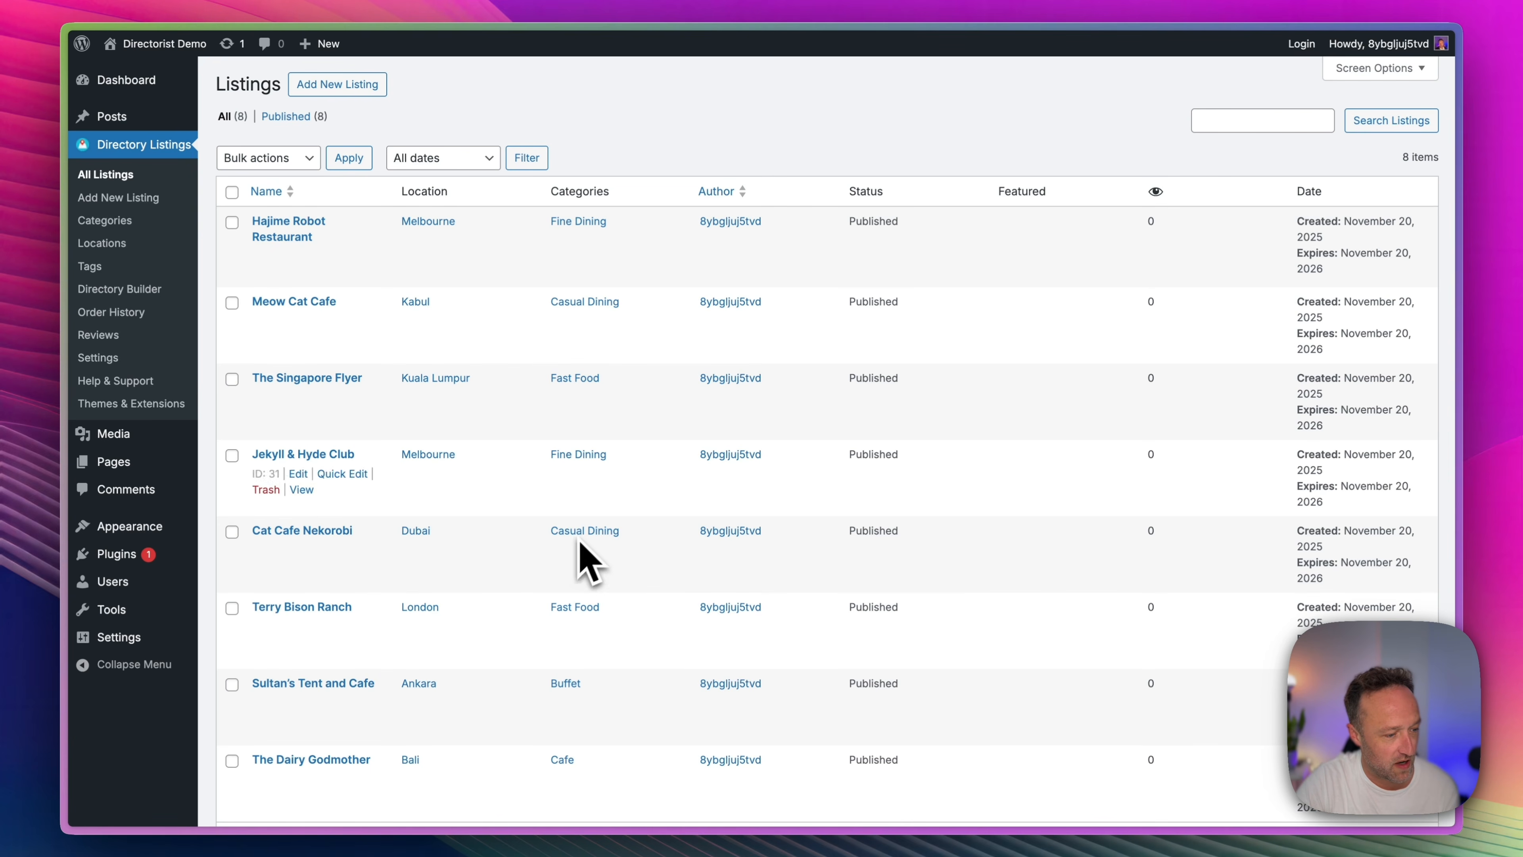
scroll(503, 354, down, 2)
scroll(503, 354, up, 2)
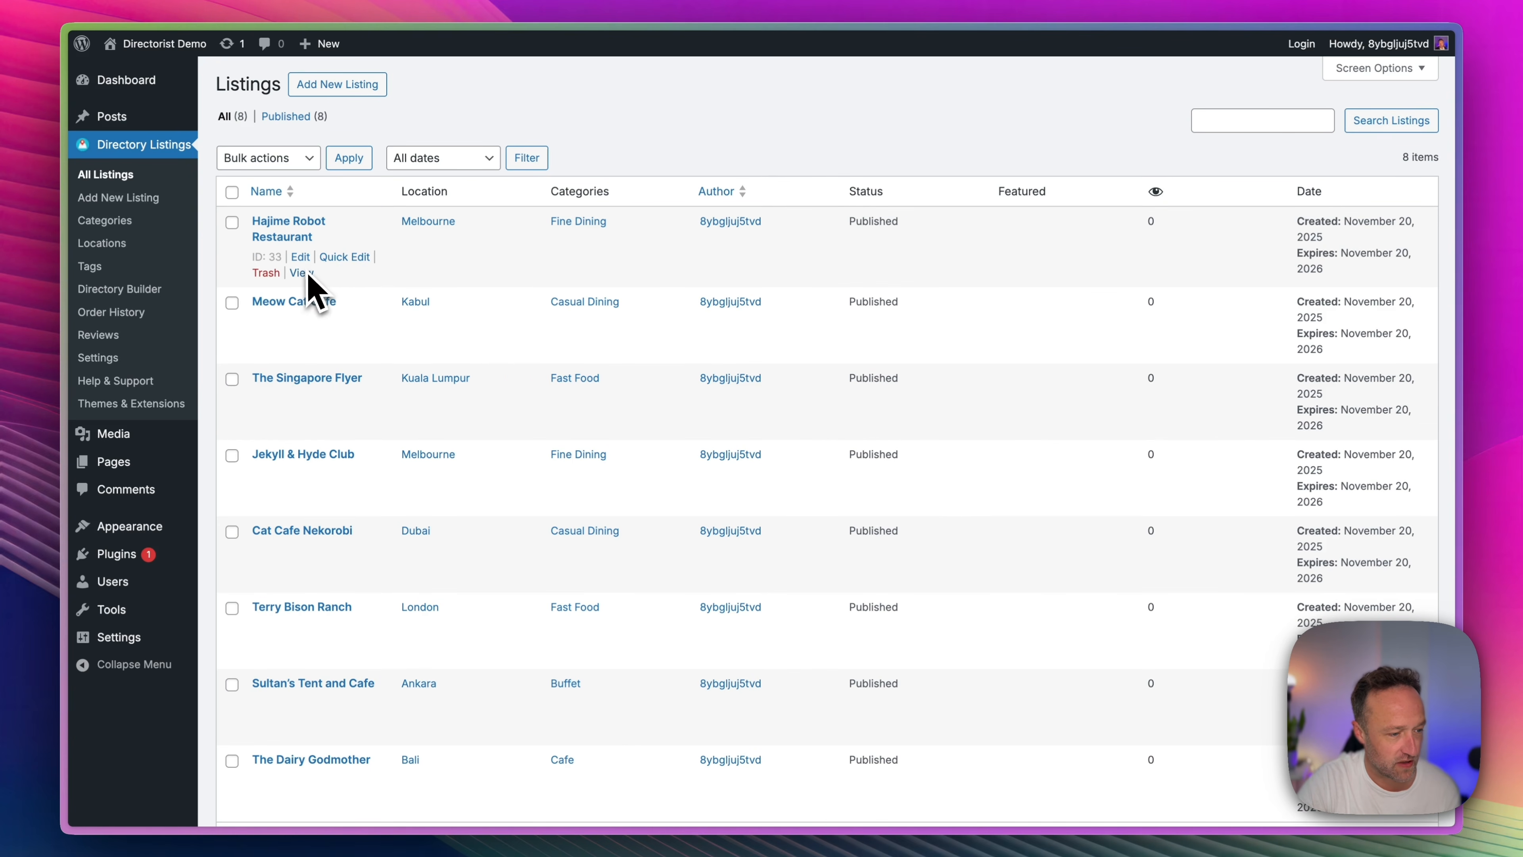
View the Hajime Robot Restaurant listing on the live site and examine its details, related listings and page header.
click(301, 273)
scroll(722, 306, down, 5)
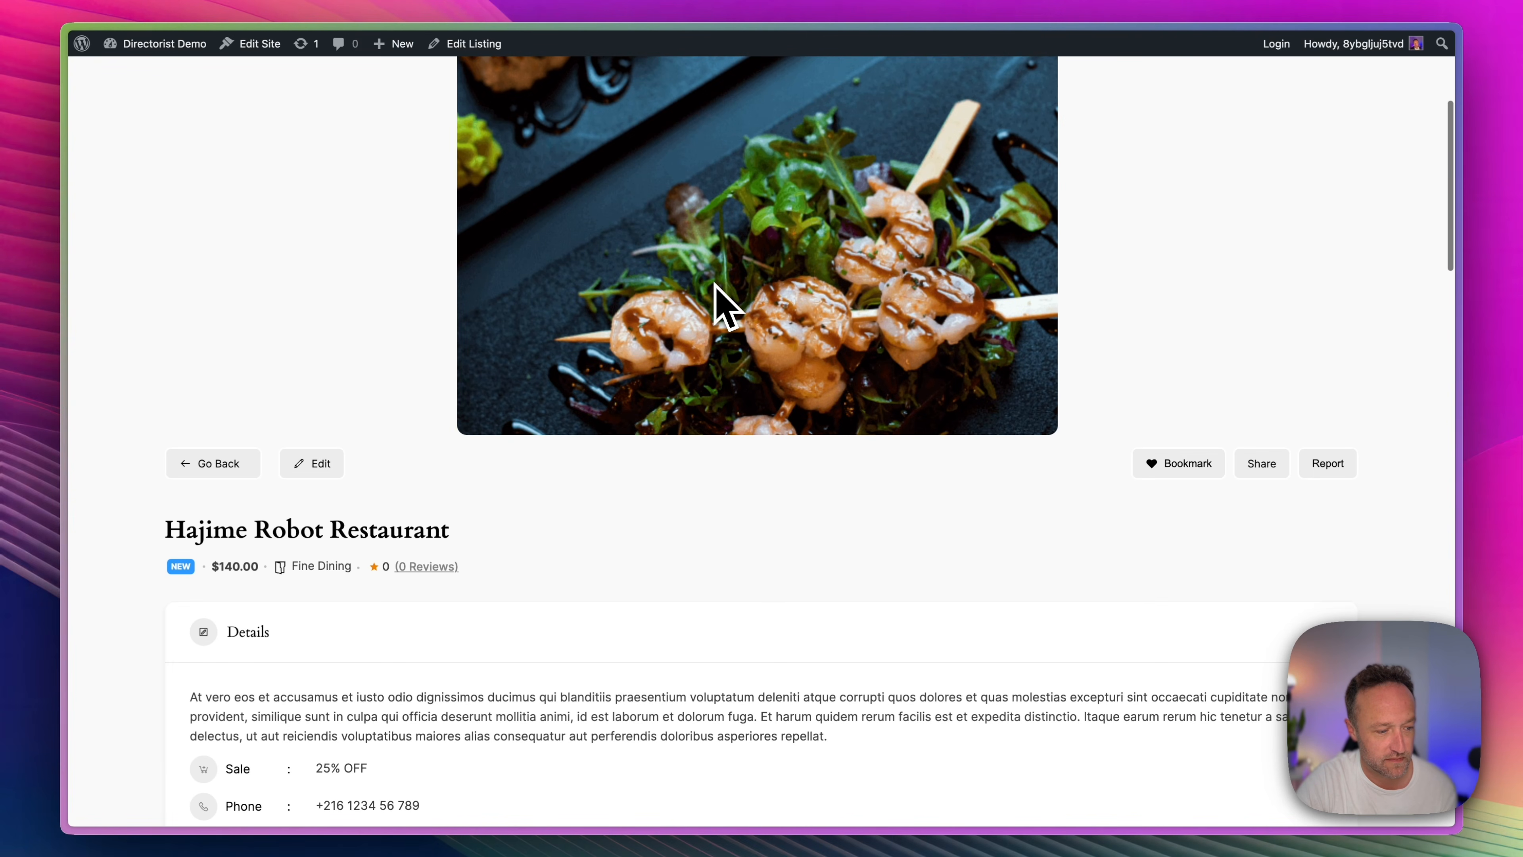
scroll(725, 306, down, 20)
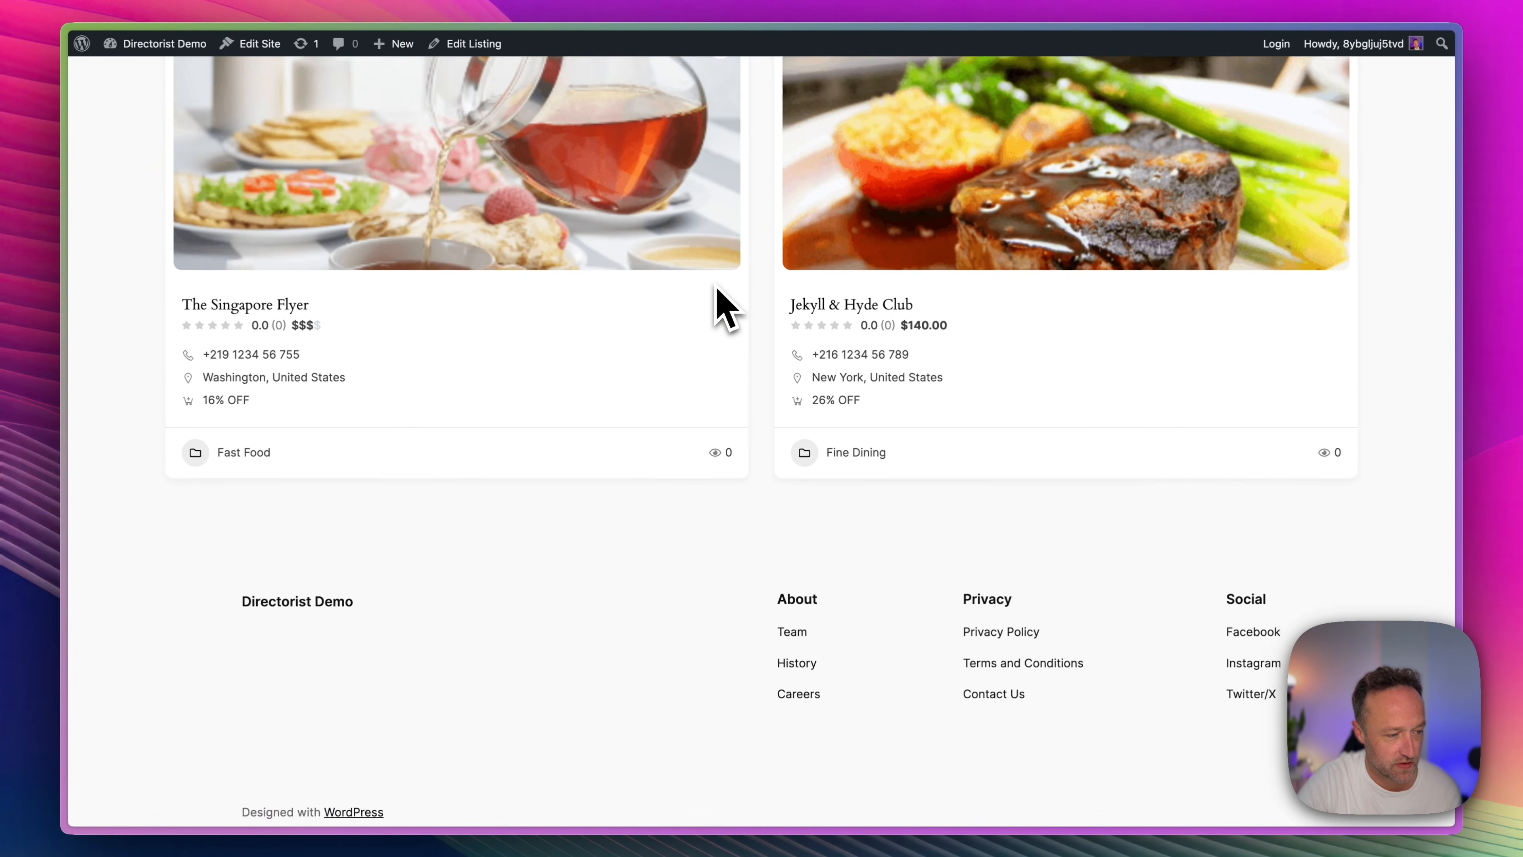
scroll(722, 303, up, 20)
mouse_move(167, 60)
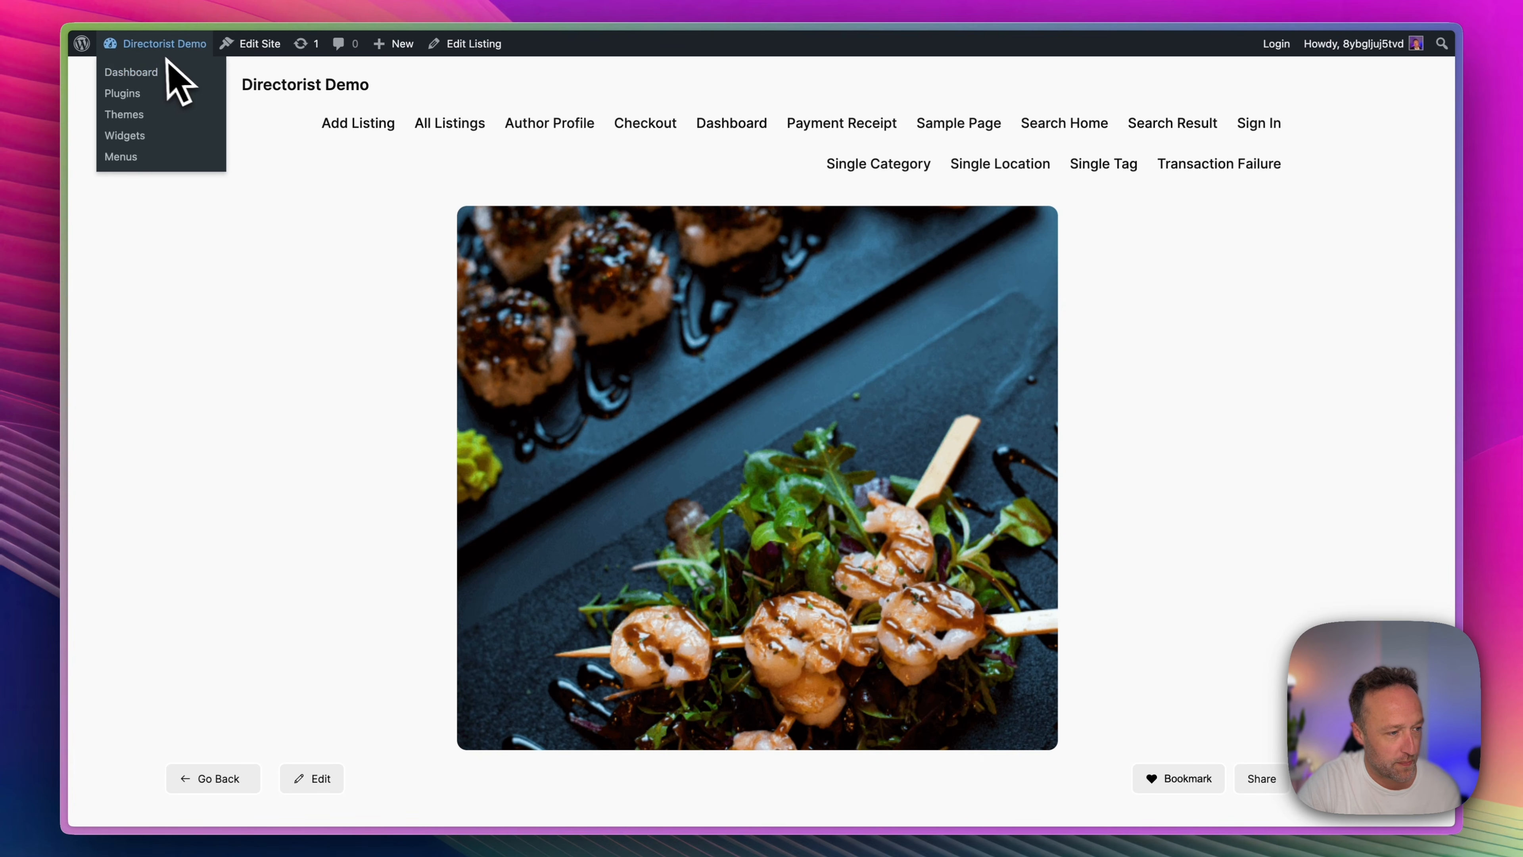
scroll(636, 255, down, 1)
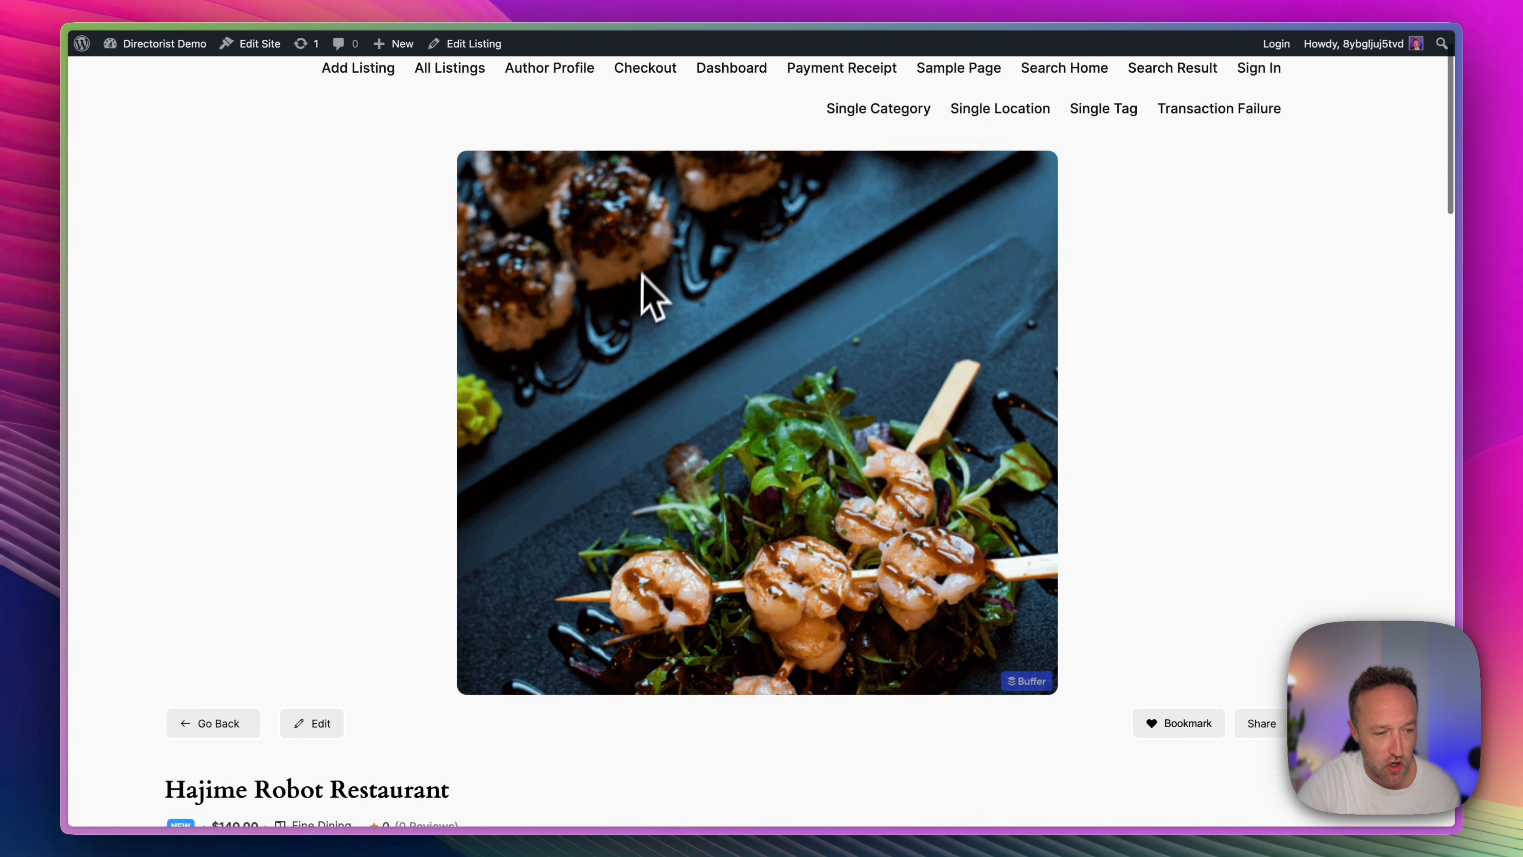
scroll(648, 282, up, 2)
scroll(657, 277, down, 1)
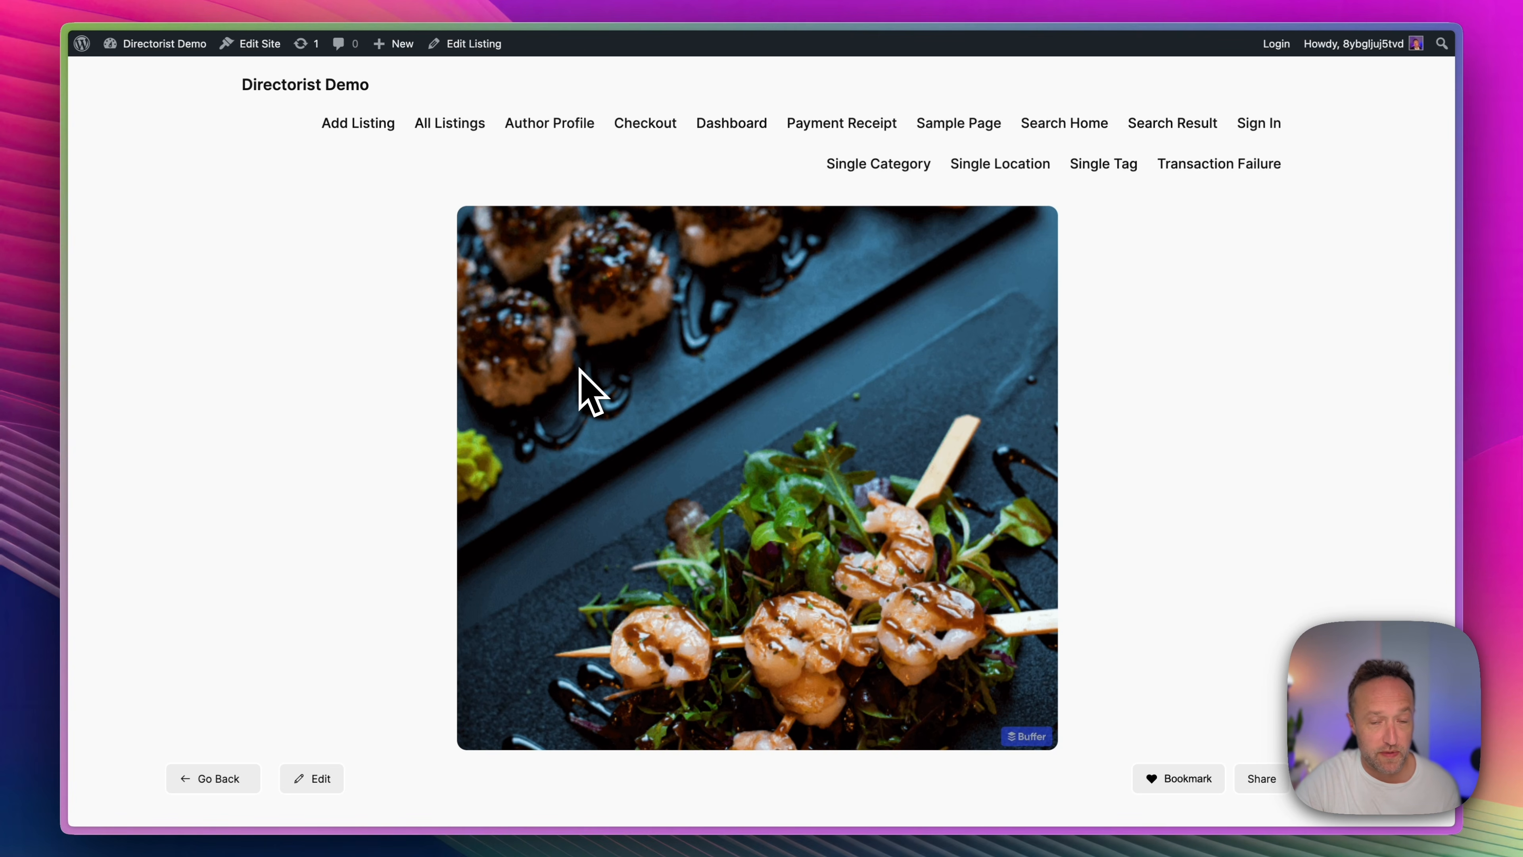
Open Directorist's Themes & Extensions page in the WordPress admin and connect the Directorist account with its username and password.
mouse_move(161, 54)
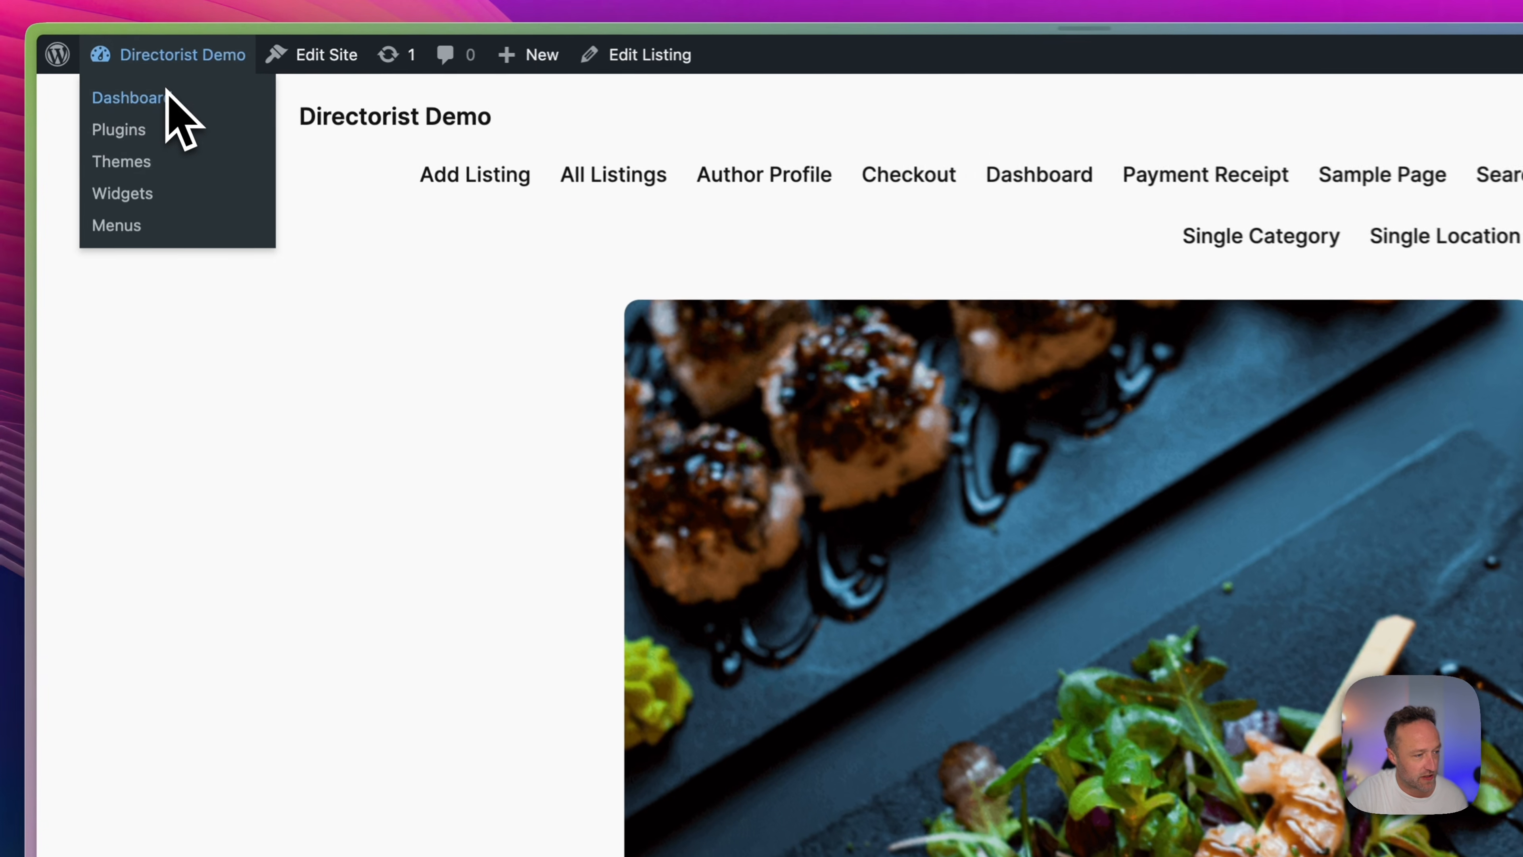
click(167, 91)
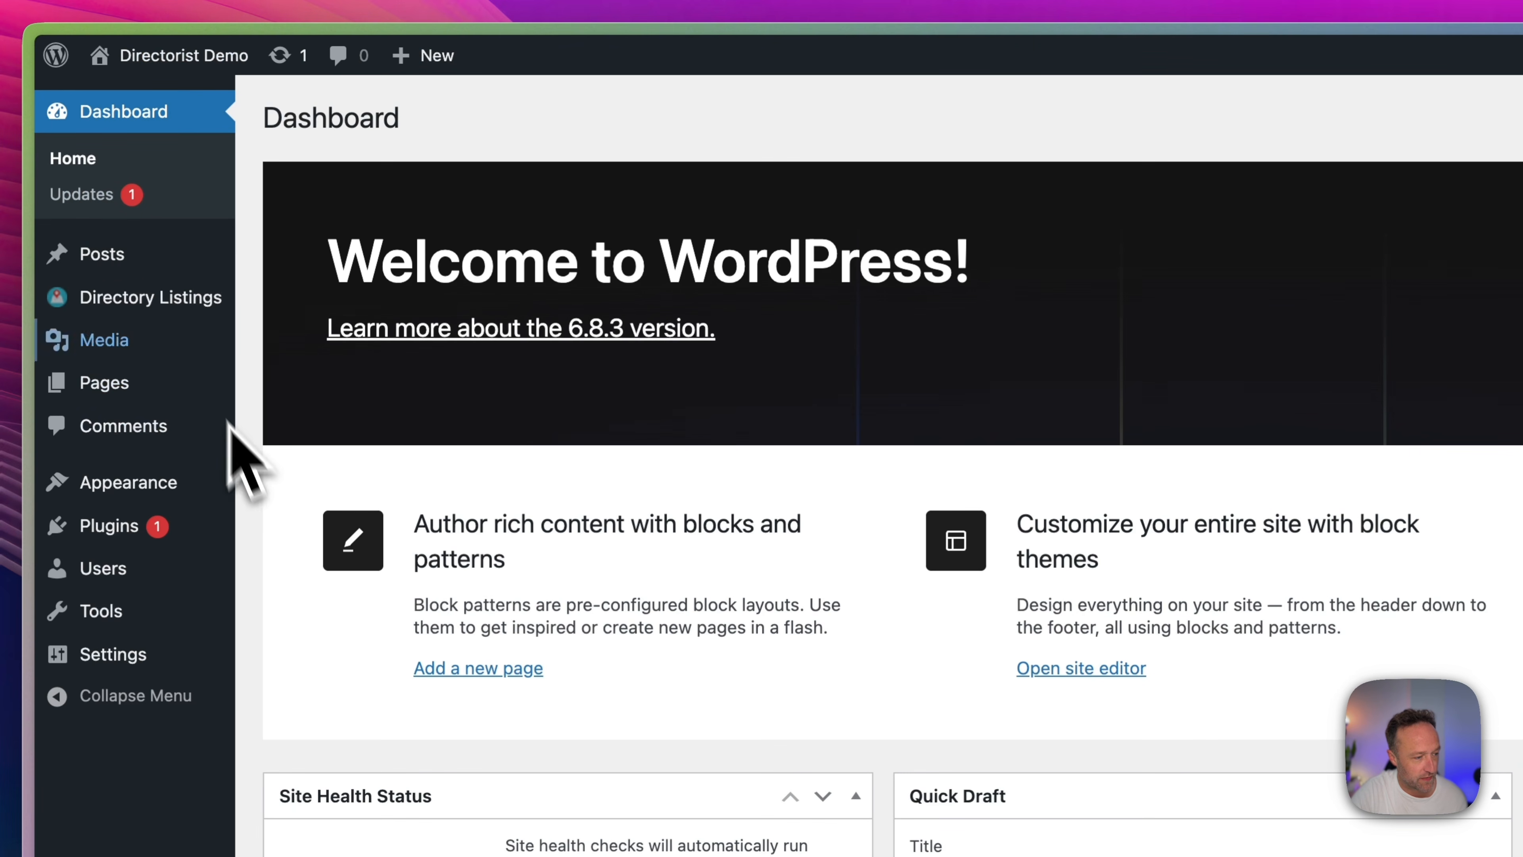
mouse_move(173, 307)
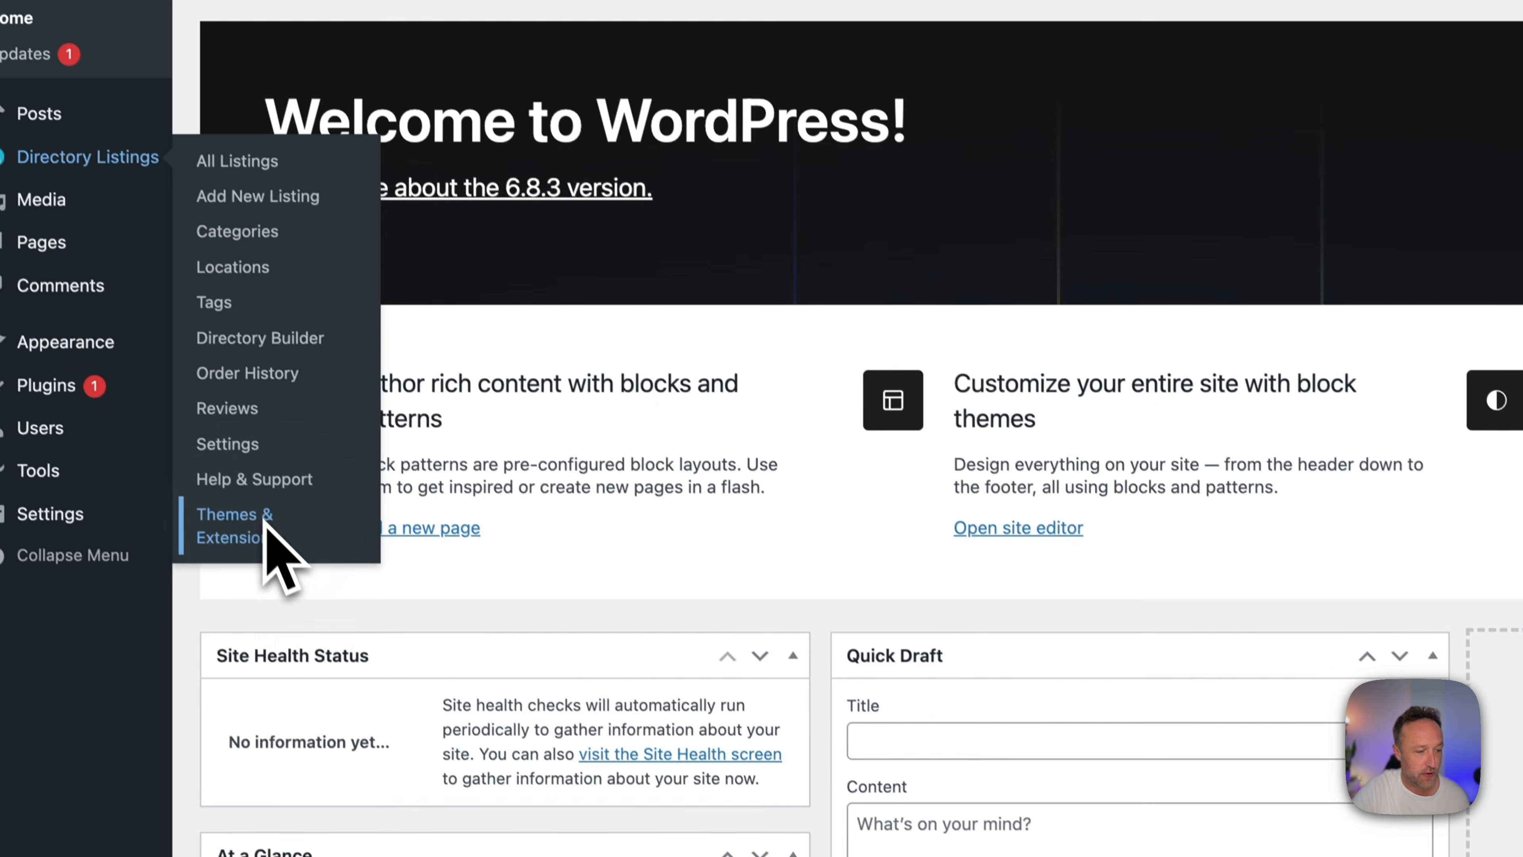
click(326, 622)
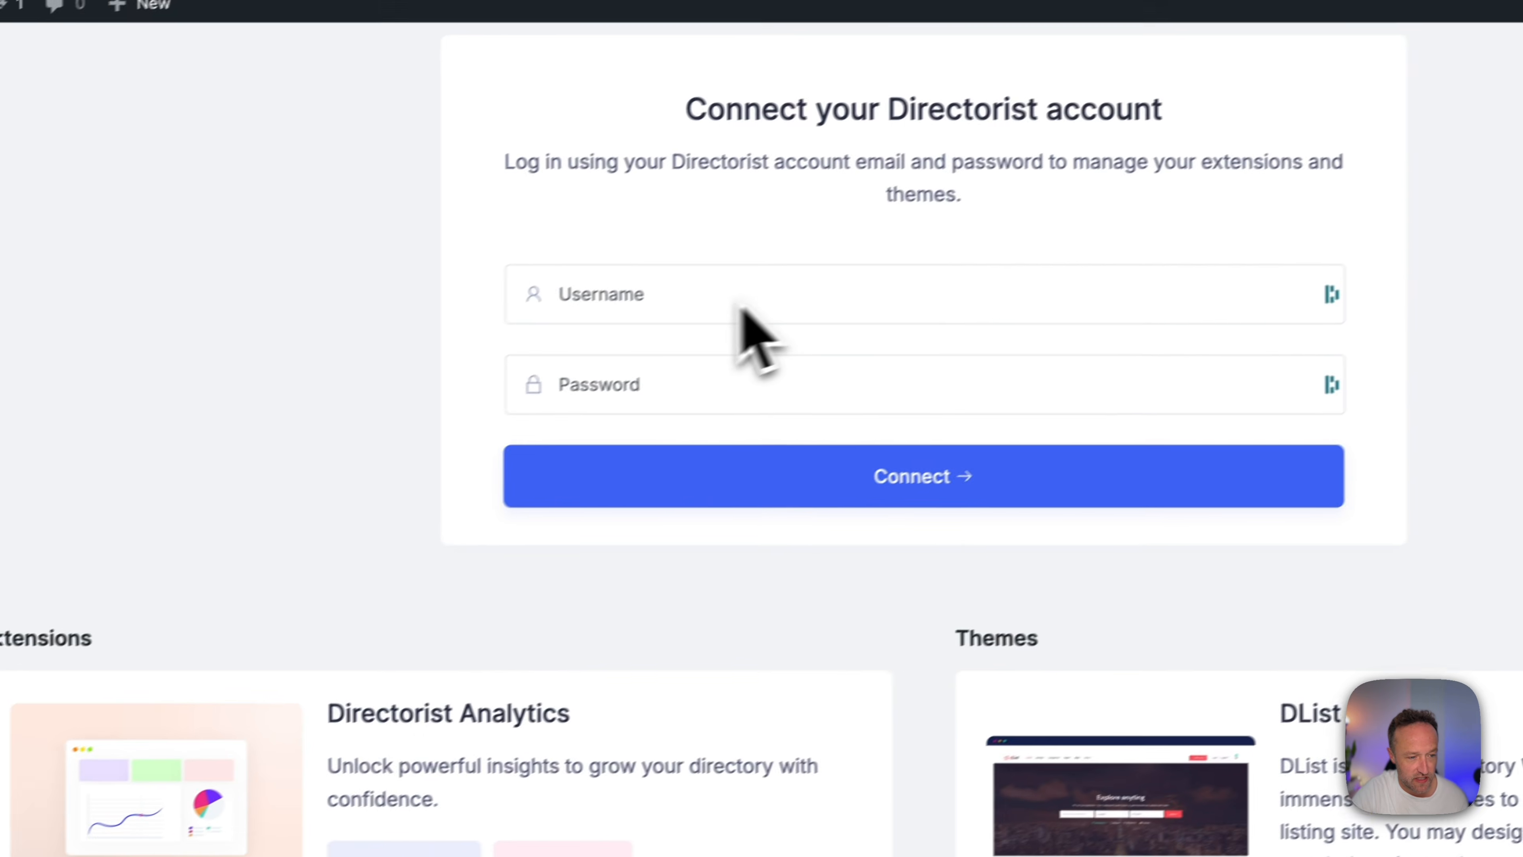
click(842, 303)
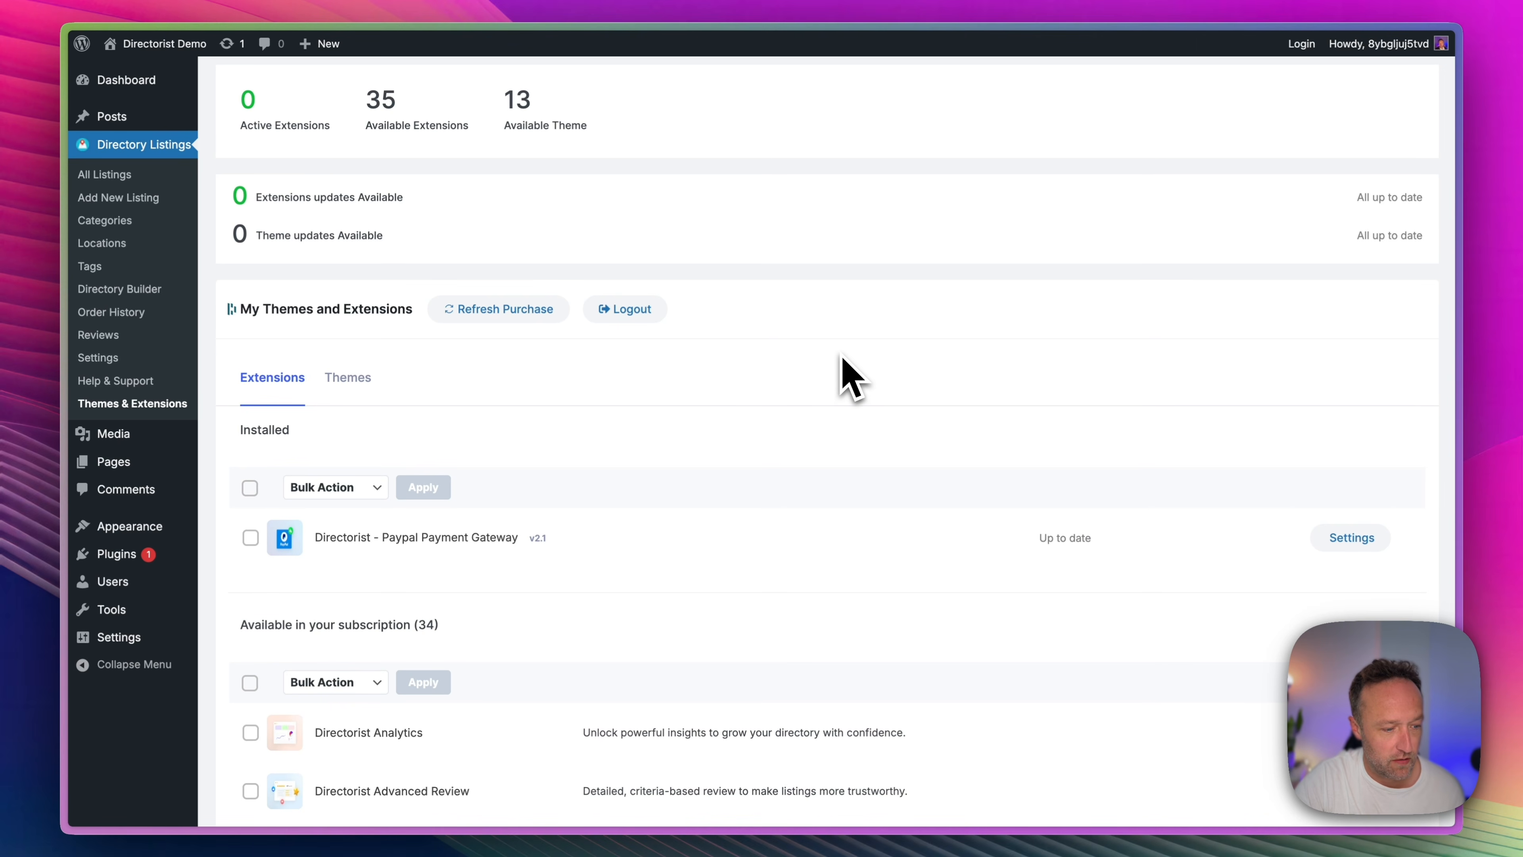
Find the dRestaurant theme among the themes available in the Directorist subscription and install it.
click(346, 378)
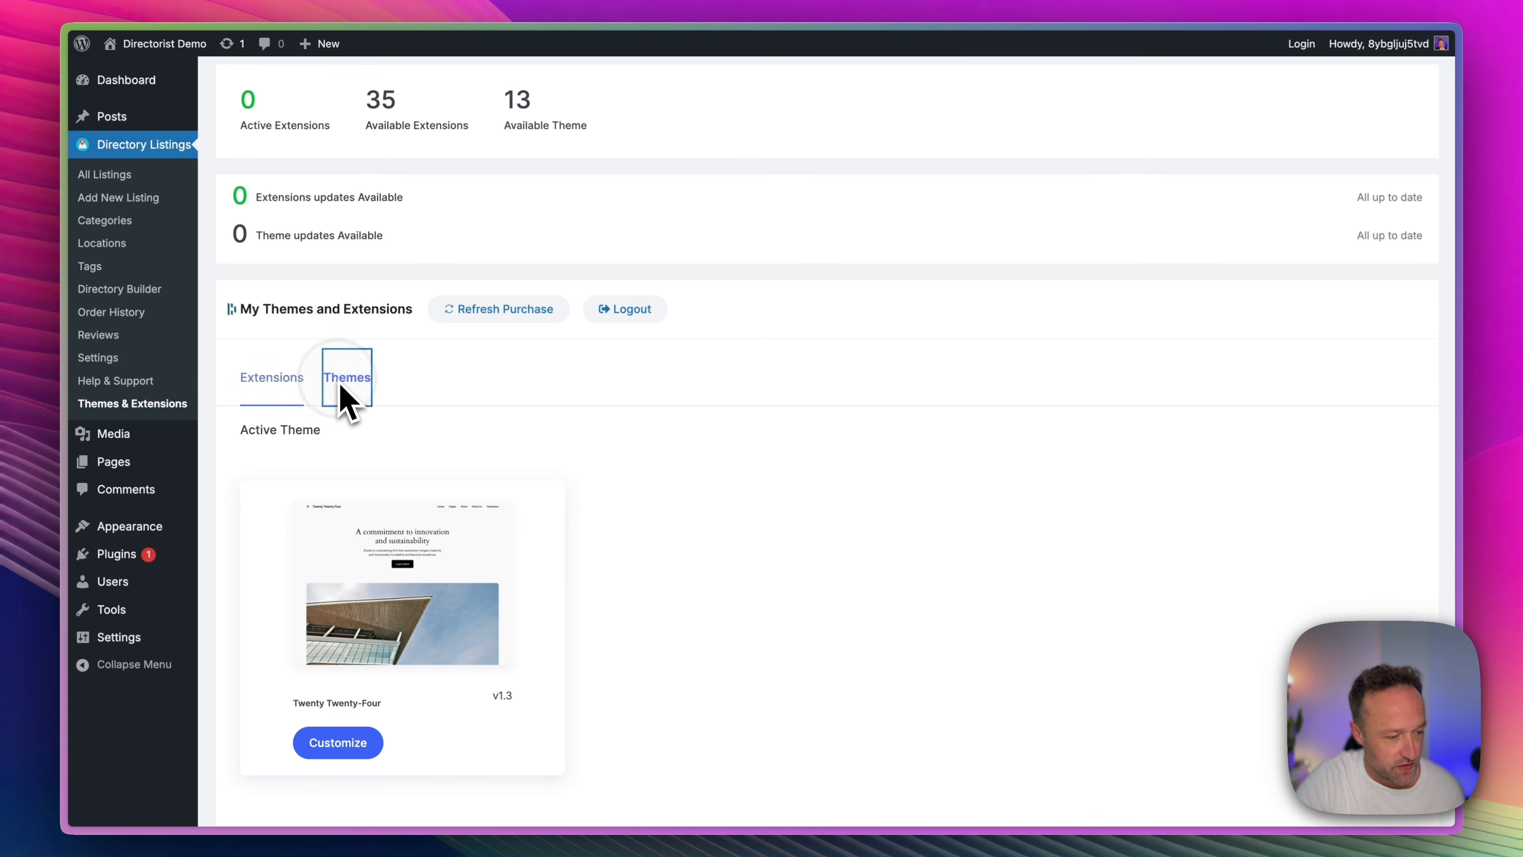
scroll(660, 426, down, 5)
scroll(713, 432, down, 10)
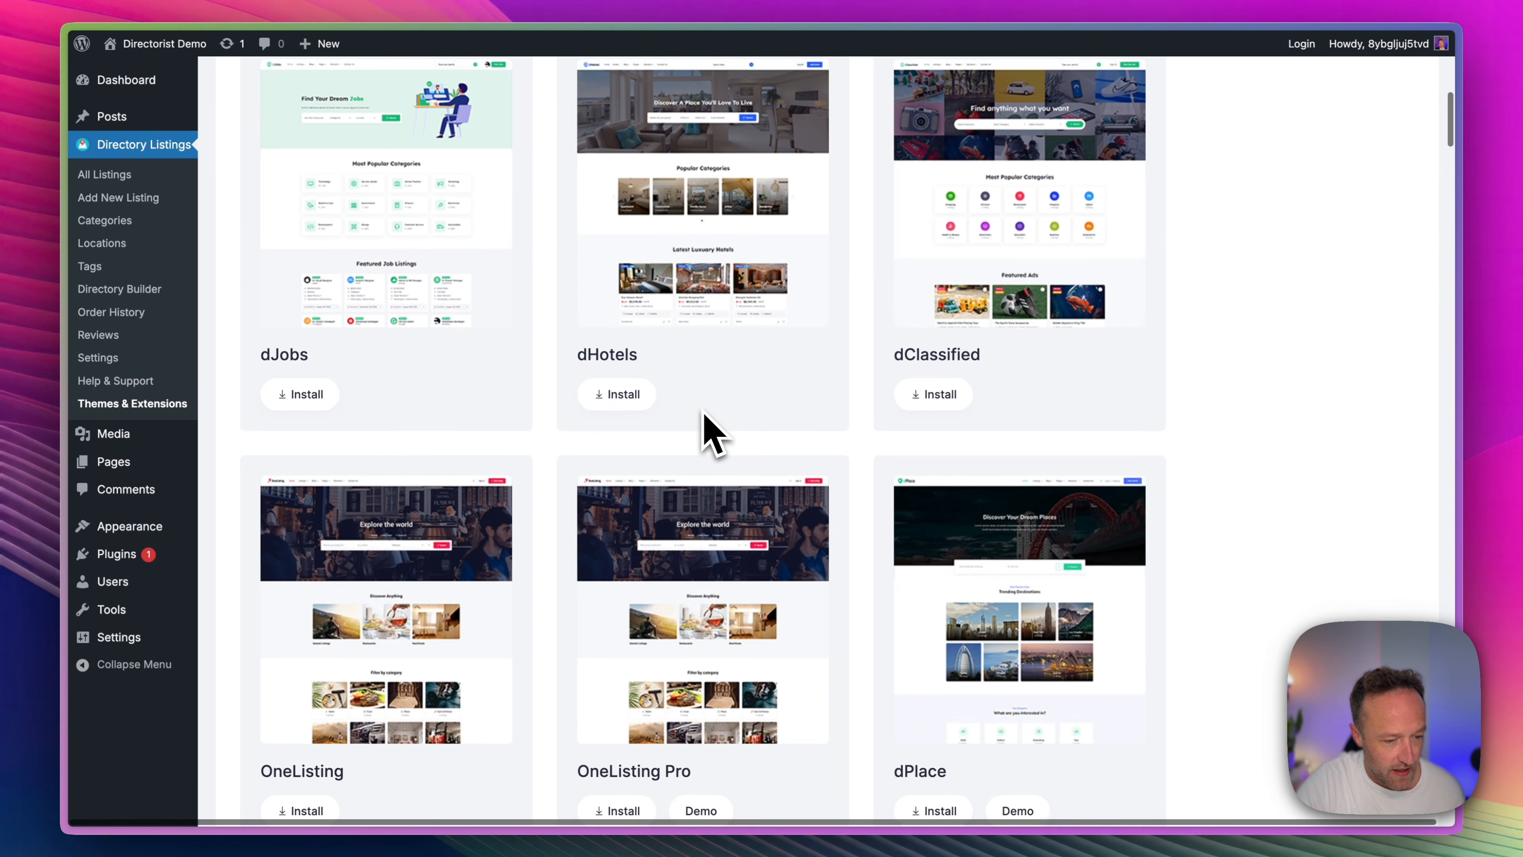
scroll(713, 426, down, 5)
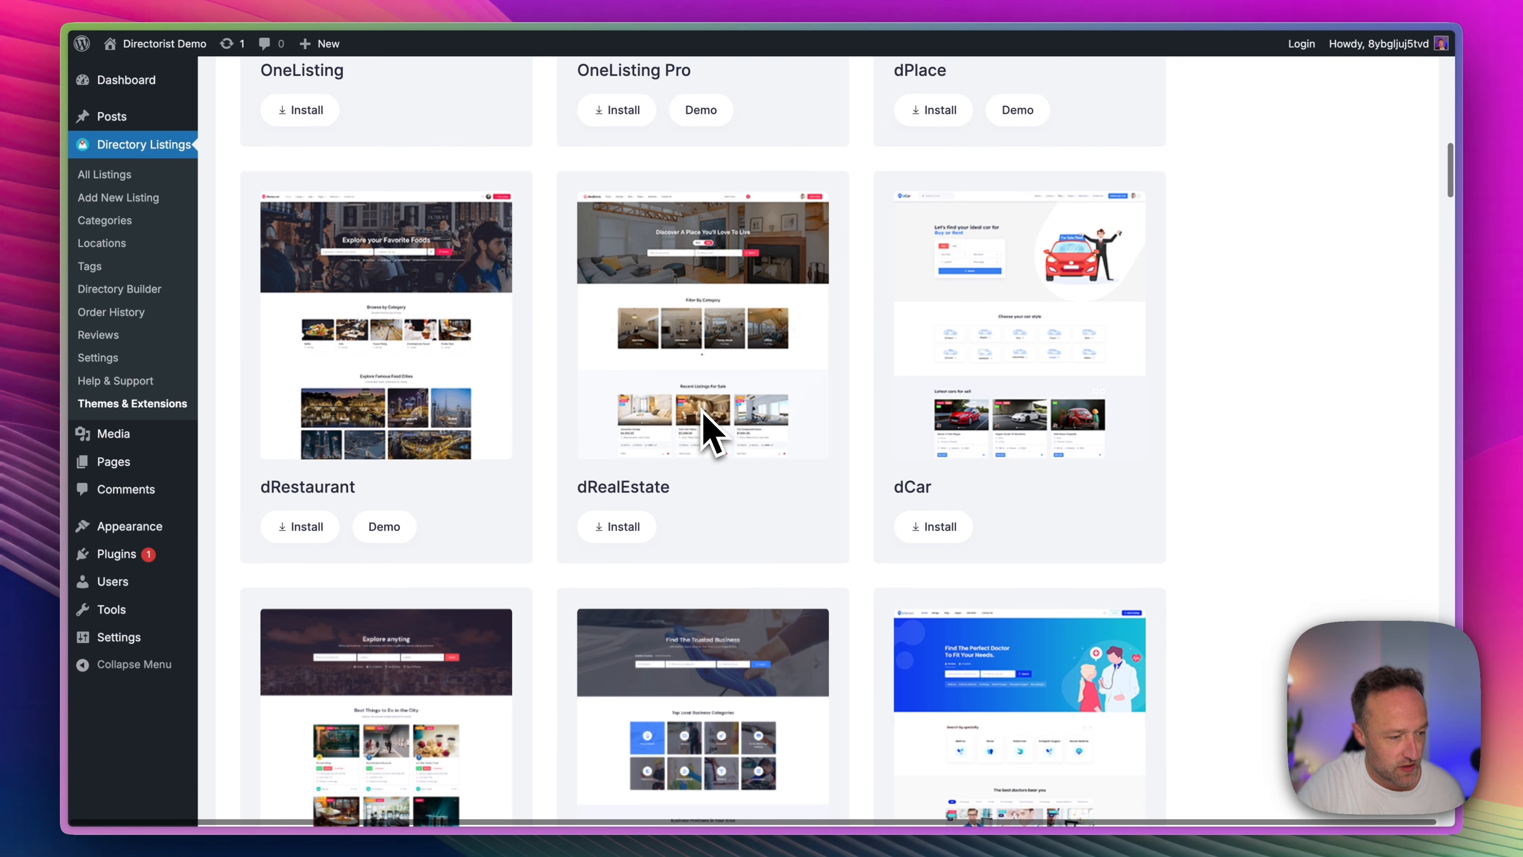
click(311, 526)
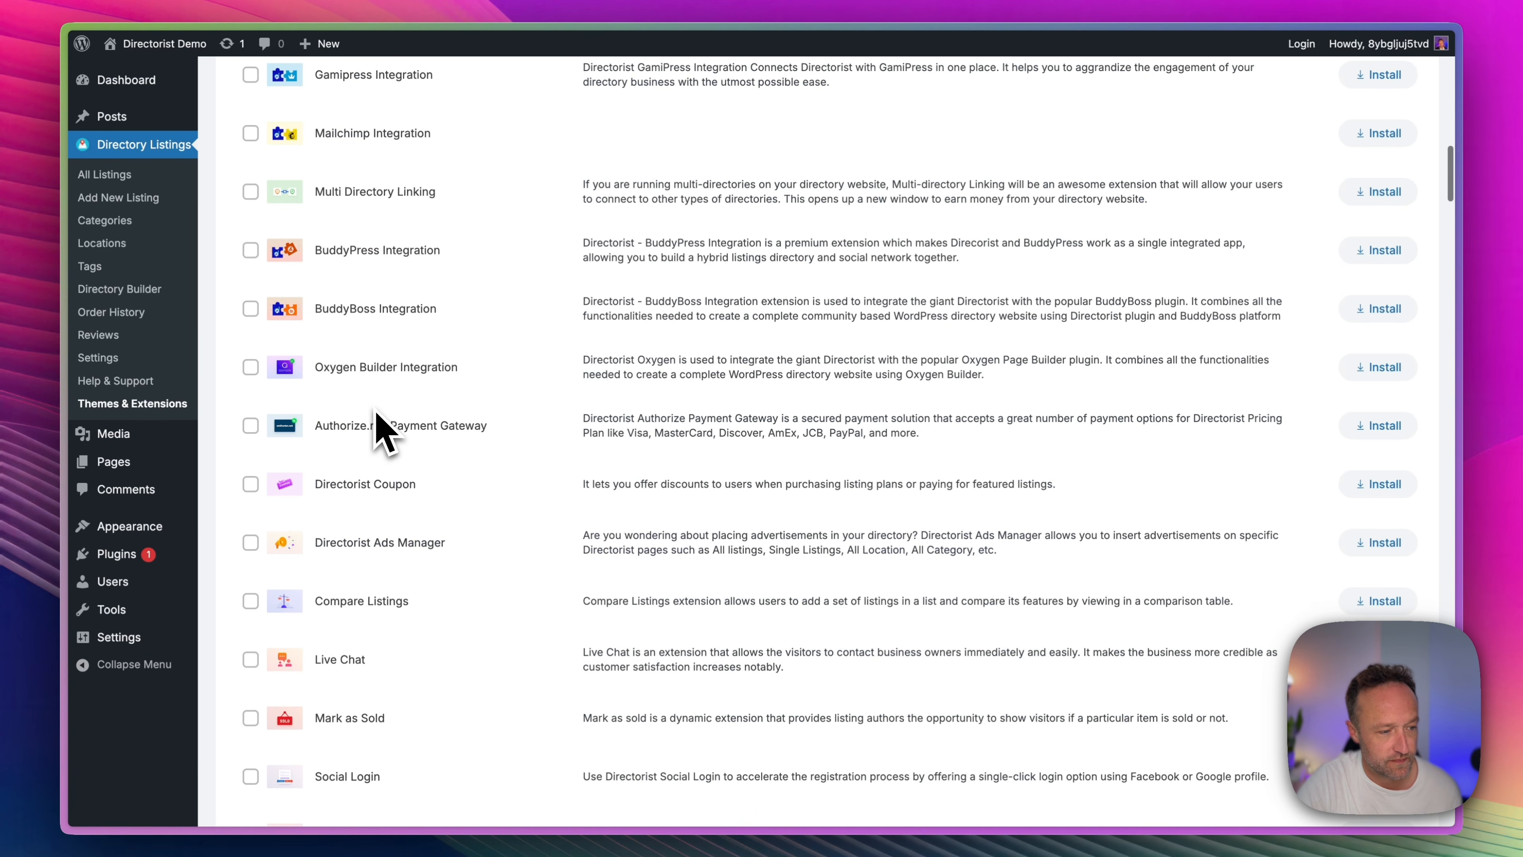
Return to the list of available Directorist themes and activate the dRestaurant theme.
scroll(384, 430, up, 15)
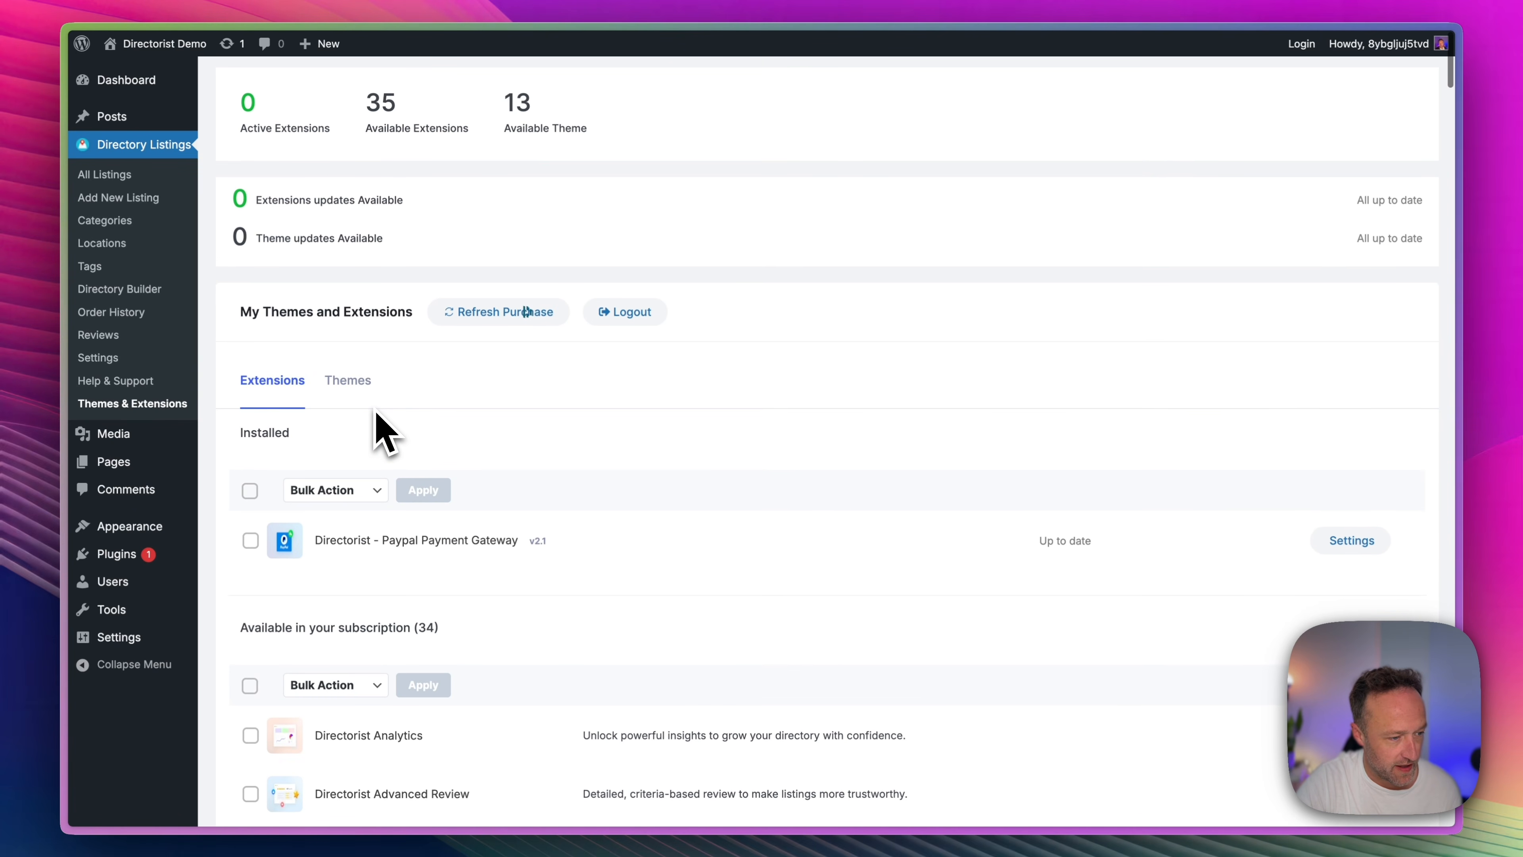
click(364, 384)
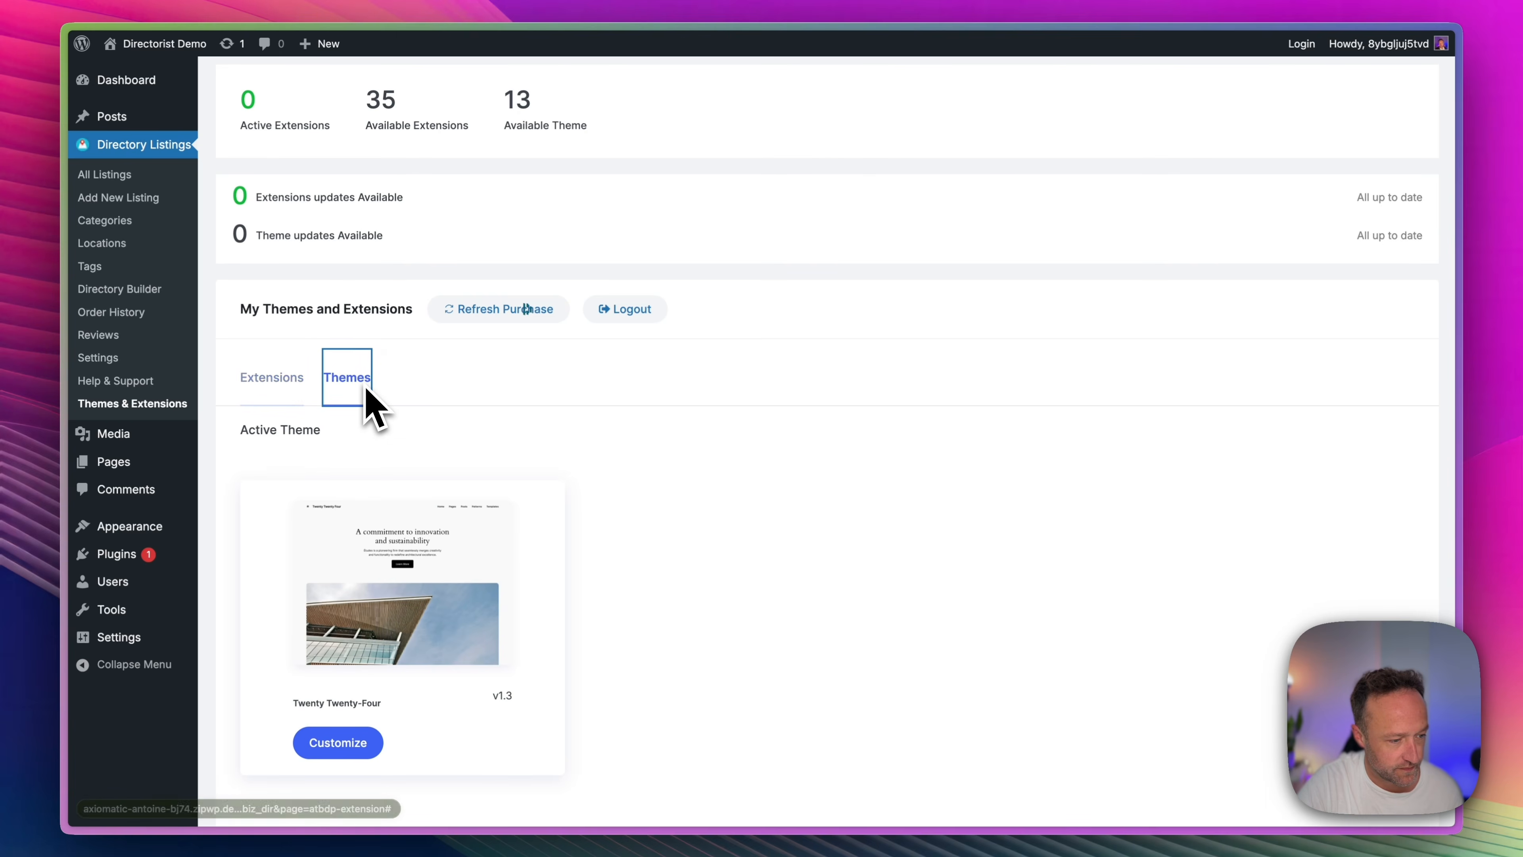
scroll(453, 426, down, 7)
scroll(459, 423, down, 12)
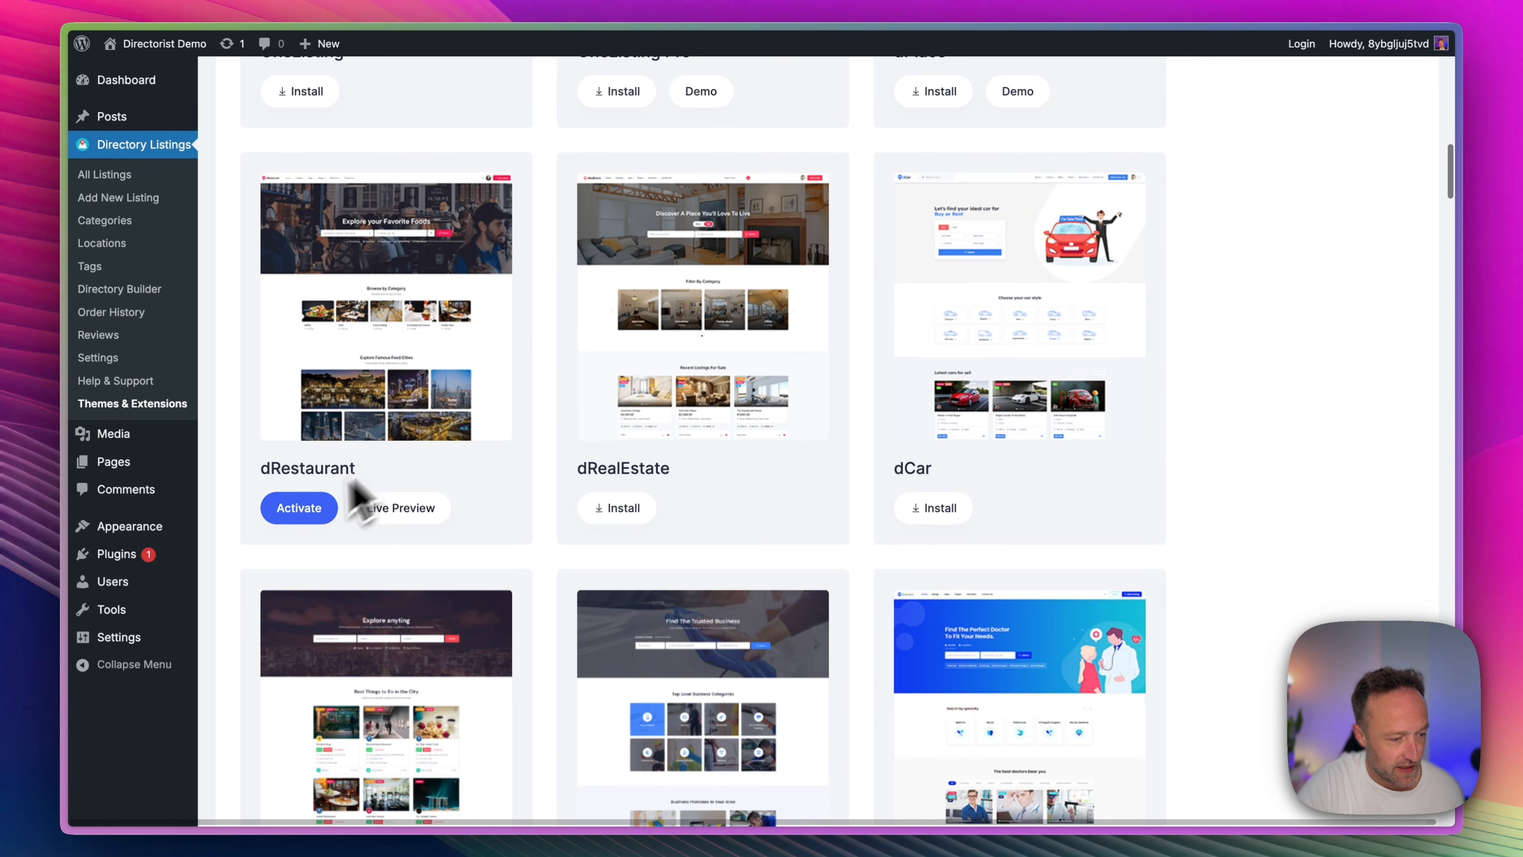
click(294, 512)
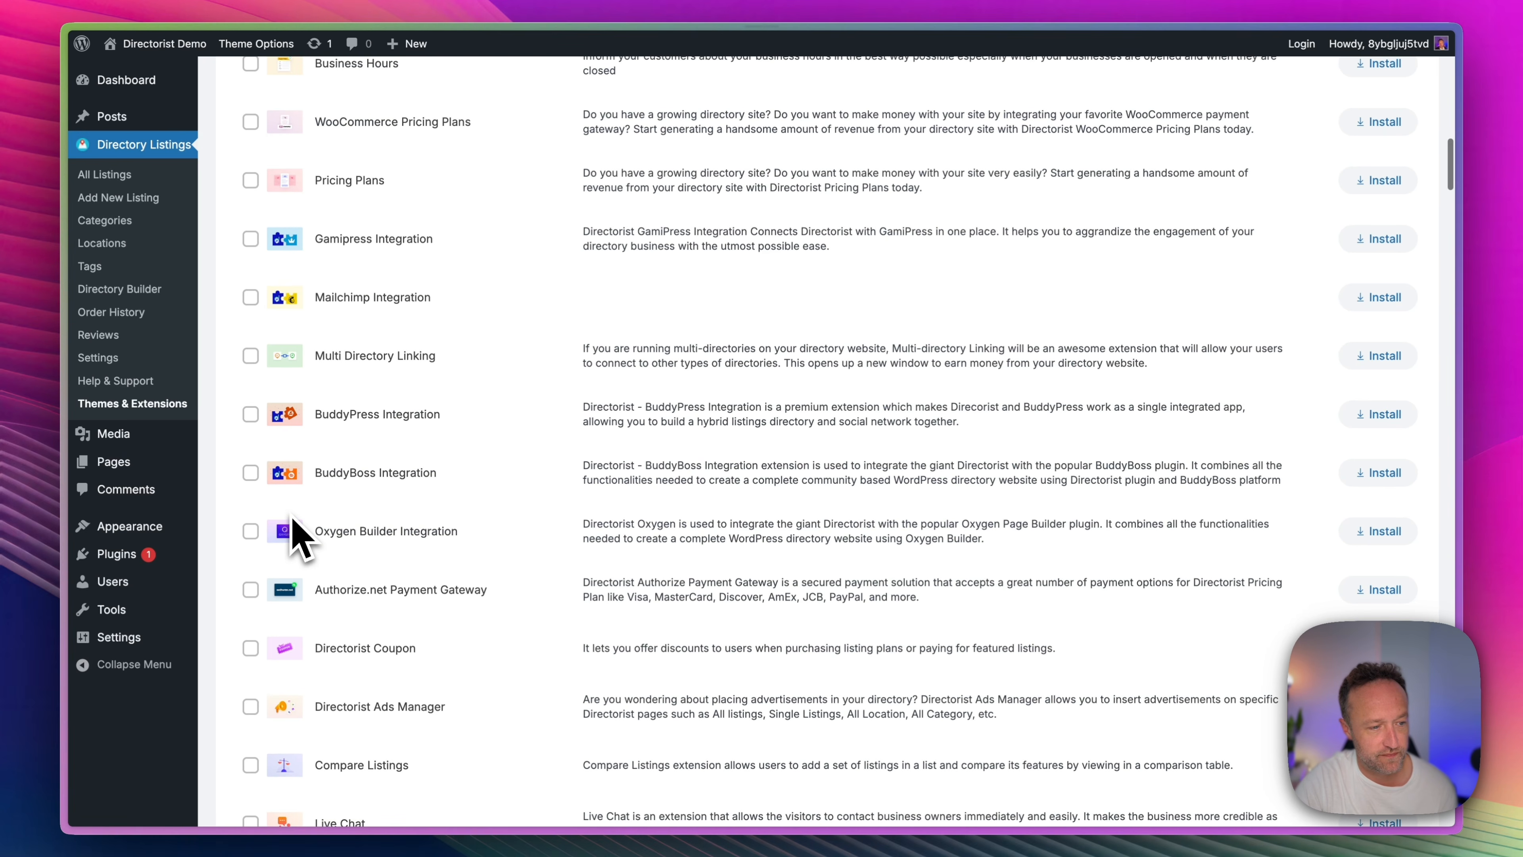
Bulk install all of the dRestaurant theme's required extensions, including Listings With Map, Business Hours, Pricing Plans and Booking.
scroll(294, 540, up, 15)
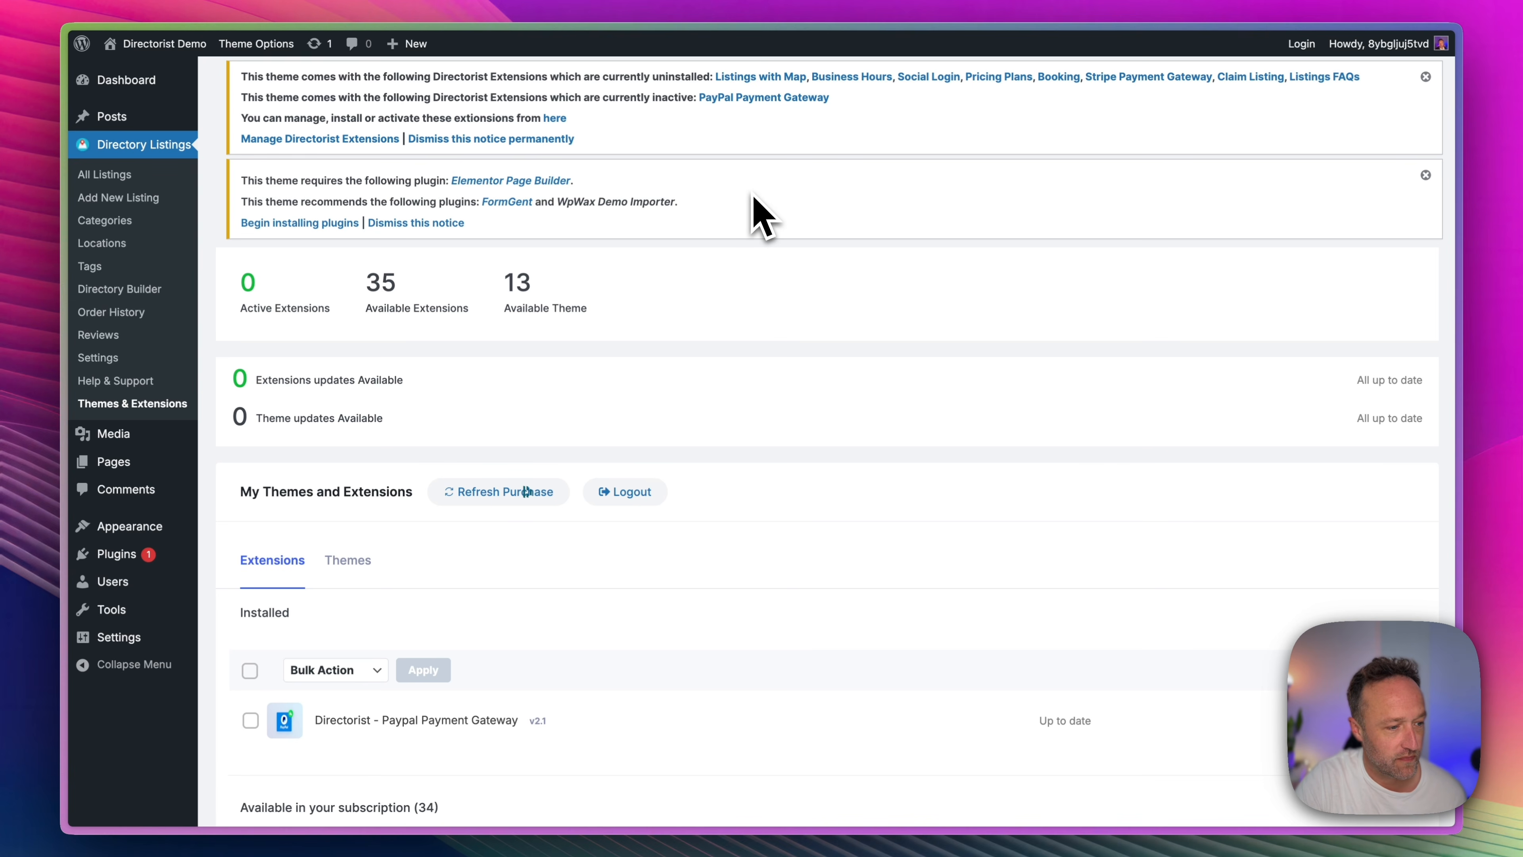
click(327, 141)
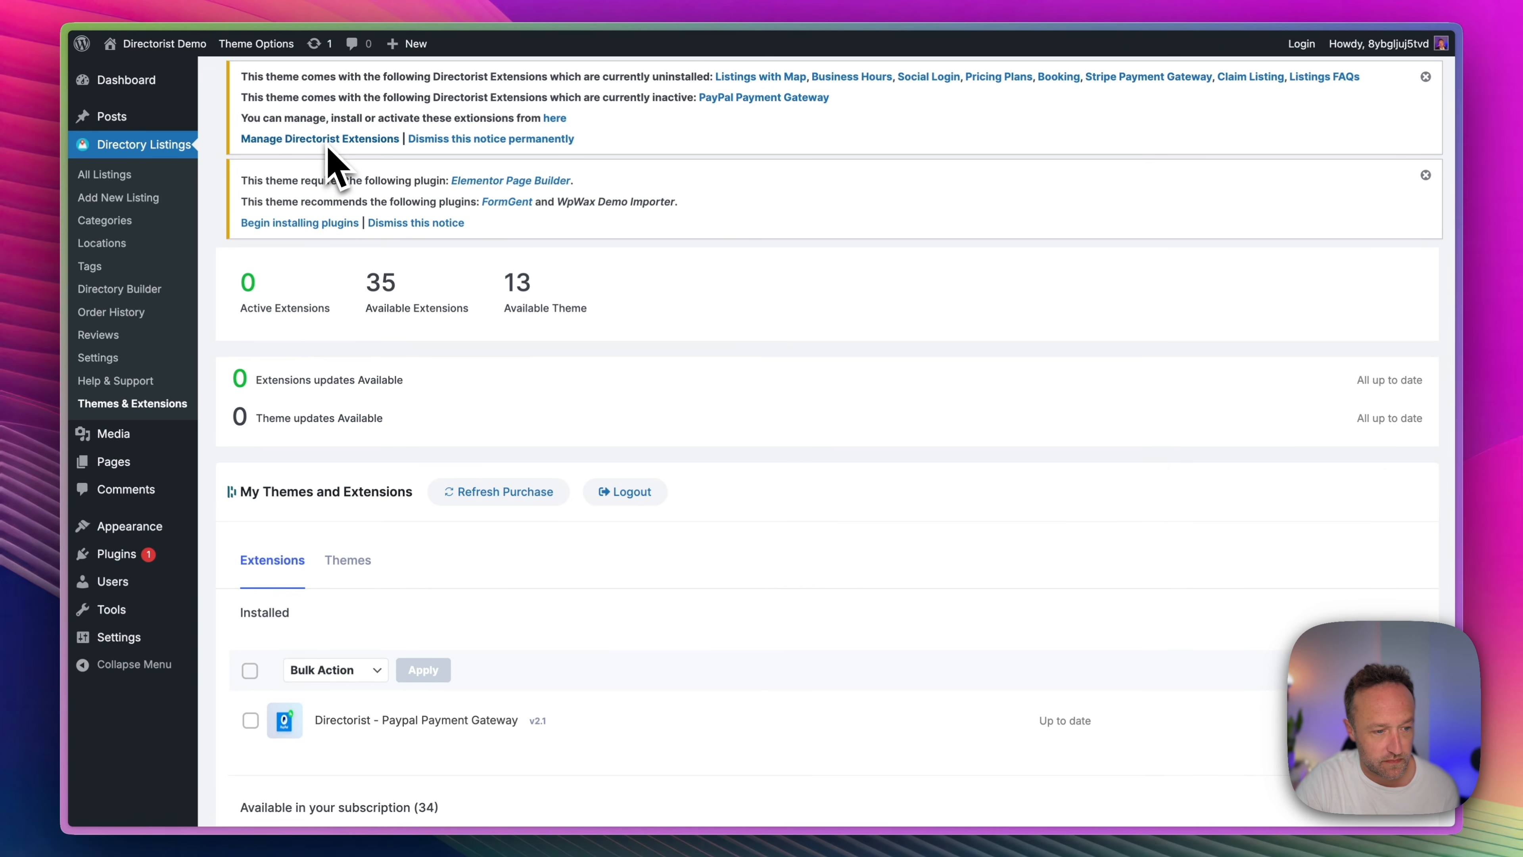
scroll(584, 284, down, 20)
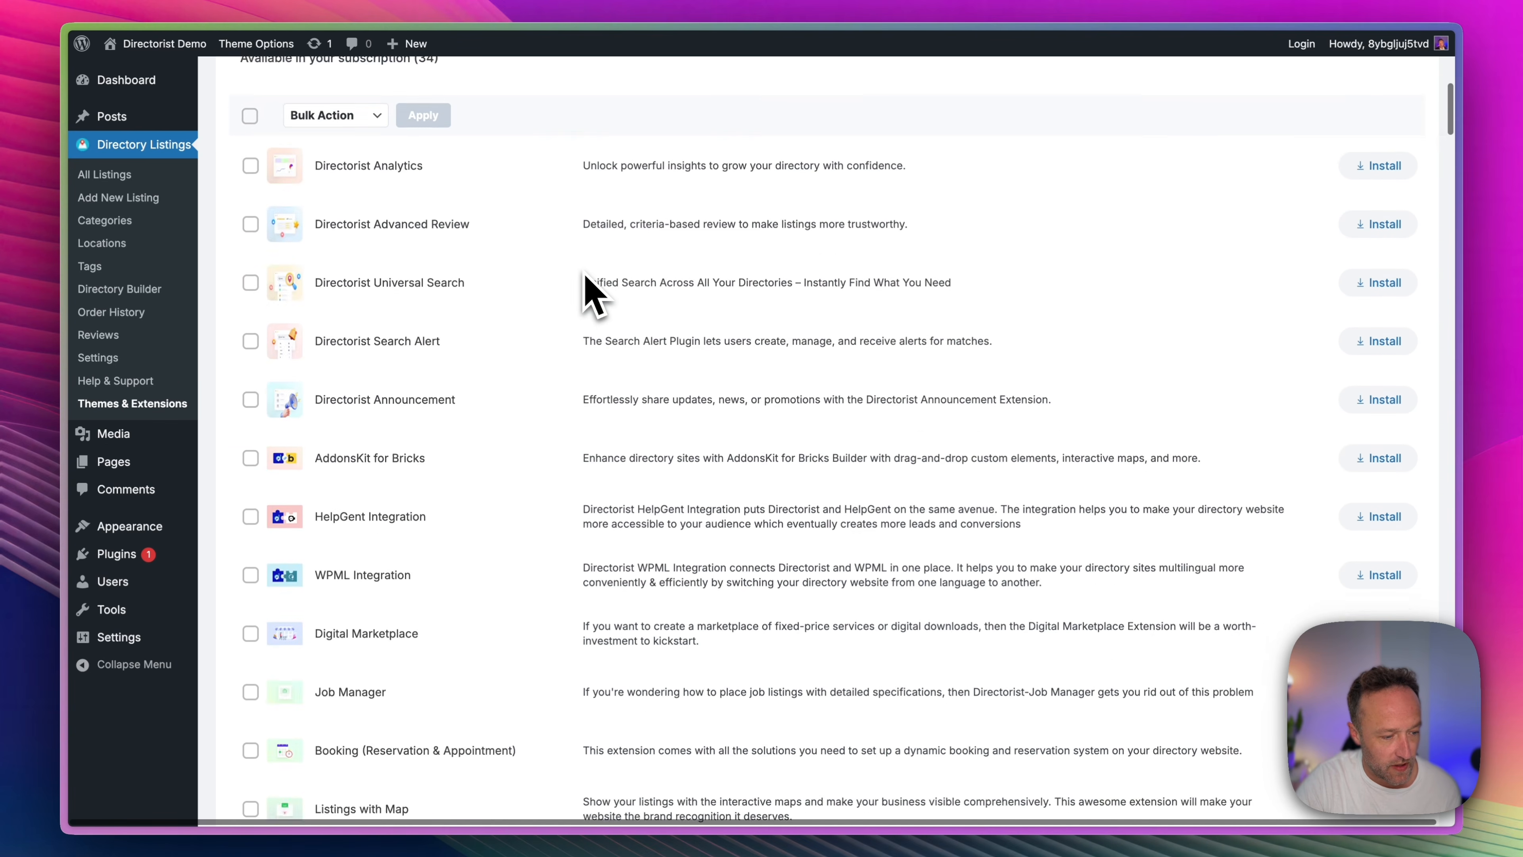
scroll(591, 294, down, 15)
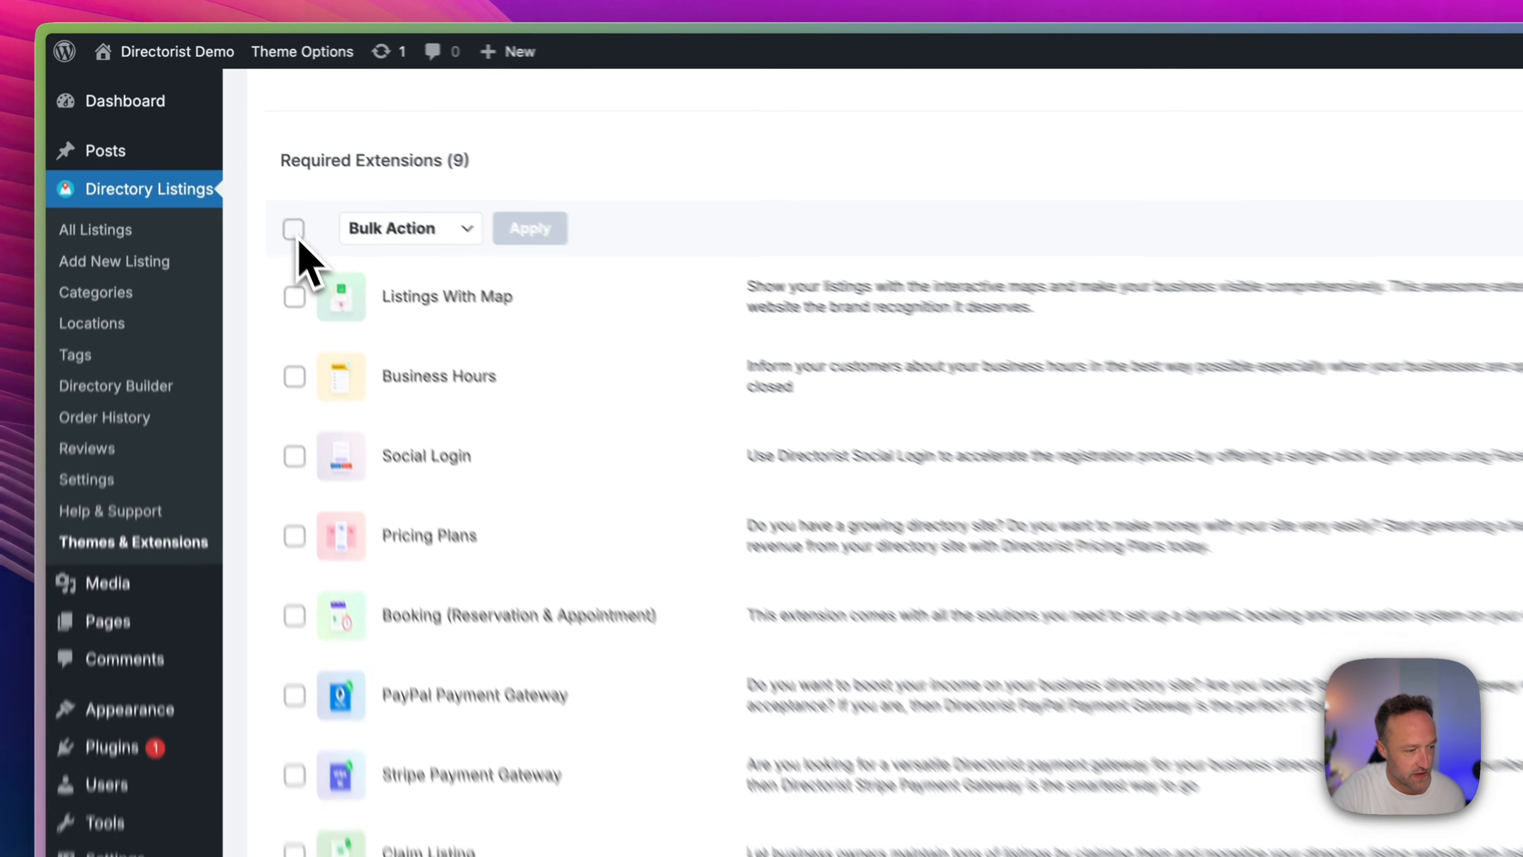
click(250, 173)
click(335, 173)
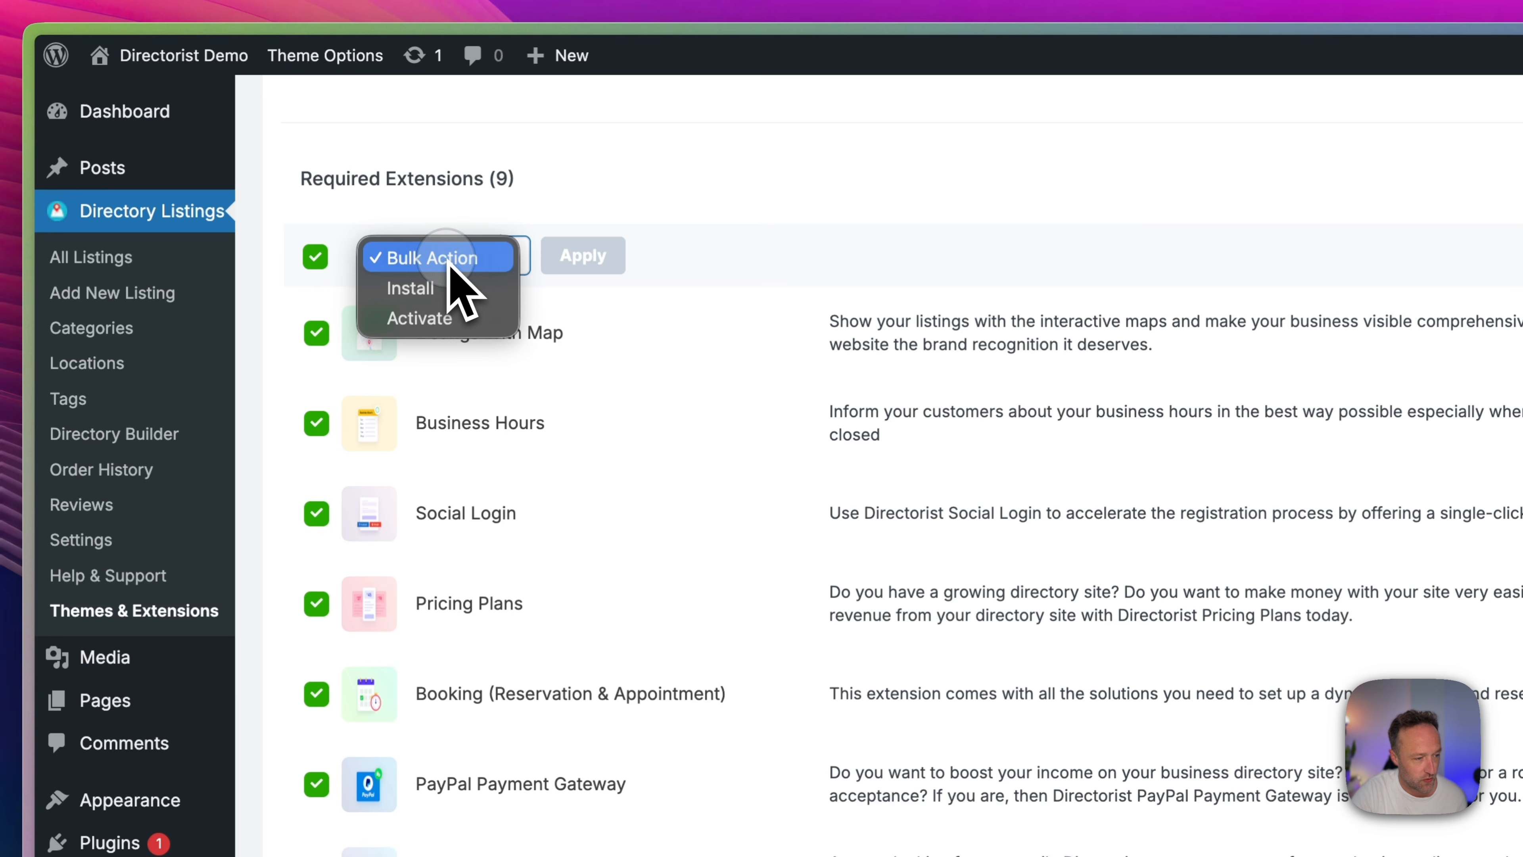
click(443, 289)
click(594, 256)
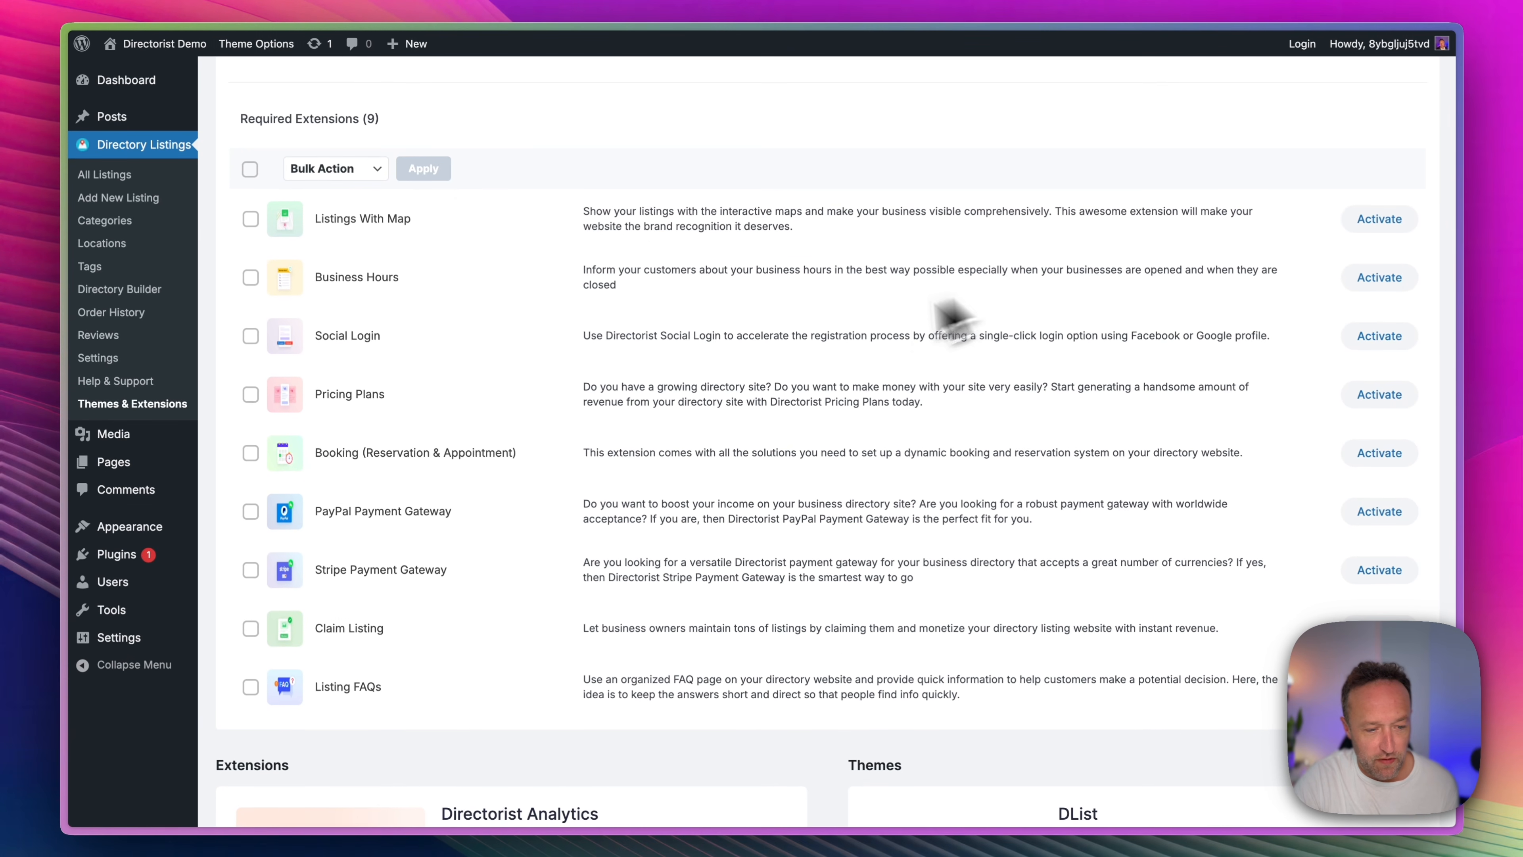
Bulk activate every extension in the Required Extensions list.
click(250, 169)
click(317, 168)
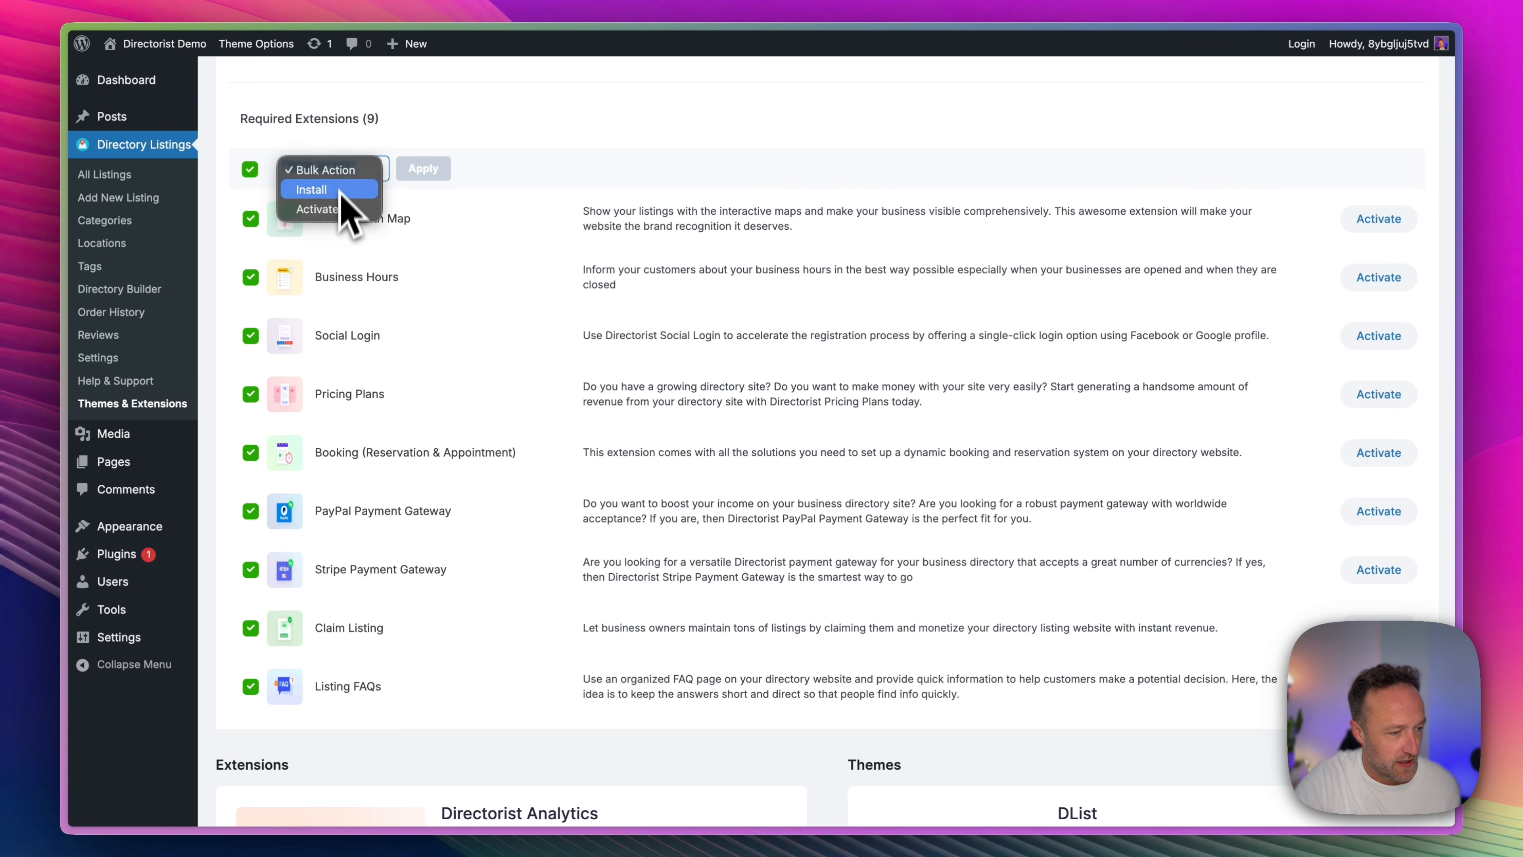
click(317, 208)
click(423, 169)
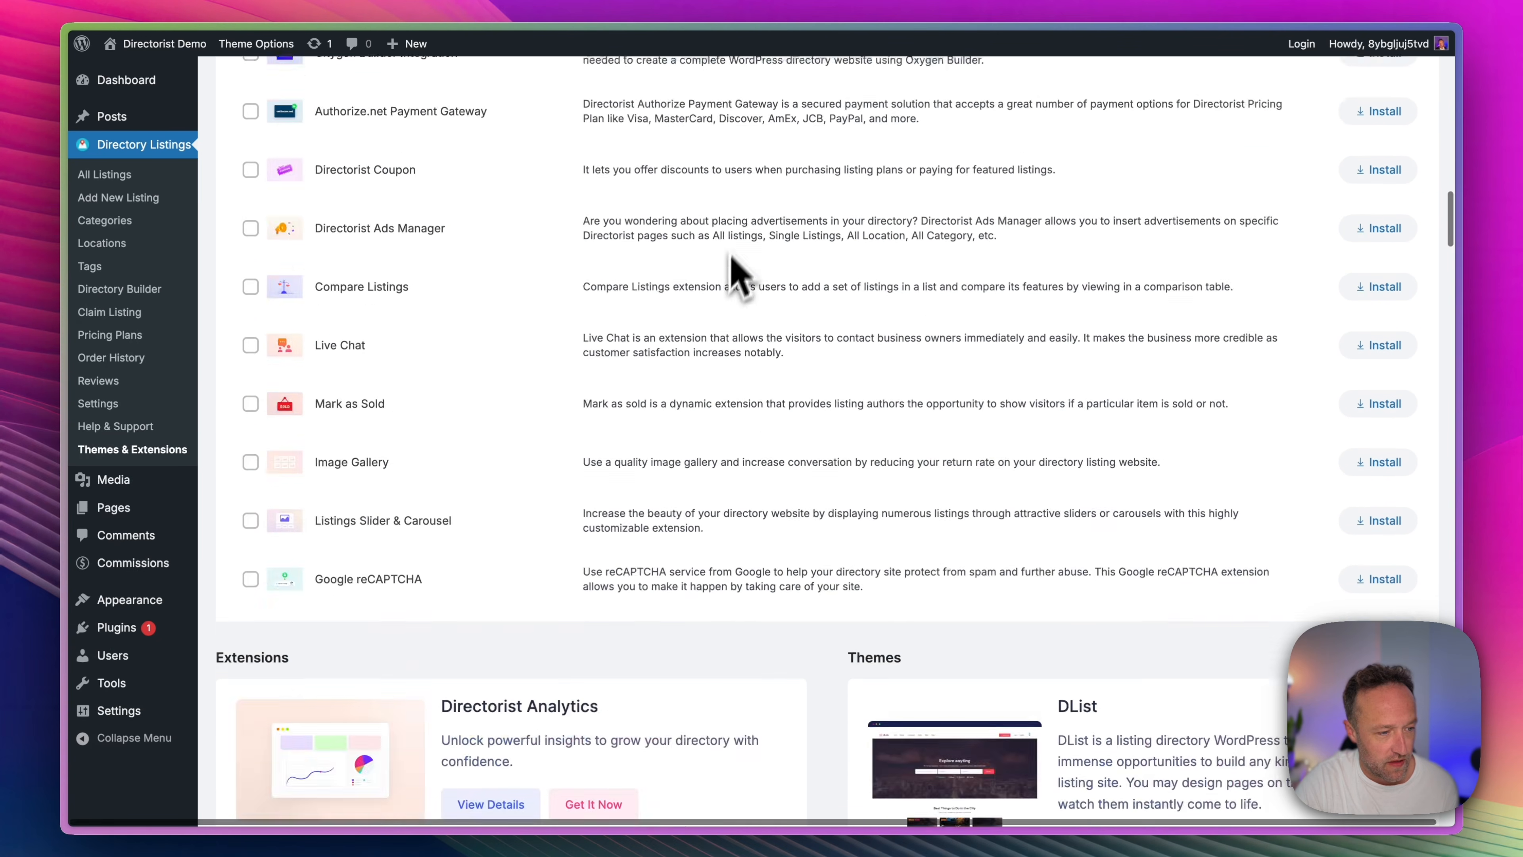
Bulk install the theme's required and recommended plugins: Elementor Page Builder, FormGent and WpWax Demo Importer.
scroll(724, 270, up, 20)
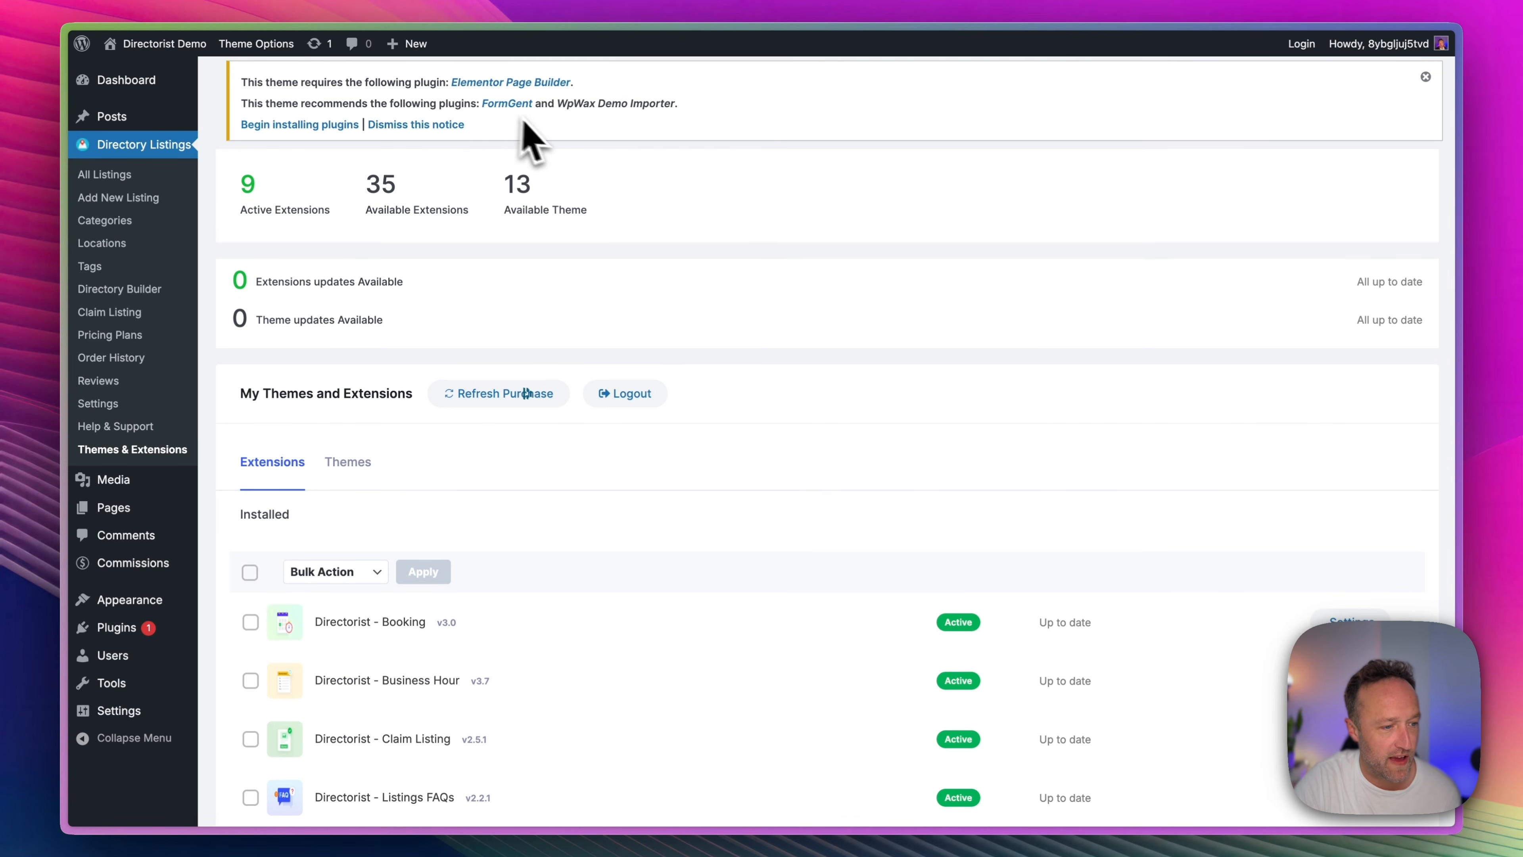
click(315, 126)
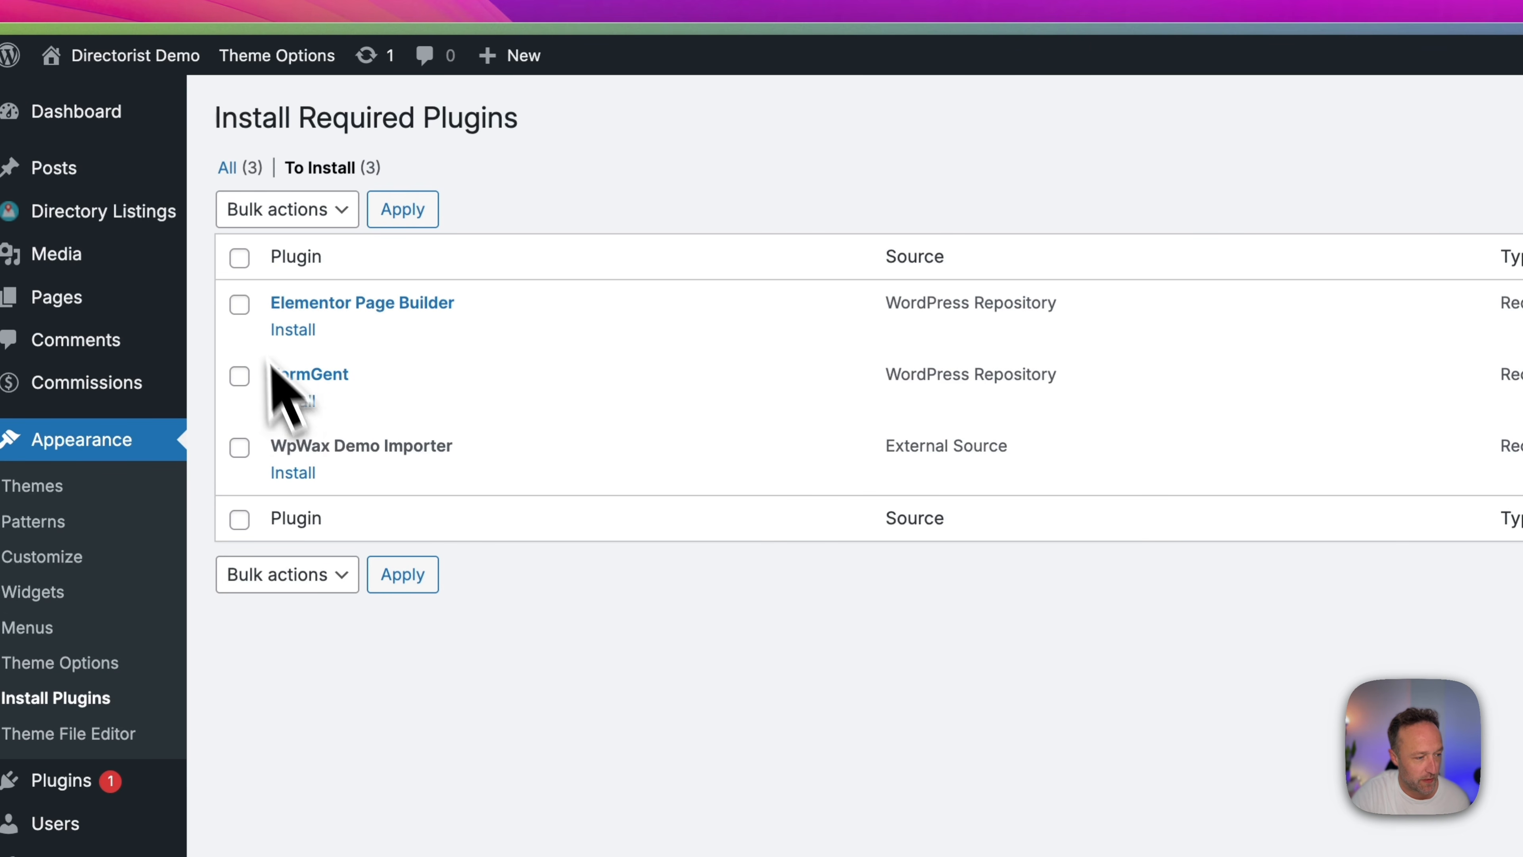
click(250, 307)
click(242, 378)
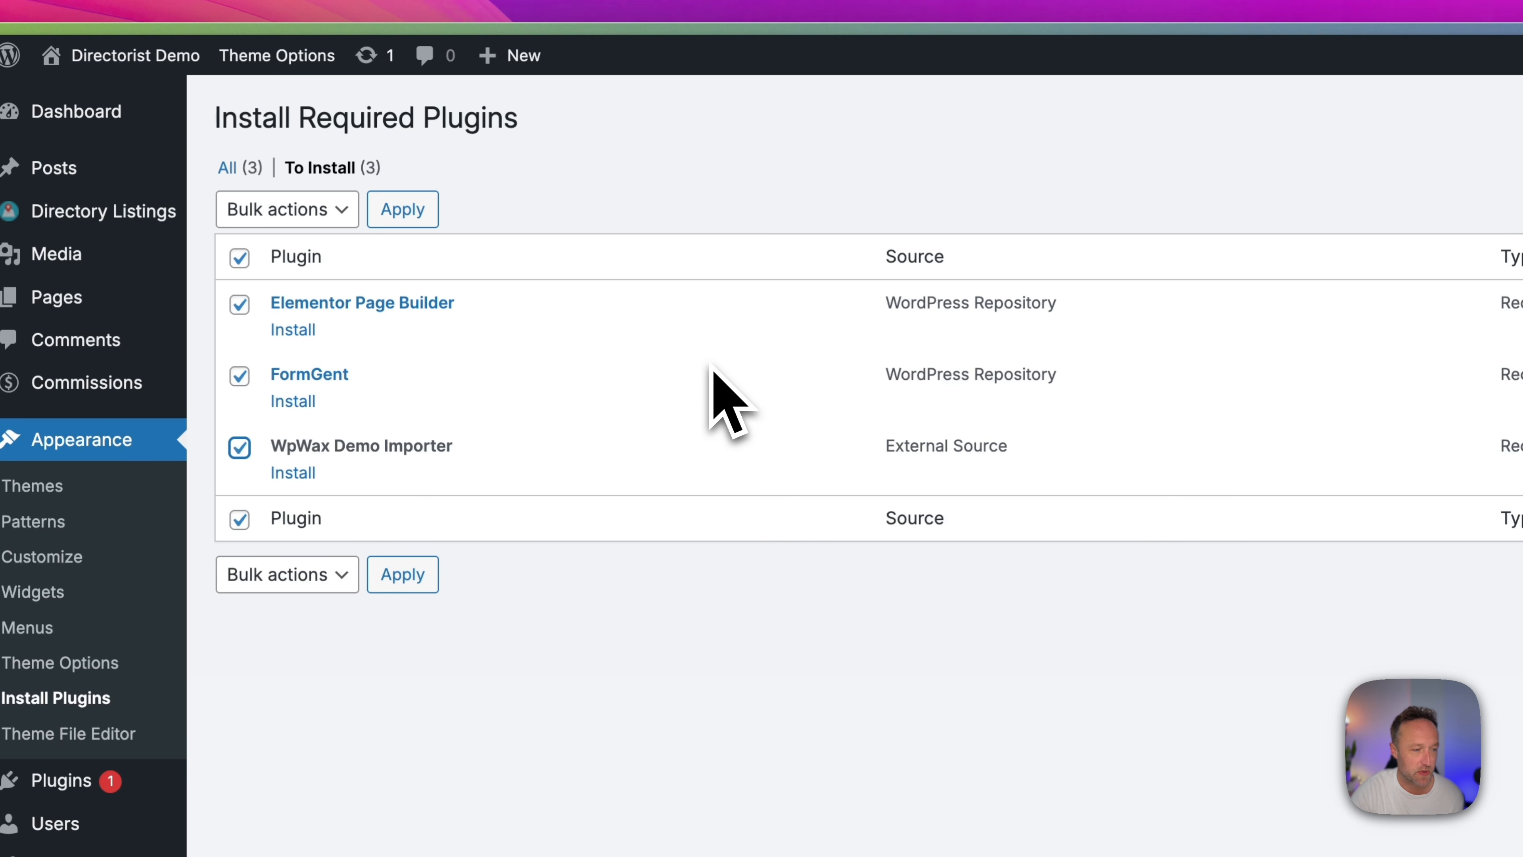
click(321, 213)
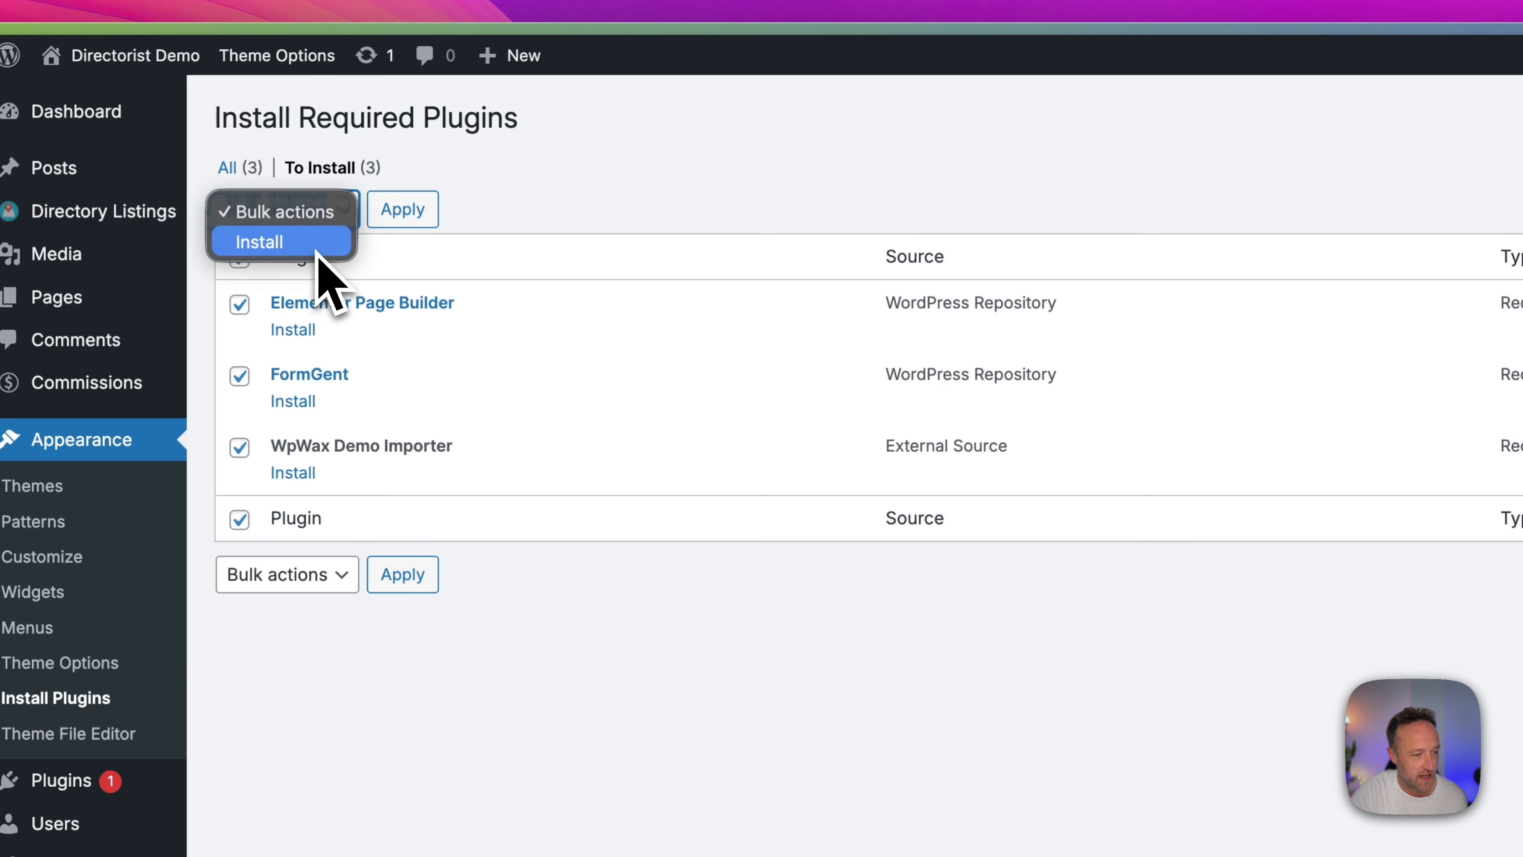
click(317, 243)
click(403, 209)
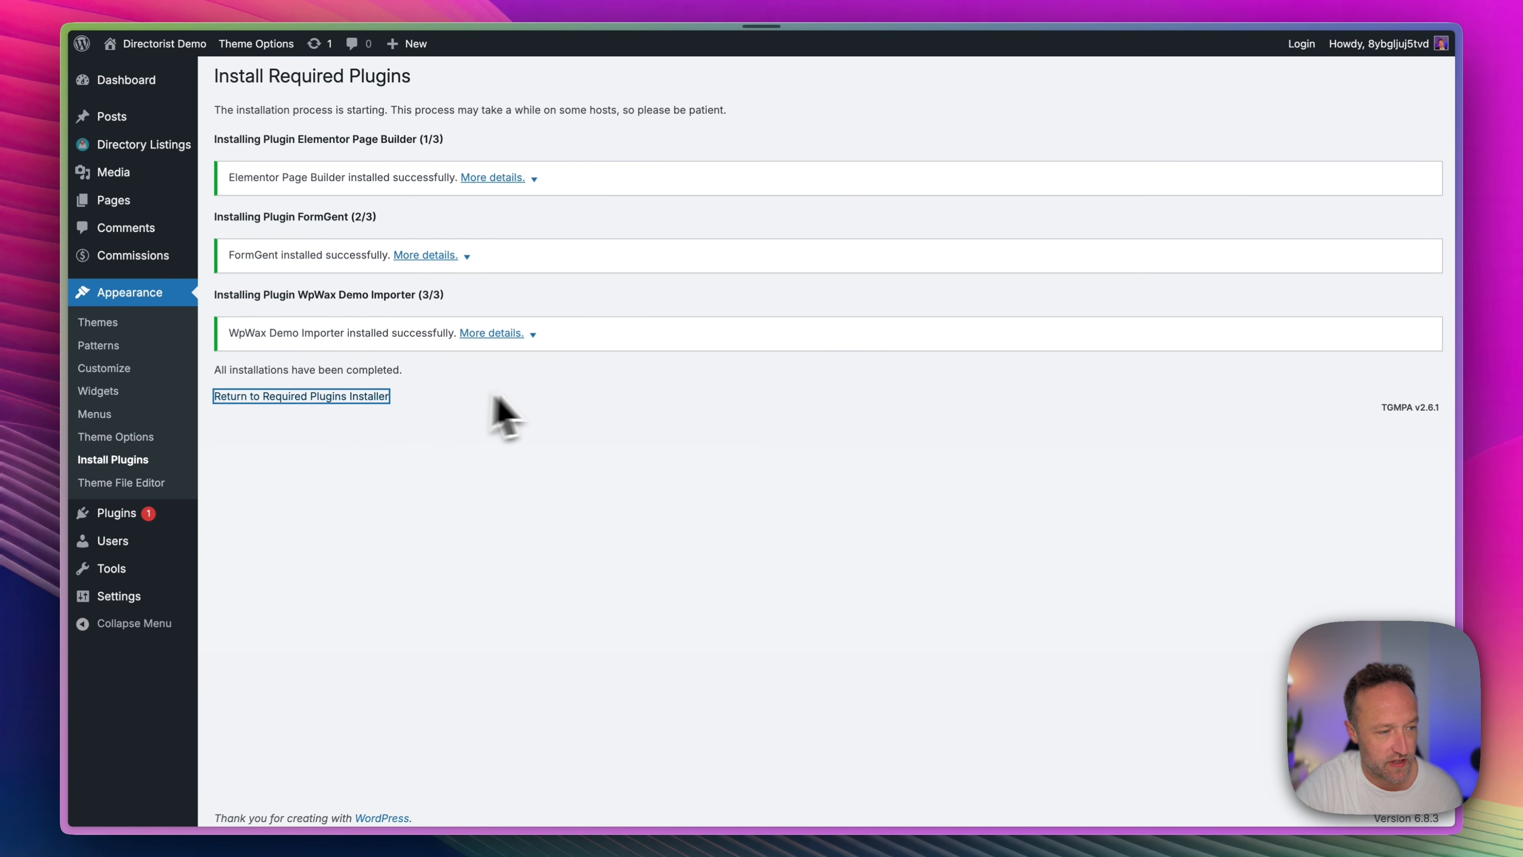
Bulk activate Elementor Page Builder, FormGent and WpWax Demo Importer, and view the live site's front page.
click(232, 174)
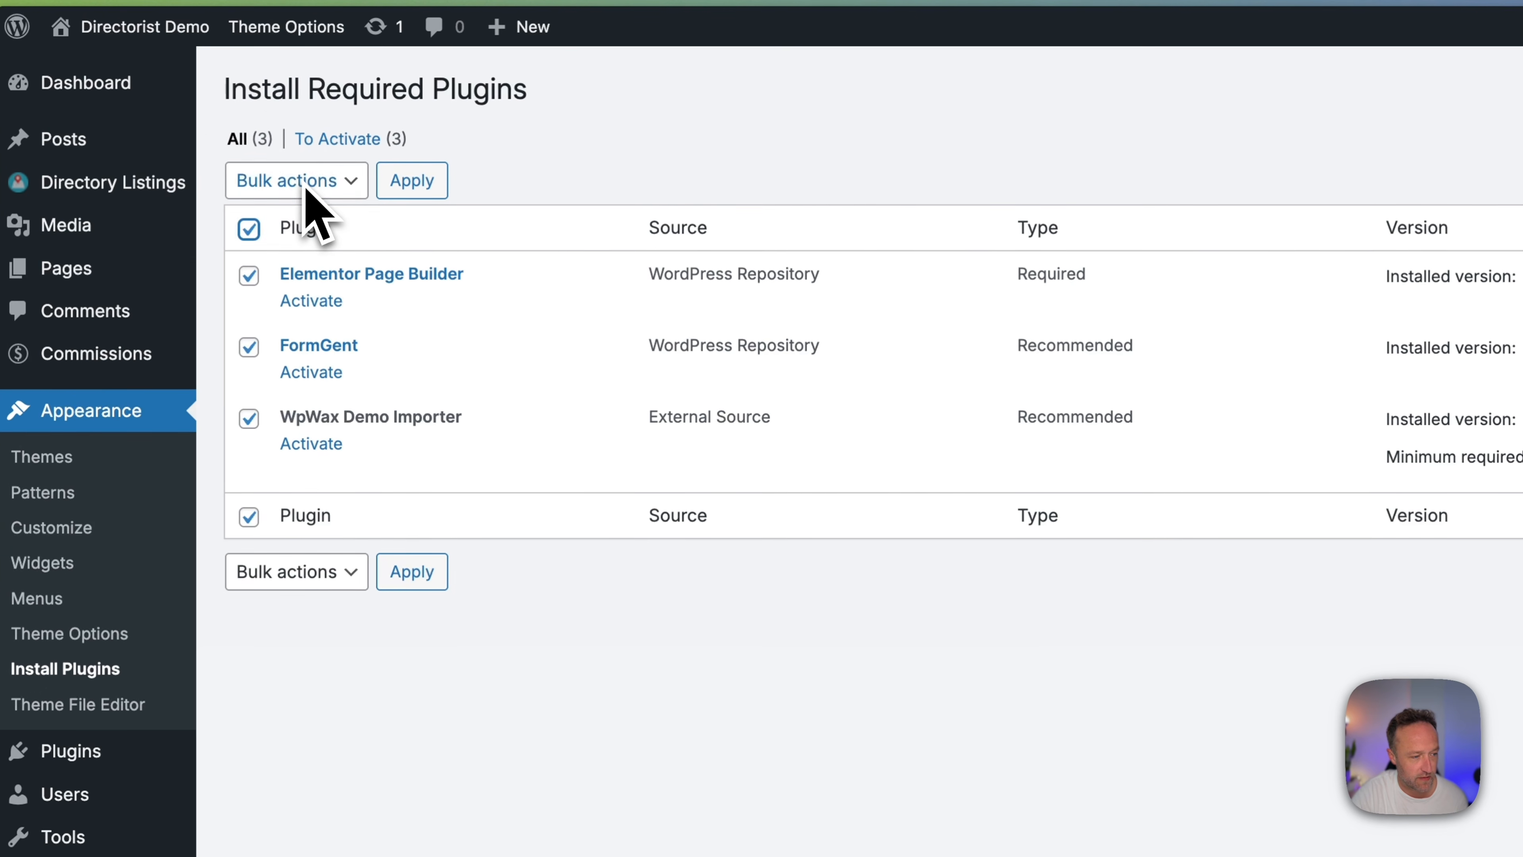
click(306, 183)
click(309, 273)
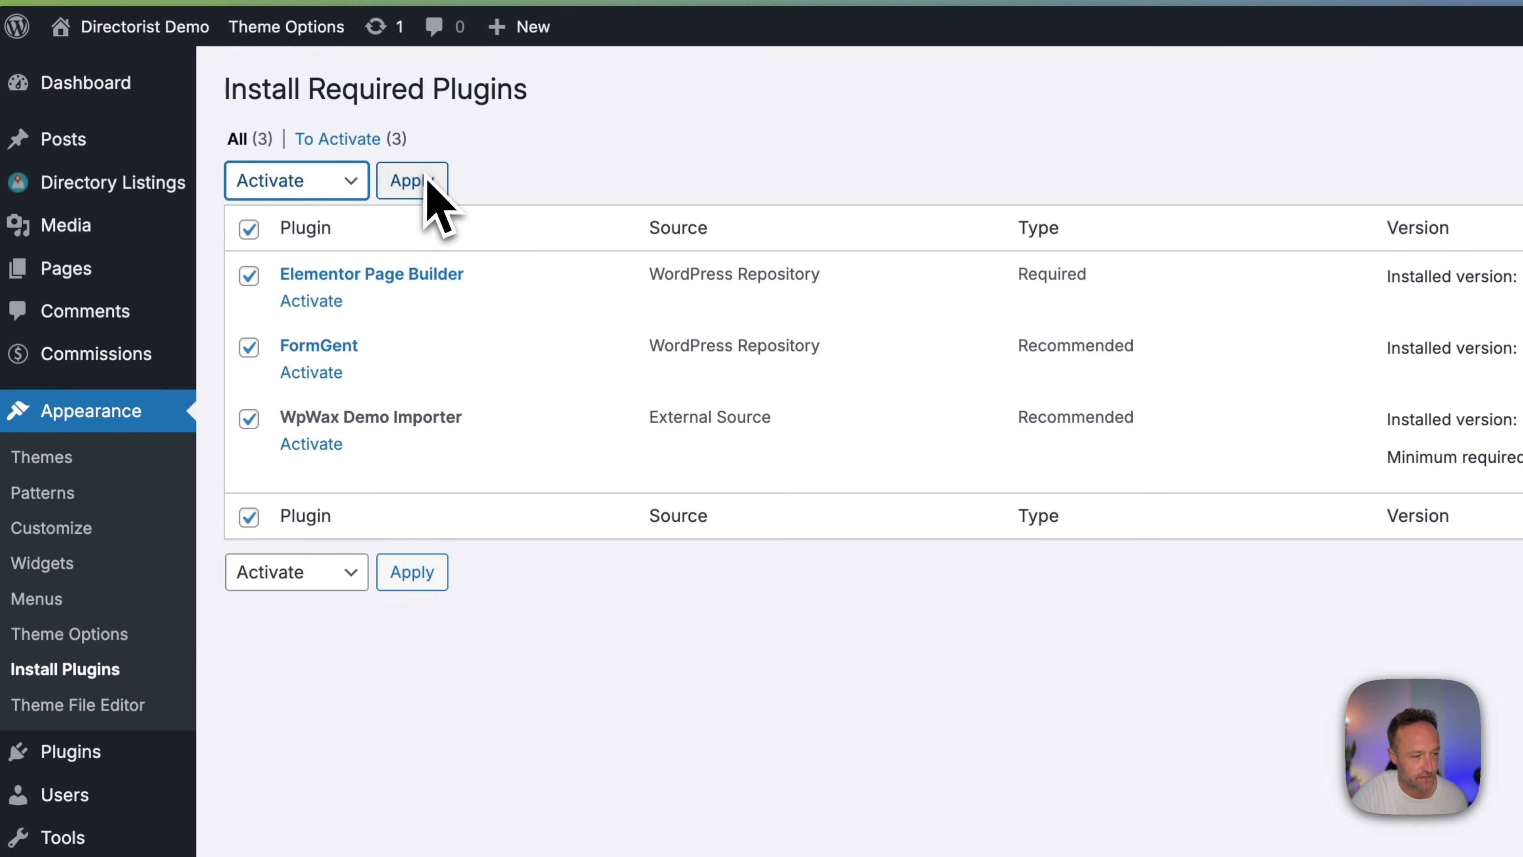
click(420, 183)
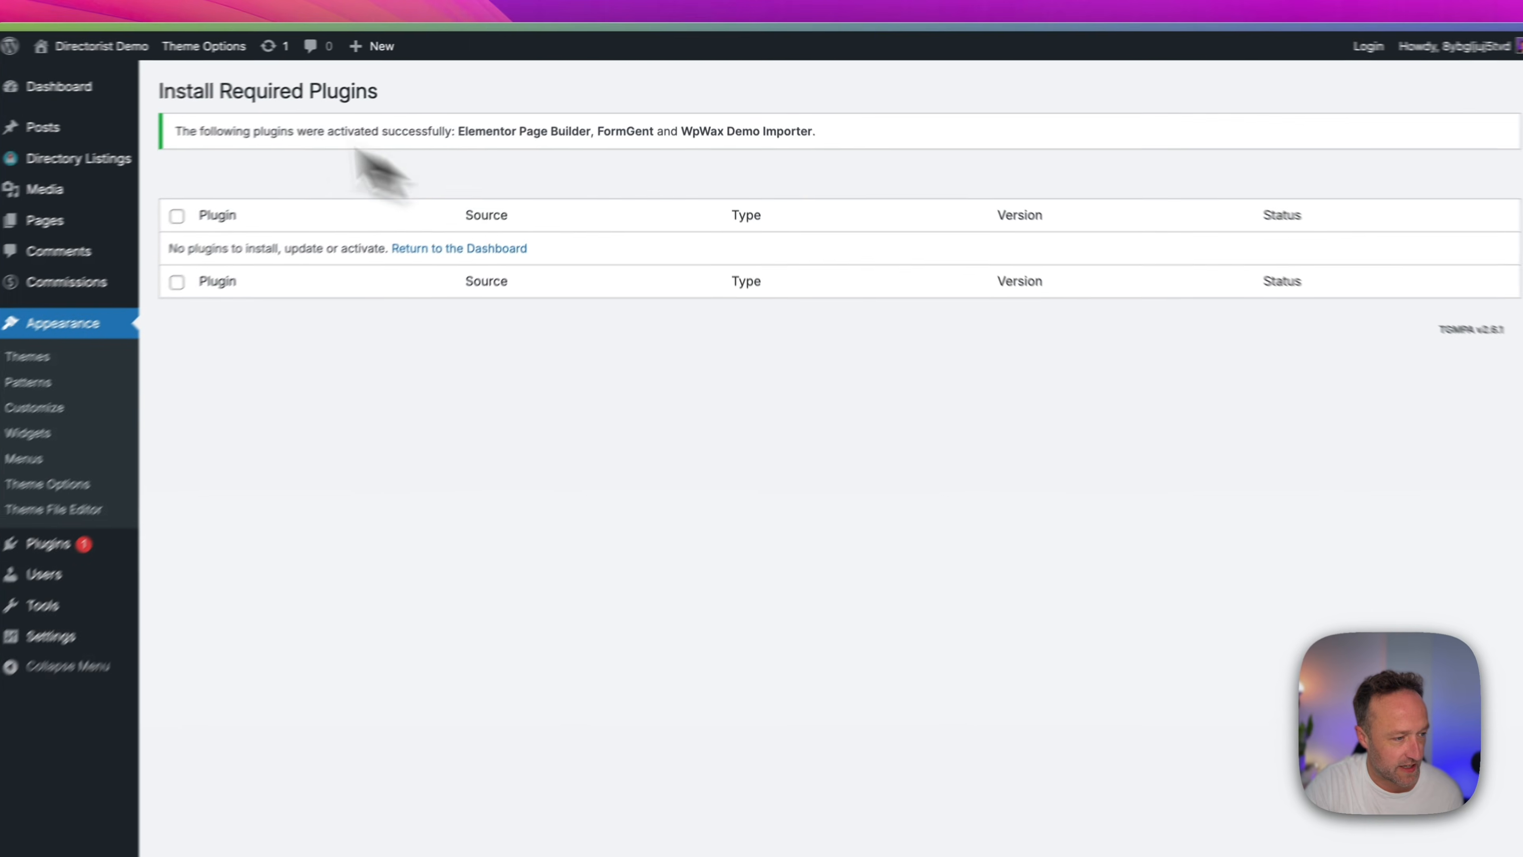
mouse_move(120, 30)
click(179, 61)
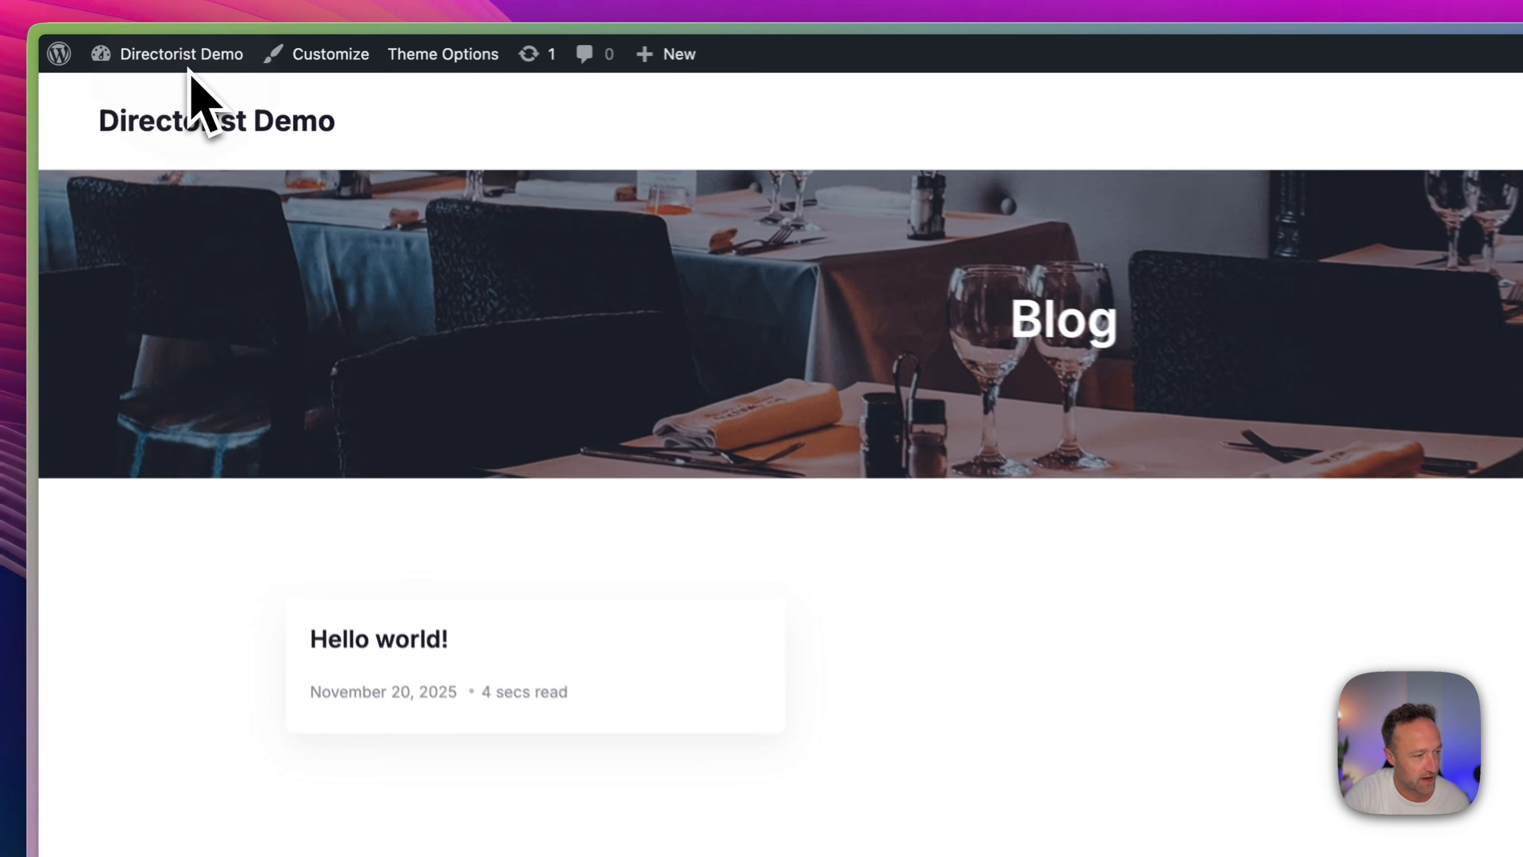
Import the dRestaurant Full Demo from the WordPress admin, accepting that existing data is overwritten, and view the site's homepage.
mouse_move(166, 48)
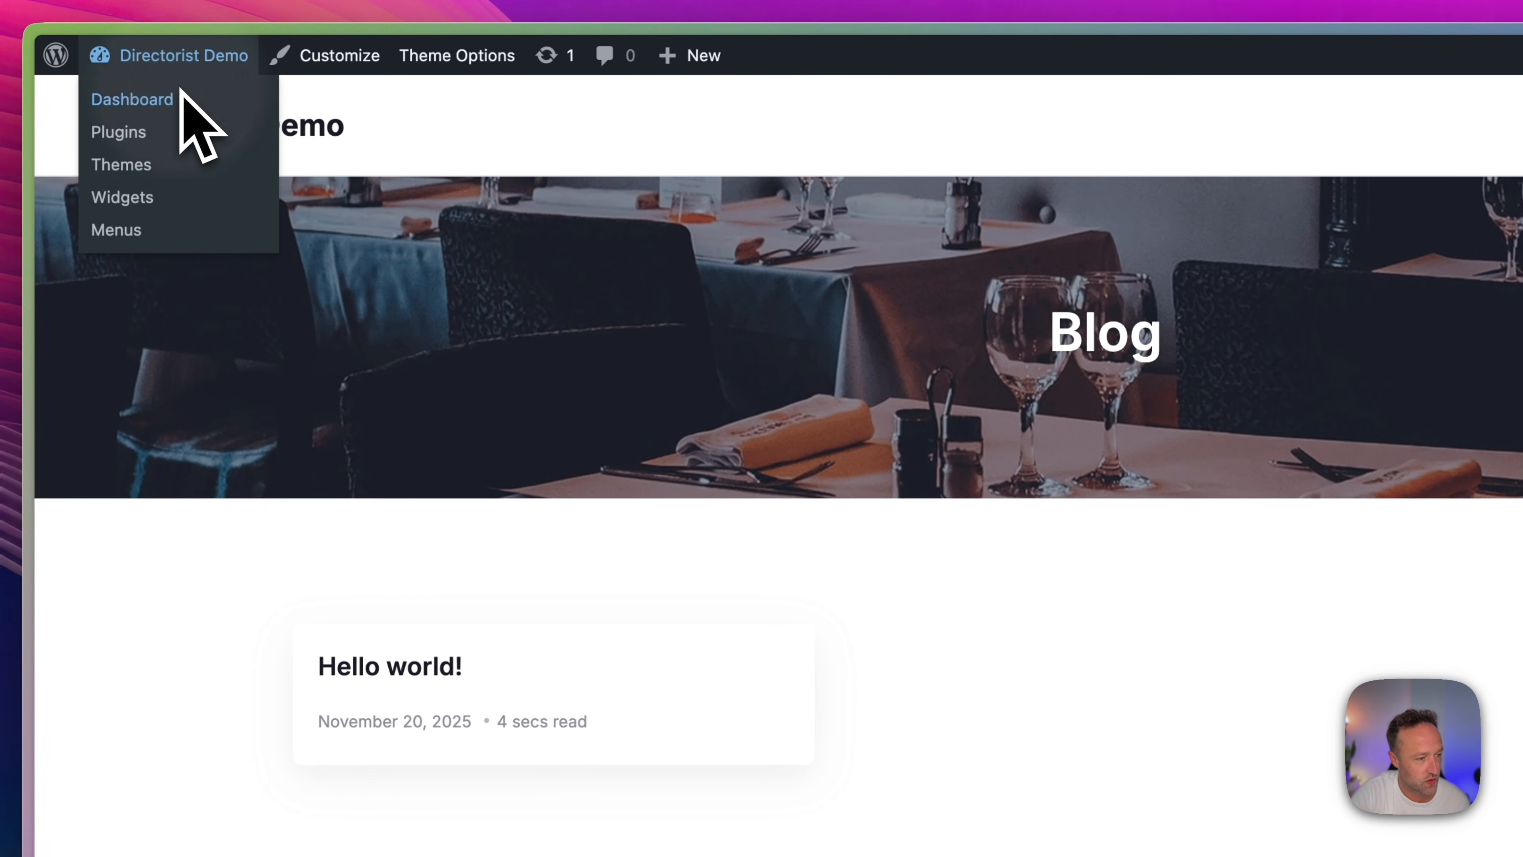
click(180, 96)
mouse_move(173, 708)
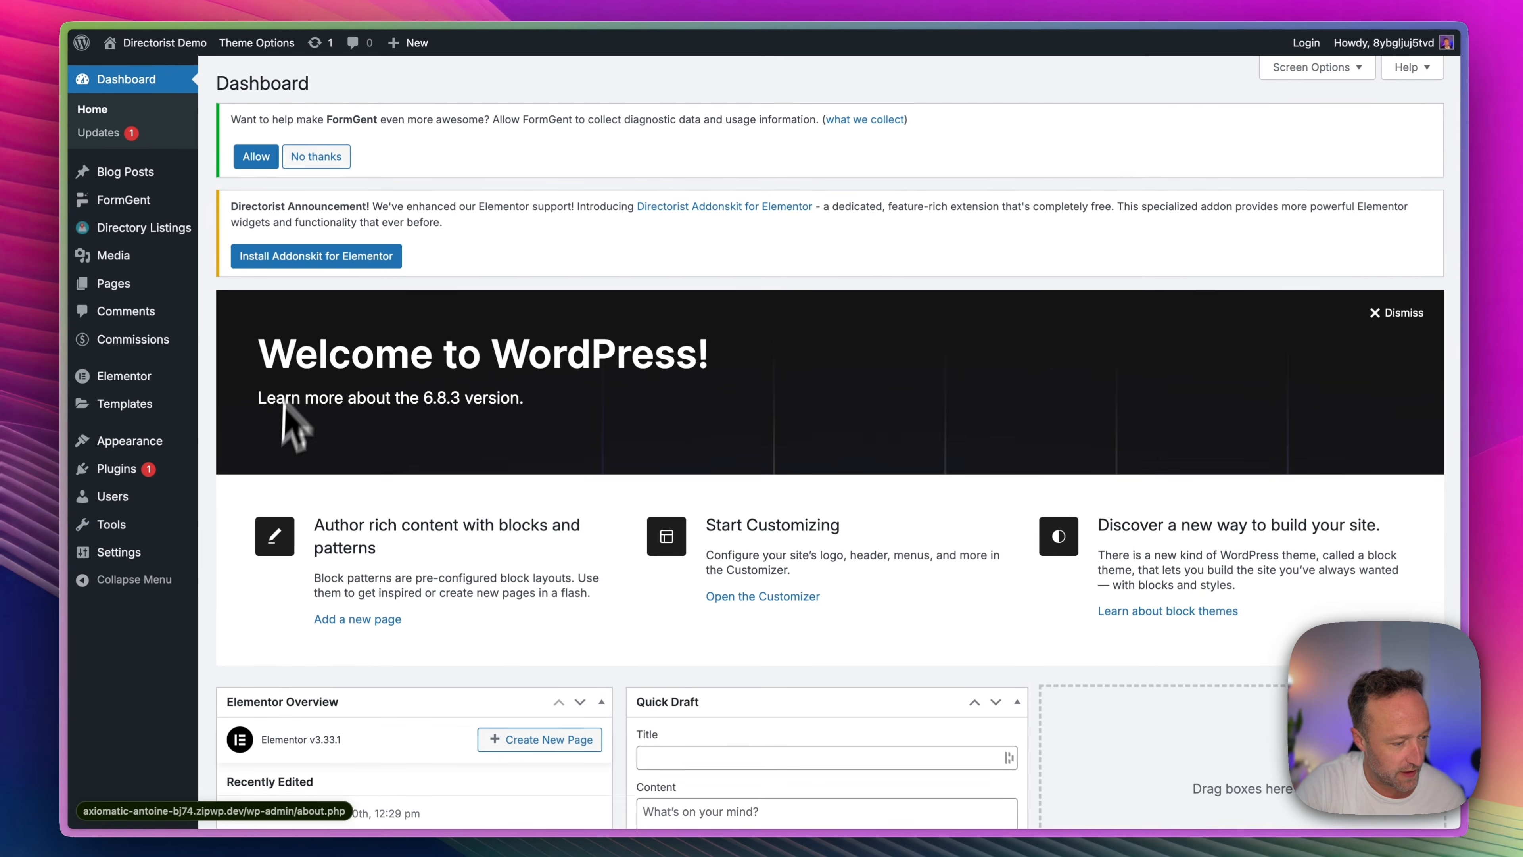
mouse_move(153, 639)
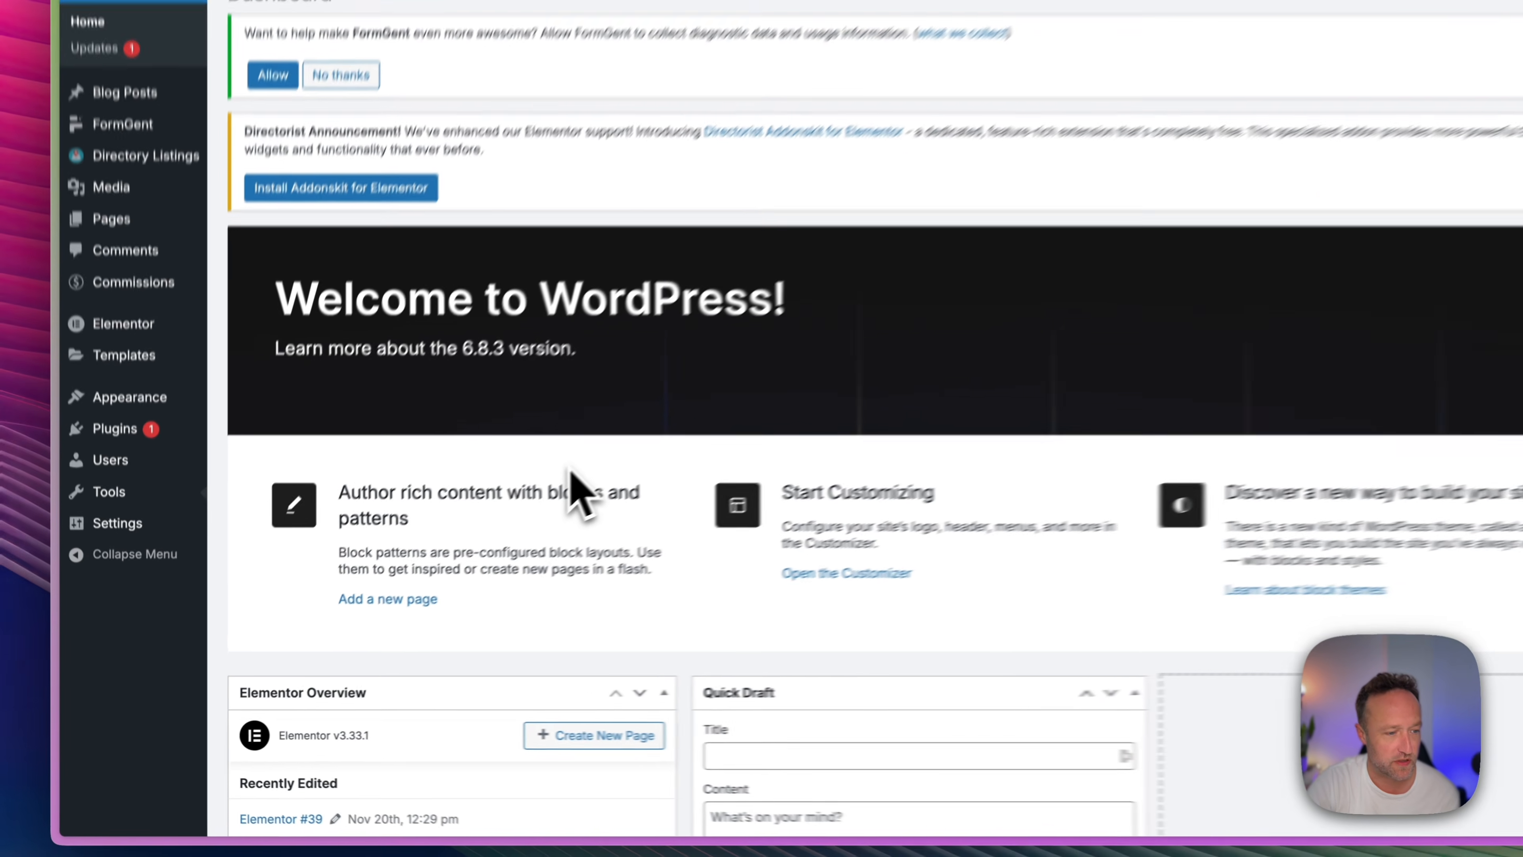
click(450, 598)
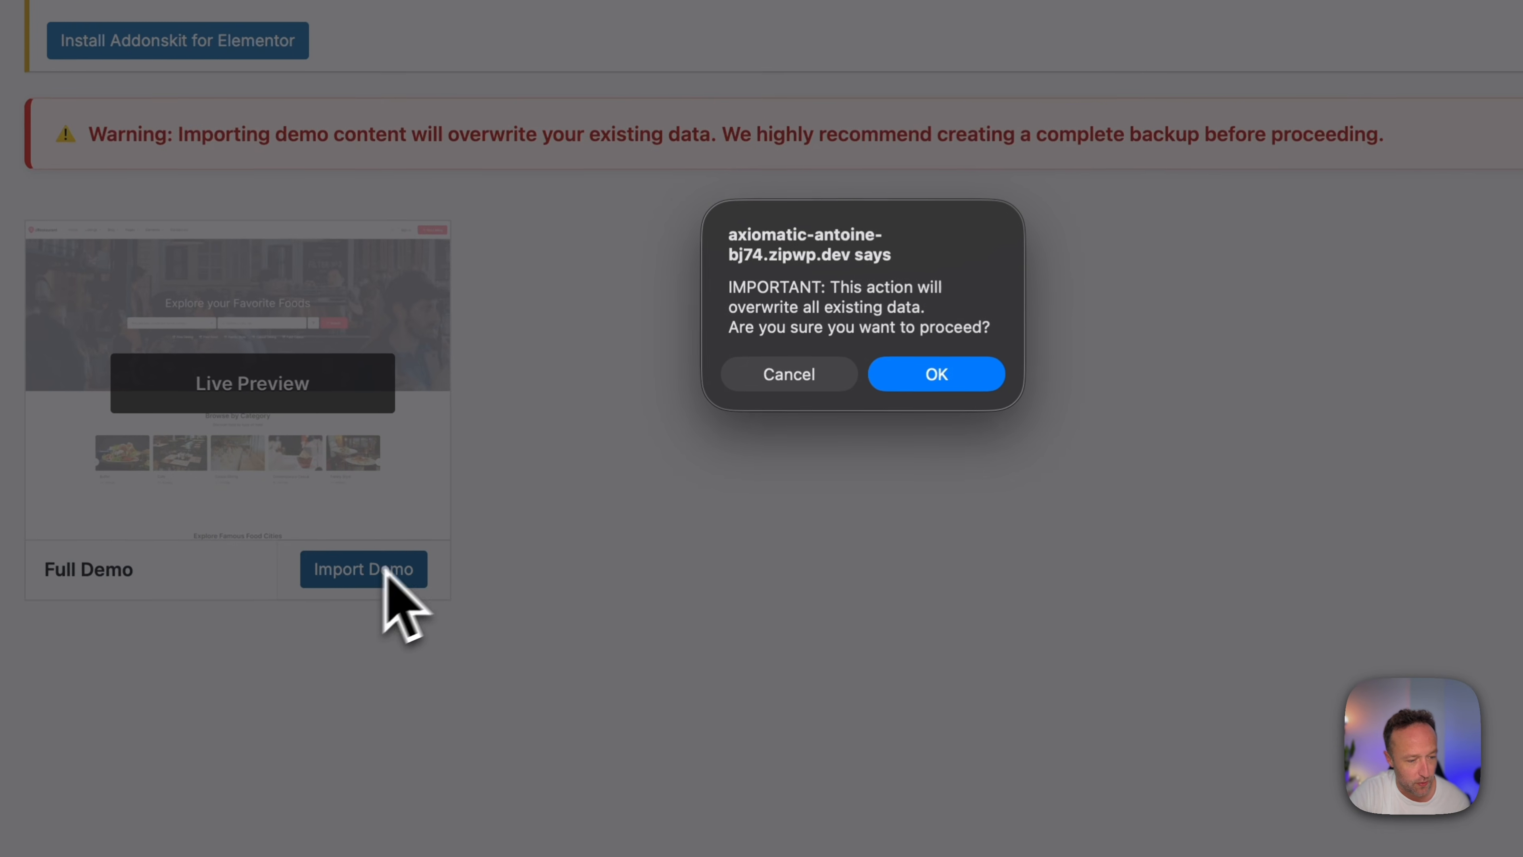
click(971, 375)
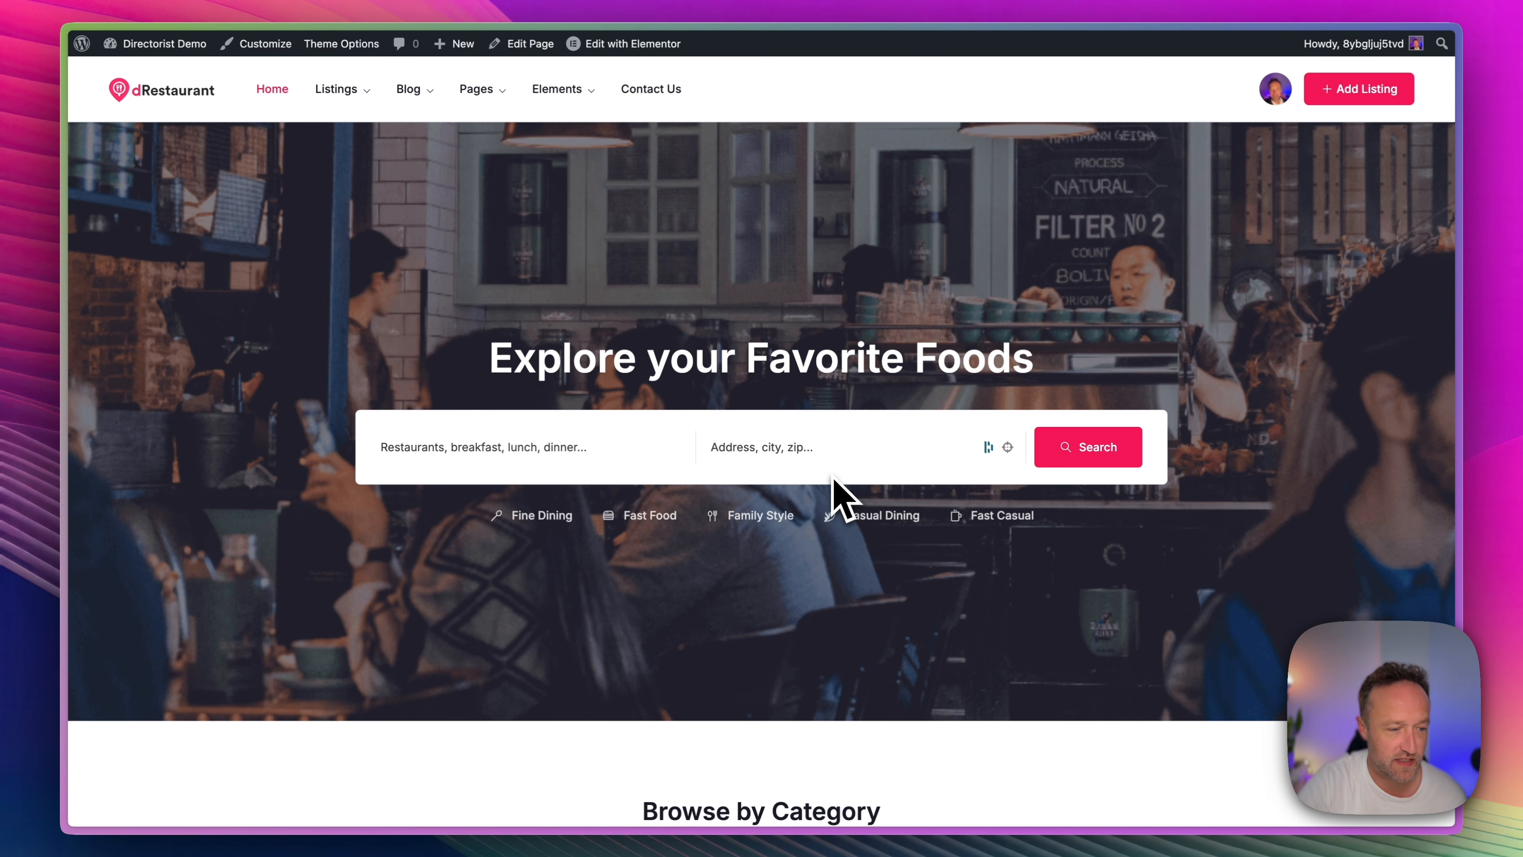
scroll(883, 264, down, 20)
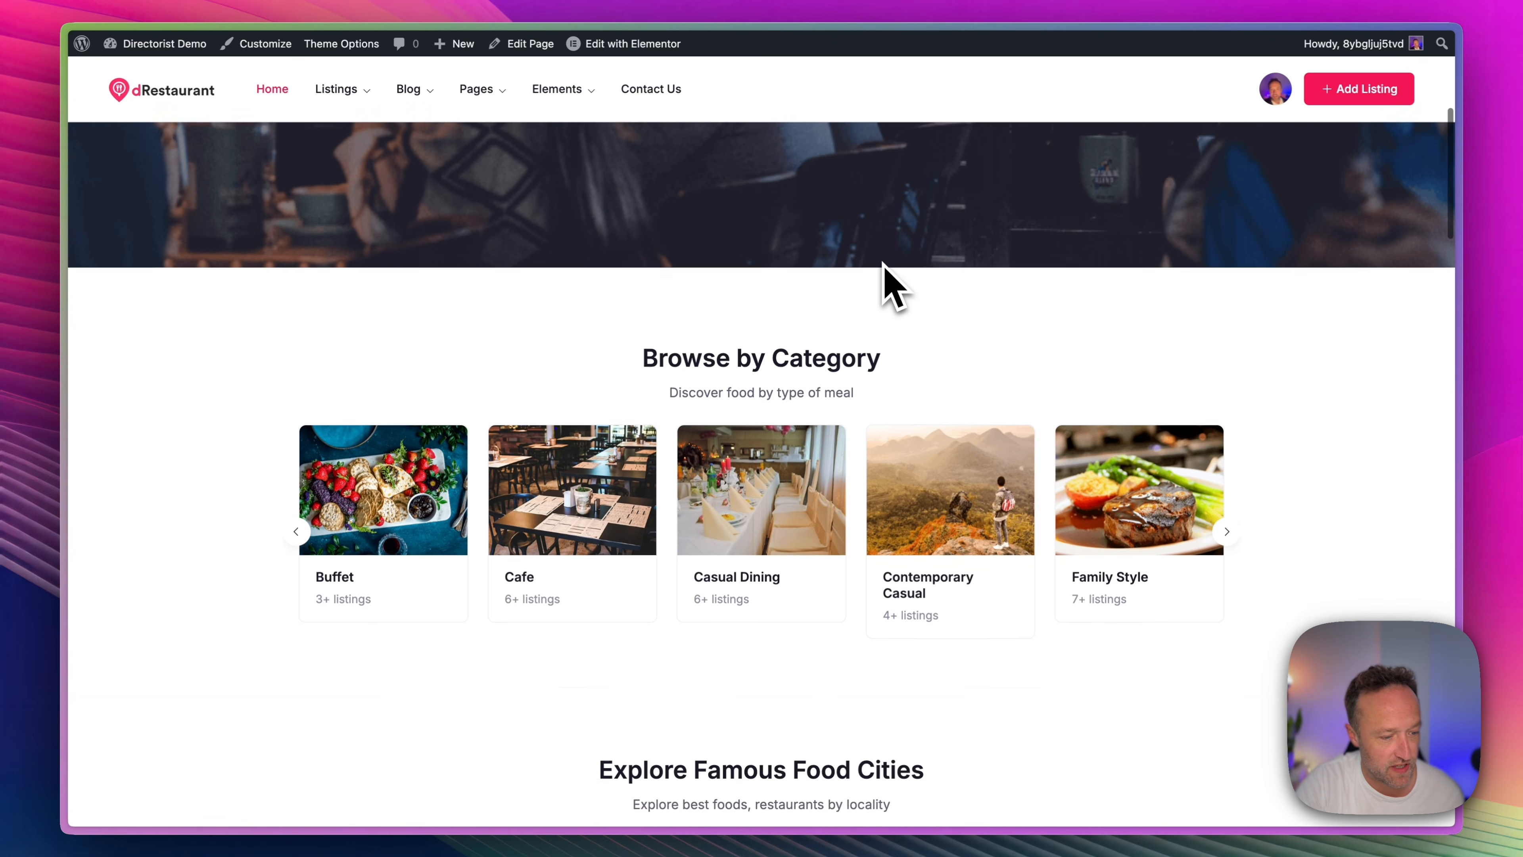
Review the imported homepage's category, restaurant listing and recent review sections.
scroll(887, 282, down, 20)
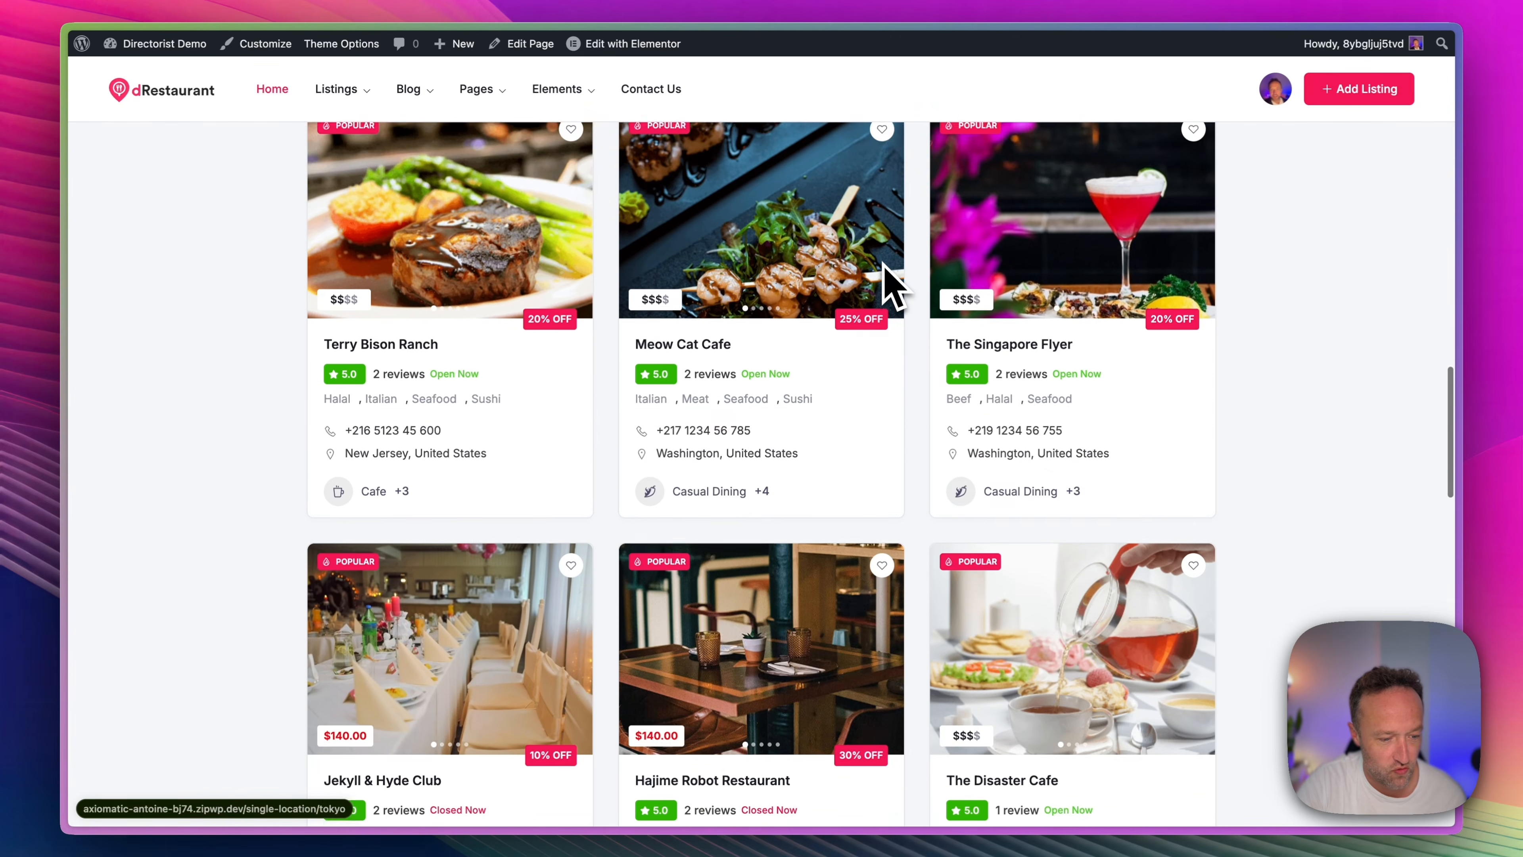
scroll(893, 288, down, 10)
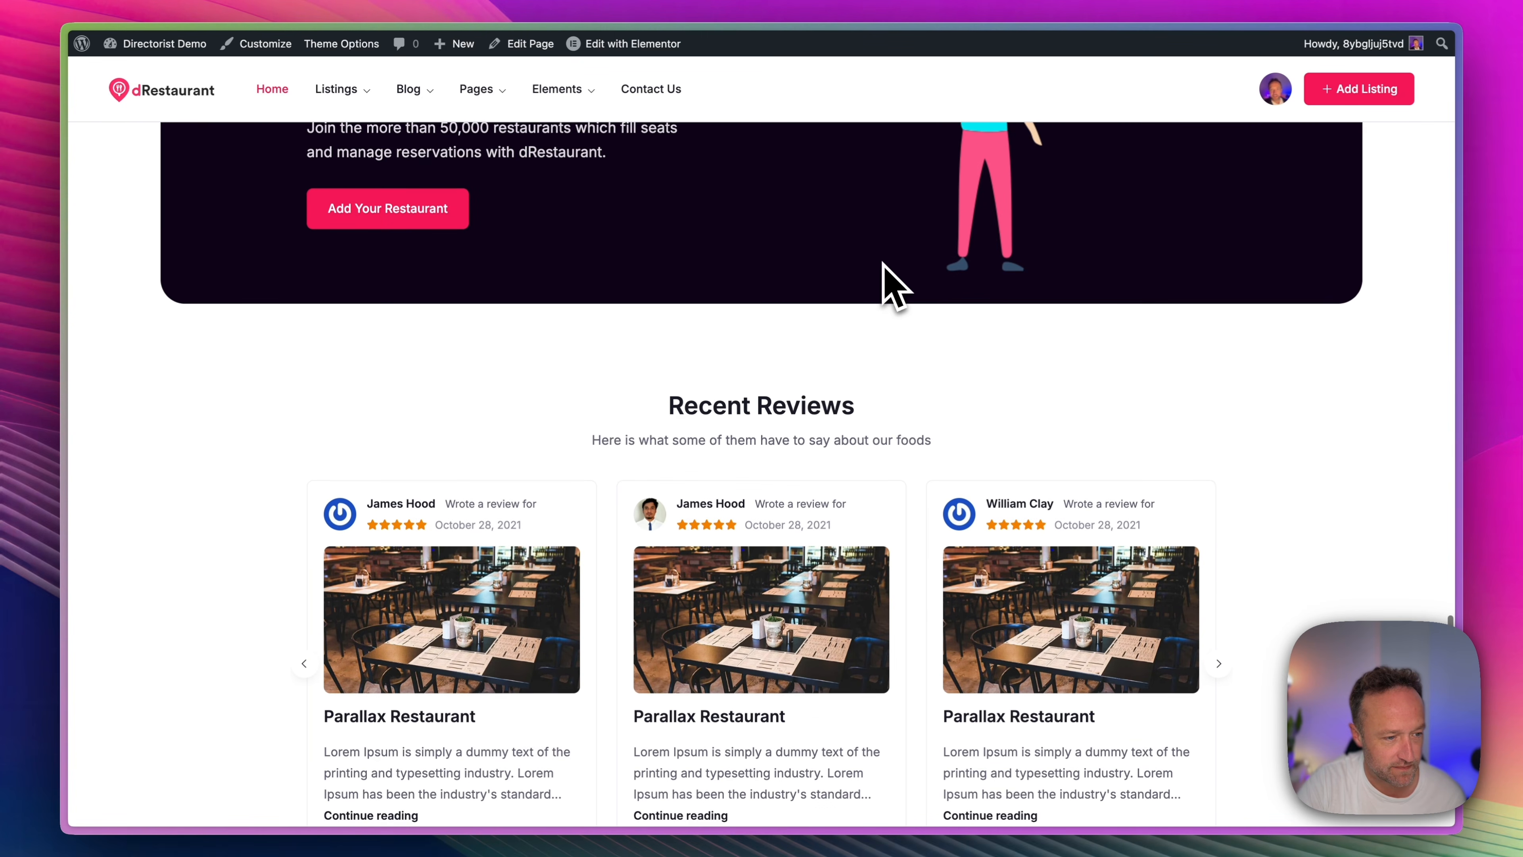
scroll(894, 288, up, 15)
scroll(886, 282, up, 20)
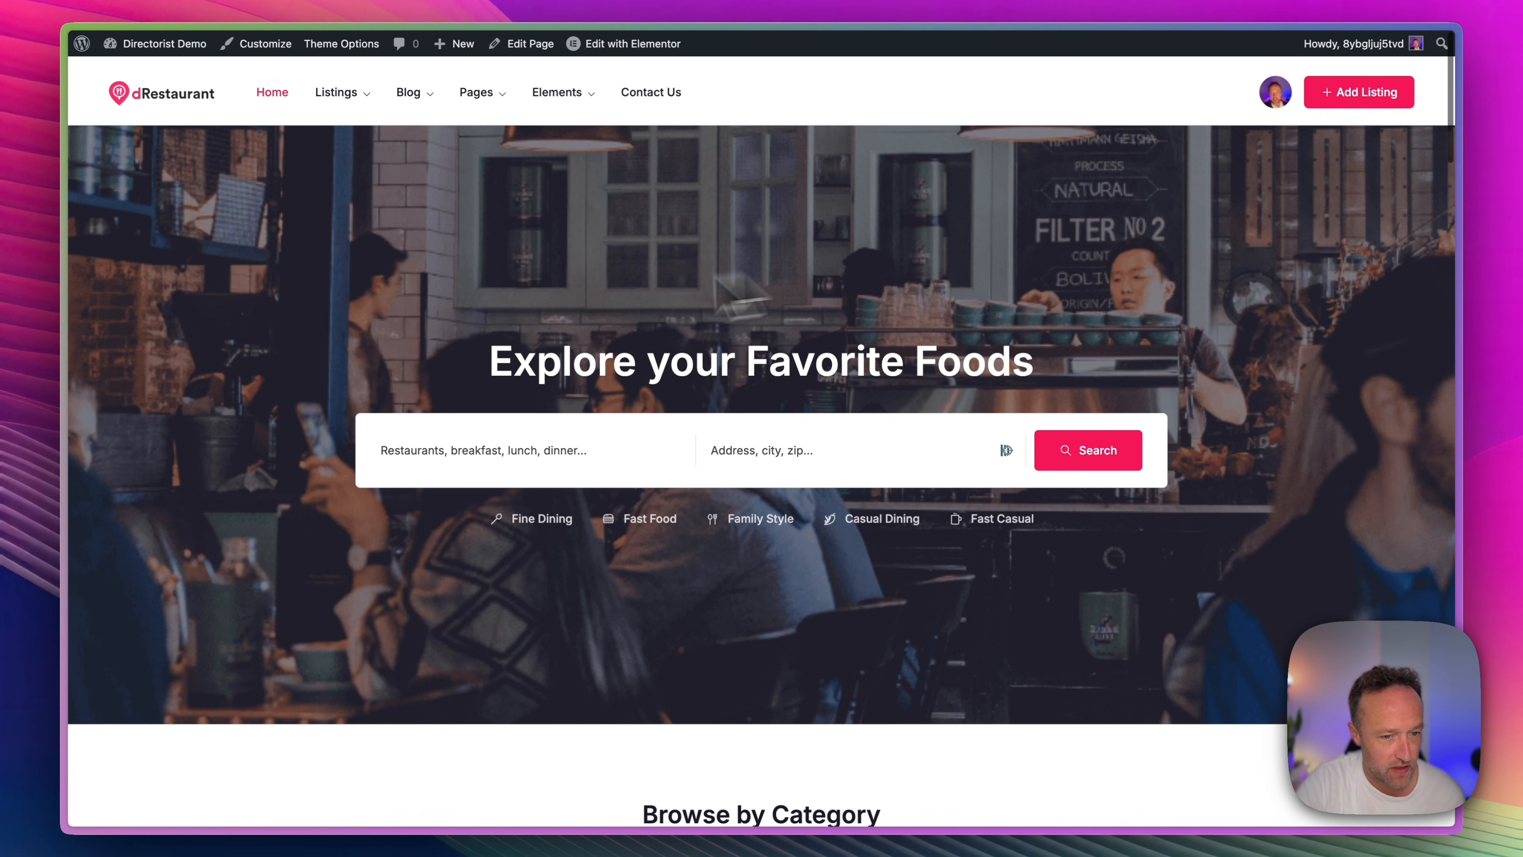
Install and activate Directorist AddonsKit for Elementor from the WordPress dashboard, and run the Directorist database updater, accepting the backup warning.
mouse_move(182, 43)
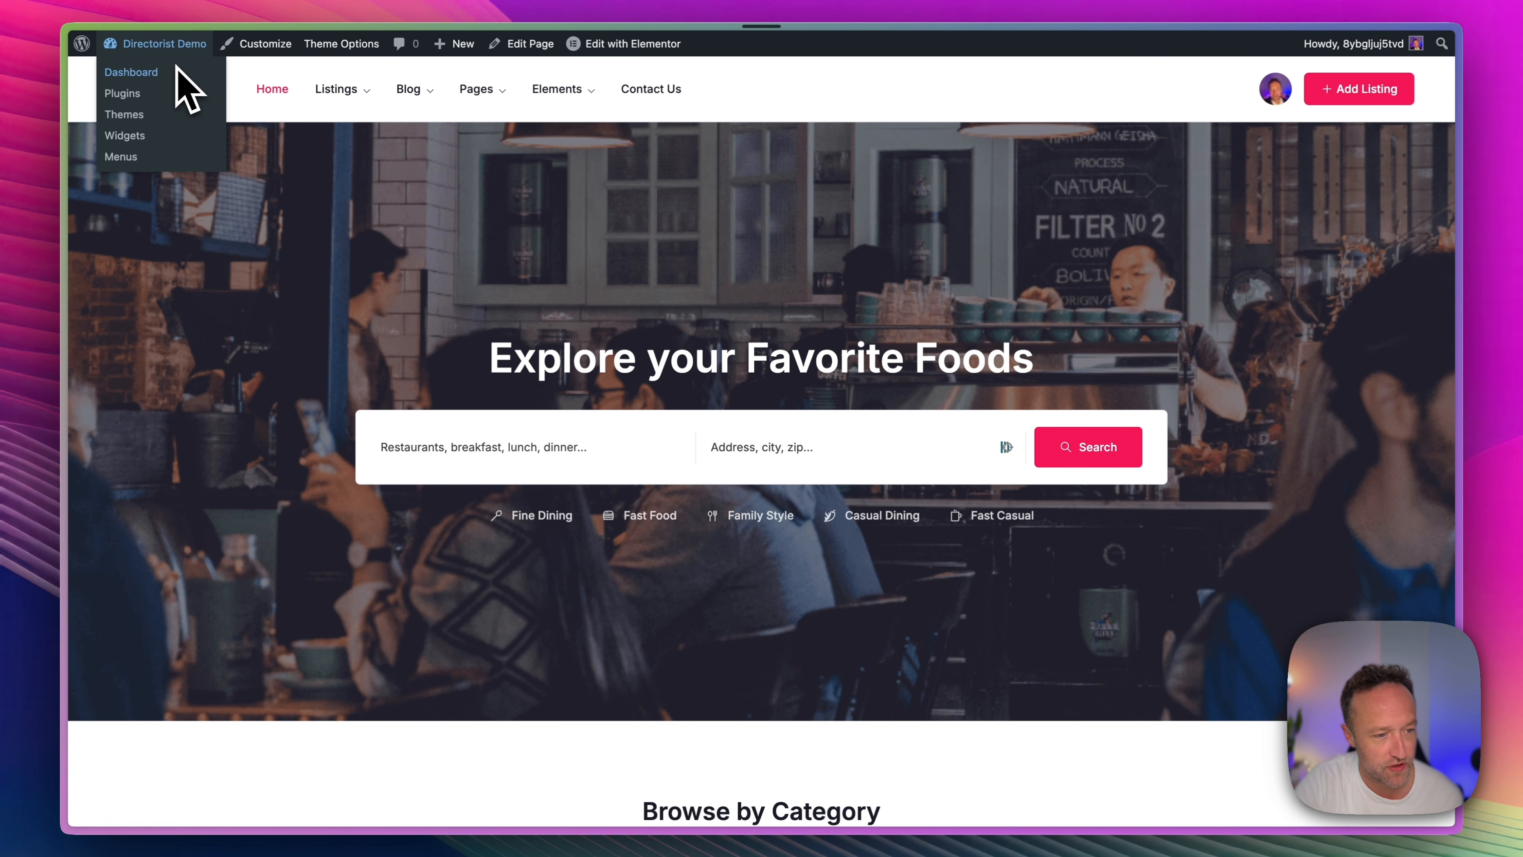
click(177, 70)
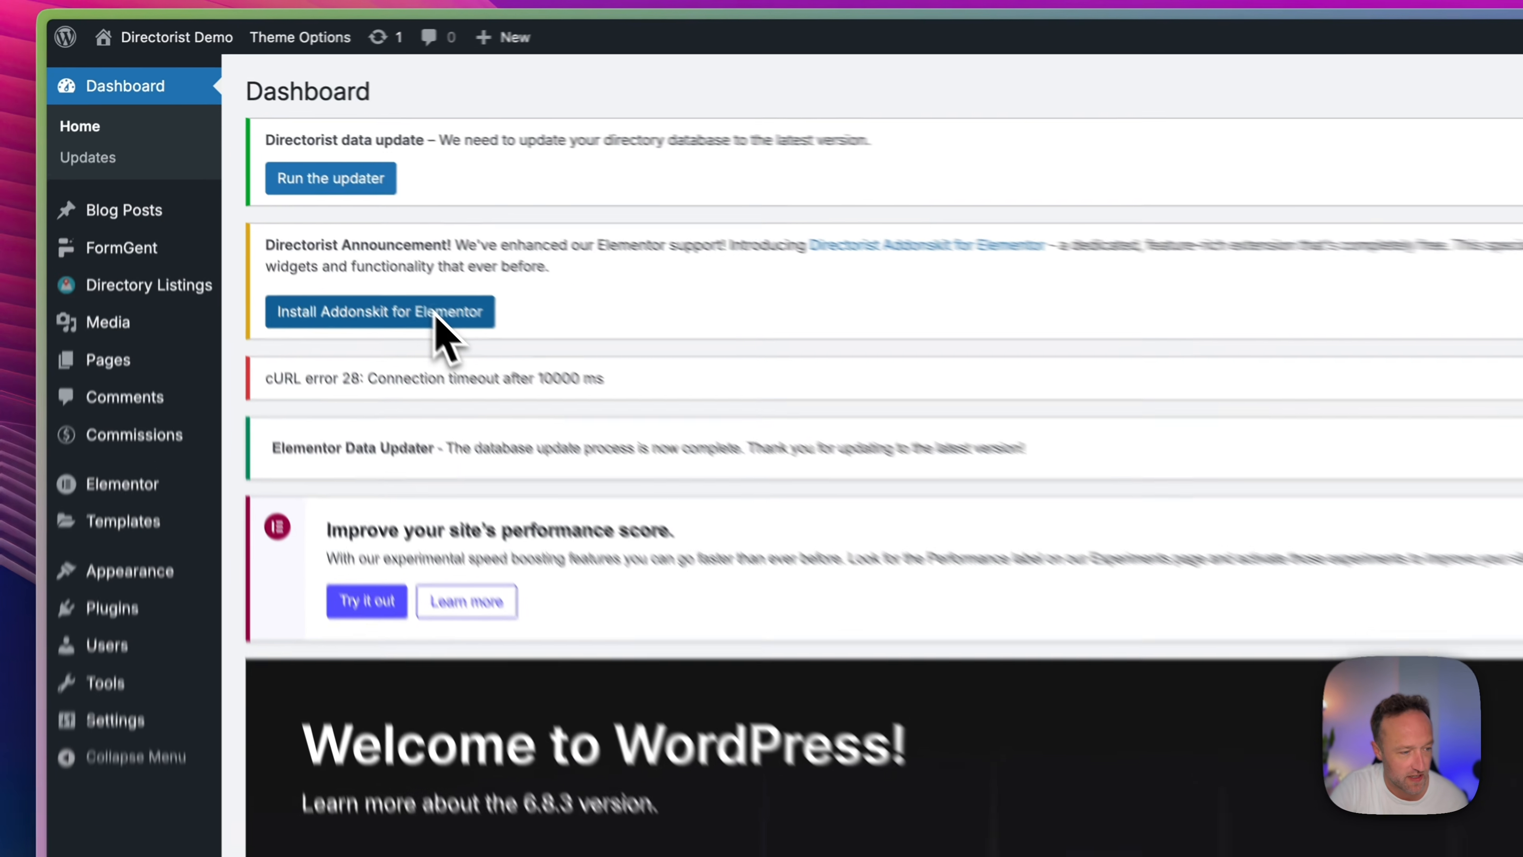
click(359, 248)
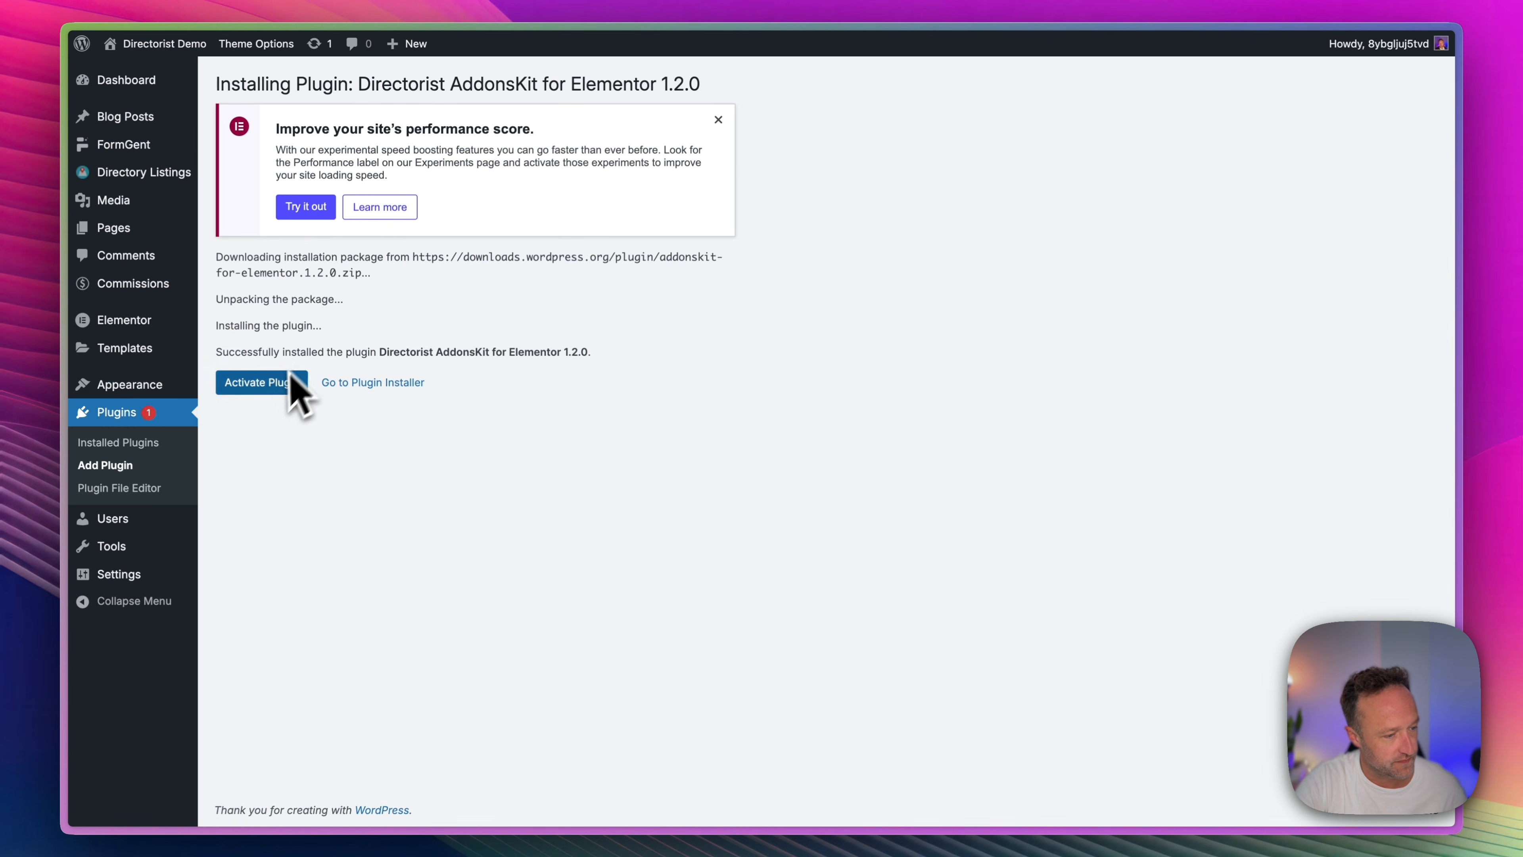
click(277, 384)
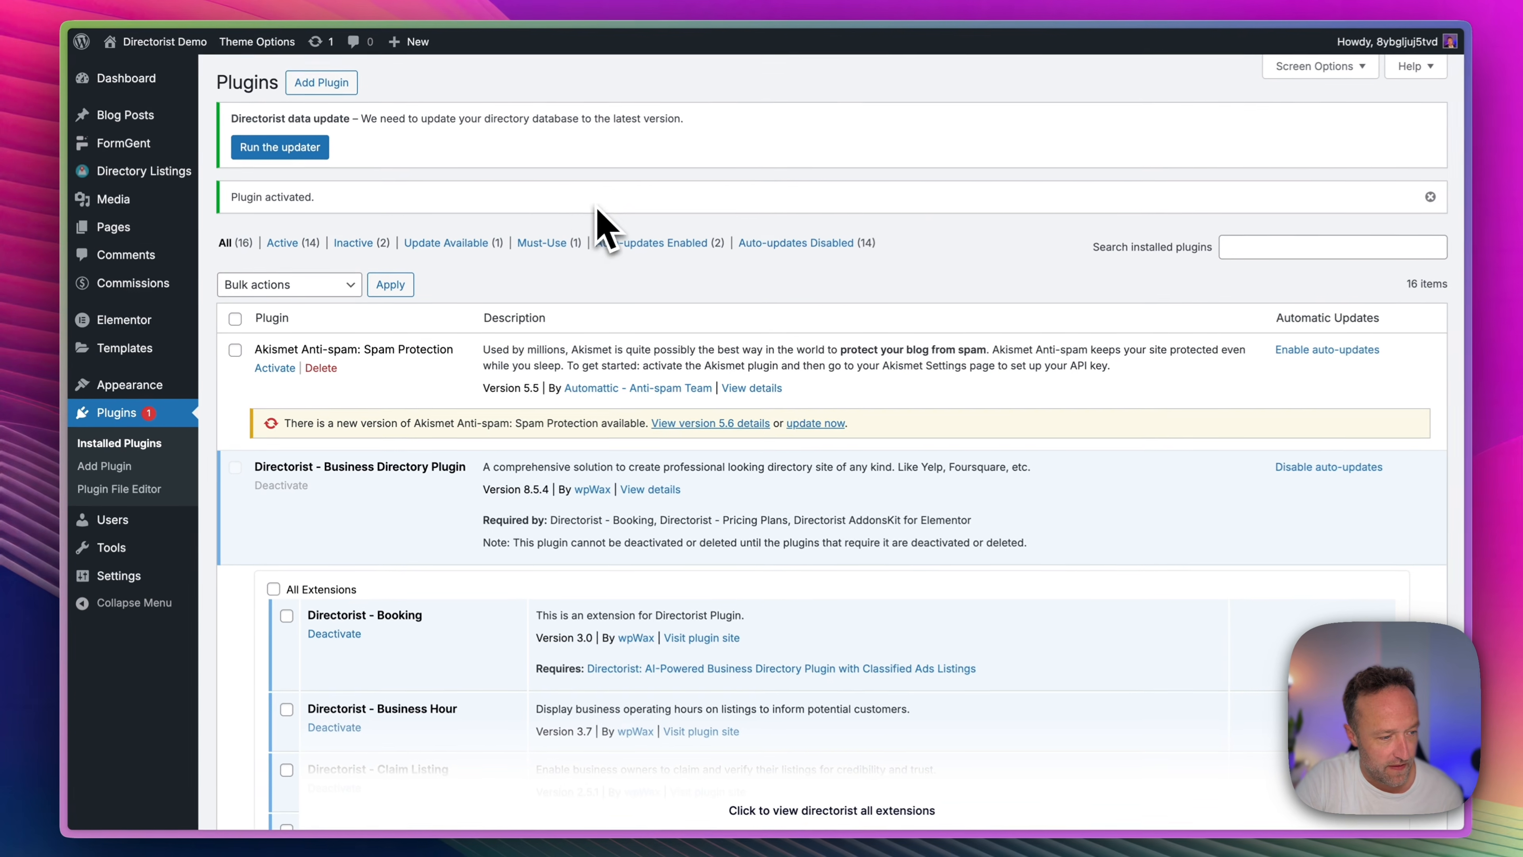
click(297, 153)
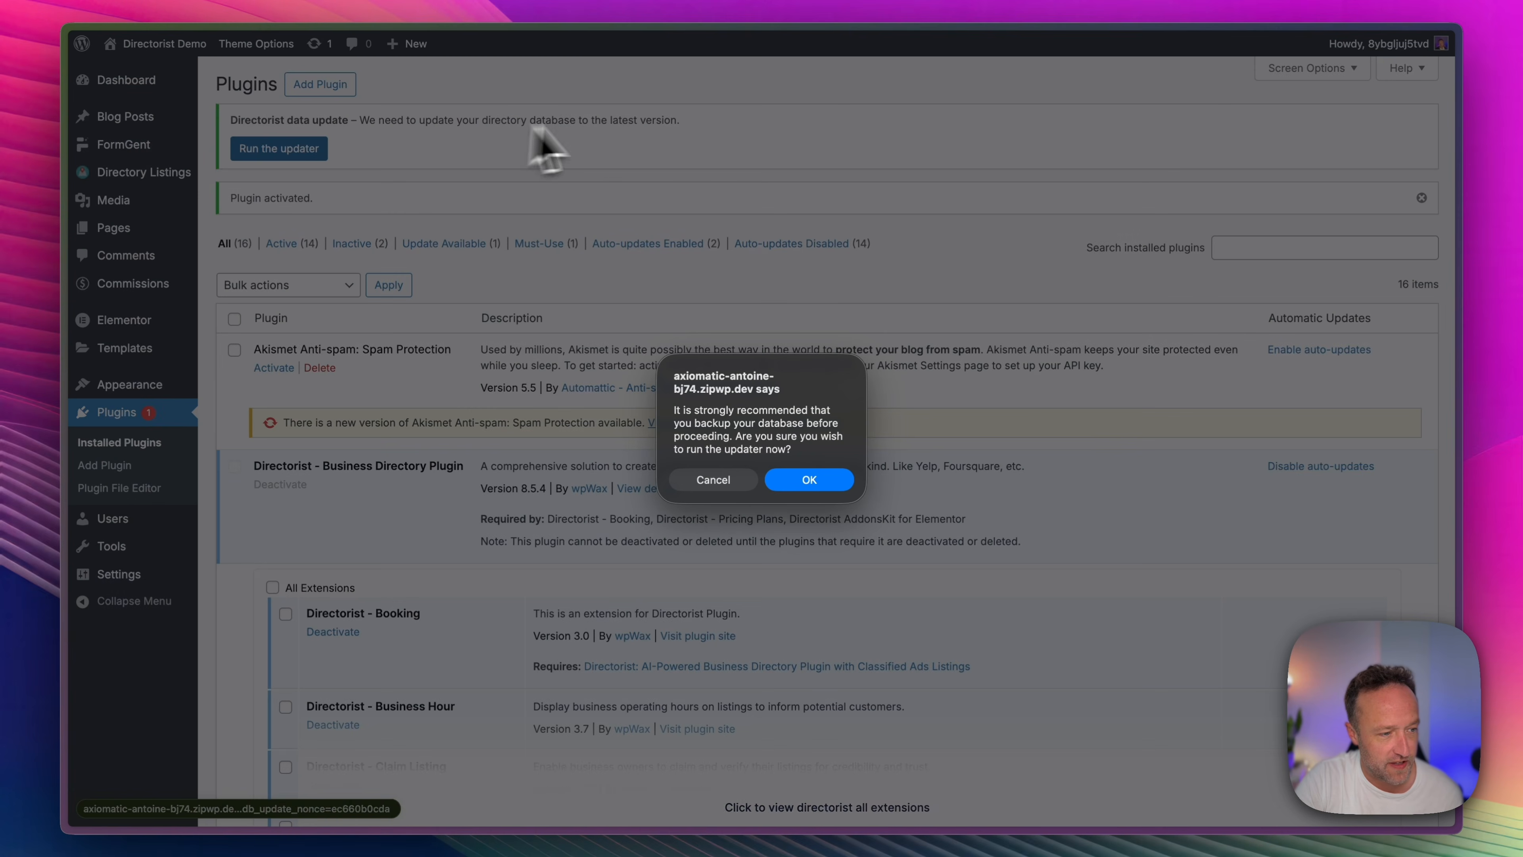
click(809, 480)
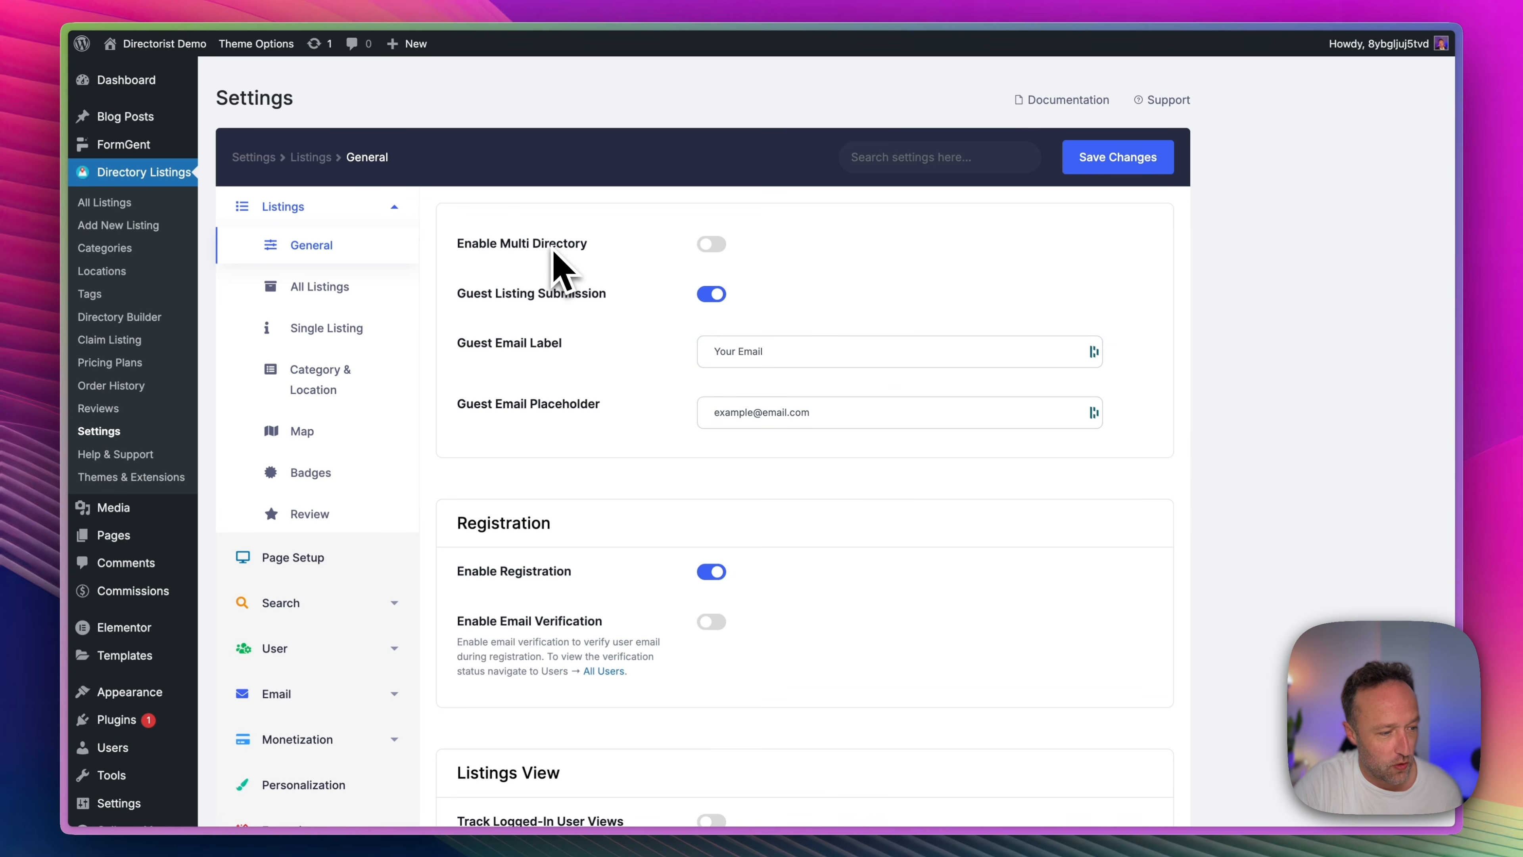
Examine the General listing settings, covering multi directory, guest submission, registration, view tracking, currency, renewal, expired listings and taxonomy archive.
scroll(562, 270, down, 3)
scroll(562, 270, up, 2)
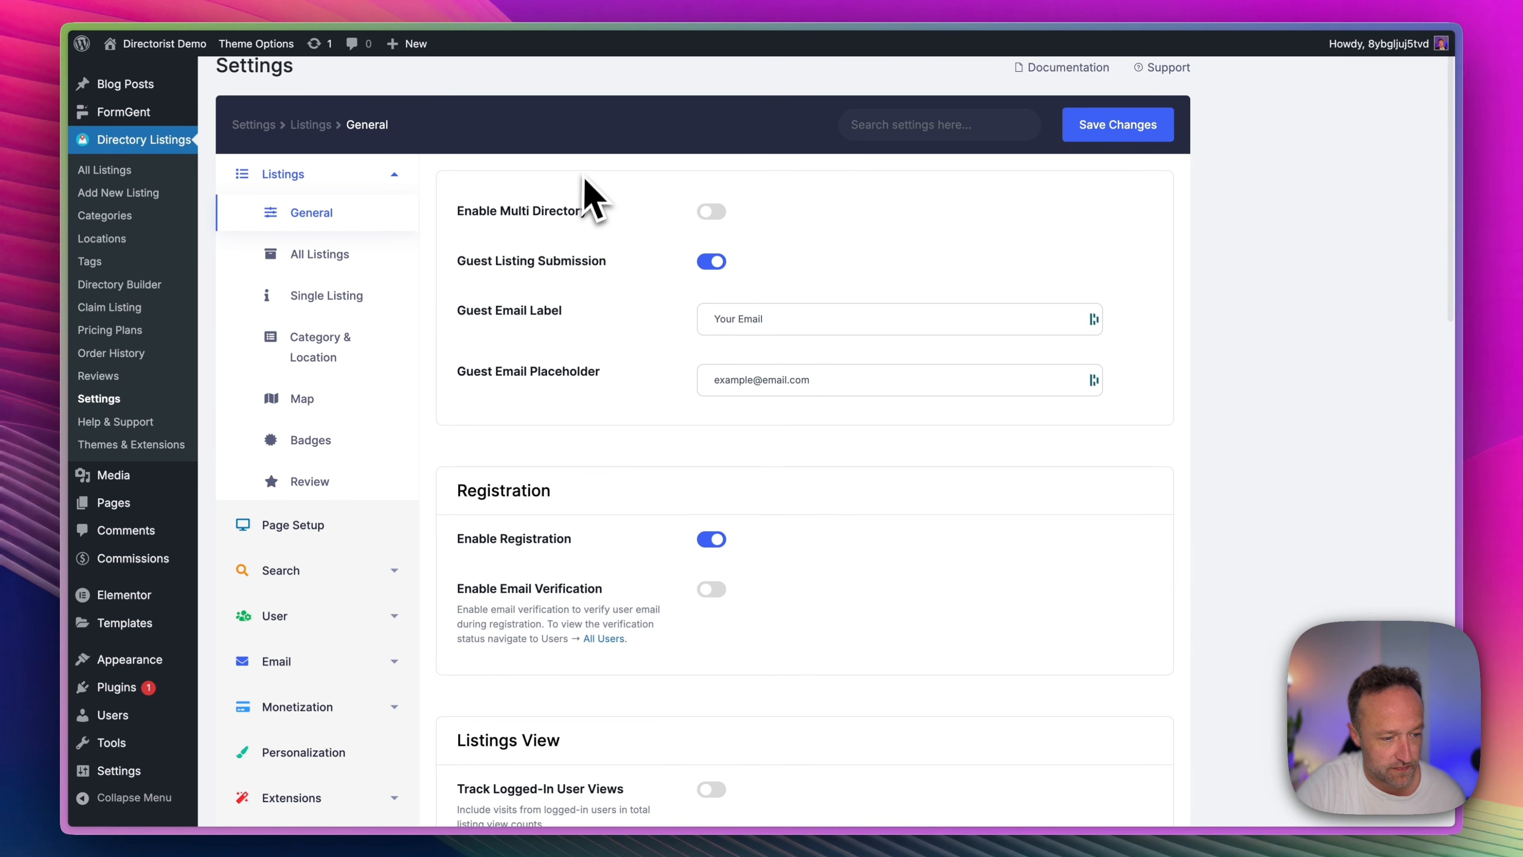
scroll(585, 198, up, 1)
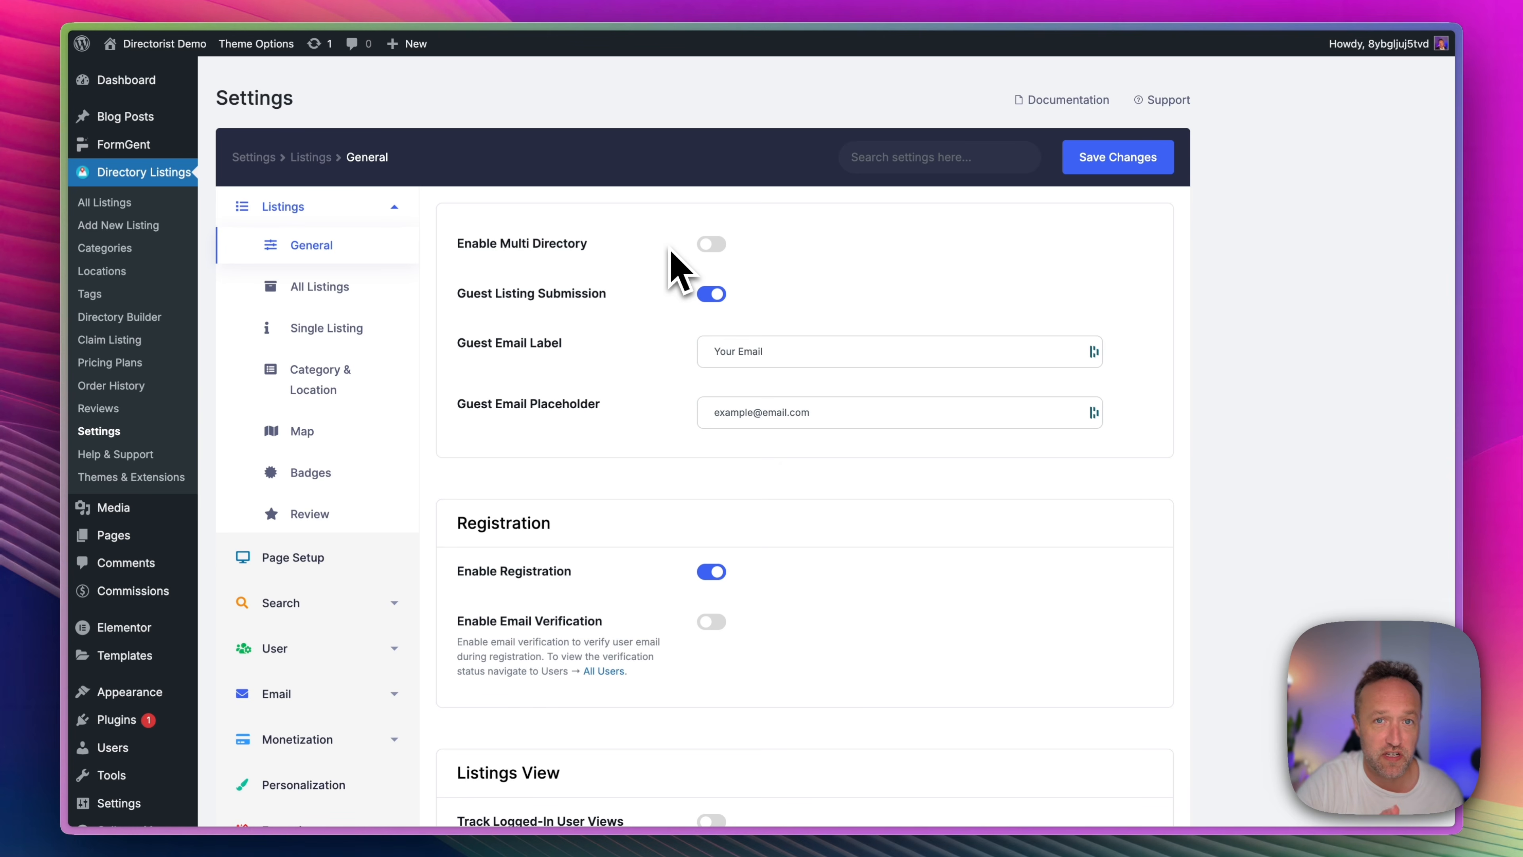
scroll(681, 270, down, 1)
scroll(681, 270, up, 1)
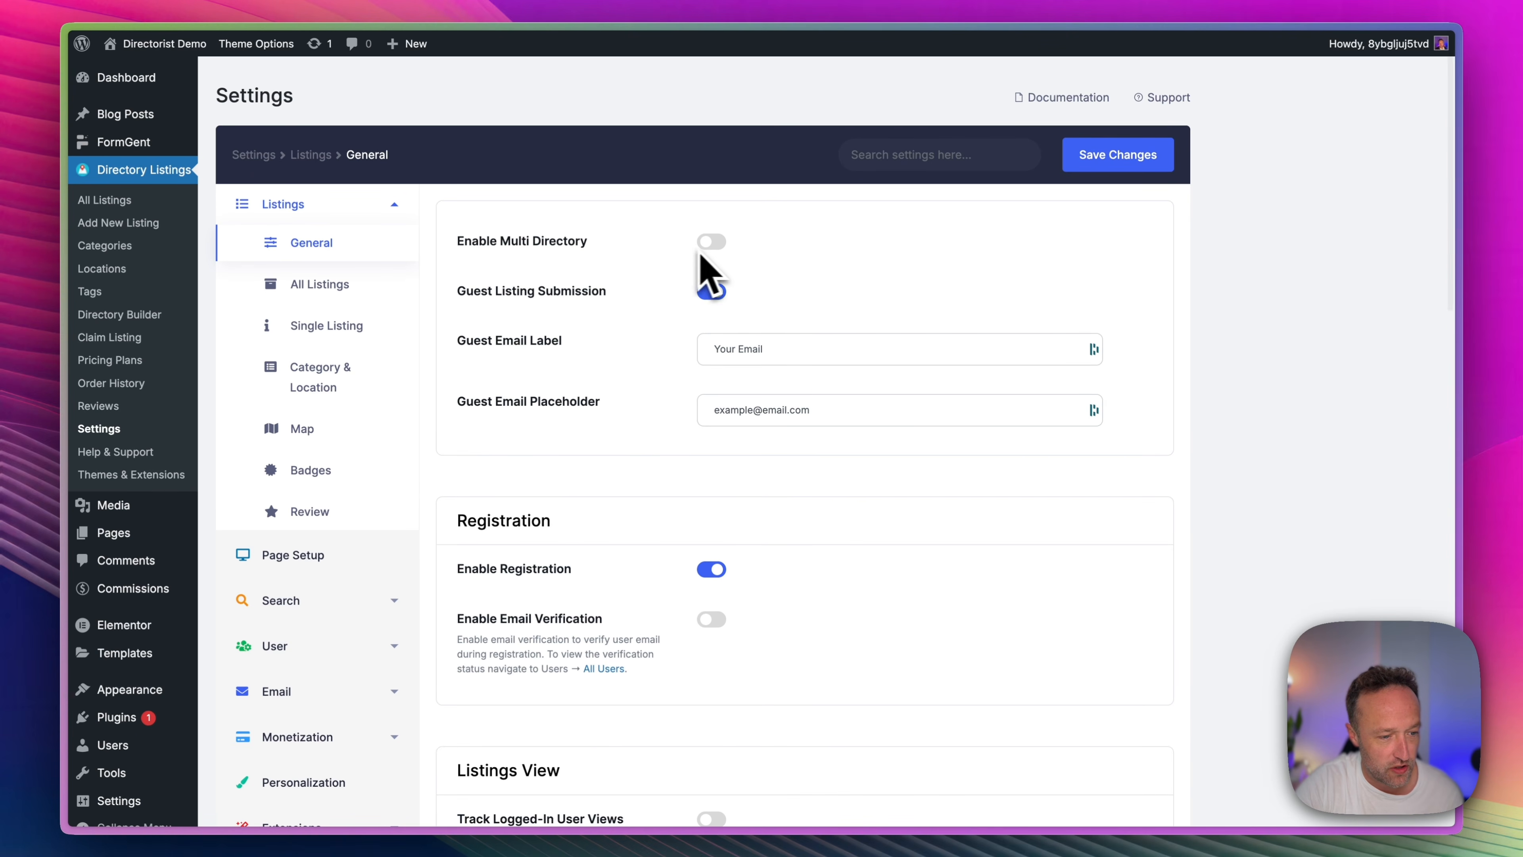
scroll(642, 307, down, 1)
scroll(642, 307, down, 5)
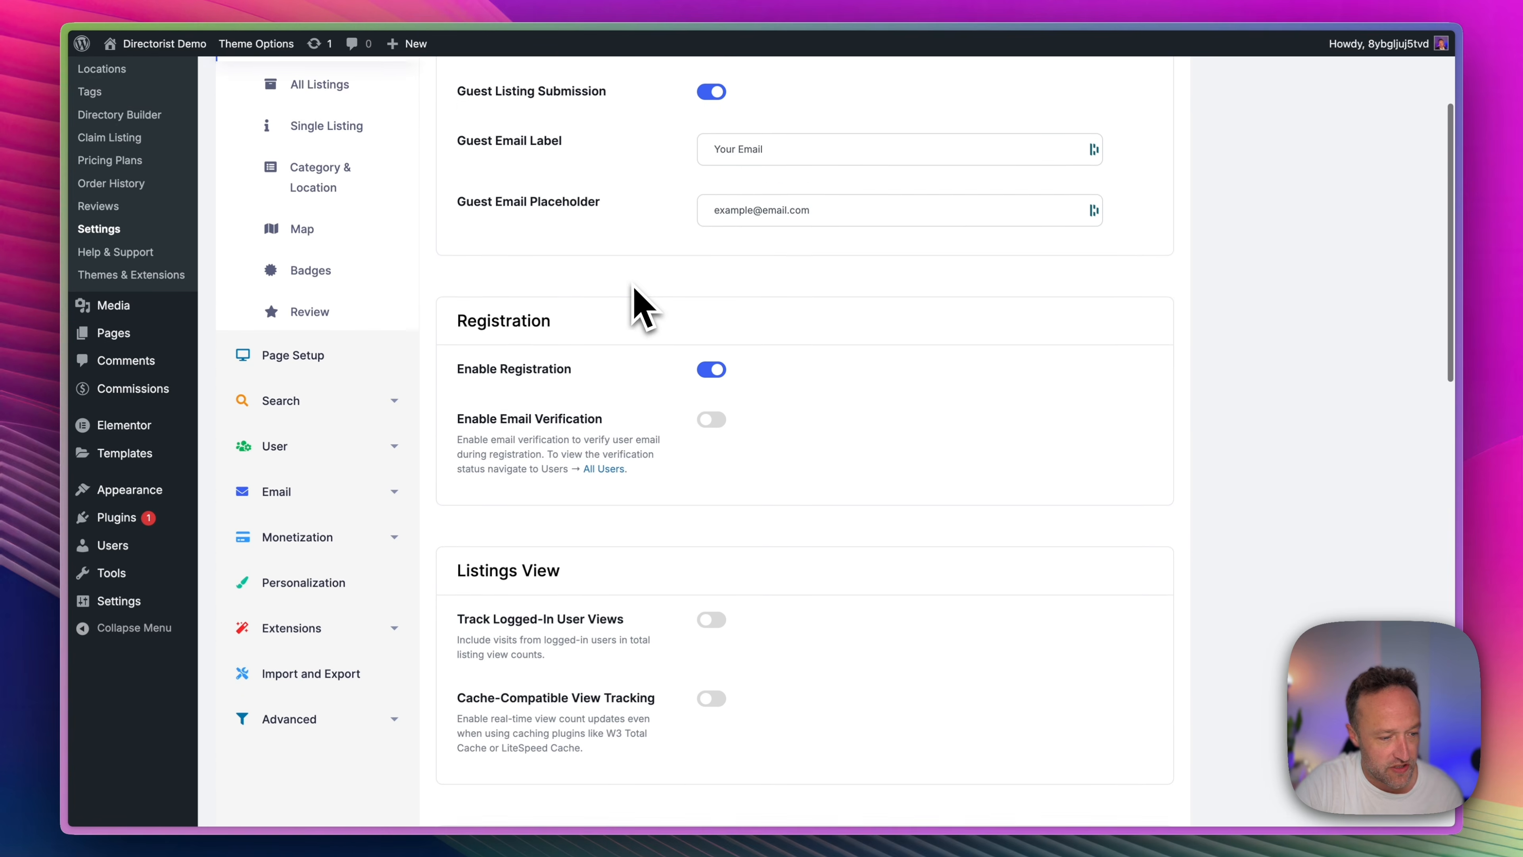
scroll(779, 258, down, 1)
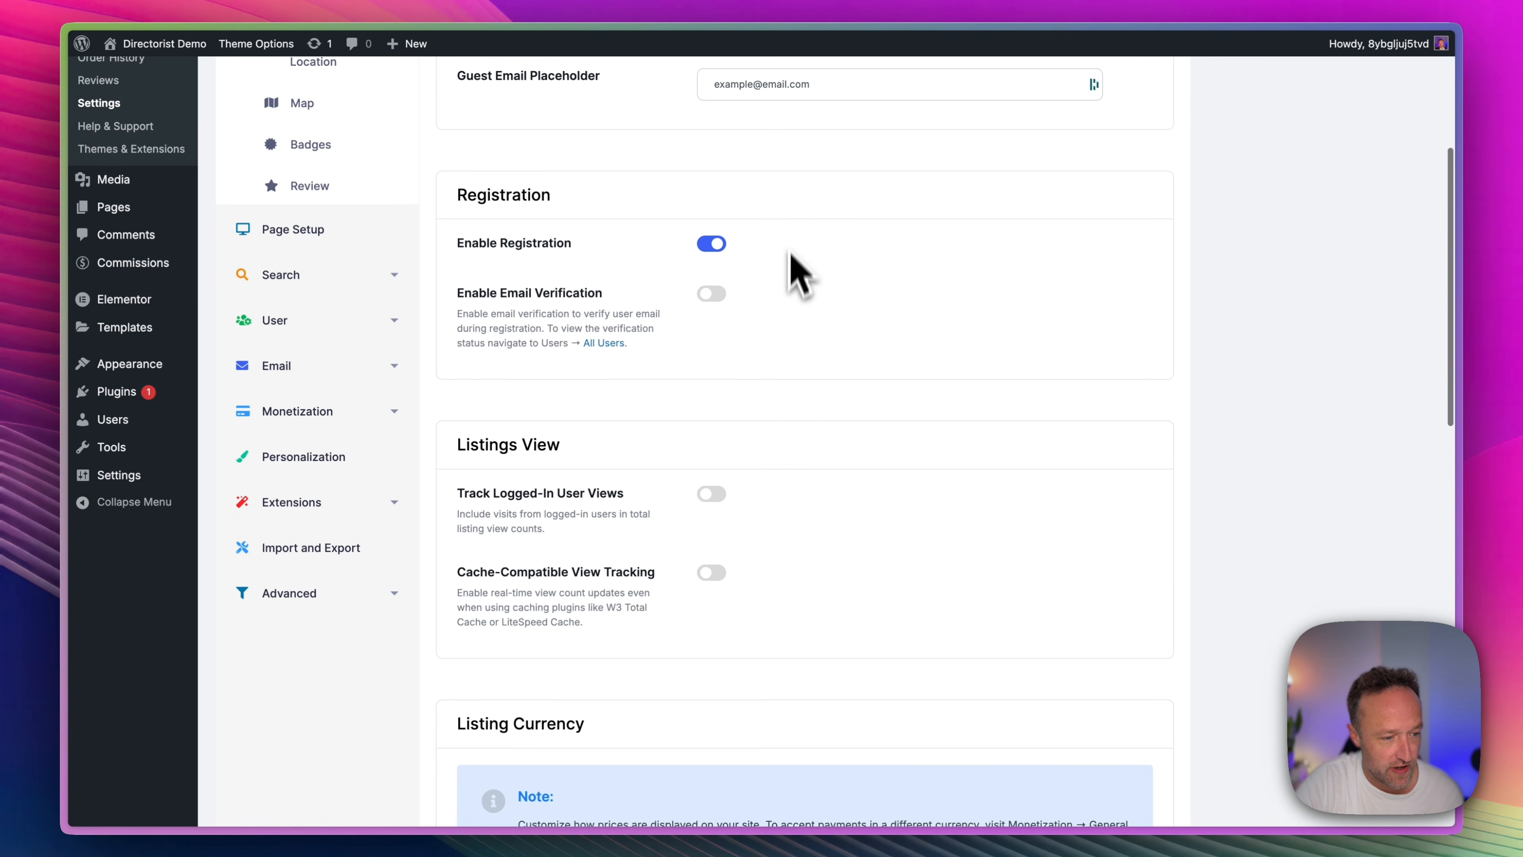
scroll(792, 299, down, 4)
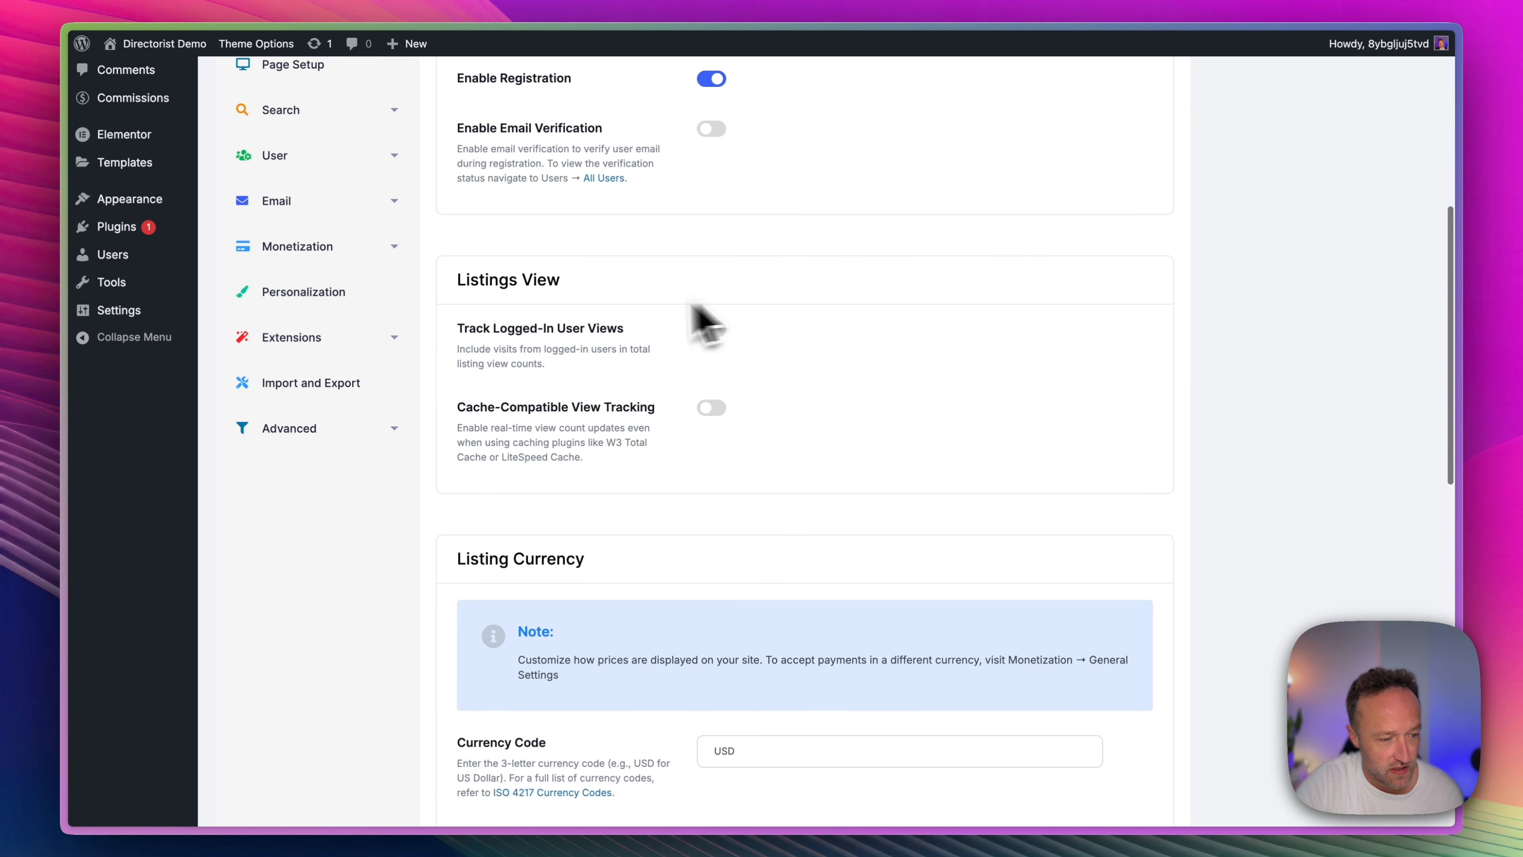
scroll(826, 266, down, 1)
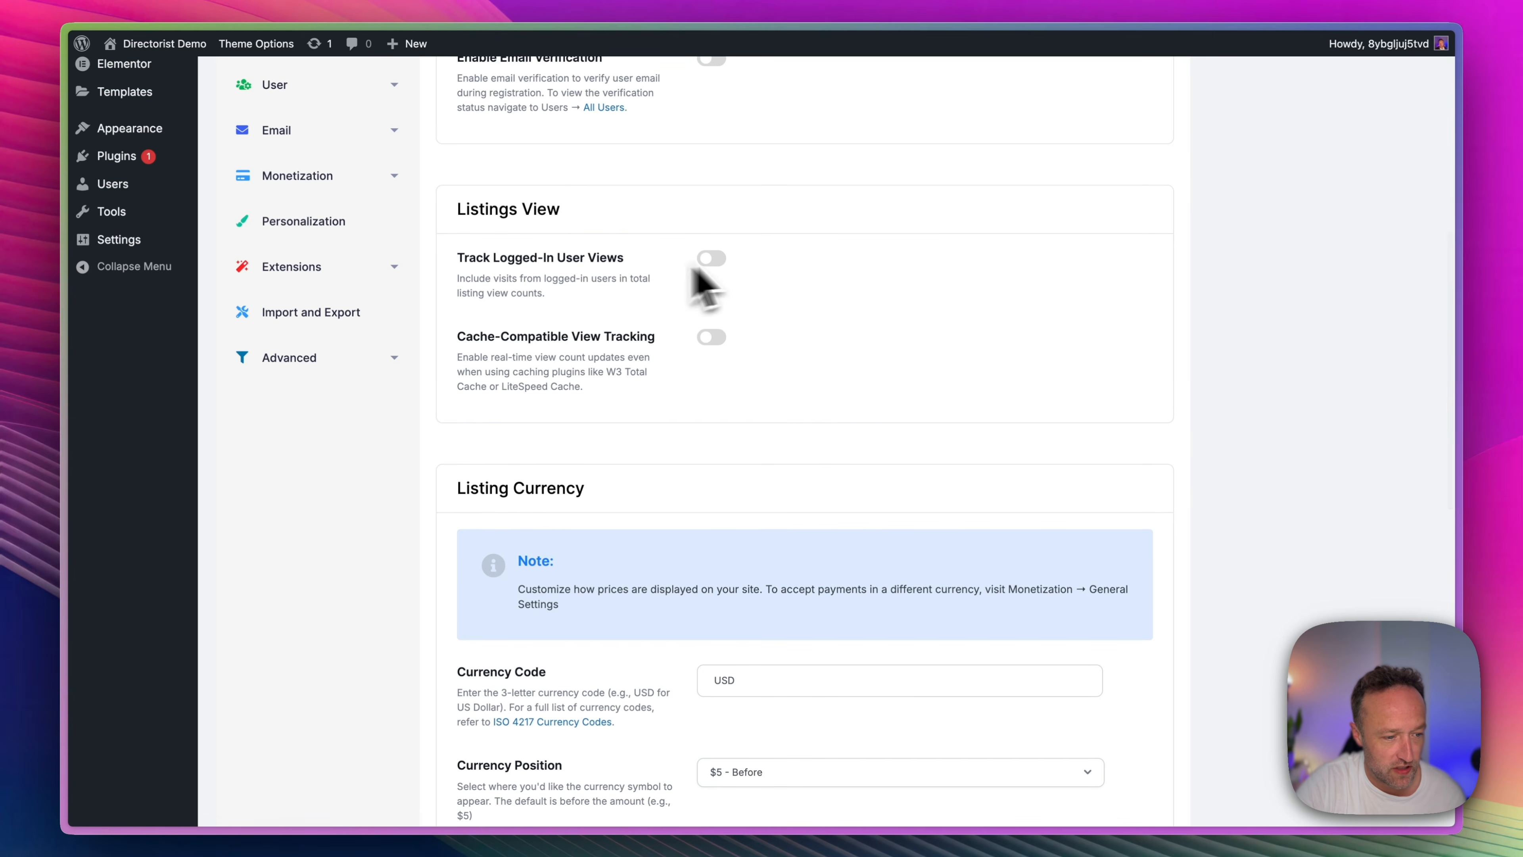
scroll(775, 265, down, 6)
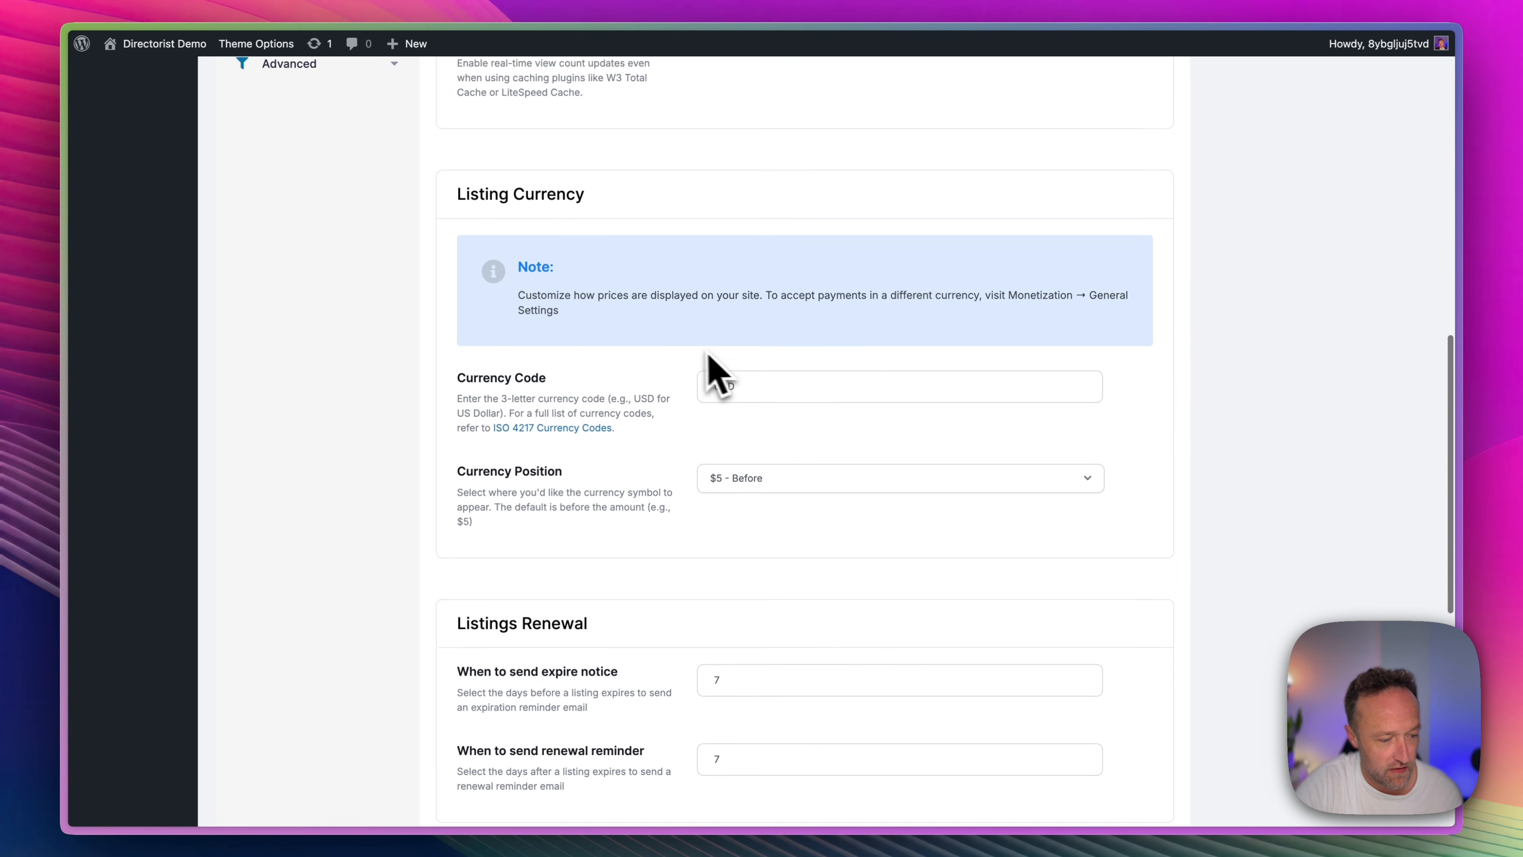
scroll(717, 366, down, 12)
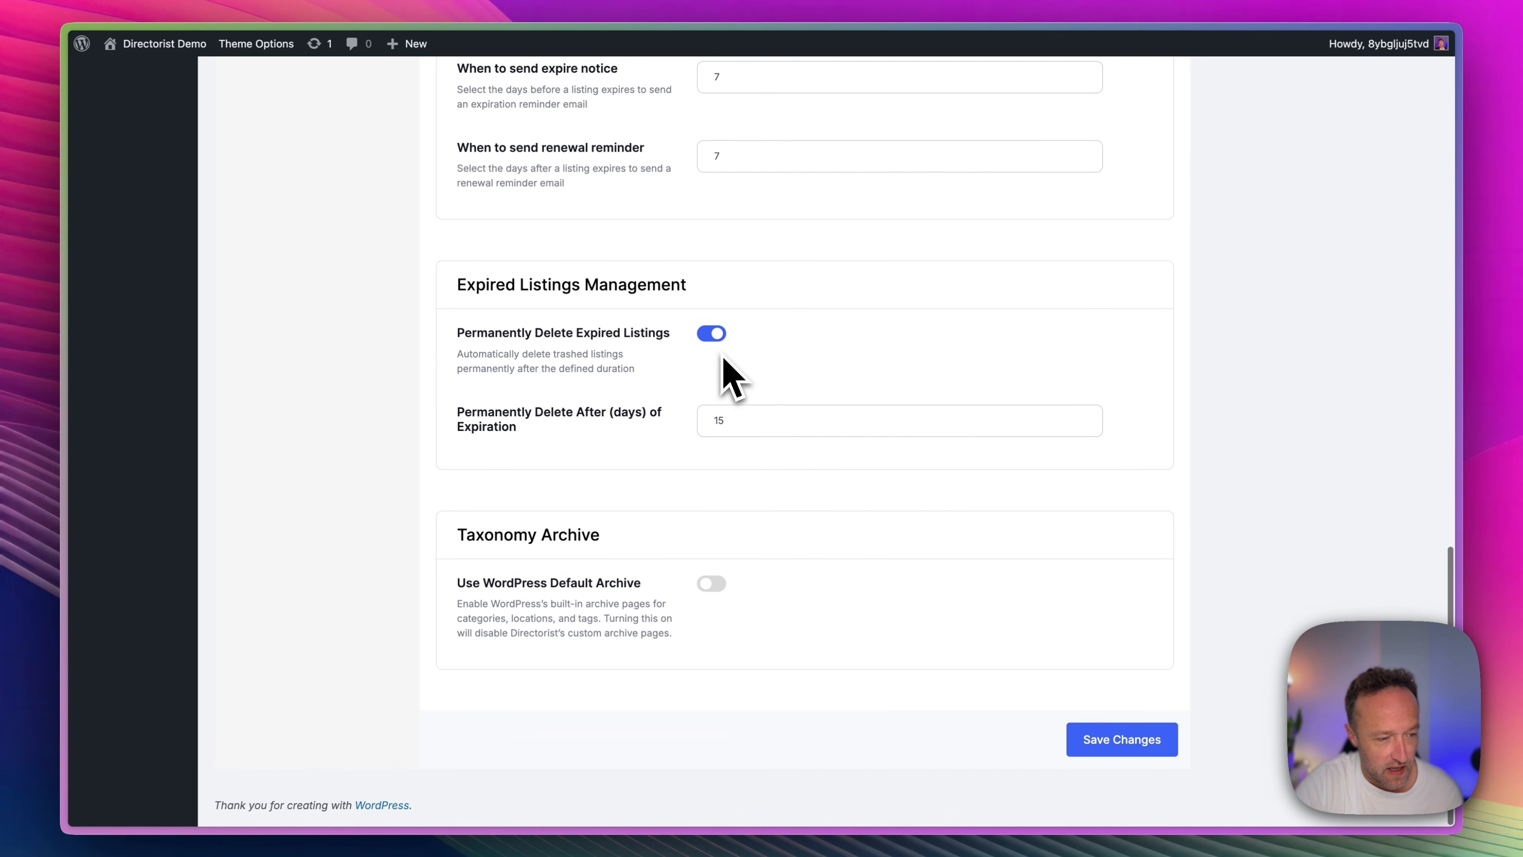
scroll(726, 361, up, 5)
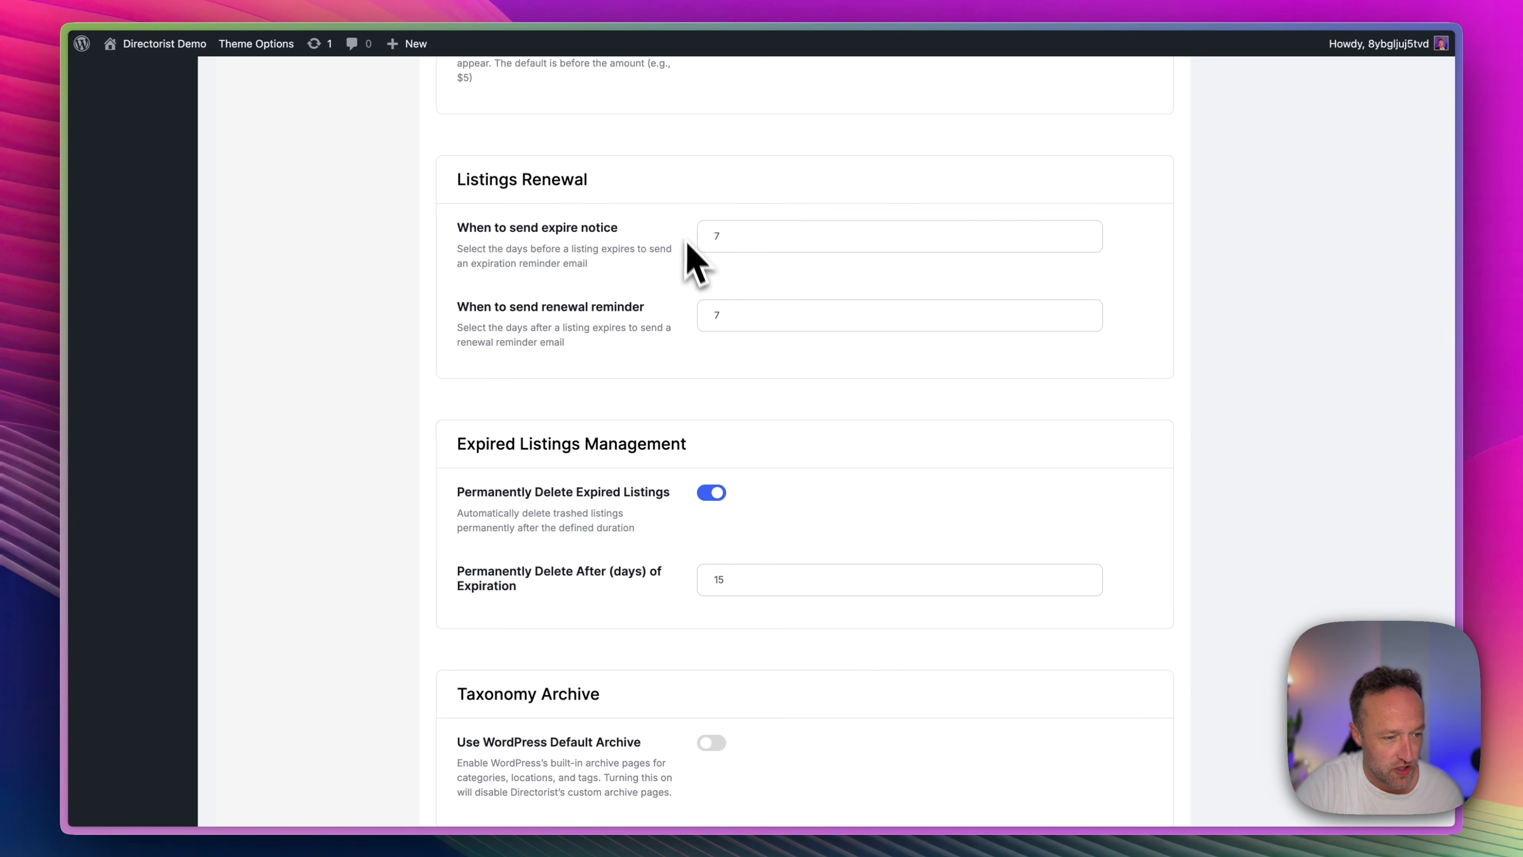
scroll(711, 239, down, 4)
scroll(710, 238, up, 20)
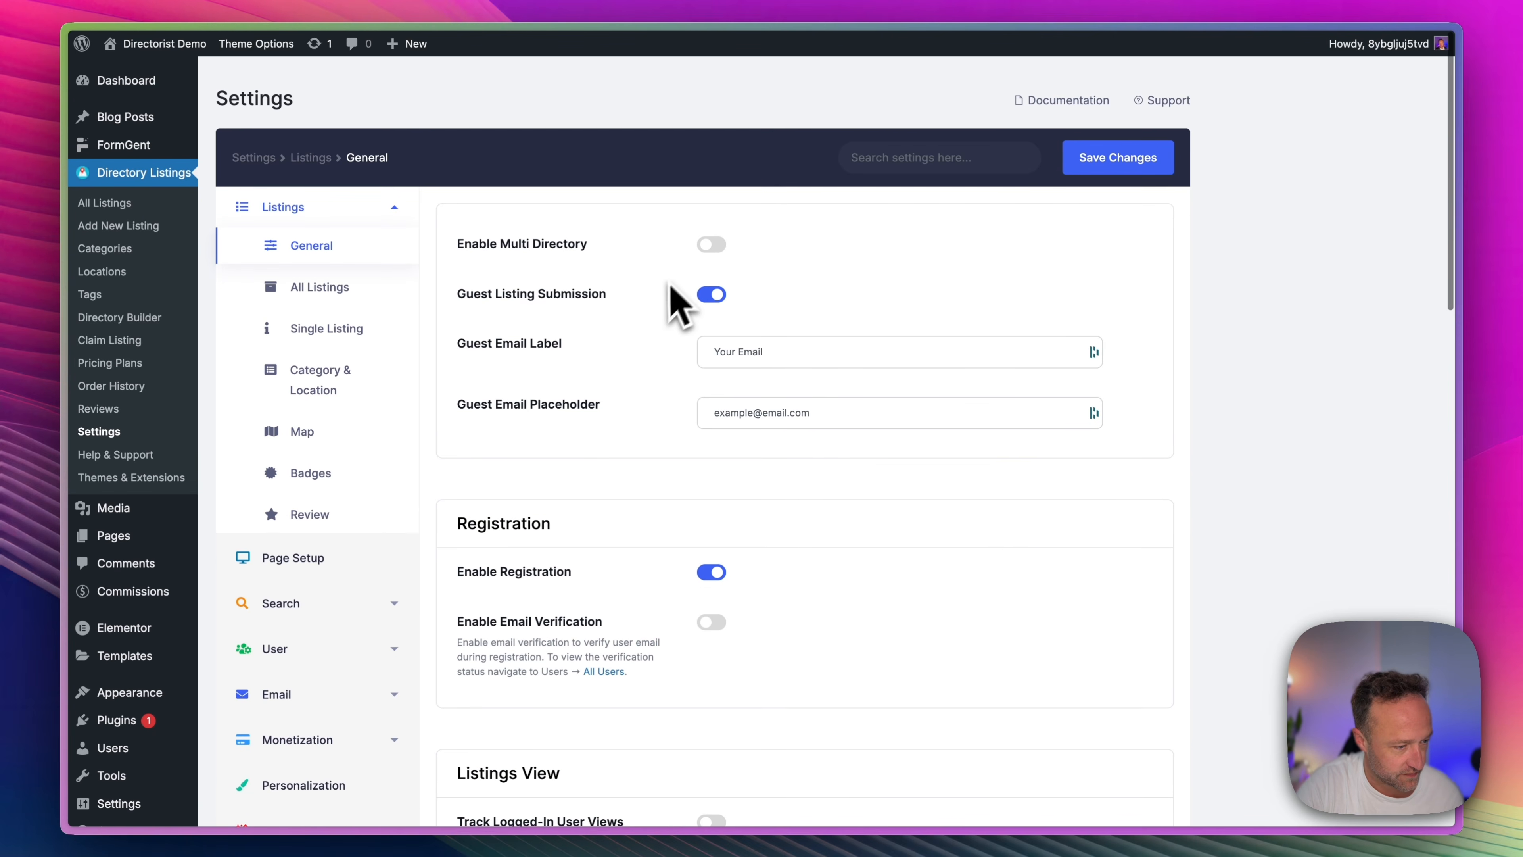
Examine the All Listings settings, covering layout and search, header, view types, sort options and preview image.
click(338, 293)
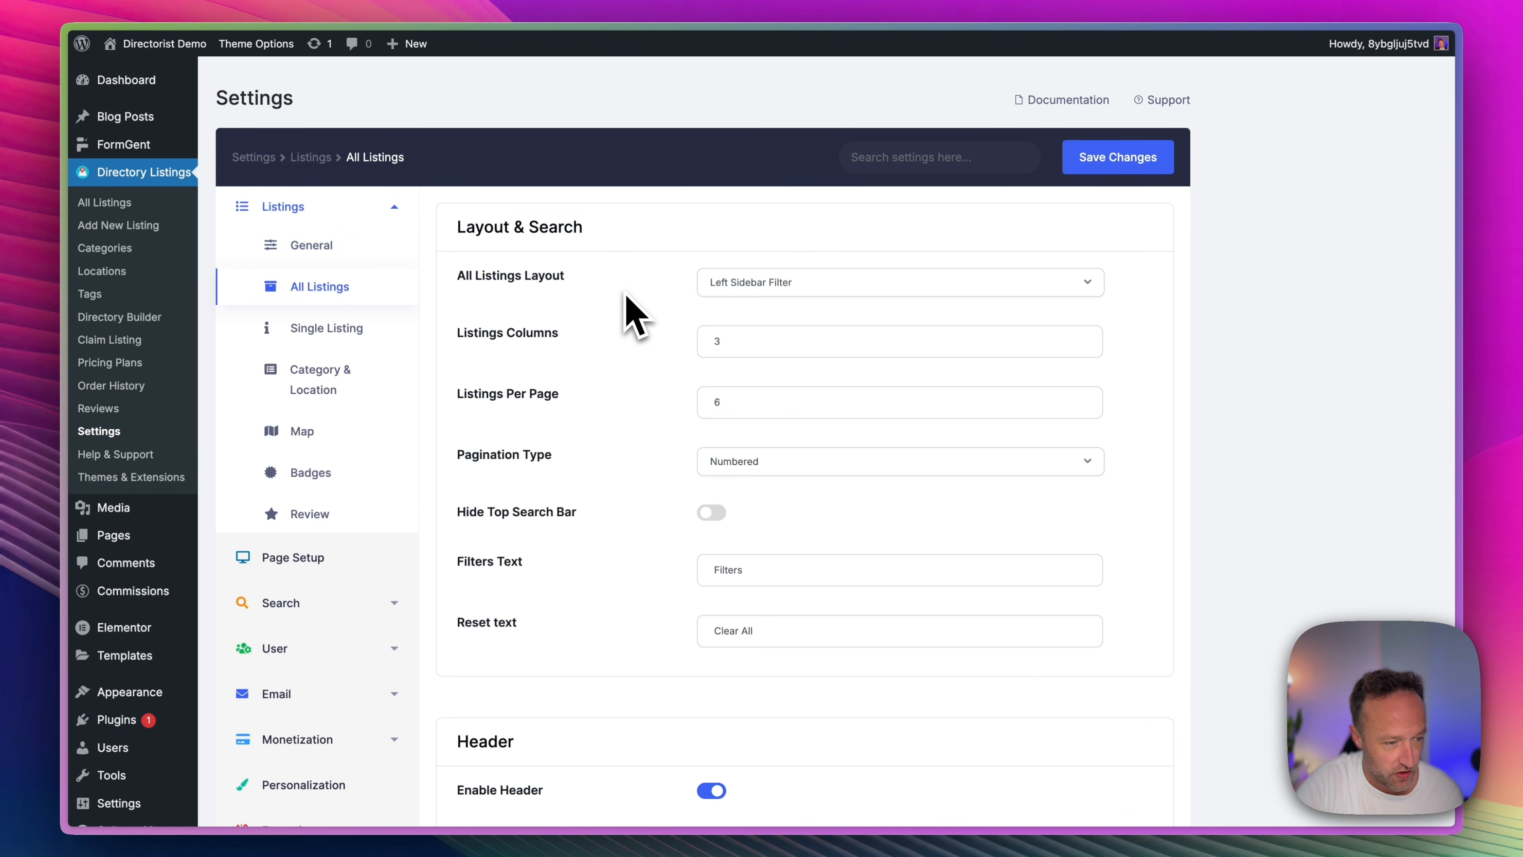
scroll(630, 313, down, 3)
scroll(630, 313, up, 3)
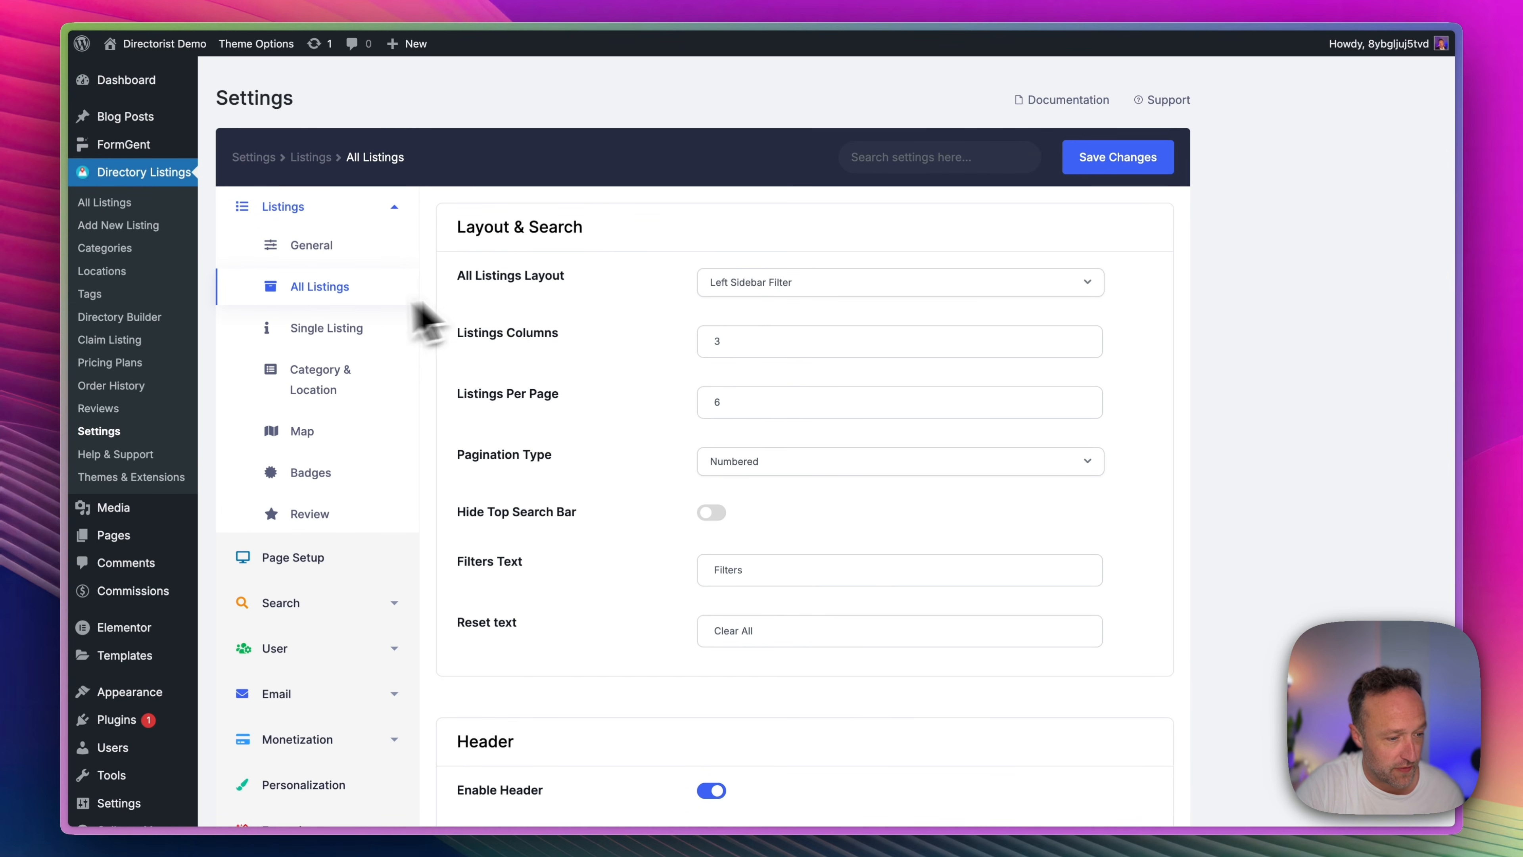
scroll(619, 289, down, 3)
scroll(774, 267, up, 3)
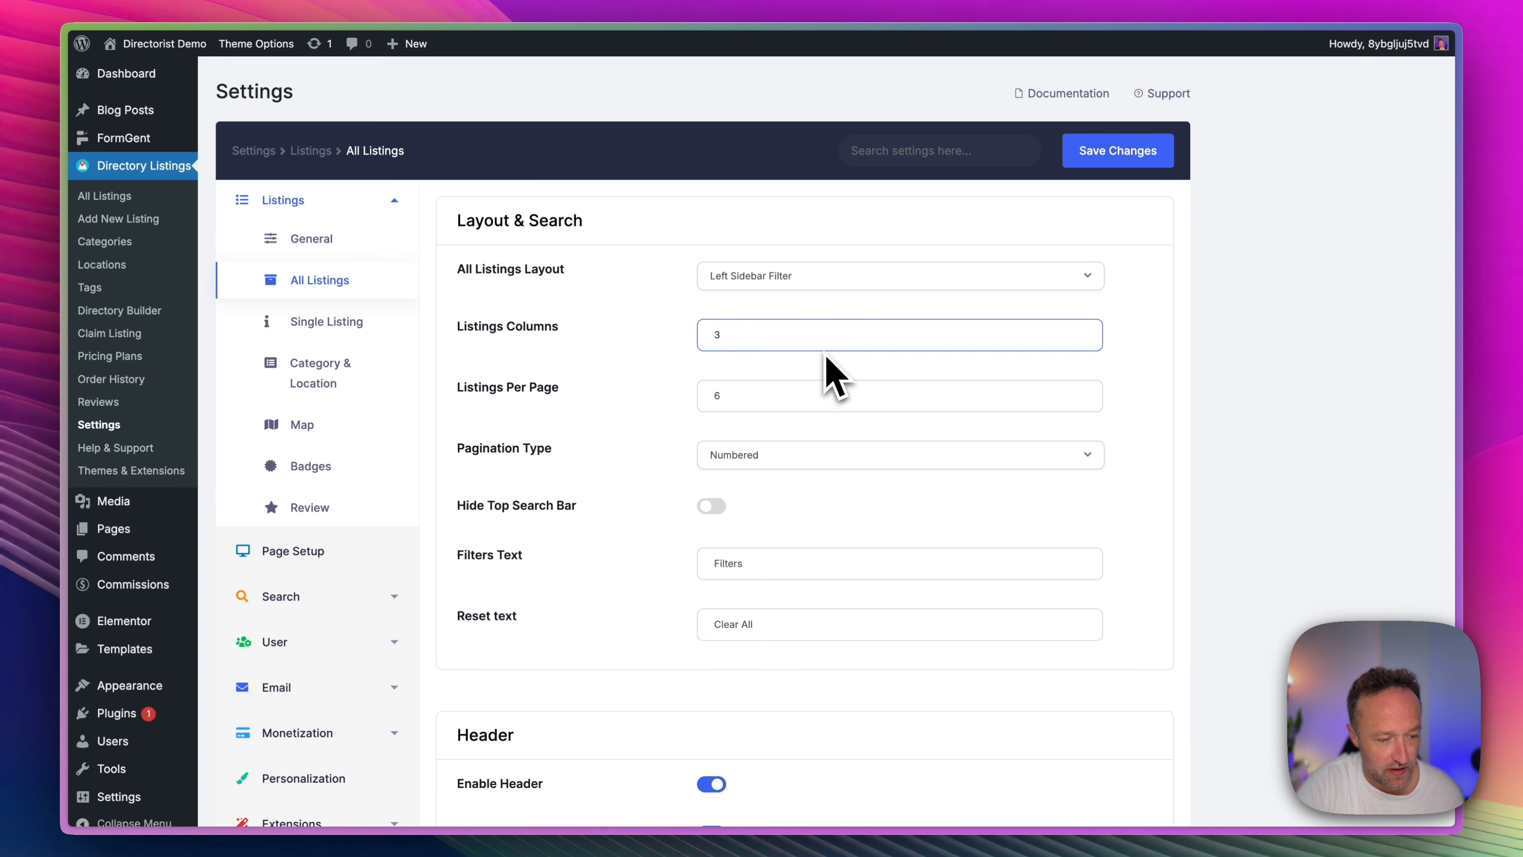
scroll(774, 420, down, 8)
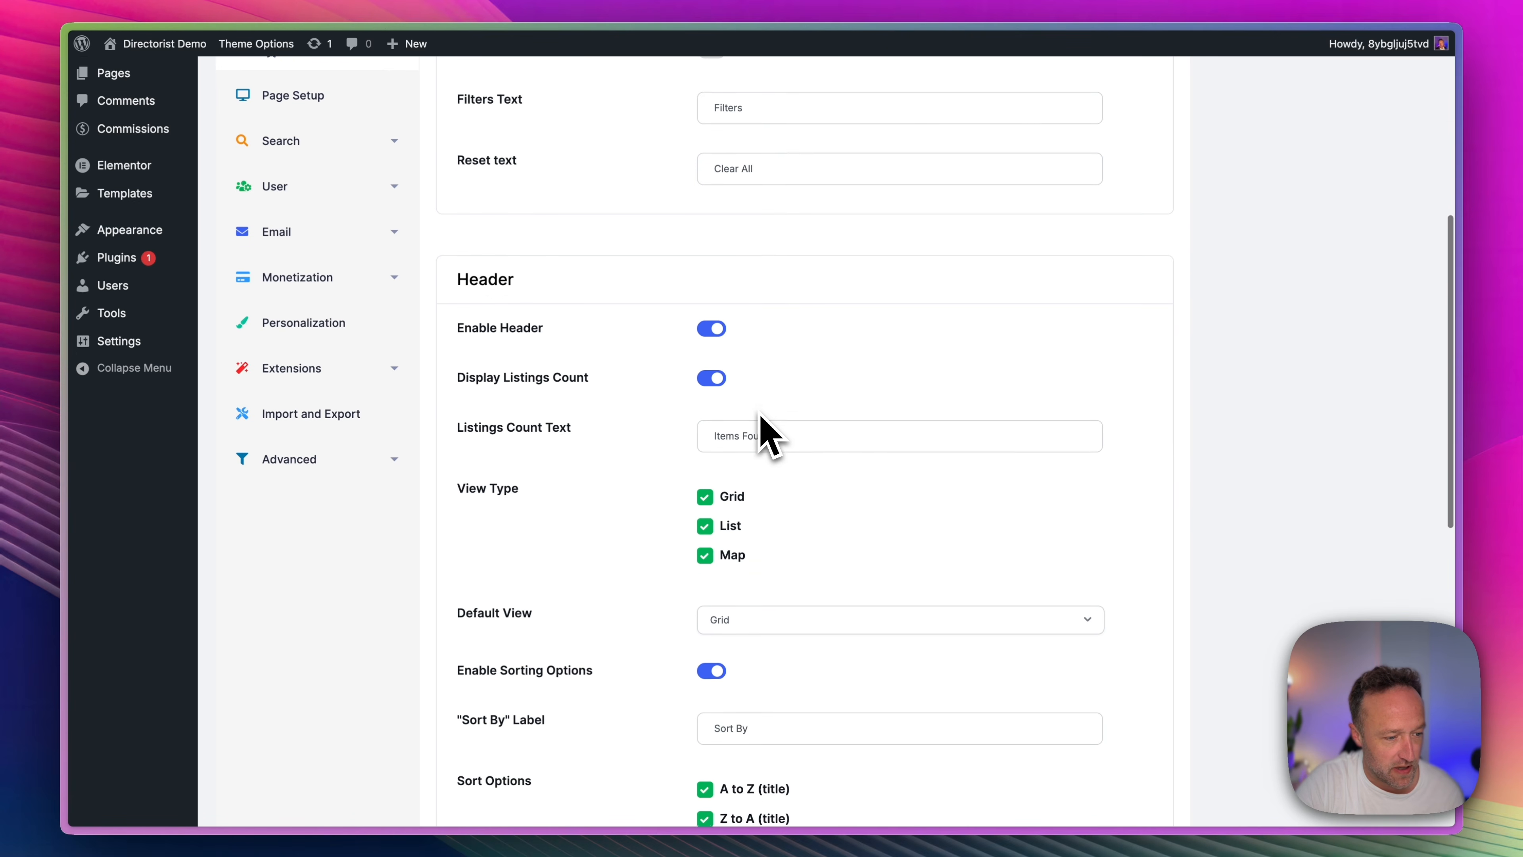
scroll(762, 420, down, 5)
scroll(782, 299, up, 2)
scroll(781, 299, down, 6)
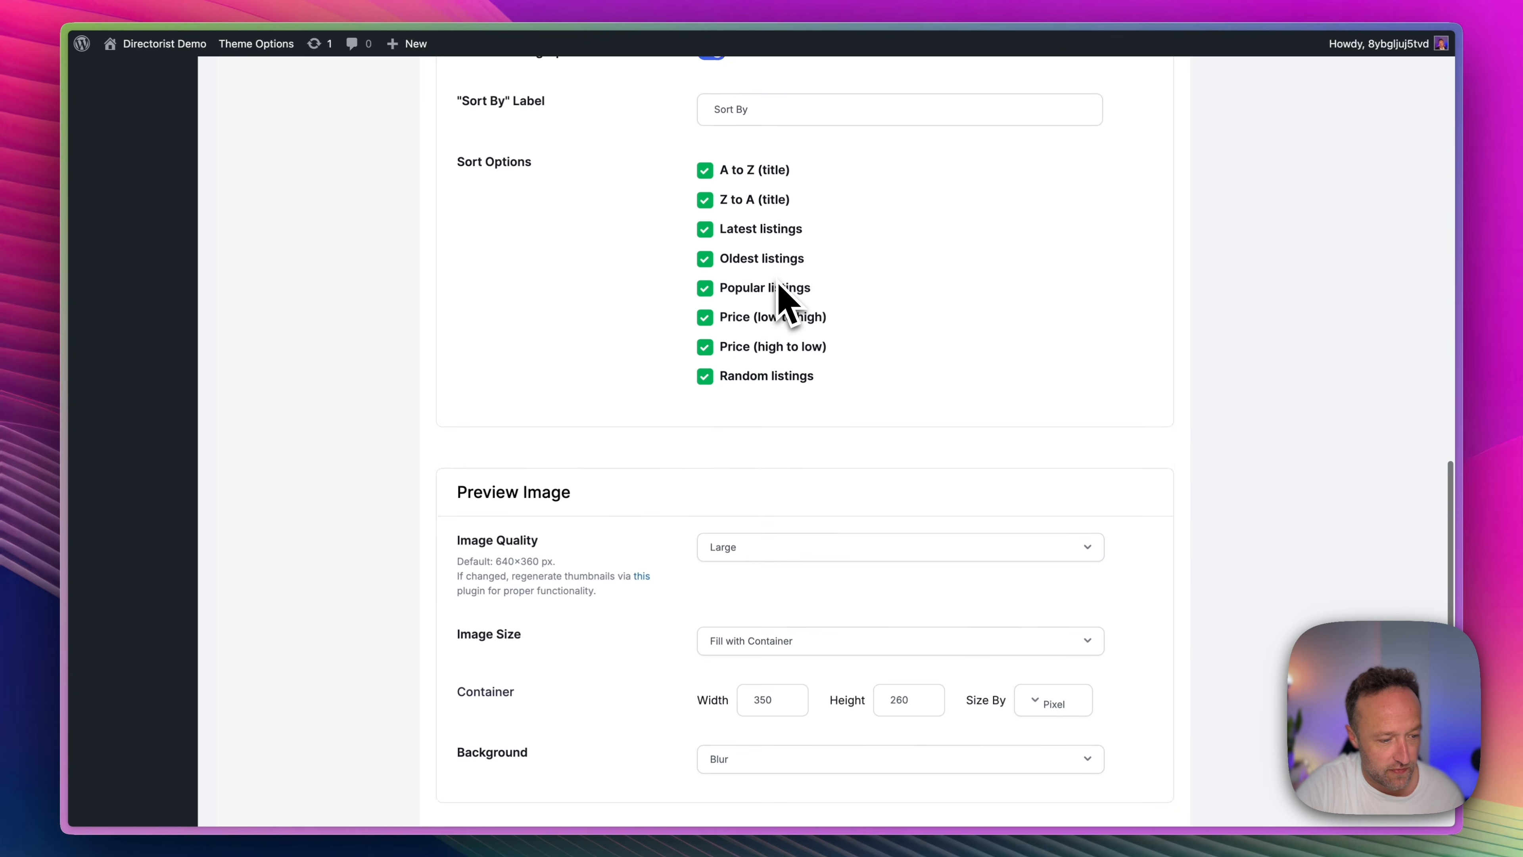
scroll(782, 299, down, 3)
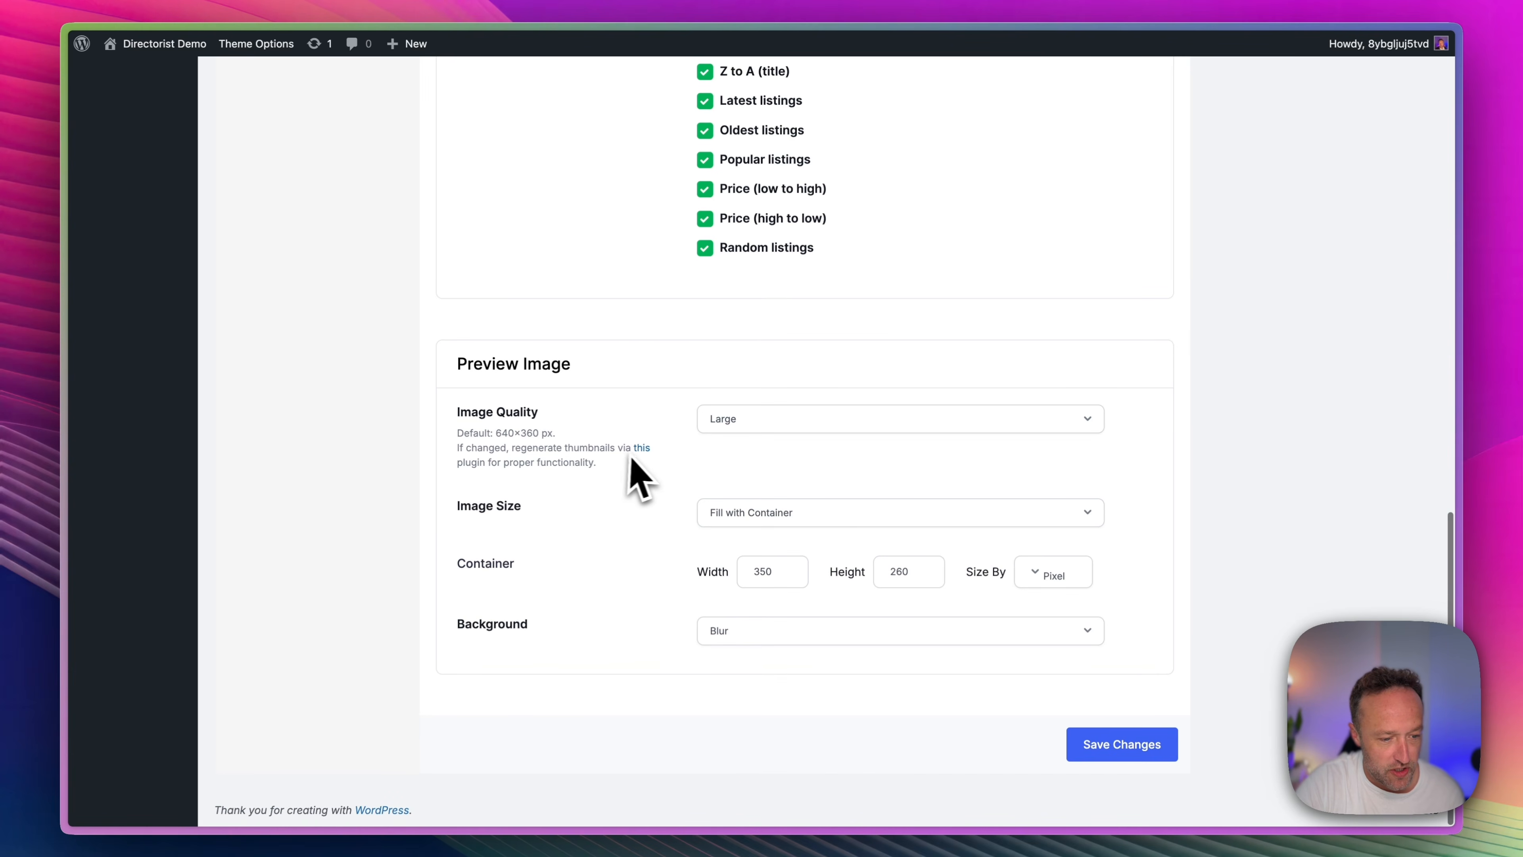
scroll(642, 478, up, 20)
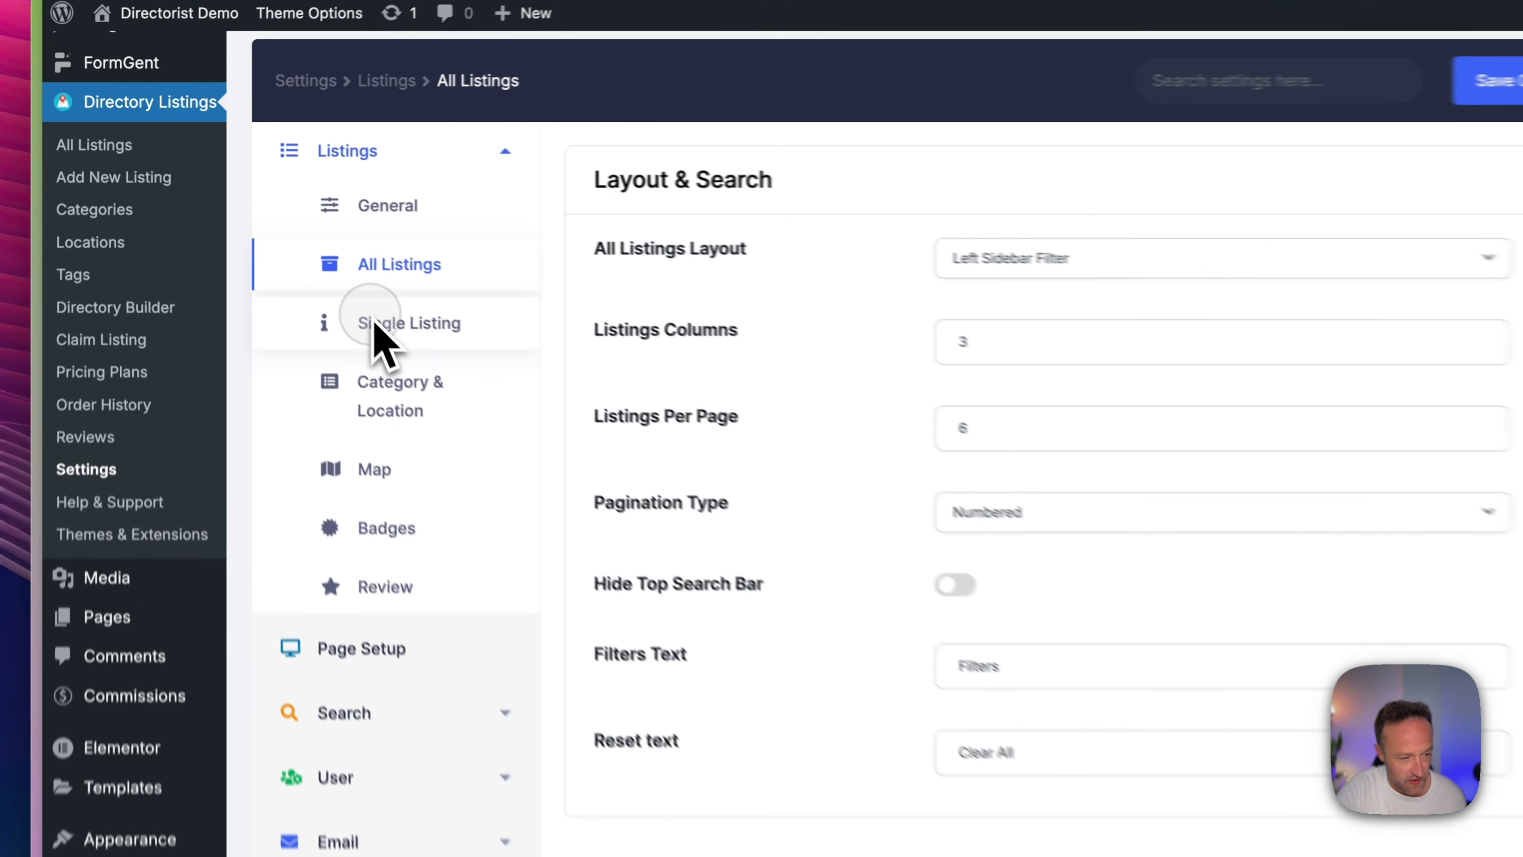
Examine the Single Listing settings, including template, permalink, submission confirmations and slider image.
click(306, 262)
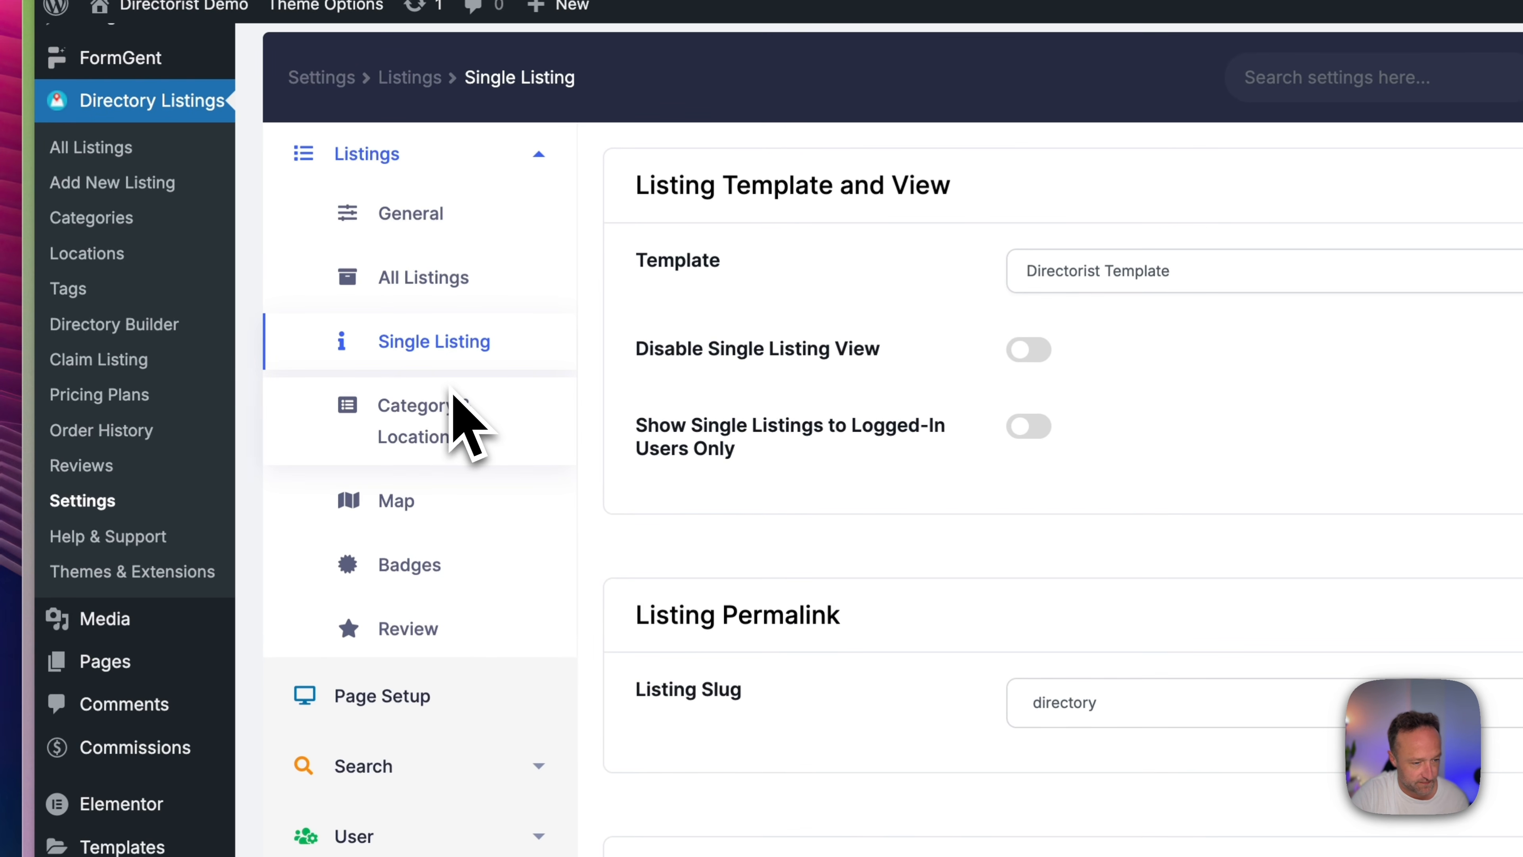
scroll(570, 362, down, 15)
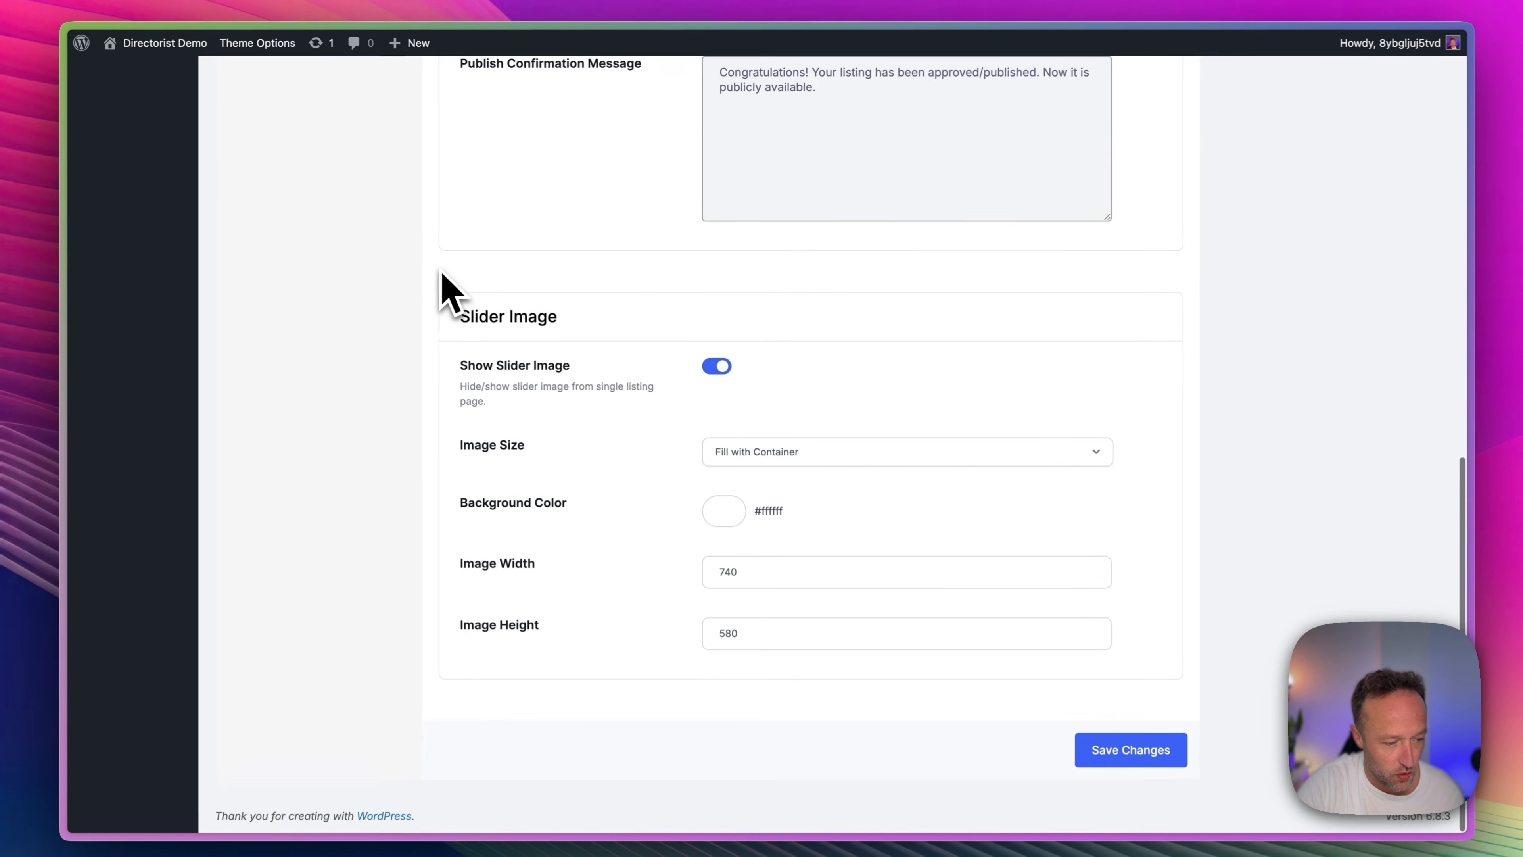
scroll(603, 350, up, 12)
scroll(447, 292, up, 3)
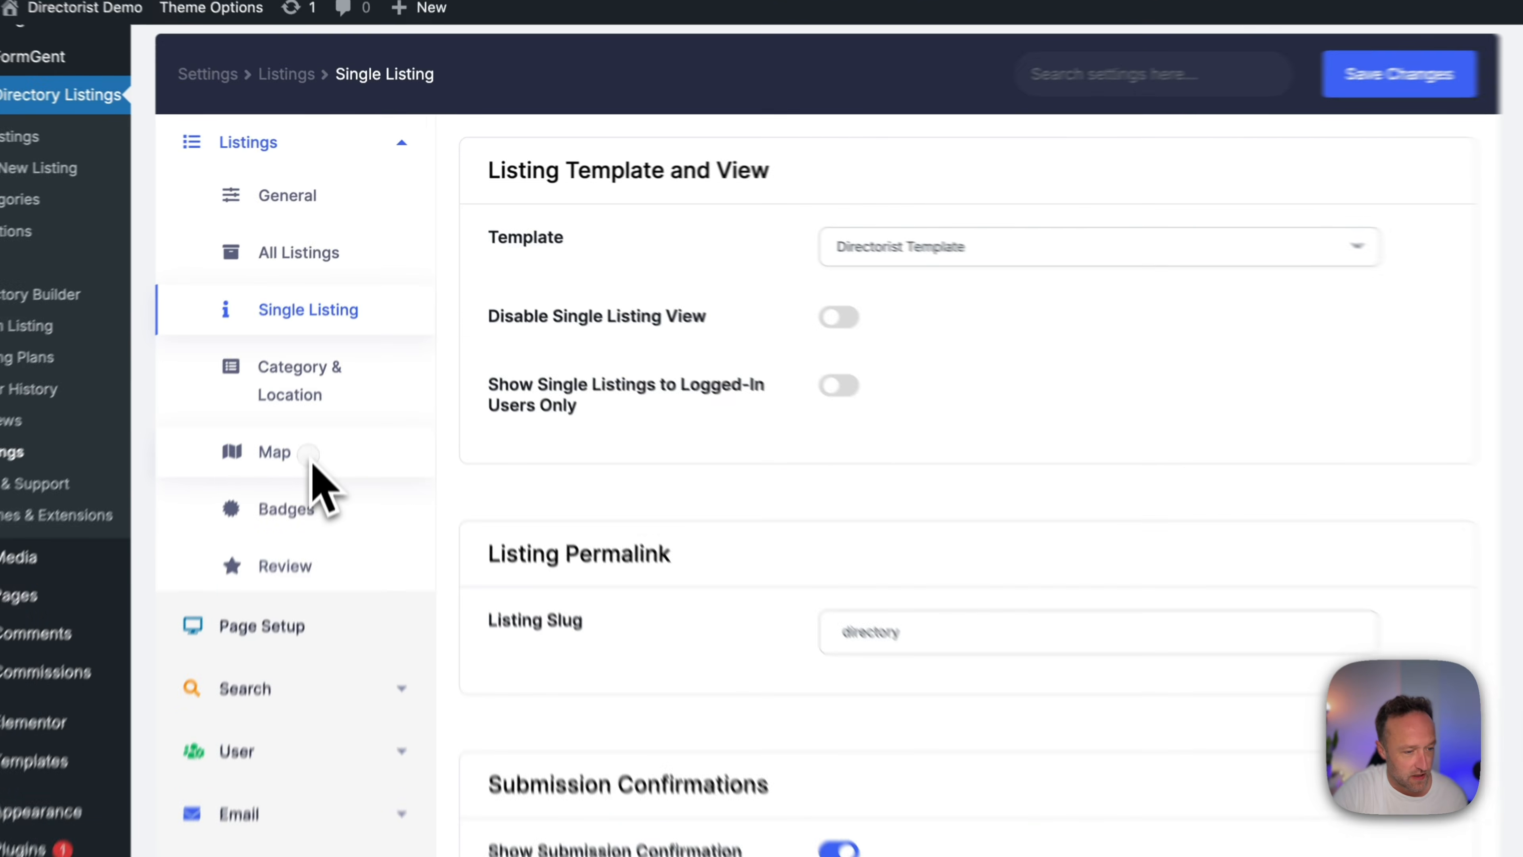
Change the map provider from OpenStreetMap to Google Map in the Map listing settings.
click(301, 366)
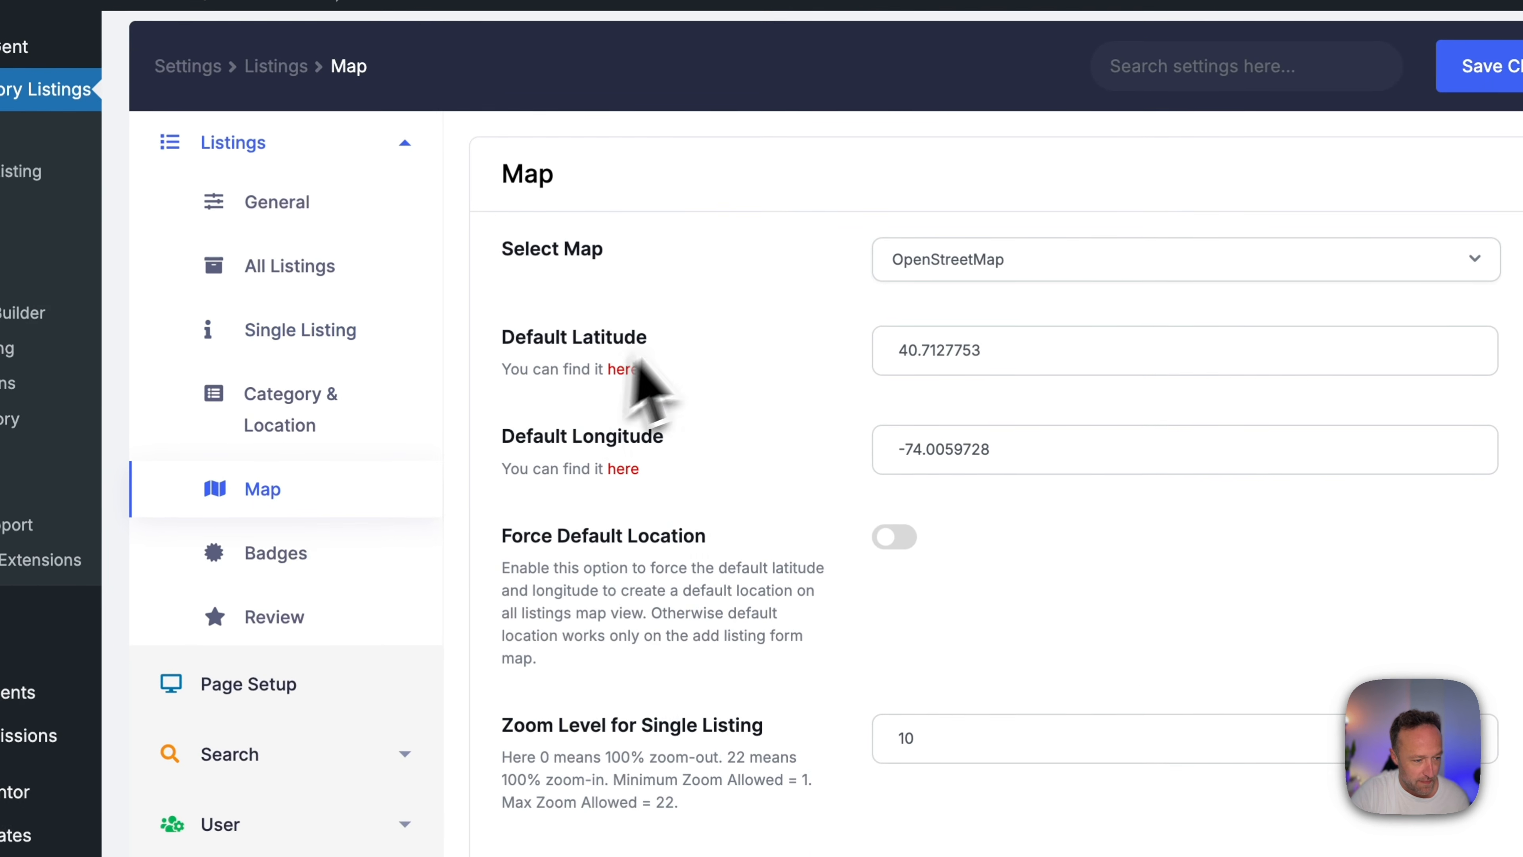
click(1086, 259)
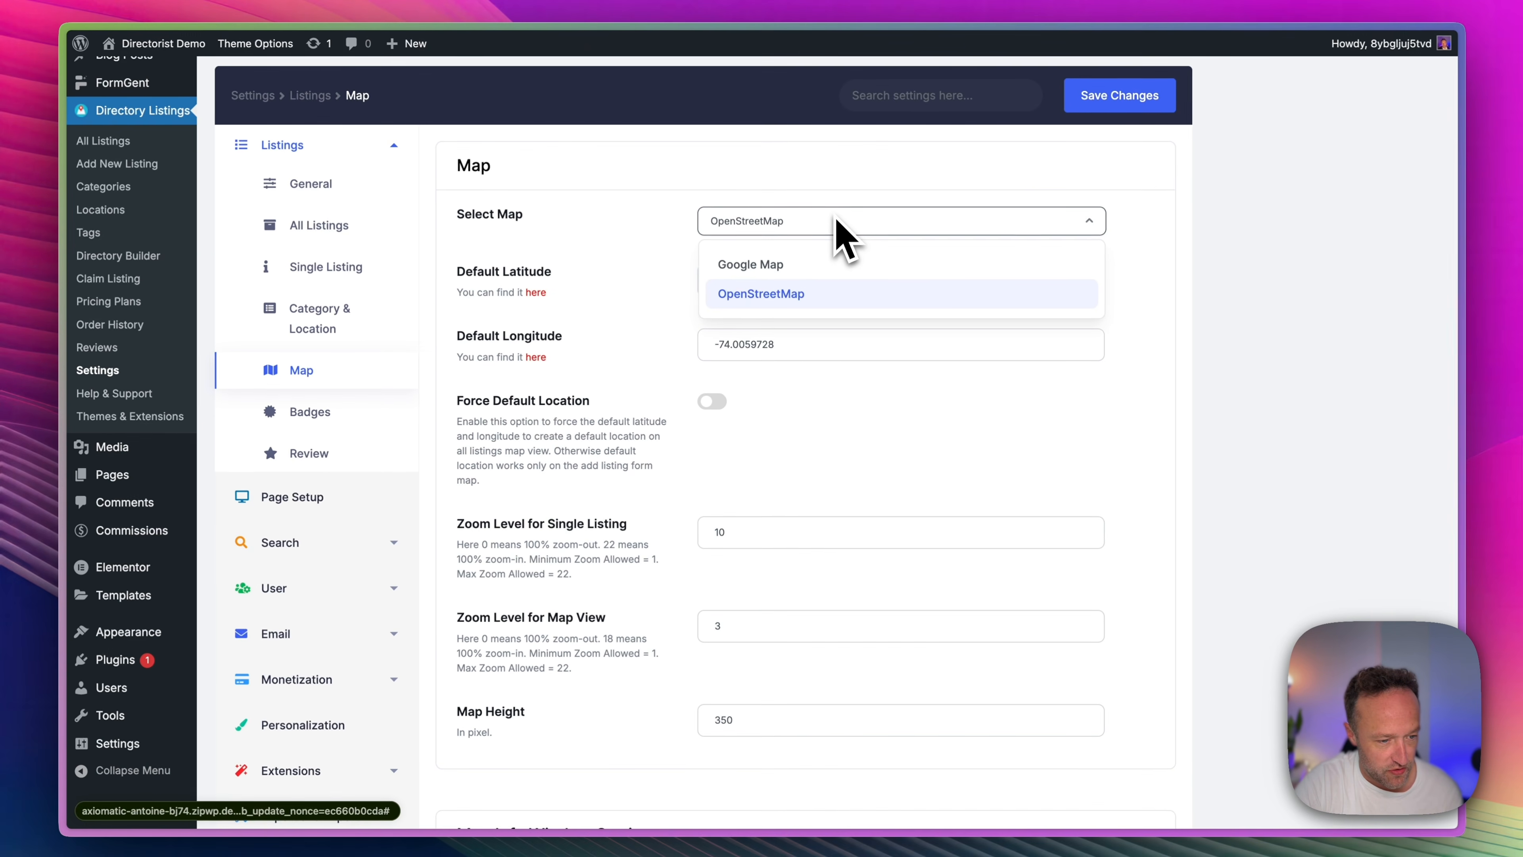
click(595, 255)
click(723, 218)
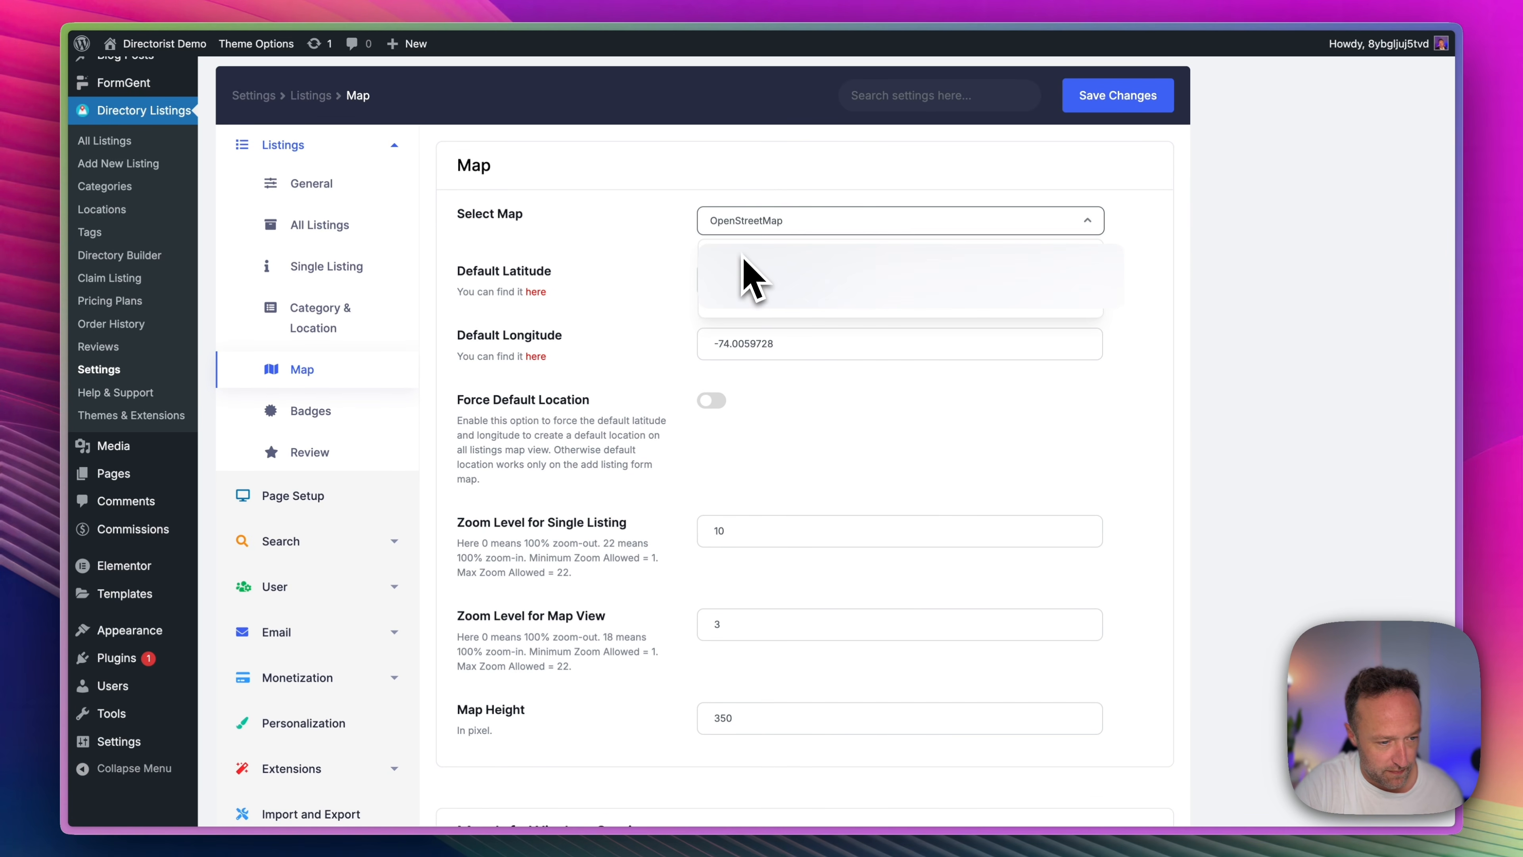
click(744, 259)
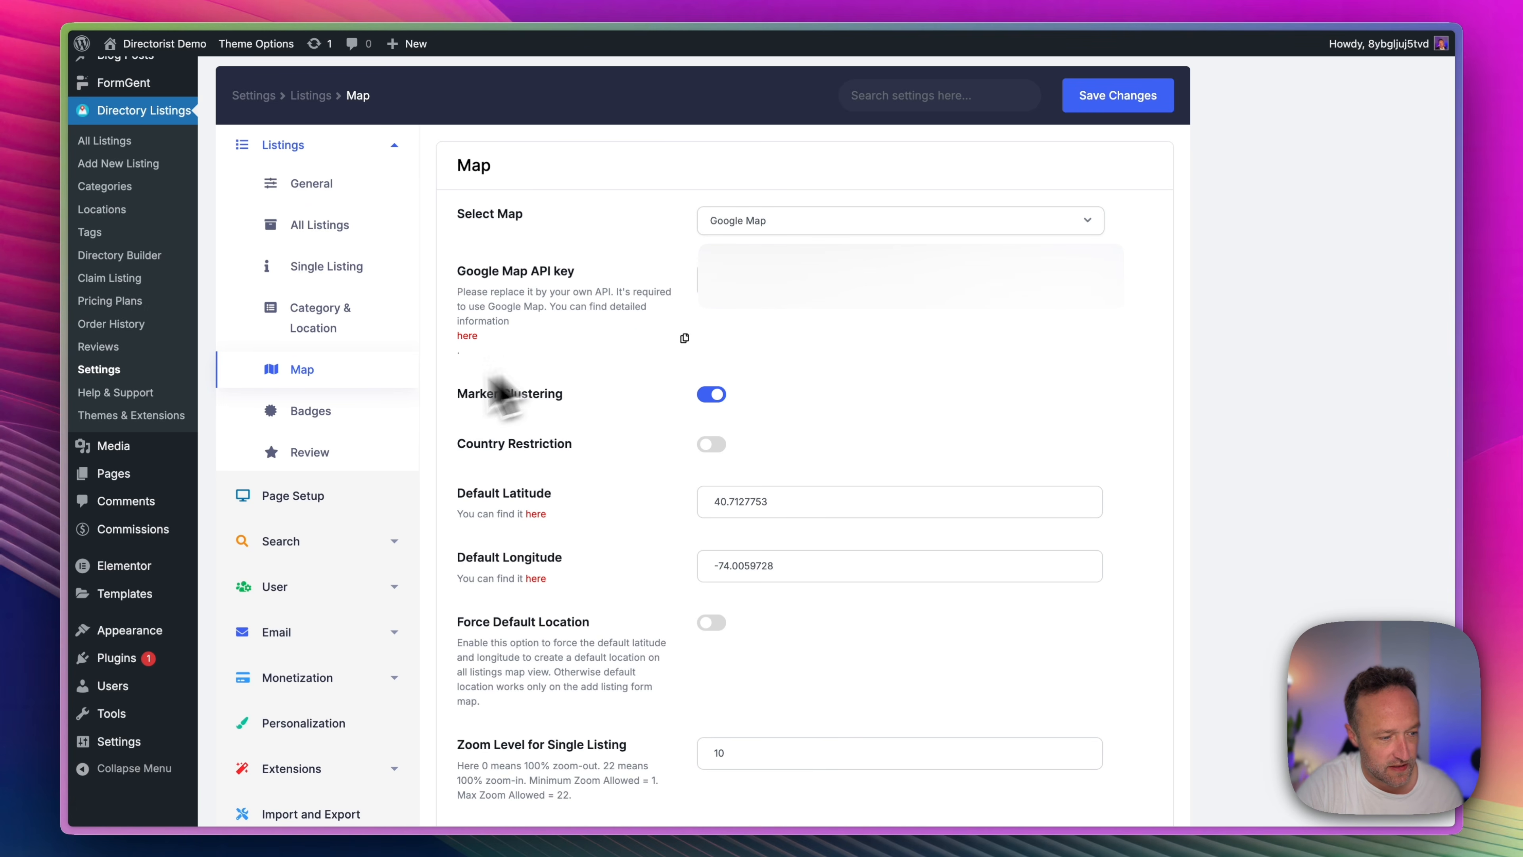
Examine the Badges and Review listing settings, covering badge texts, review options, moderation and reviews per page.
click(356, 409)
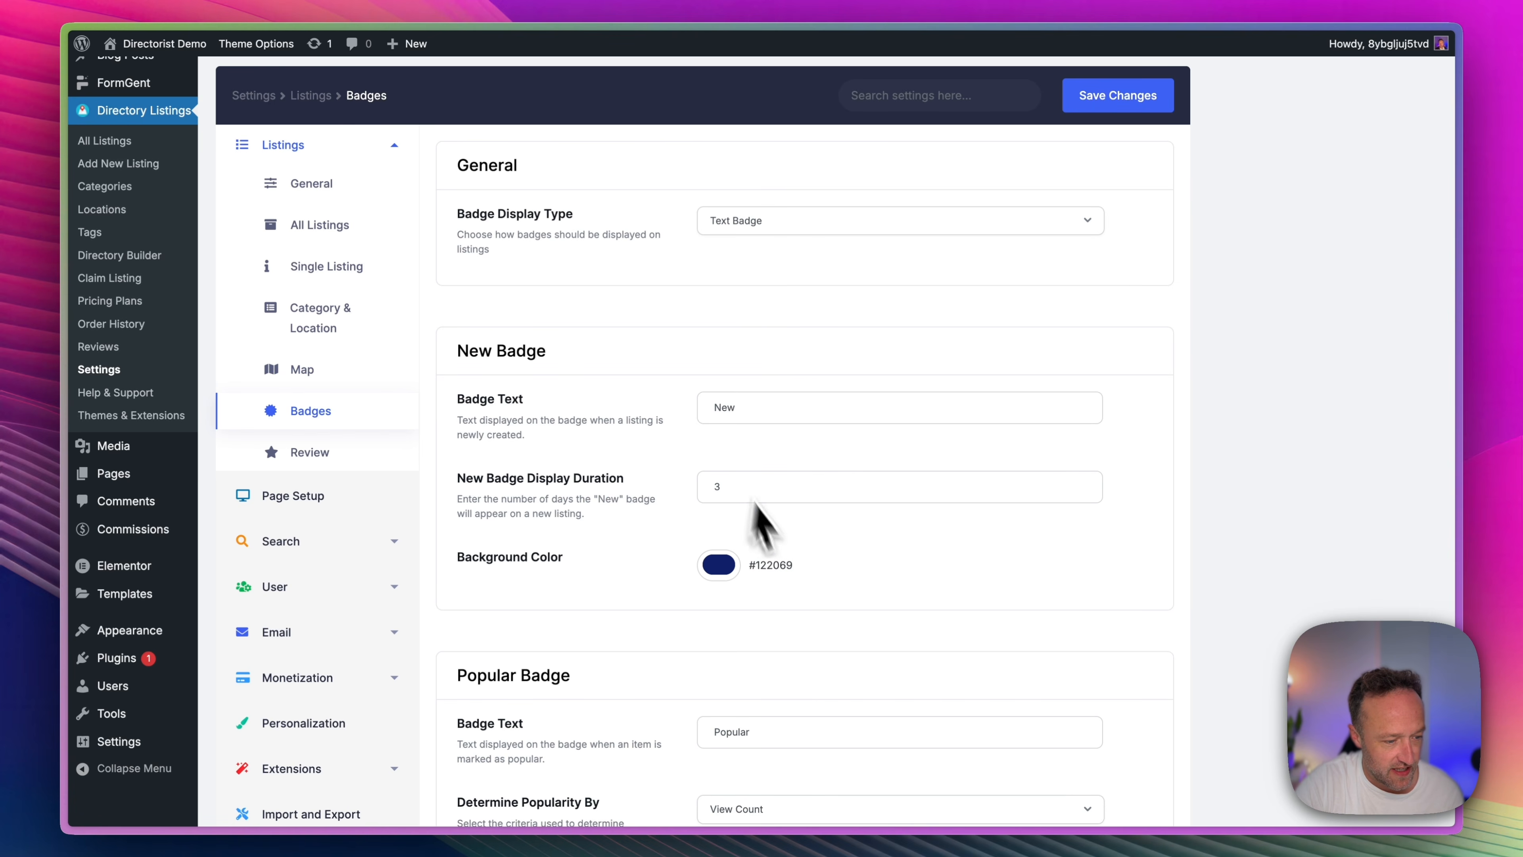
click(312, 452)
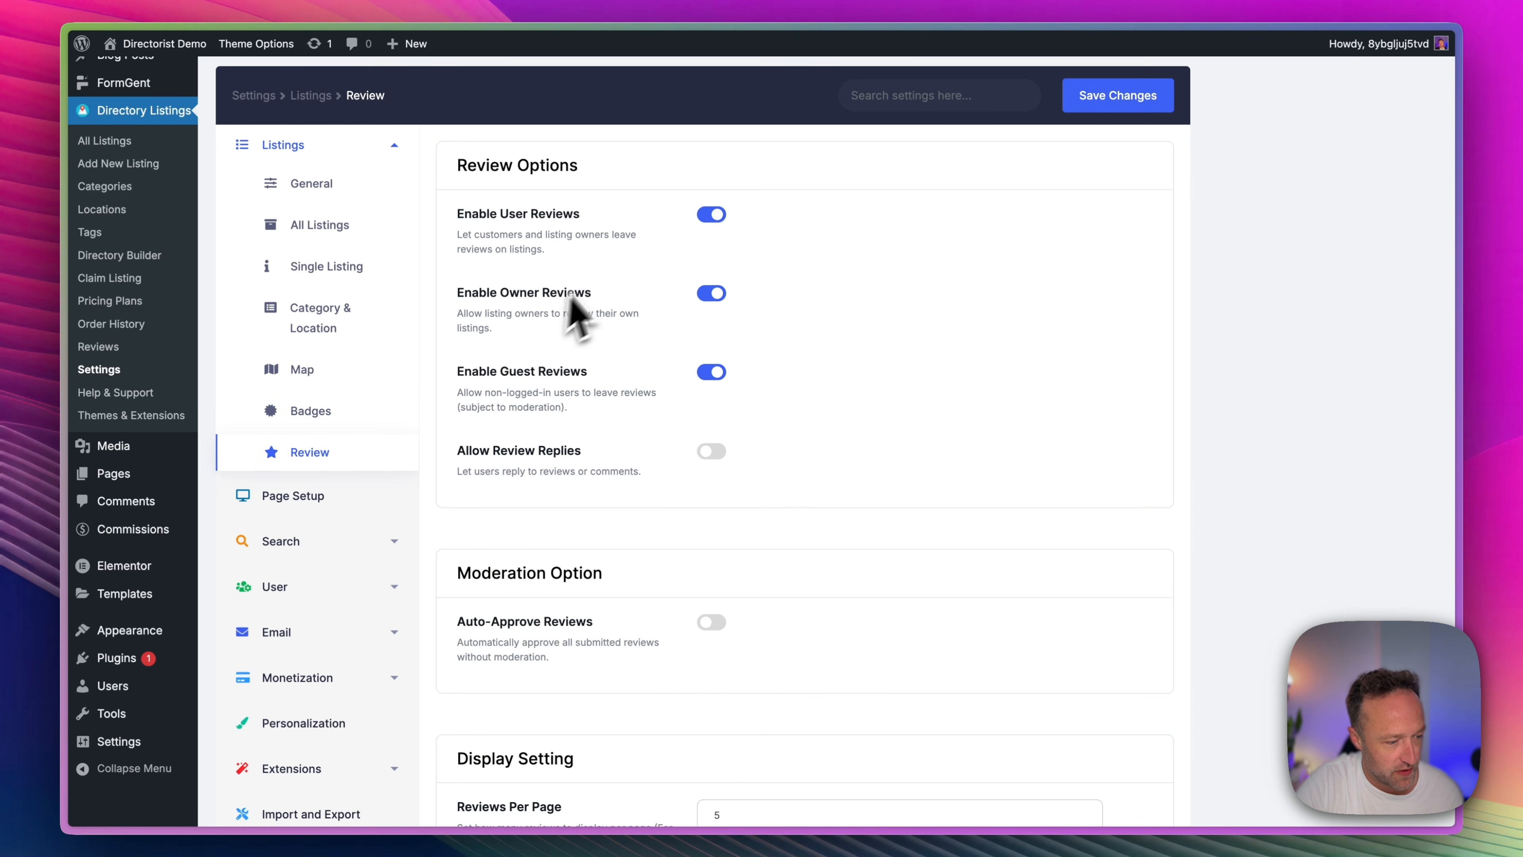
scroll(636, 288, down, 5)
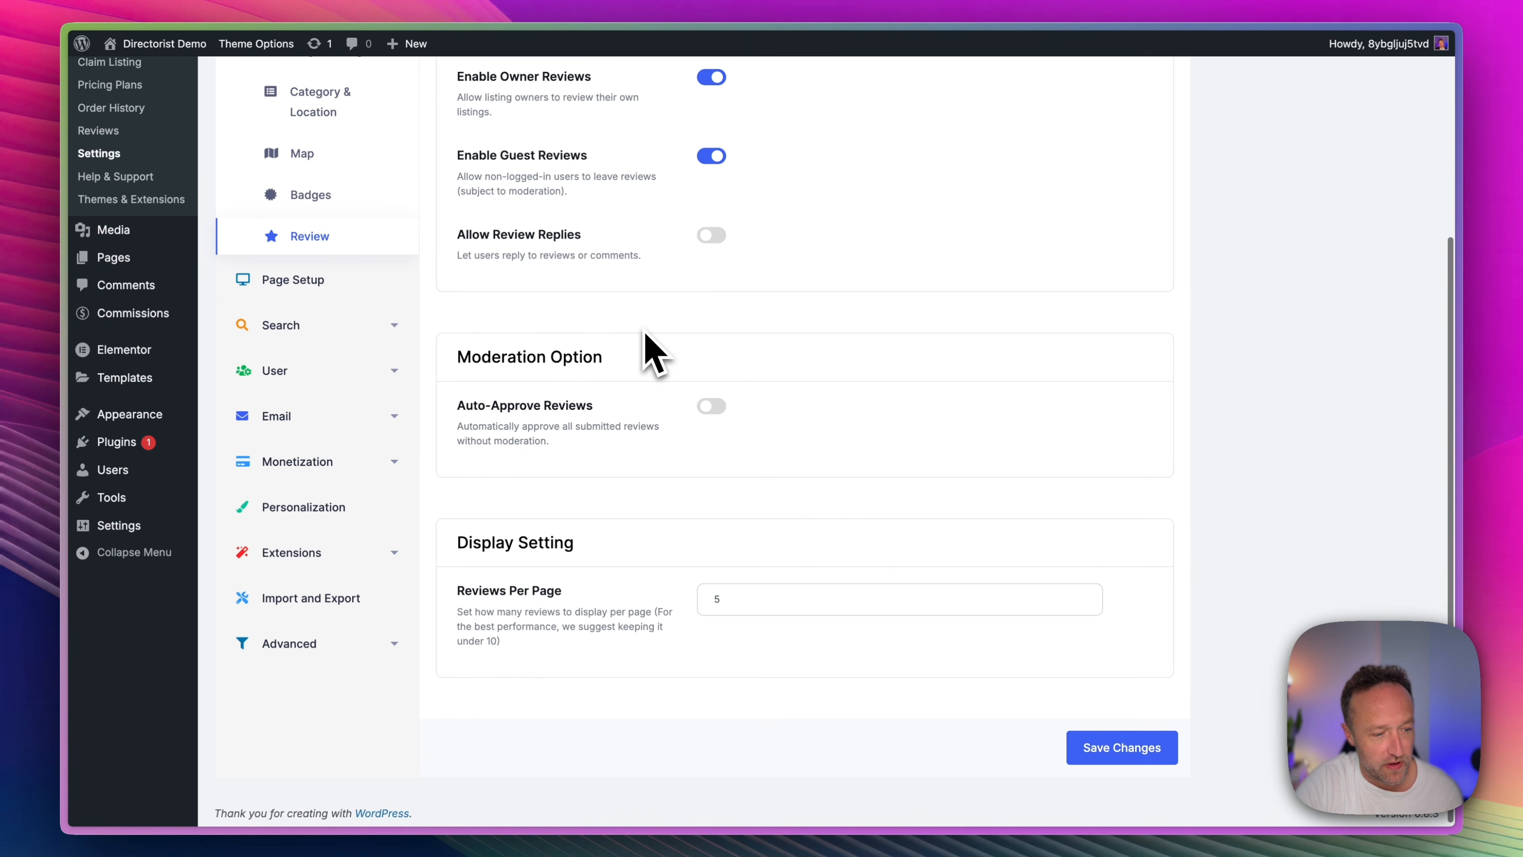
scroll(646, 333, up, 3)
scroll(645, 336, up, 3)
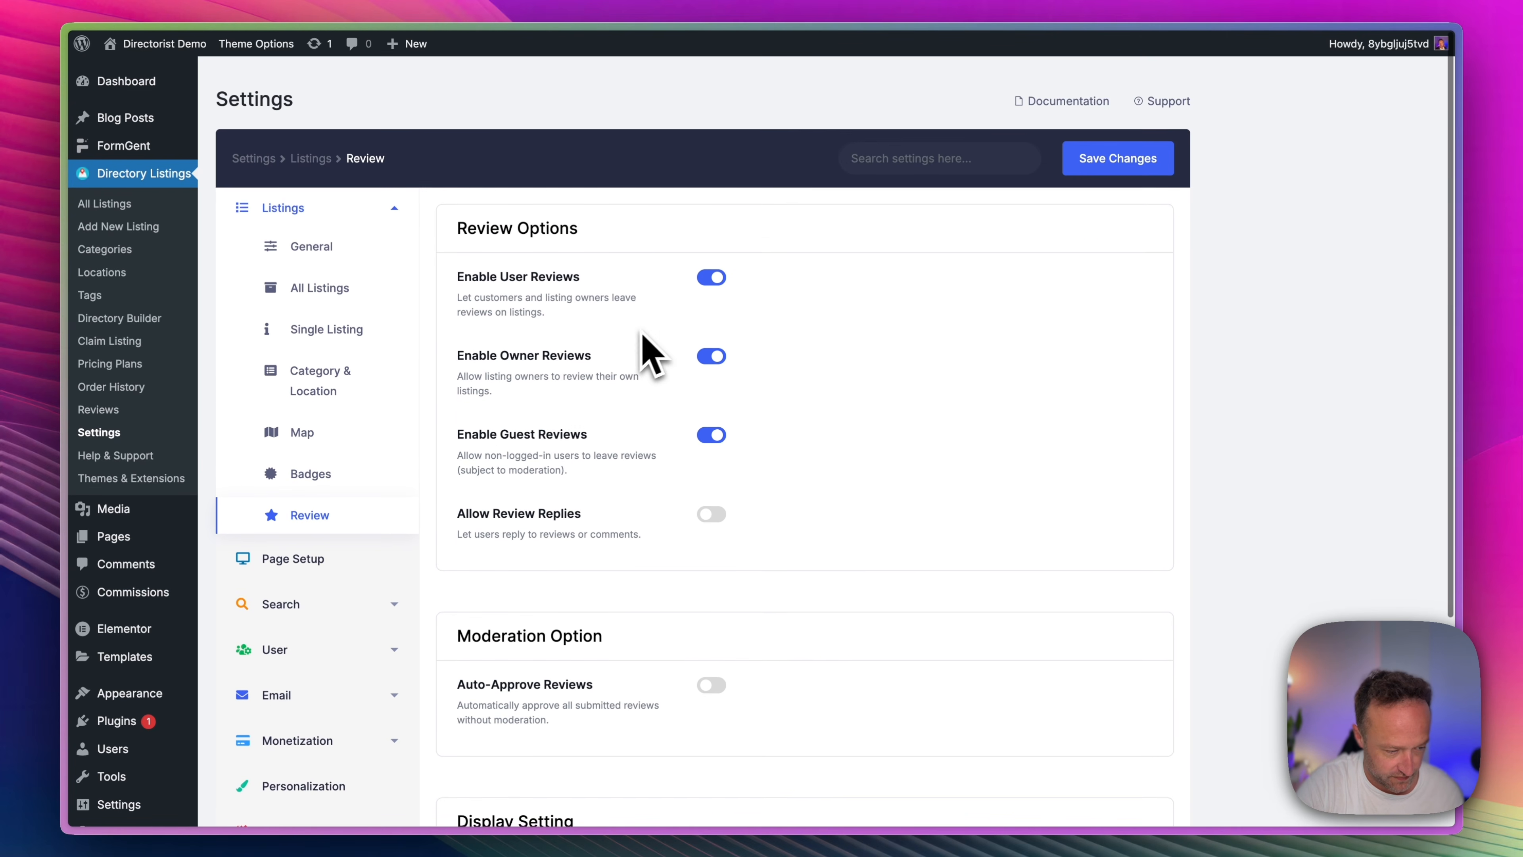
Assign the All Listings page as the directory's All Listings Page in Page Setup and save the settings.
click(324, 559)
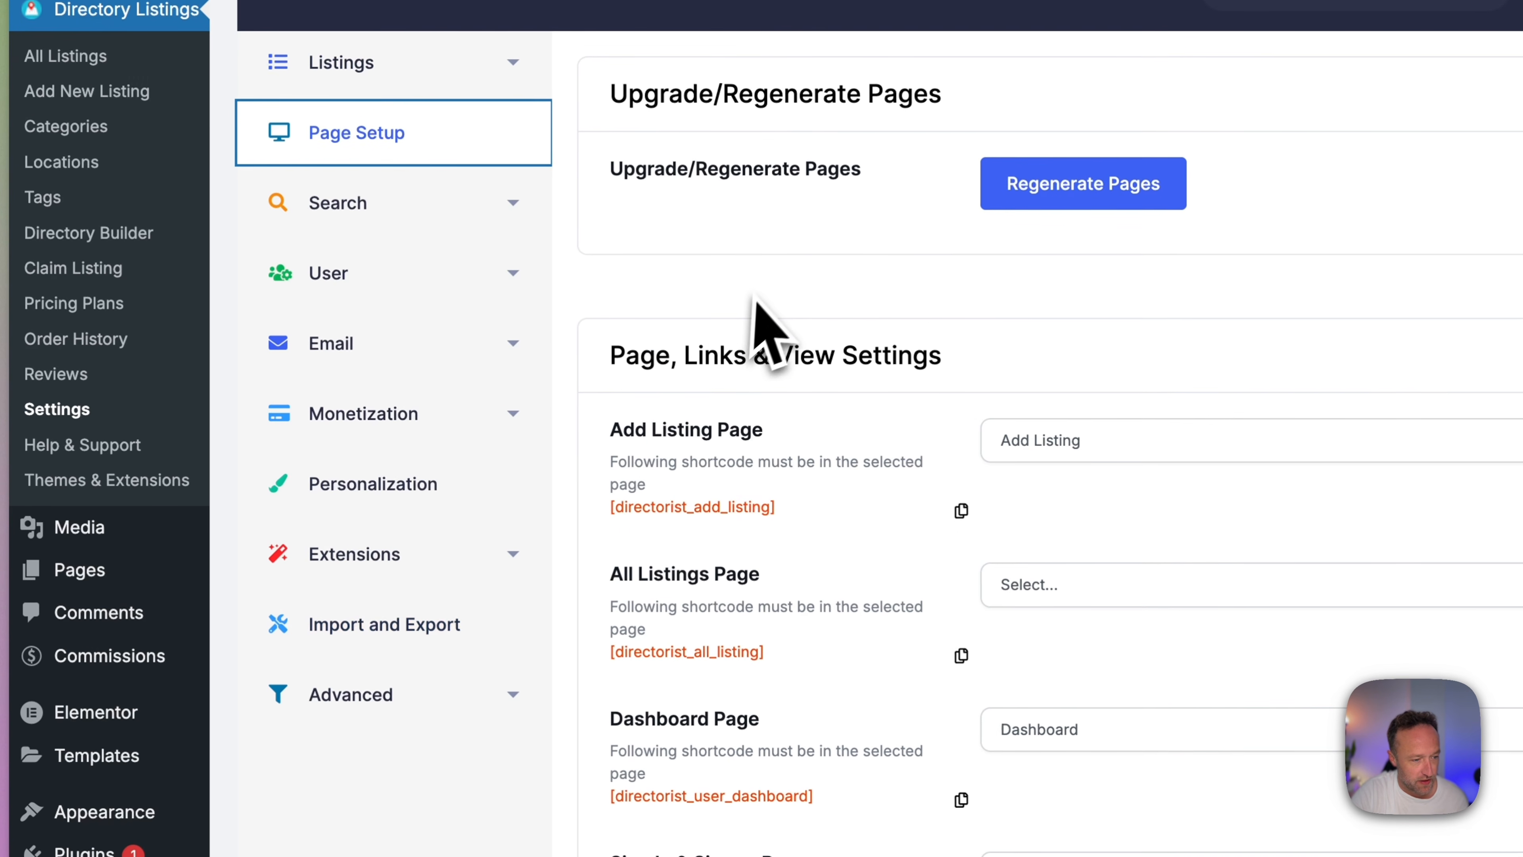
scroll(754, 275, down, 3)
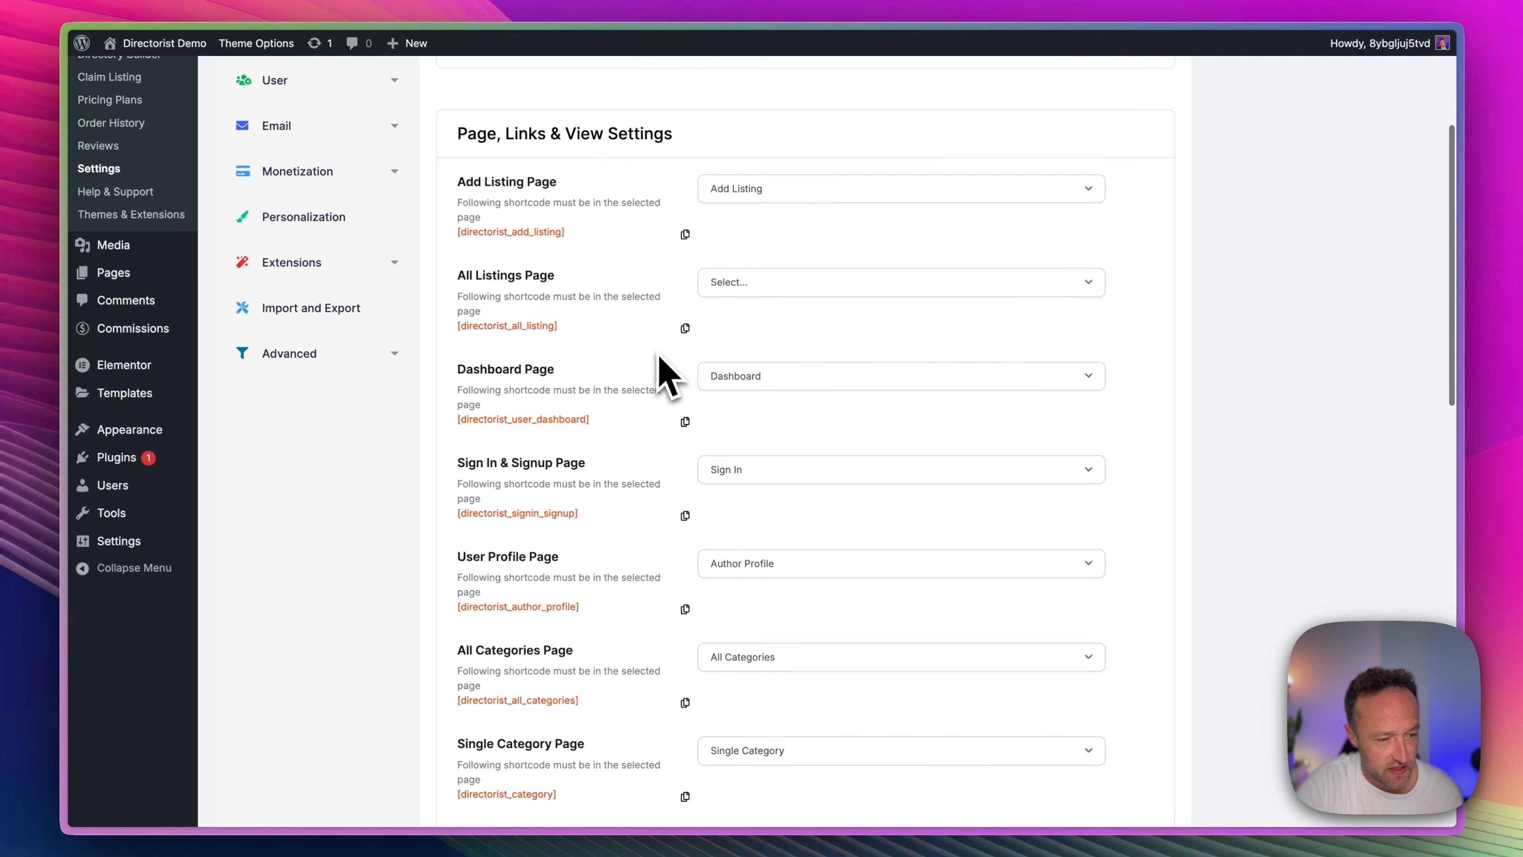
scroll(629, 342, down, 2)
scroll(636, 348, up, 2)
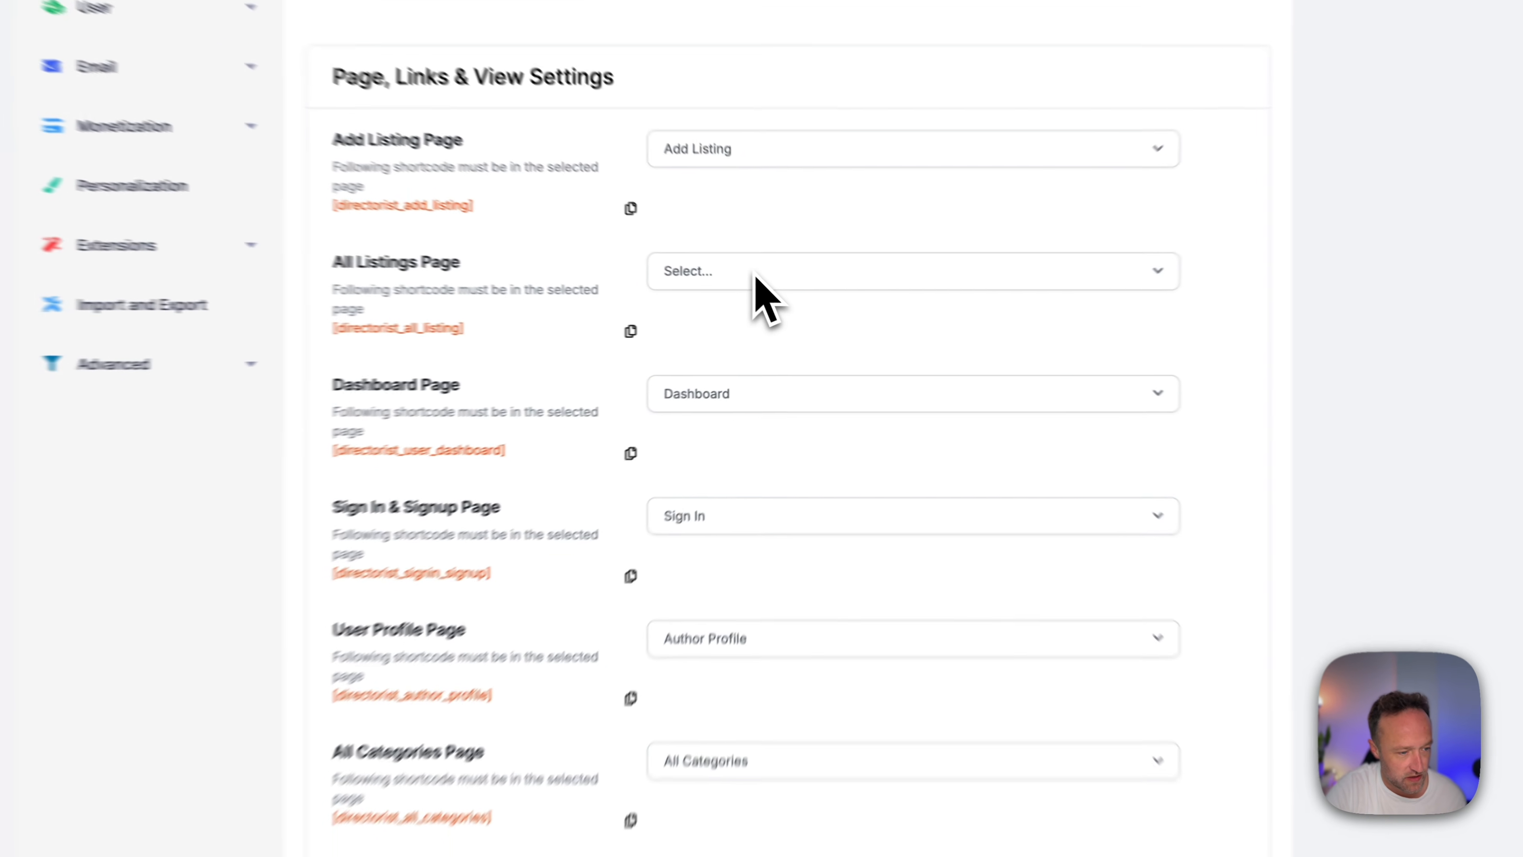
click(780, 289)
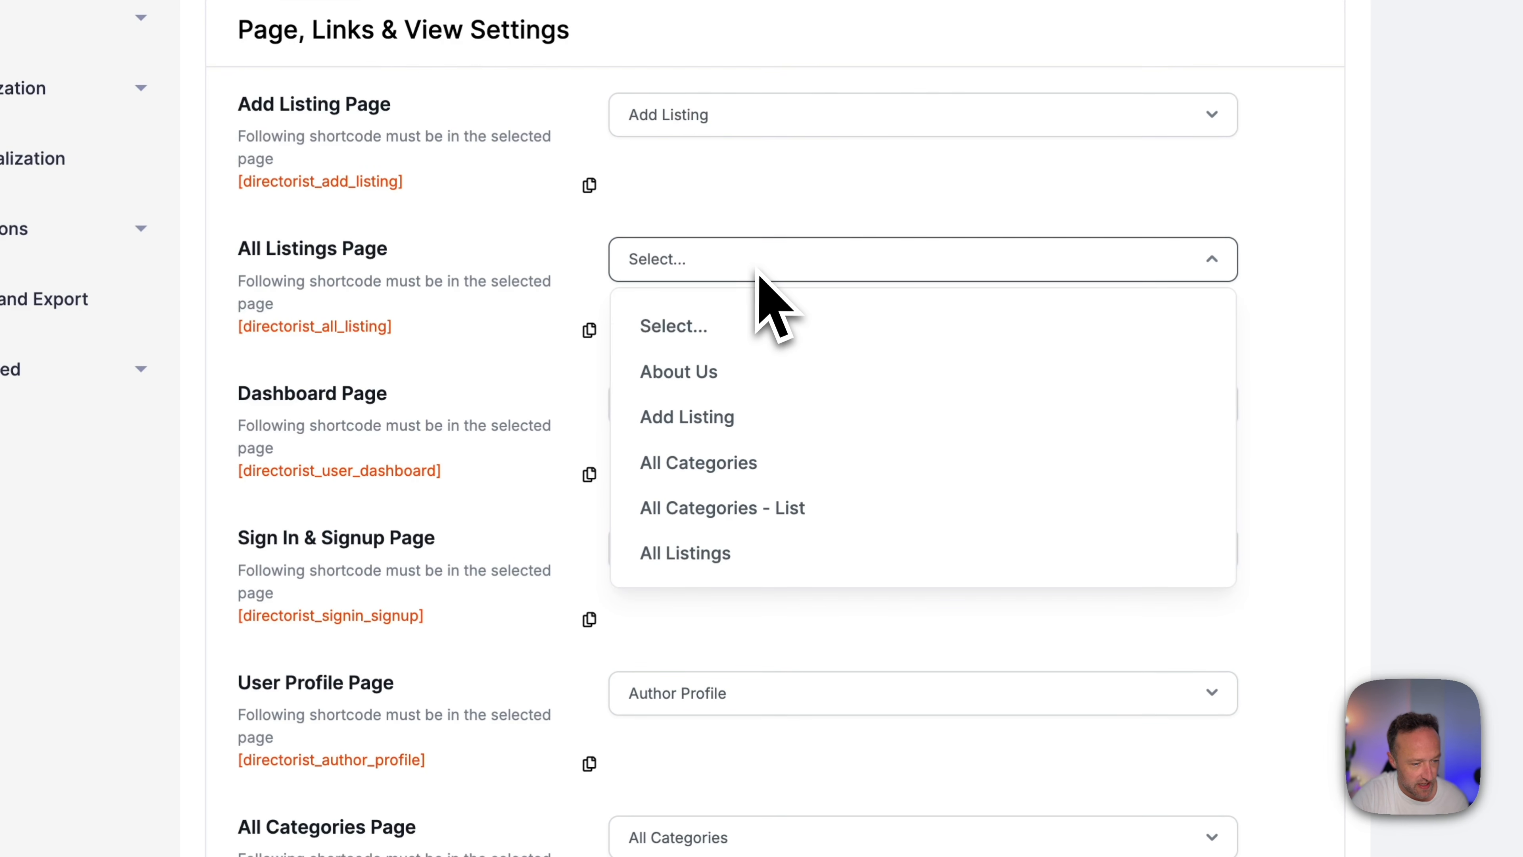
click(757, 552)
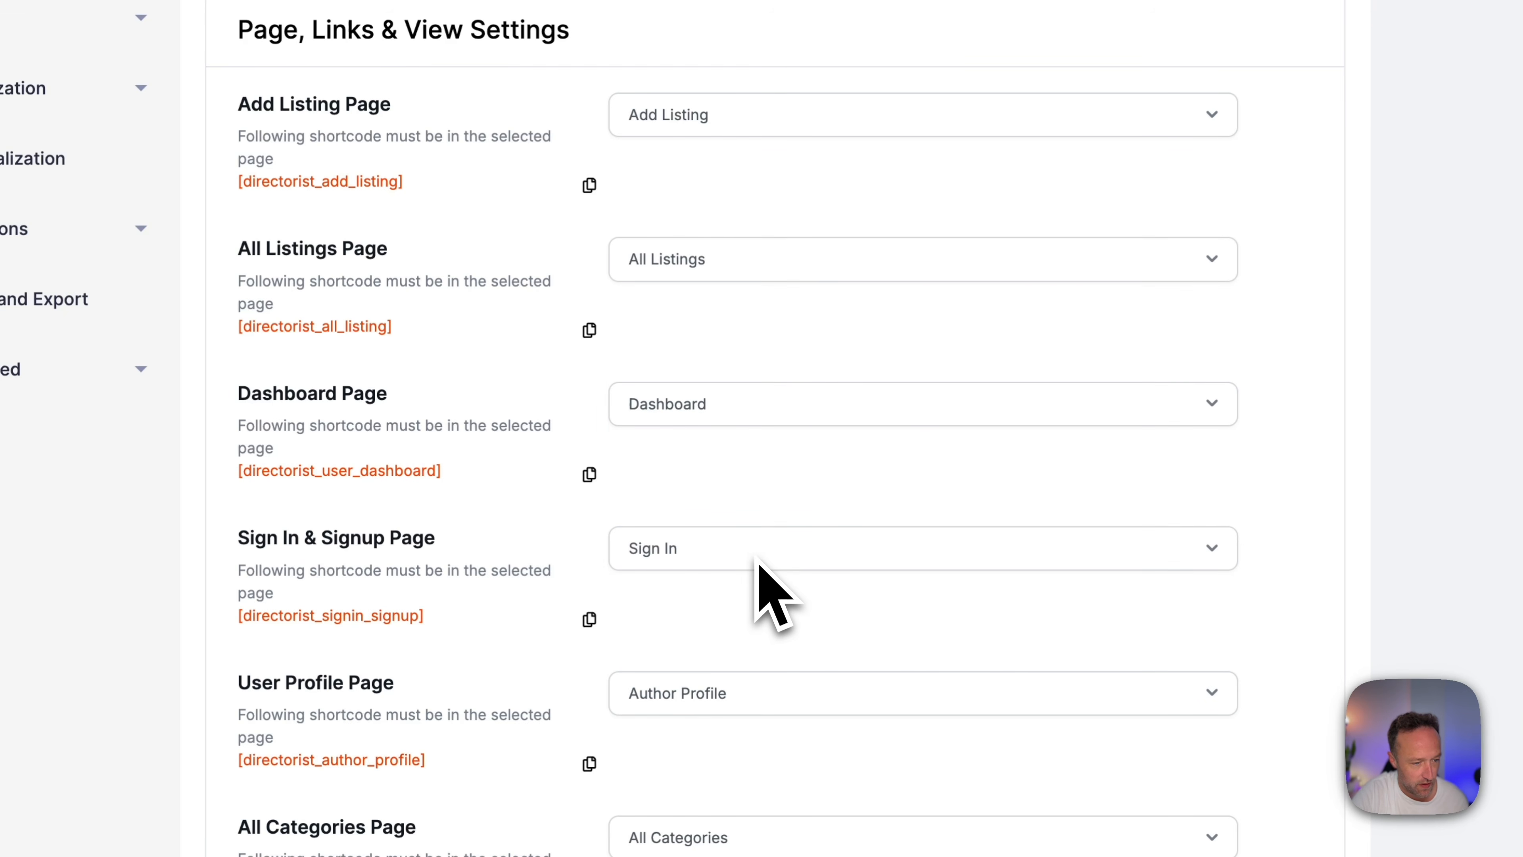
scroll(843, 340, down, 2)
scroll(847, 321, down, 5)
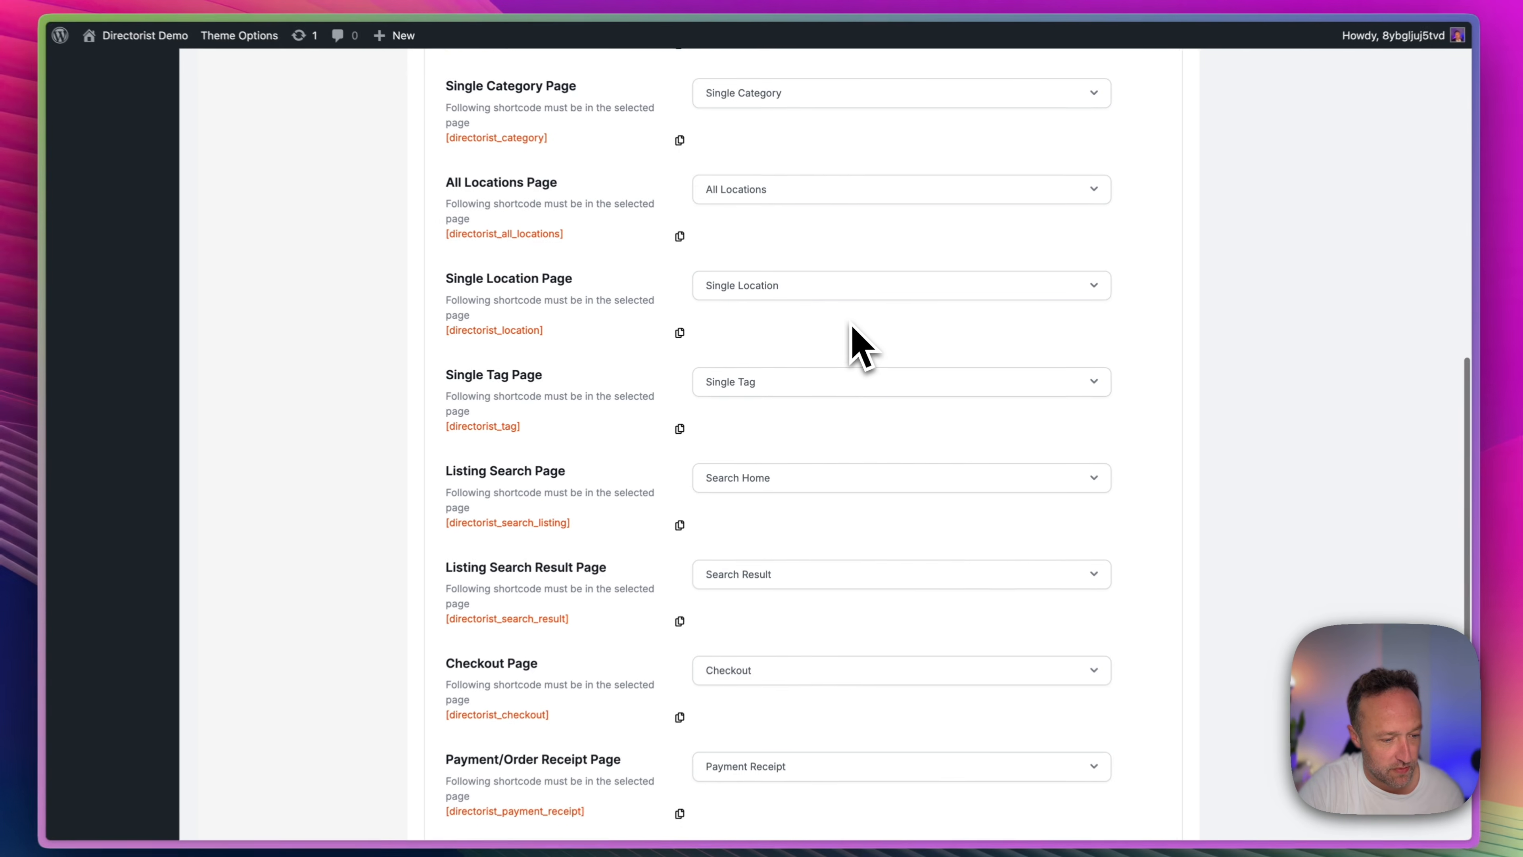
scroll(852, 336, down, 10)
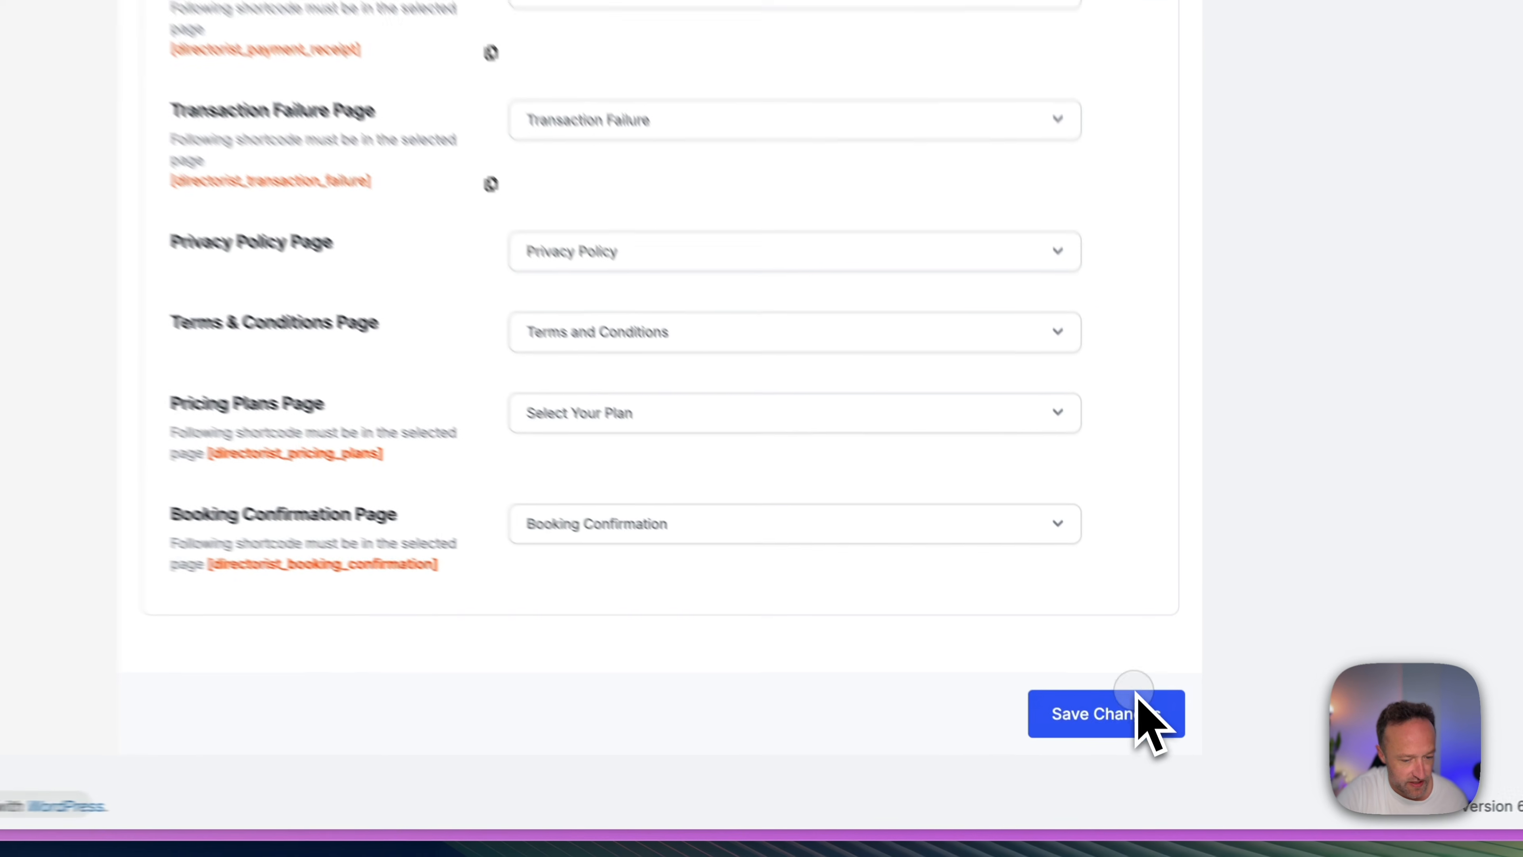
click(1143, 744)
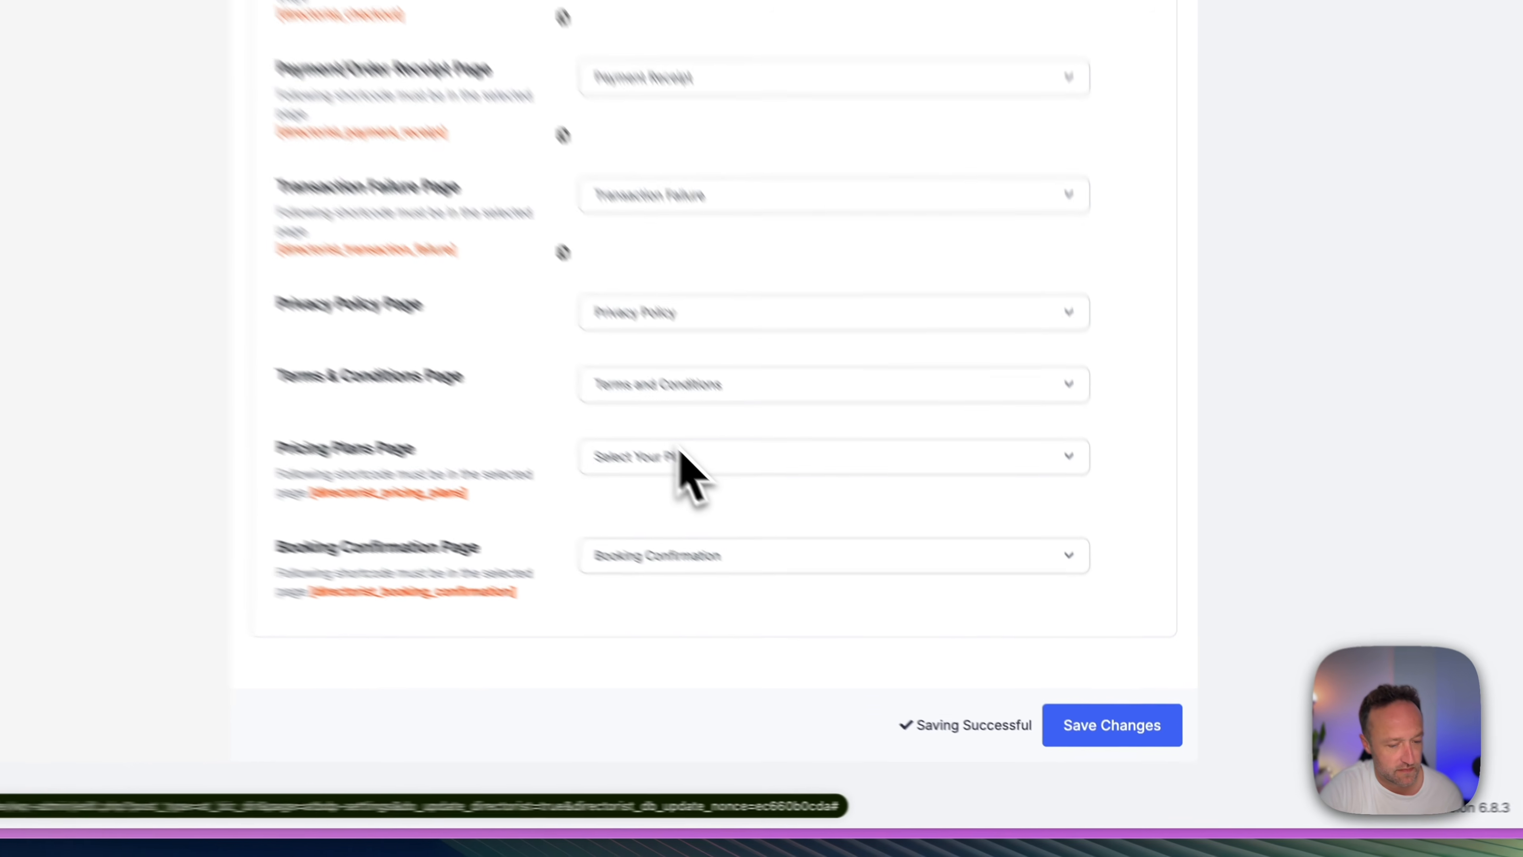
Examine the User settings for the registration and login forms, plus the general Email settings.
scroll(567, 360, up, 20)
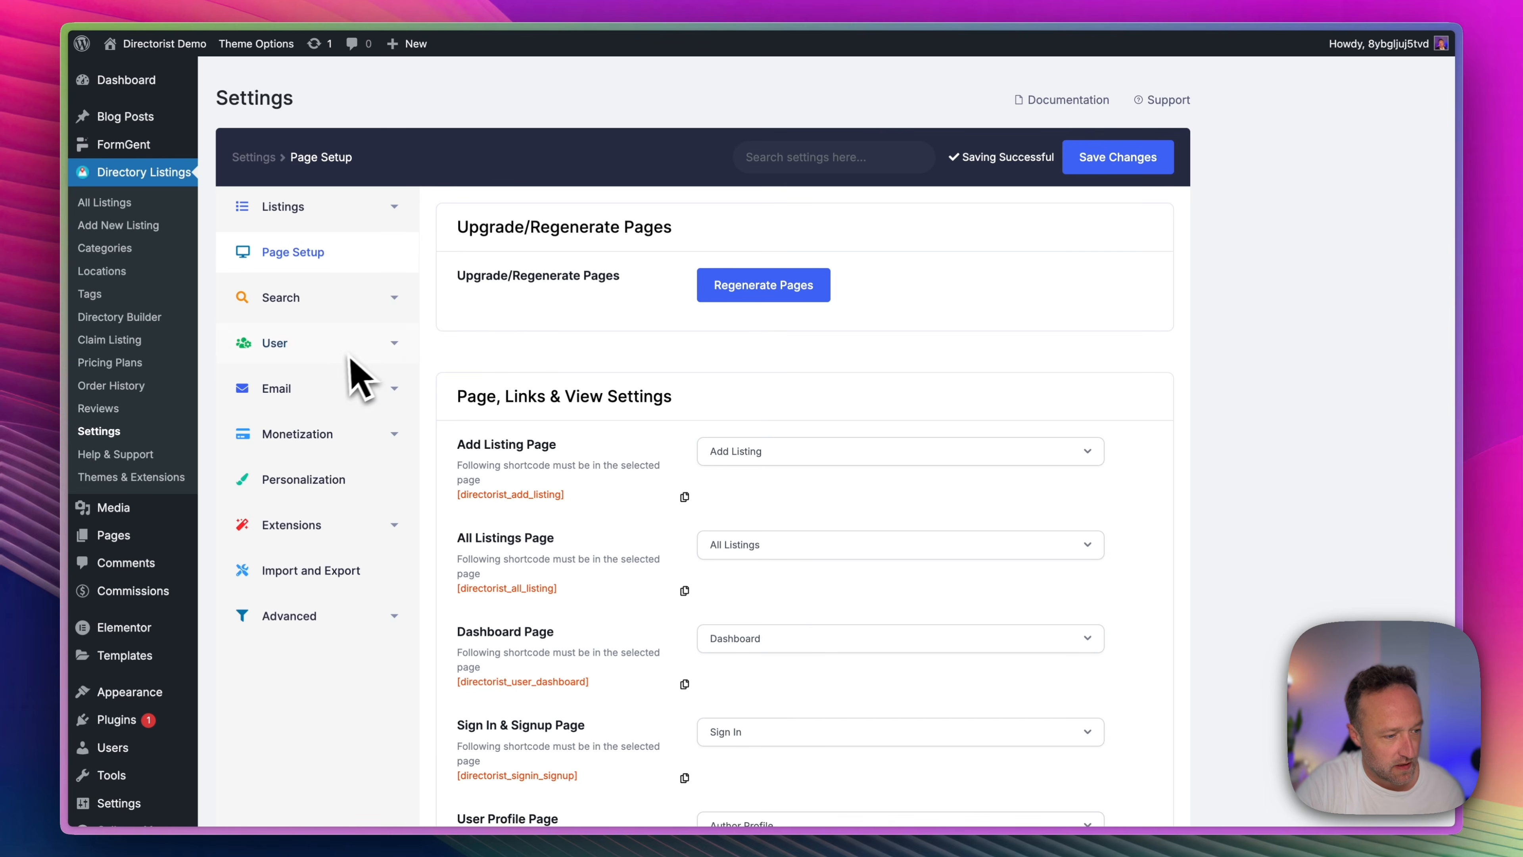
click(347, 357)
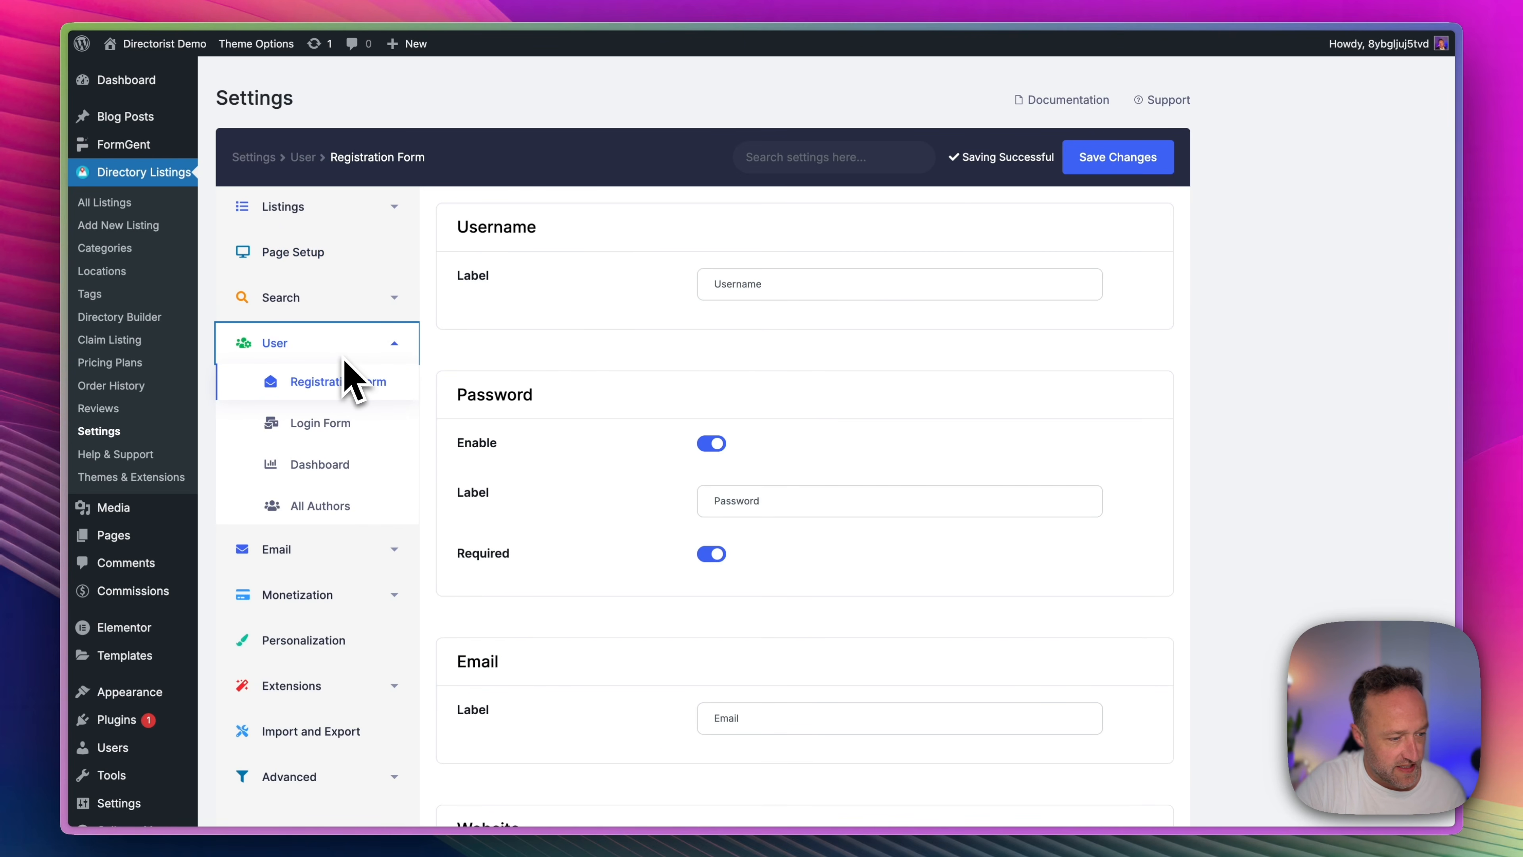
click(350, 434)
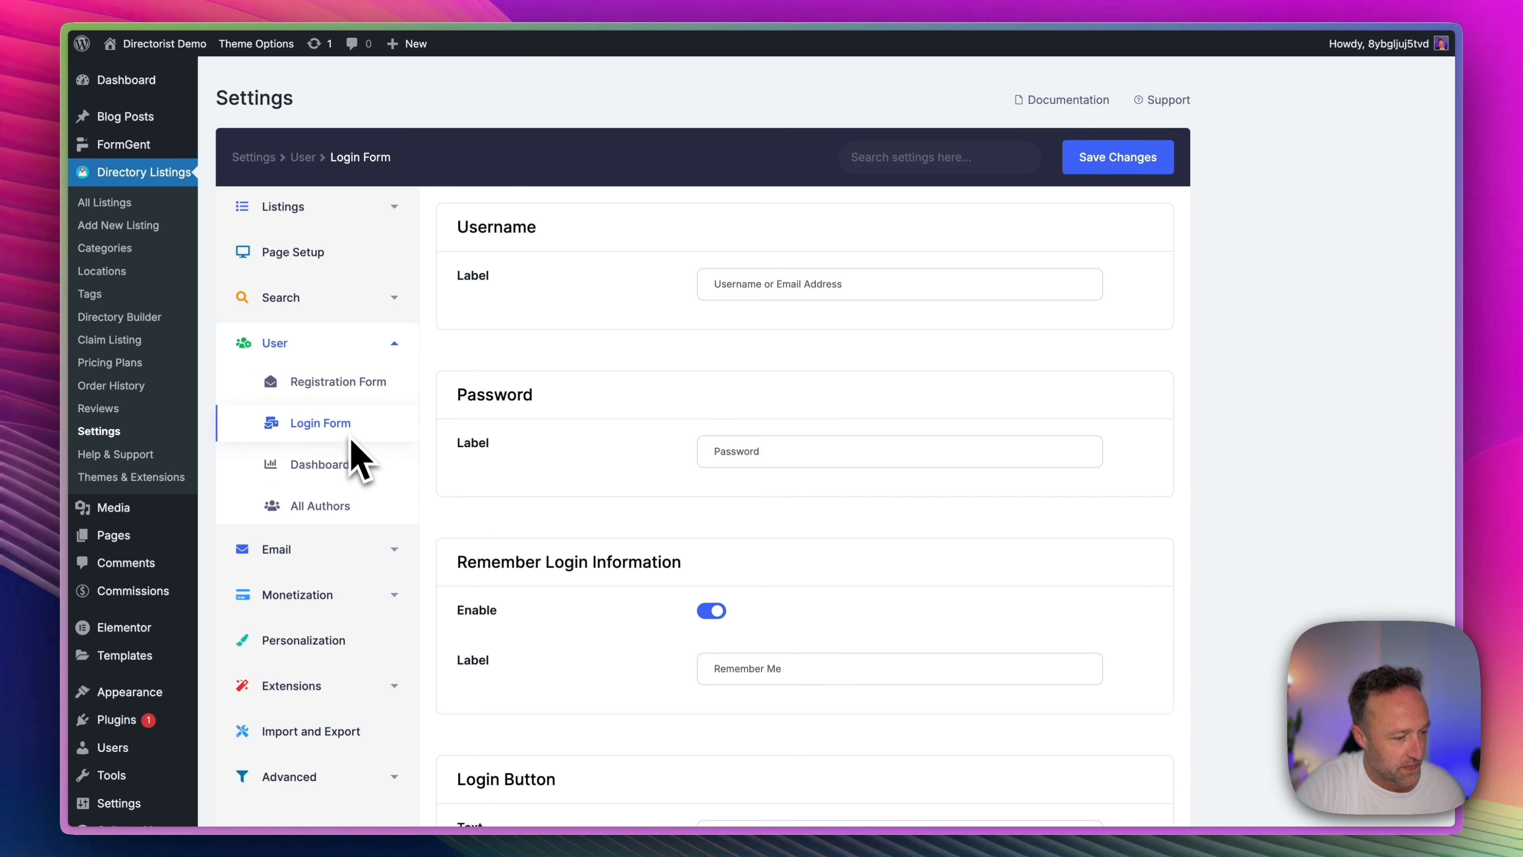
scroll(384, 474, down, 3)
click(369, 464)
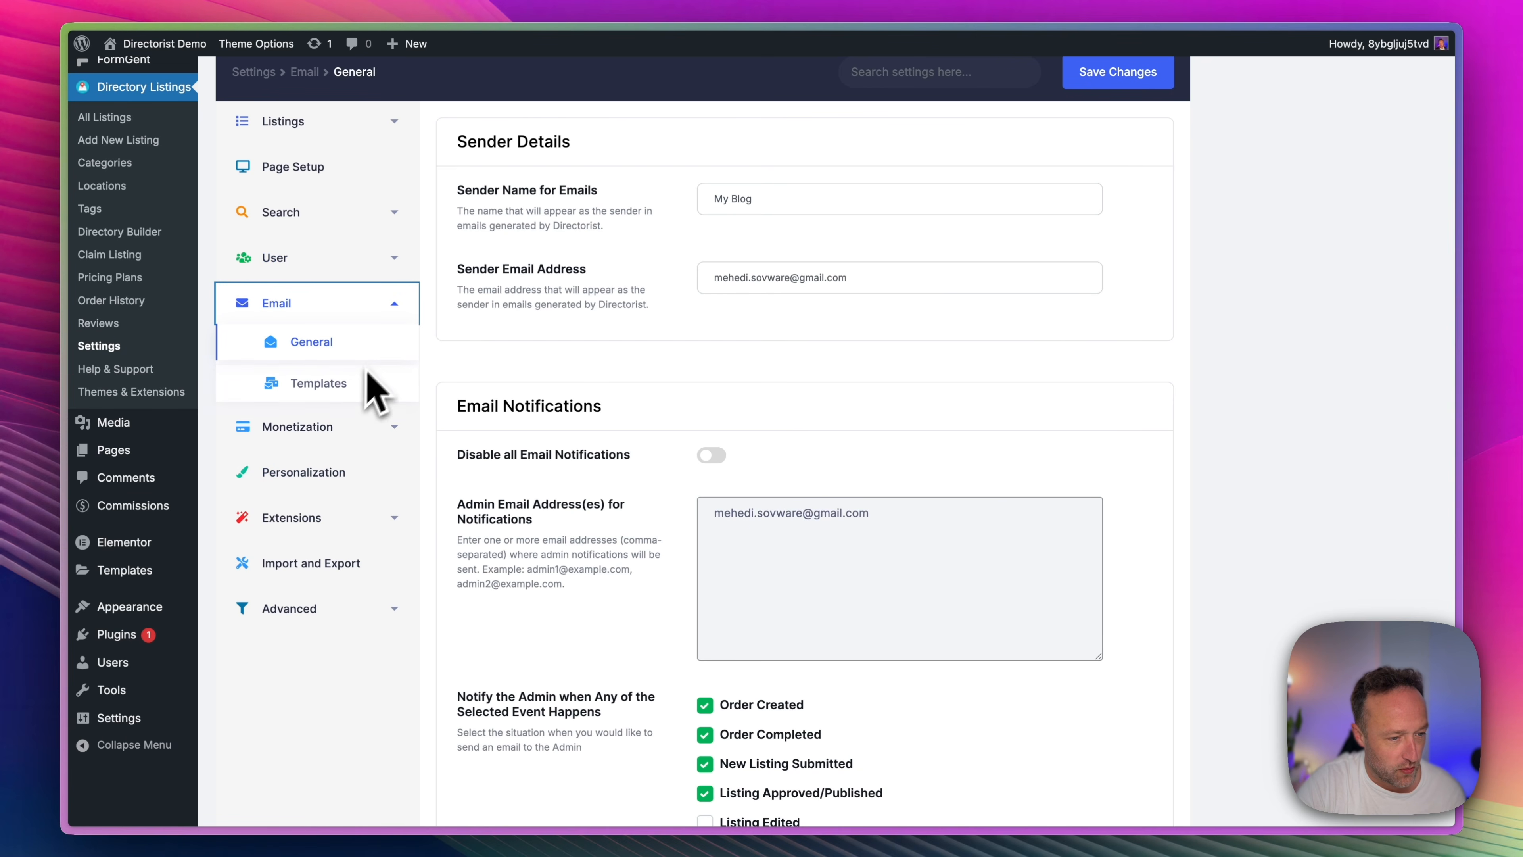
scroll(618, 341, up, 2)
Visit the site's front end and look over the homepage's hero search, category and food city sections.
mouse_move(171, 67)
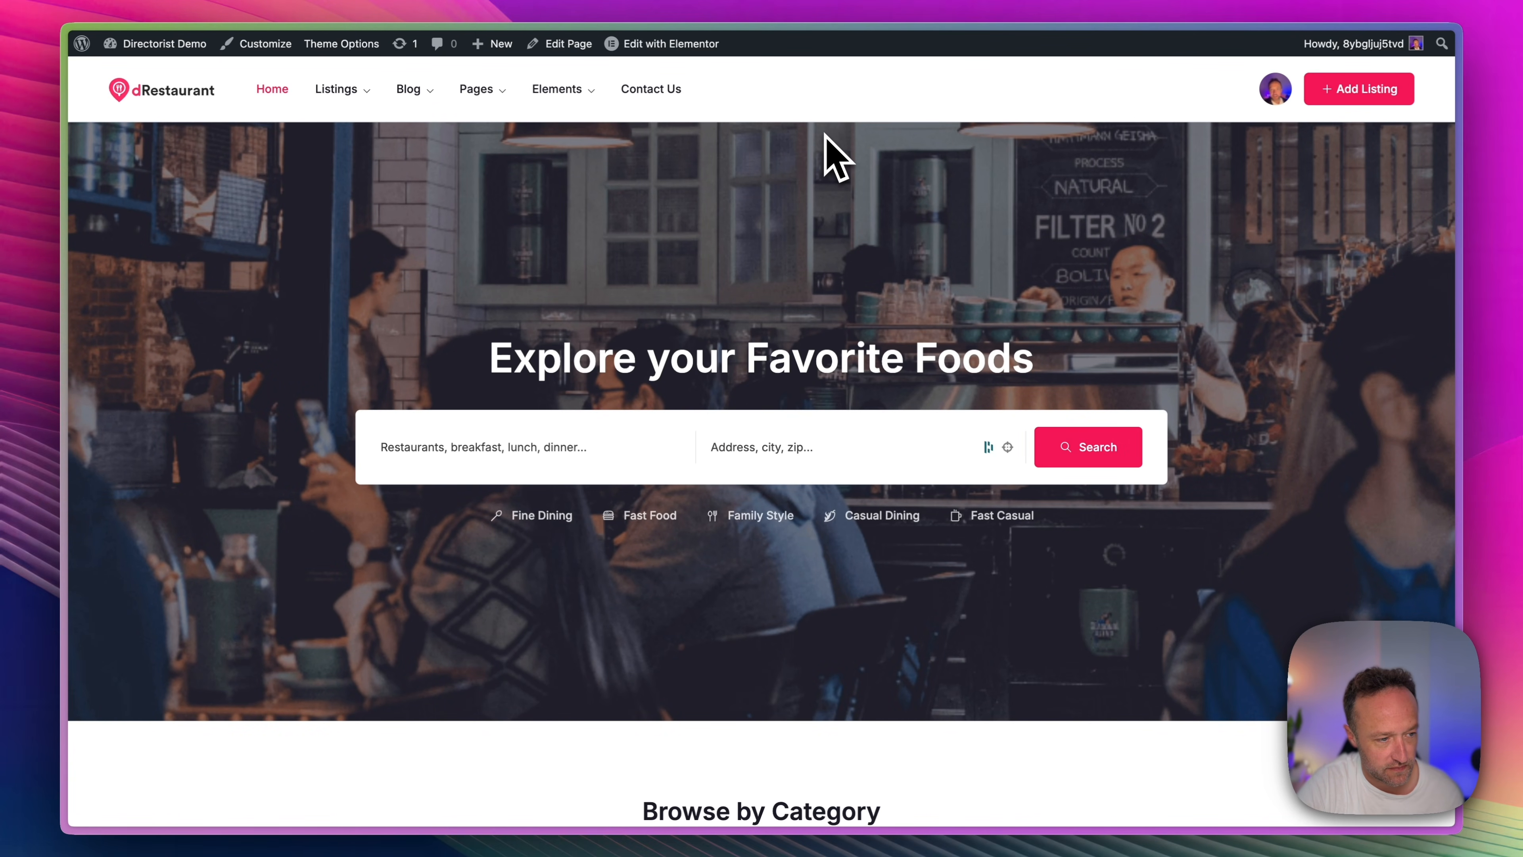
scroll(836, 157, down, 10)
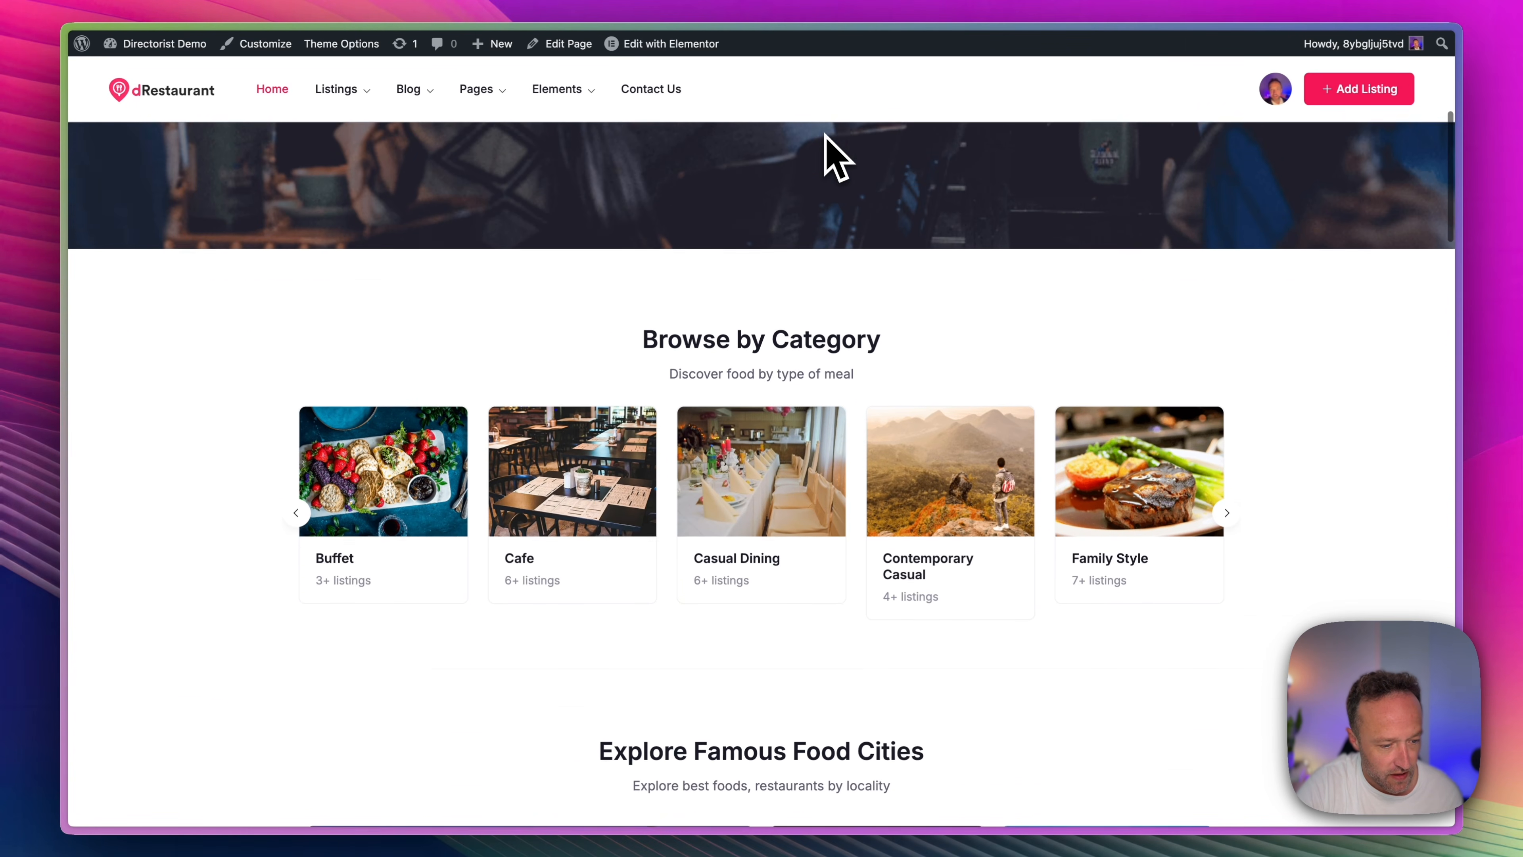
scroll(837, 157, down, 2)
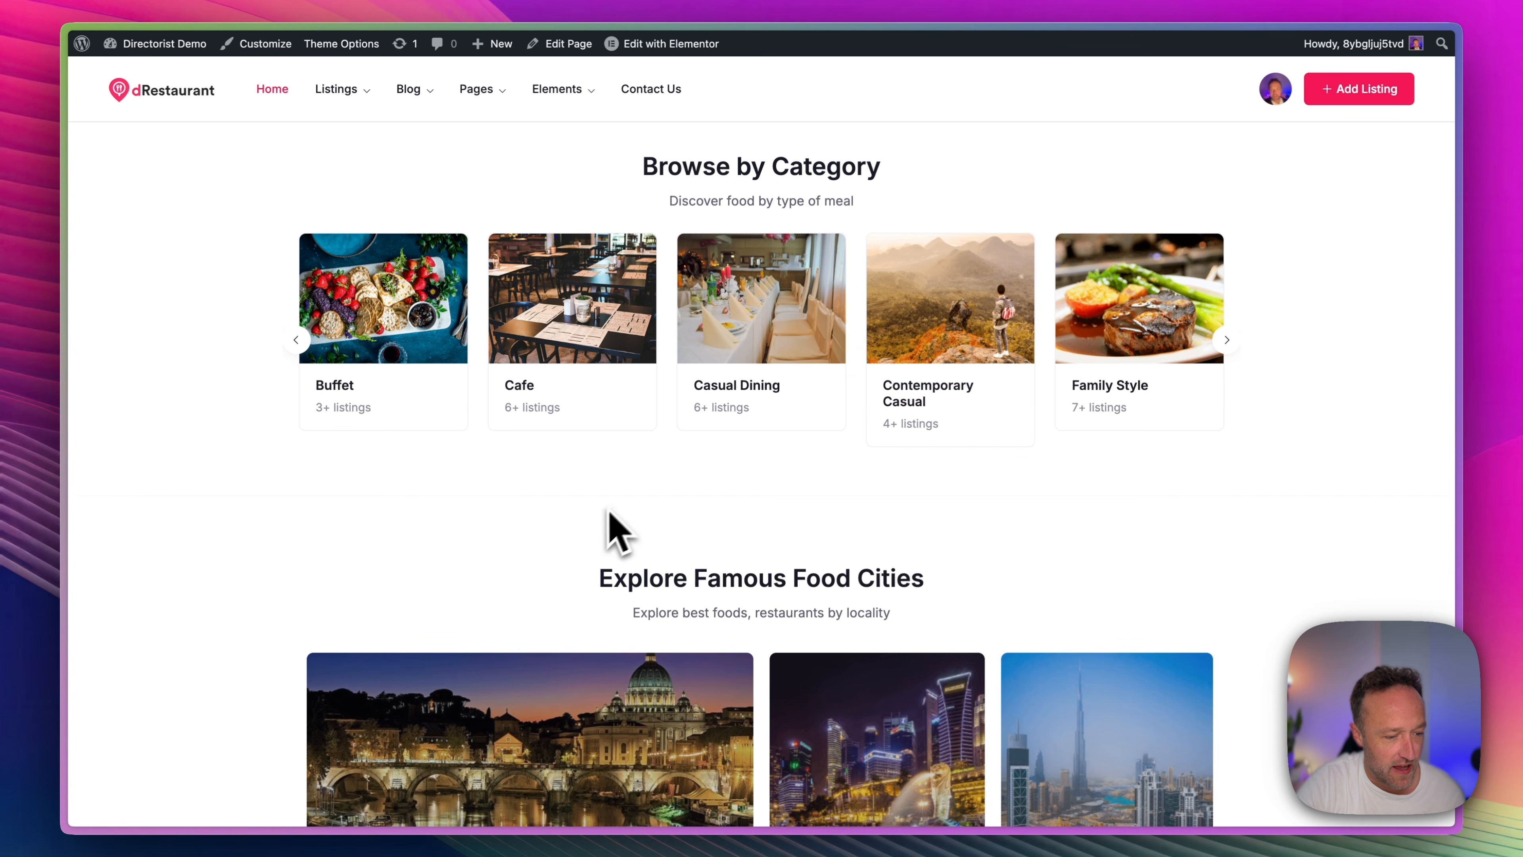
scroll(608, 516, up, 12)
View the Listings – Grid View page on the site and examine its search bar, filters and listing cards.
mouse_move(341, 86)
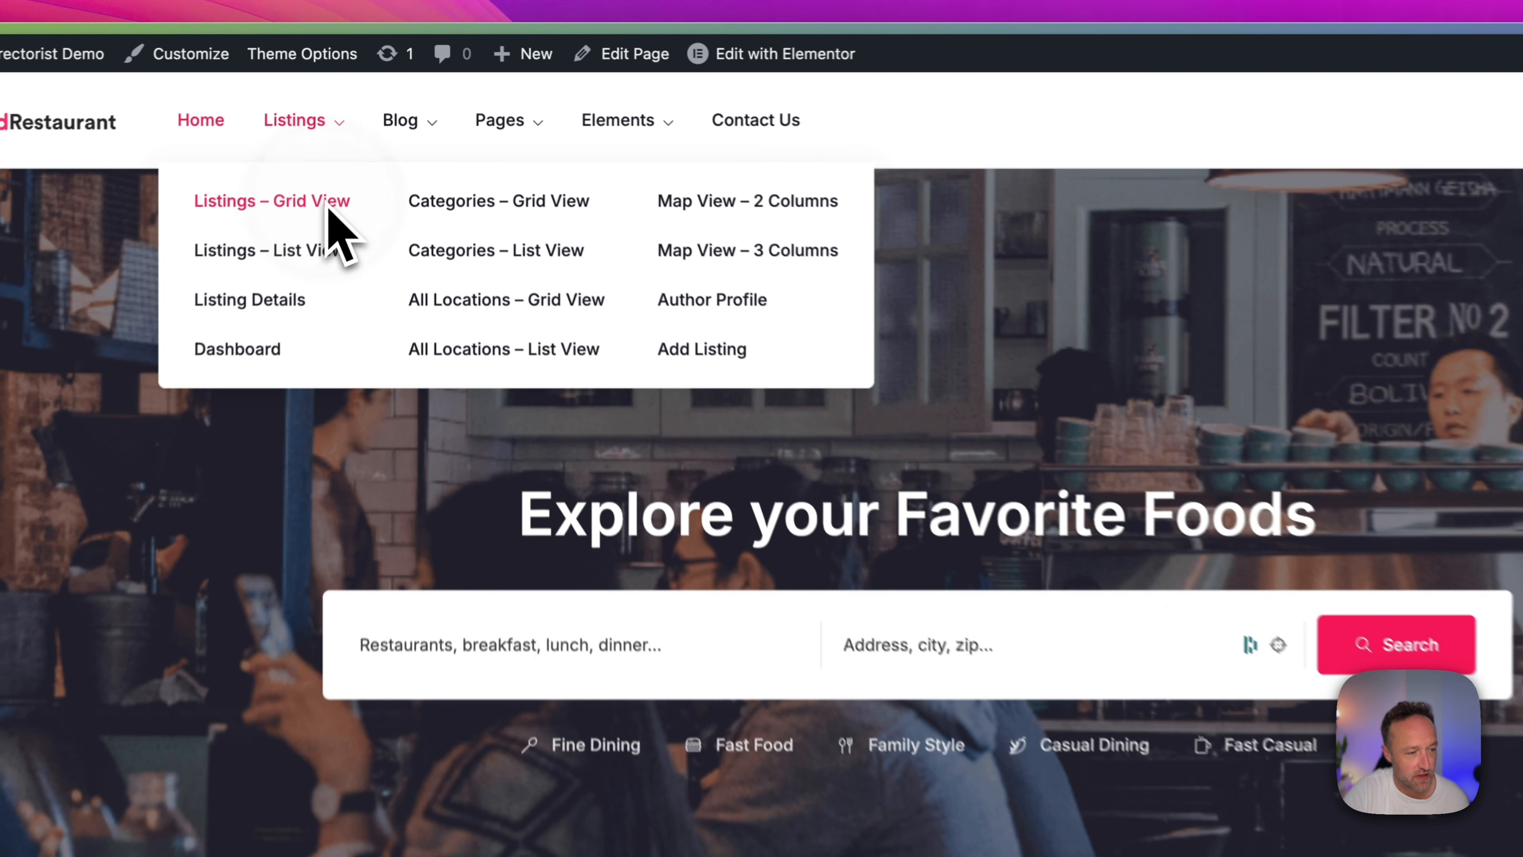
click(353, 145)
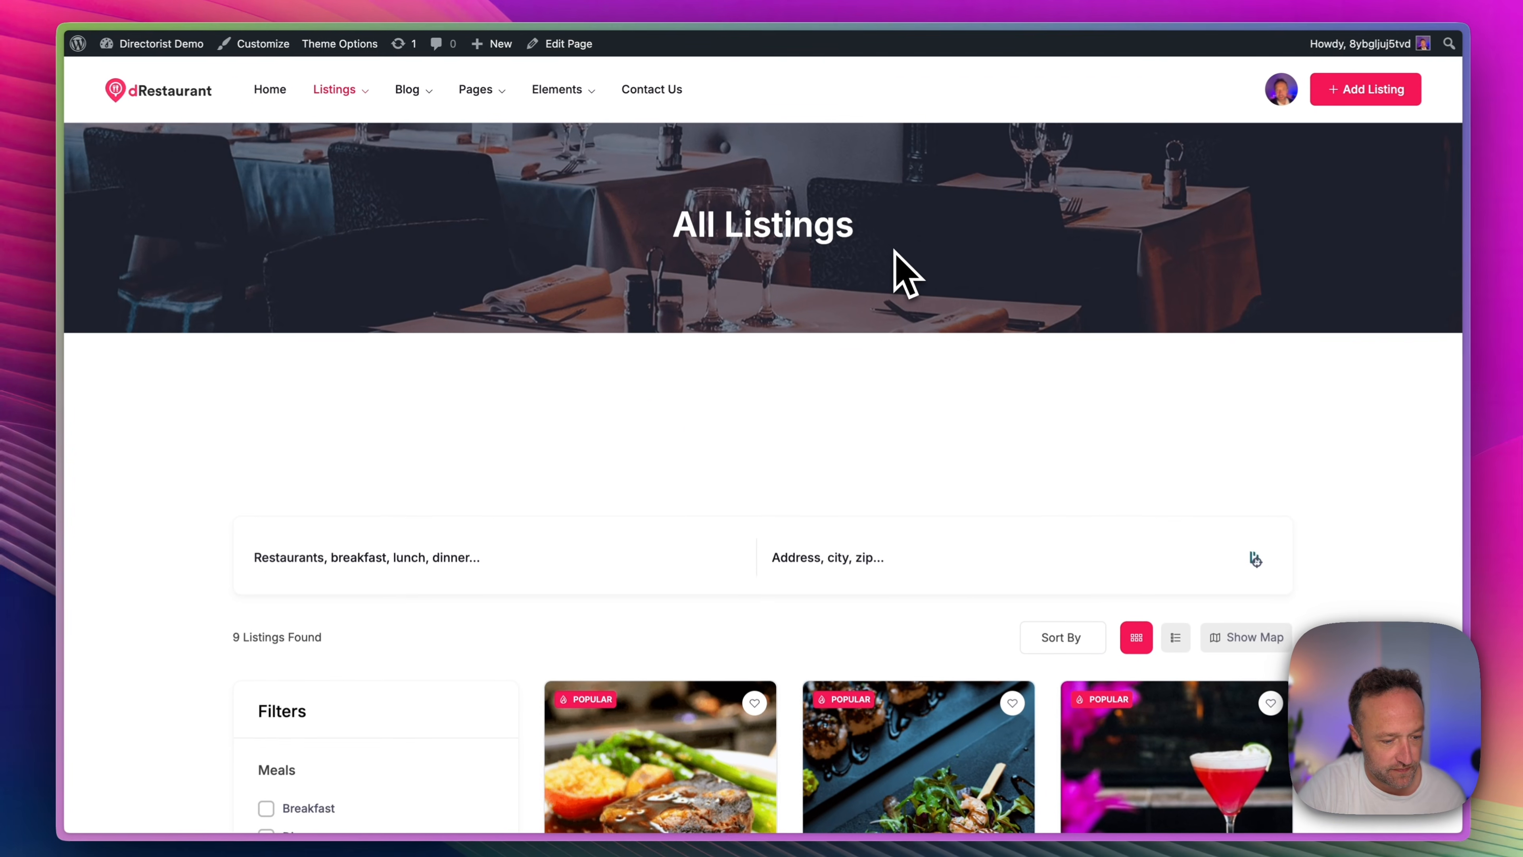
scroll(927, 273, down, 5)
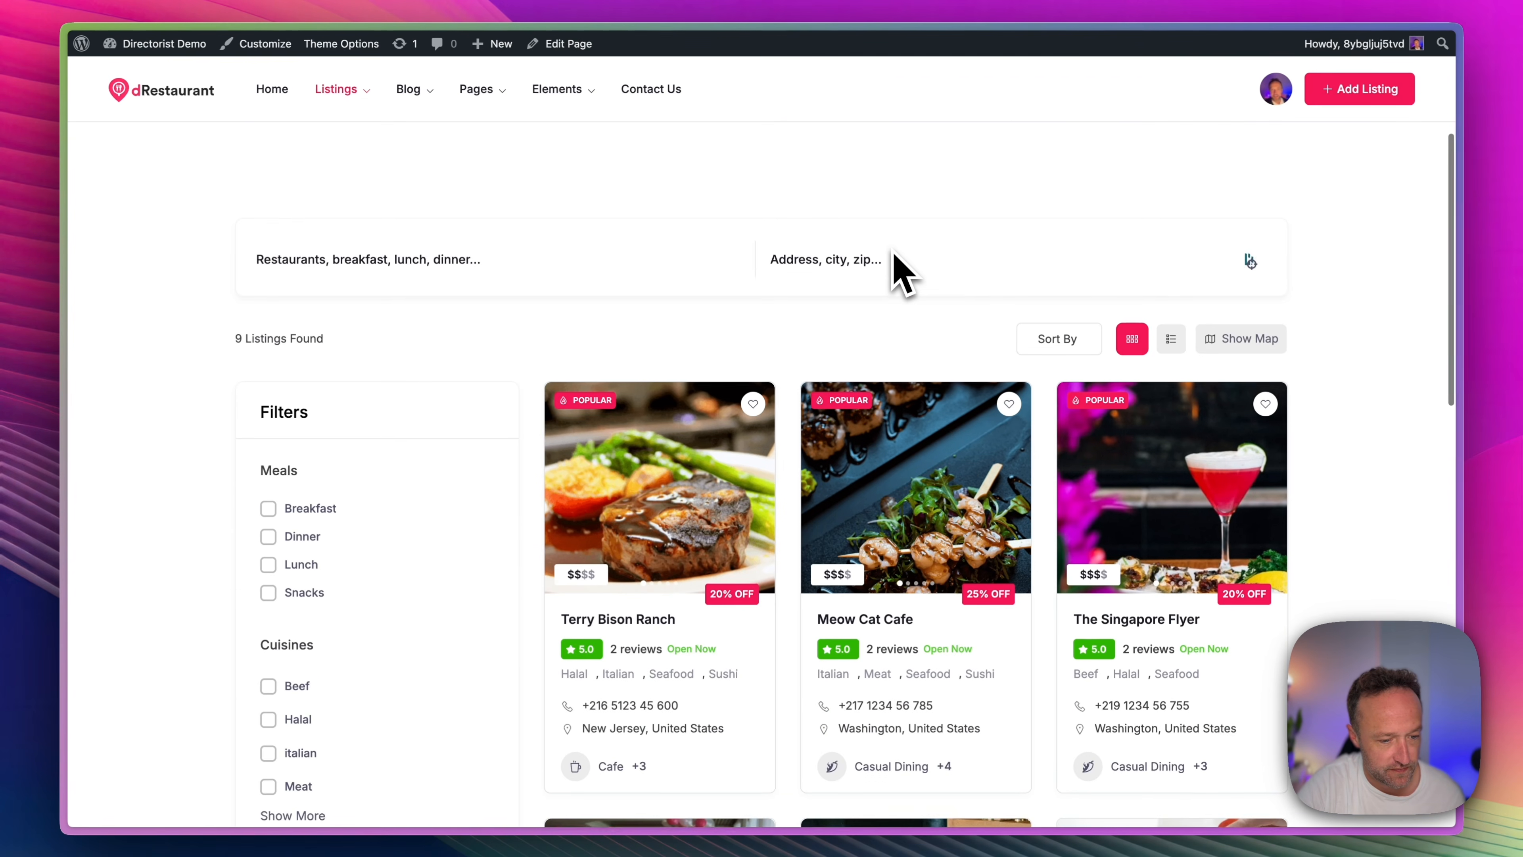
scroll(901, 272, down, 3)
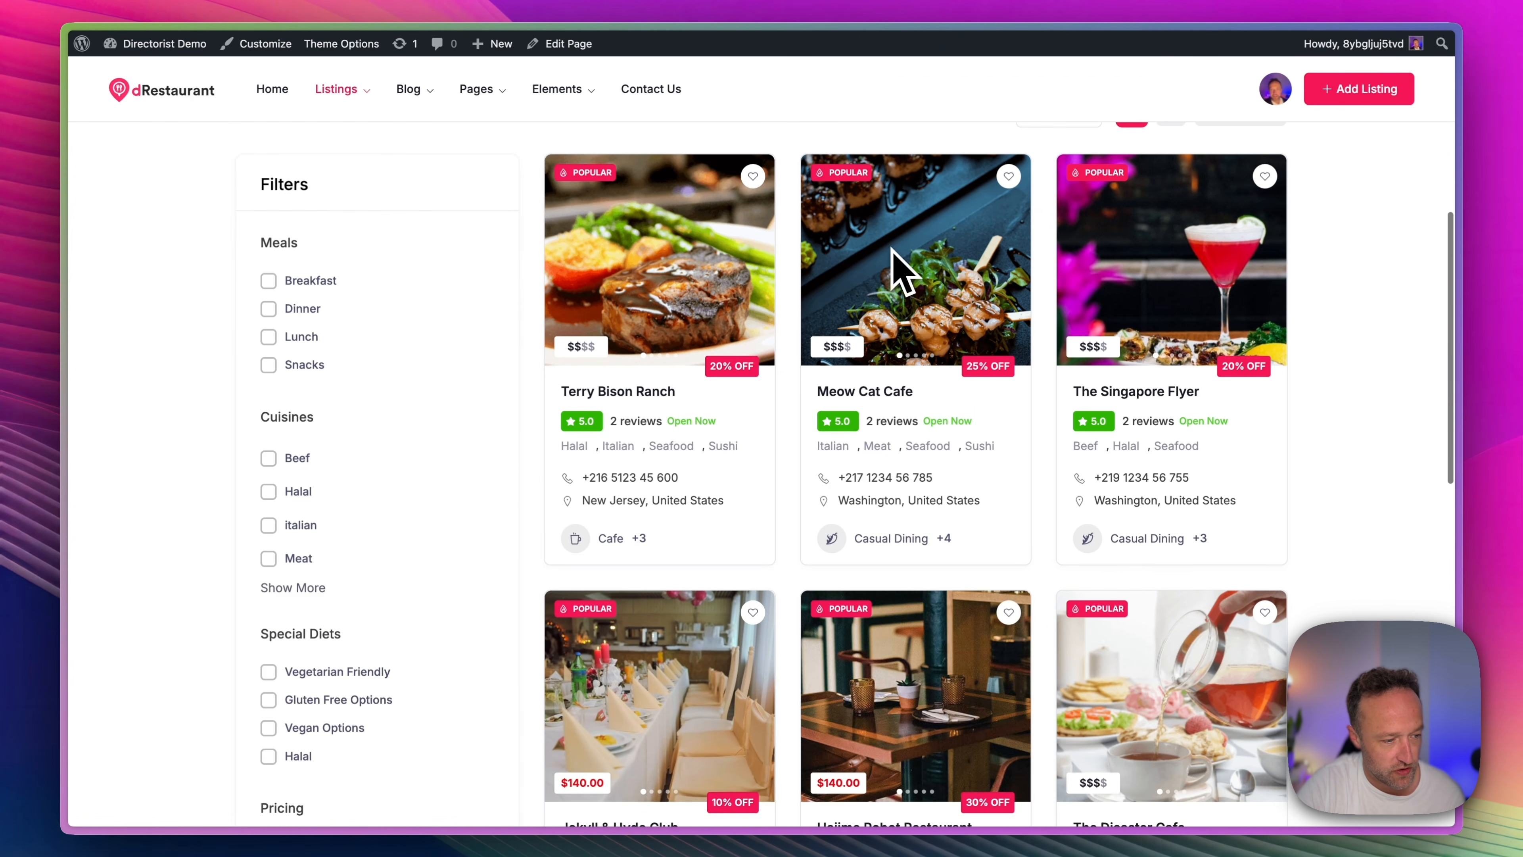
scroll(901, 272, up, 3)
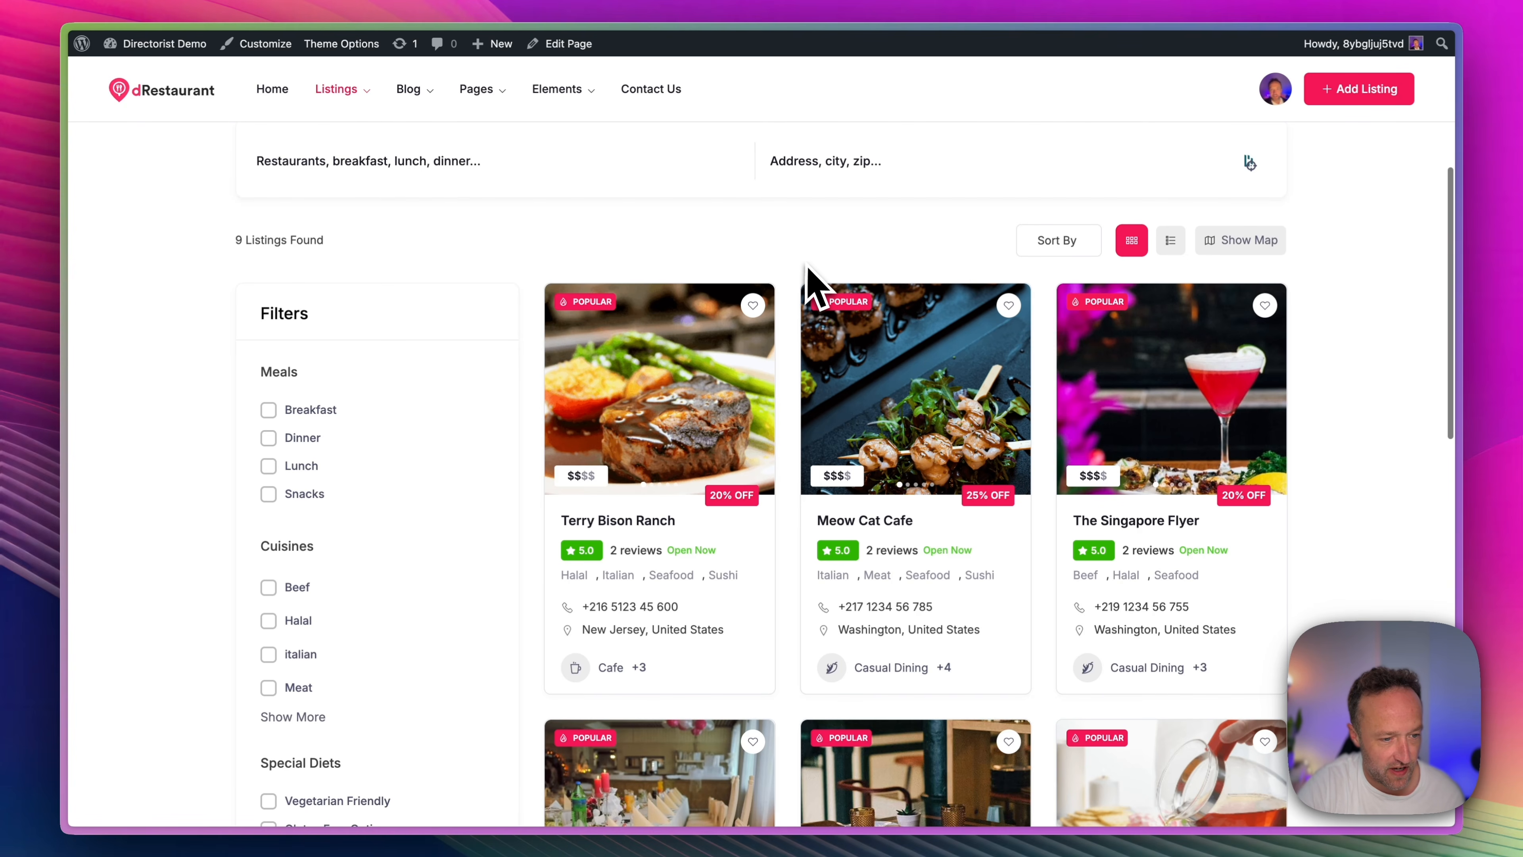
scroll(809, 277, down, 10)
scroll(816, 289, up, 15)
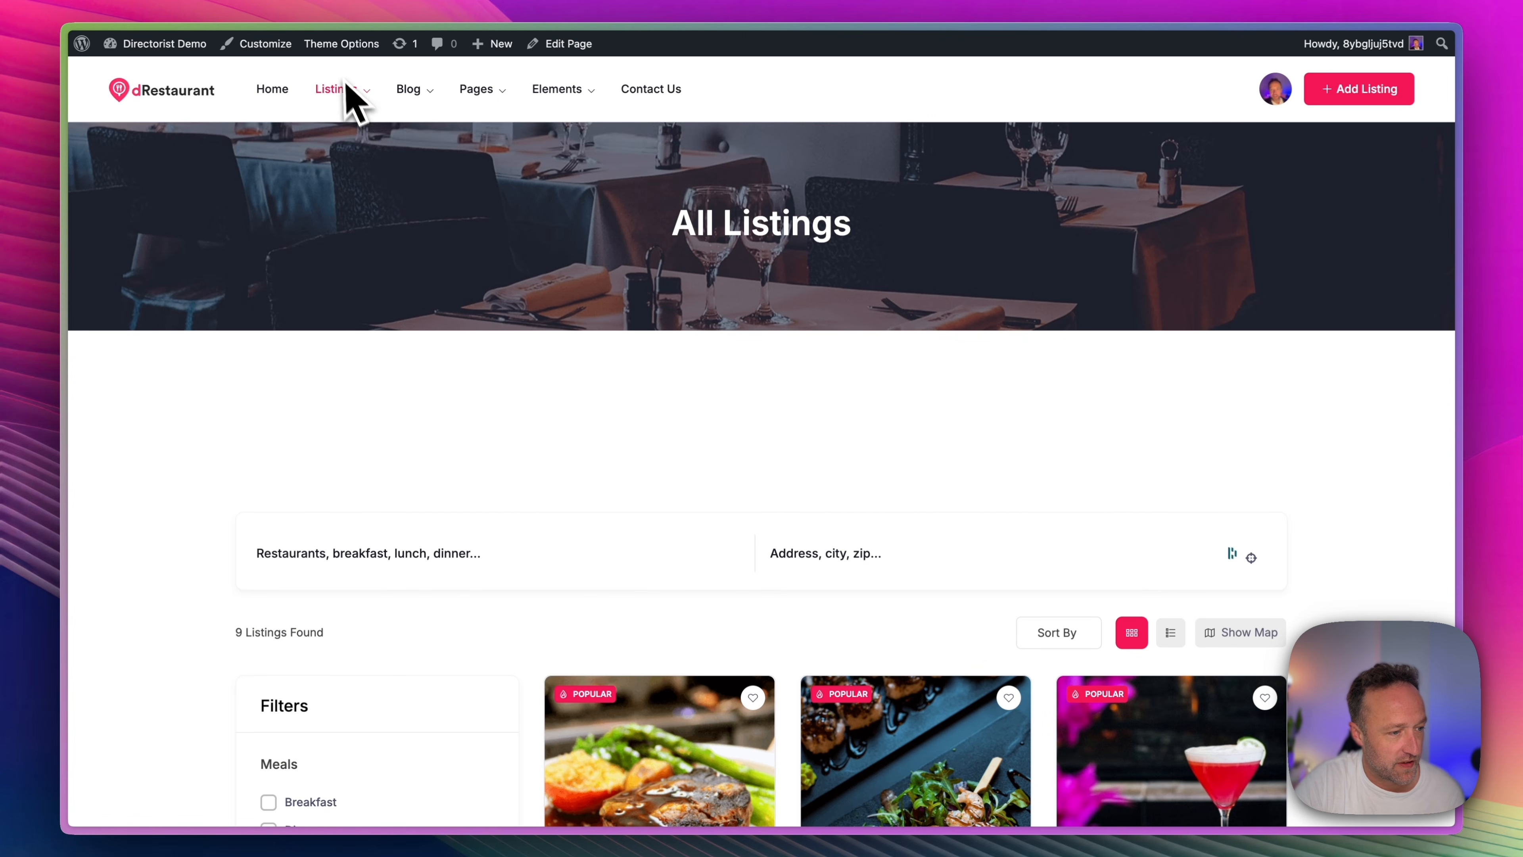
View the Listings – List View page and examine how the restaurants are laid out.
mouse_move(342, 100)
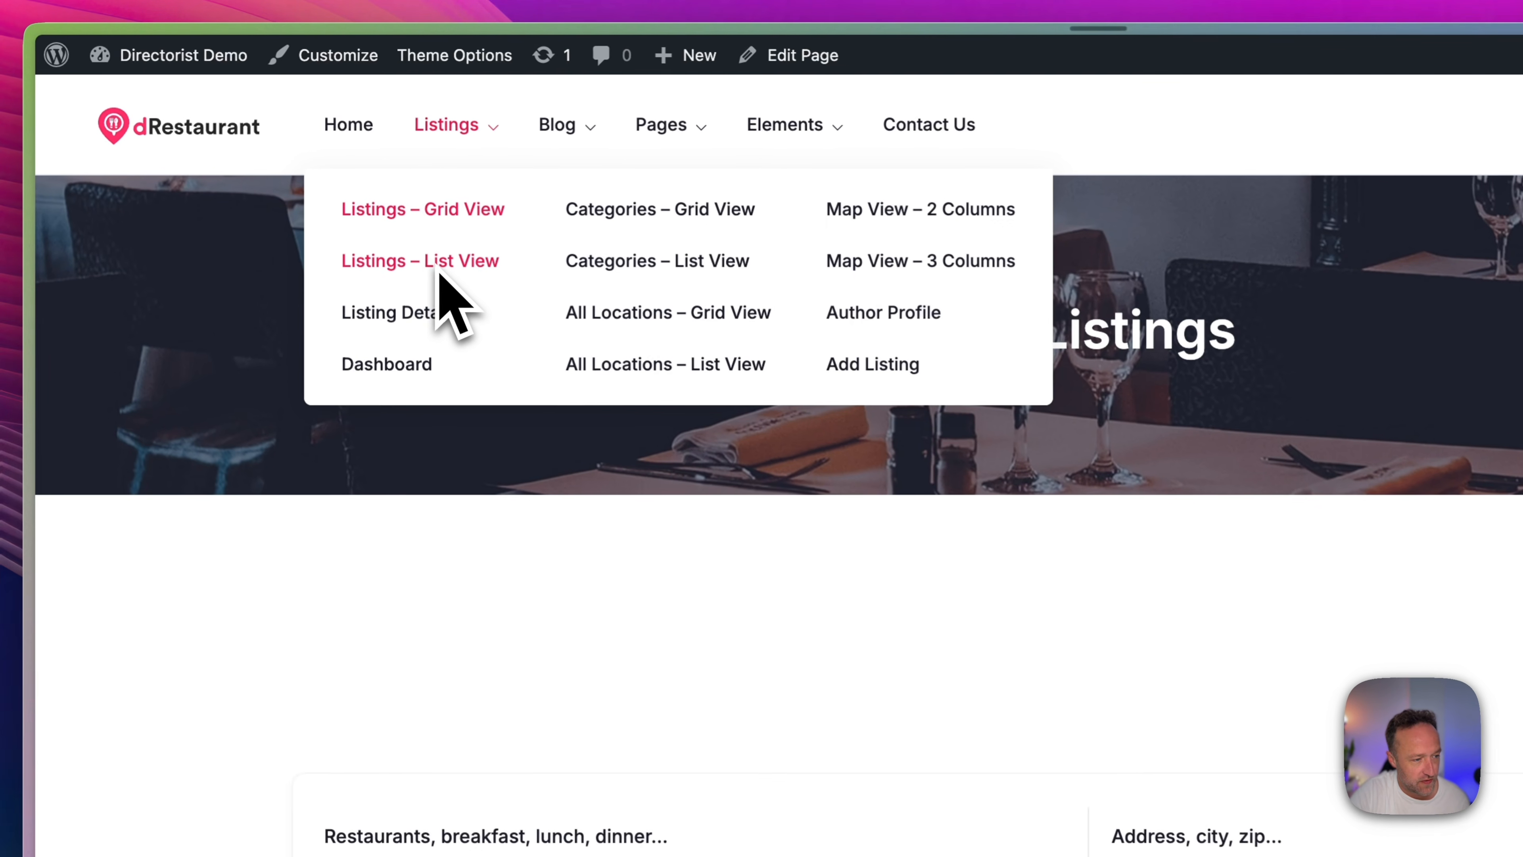
click(444, 264)
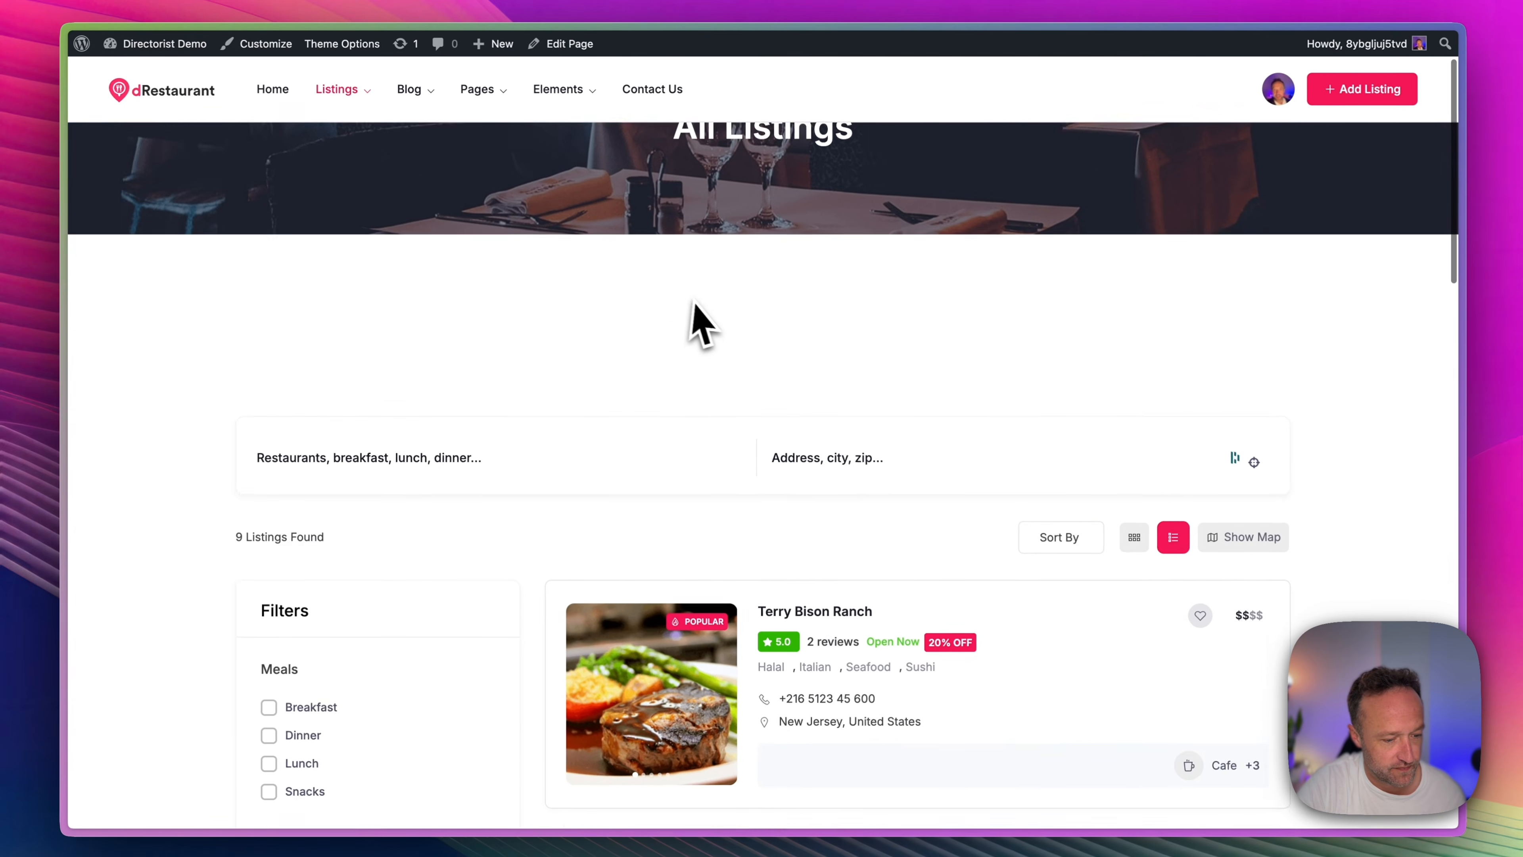
scroll(695, 306, down, 8)
scroll(698, 305, up, 8)
mouse_move(354, 96)
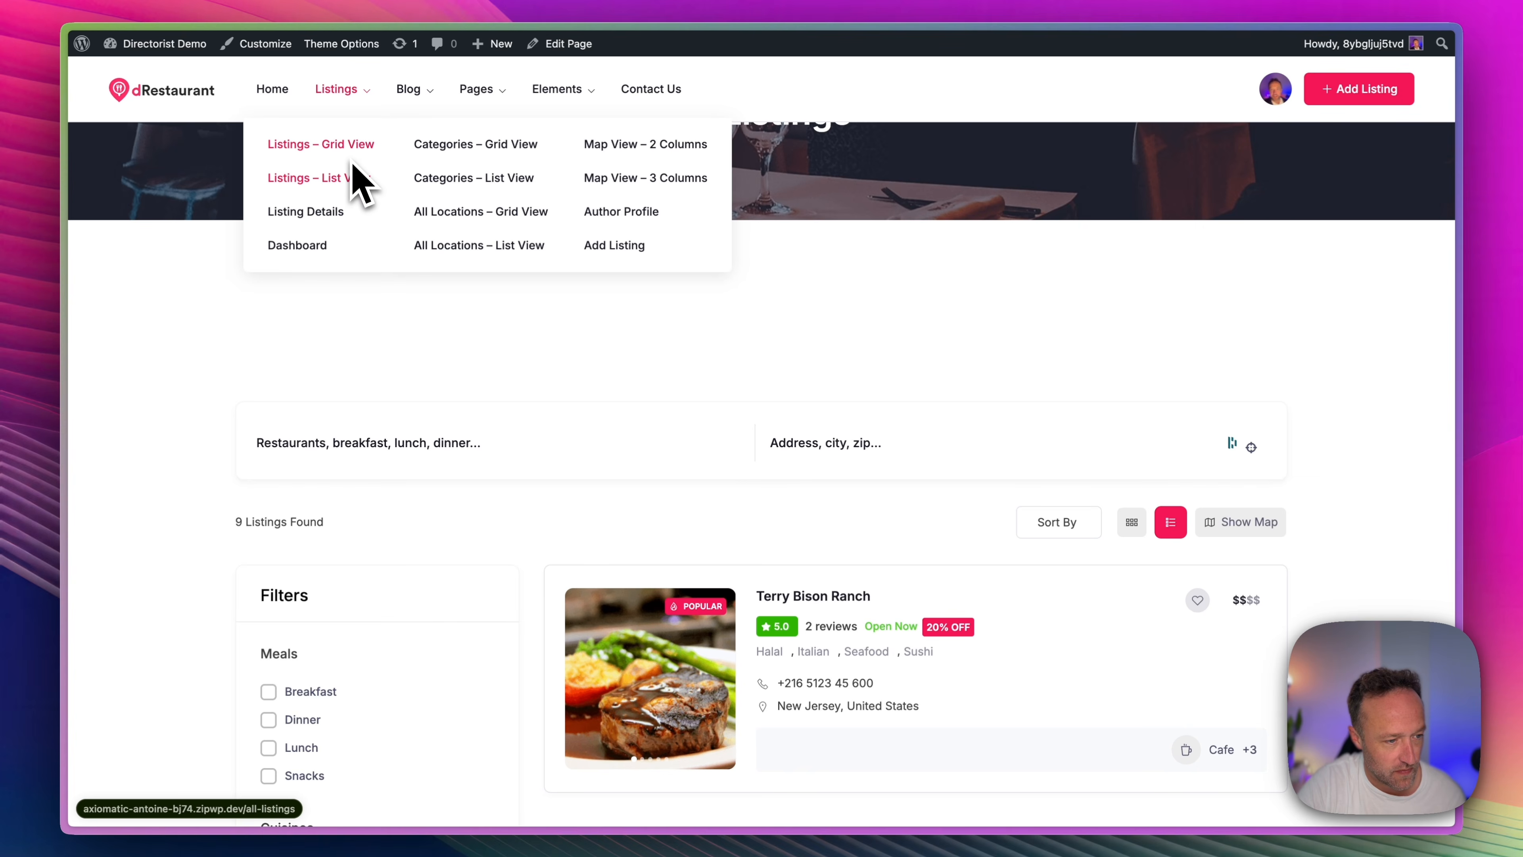
click(352, 162)
View the restaurant categories in both the grid view and list view pages.
mouse_move(355, 102)
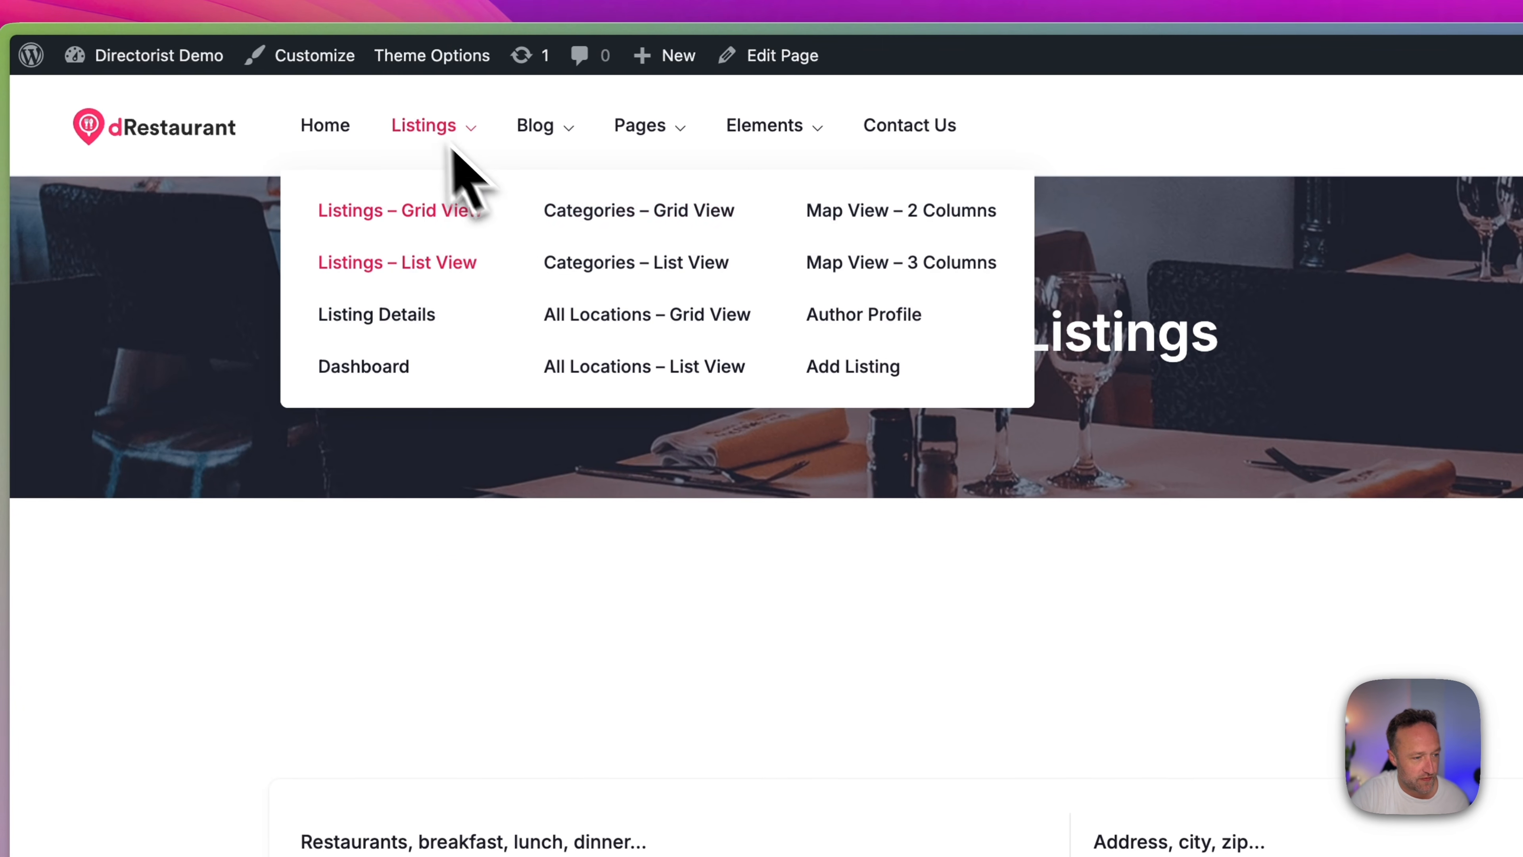
click(598, 222)
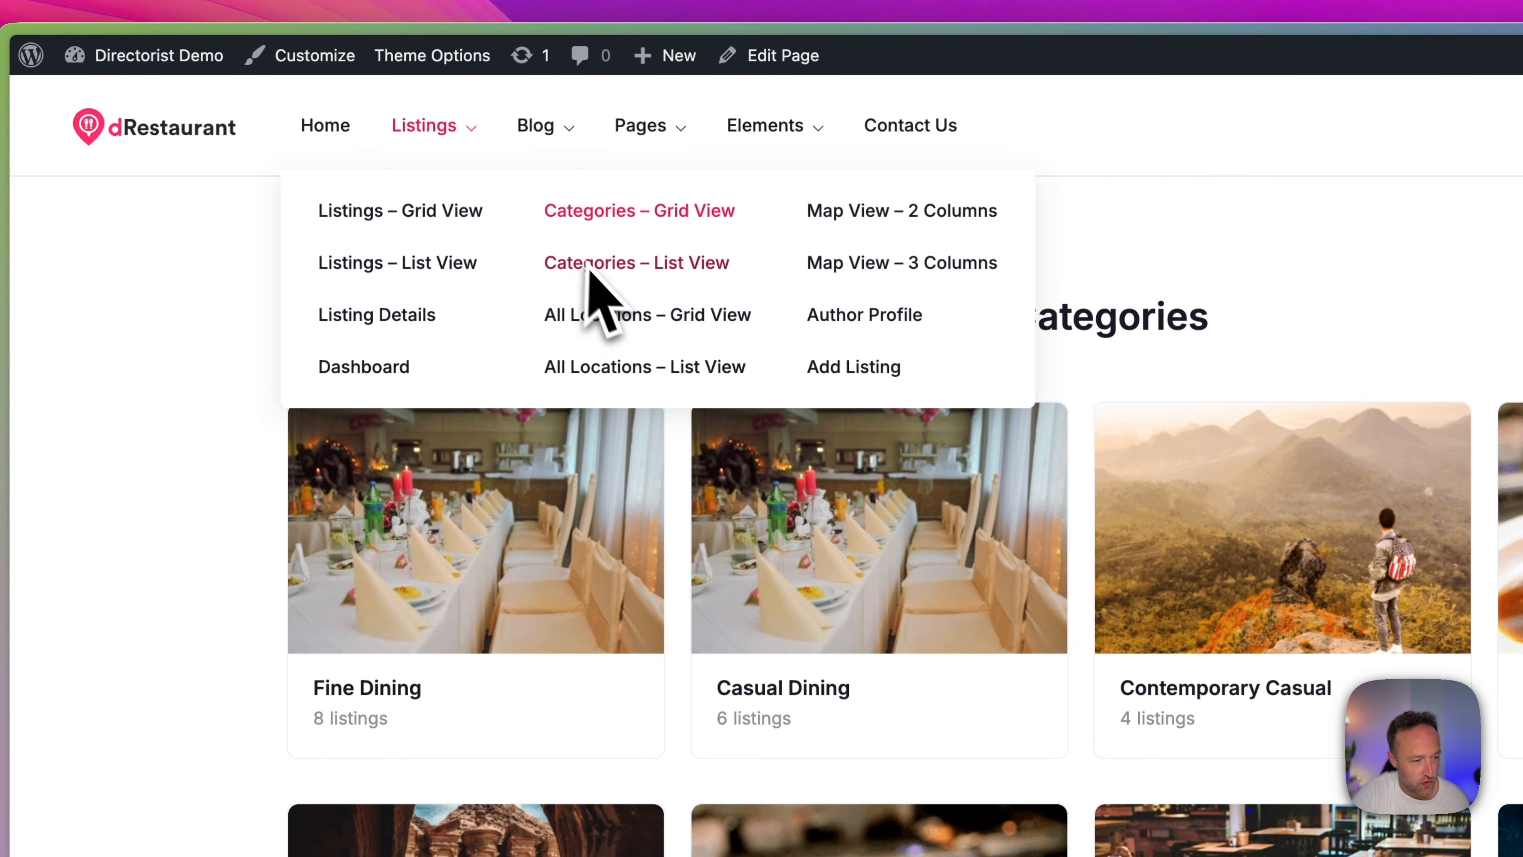
click(599, 277)
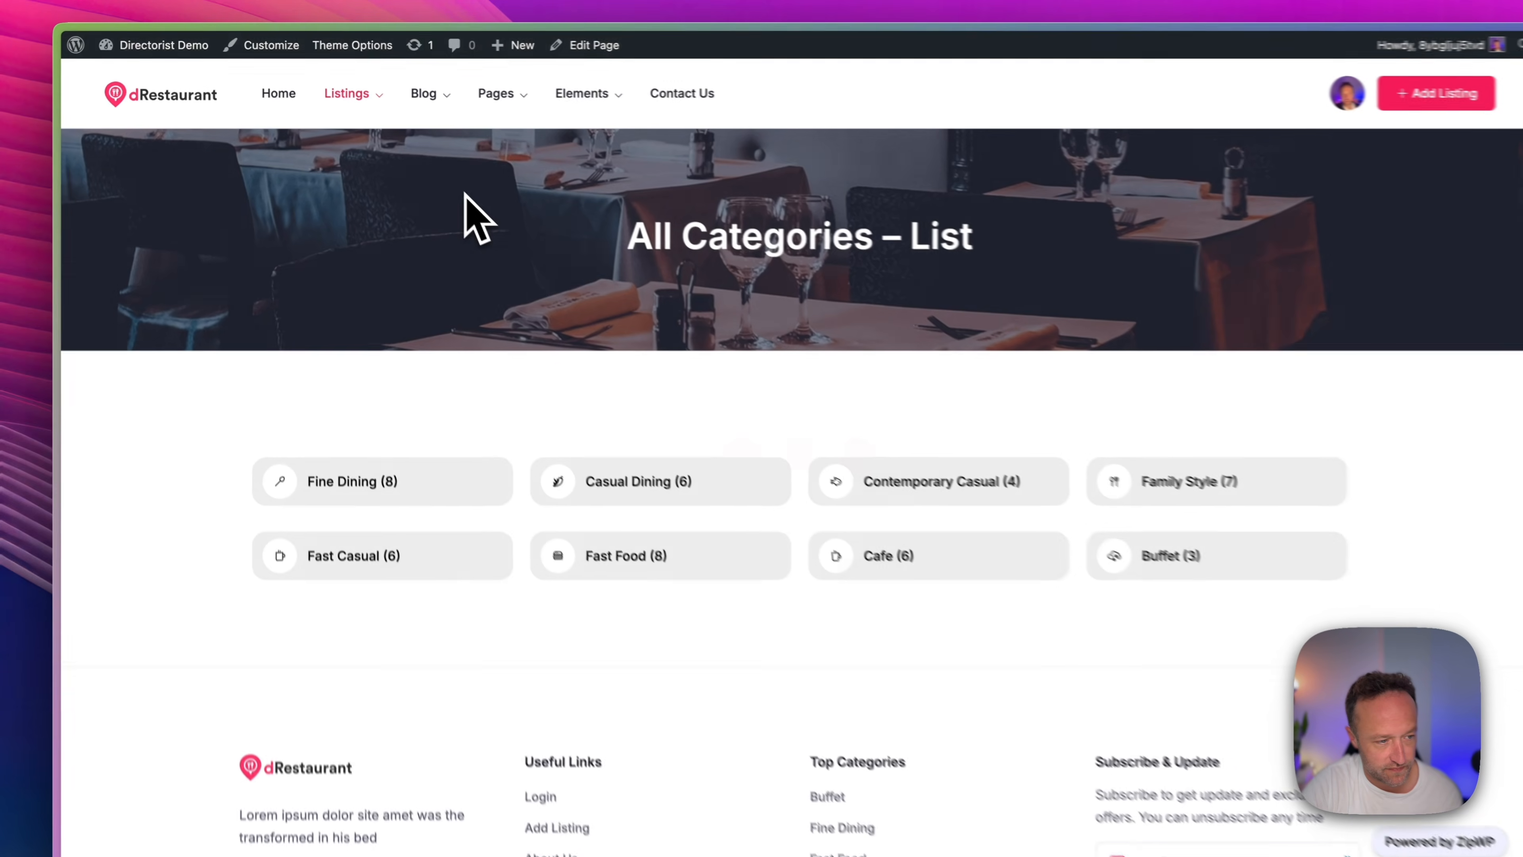
View the All Locations – Grid View page and look through the restaurants listed under Tokyo.
mouse_move(466, 133)
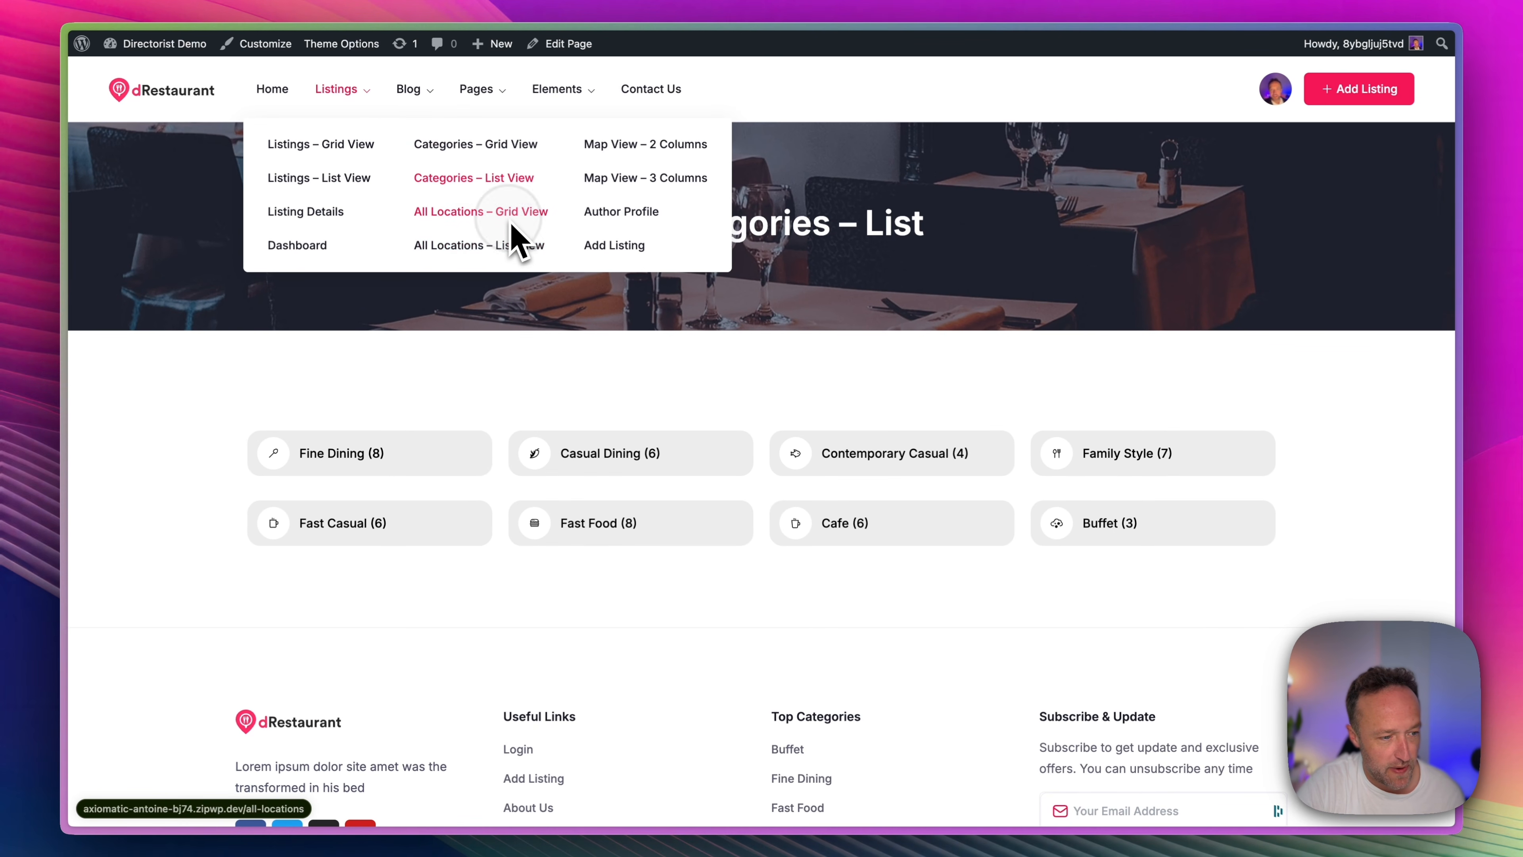
click(512, 223)
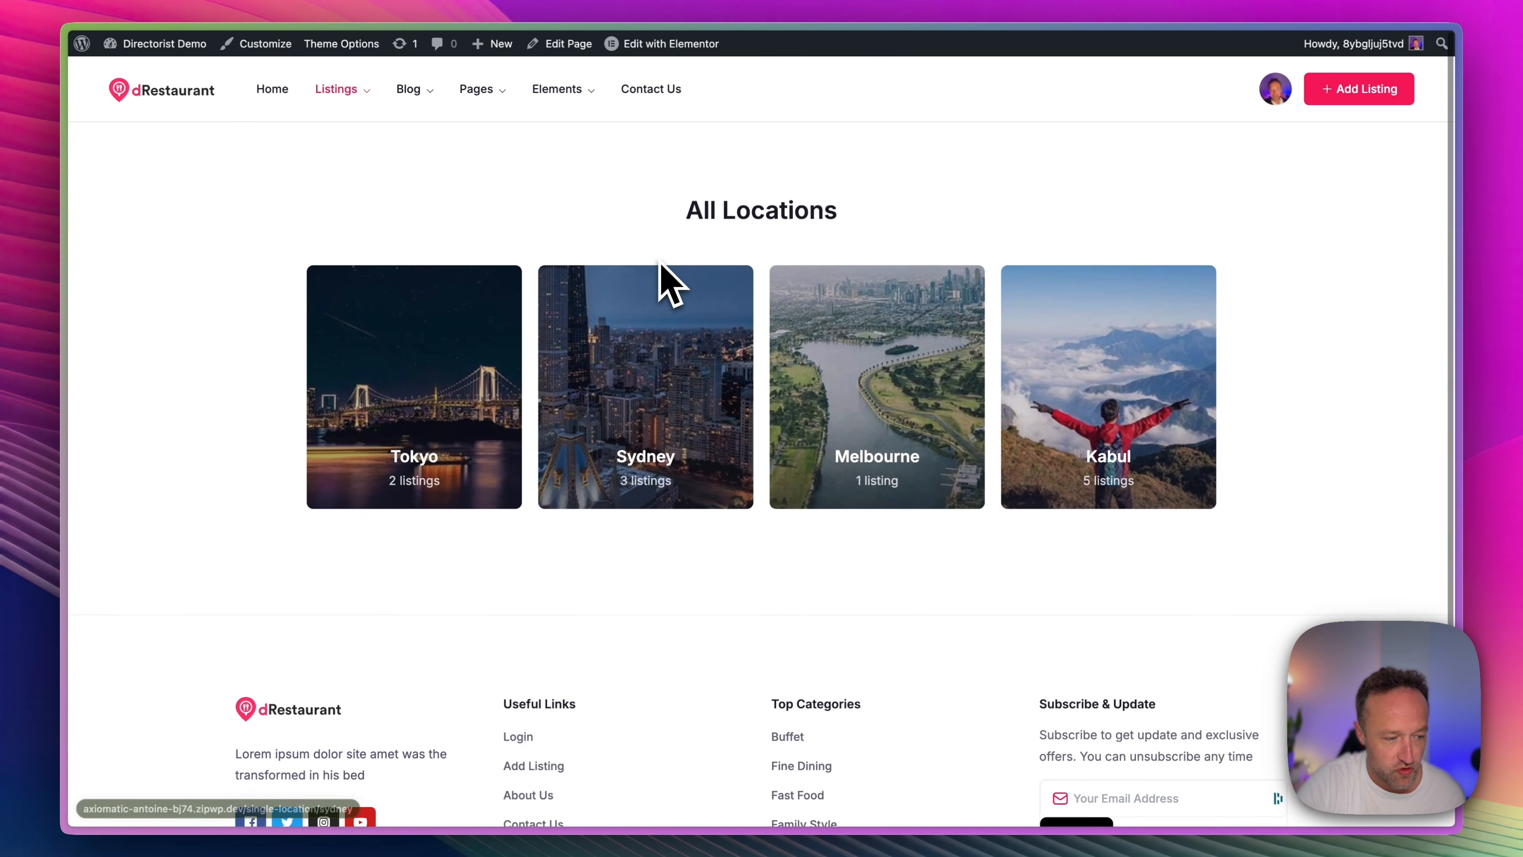
click(428, 377)
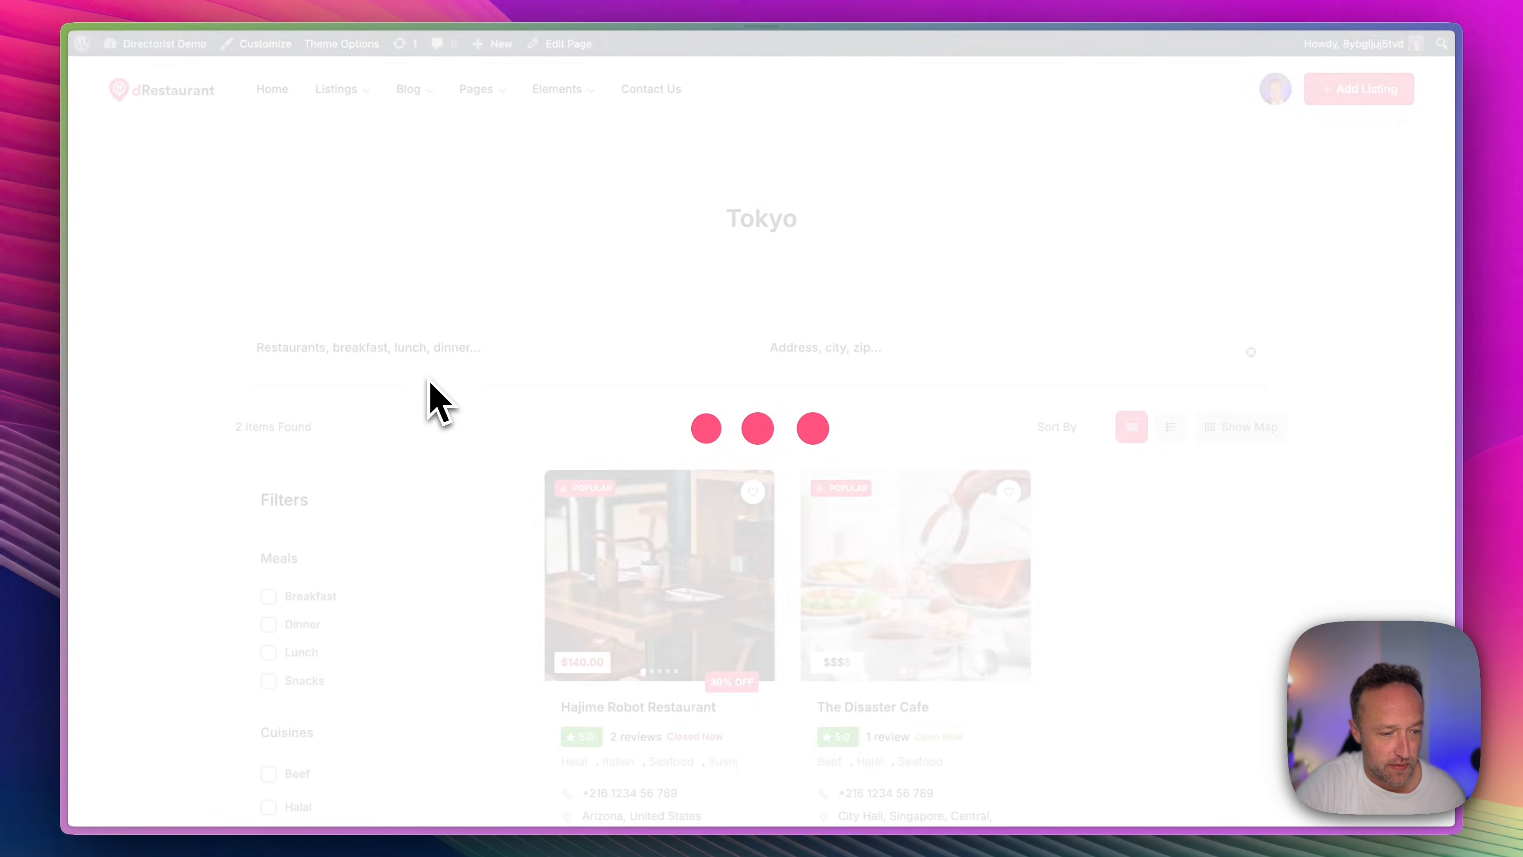
scroll(689, 294, down, 3)
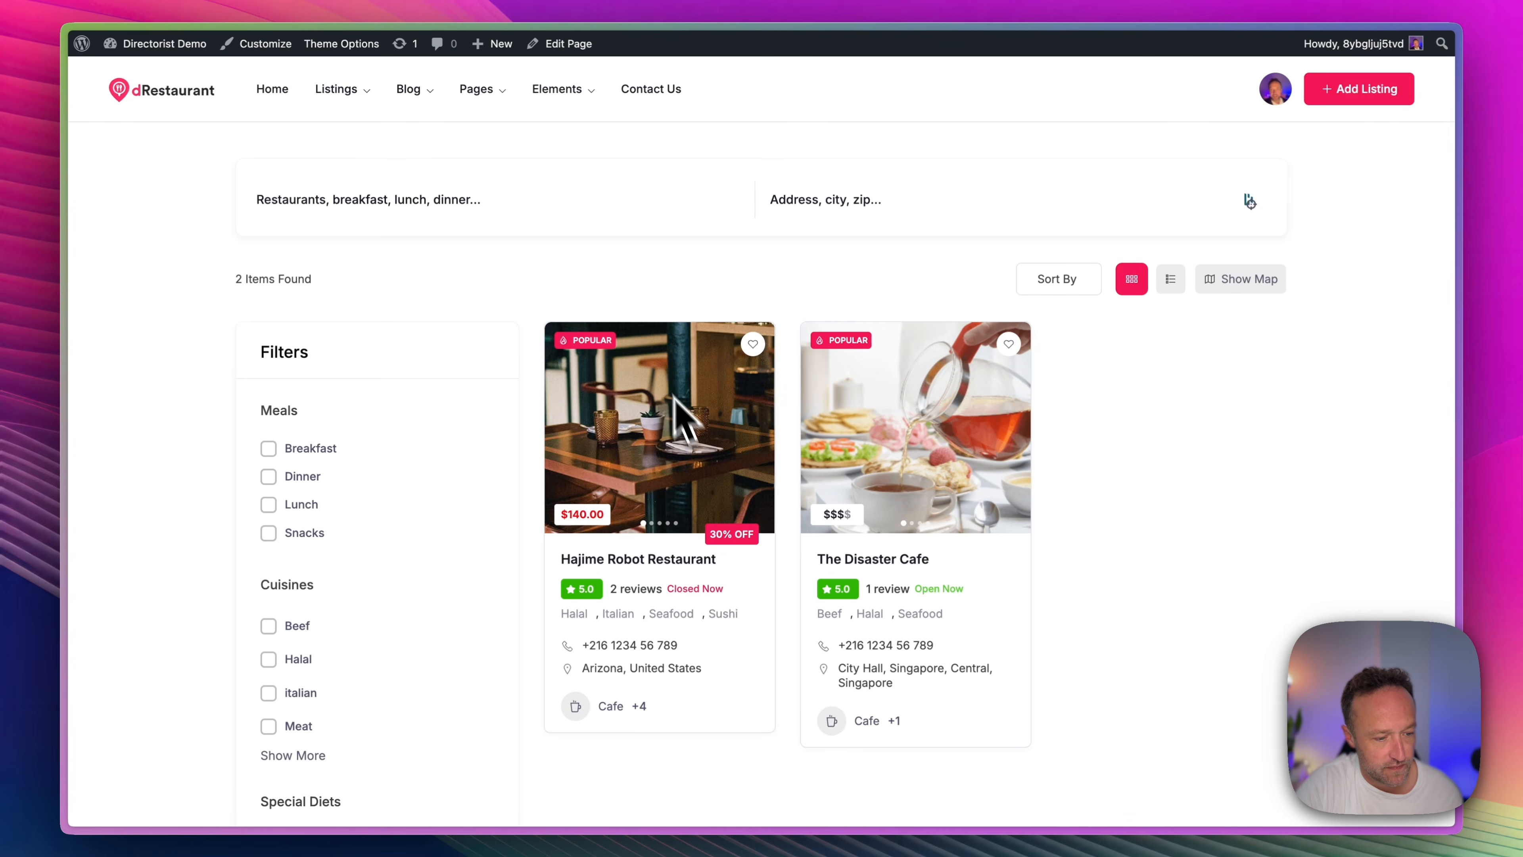
Open The Disaster Cafe listing and view its photo gallery, details, FAQs and reviews.
click(837, 427)
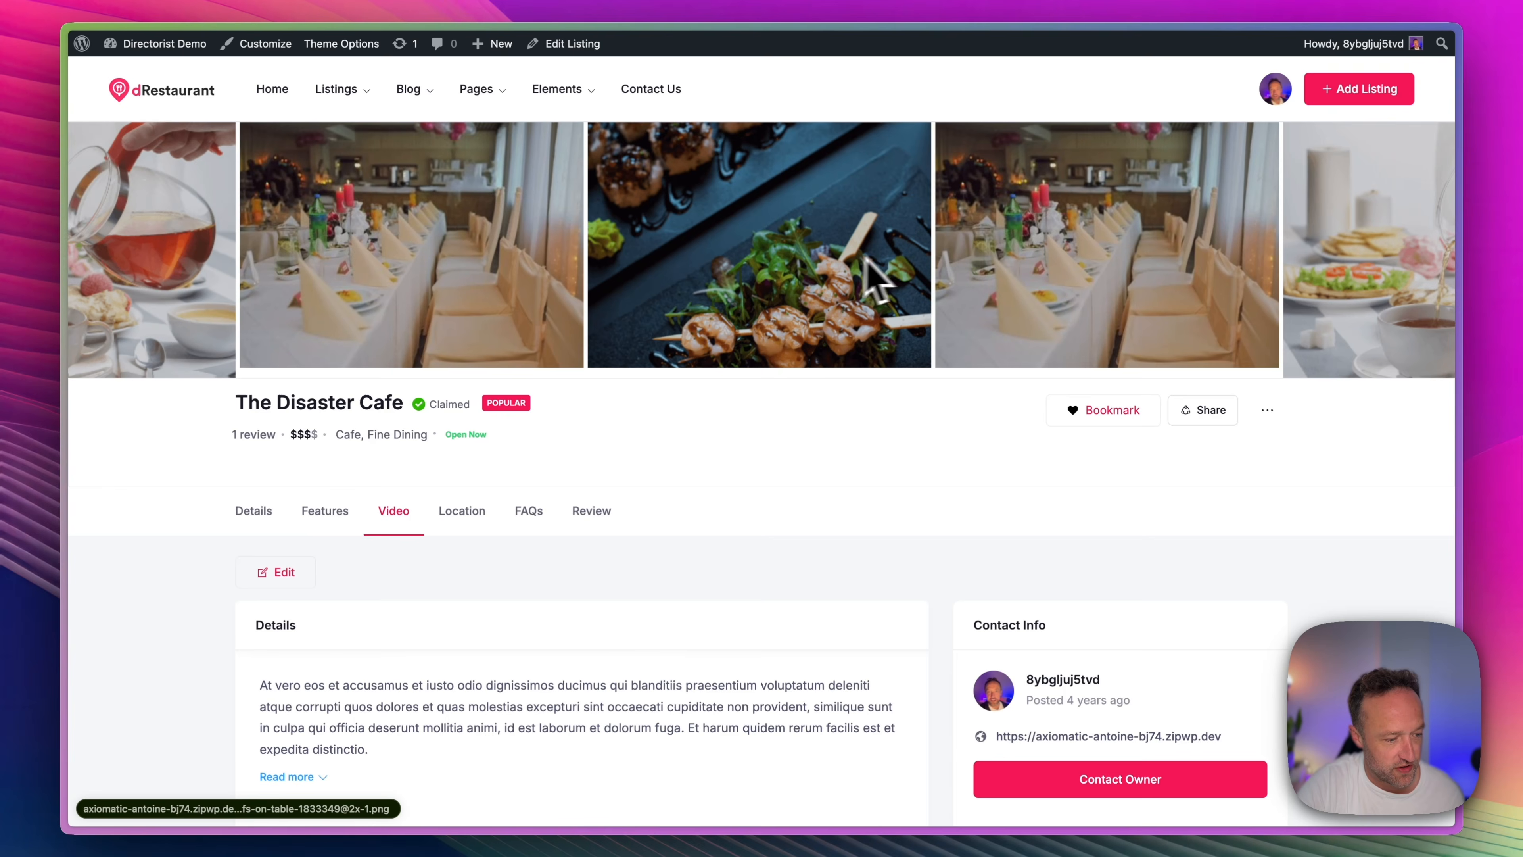
scroll(887, 277, down, 3)
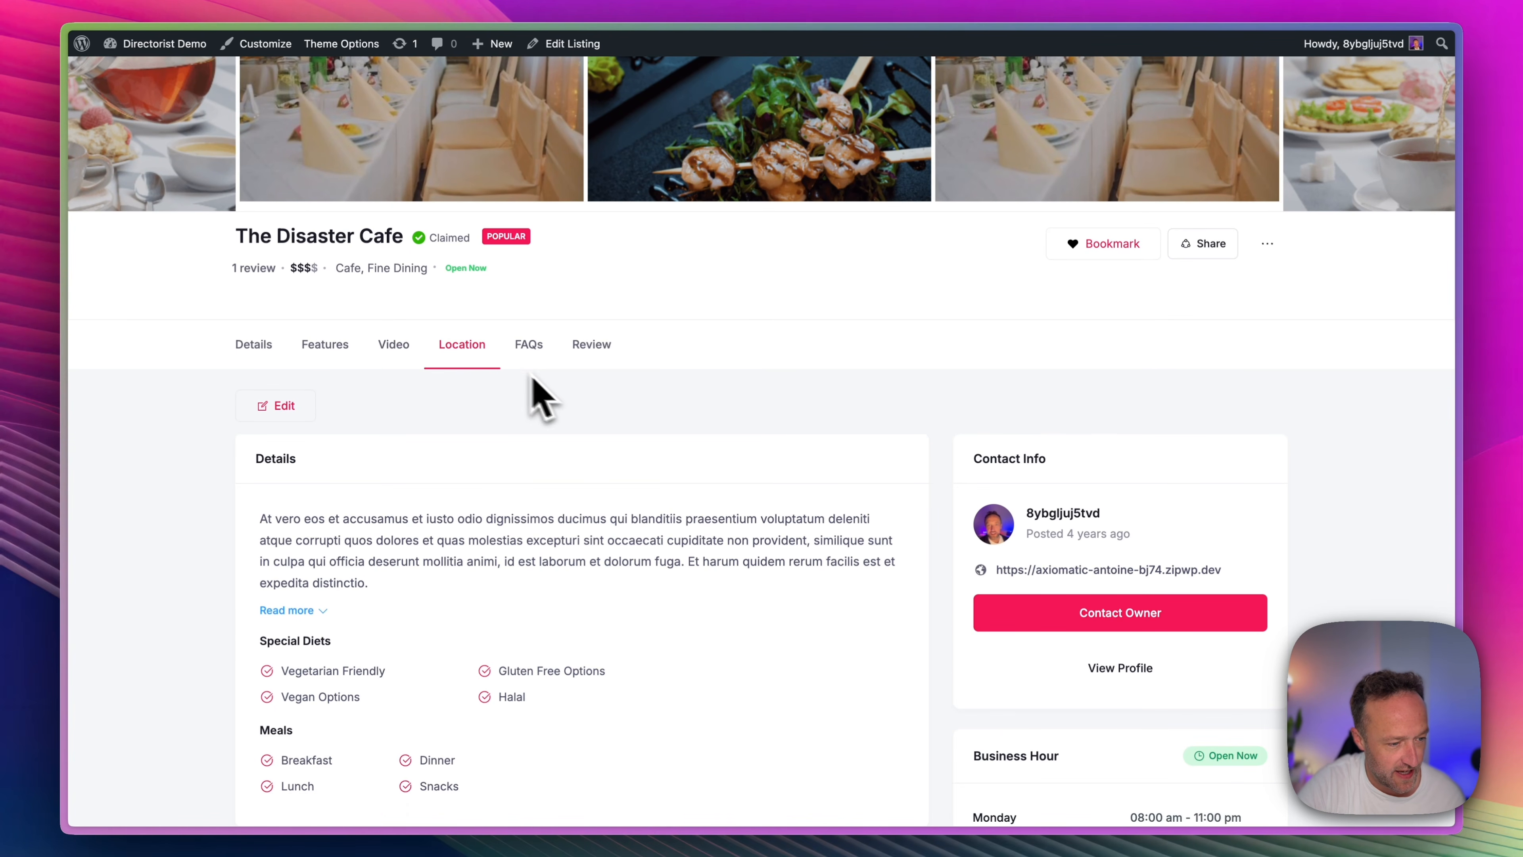
scroll(556, 387, down, 1)
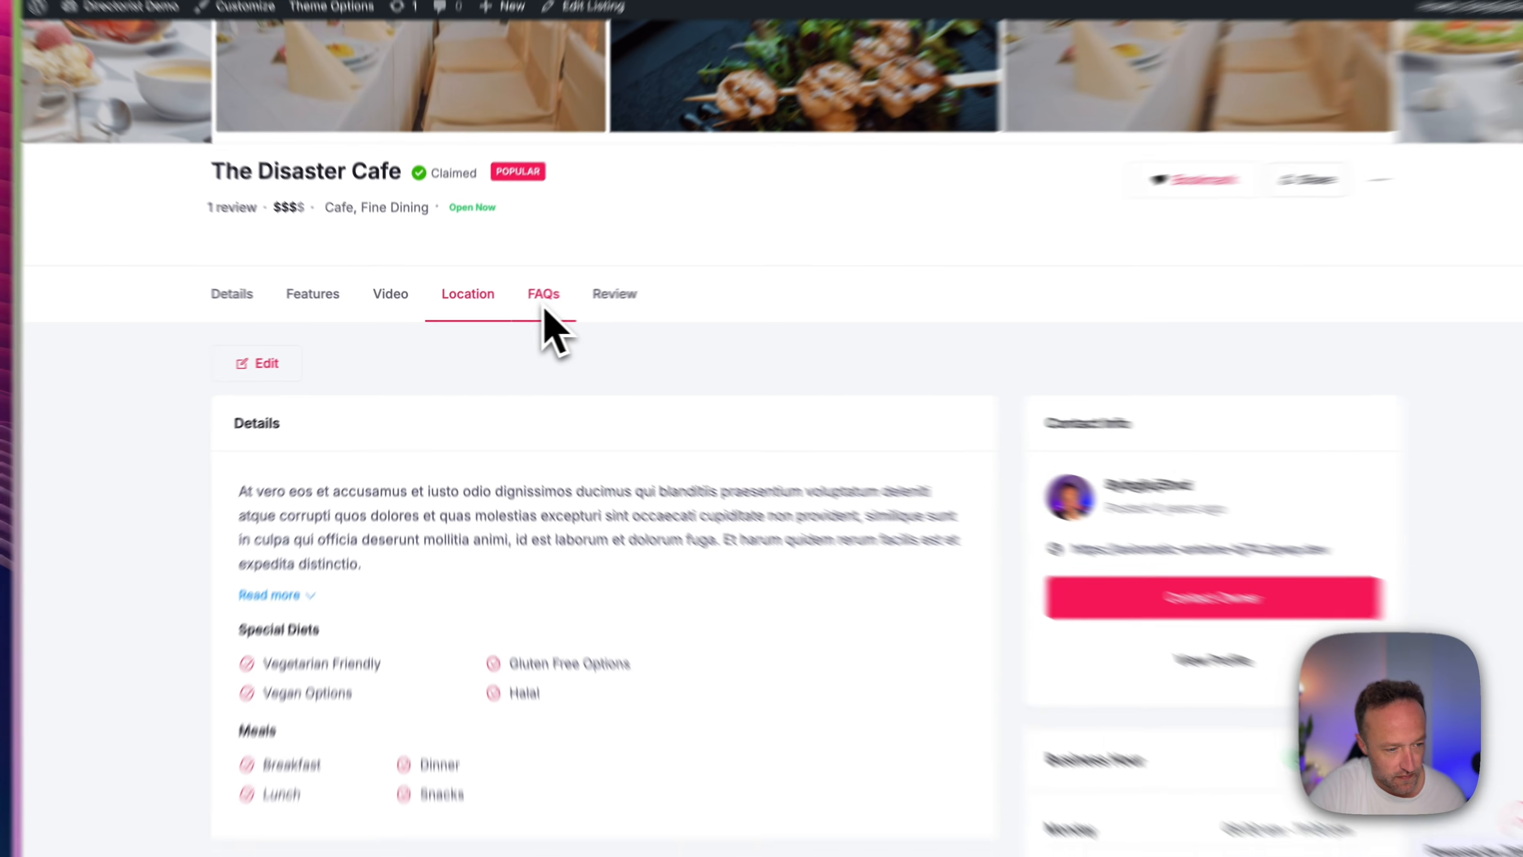
click(528, 303)
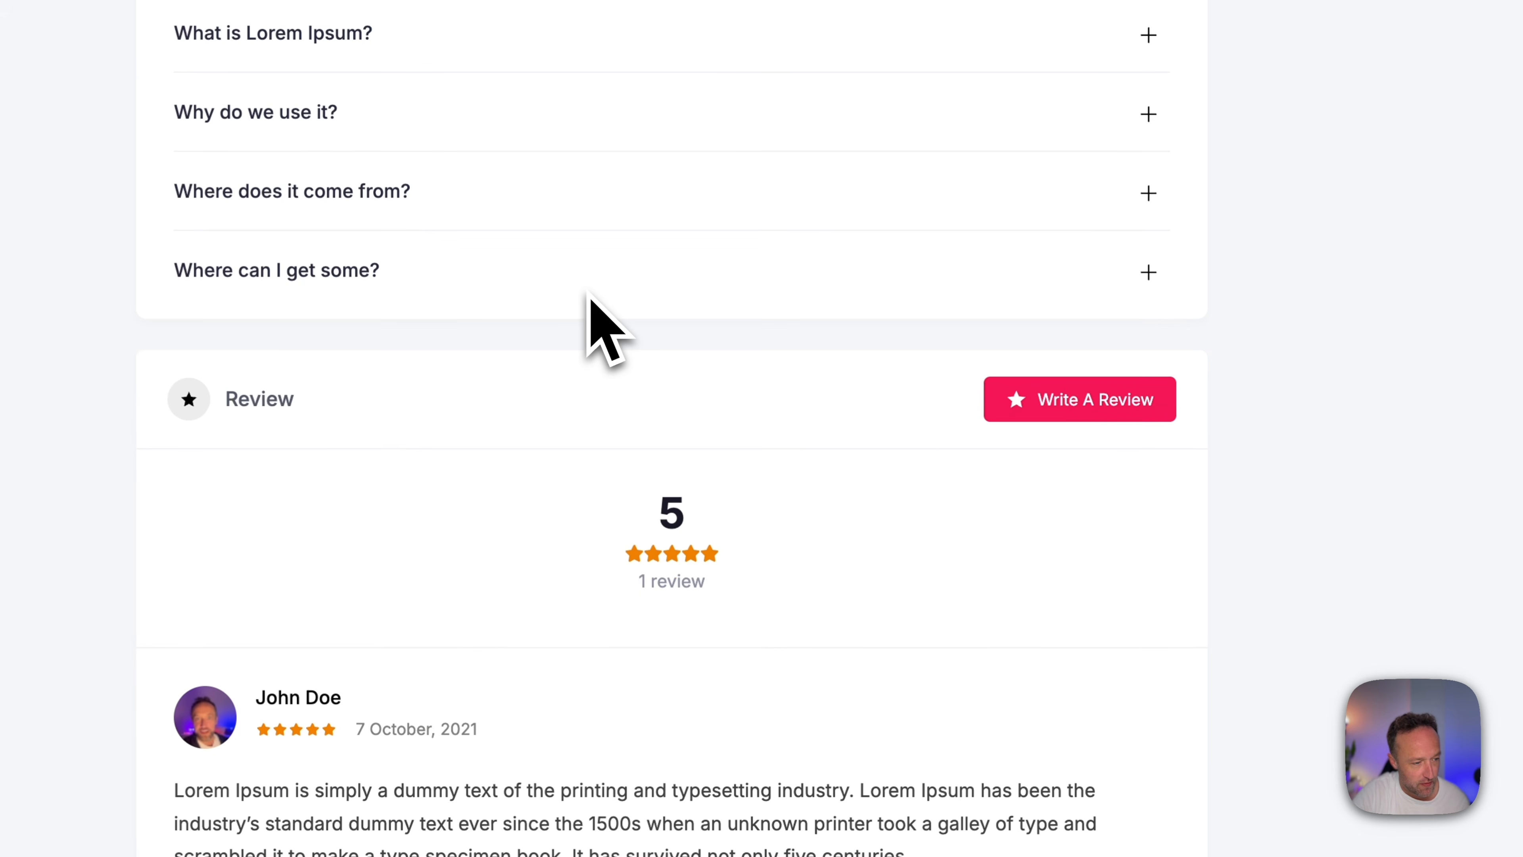
scroll(588, 292, down, 3)
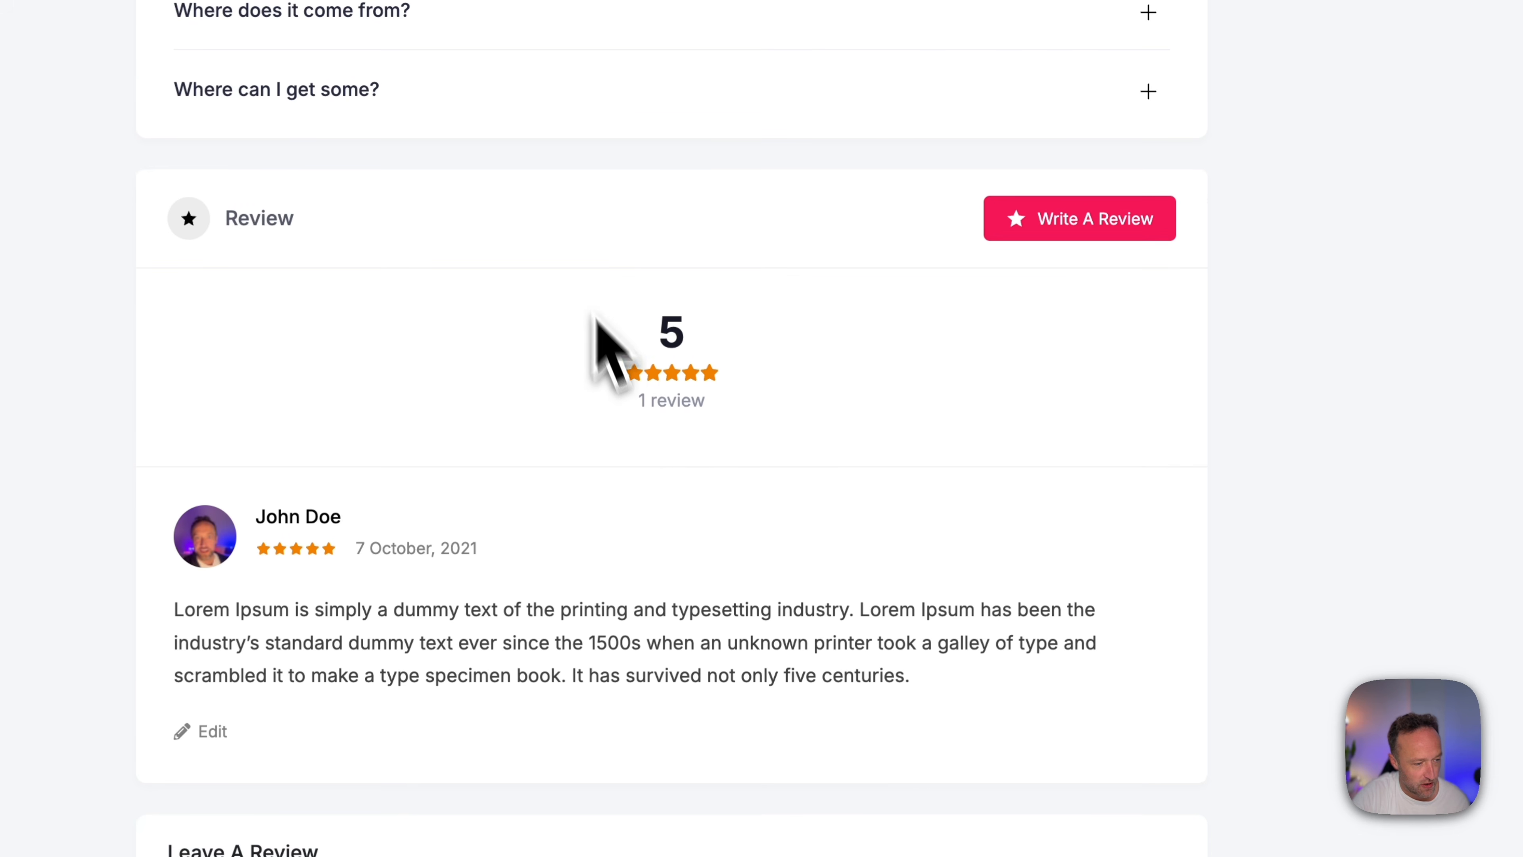
Examine the cafe page's contact info, business hours, features, reservation box, video, location map and FAQs.
scroll(590, 396, up, 20)
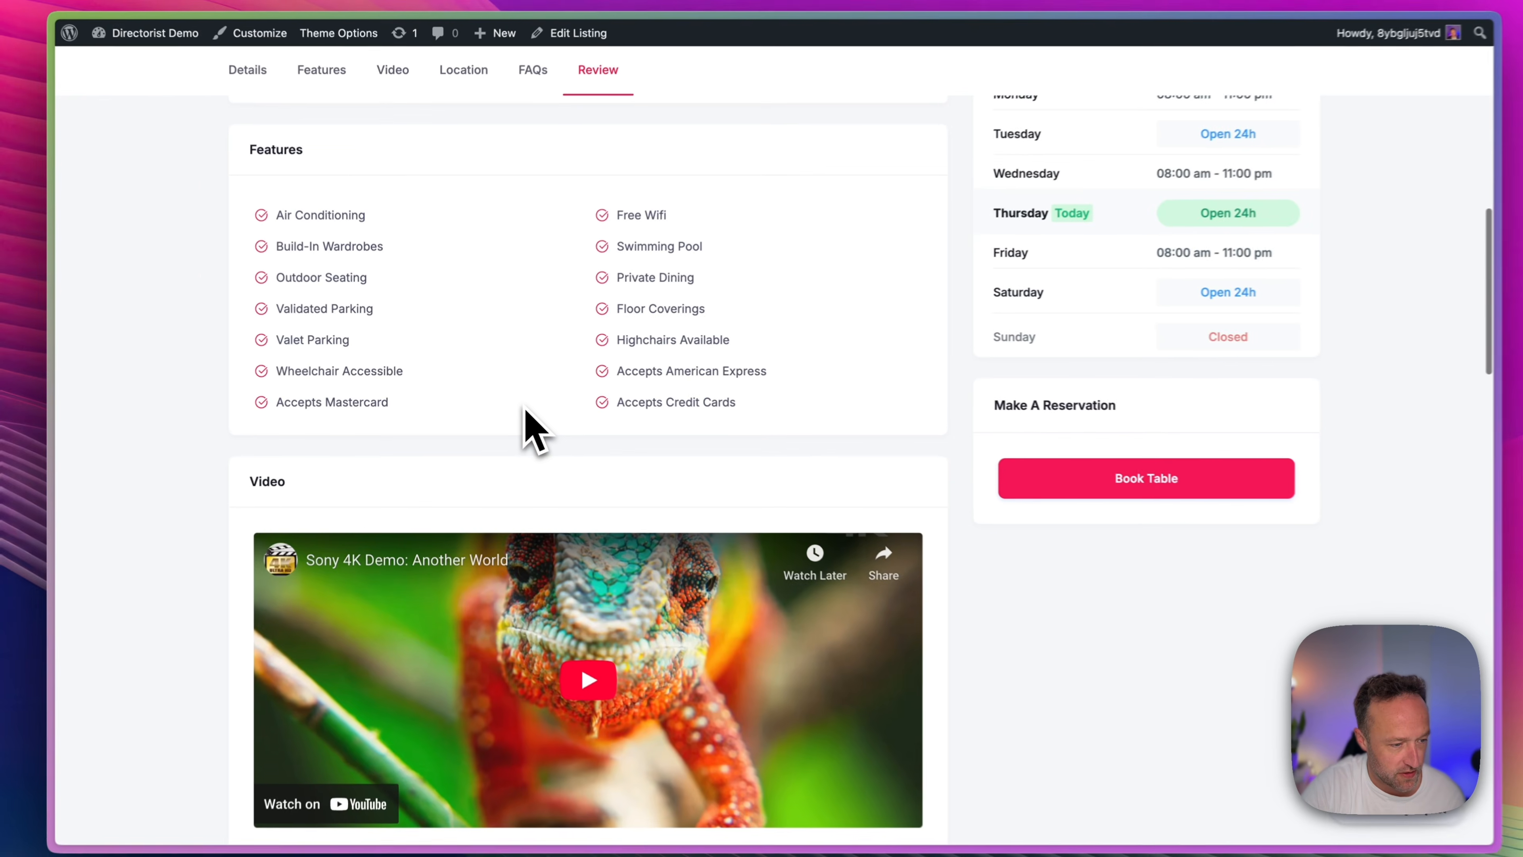
scroll(524, 410, up, 13)
scroll(522, 407, down, 8)
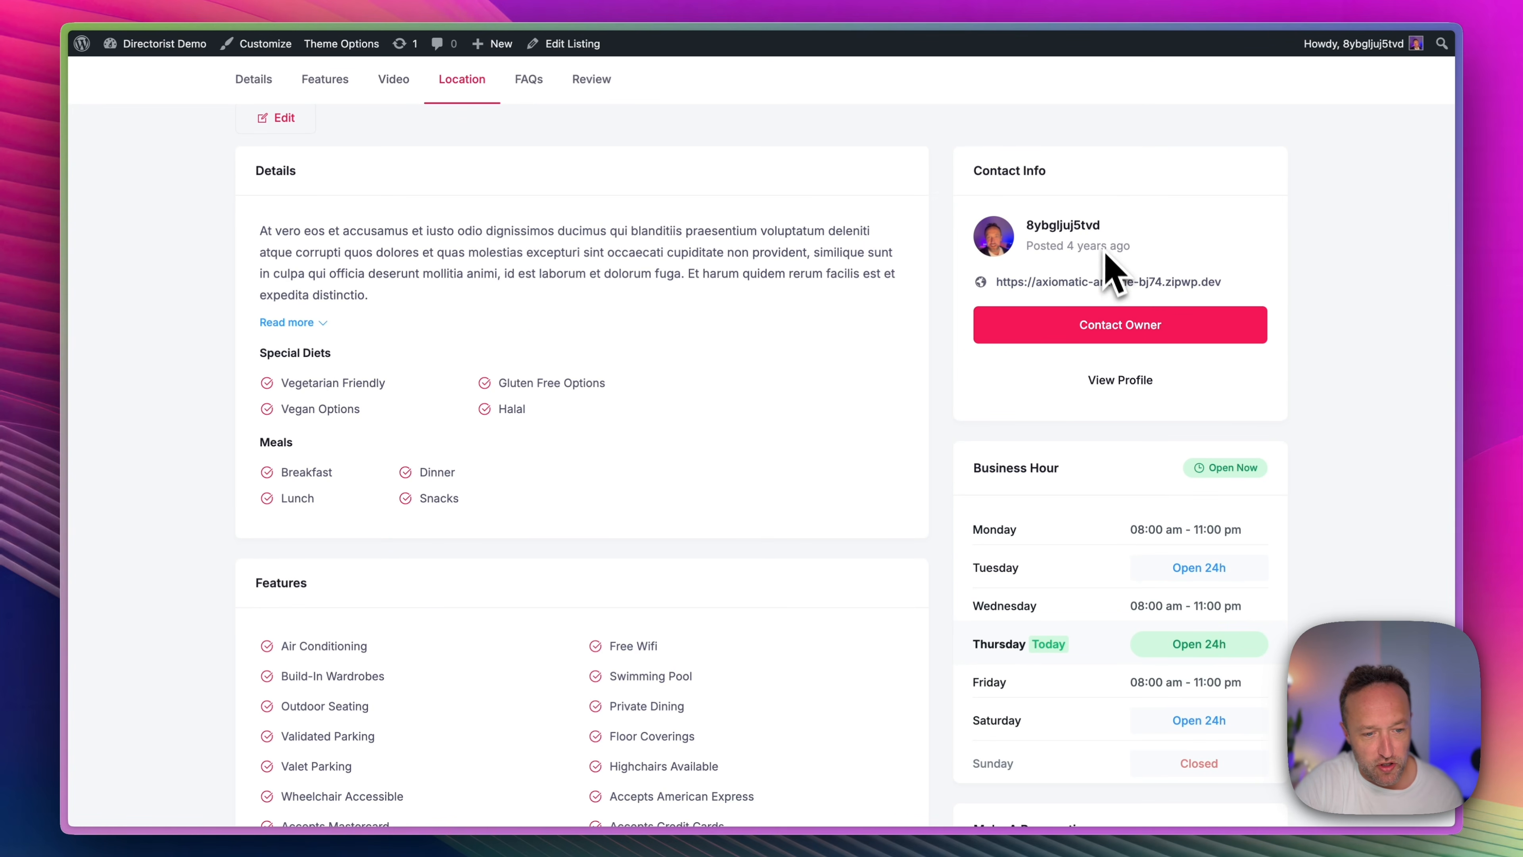
scroll(1106, 264, down, 10)
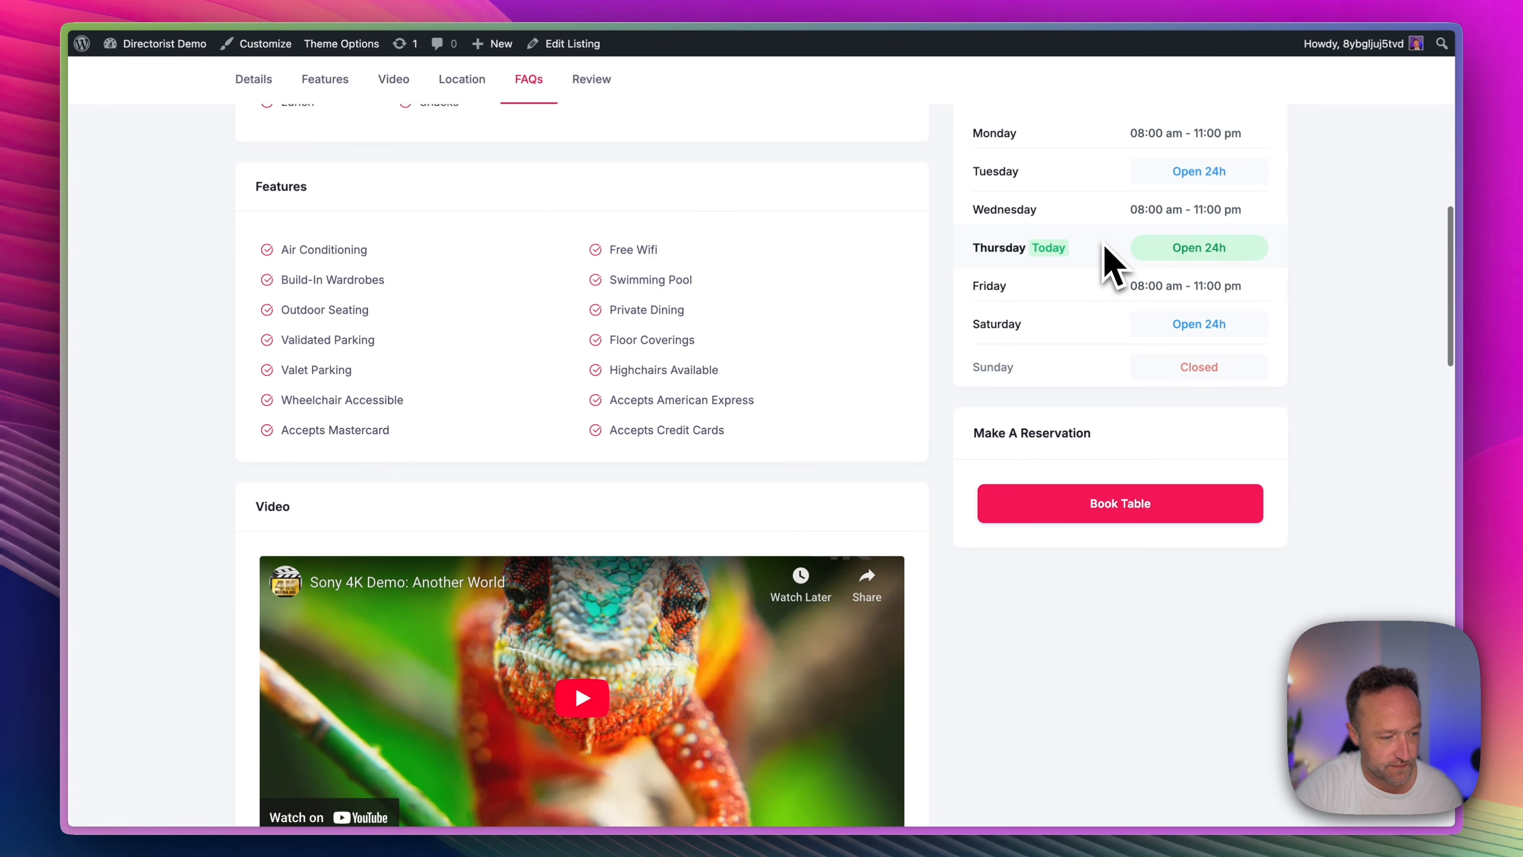
scroll(728, 396, down, 10)
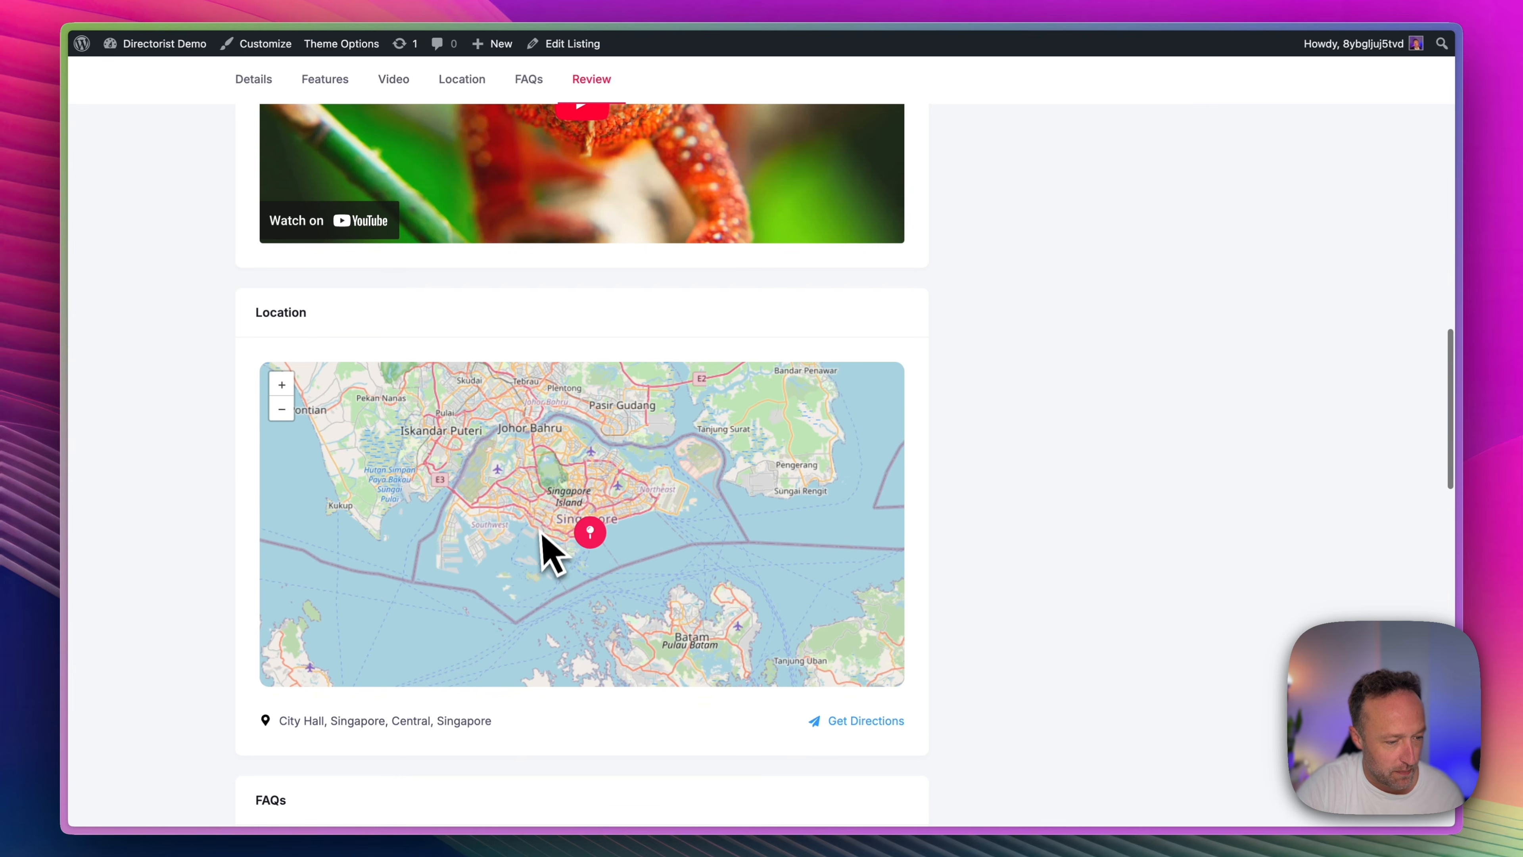
scroll(612, 522, down, 4)
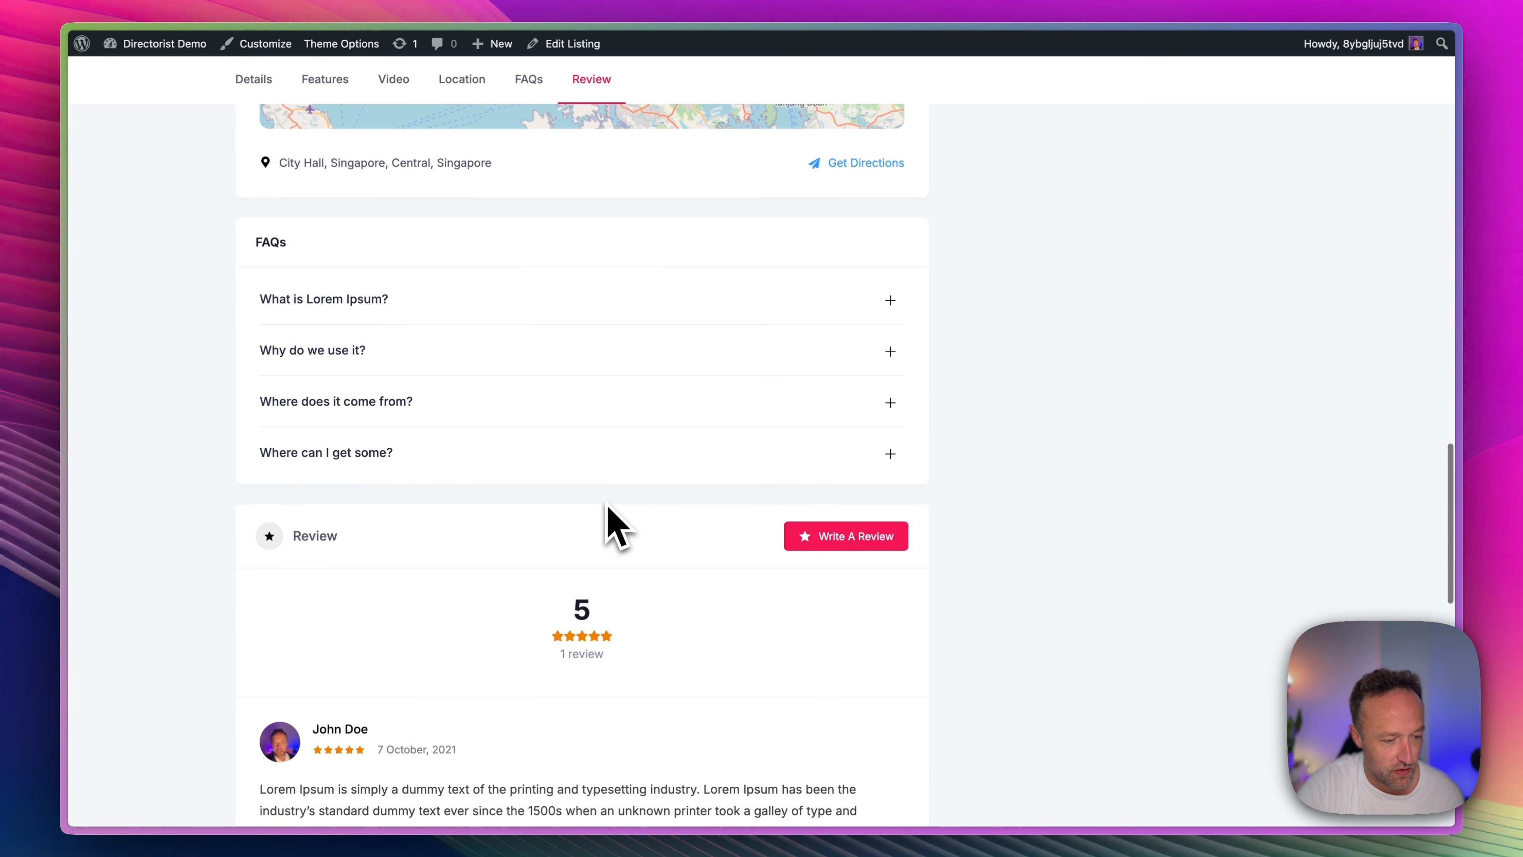
scroll(612, 522, up, 20)
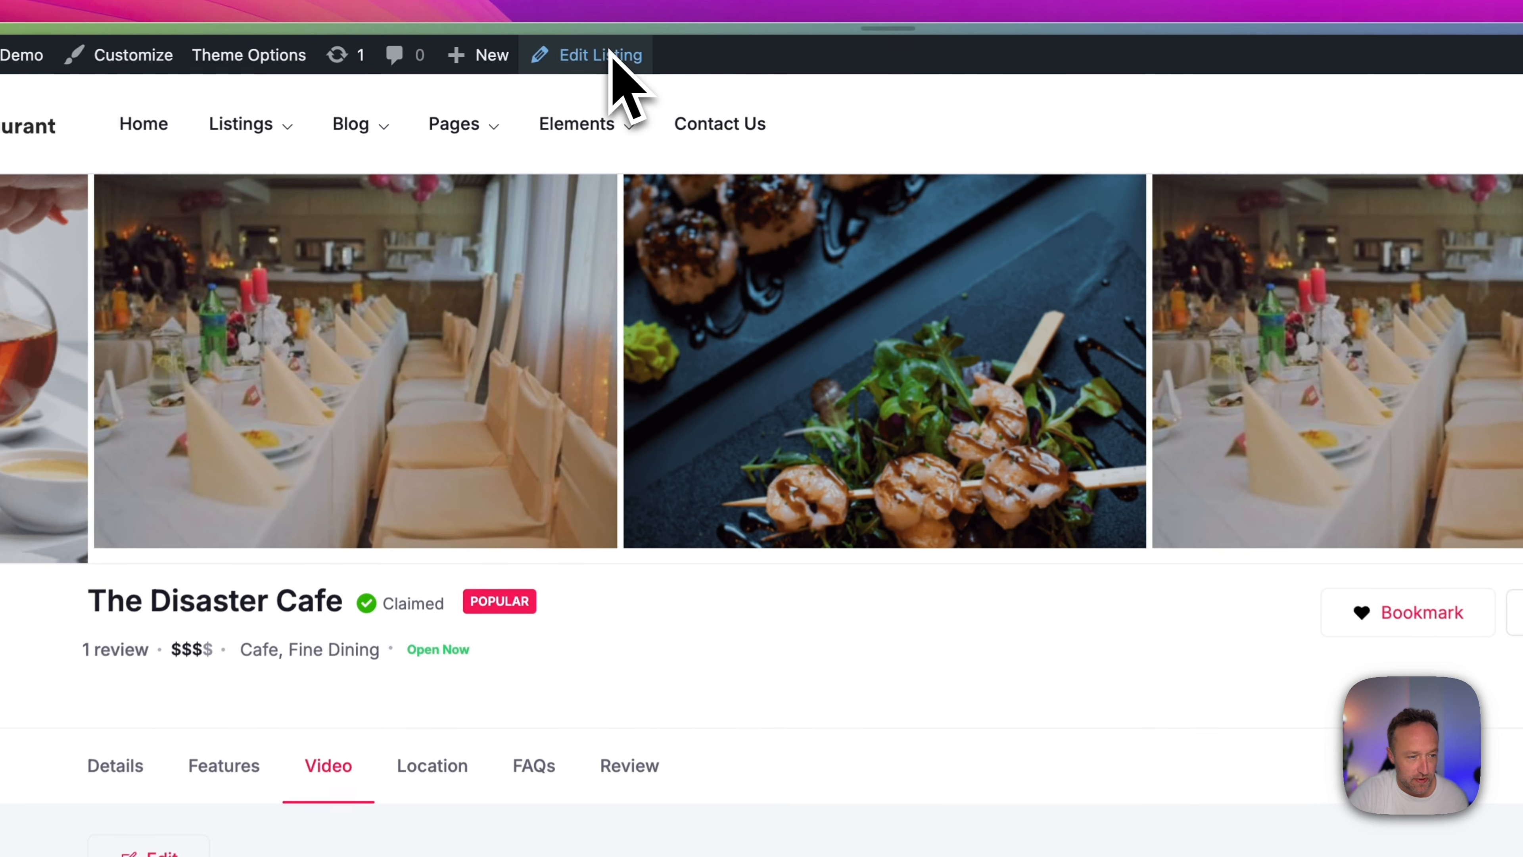
Open The Disaster Cafe listing for editing and examine its description, pricing, special diets, meals, categories and locations.
click(569, 43)
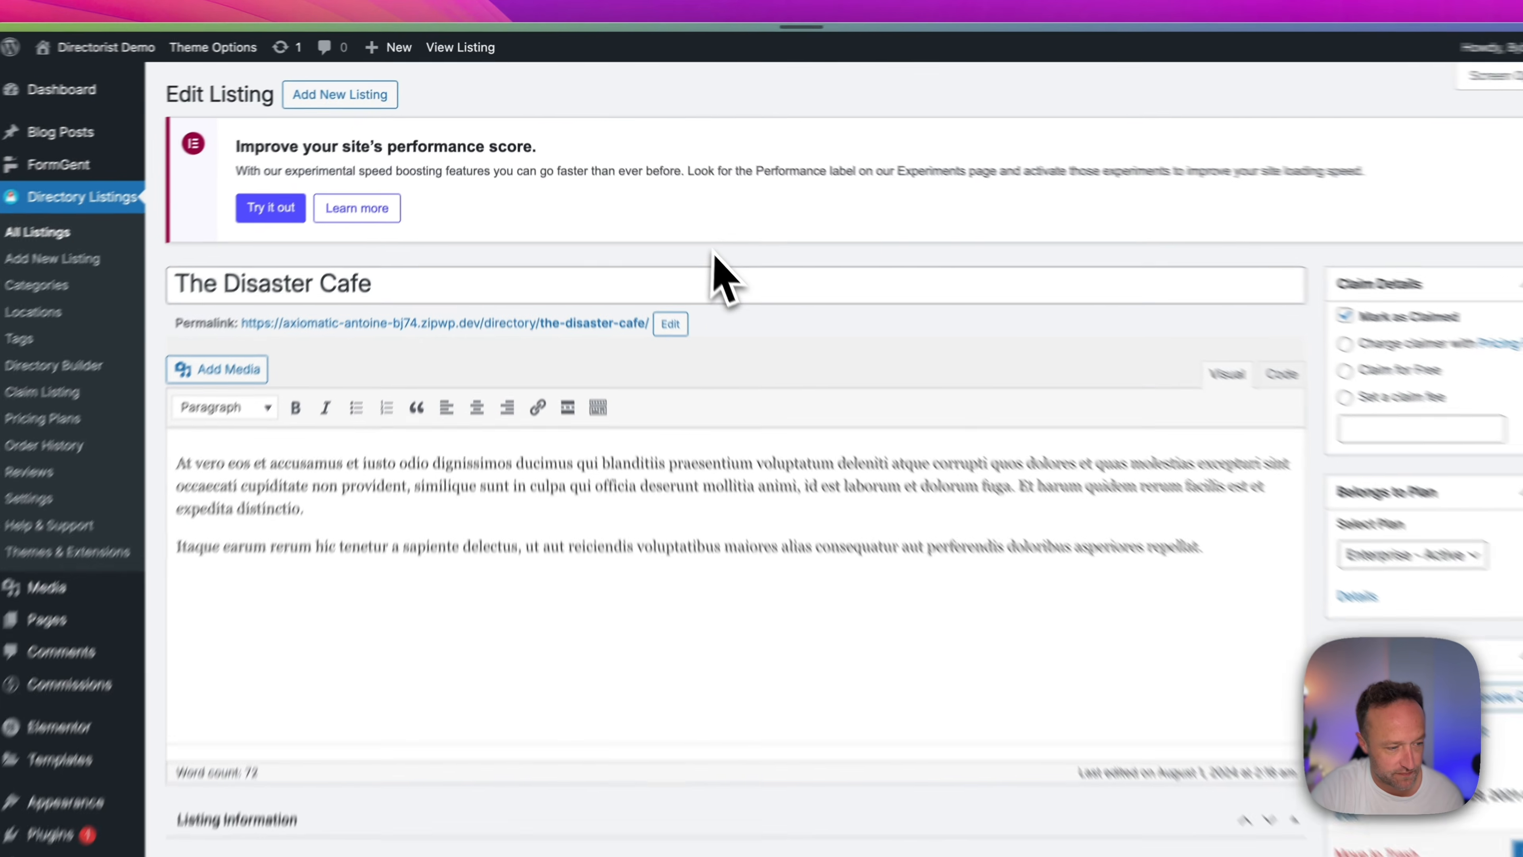
scroll(924, 713, down, 2)
scroll(785, 471, down, 2)
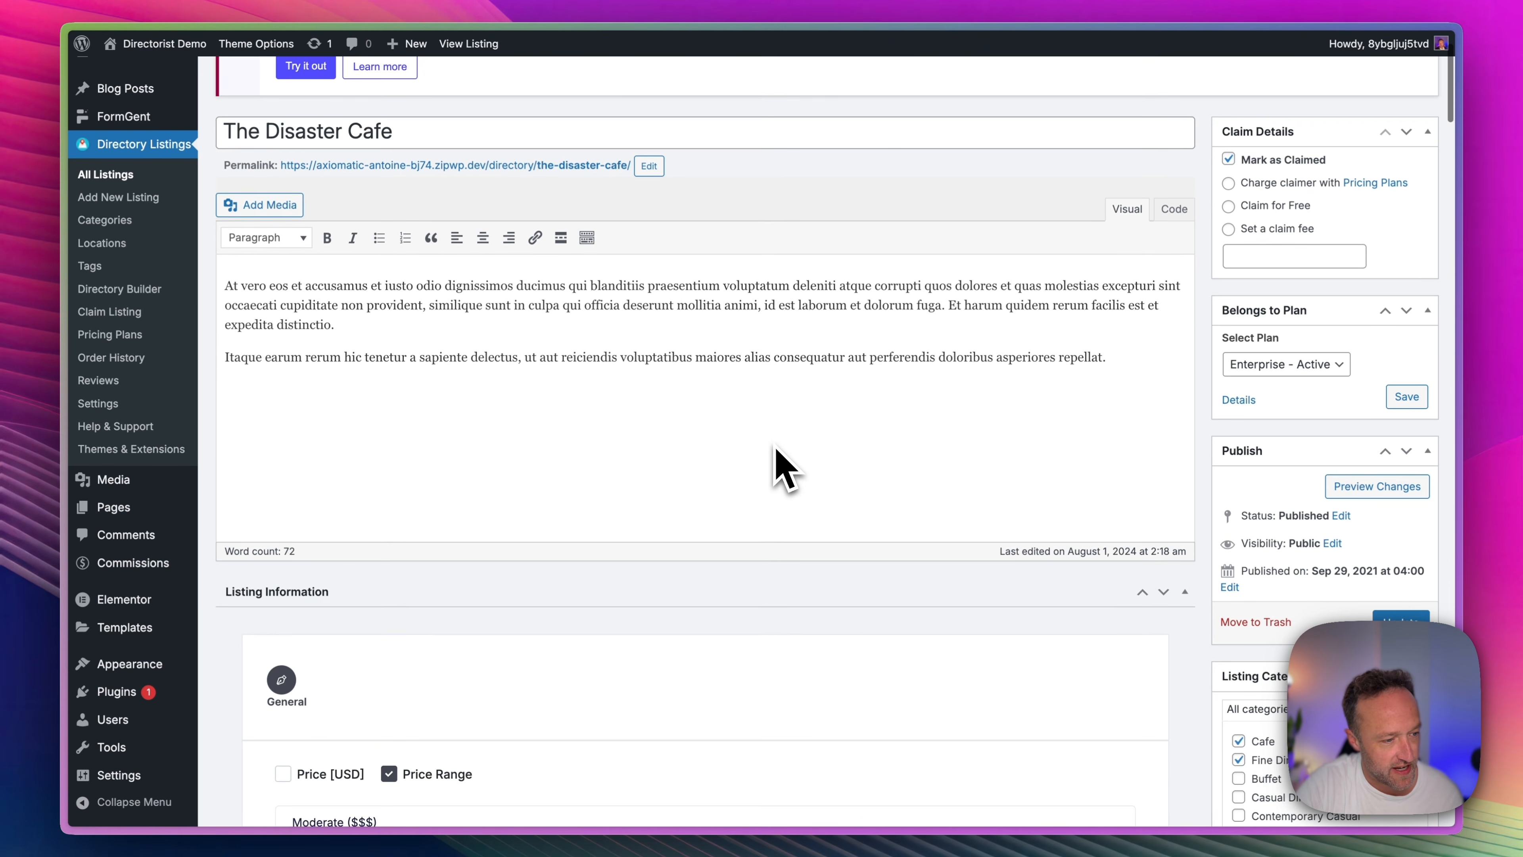
scroll(724, 367, down, 7)
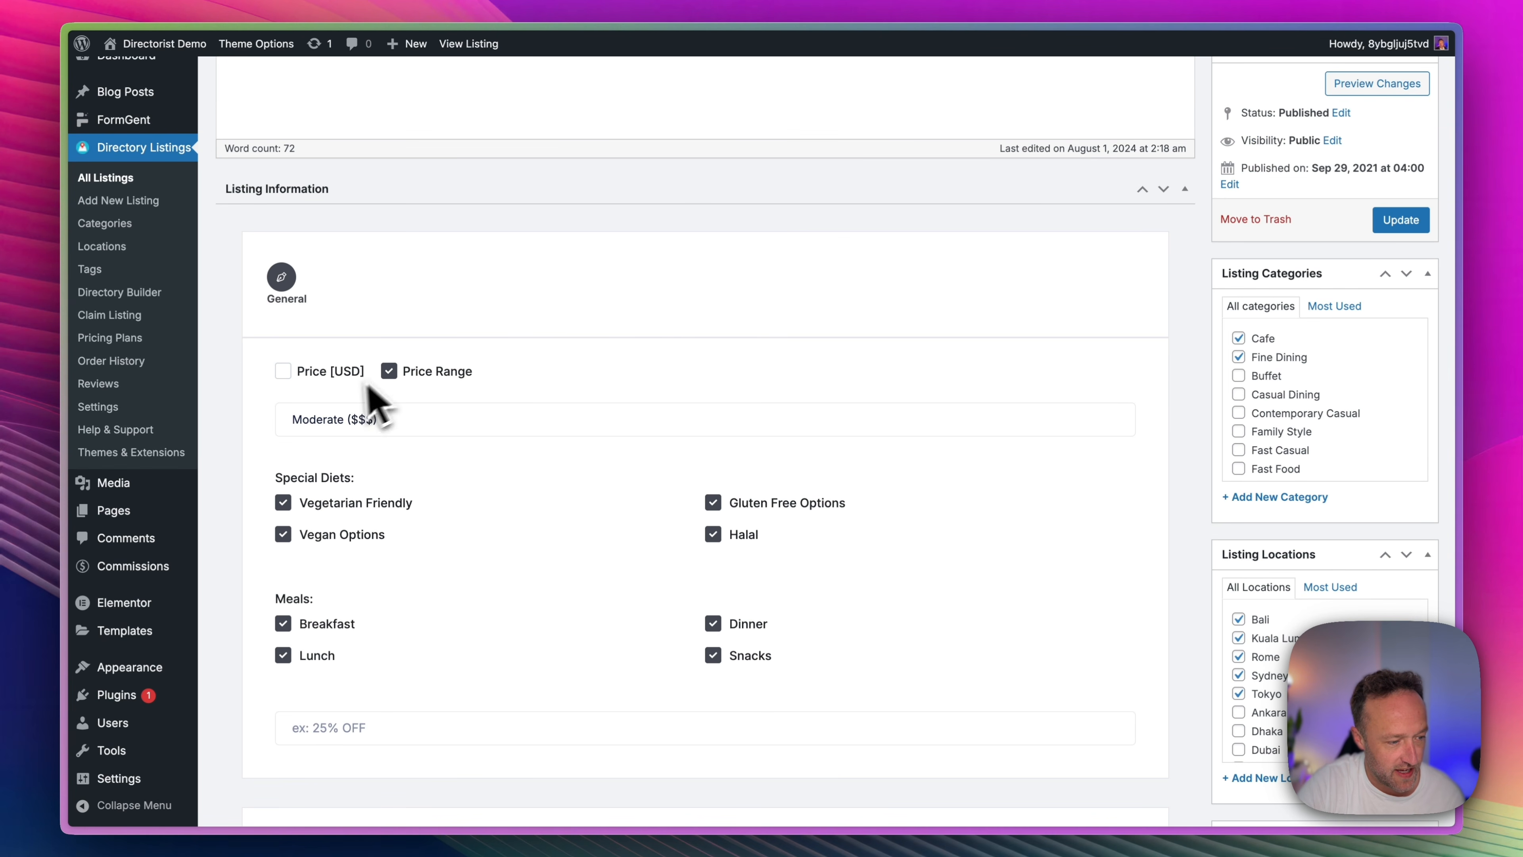
scroll(605, 365, down, 3)
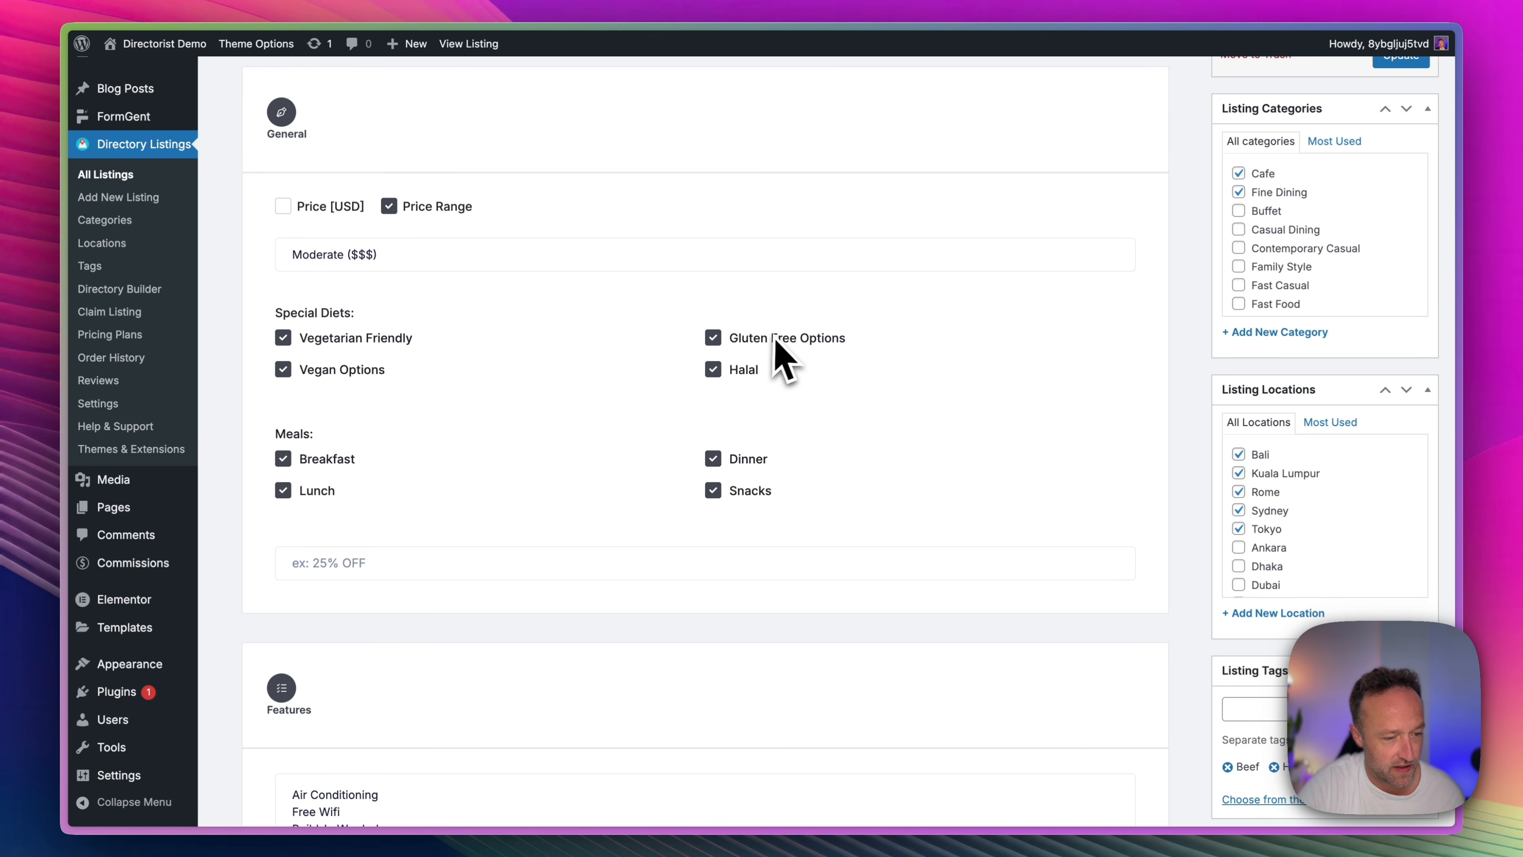
scroll(744, 376, up, 2)
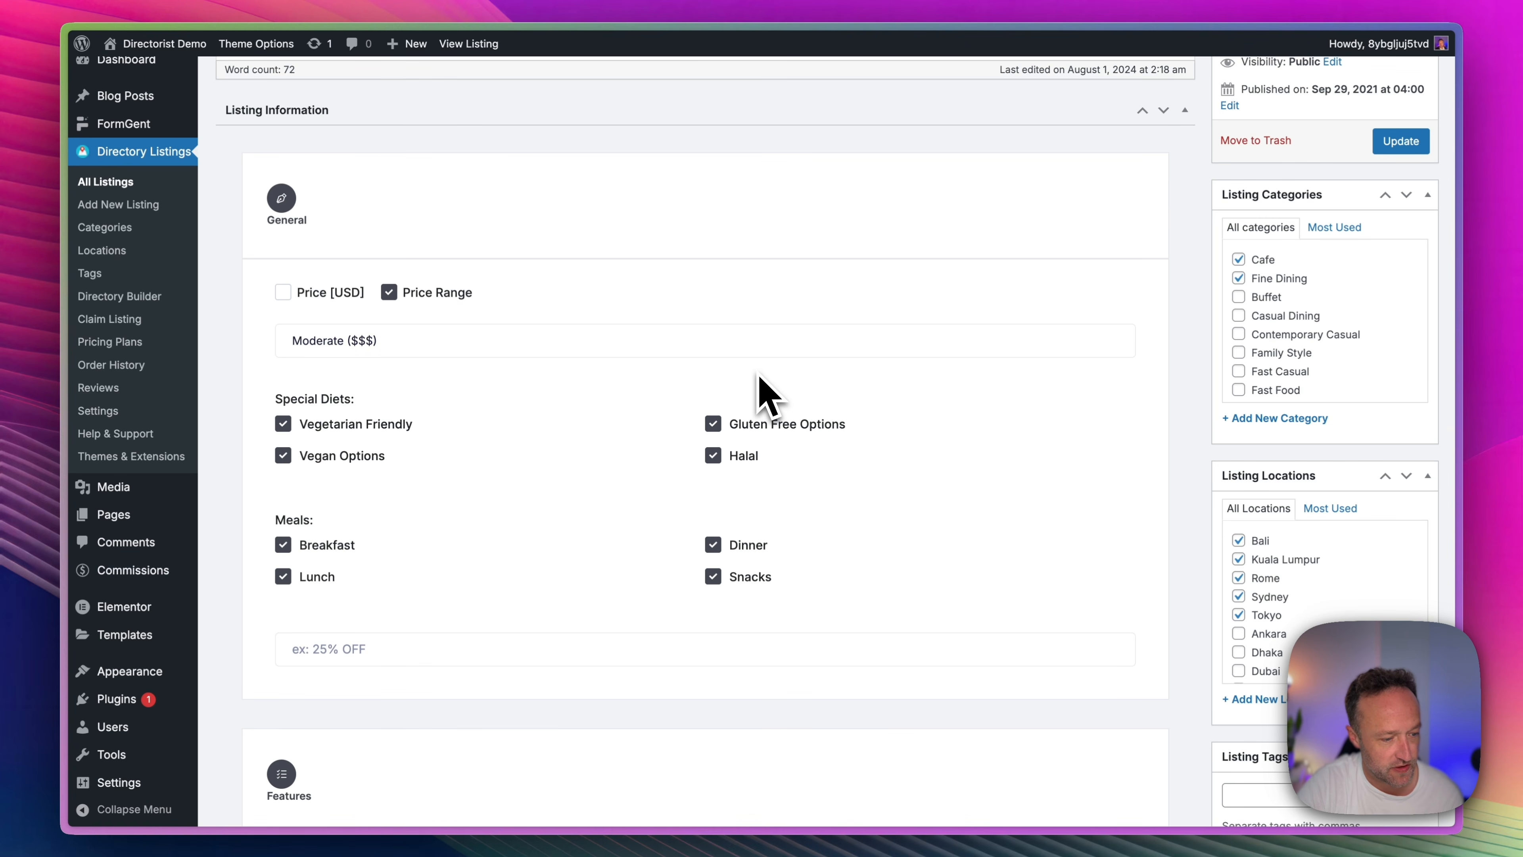
Start a new line after Accepts Credit Cards in the listing's Features text.
scroll(891, 330, down, 10)
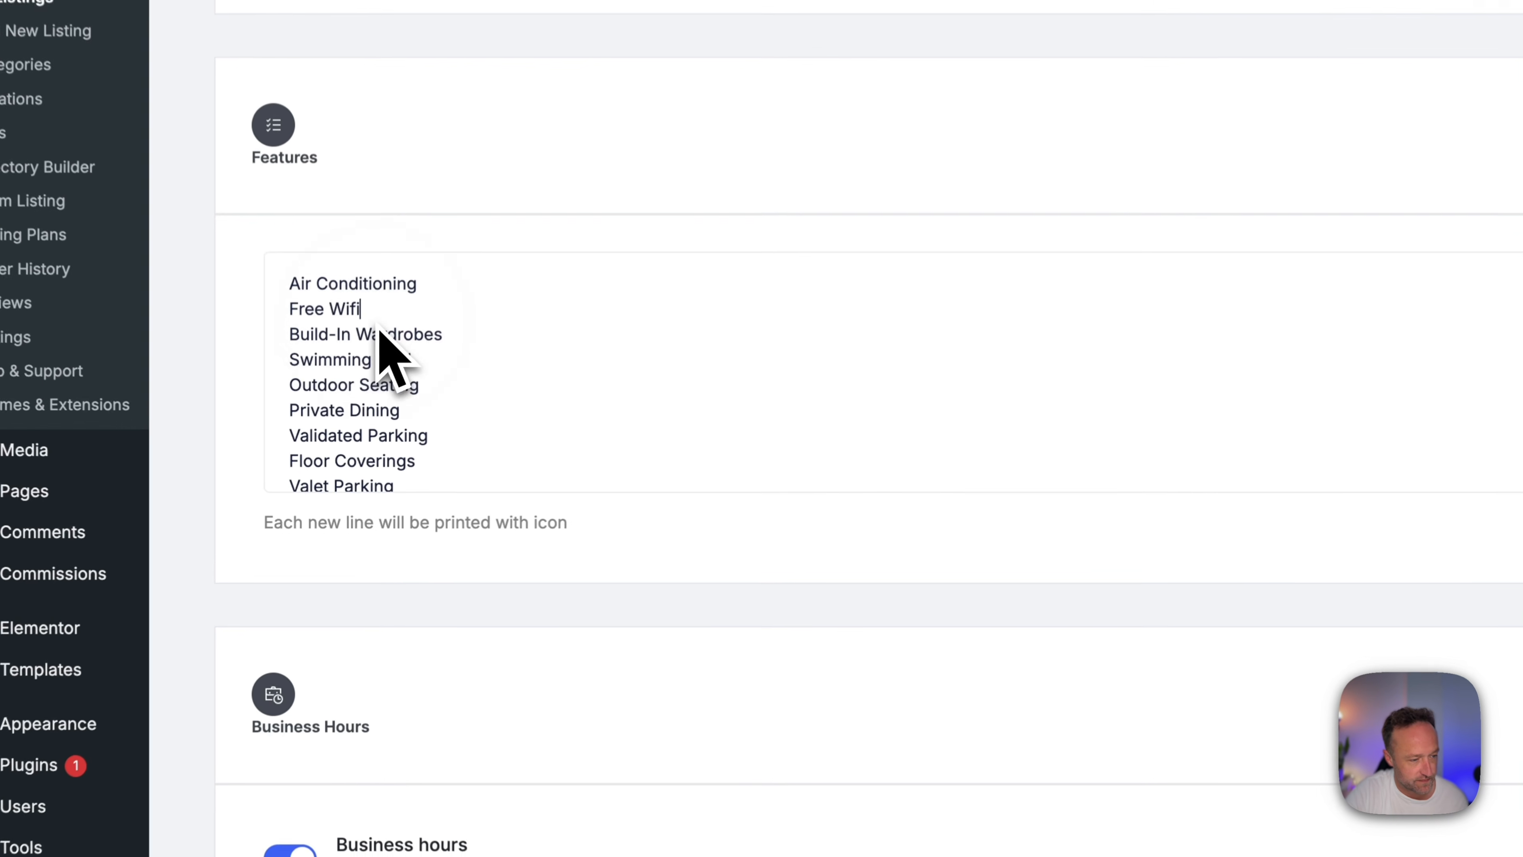
scroll(477, 432, down, 5)
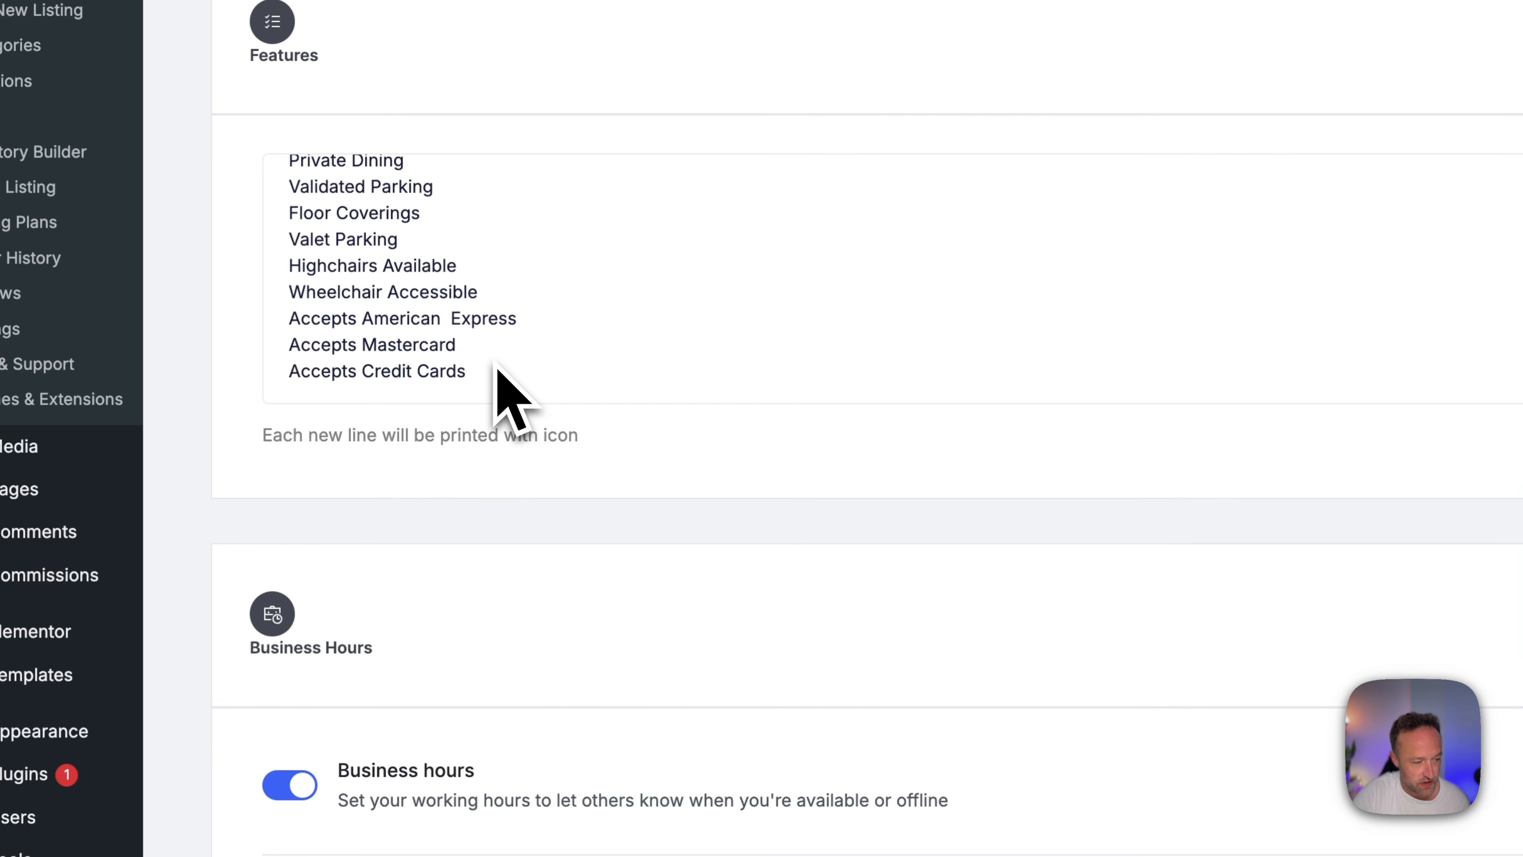
click(495, 363)
key(Return)
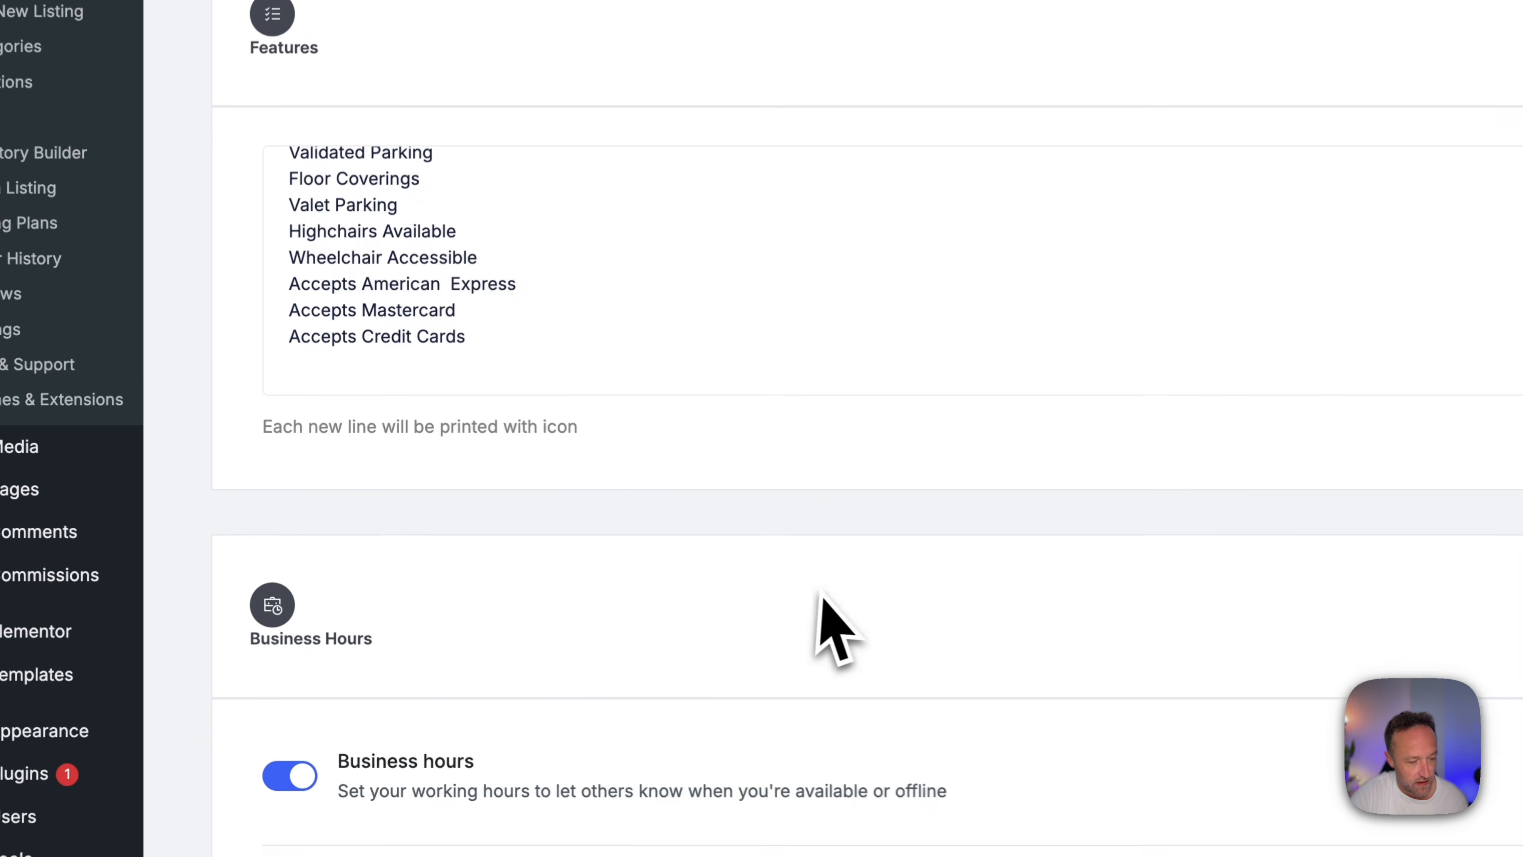
Examine the listing's business hours and its appointment settings for time slots, reservation fee, guest limit and payment.
scroll(626, 507, down, 3)
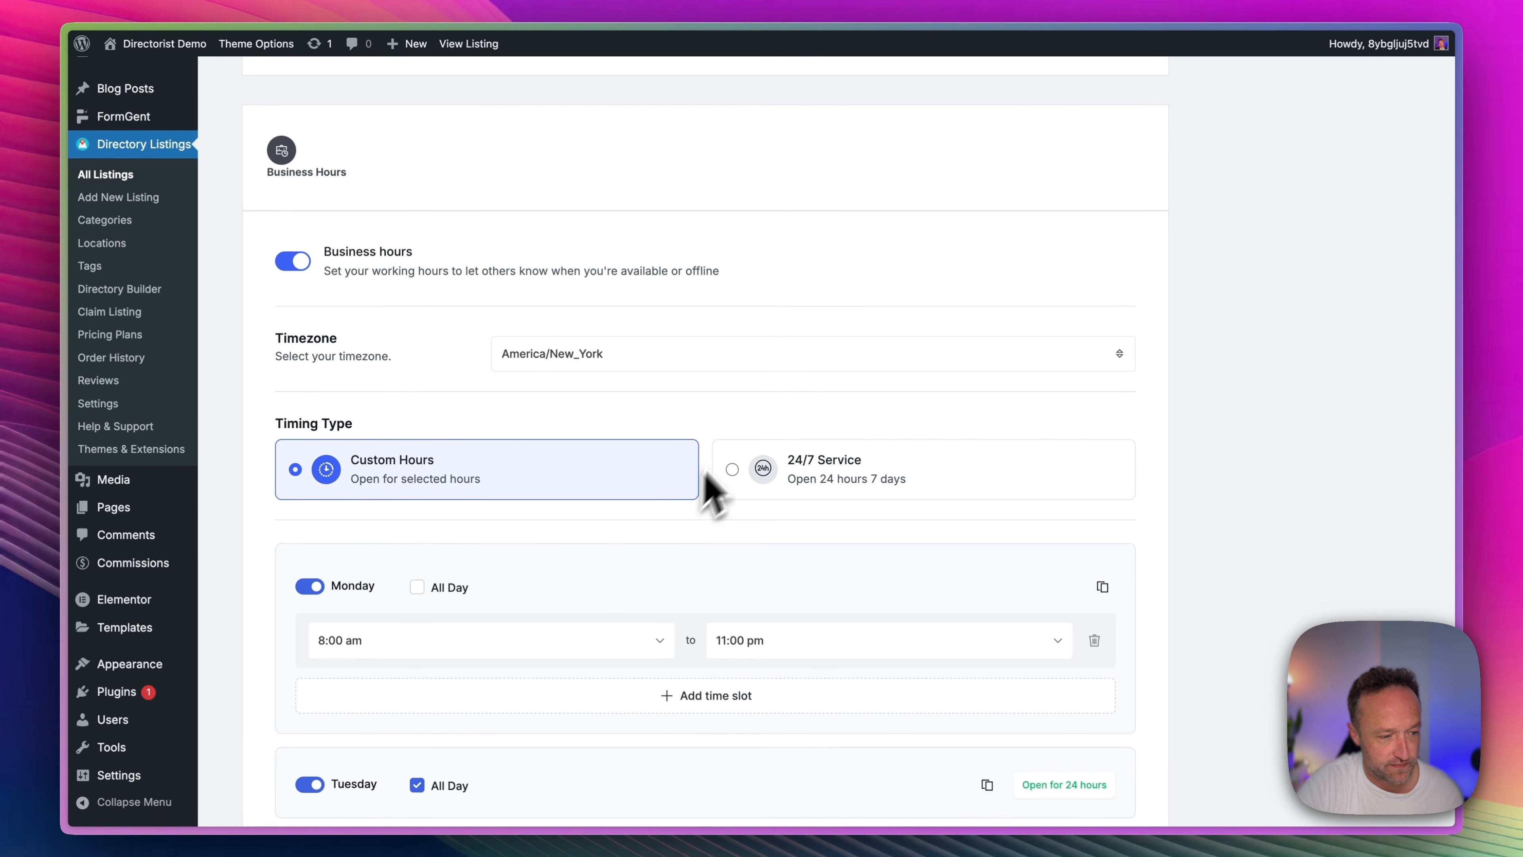
scroll(714, 493, down, 10)
scroll(761, 395, down, 10)
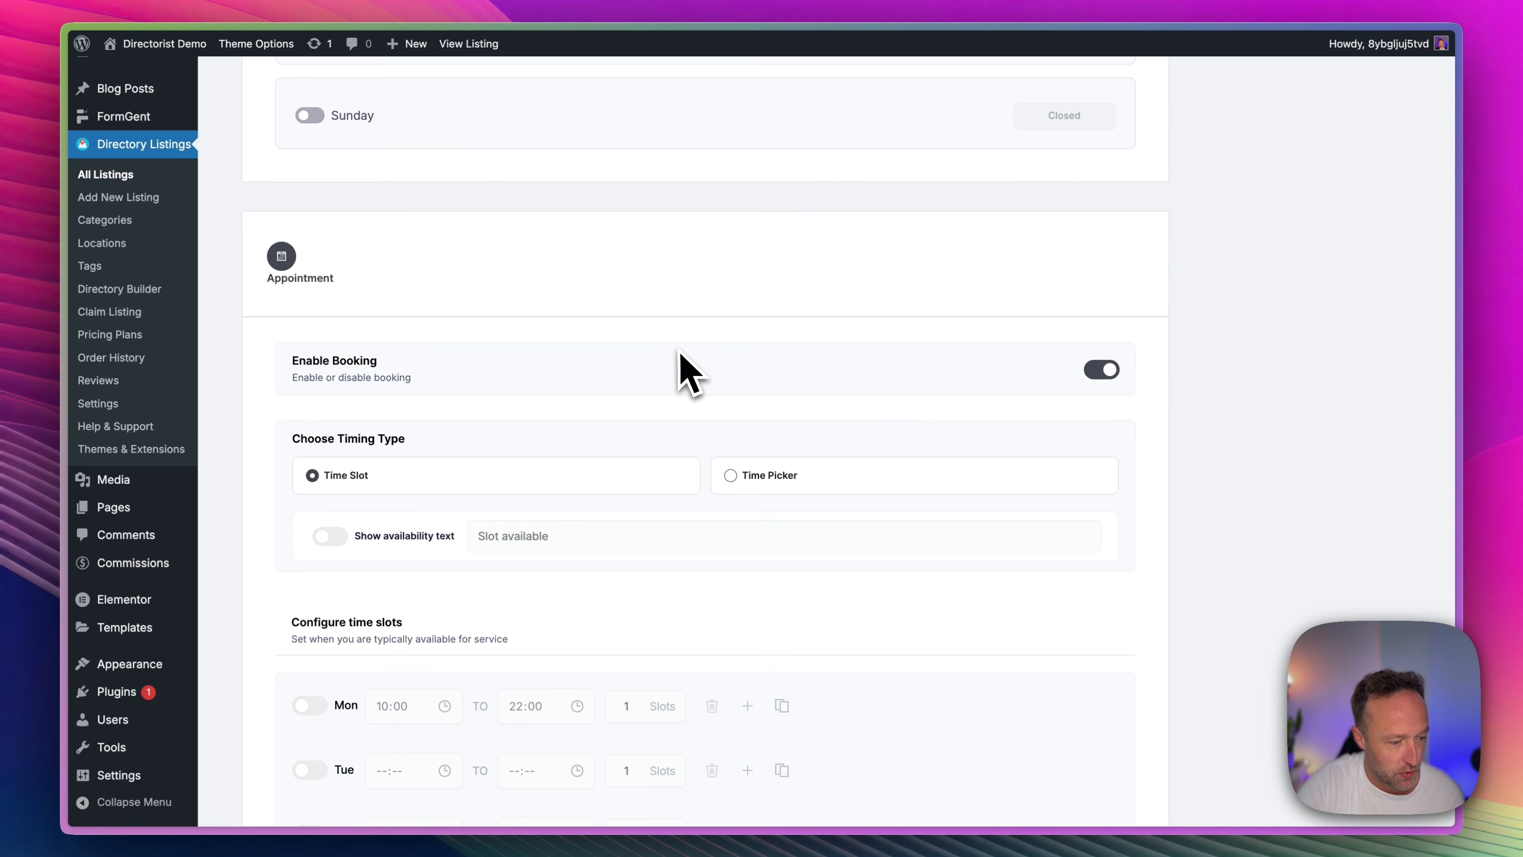
scroll(681, 360, down, 8)
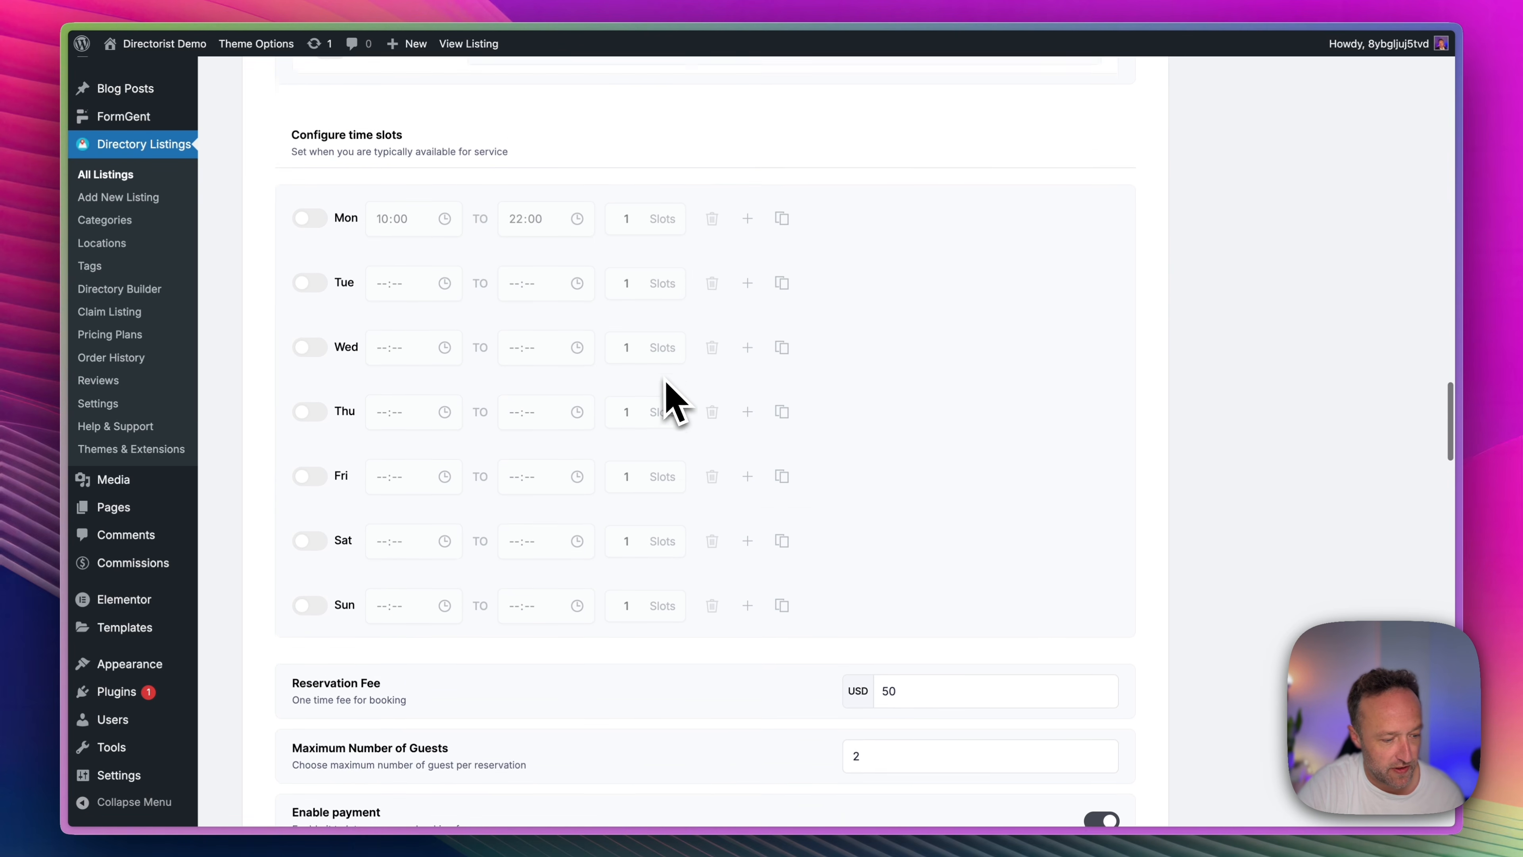
scroll(671, 401, down, 5)
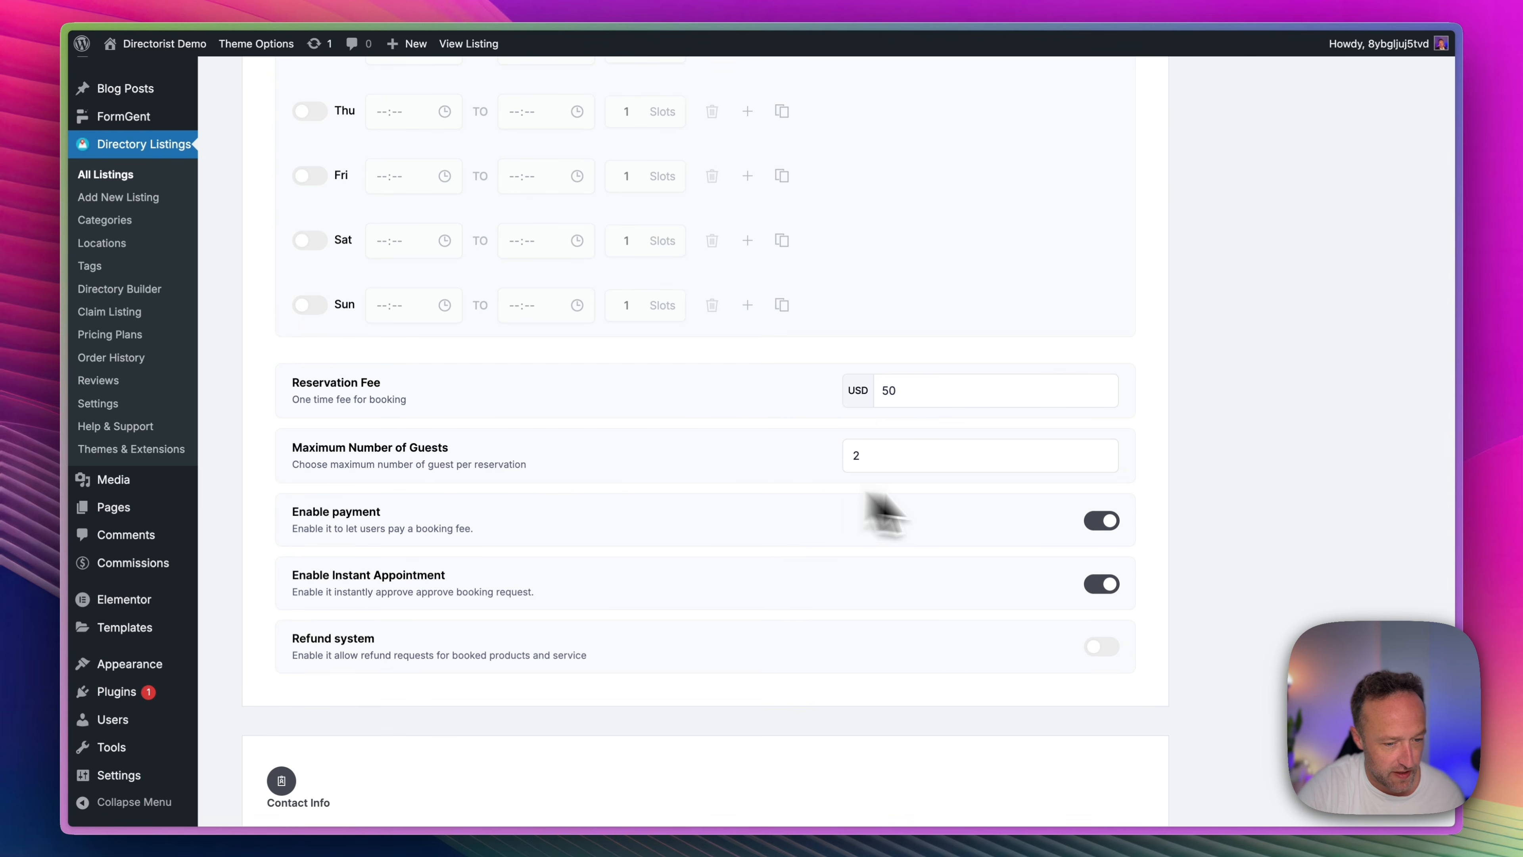
Examine the listing's contact info, social networks, location map, FAQs, slider images and video settings.
scroll(896, 447, down, 6)
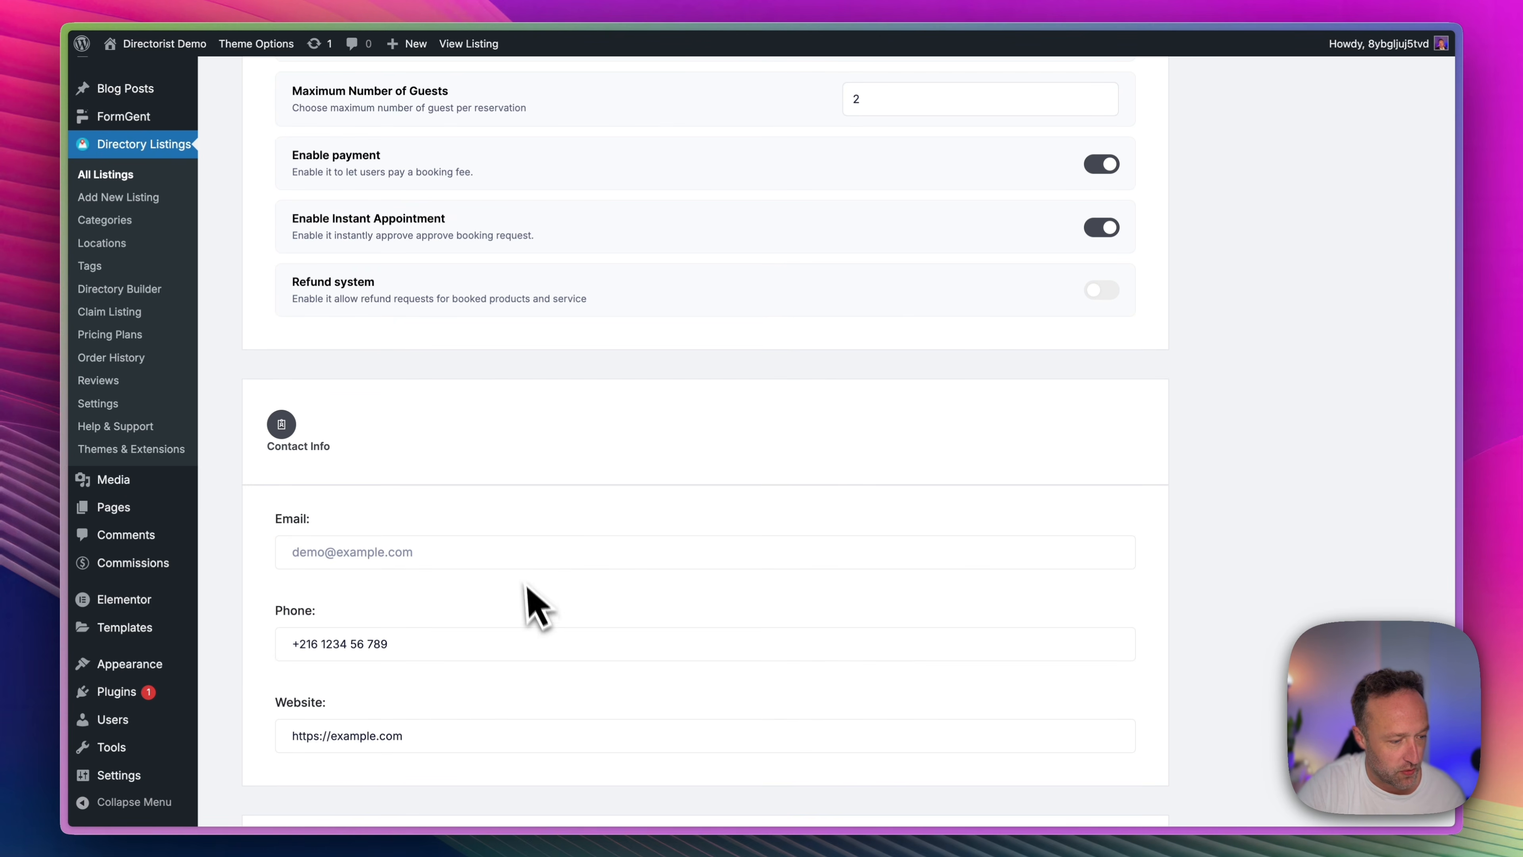
scroll(528, 589, down, 4)
scroll(557, 491, down, 11)
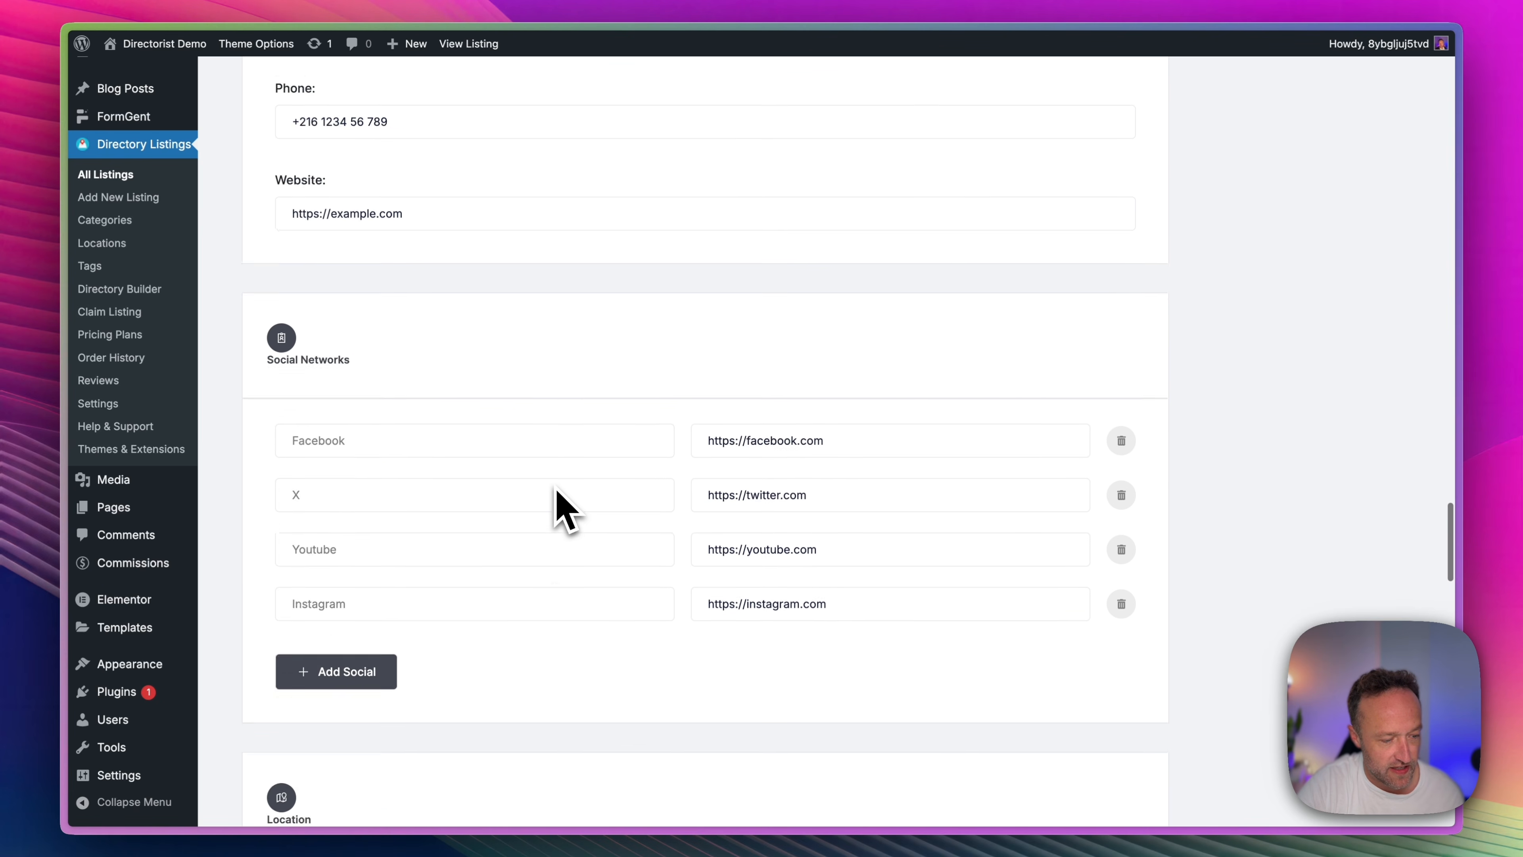
scroll(564, 510, down, 4)
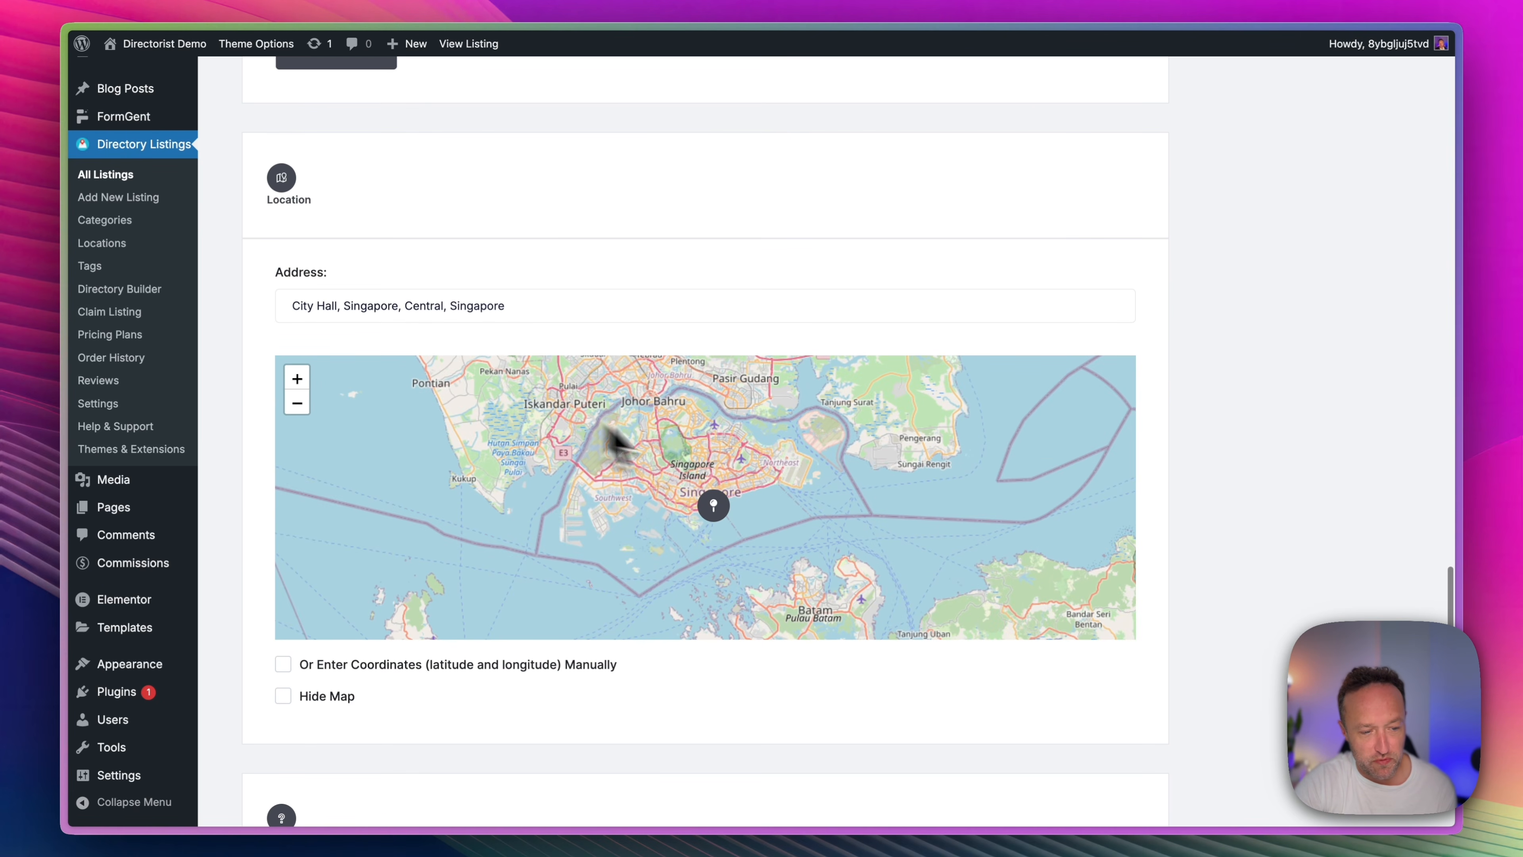
scroll(618, 444, down, 2)
scroll(707, 333, down, 5)
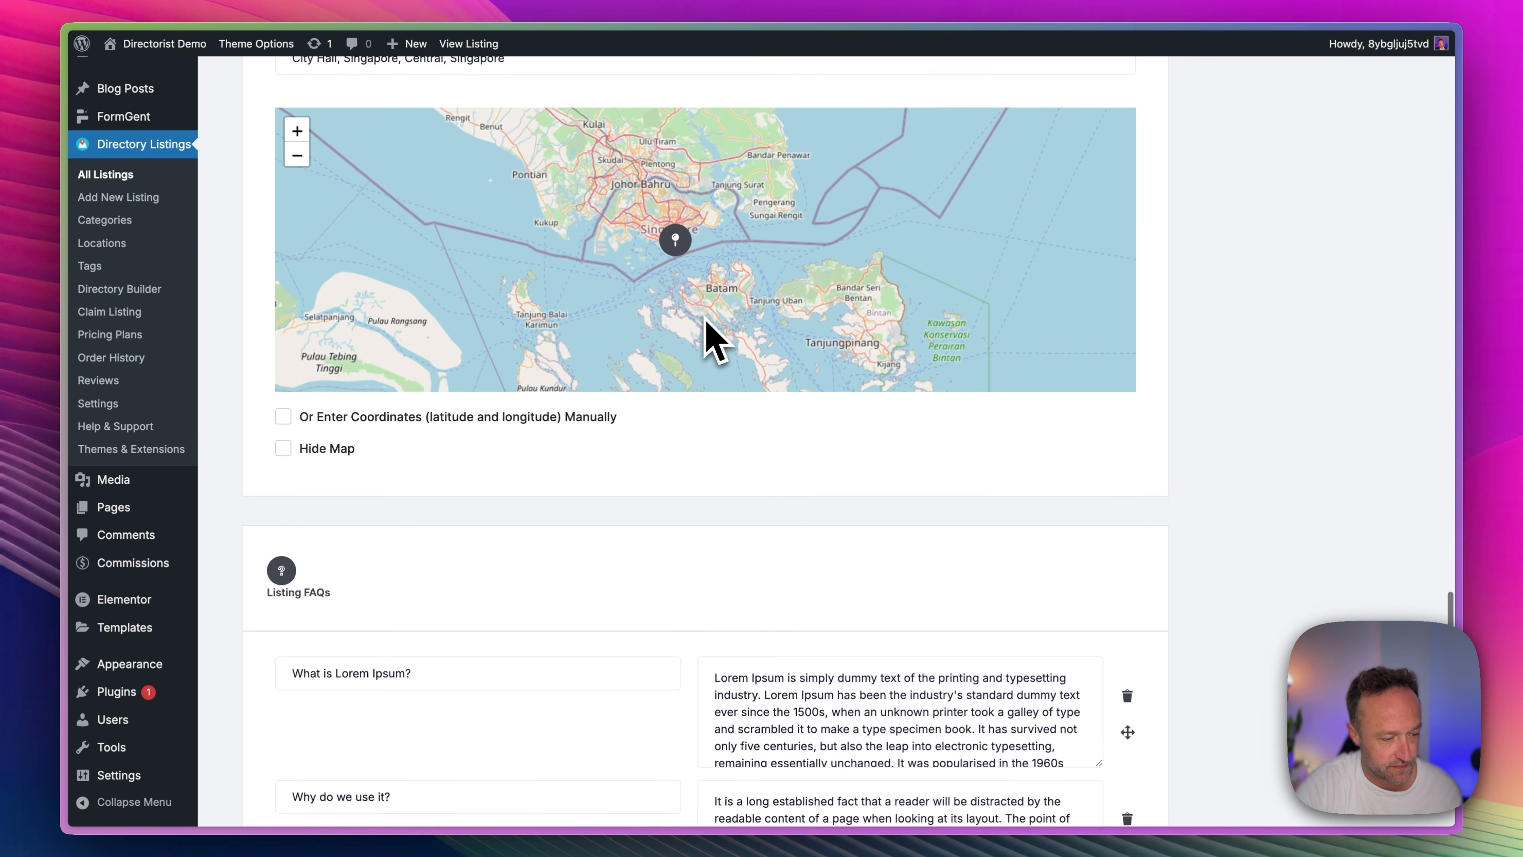
scroll(707, 331, down, 3)
scroll(807, 487, down, 7)
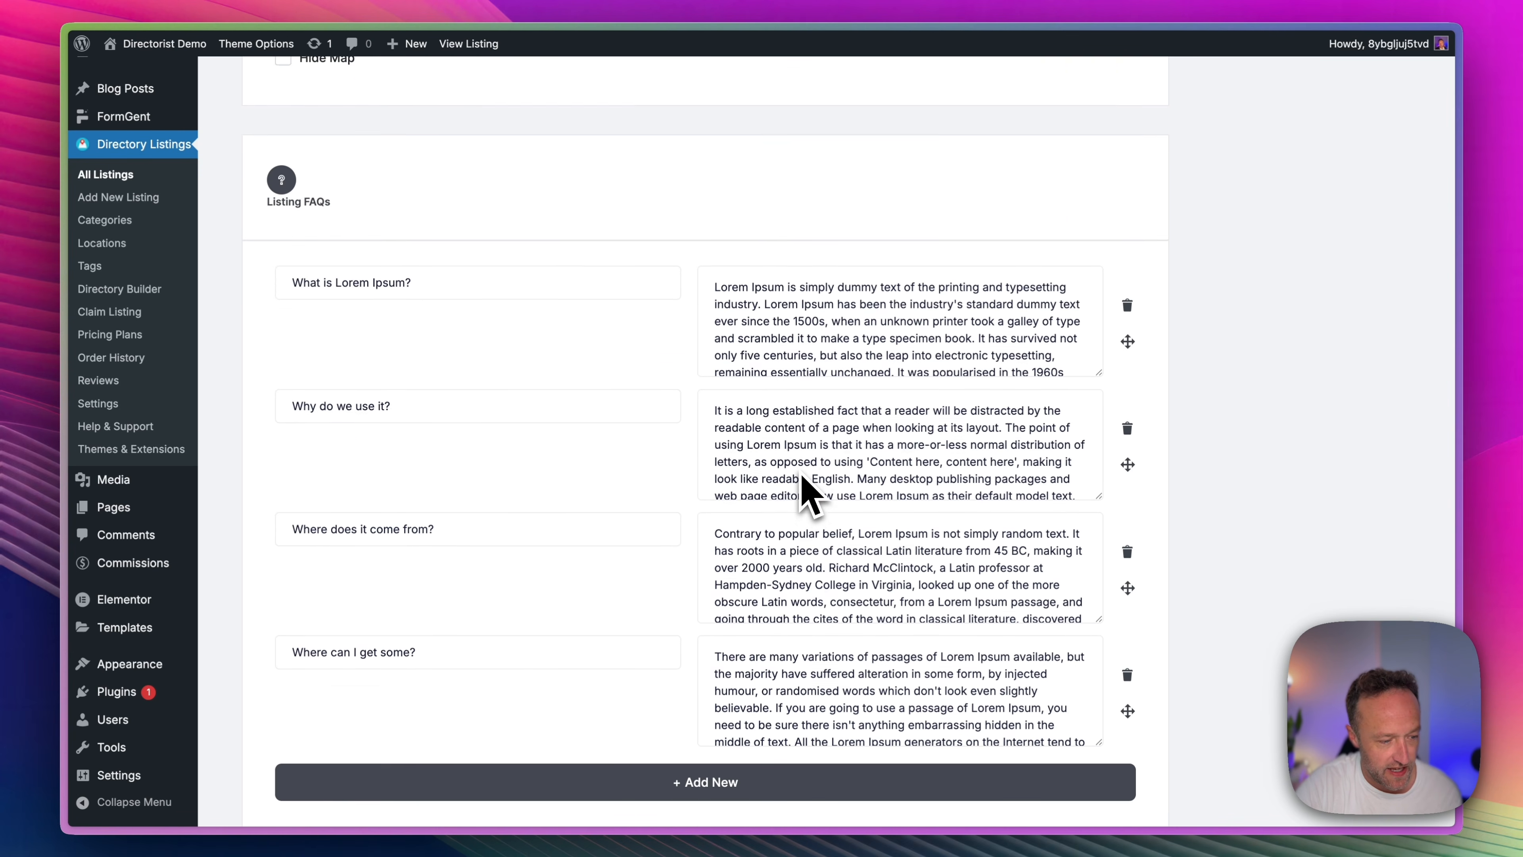
scroll(864, 381, down, 2)
scroll(1275, 594, down, 12)
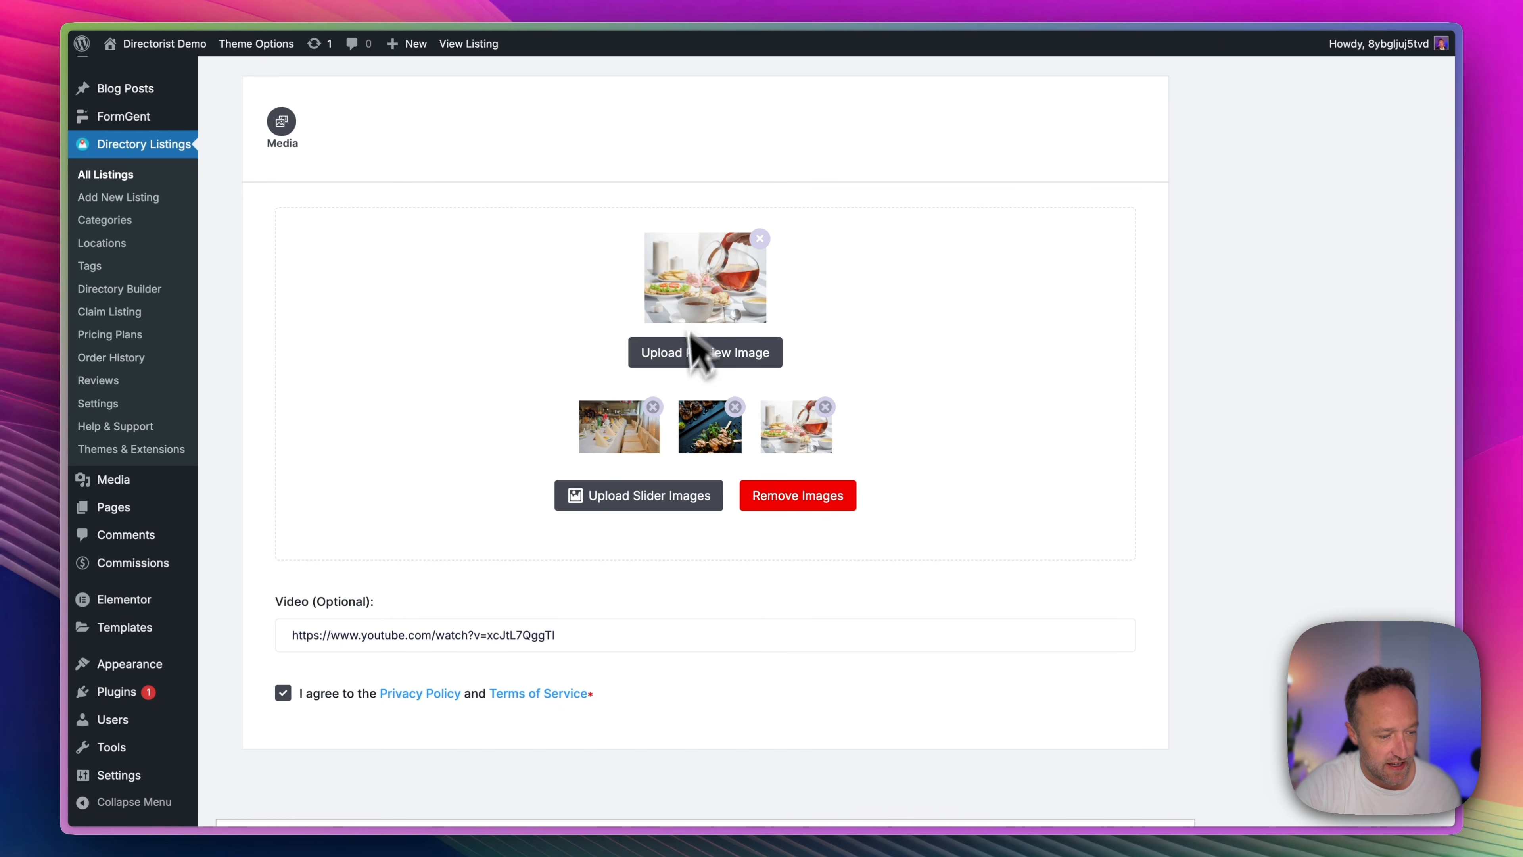
scroll(1088, 537, down, 3)
Look over the listing's title, description, general information, tags and features in the edit form again.
scroll(1091, 528, up, 20)
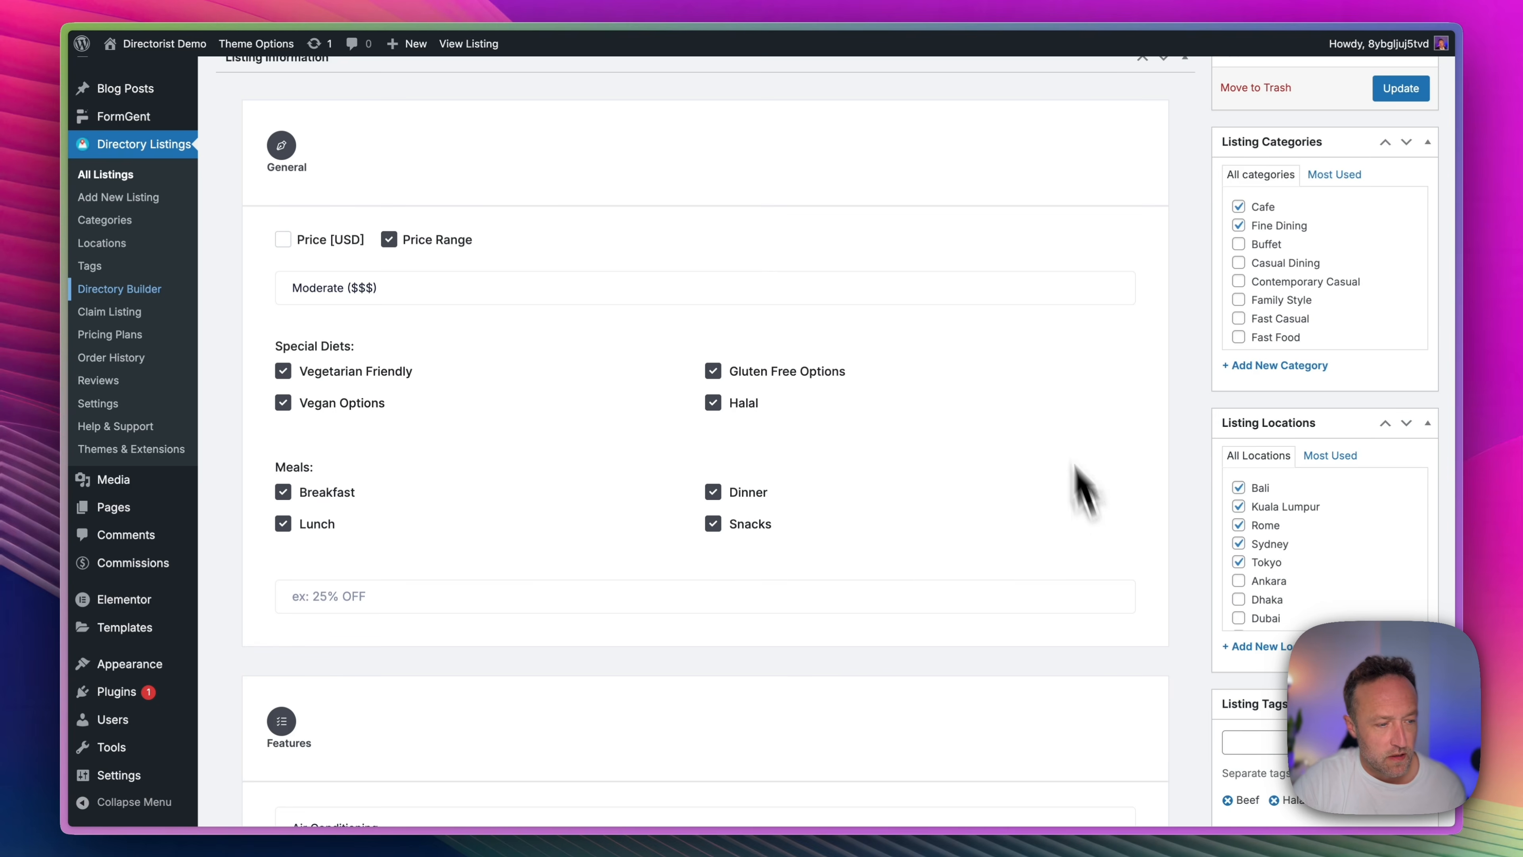
scroll(1030, 334, up, 10)
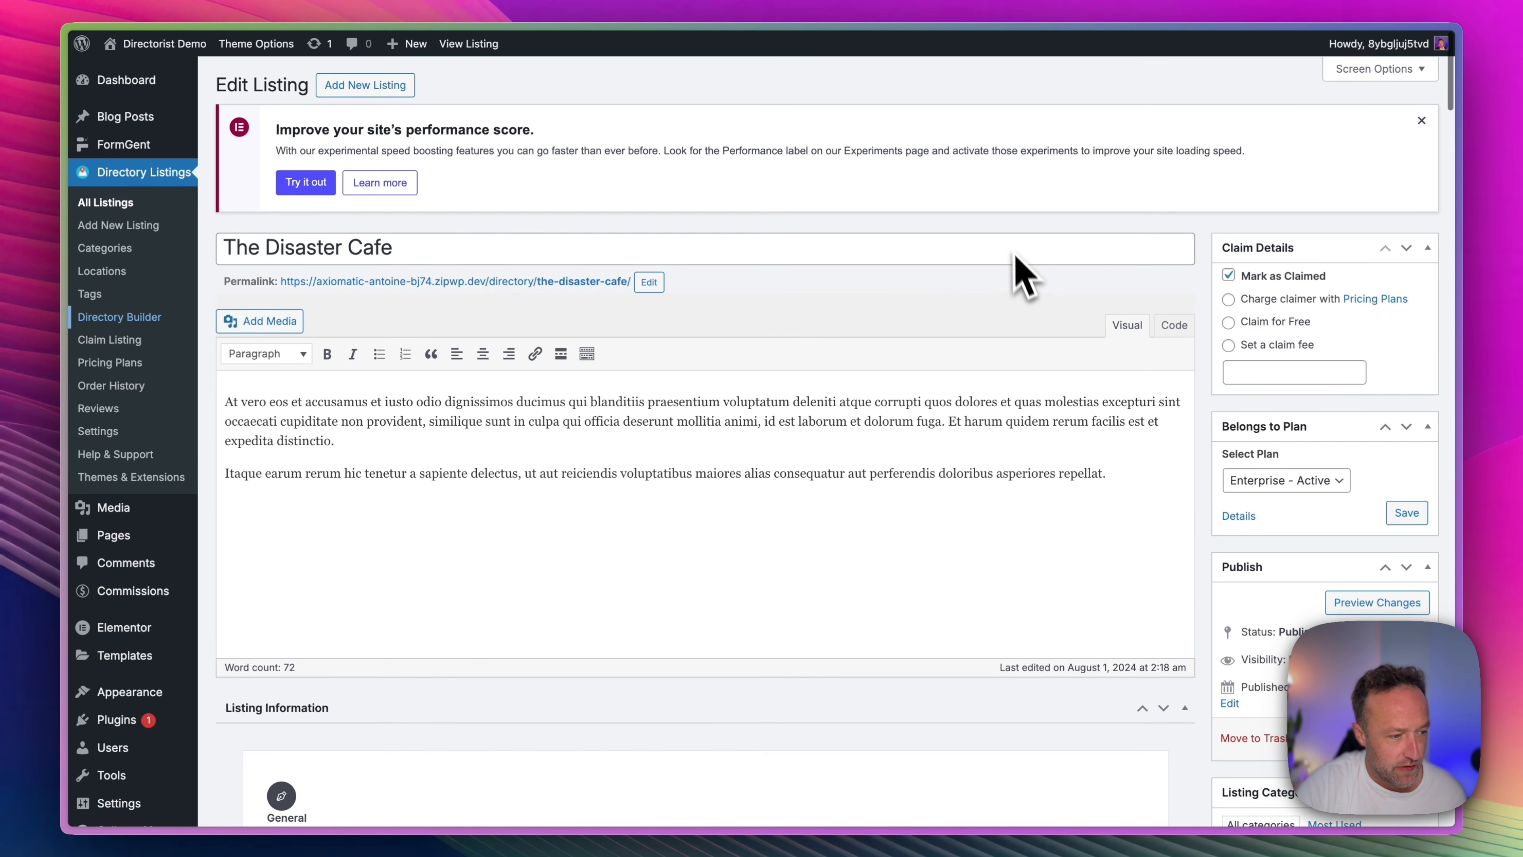
scroll(1019, 273, down, 8)
scroll(1014, 255, down, 3)
scroll(911, 248, down, 10)
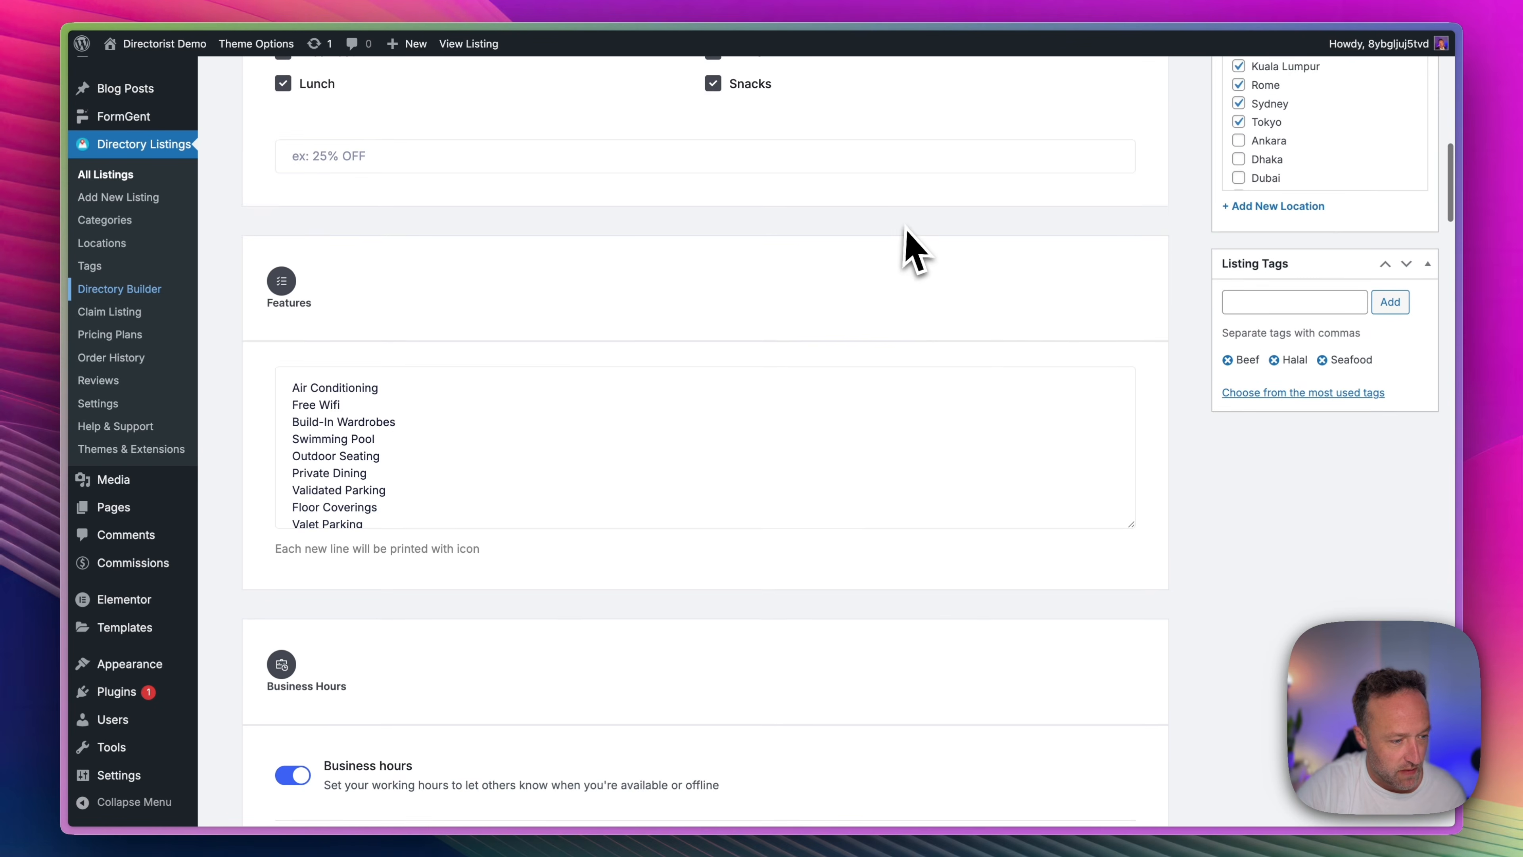
scroll(914, 249, up, 20)
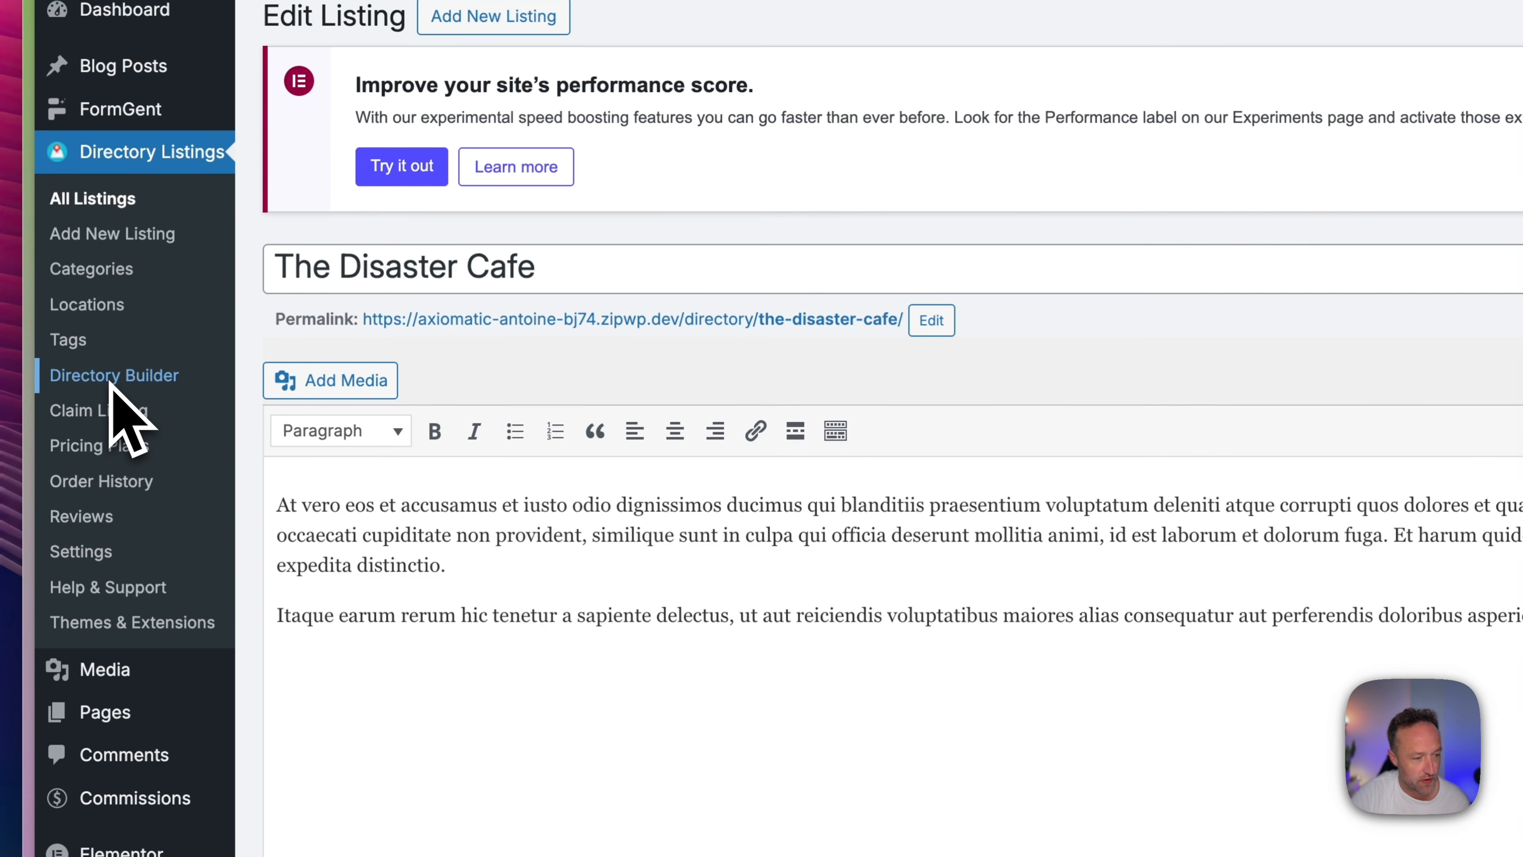
Open the Directory Builder's Add Listing Form for the Restaurant directory and expand its General section.
click(113, 377)
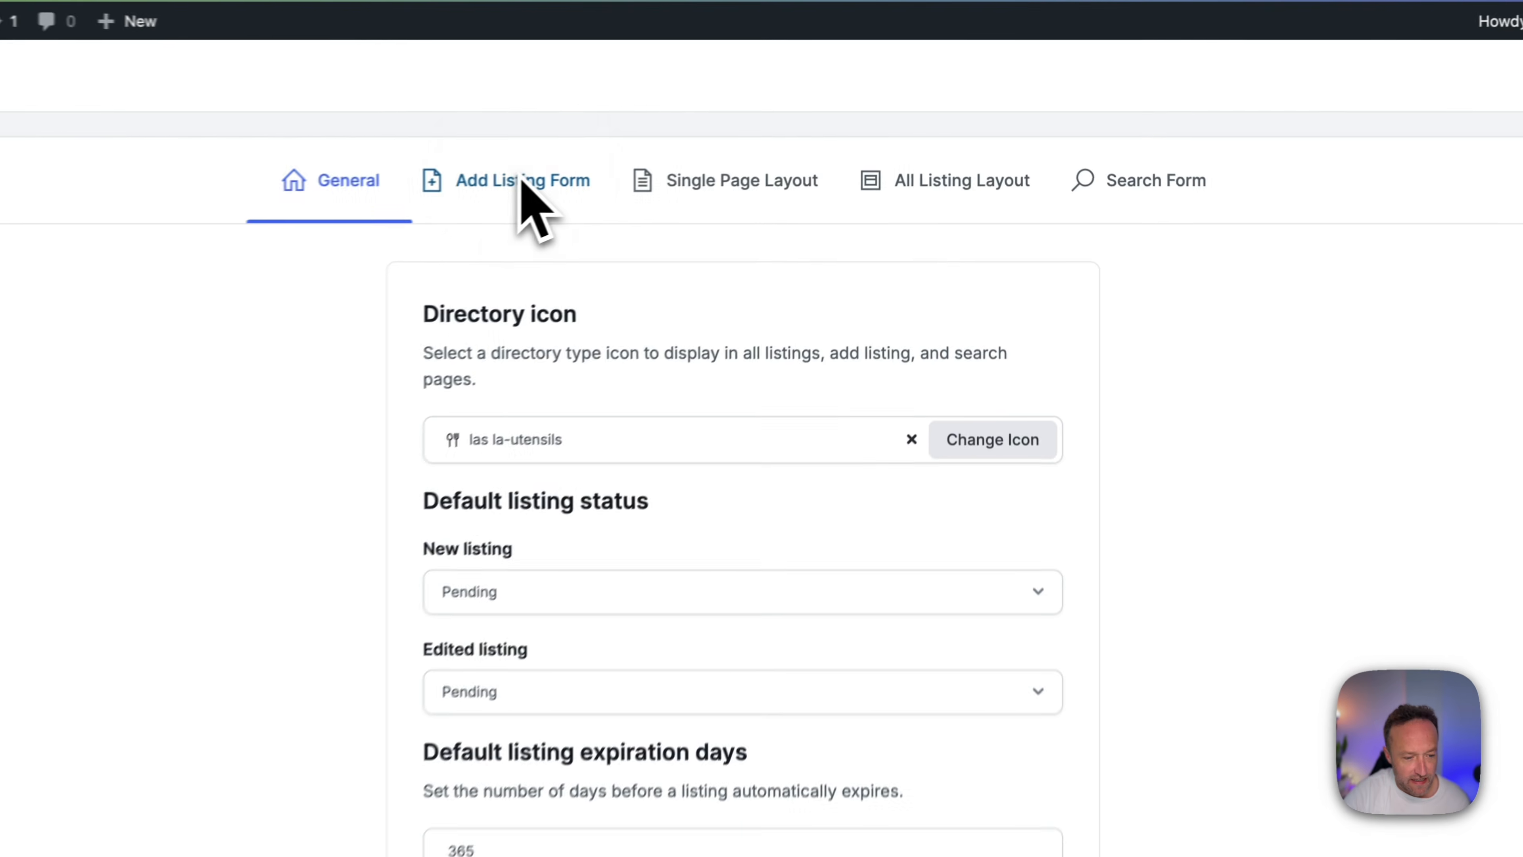
click(677, 153)
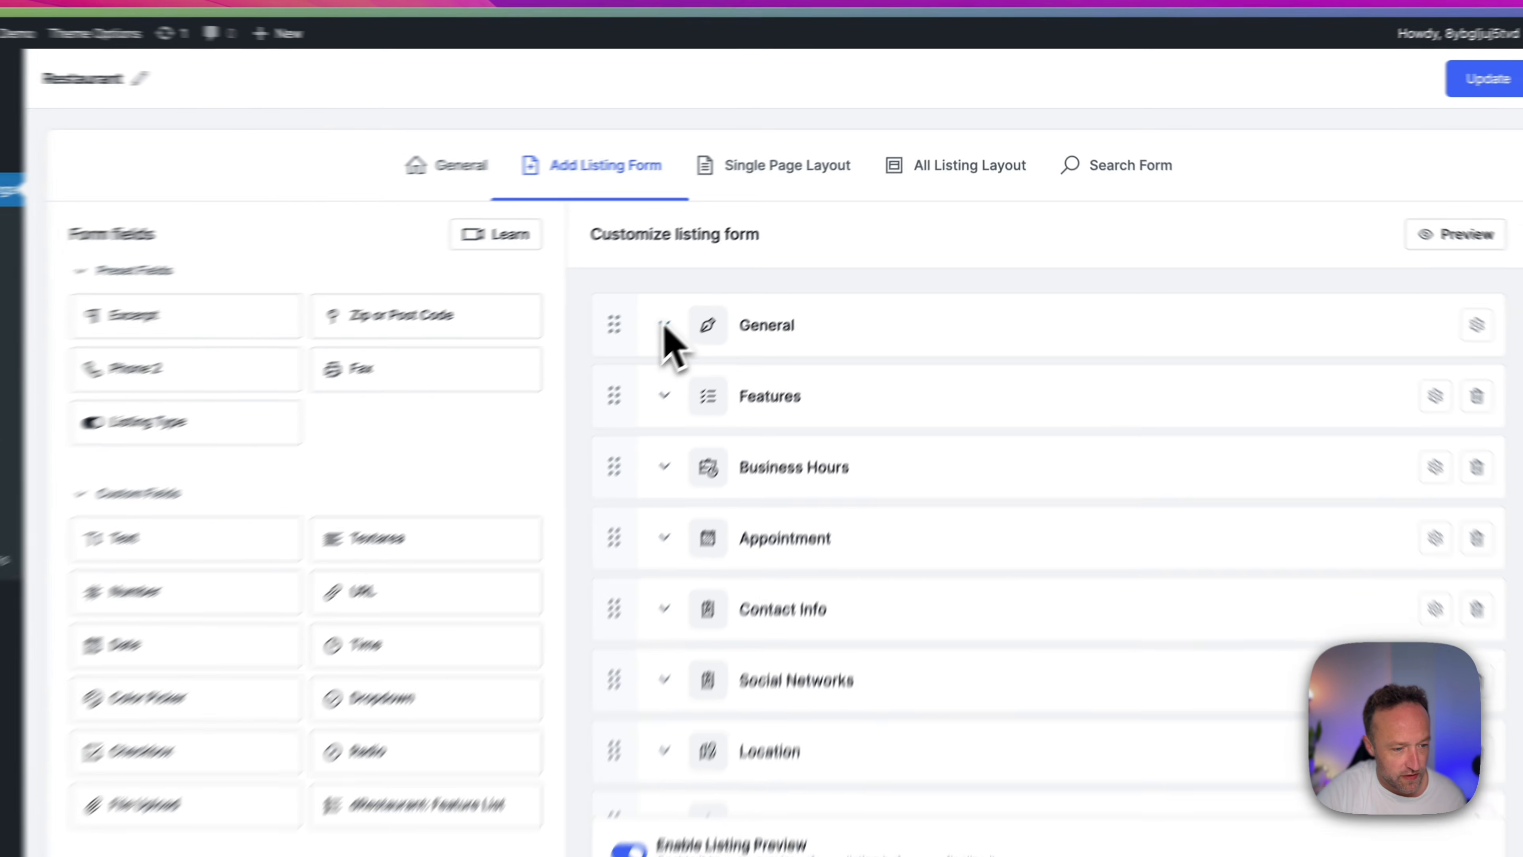
click(571, 387)
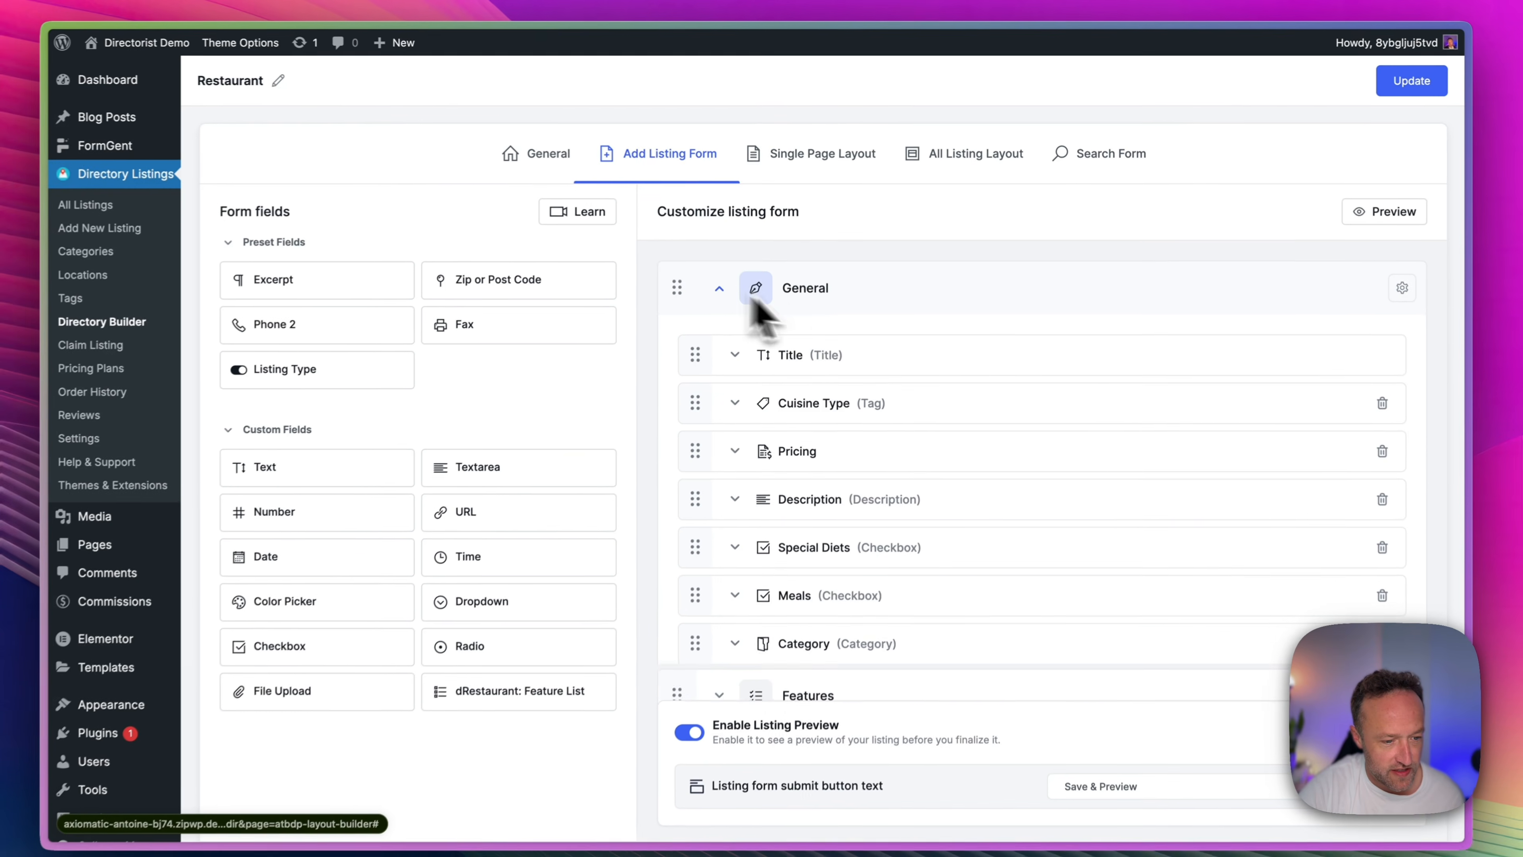
Expand the Special Diets checkbox field in the General section and examine its options and settings.
scroll(918, 396, down, 2)
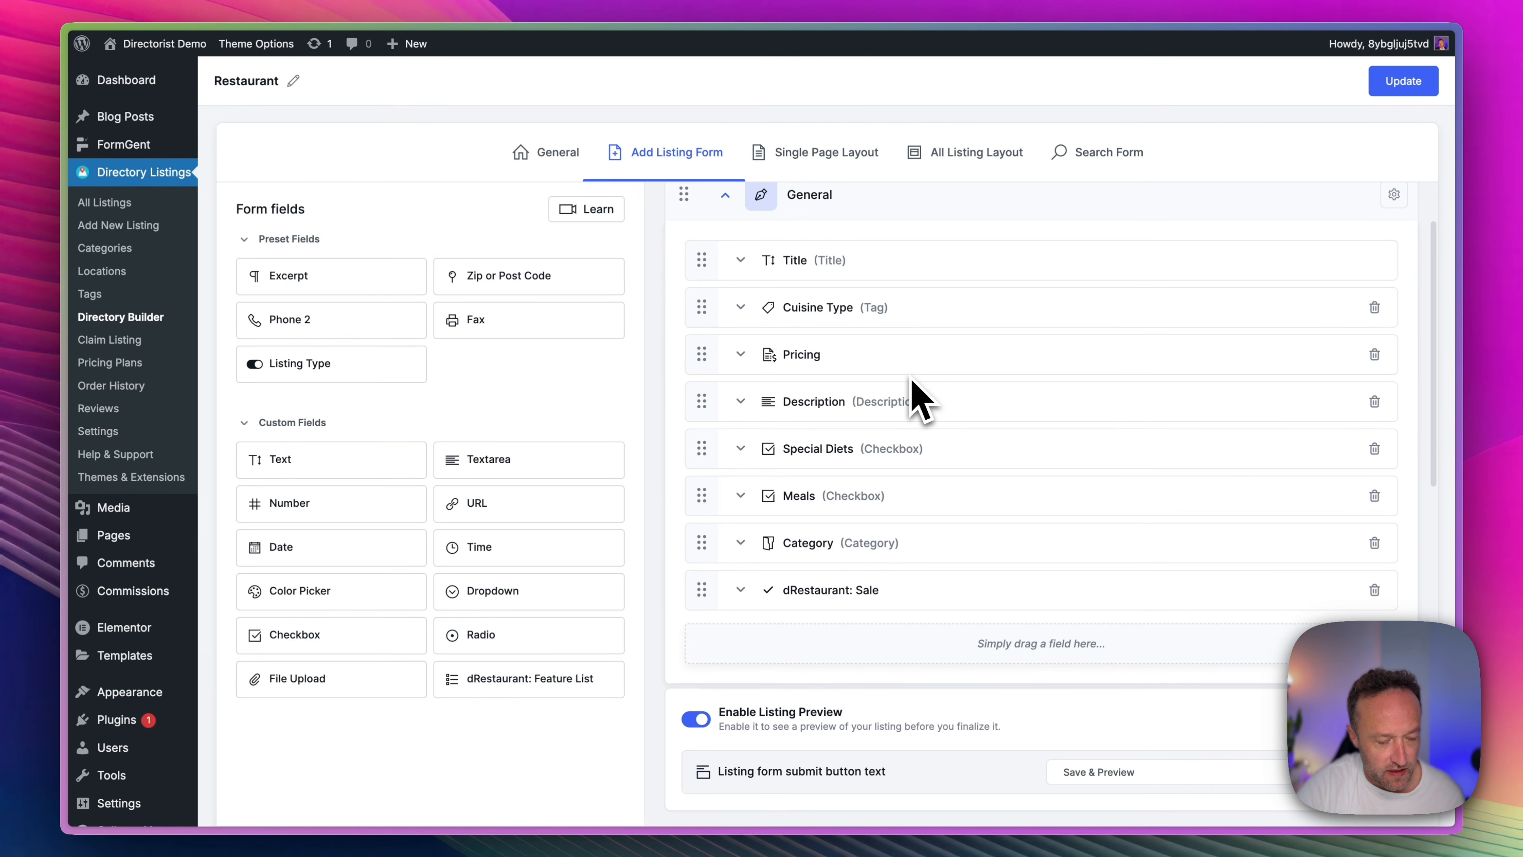
click(741, 449)
scroll(847, 499, down, 6)
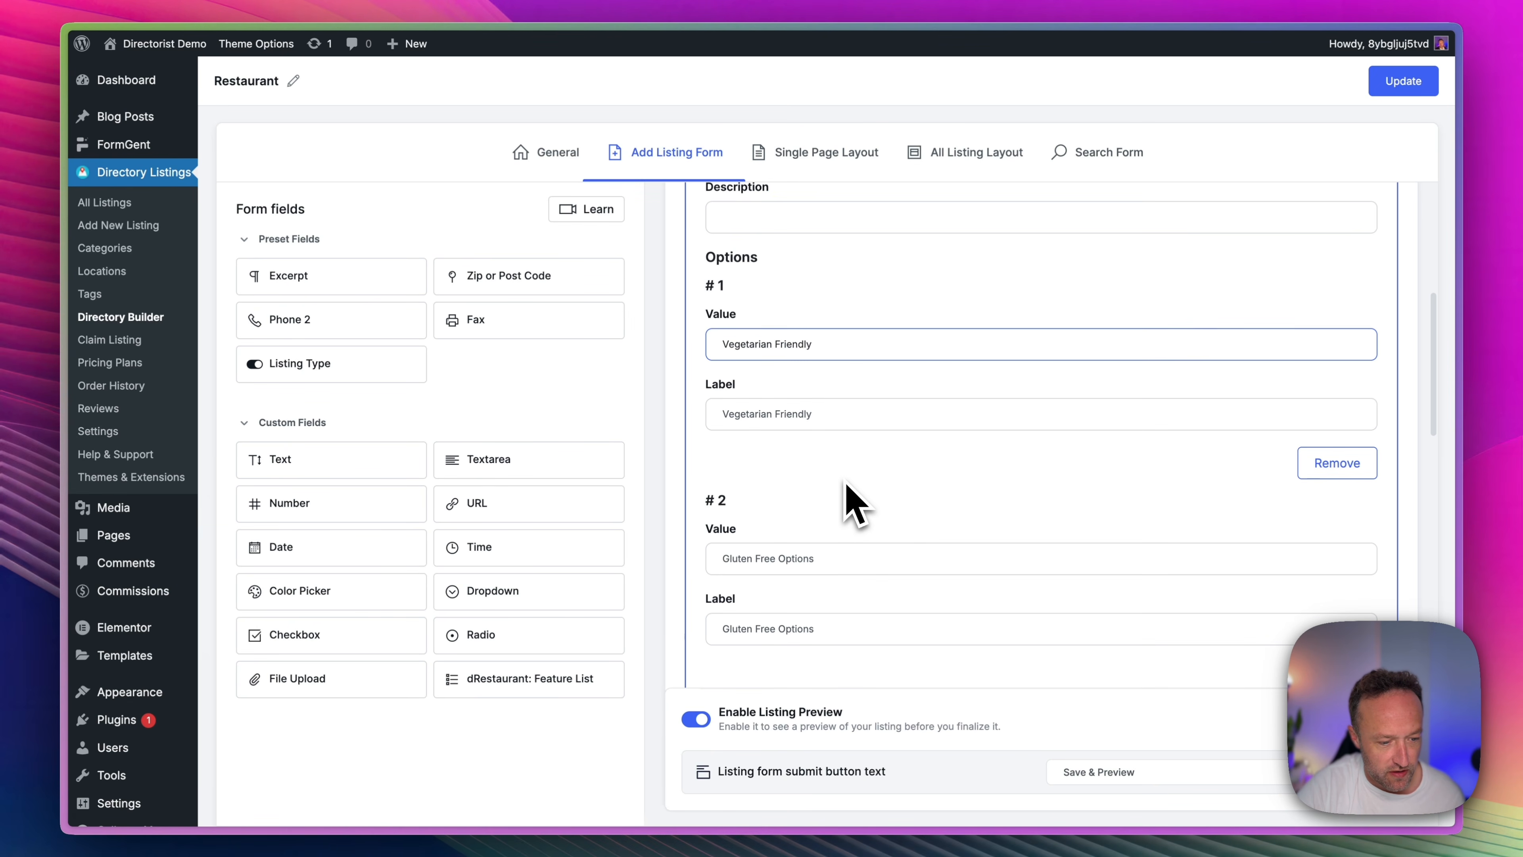
scroll(856, 504, down, 5)
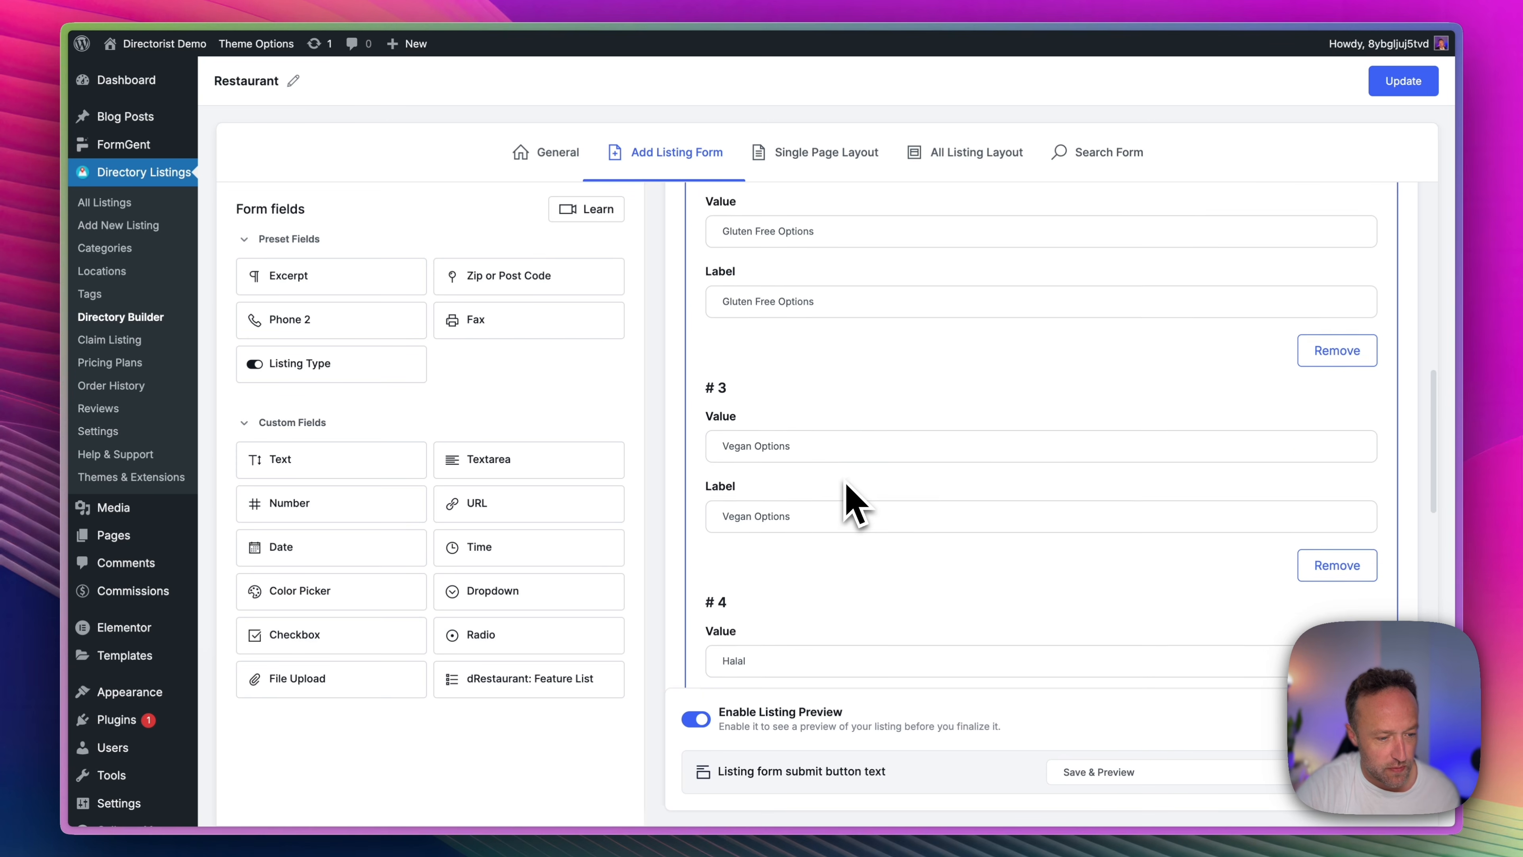
scroll(852, 502, down, 9)
scroll(834, 480, up, 2)
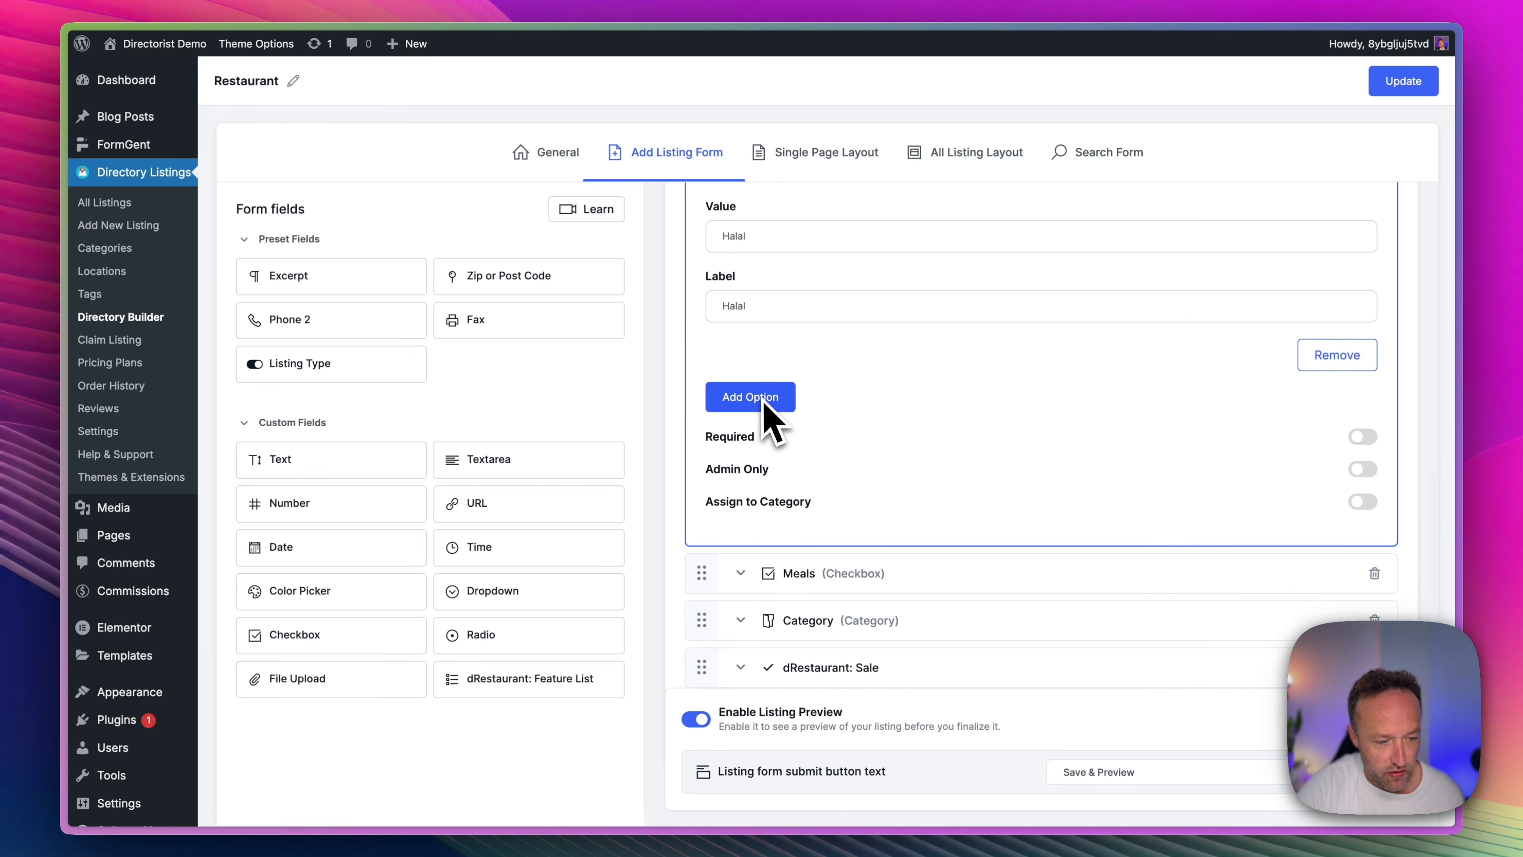
scroll(892, 410, down, 3)
Expand the Meals checkbox field in the General section and examine its options.
click(744, 431)
scroll(857, 395, up, 2)
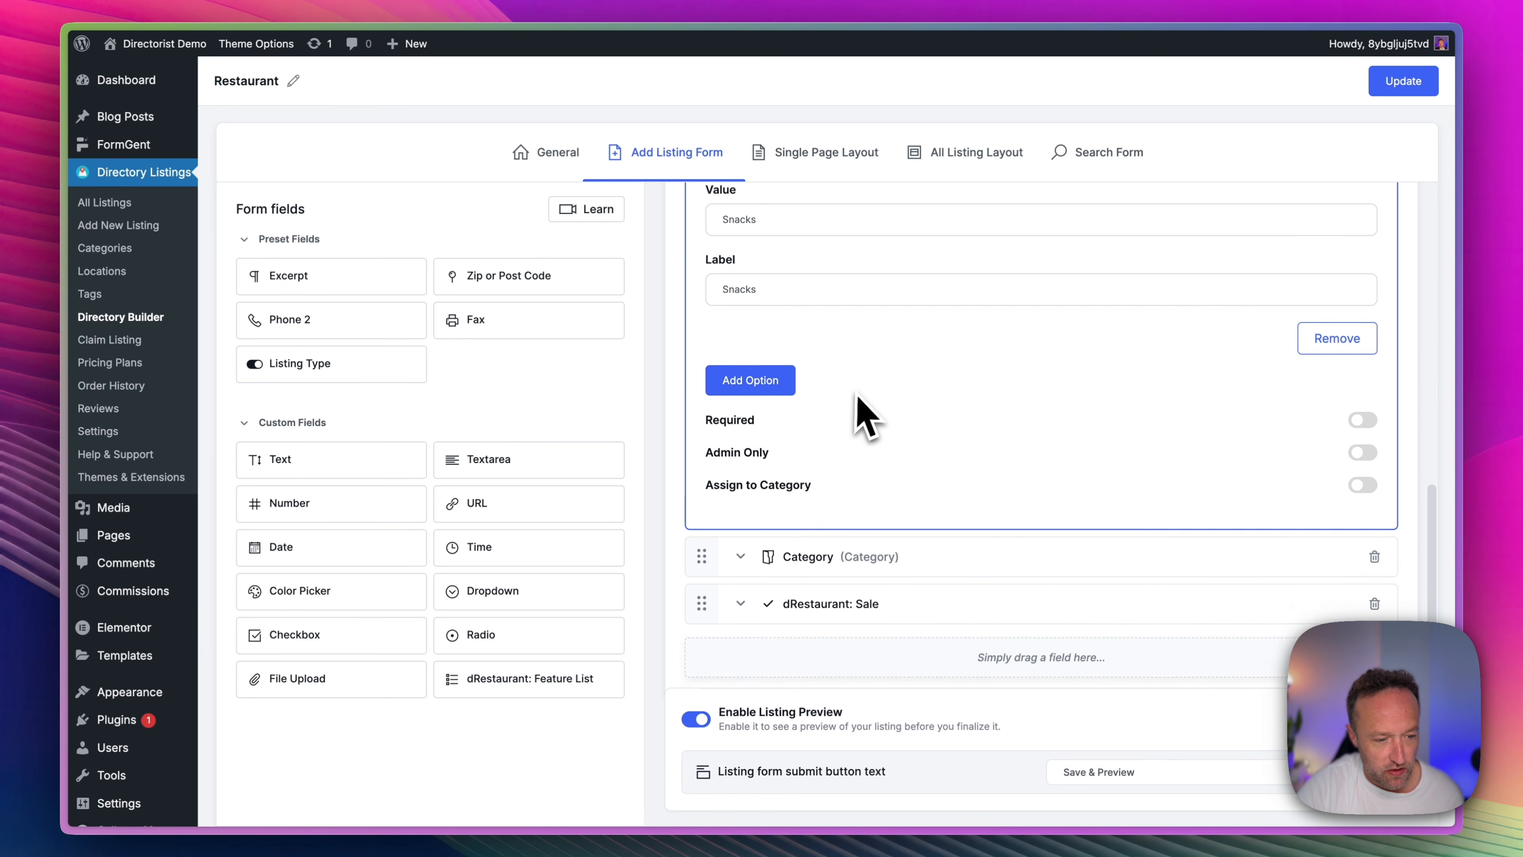
scroll(858, 397, up, 3)
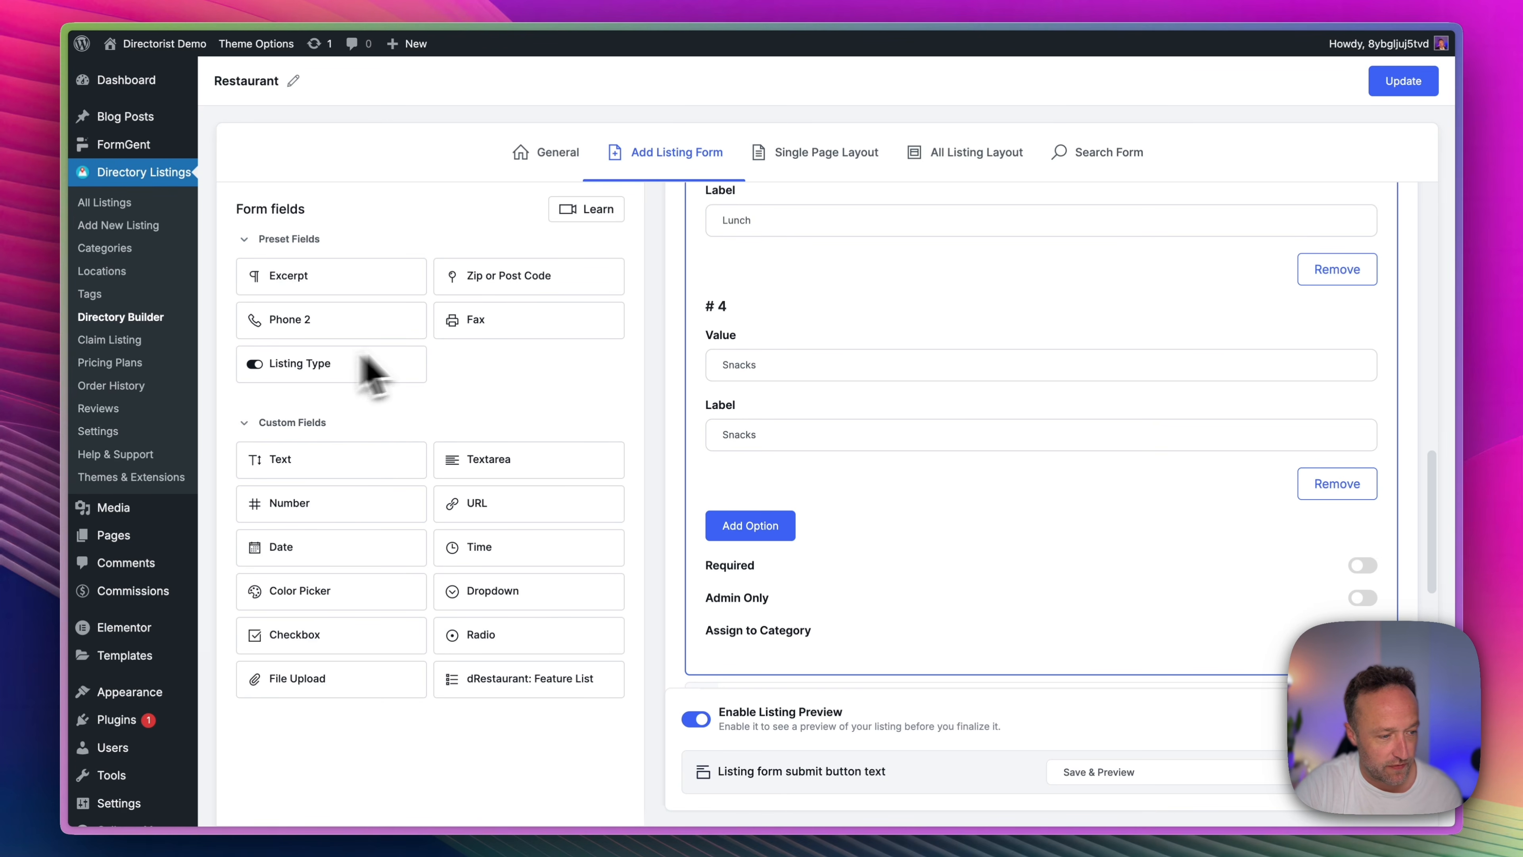
scroll(747, 456, up, 10)
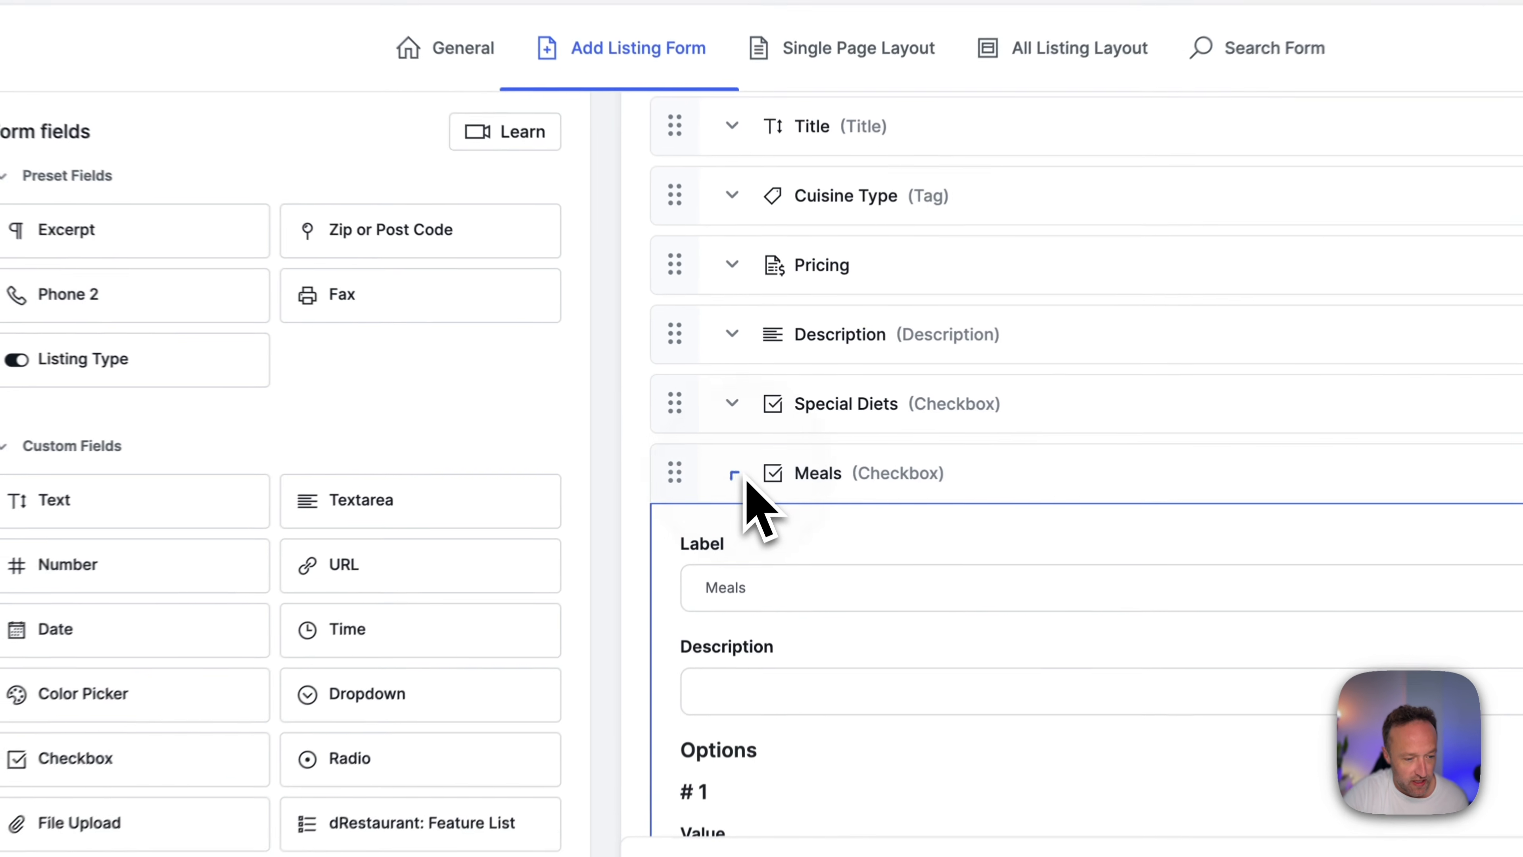
Expand the form's Features section and inspect the settings of its dRestaurant: Feature List field.
click(737, 475)
drag(674, 480, 690, 436)
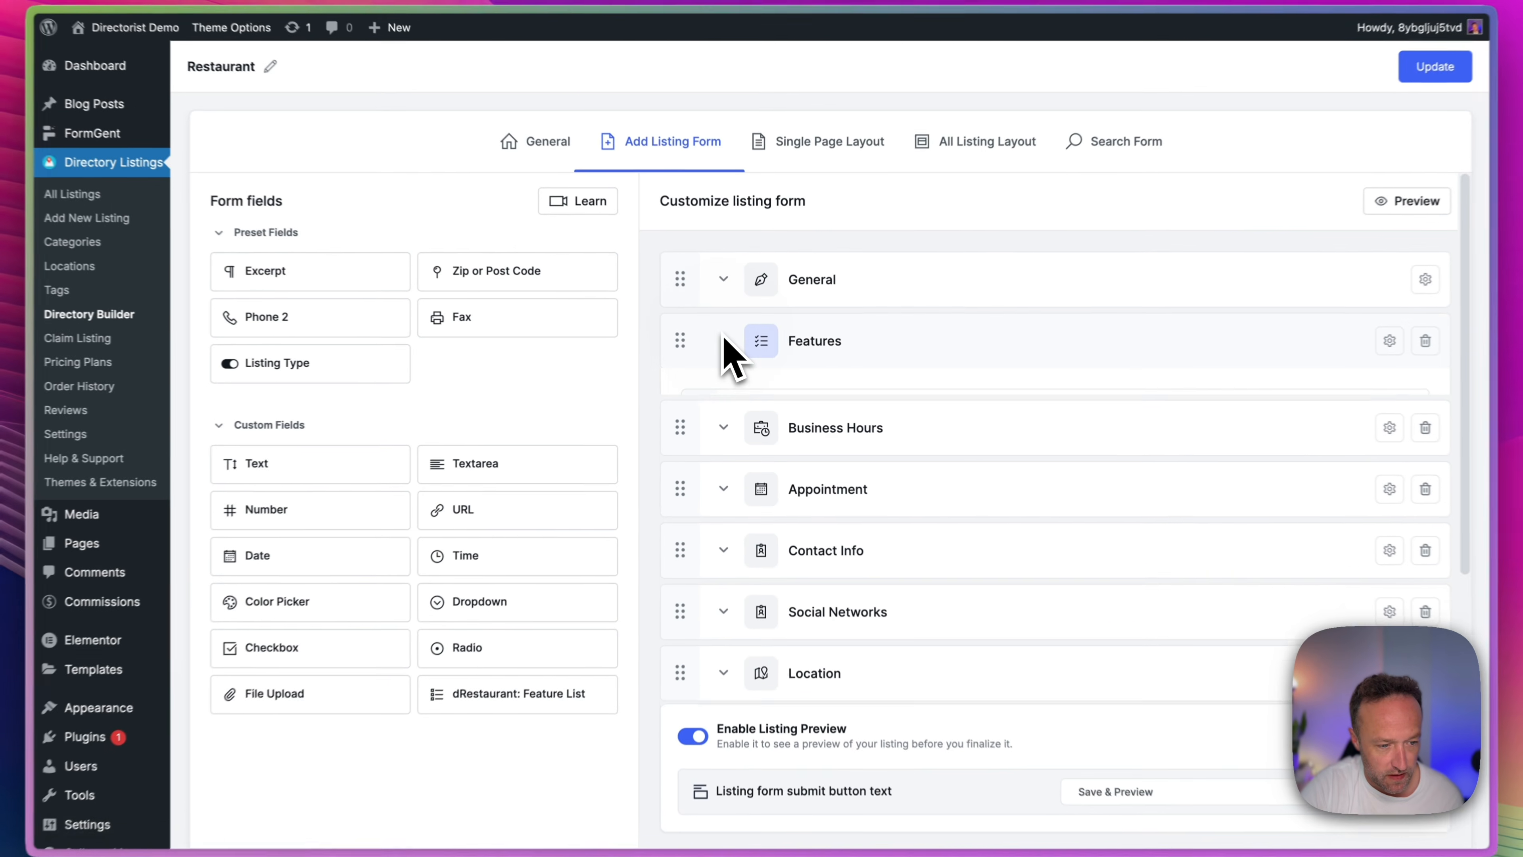
click(710, 328)
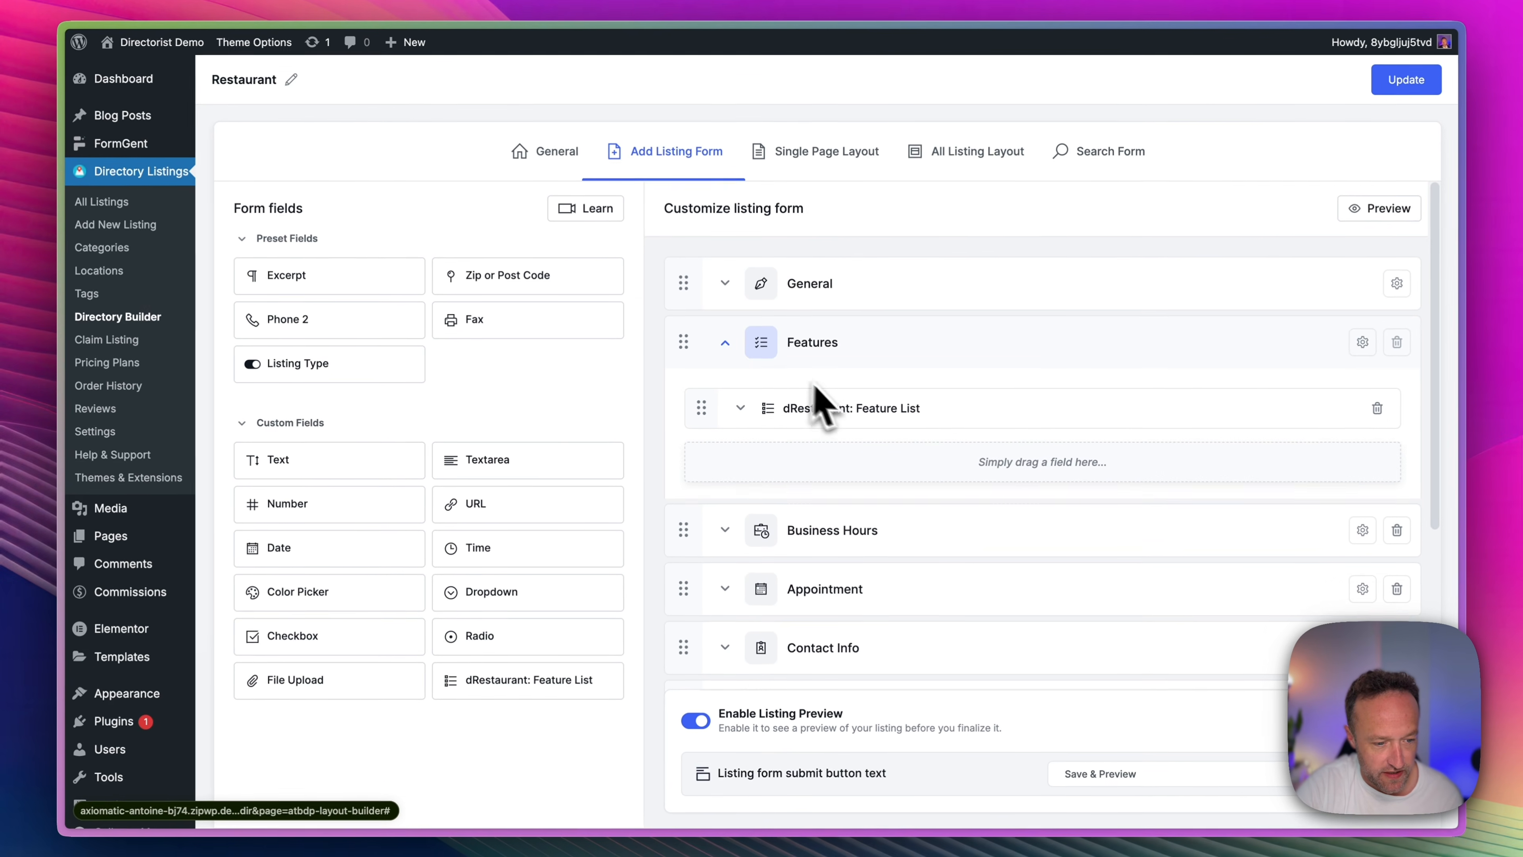
click(743, 317)
scroll(900, 450, down, 6)
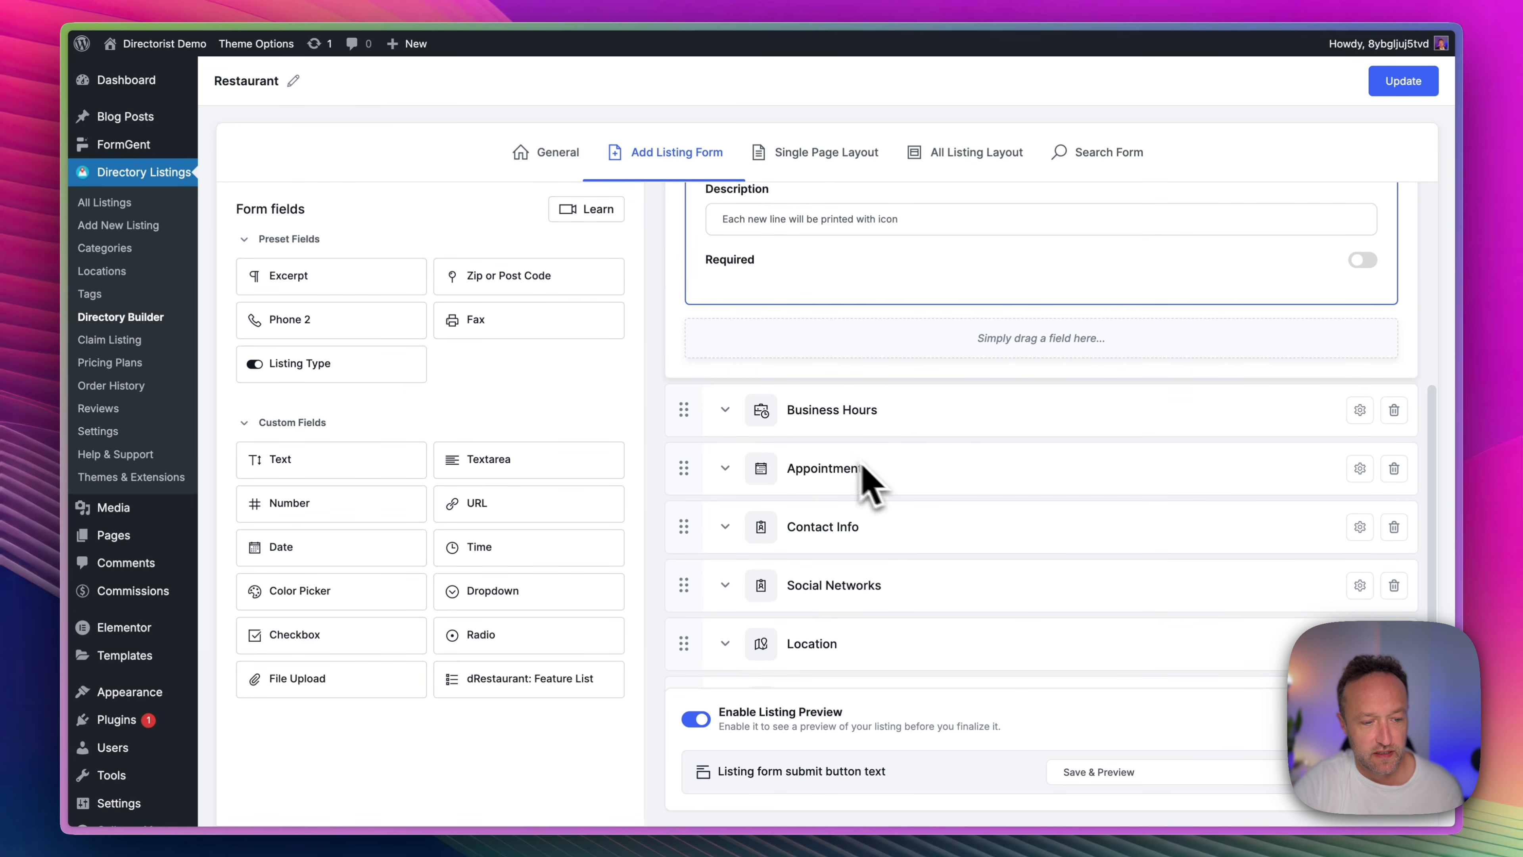
Inspect the Business Hours field's settings in its form section and save the Restaurant directory.
click(724, 410)
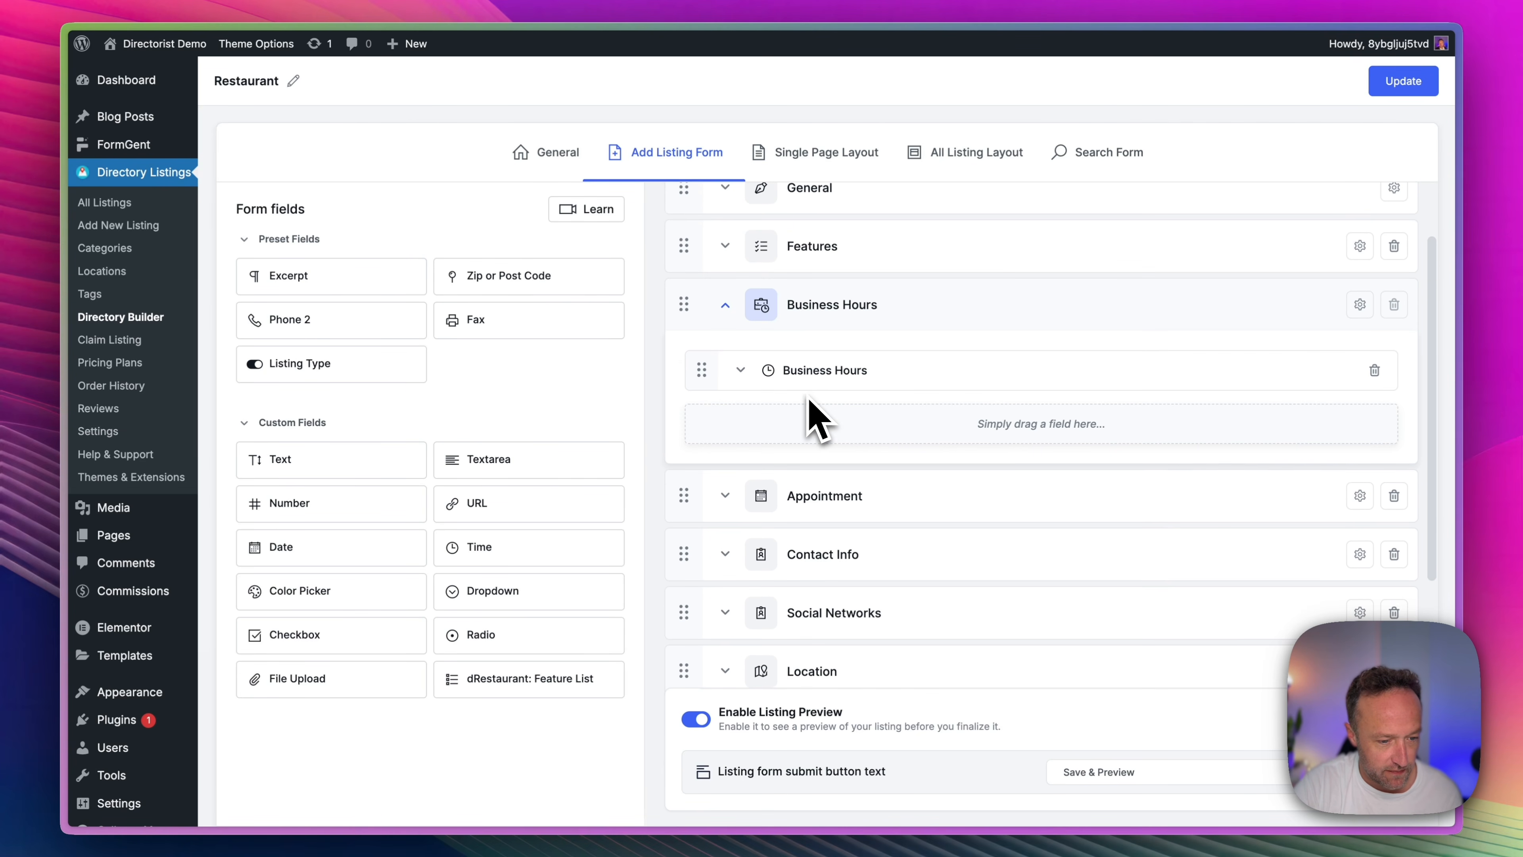
click(860, 384)
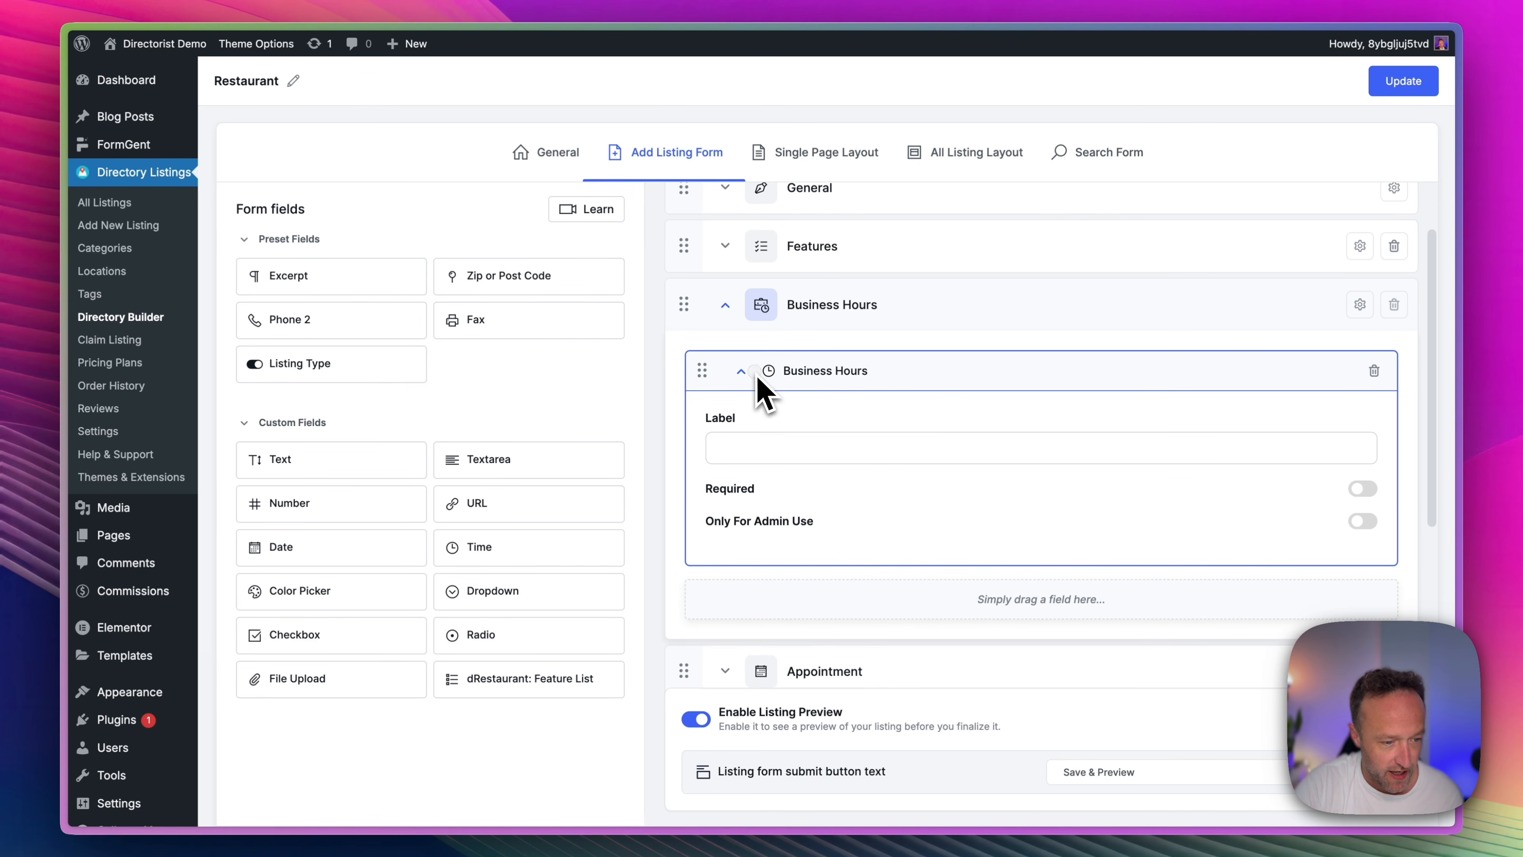
click(742, 374)
scroll(828, 396, down, 2)
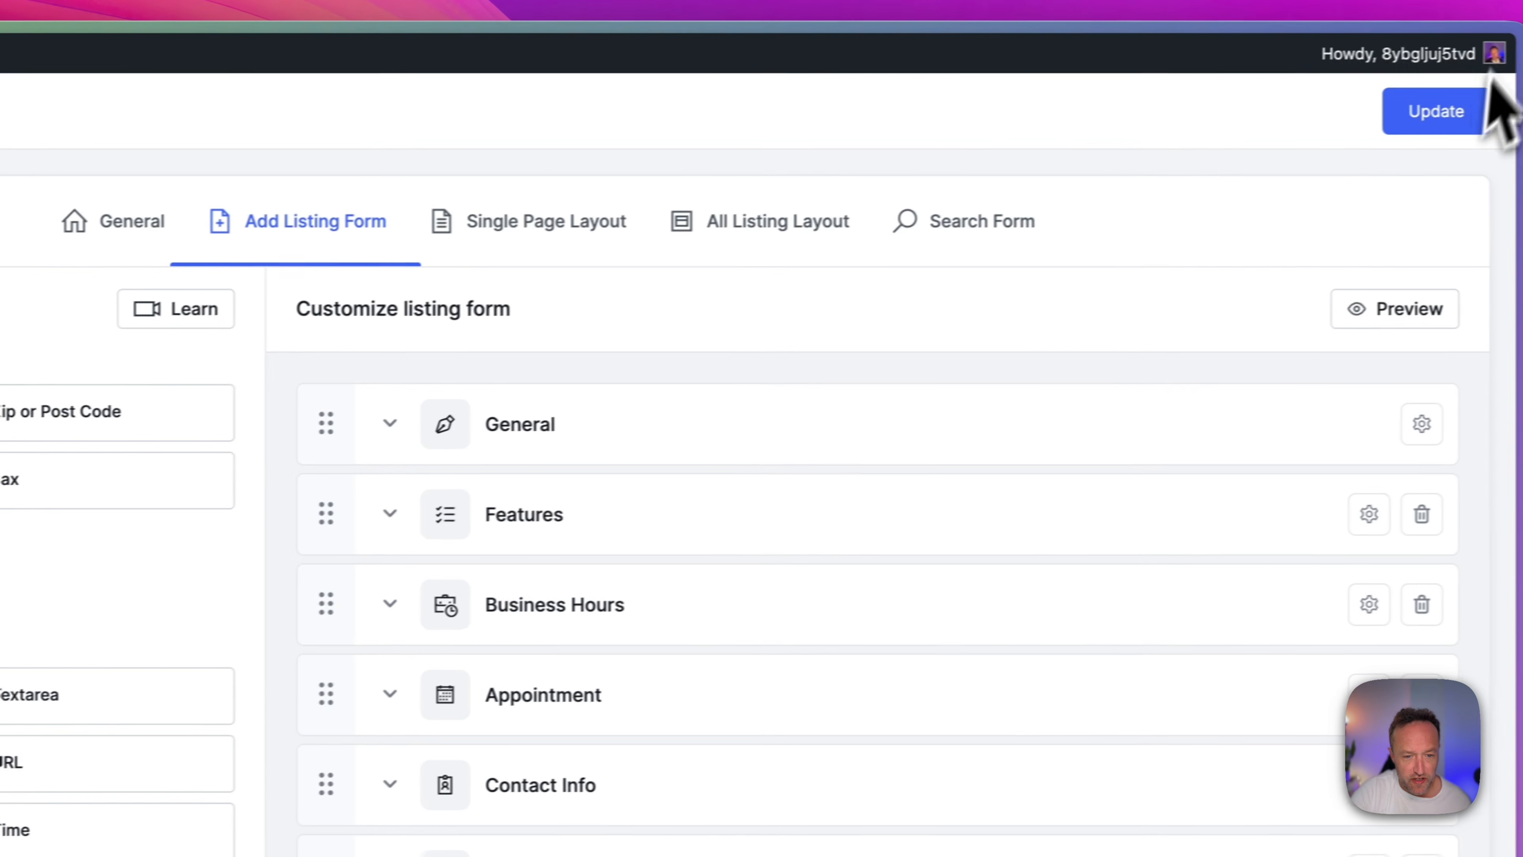
click(1399, 120)
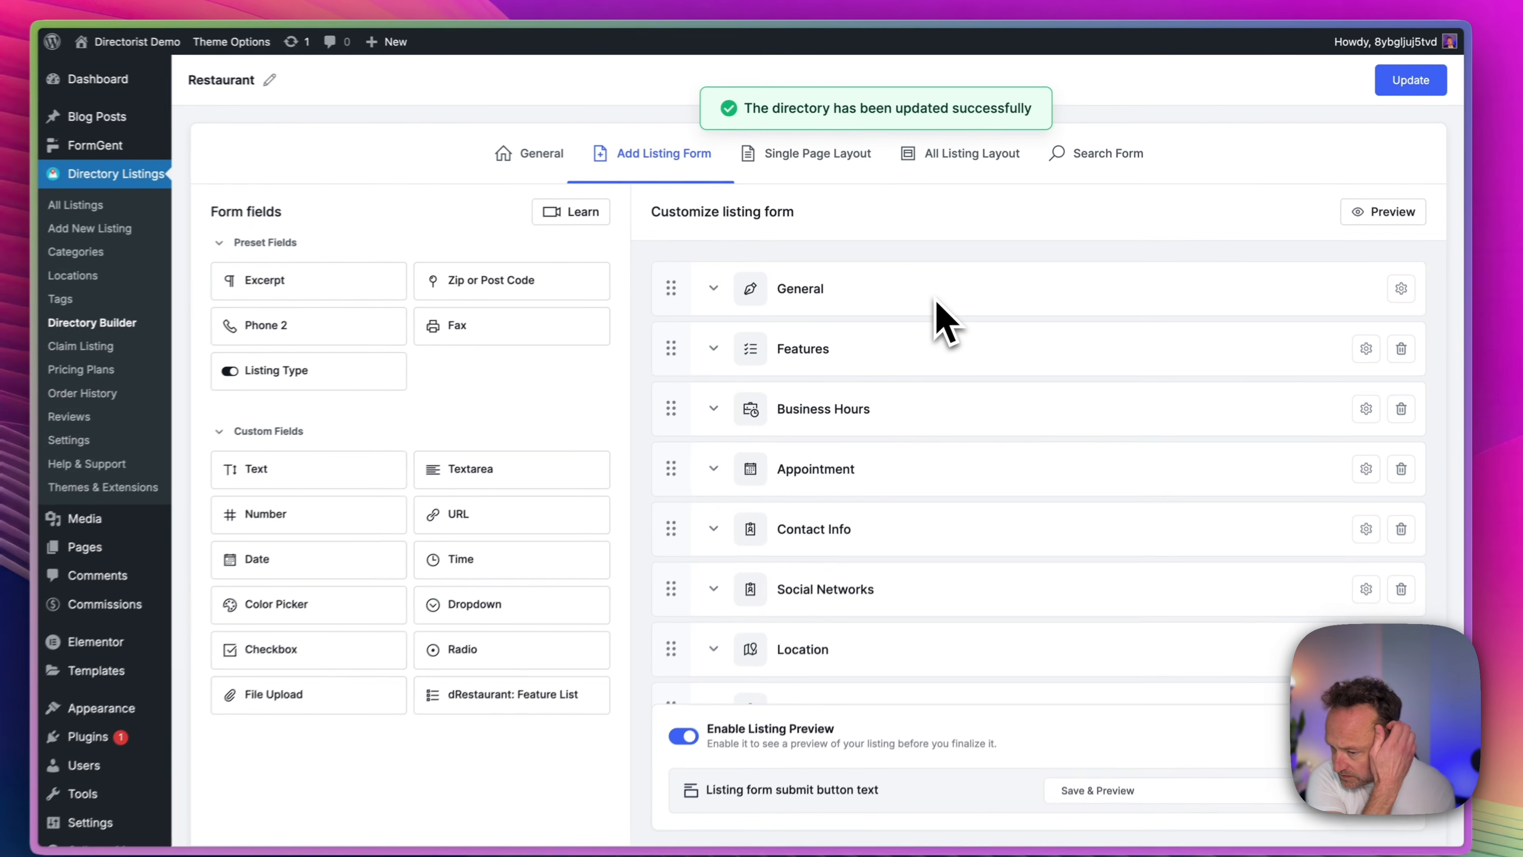
Open the site's home page in Elementor and change the search form title to "Explore your Favorite Restaurants".
click(384, 163)
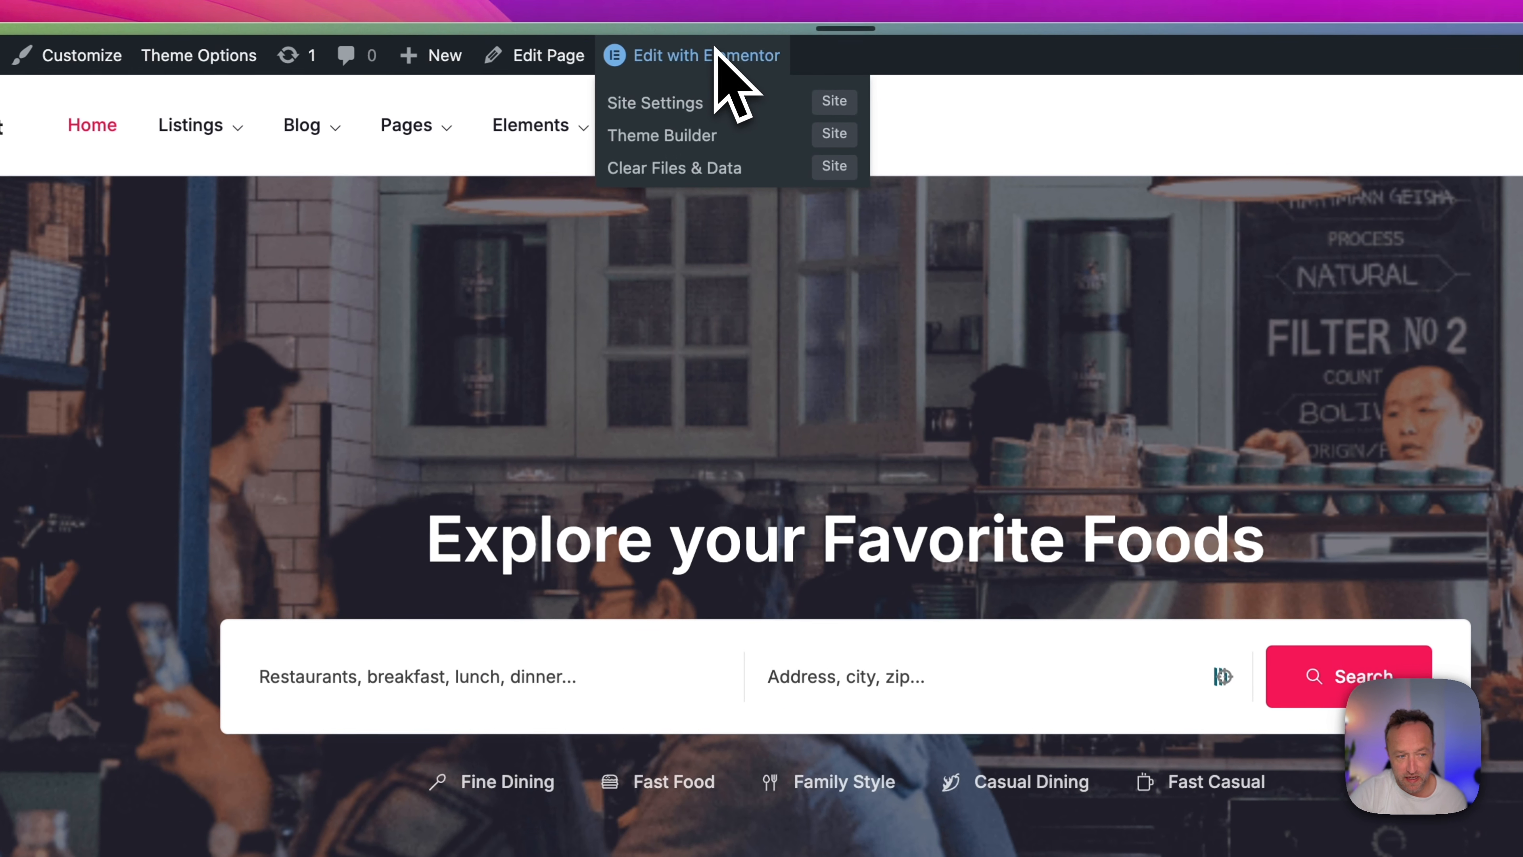
click(713, 48)
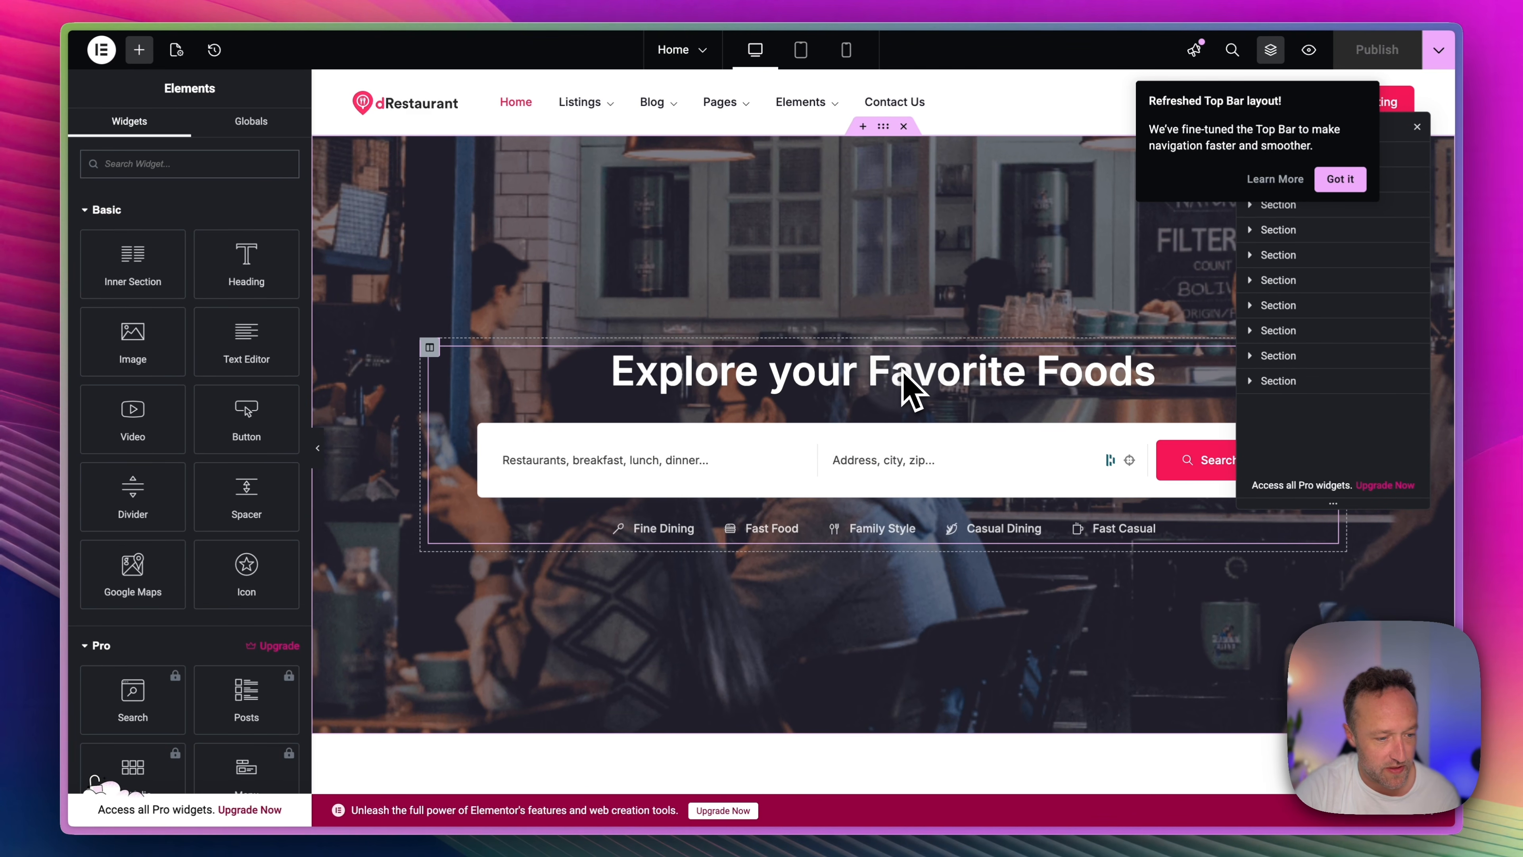
click(906, 376)
drag(970, 377, 856, 390)
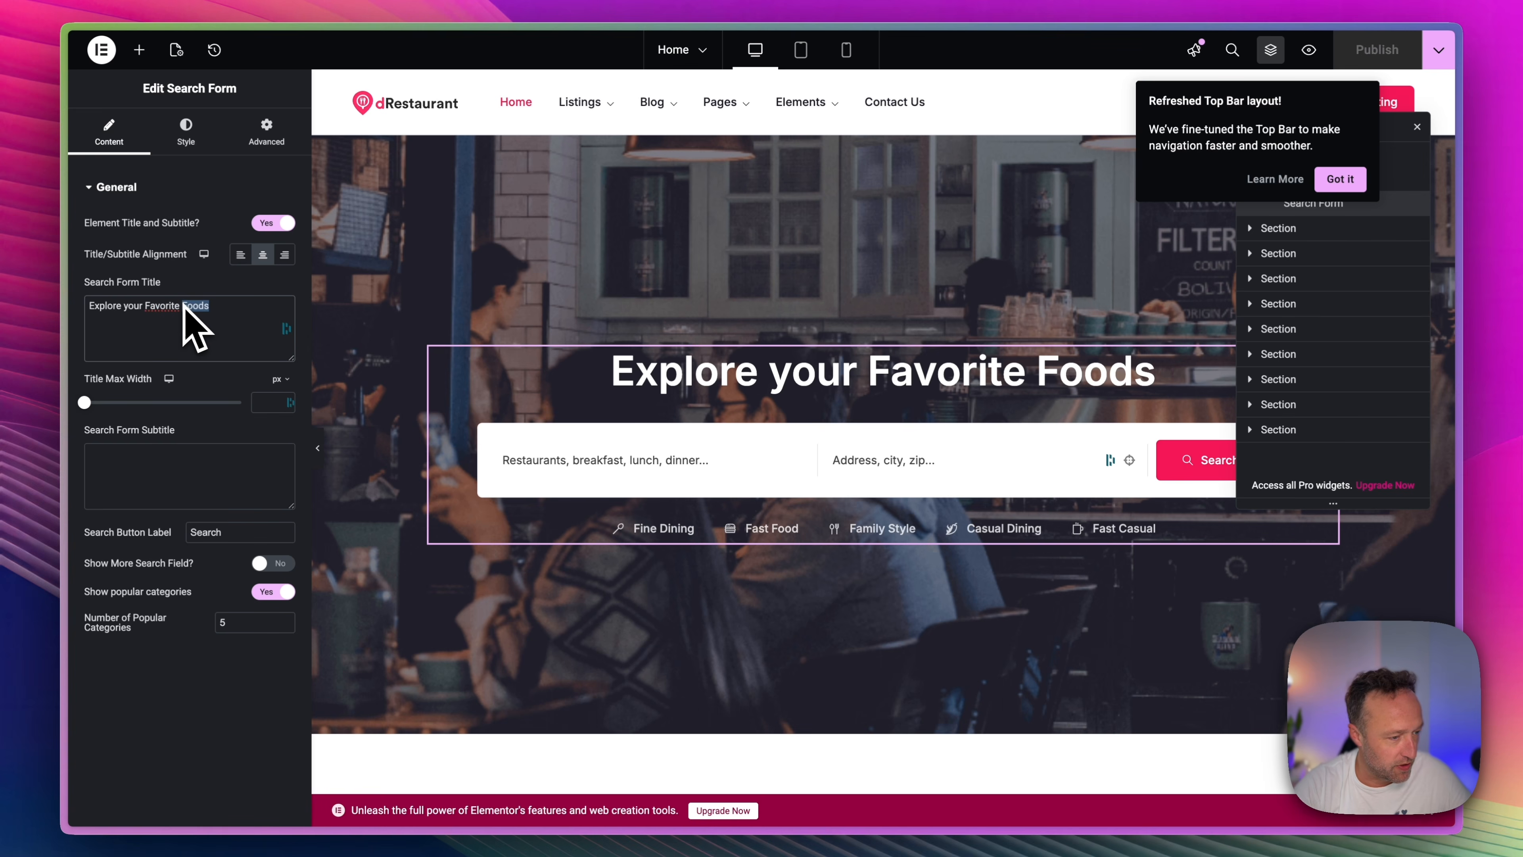
text(Rest)
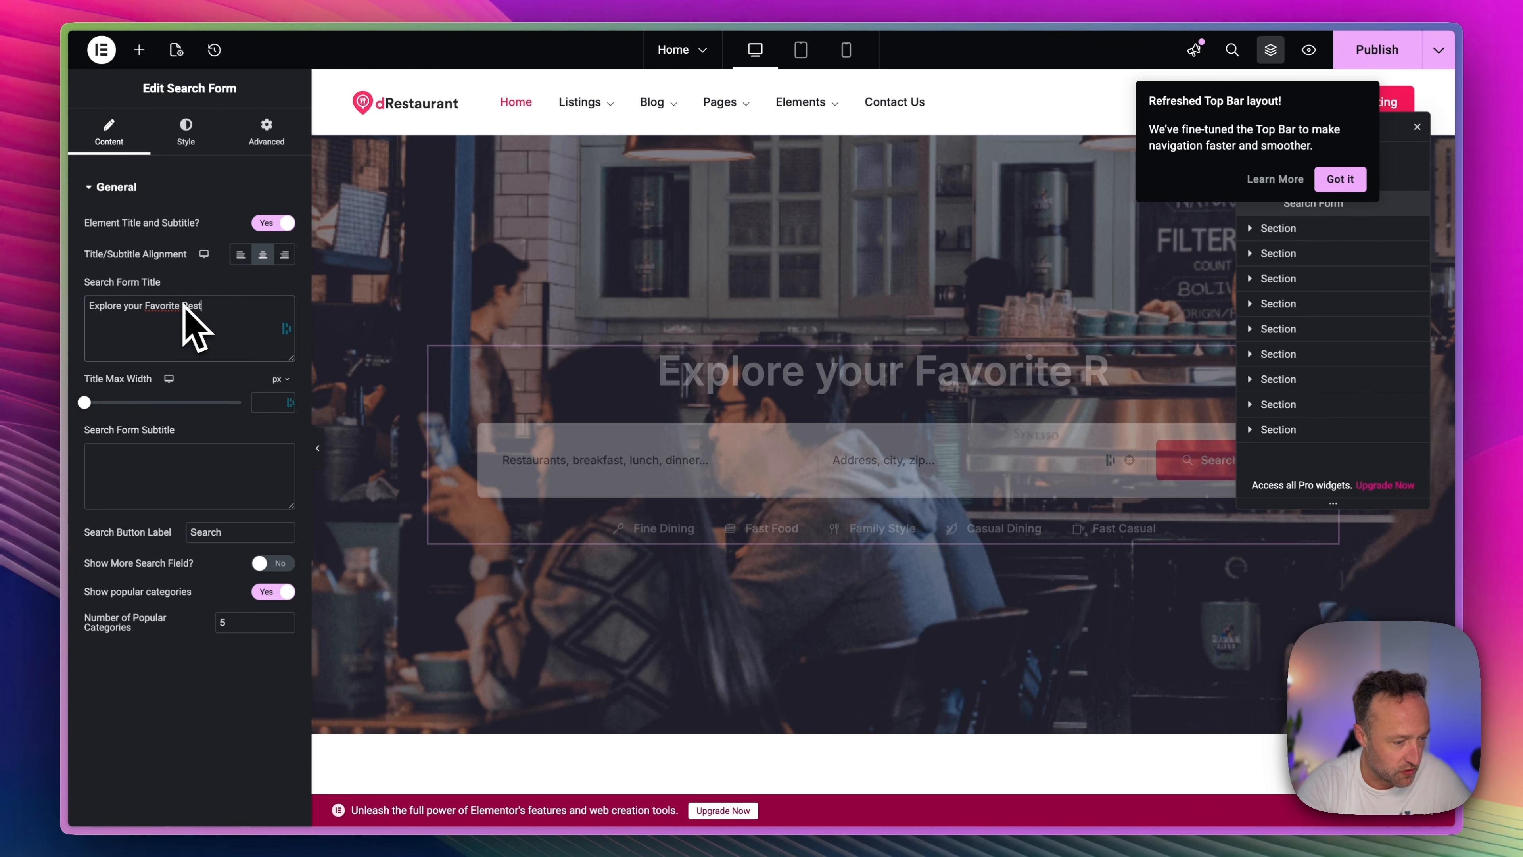
text(aurants)
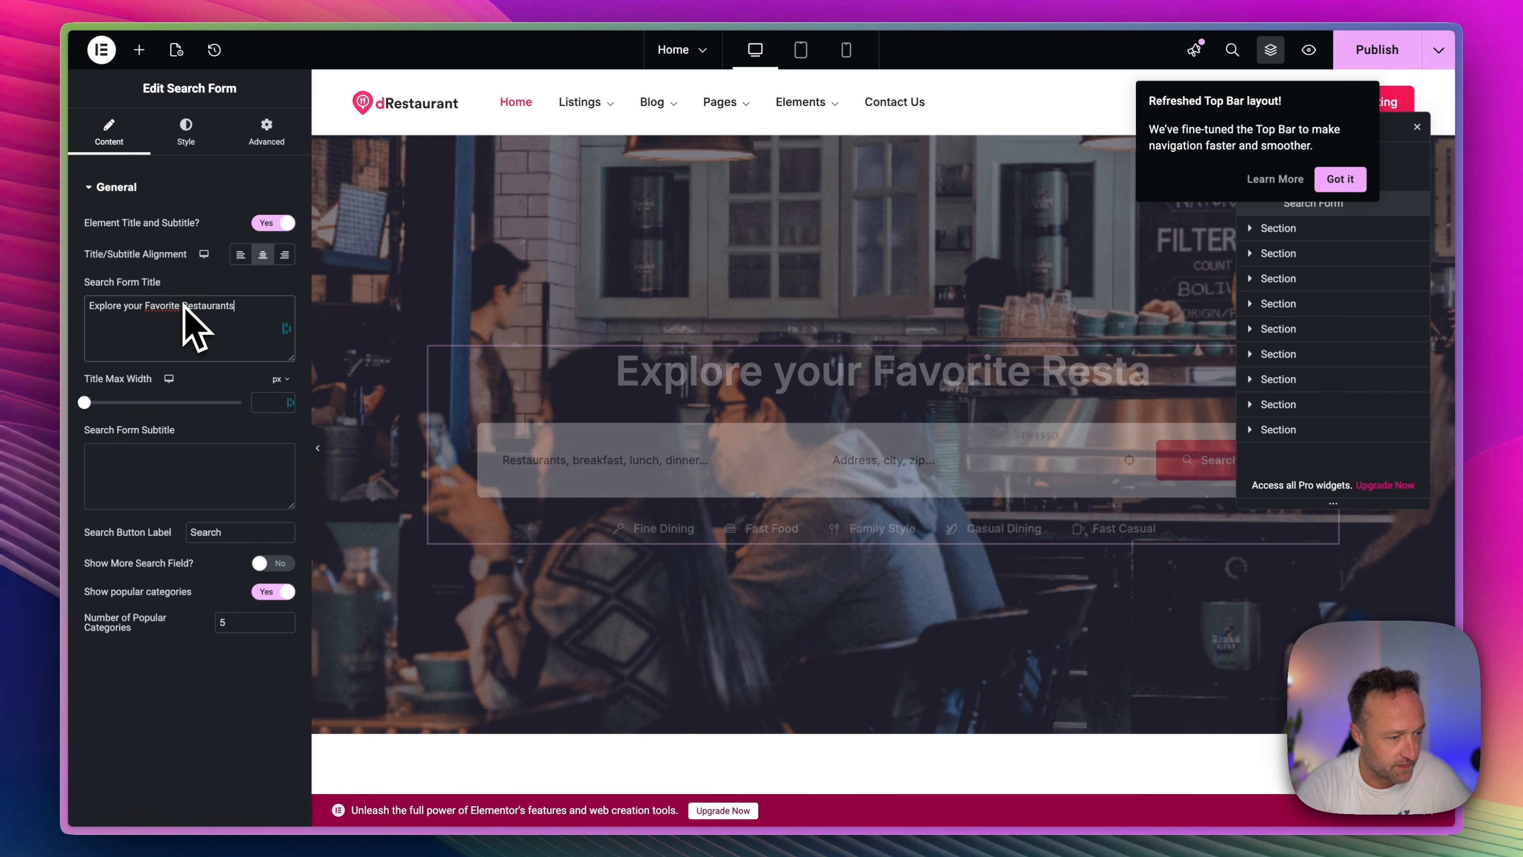
Select the Directory Category Slider in the Browse by Category section to view its settings.
scroll(710, 367, down, 5)
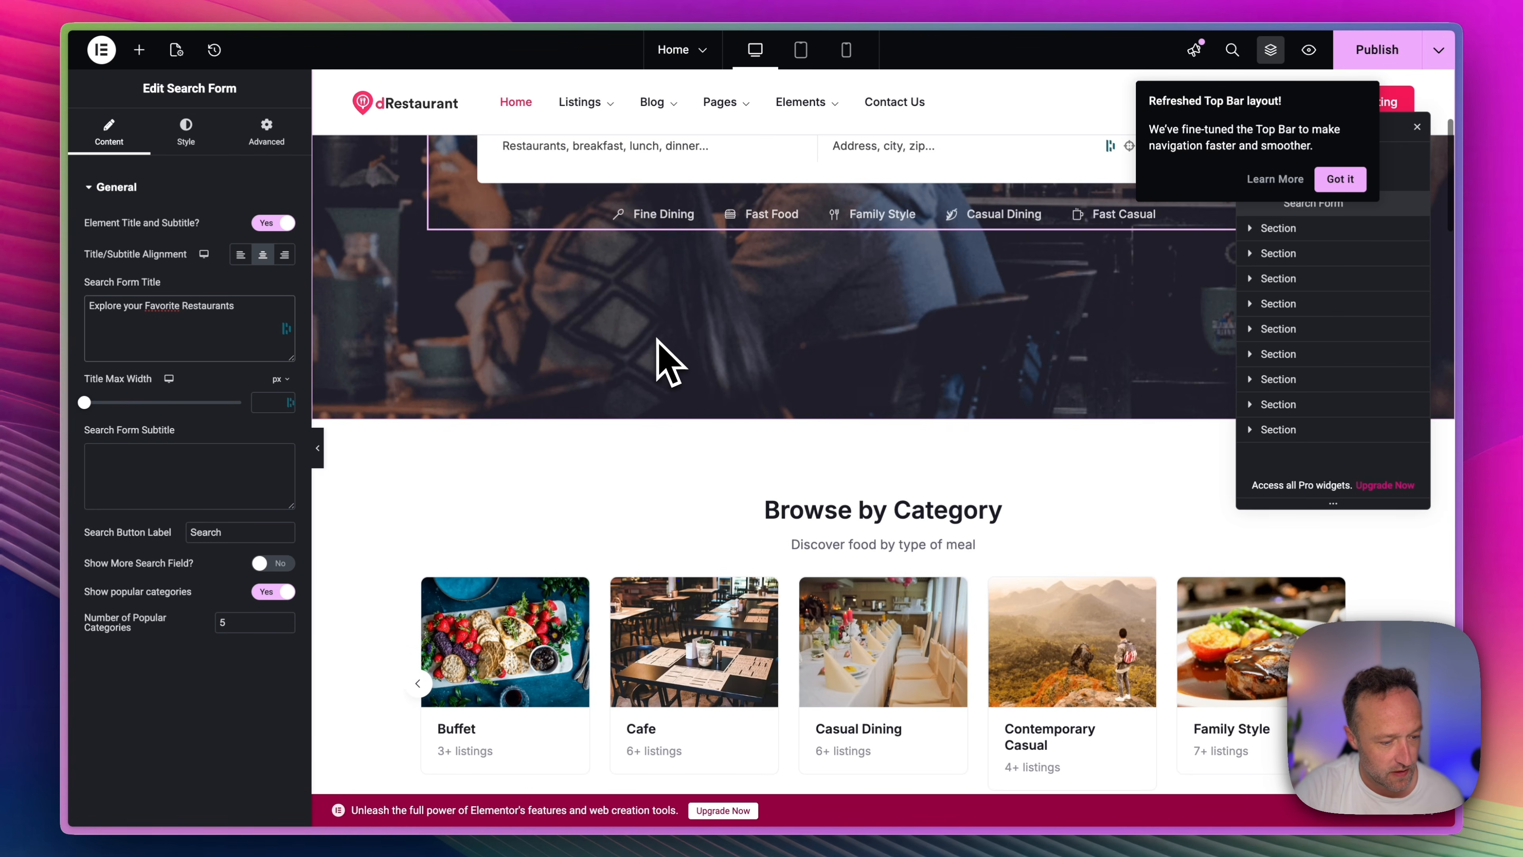
click(754, 529)
click(735, 577)
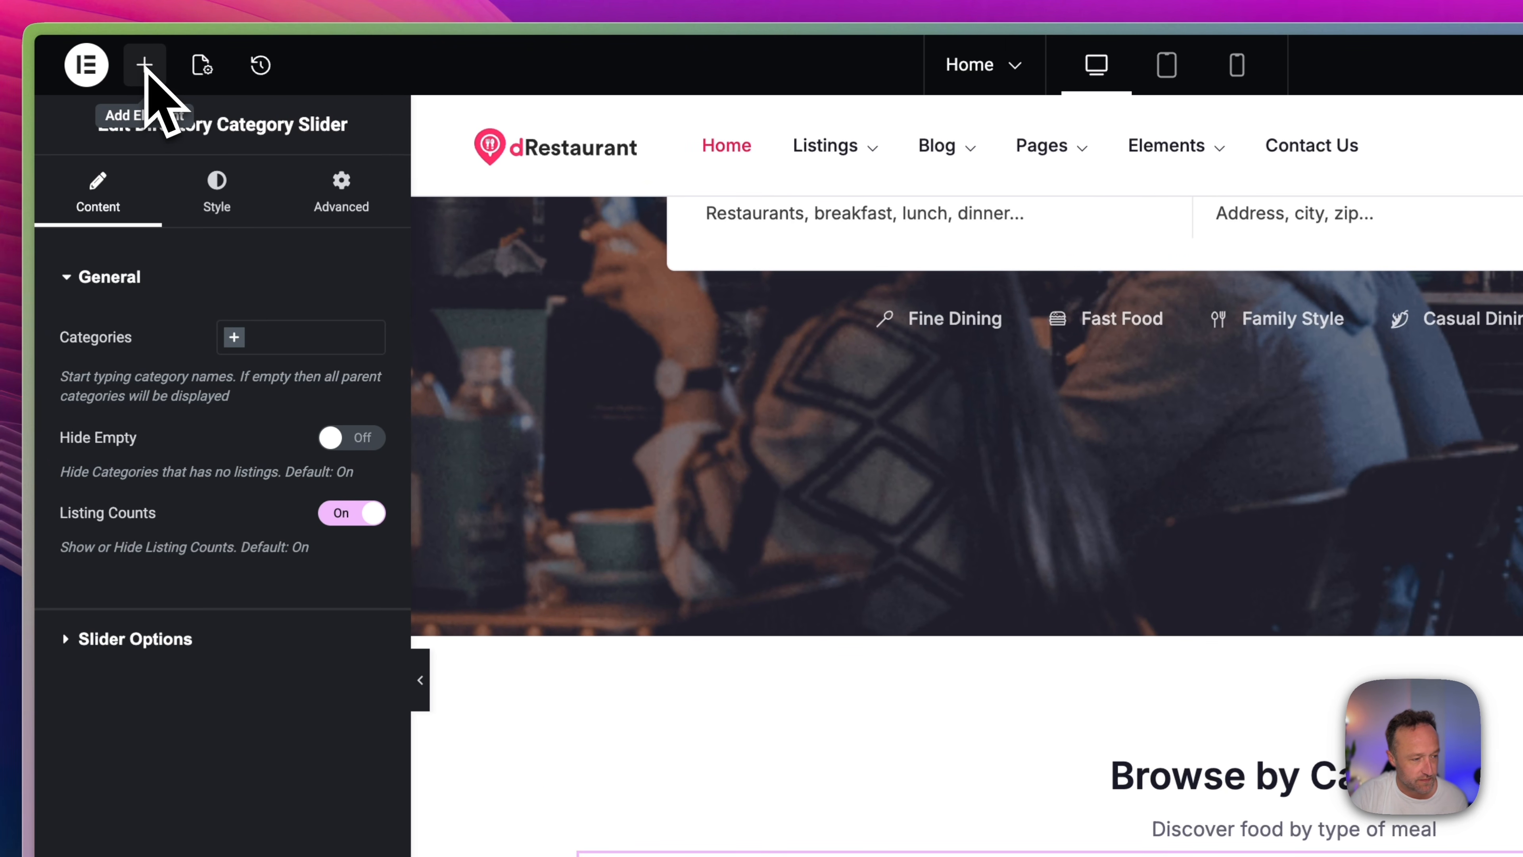
Add the Directorist All Locations widget directly below the Browse by Category heading on the home page.
click(144, 64)
scroll(240, 529, down, 20)
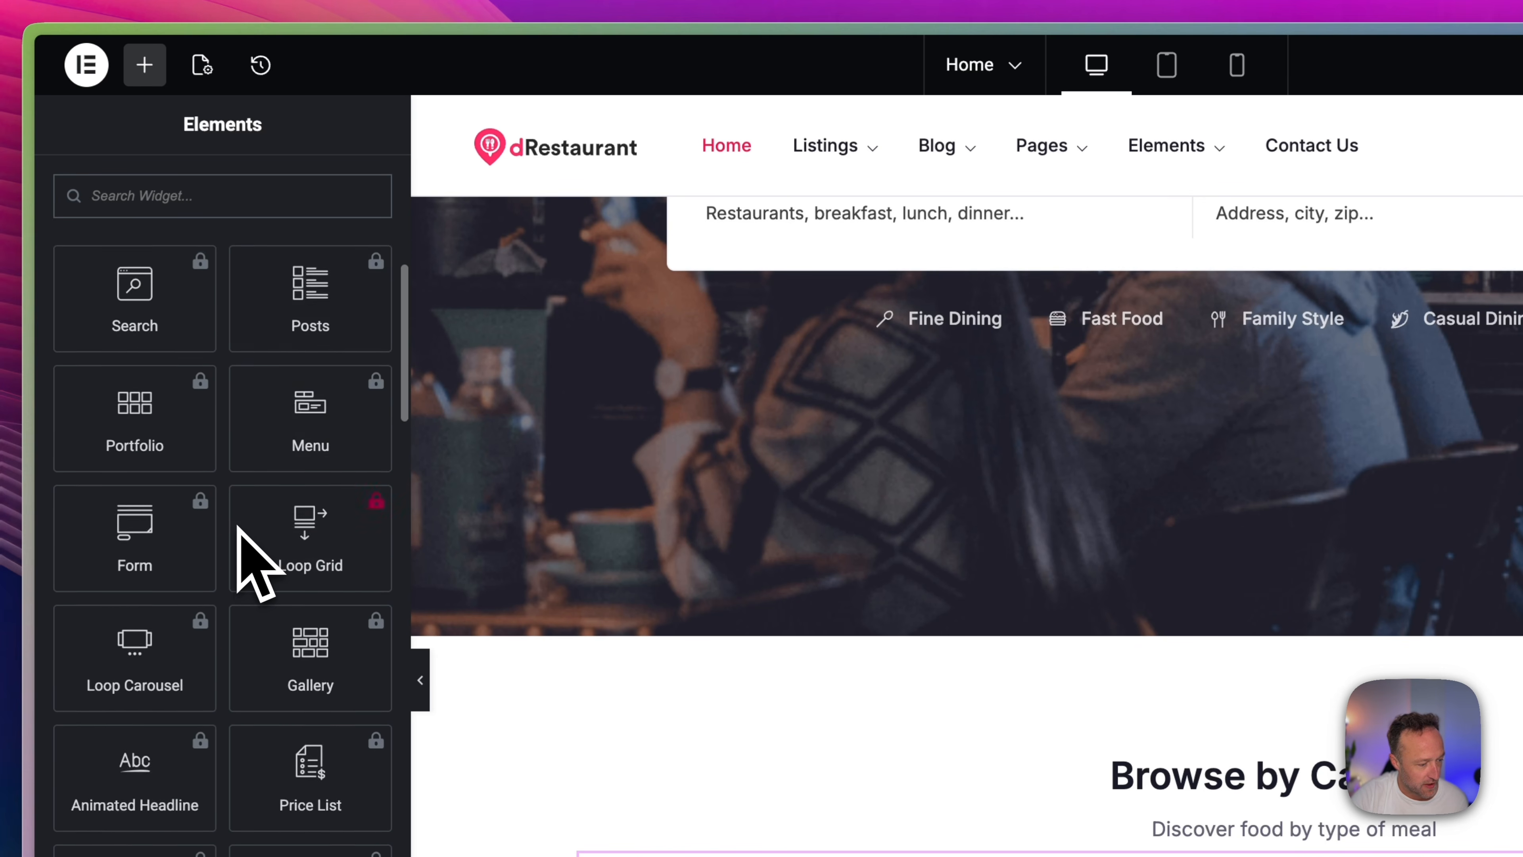
scroll(239, 529, down, 20)
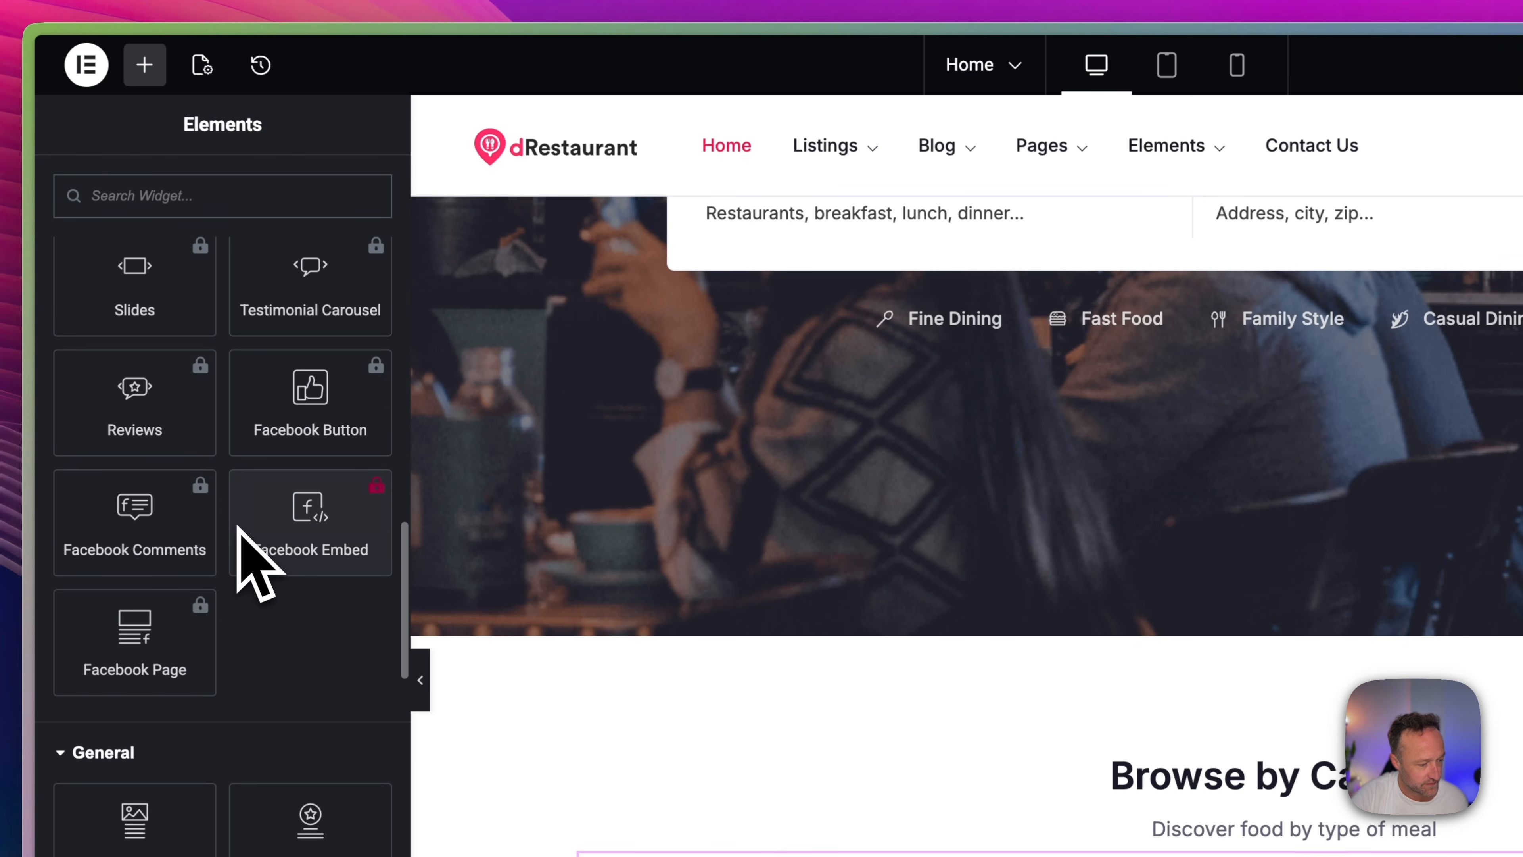
scroll(207, 368, down, 5)
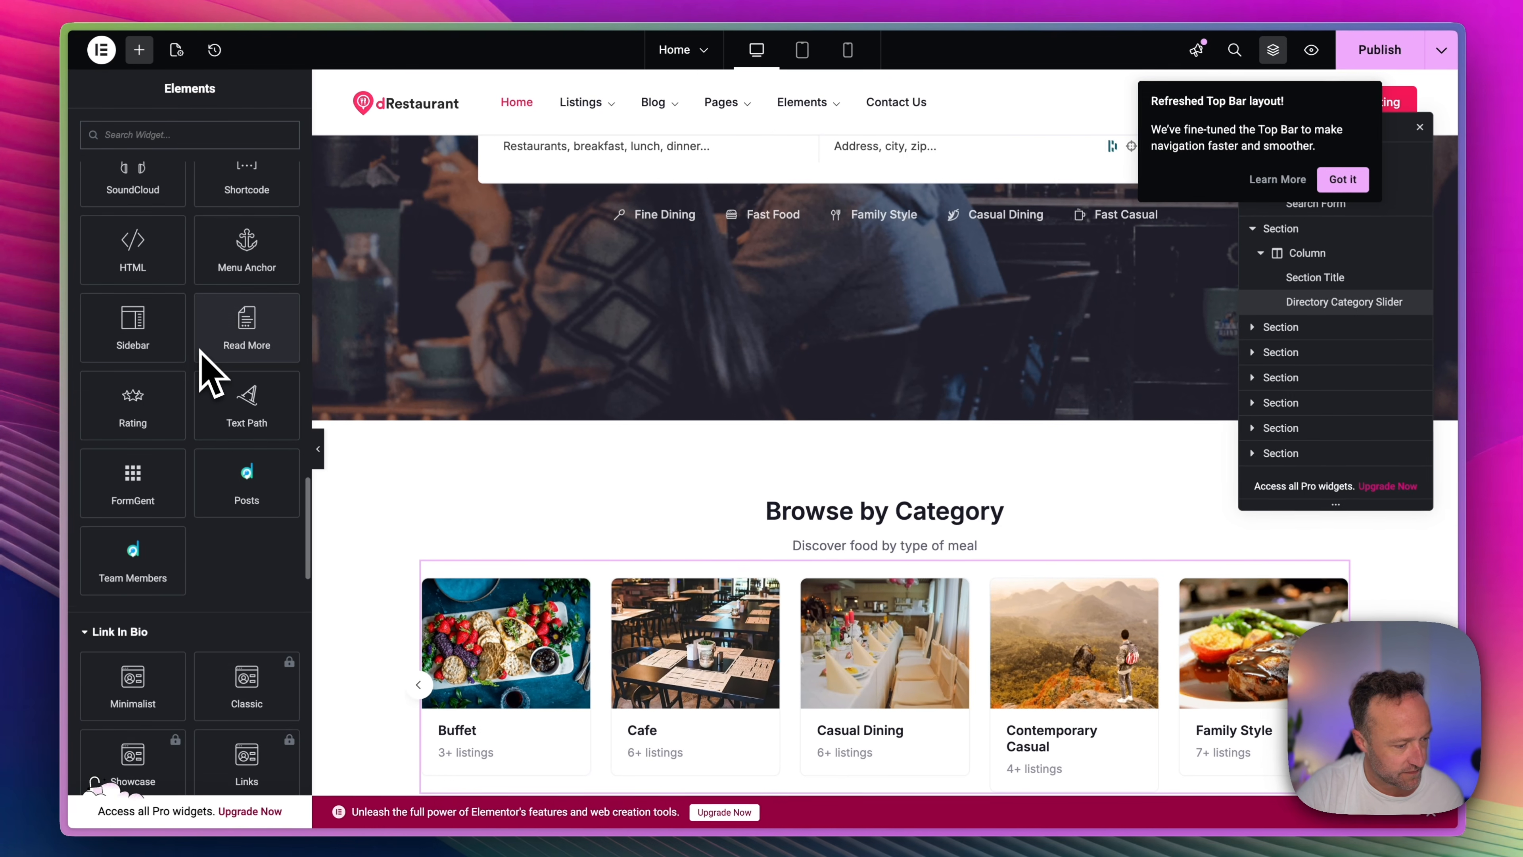
scroll(213, 367, up, 3)
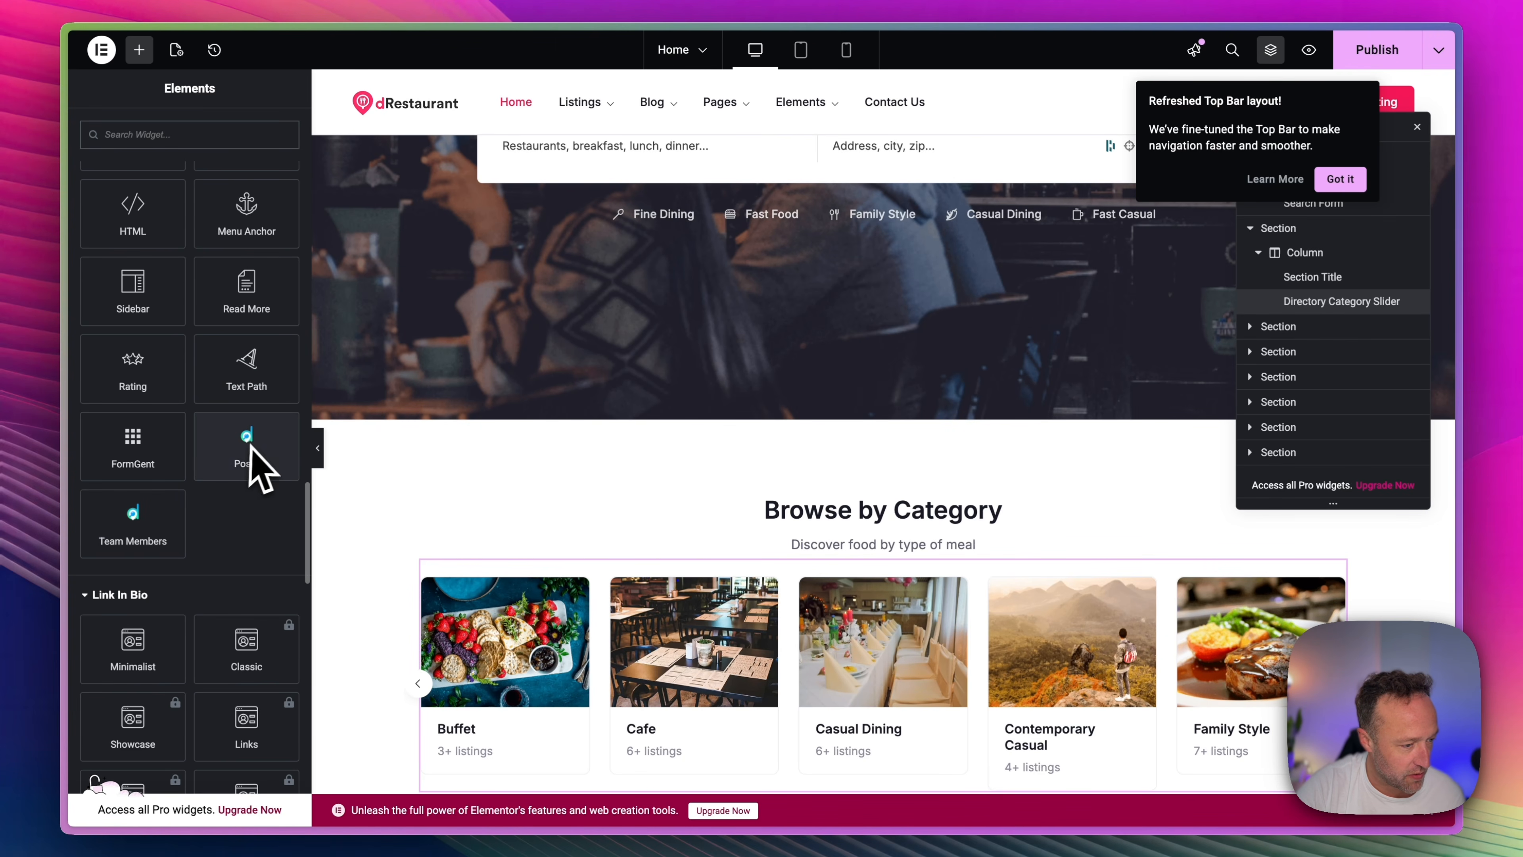
scroll(249, 445, up, 9)
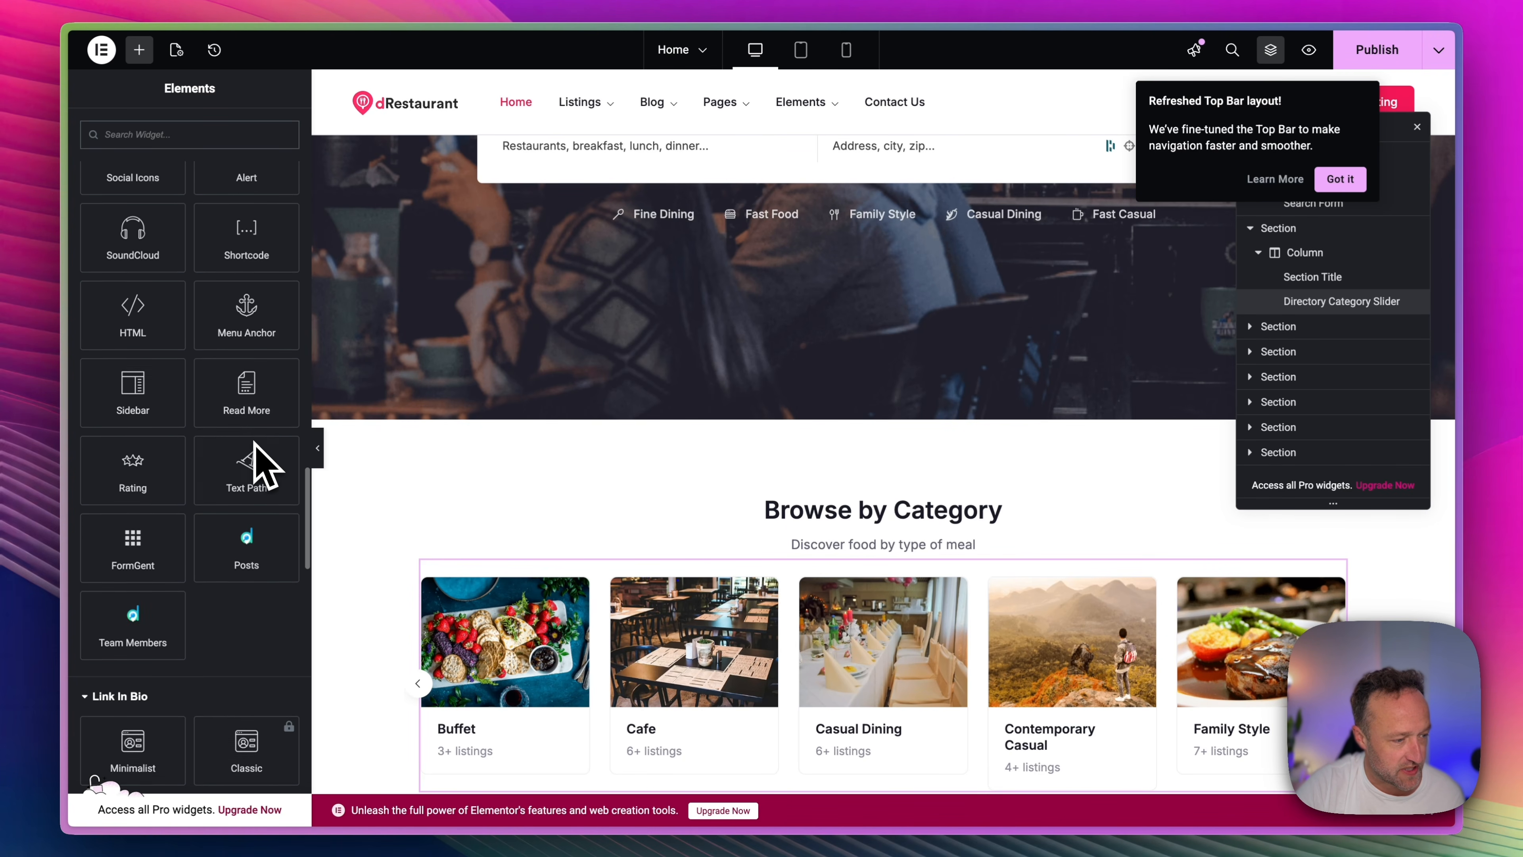
scroll(259, 462, down, 2)
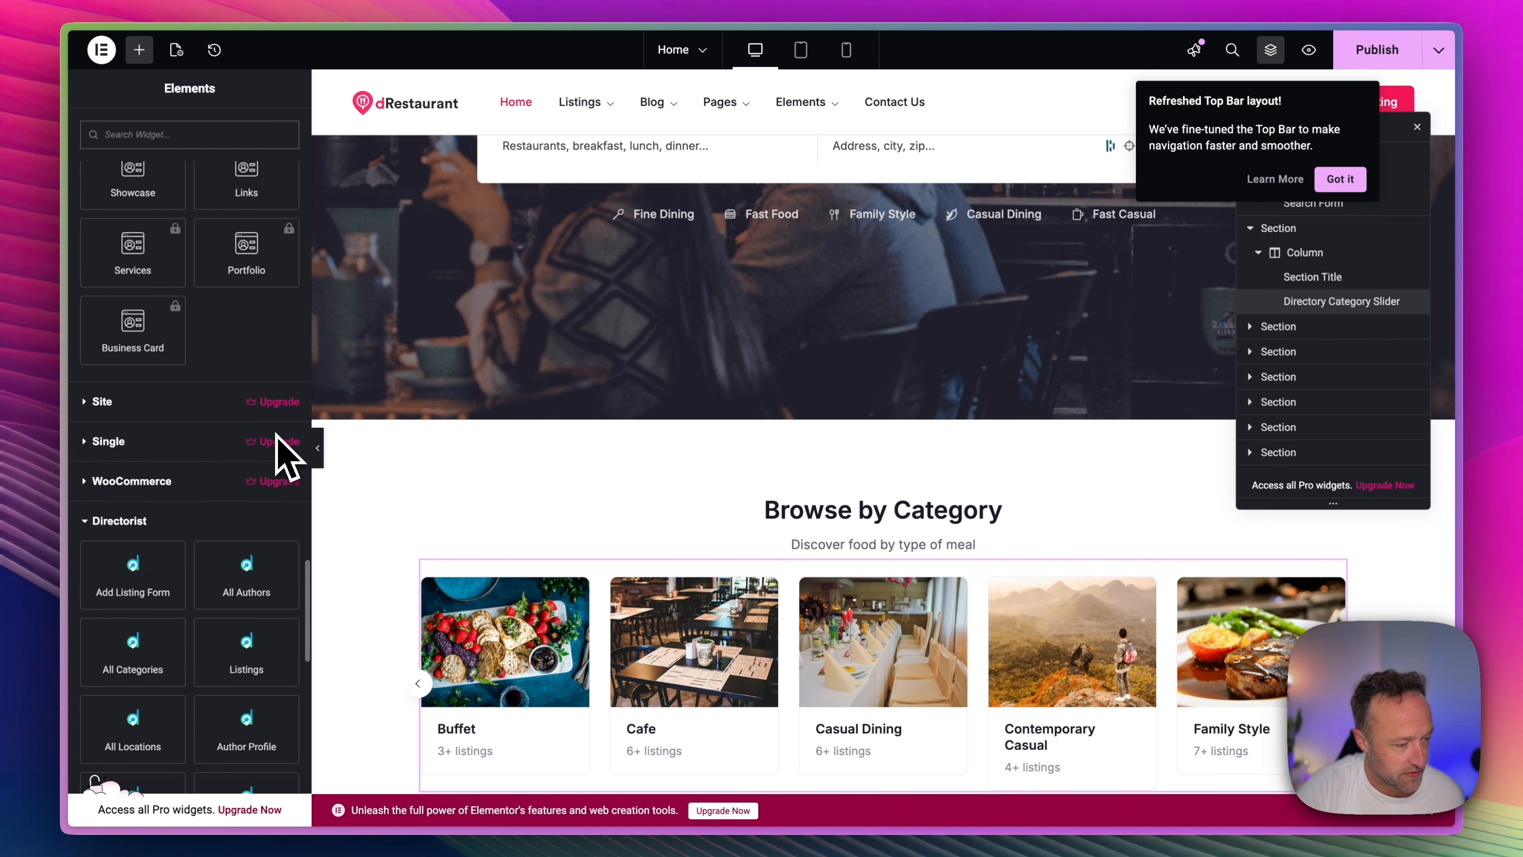
scroll(282, 456, down, 1)
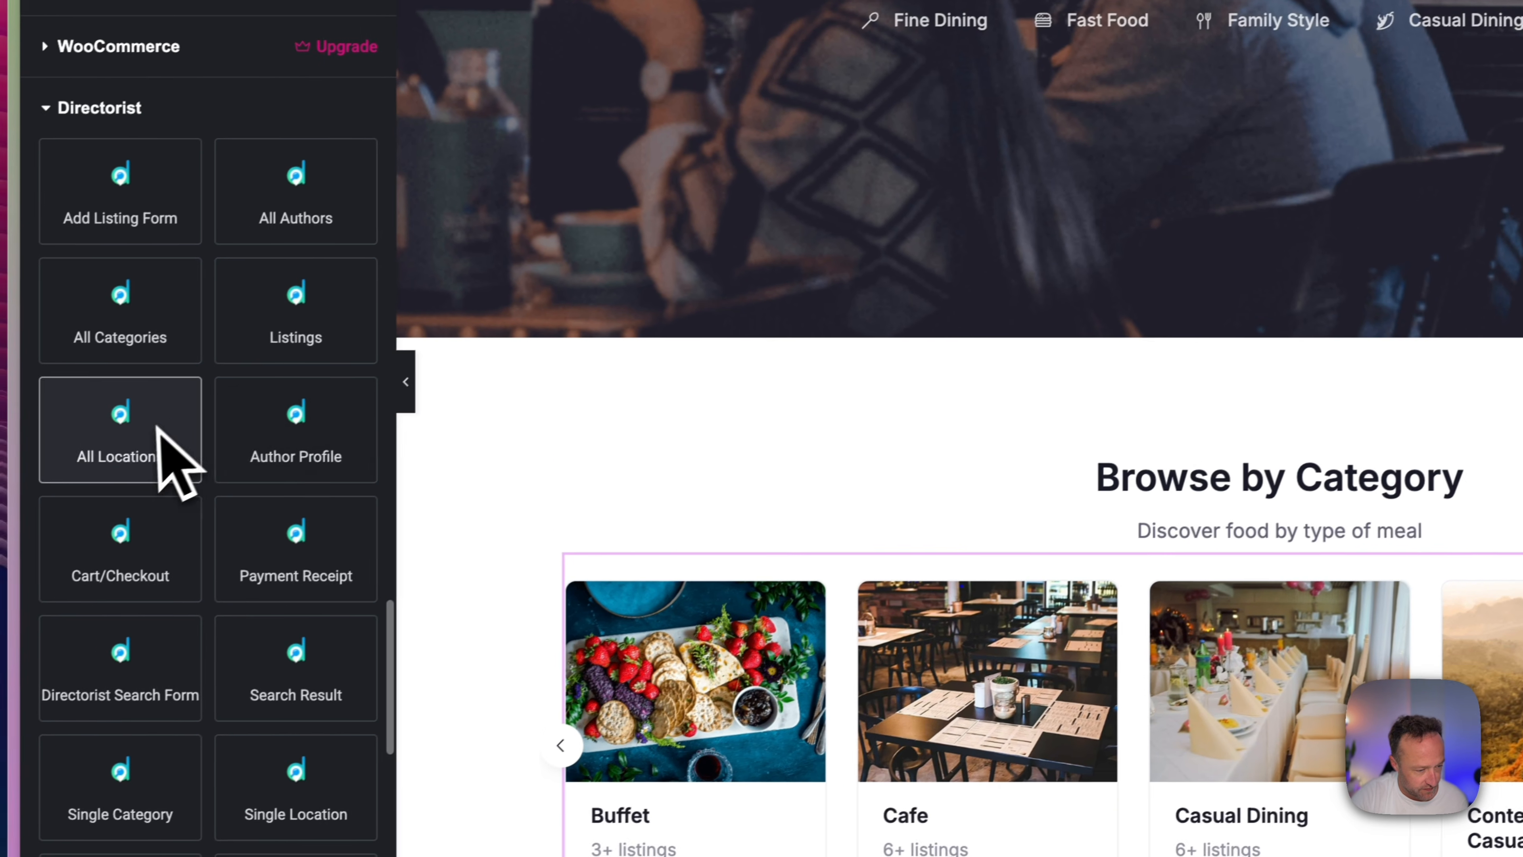
drag(66, 459, 964, 555)
drag(682, 531, 682, 531)
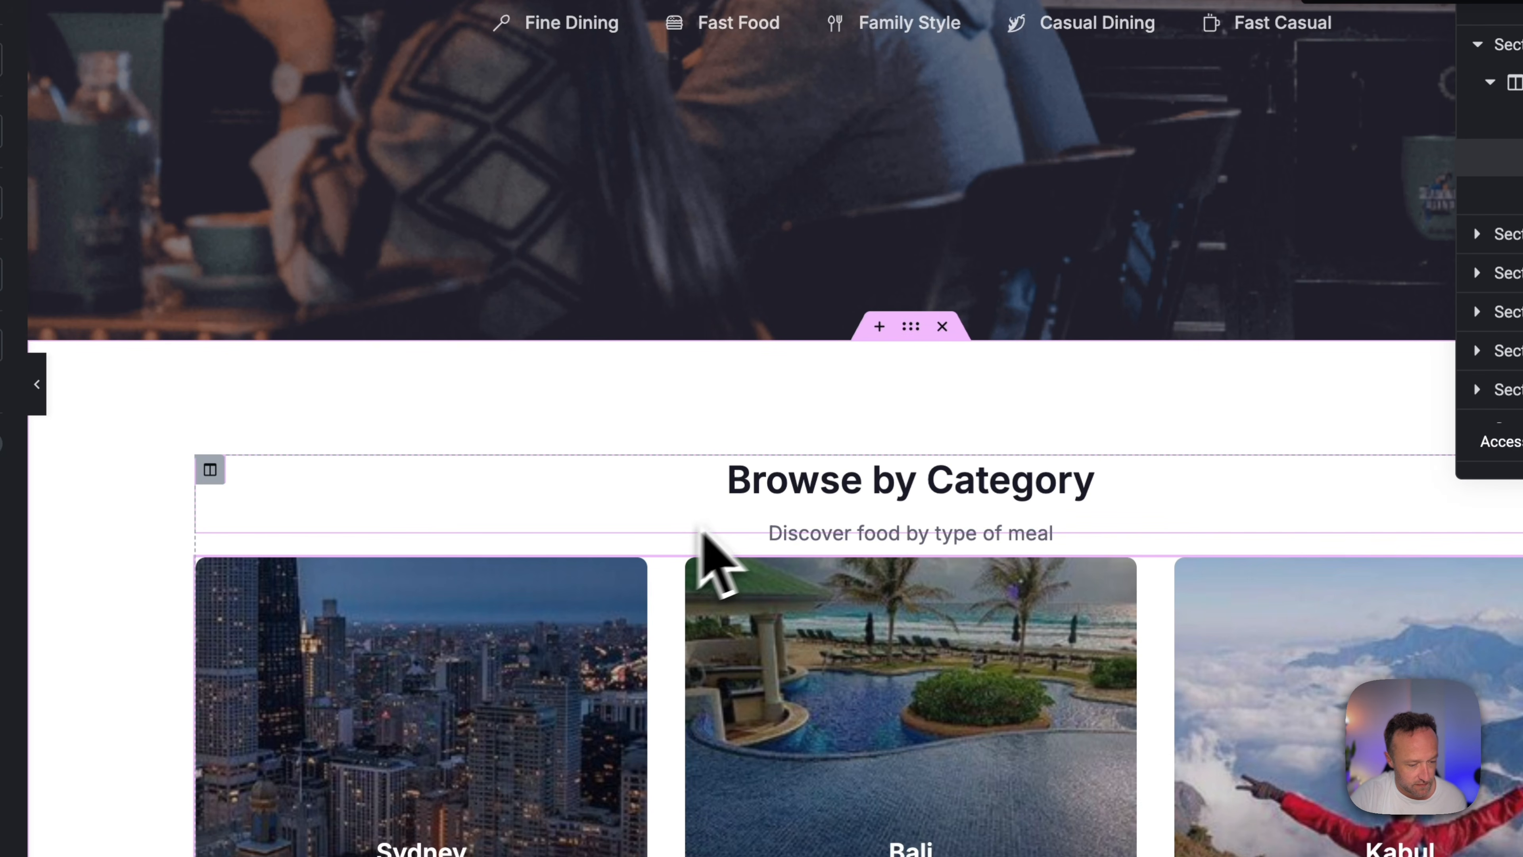
scroll(702, 533, down, 4)
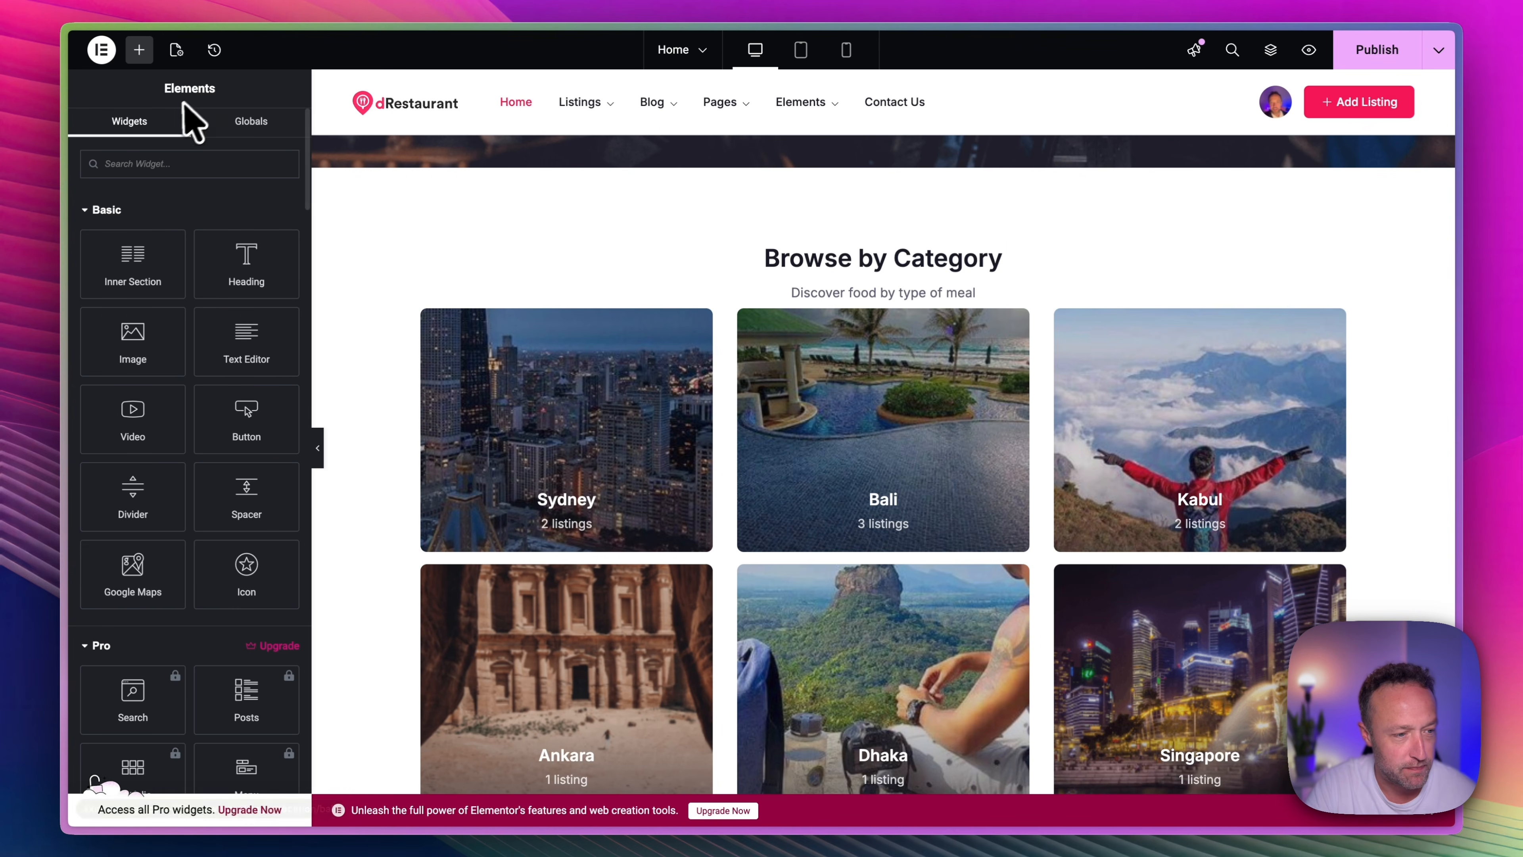
Leave the page editor and examine the general monetization and currency options in the Directory Listings settings.
click(103, 52)
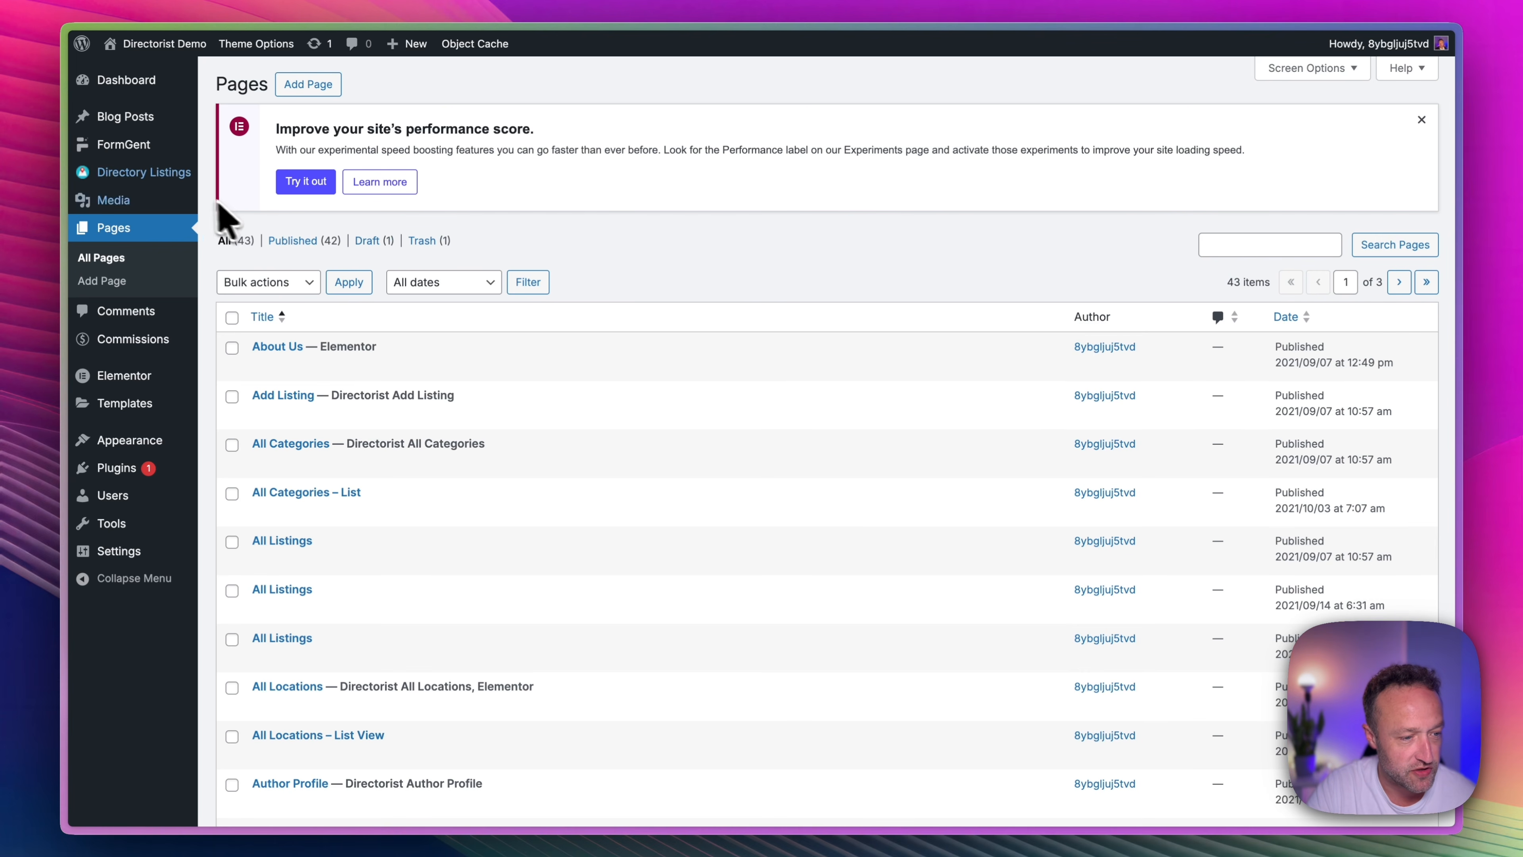
mouse_move(174, 174)
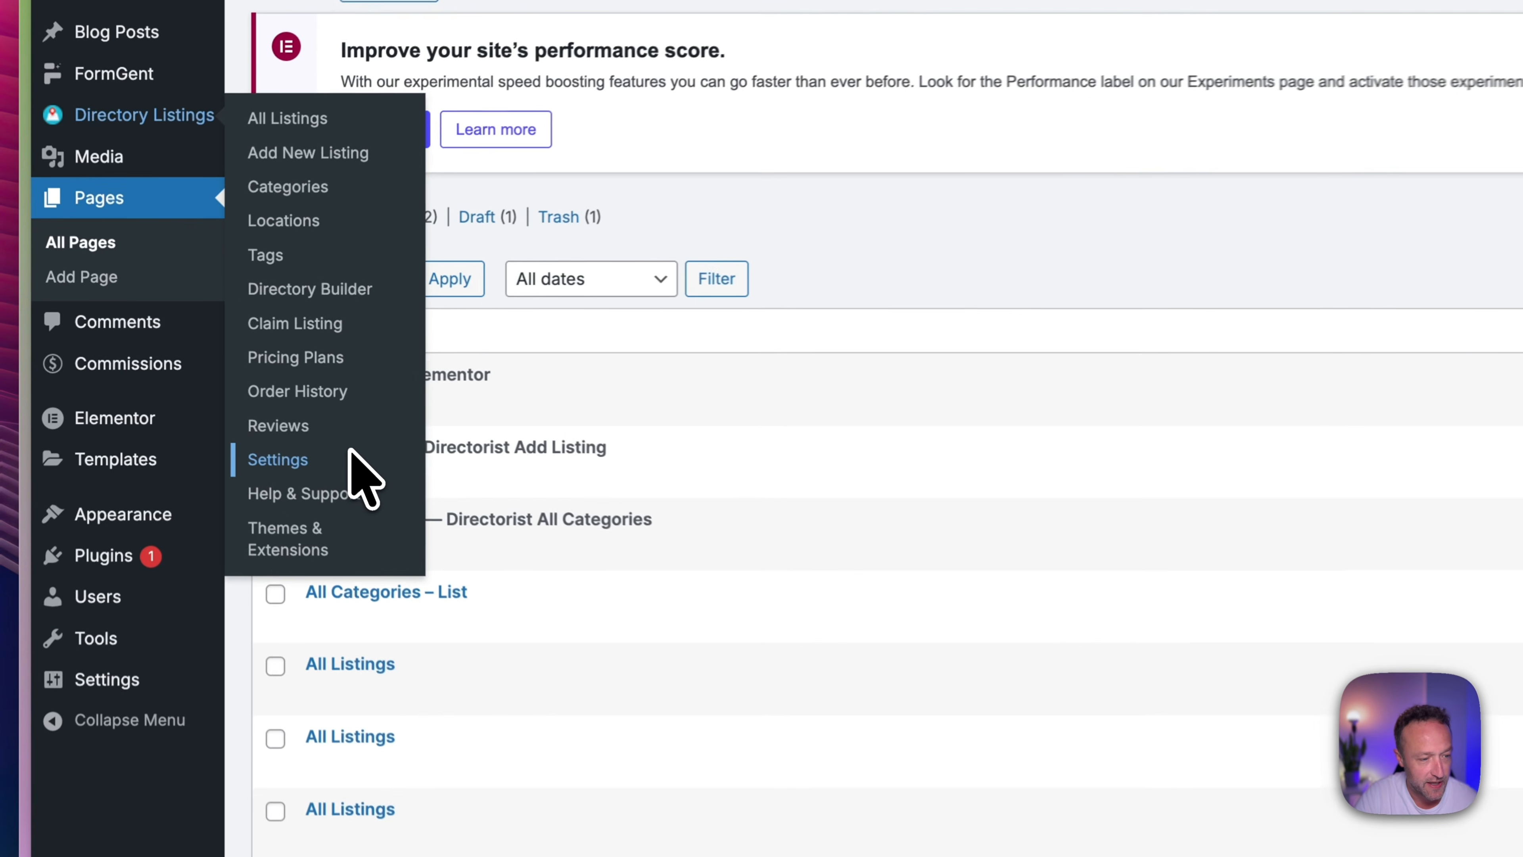
click(282, 403)
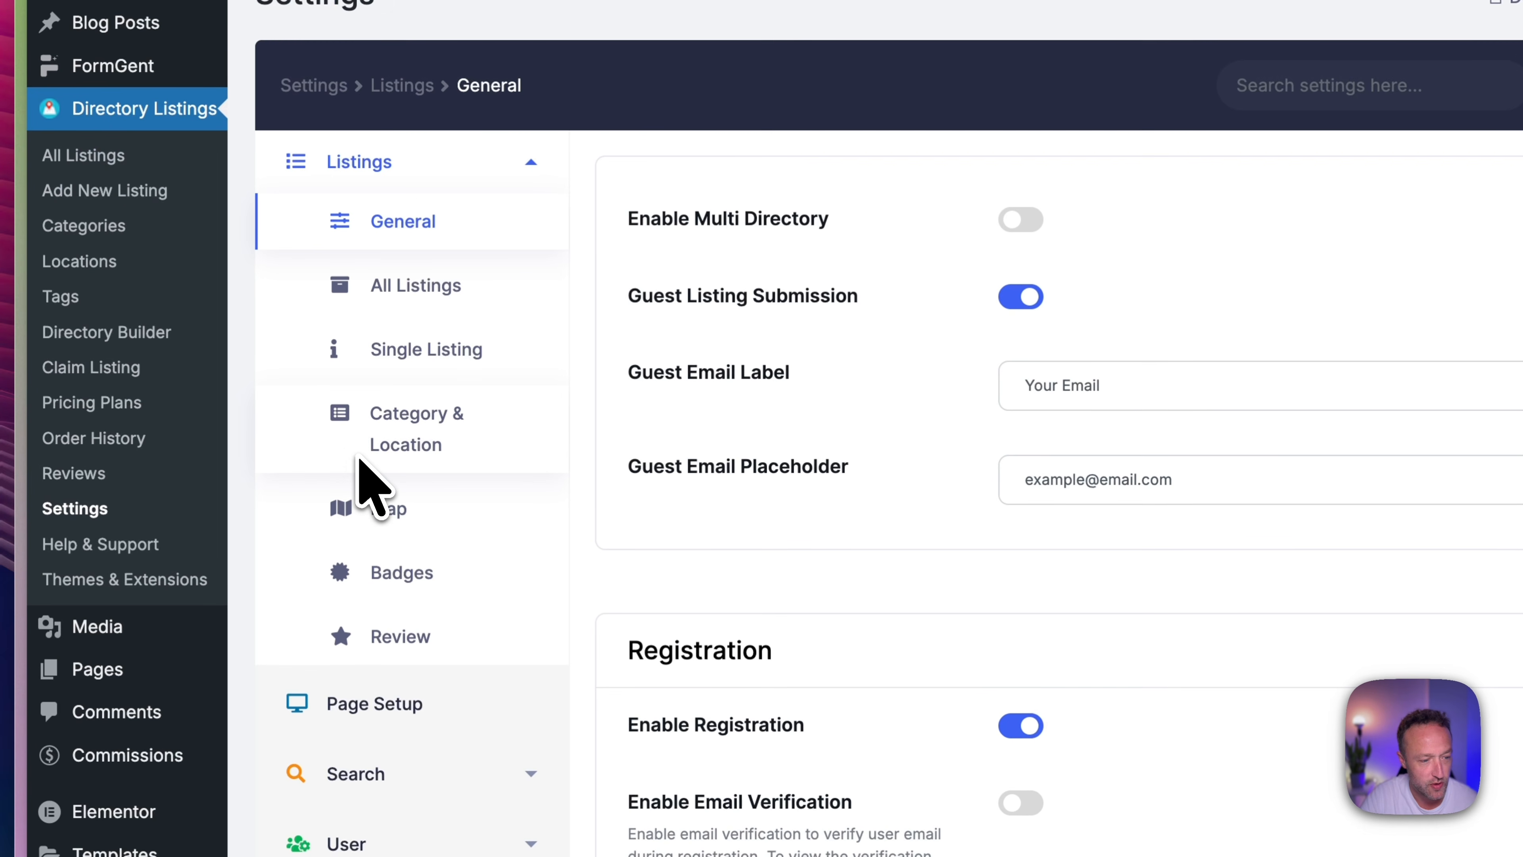
scroll(576, 468, down, 3)
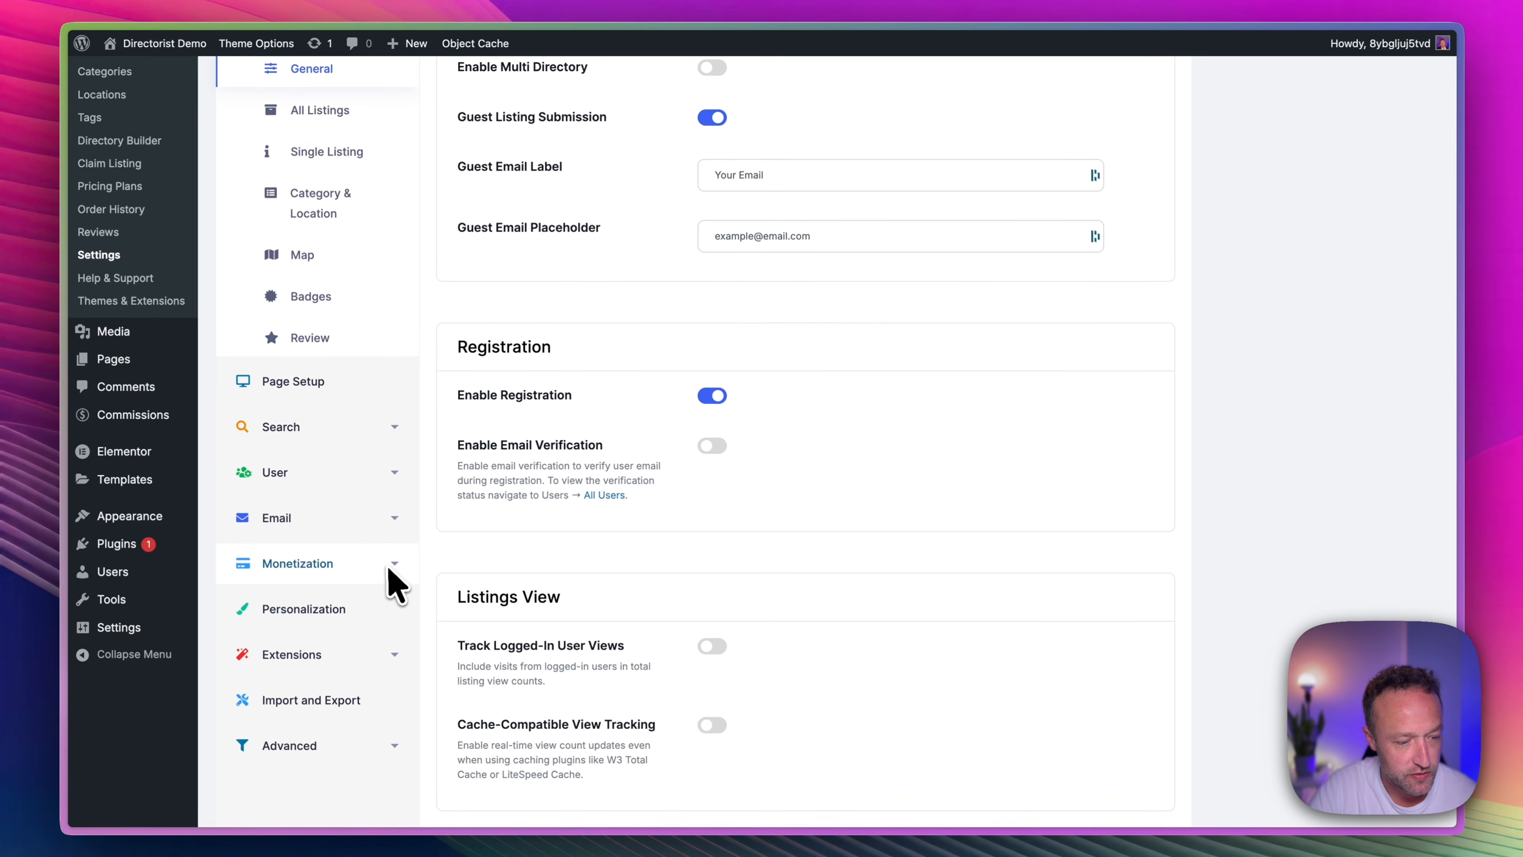
click(389, 570)
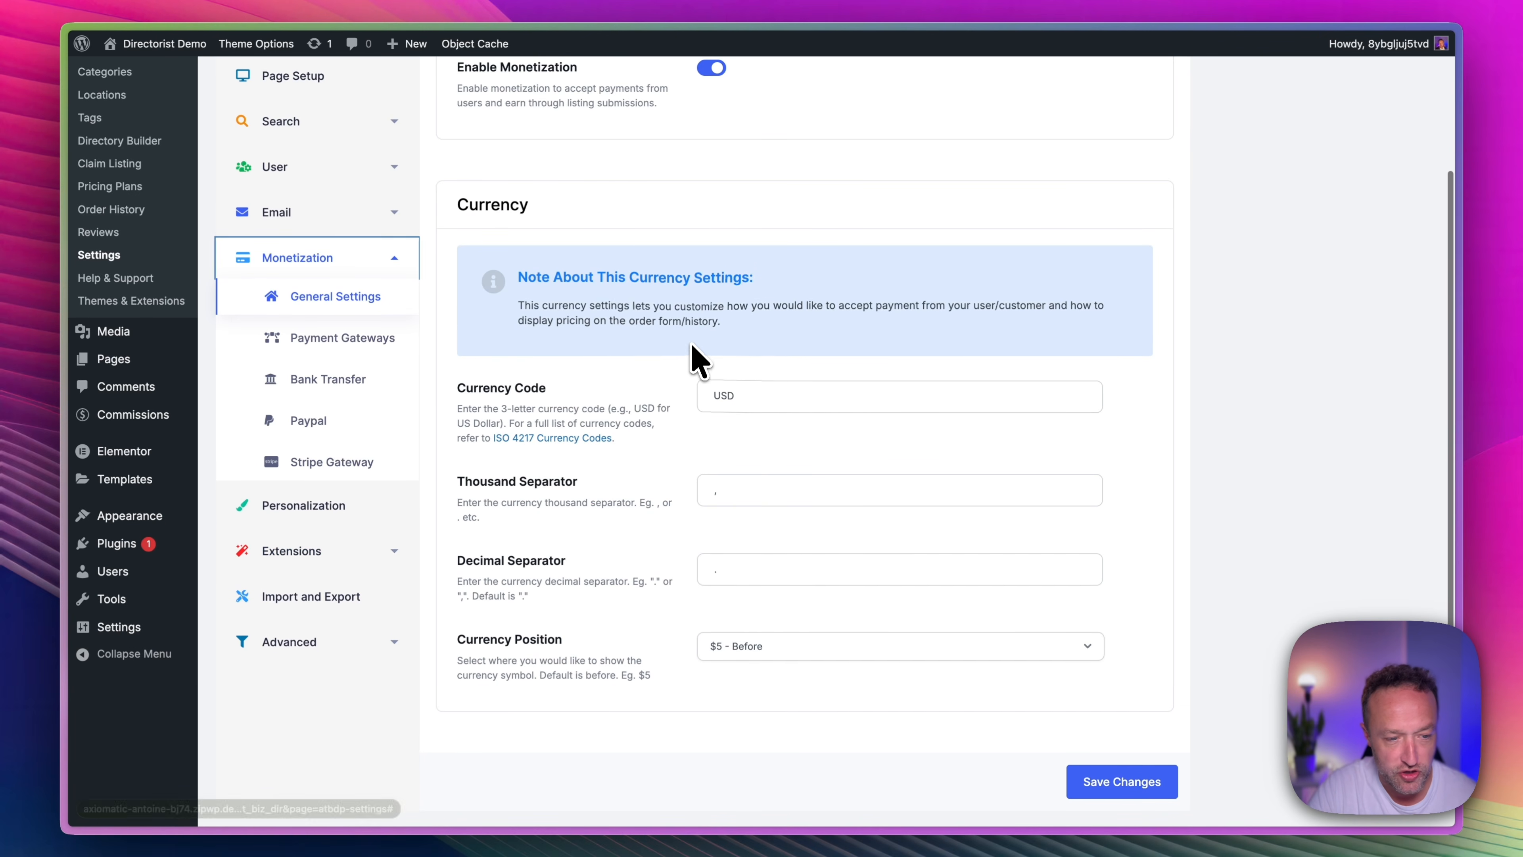
scroll(697, 357, down, 1)
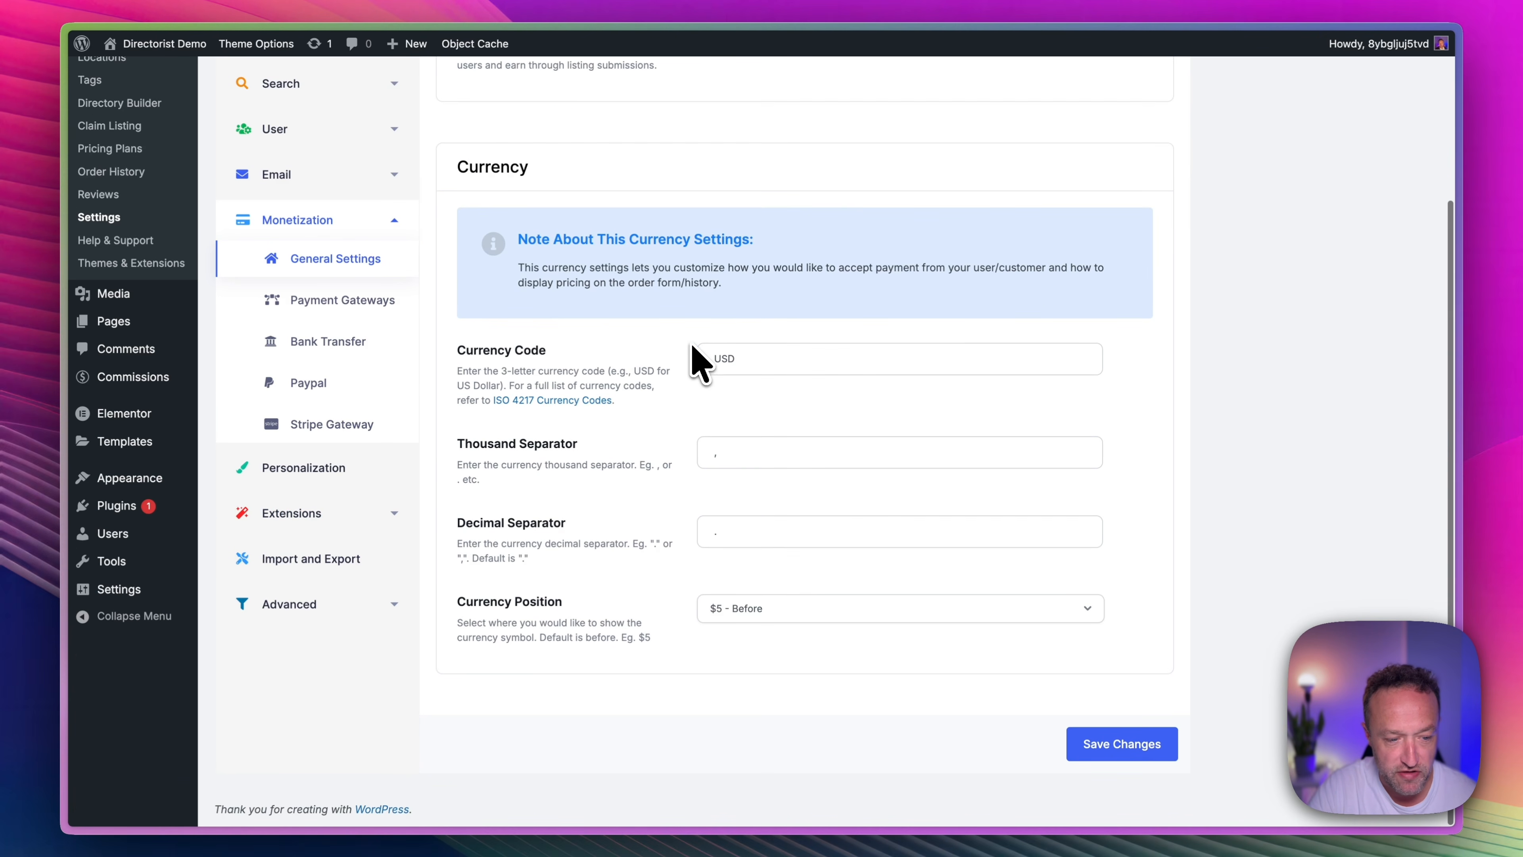
Enable Paypal and Stripe as payment methods in the Payment Gateways settings and save the changes.
click(343, 301)
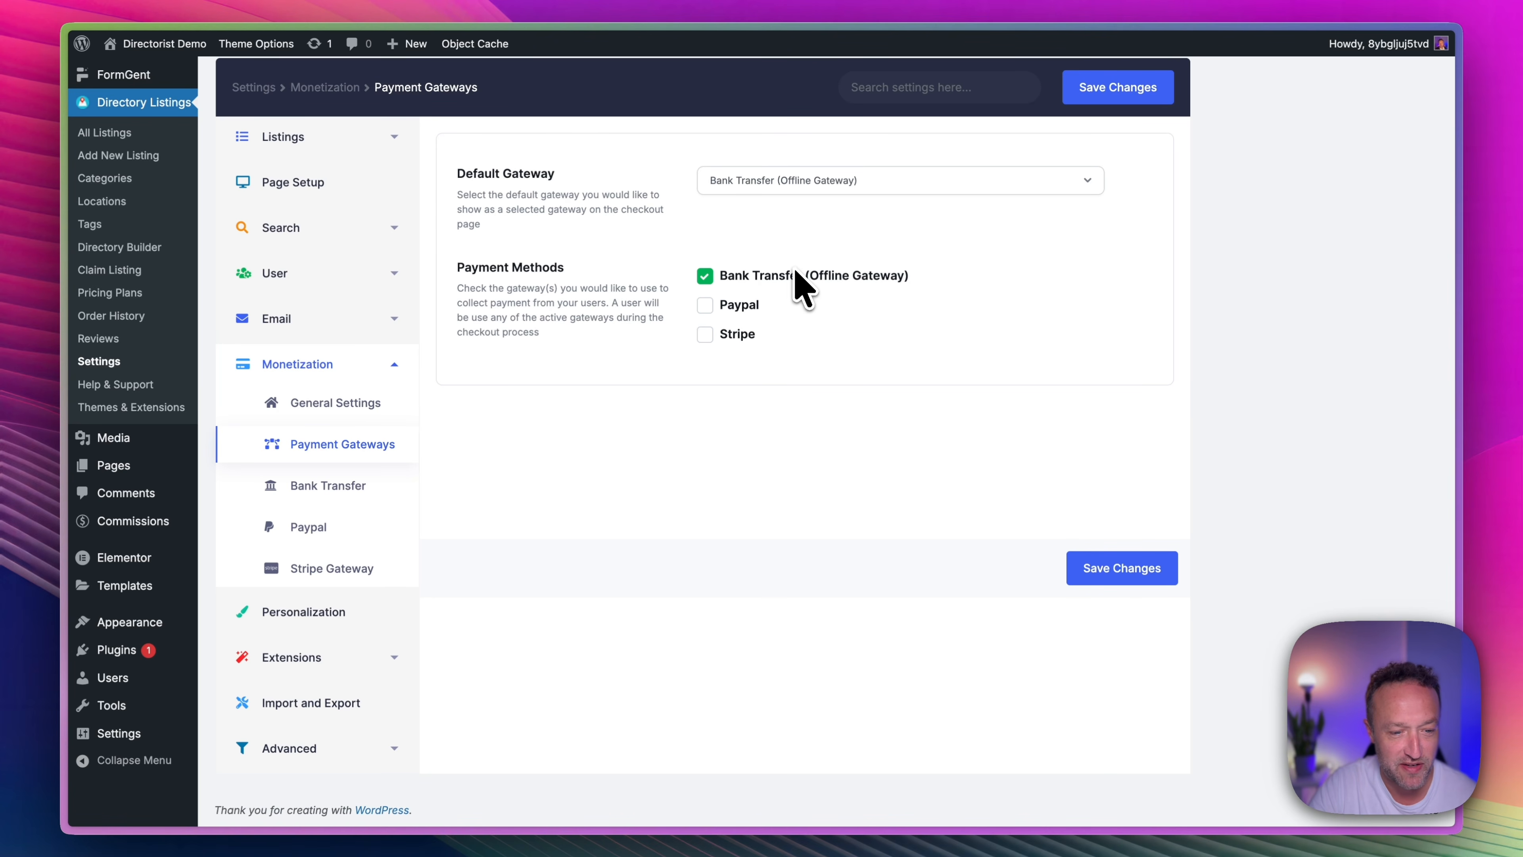
click(706, 305)
click(706, 335)
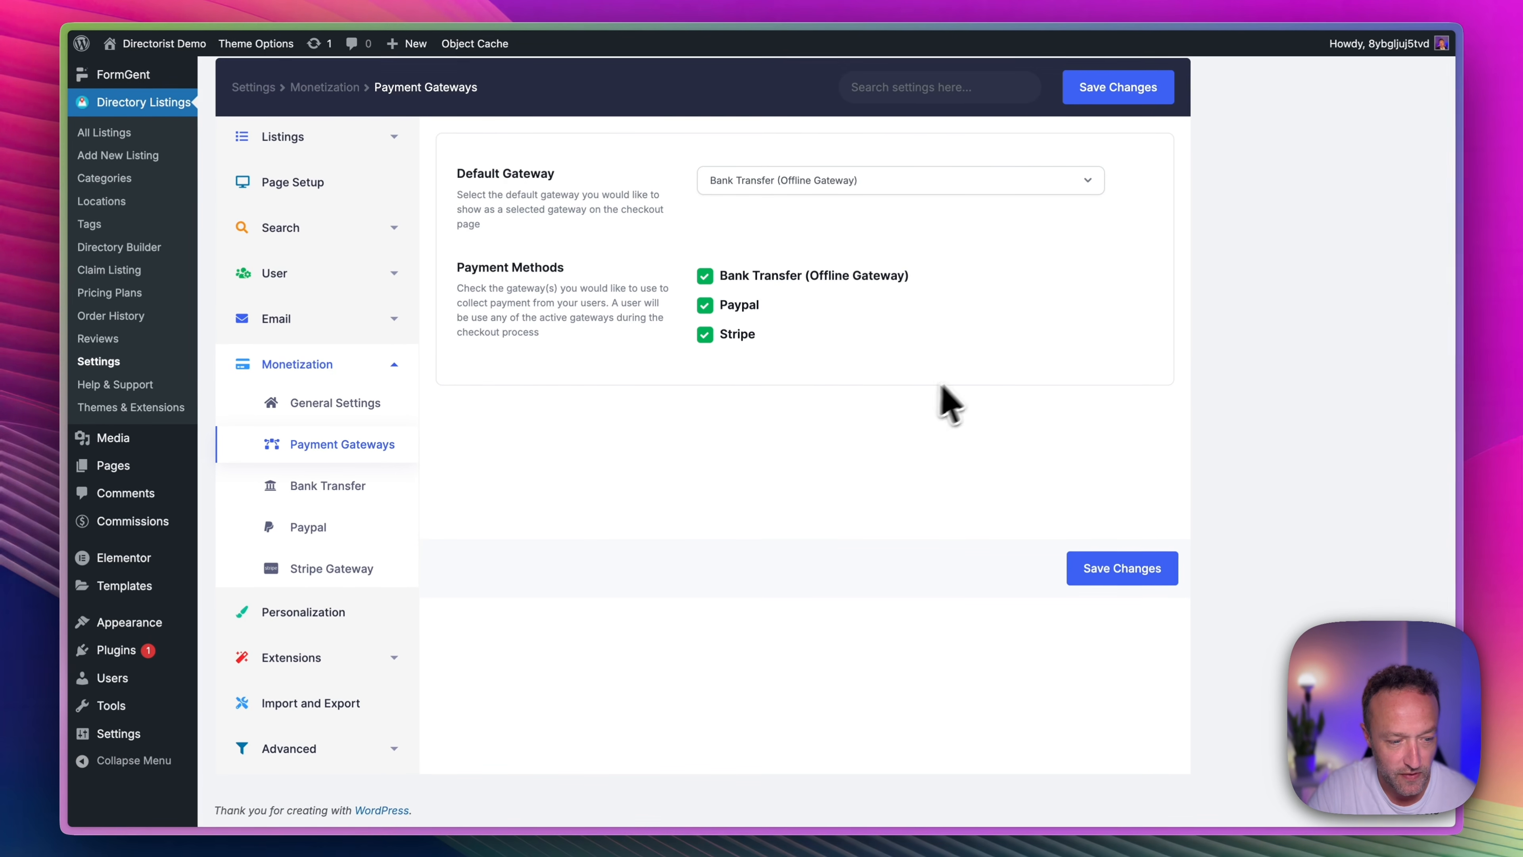
click(1119, 570)
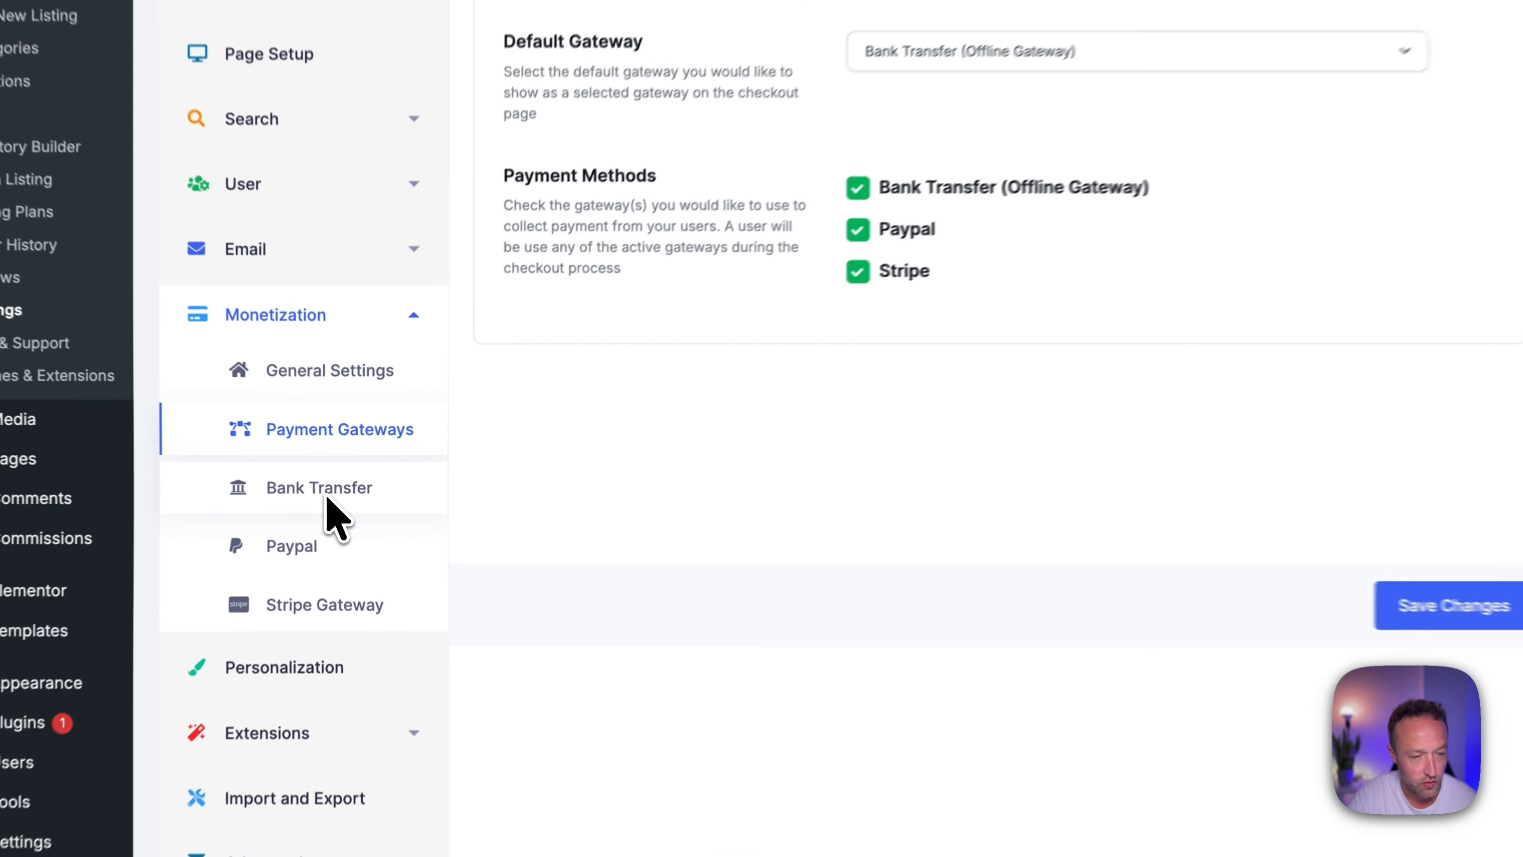
Review the monetization settings for the Bank Transfer, Paypal and Stripe gateways.
click(324, 487)
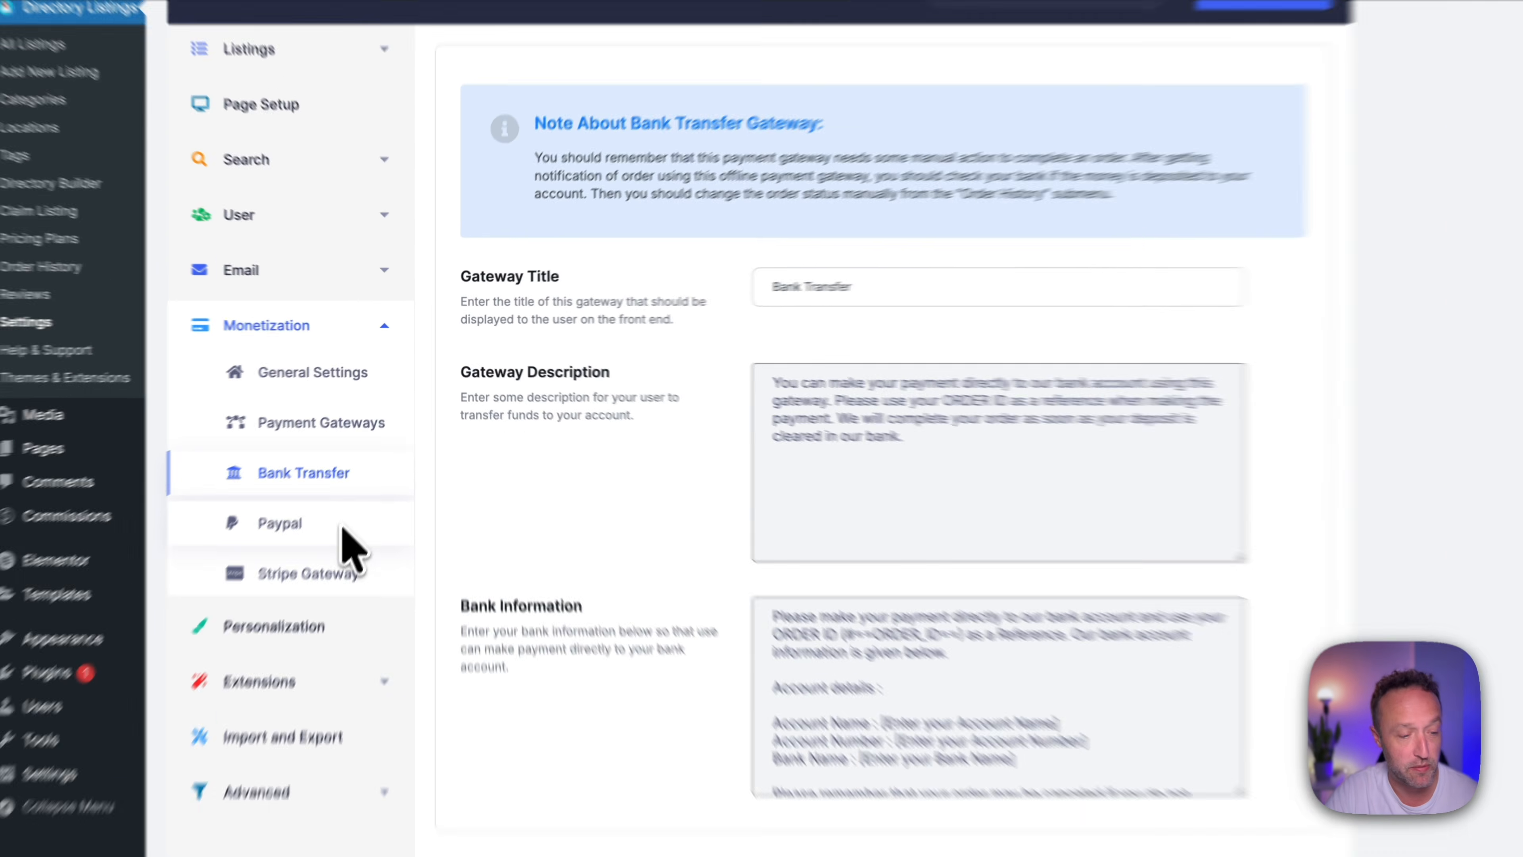
click(323, 487)
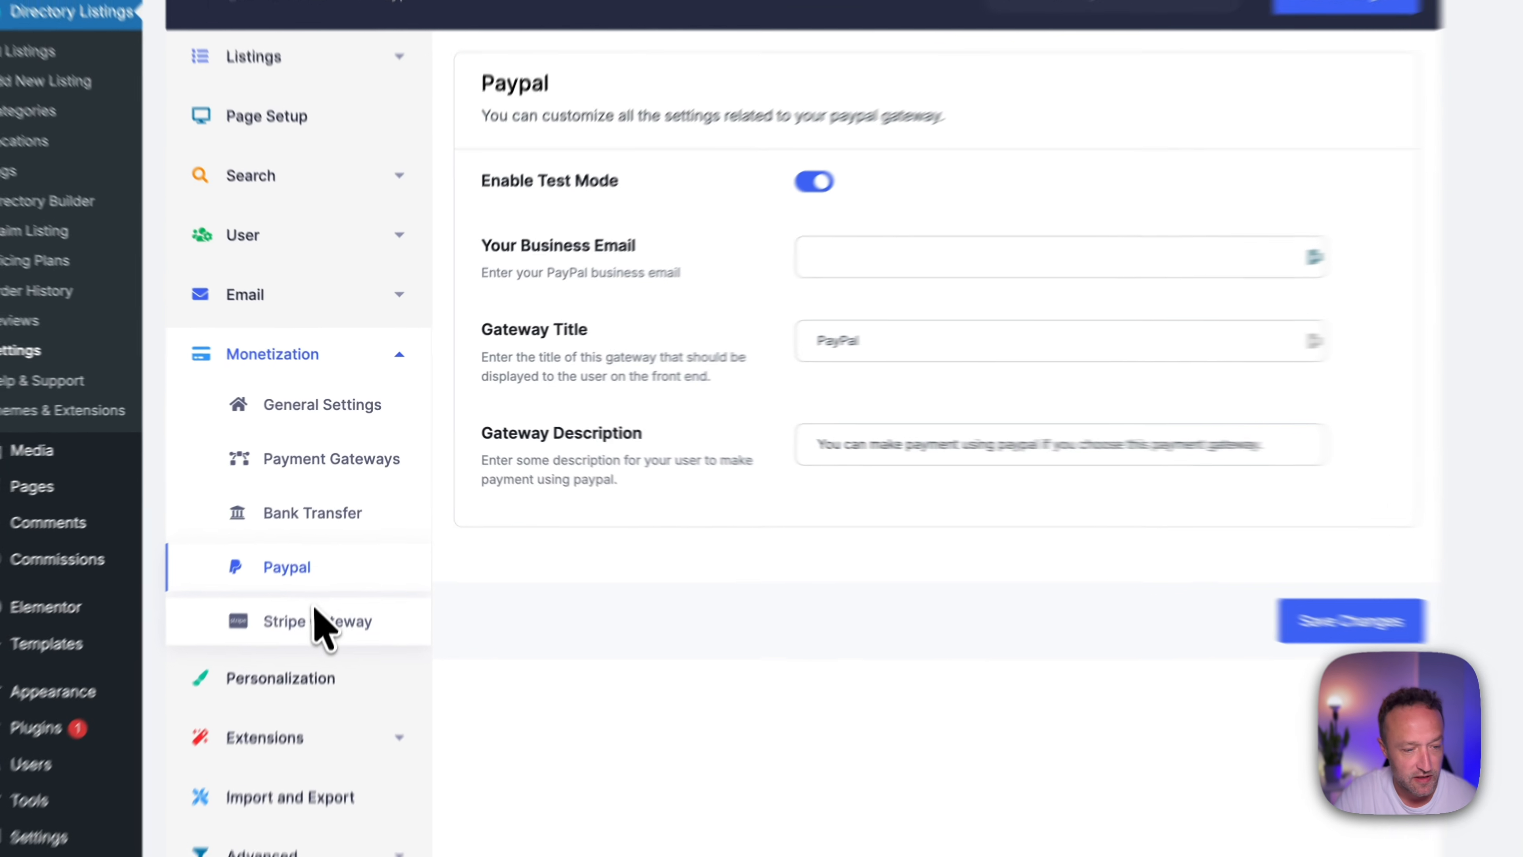
click(315, 610)
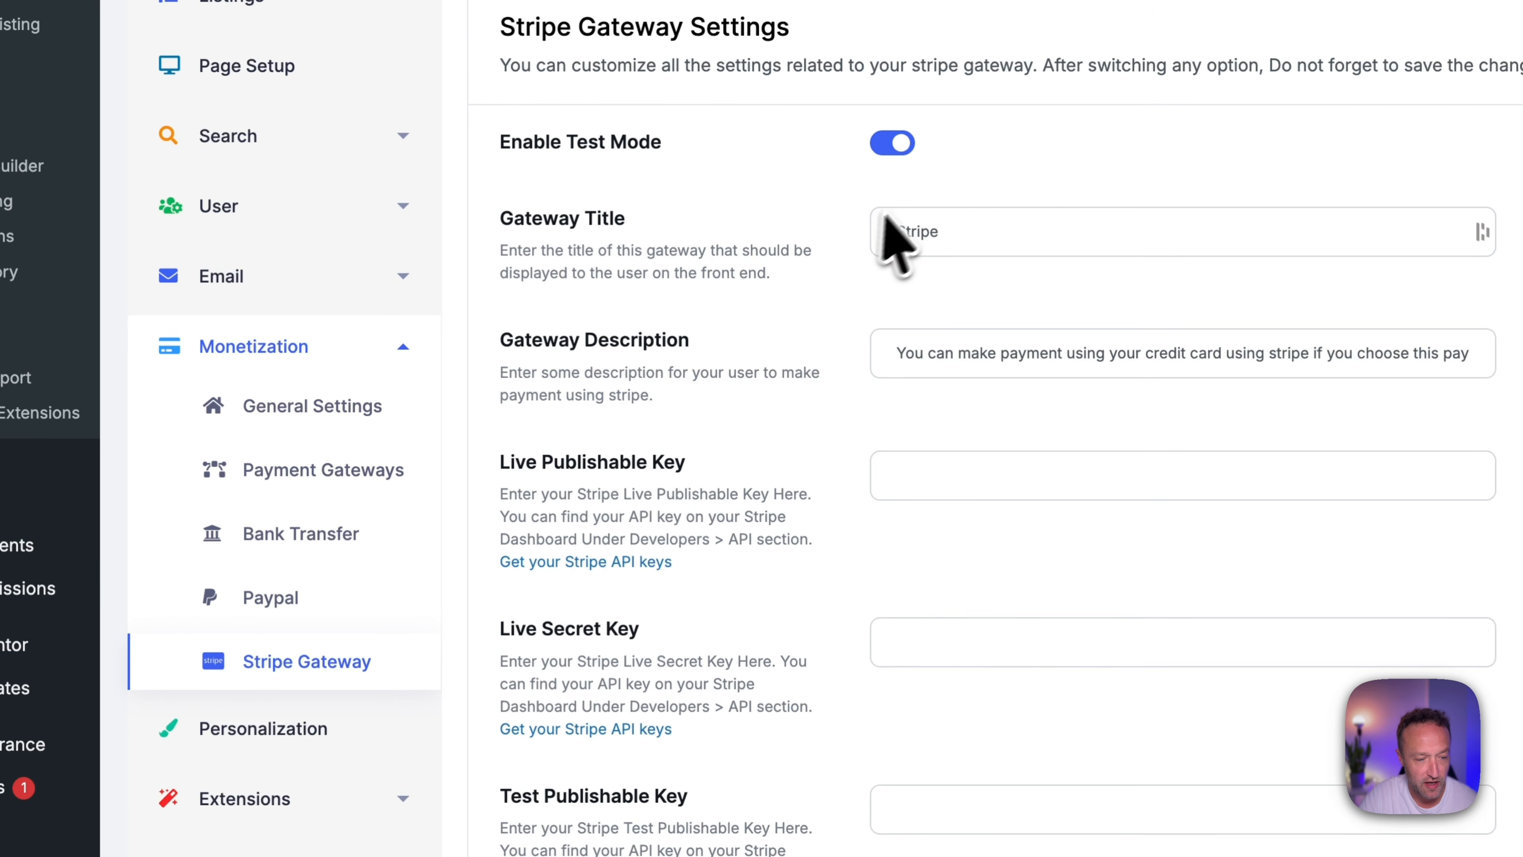
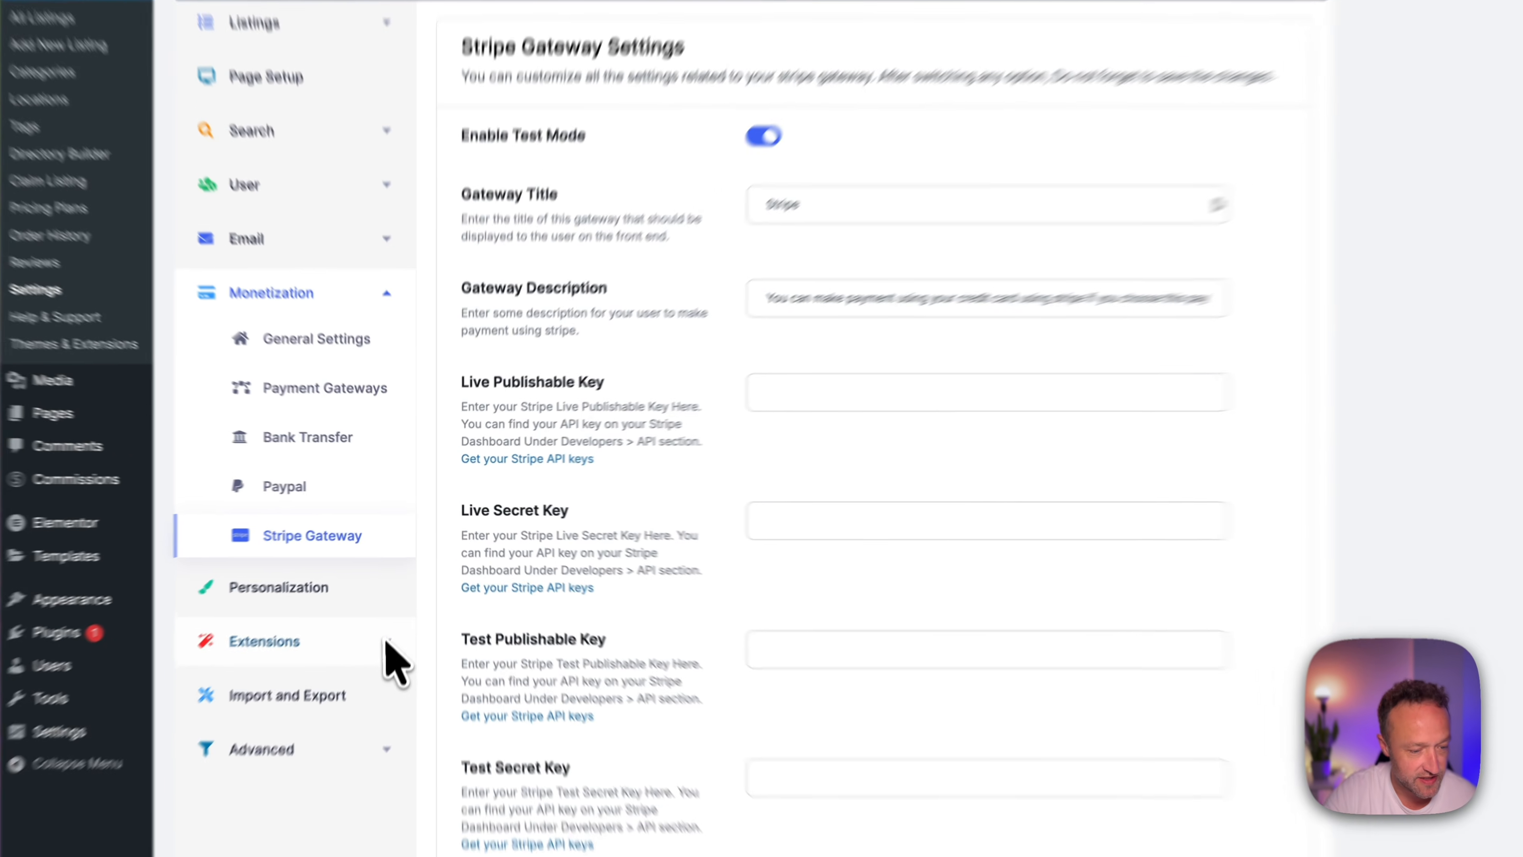
Set the Claim Listing extension's method of charging to Set a Claim Fee at 19.99 USD and save the changes.
click(384, 621)
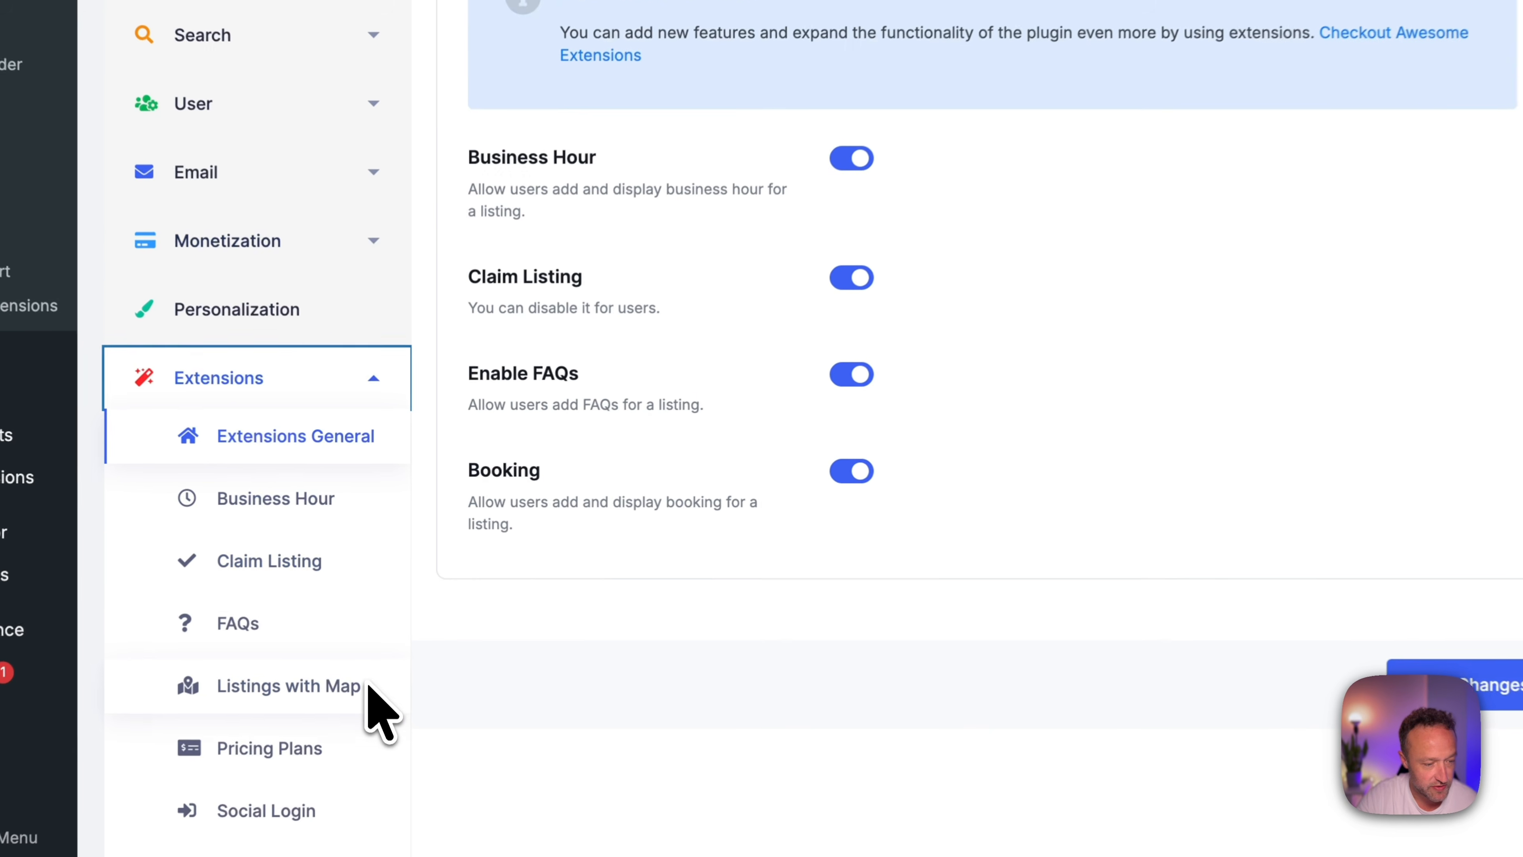
click(328, 560)
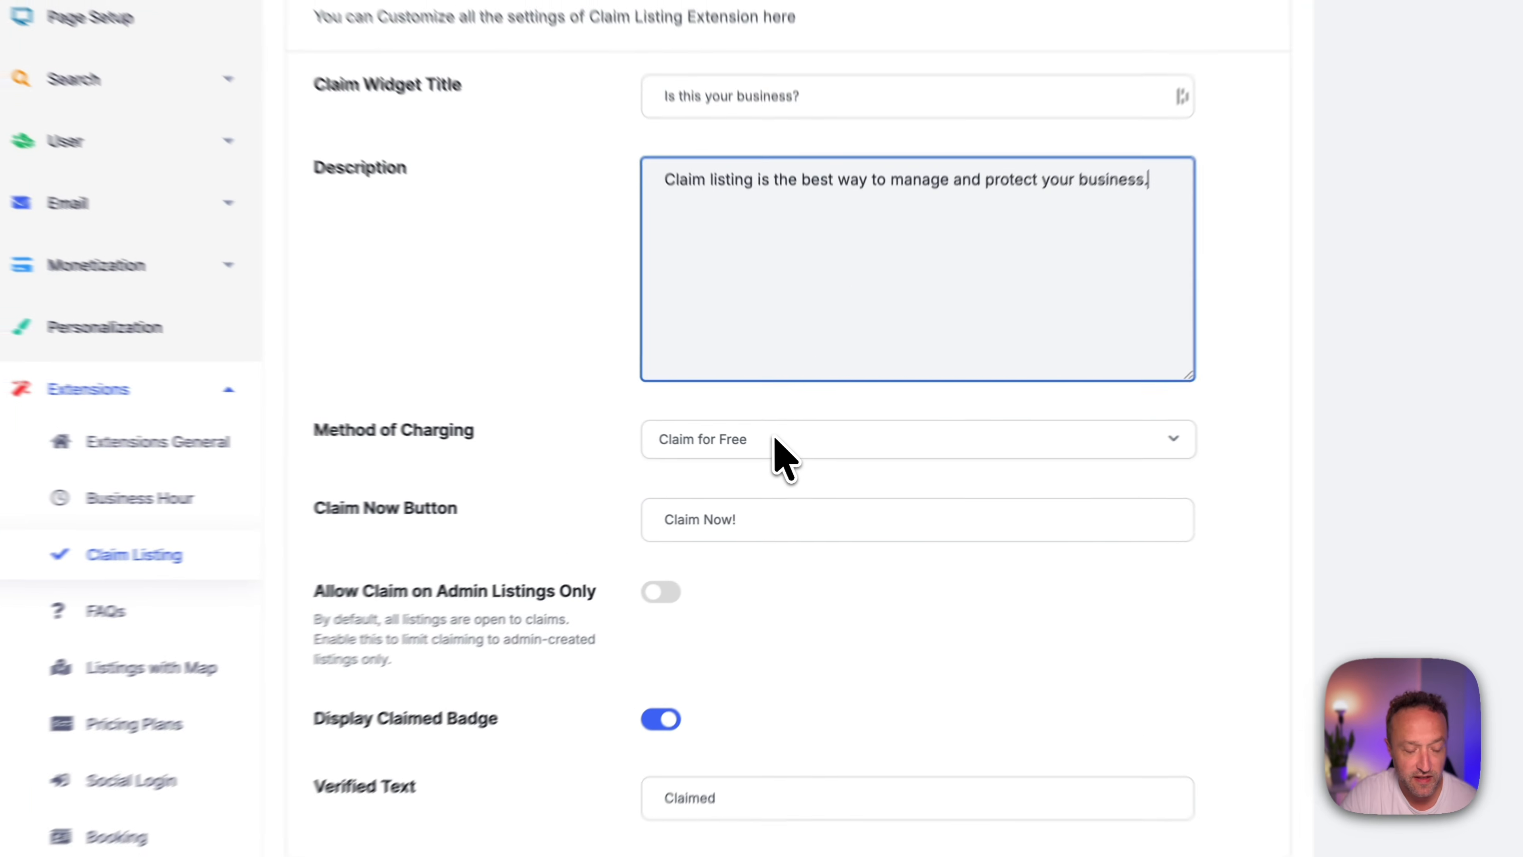
click(833, 457)
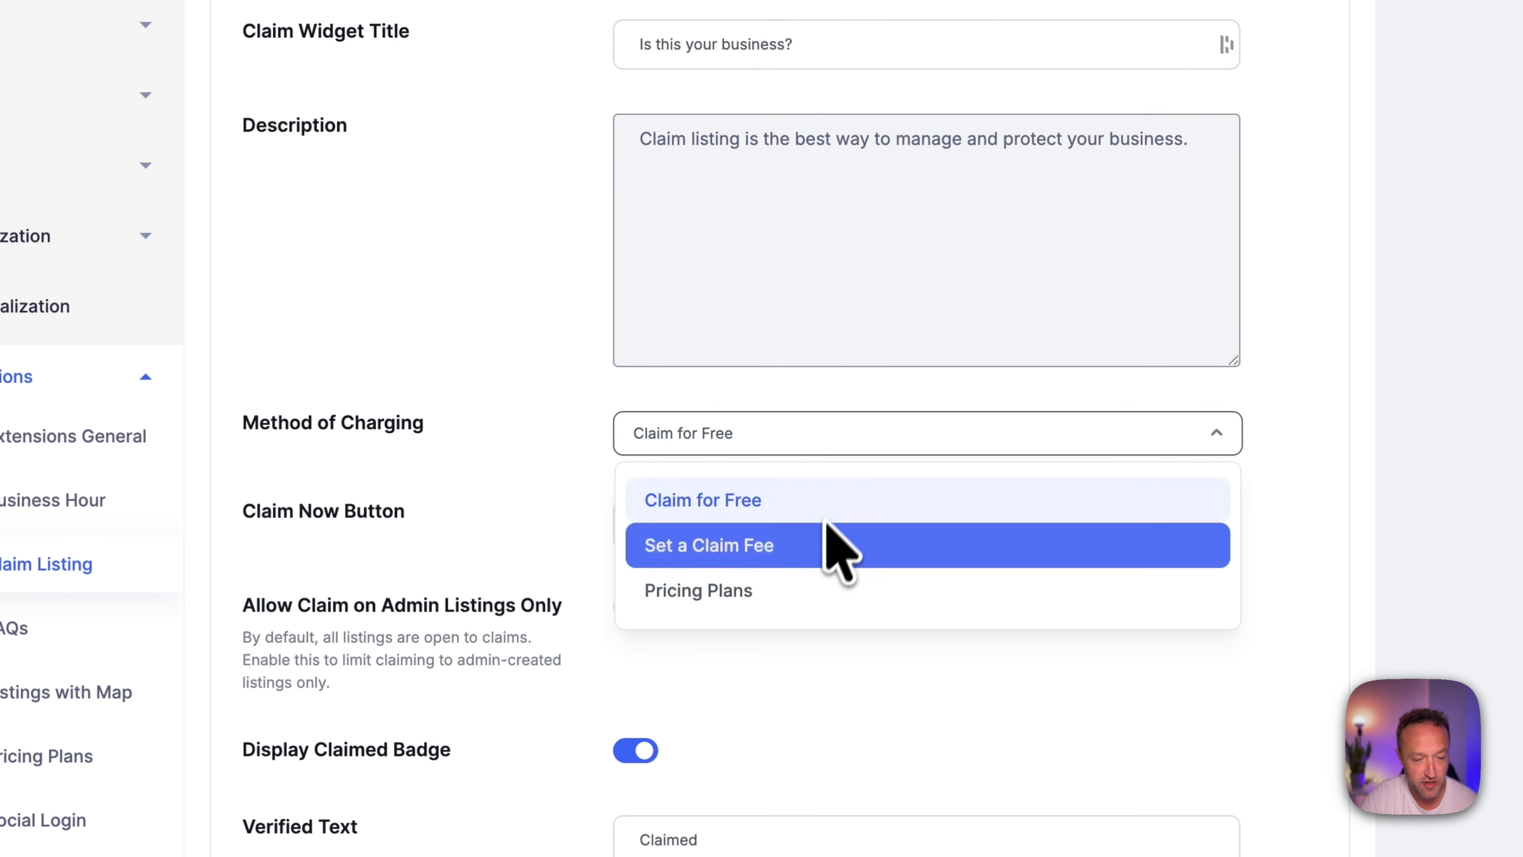
click(817, 543)
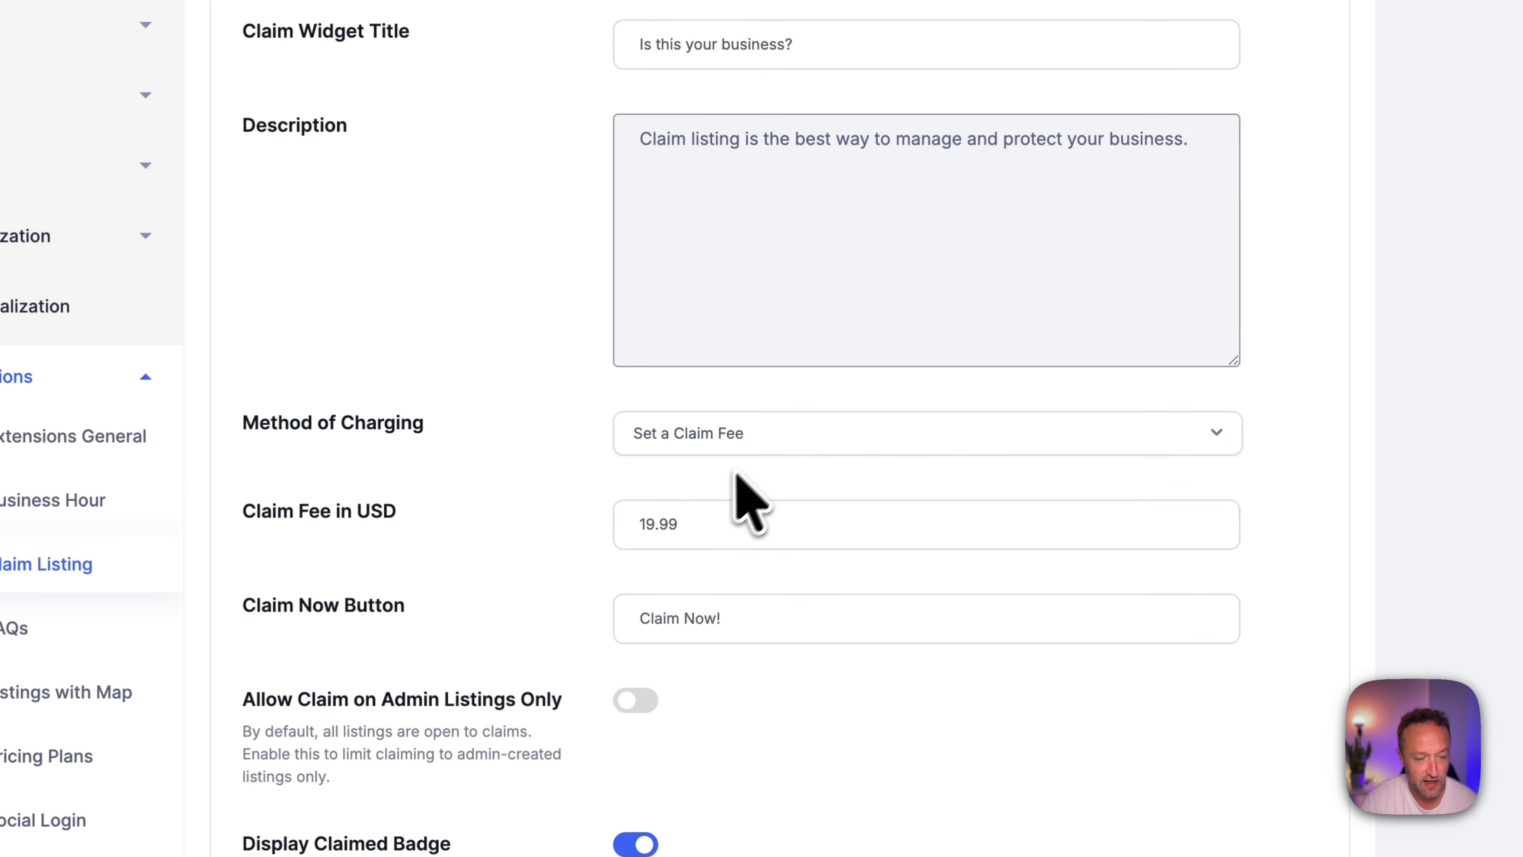
scroll(737, 480, down, 3)
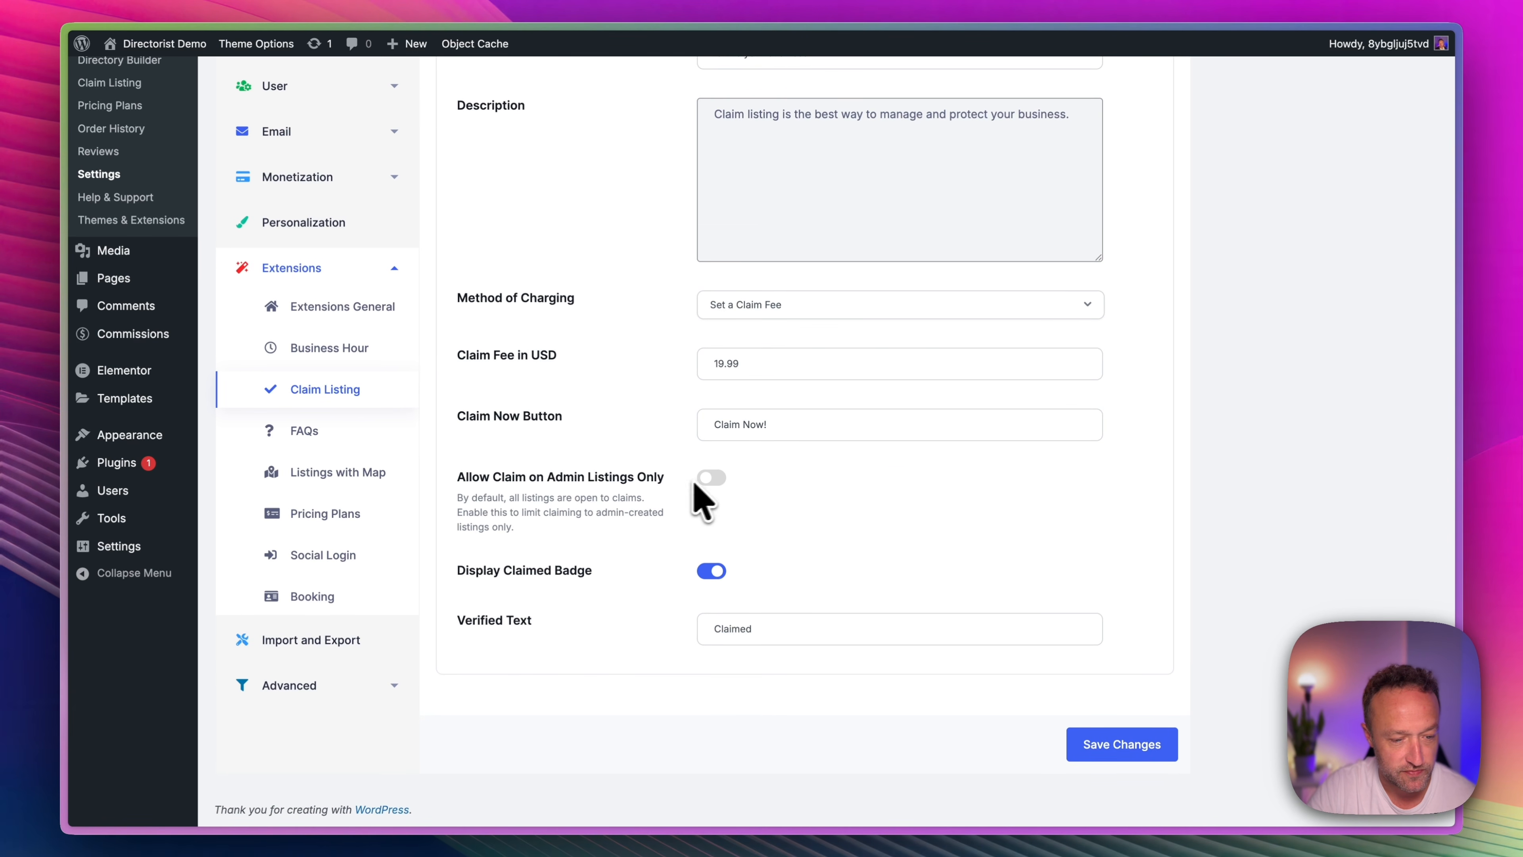
click(1105, 742)
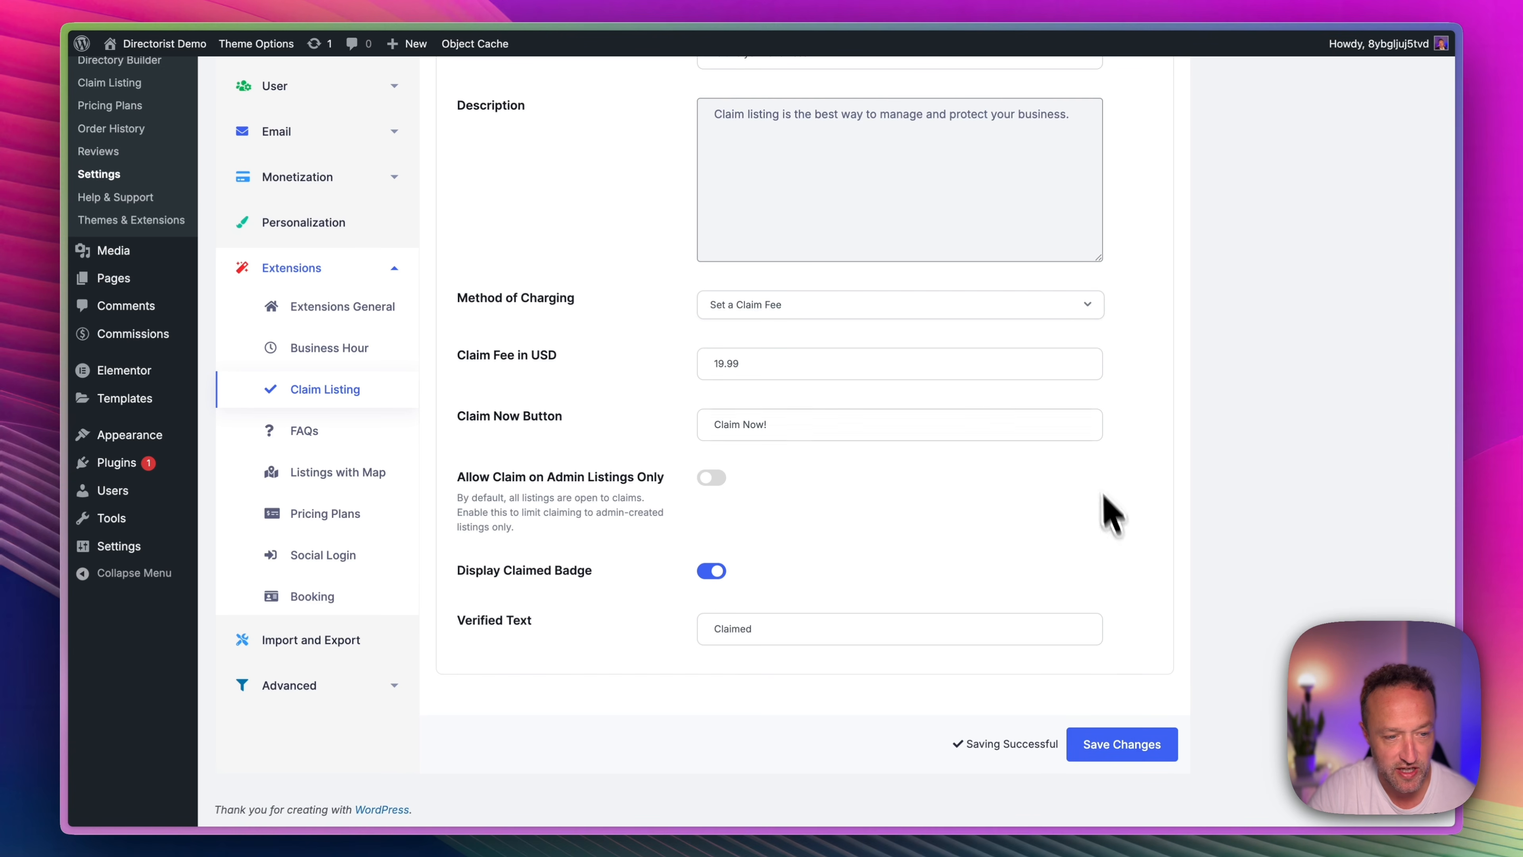
Edit the Jekyll & Hyde Club listing so that it is not marked as claimed, and save it.
scroll(959, 363, up, 7)
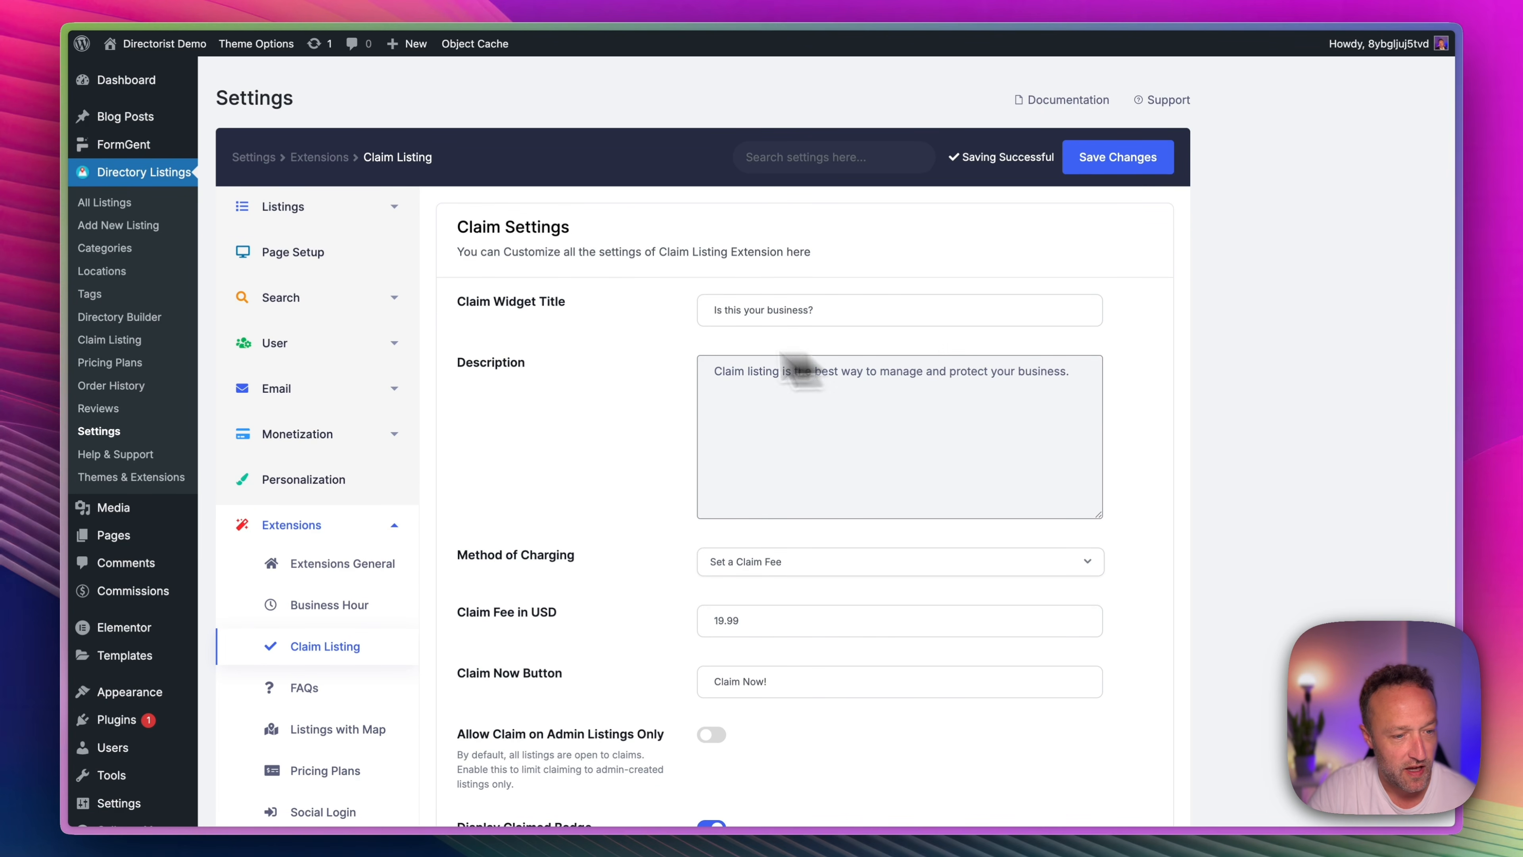
click(147, 224)
scroll(342, 504, down, 3)
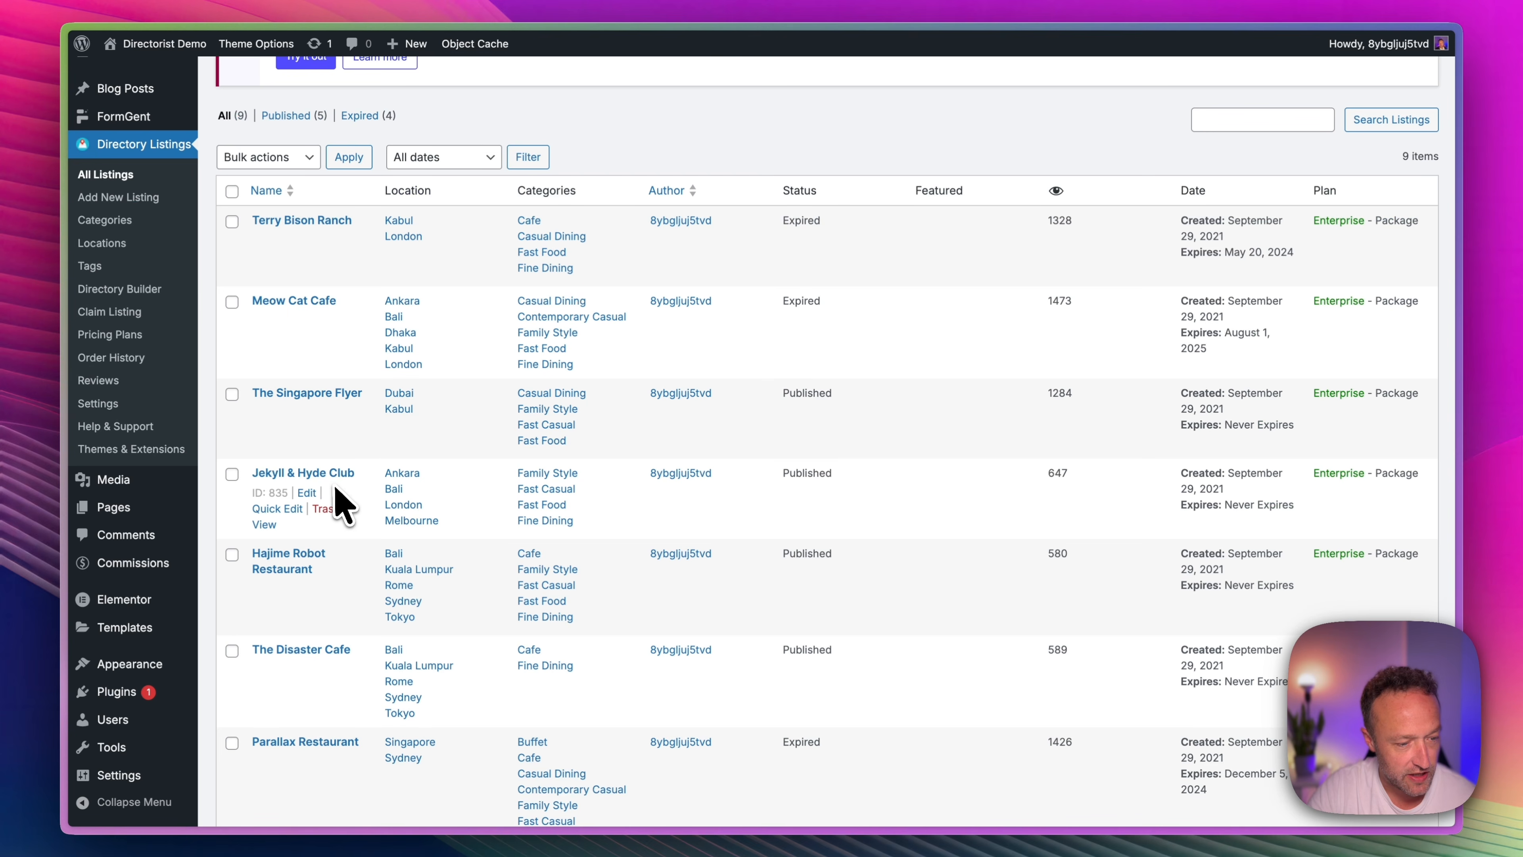
click(313, 493)
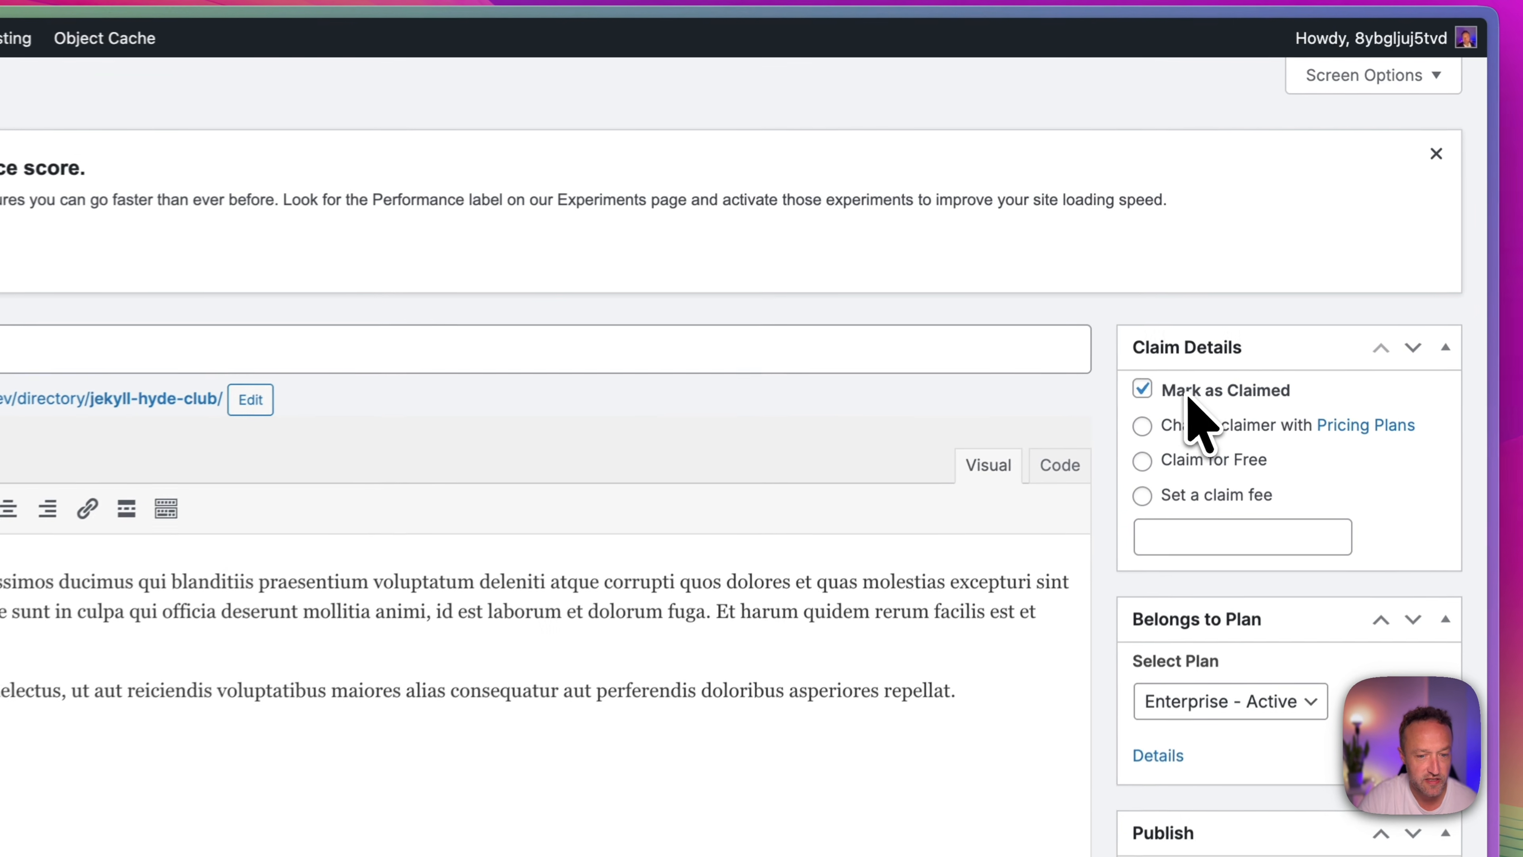
click(1140, 395)
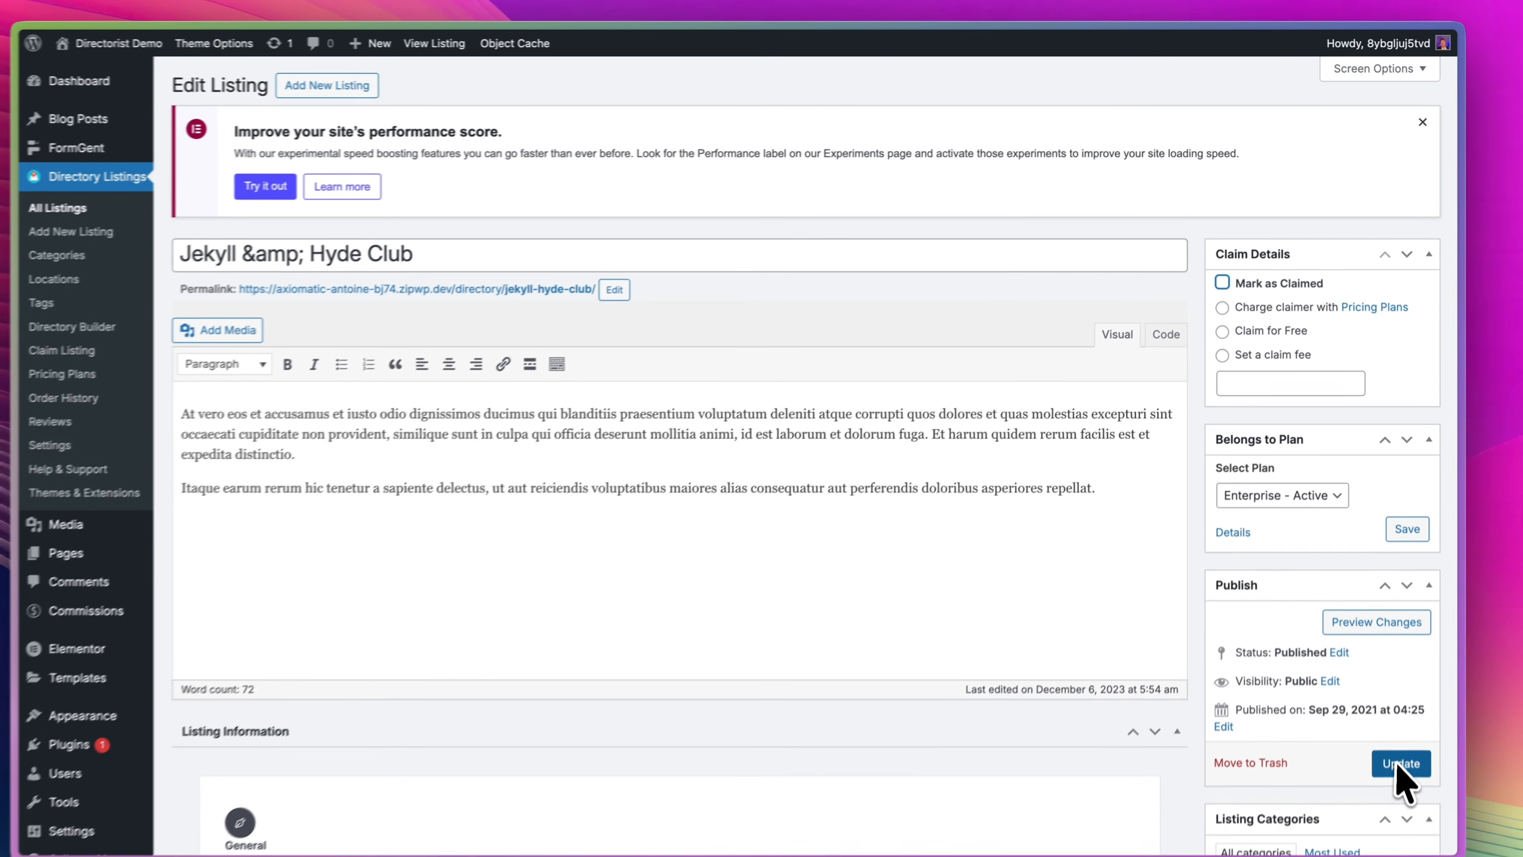
click(1401, 740)
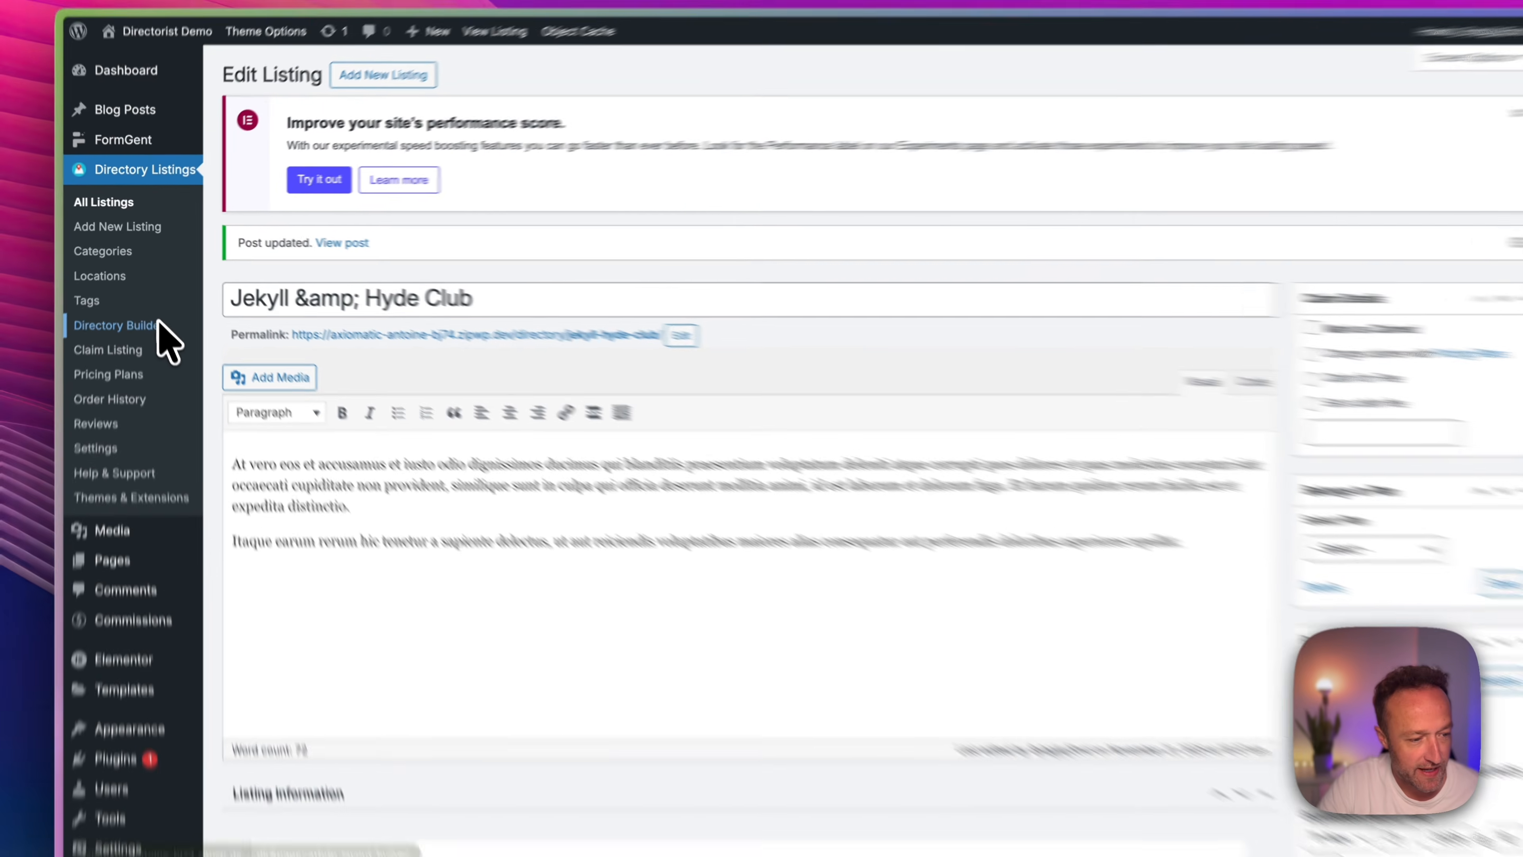
Add a Claim section below Chat with Listings Owner in the Restaurant directory's single page listing contents and update the directory.
click(120, 324)
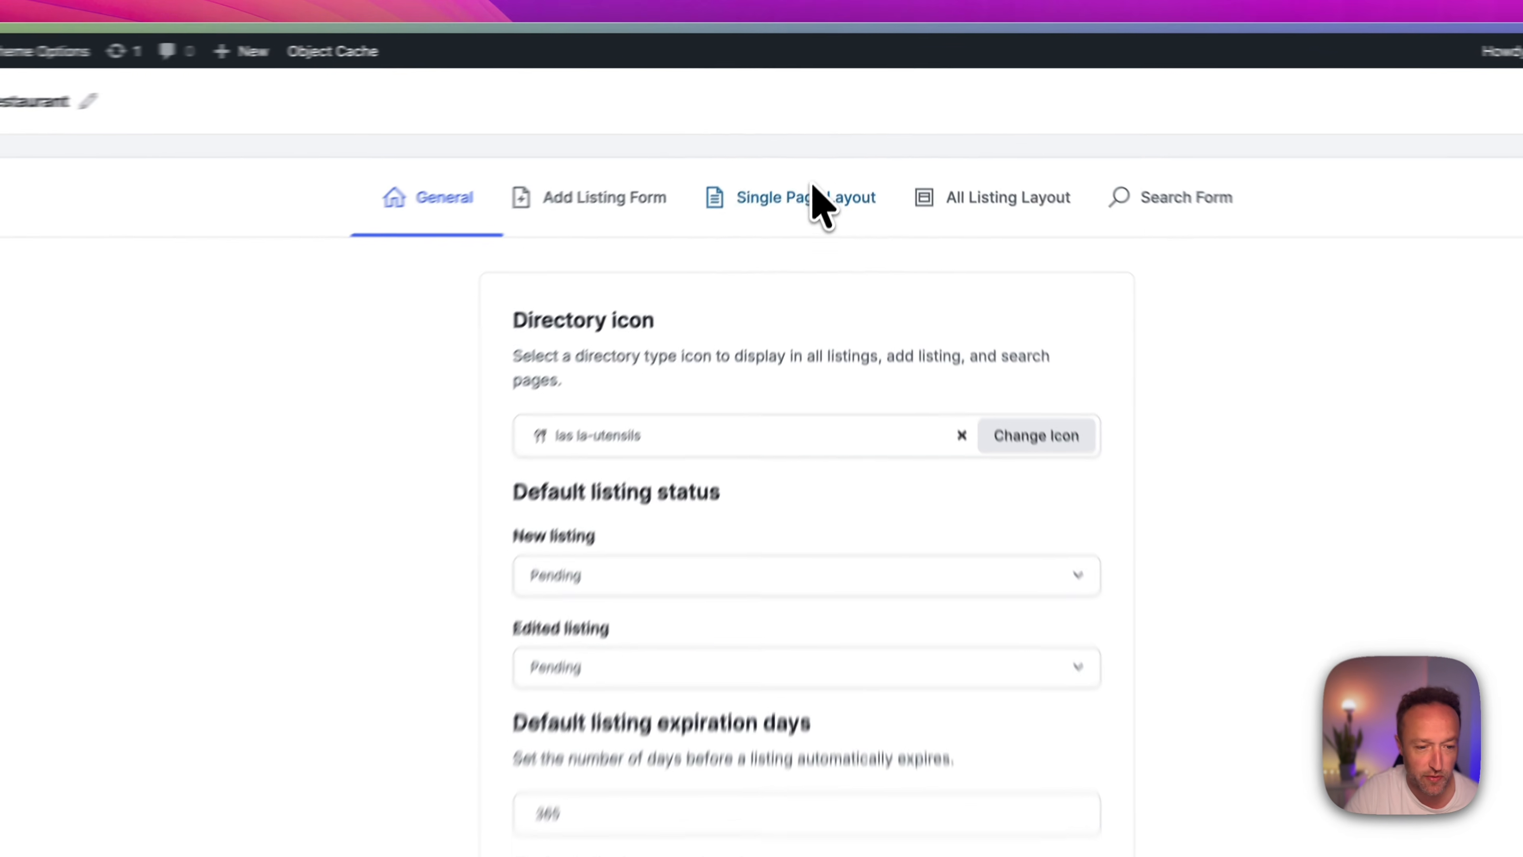
click(830, 150)
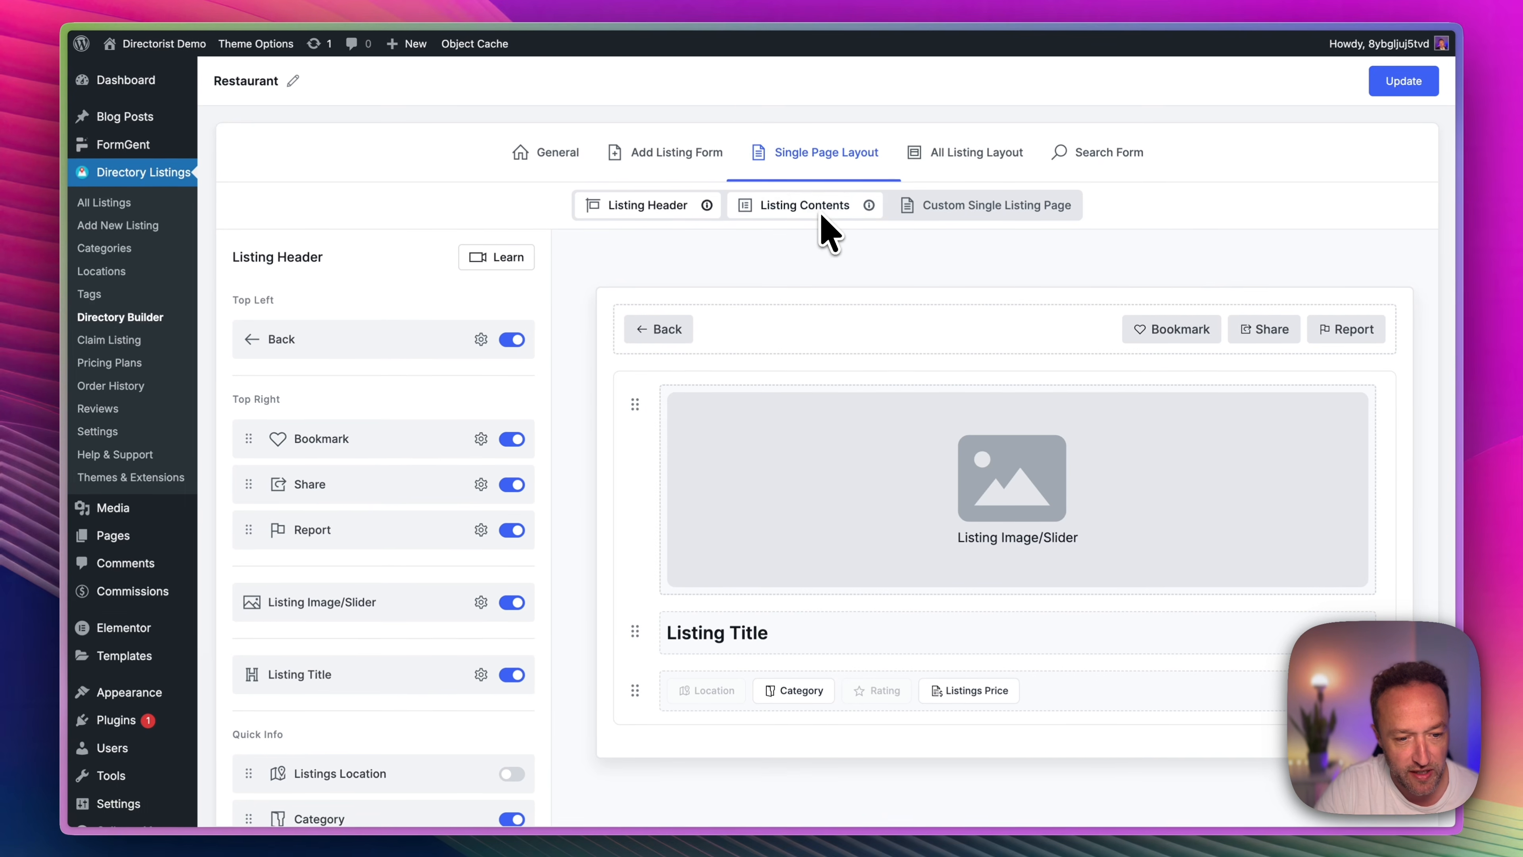
click(822, 214)
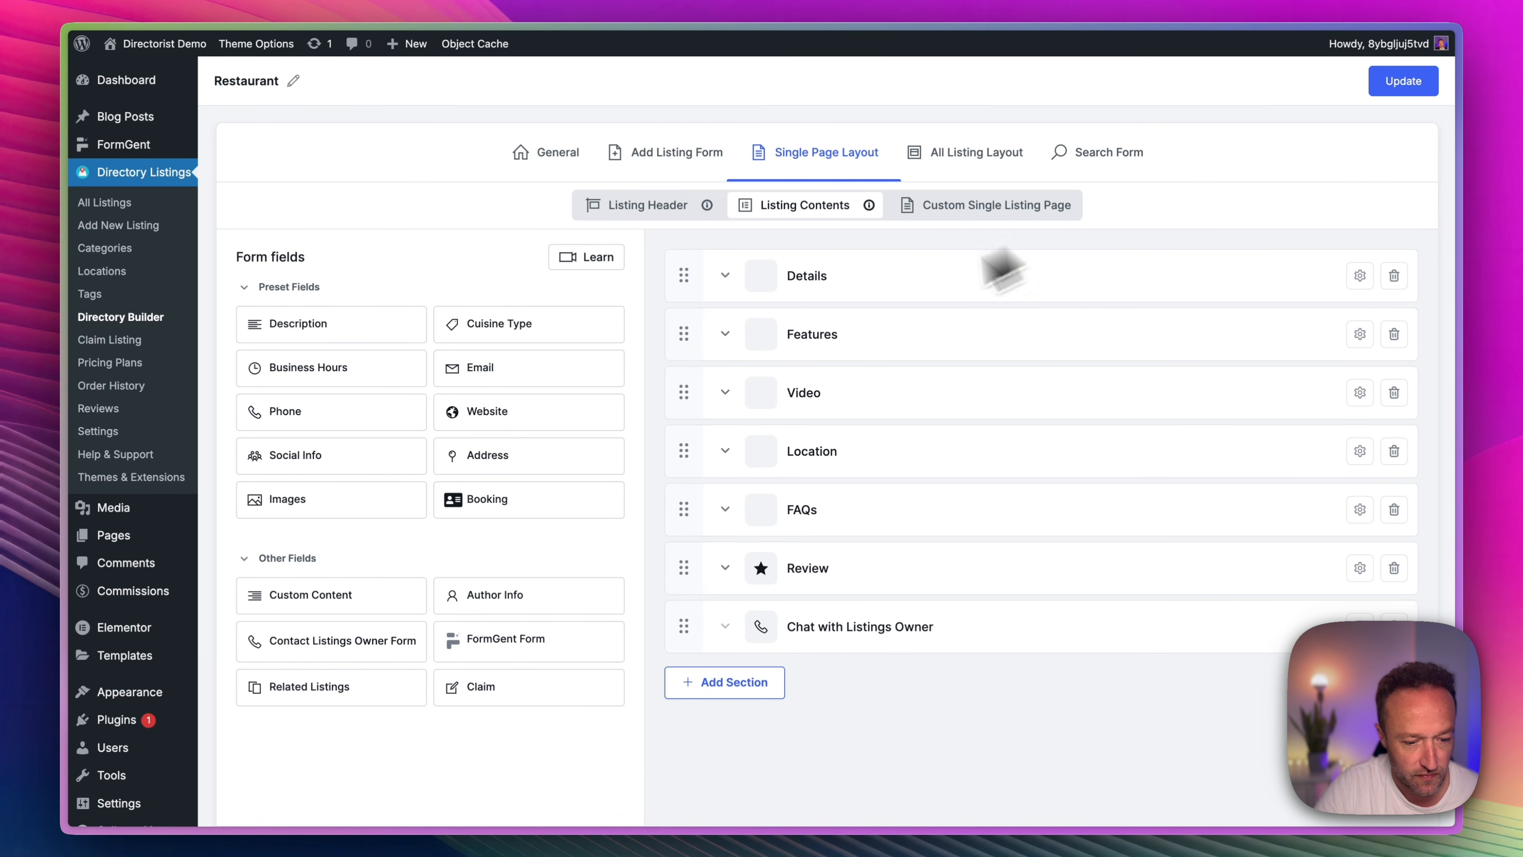
drag(478, 698, 895, 669)
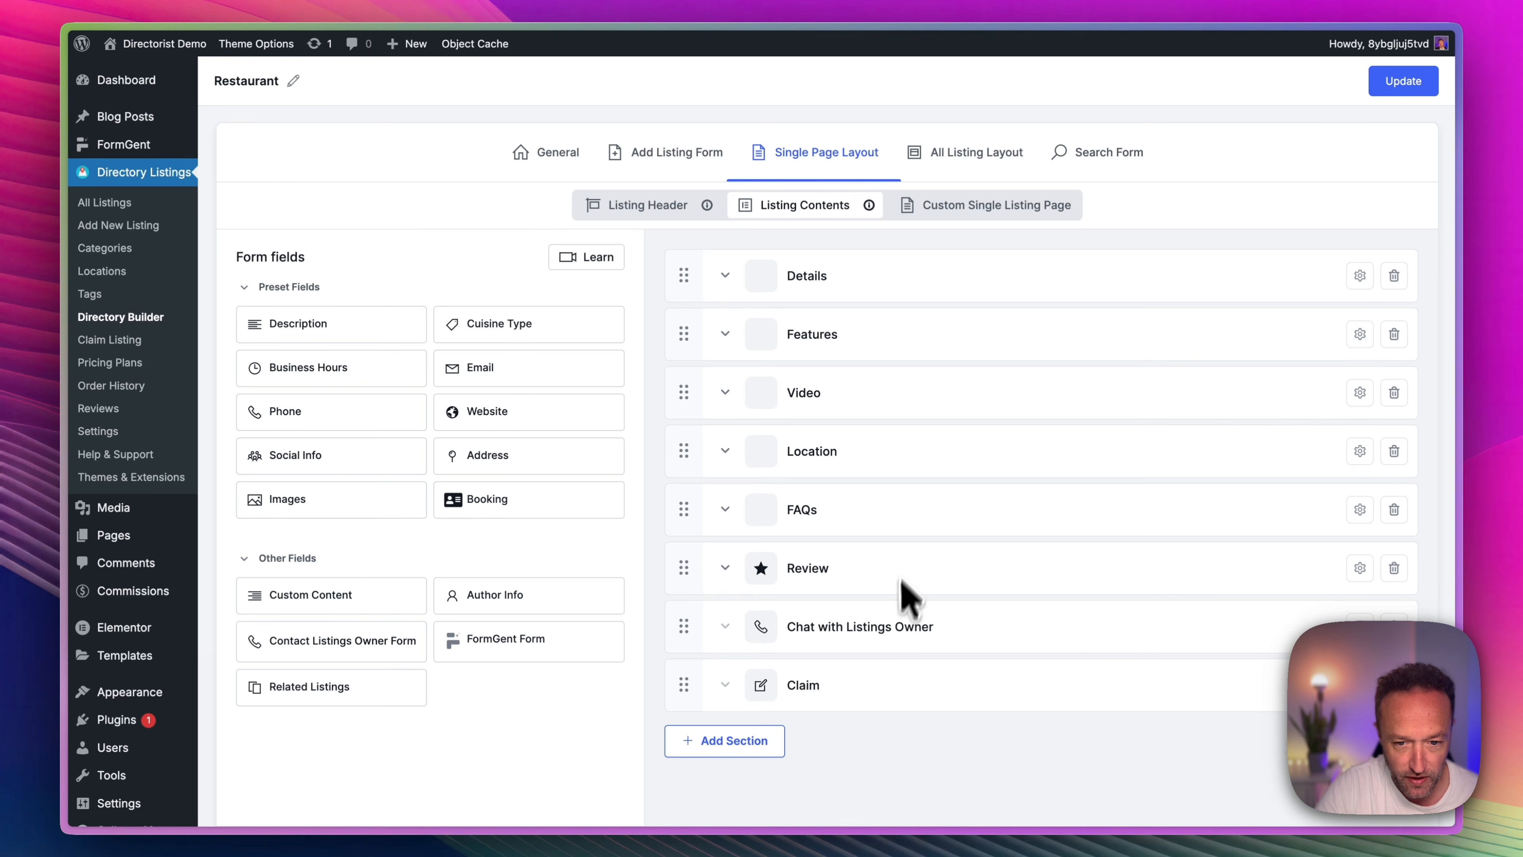
click(1391, 87)
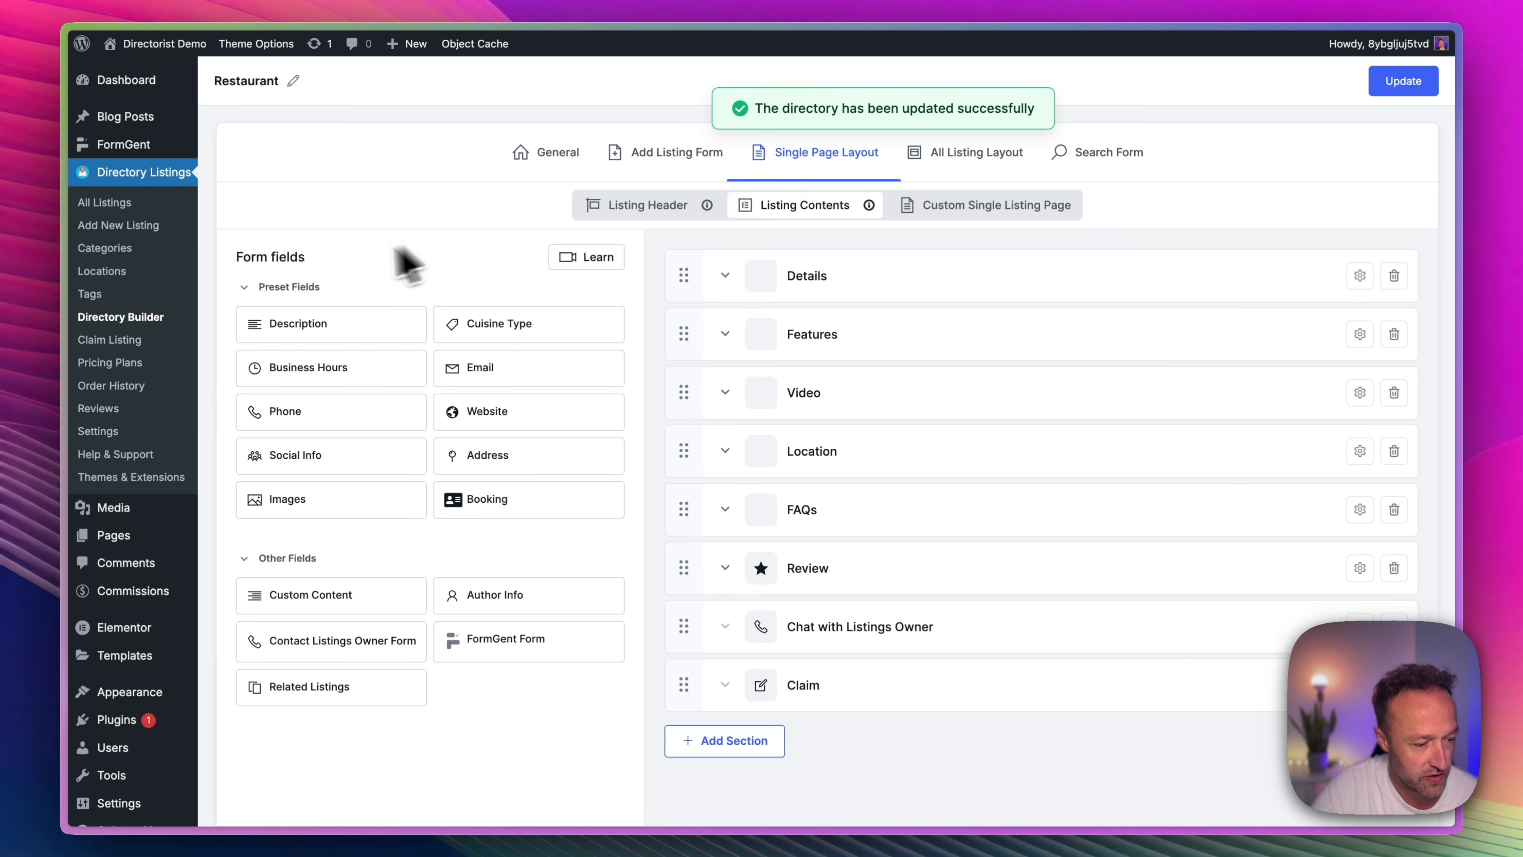
Add the Directorist - Claim Listing widget to the Directorist - Listing Right Sidebar widget area.
scroll(173, 623, down, 1)
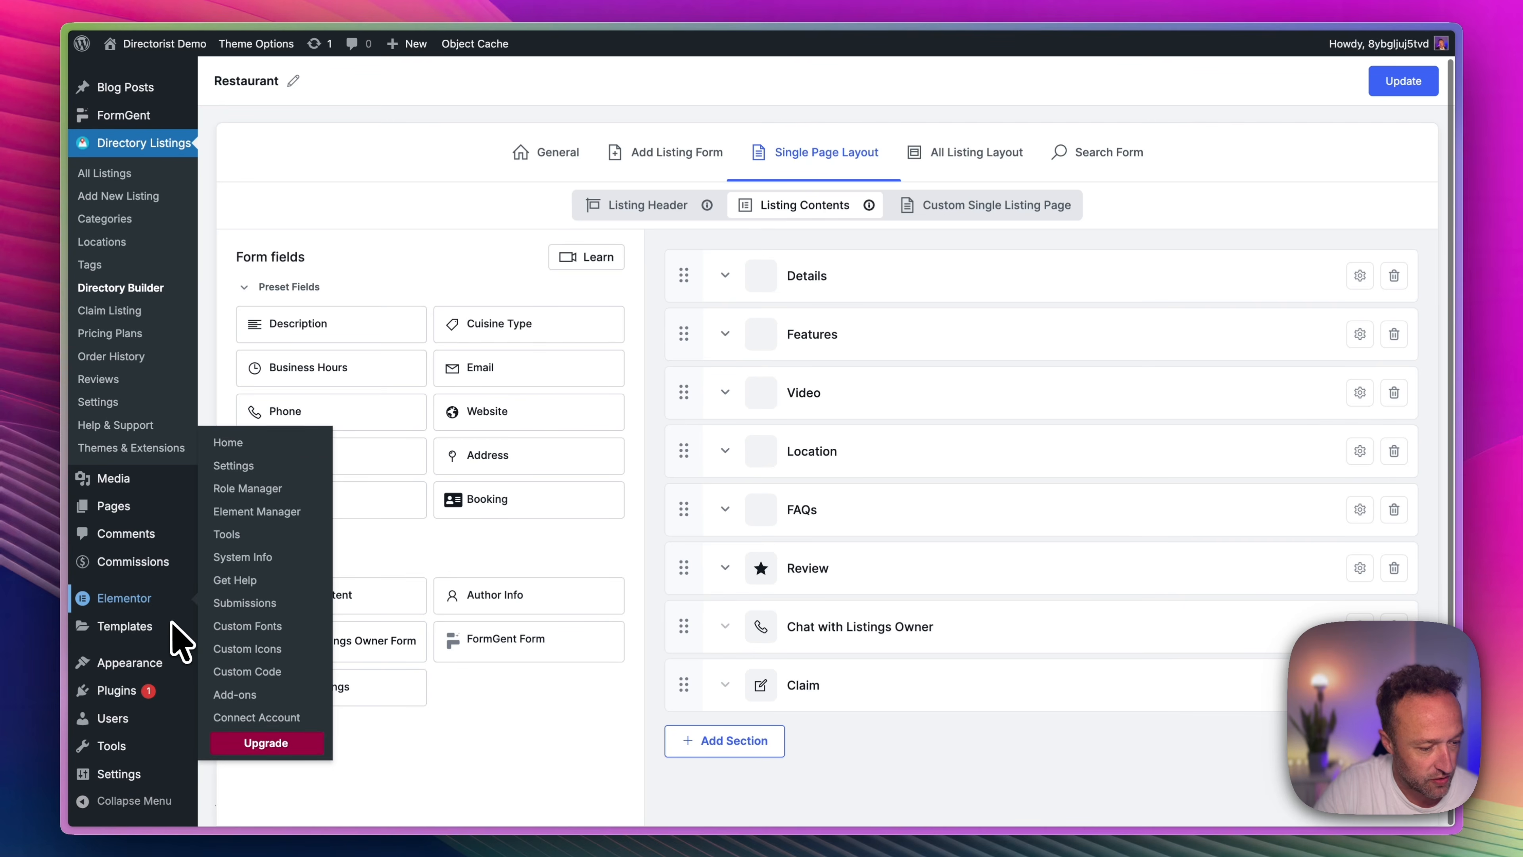
mouse_move(168, 655)
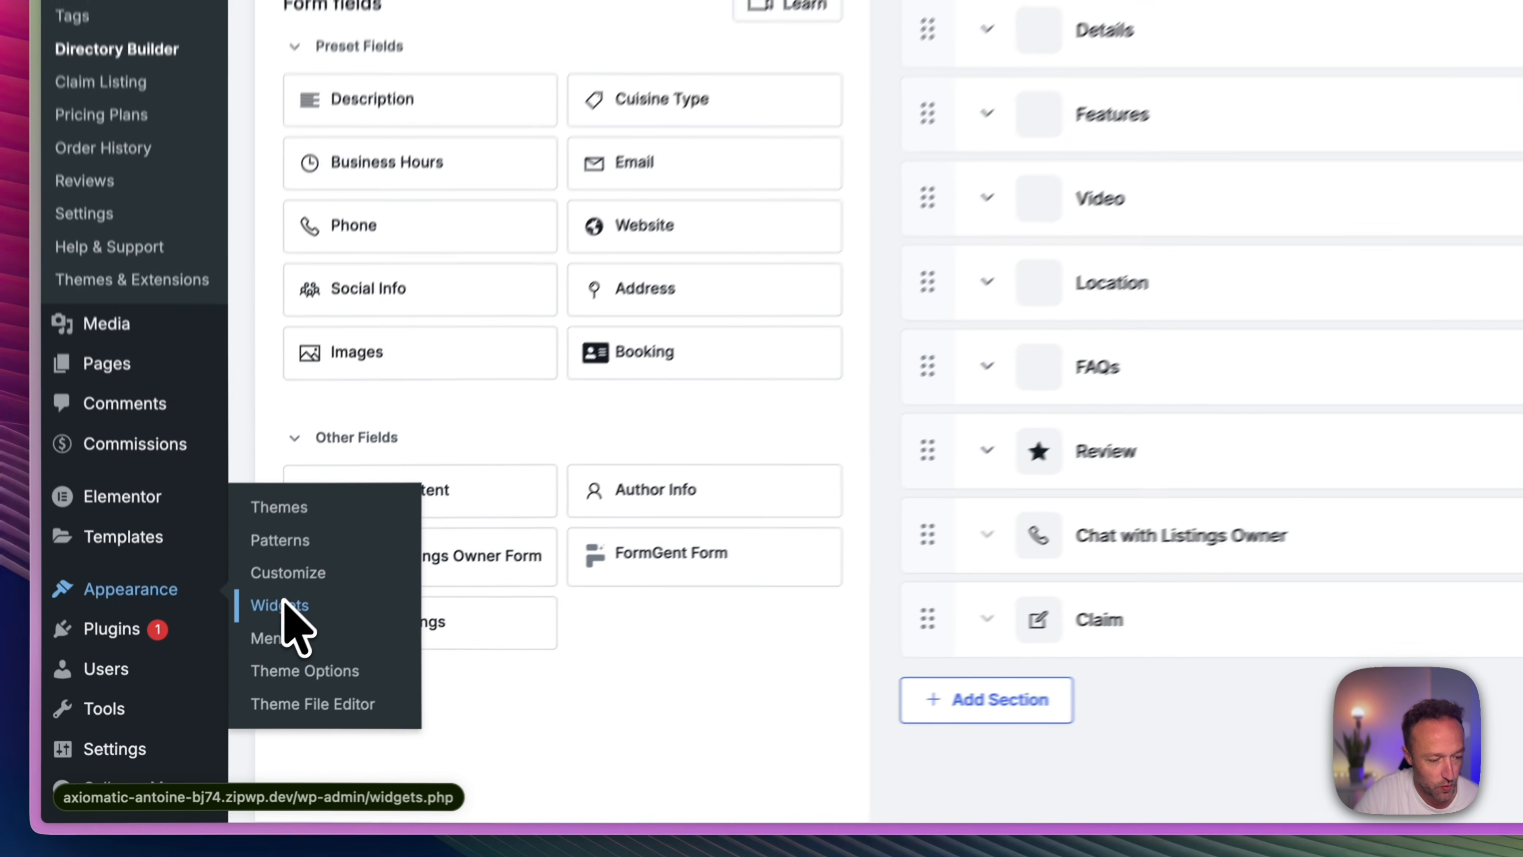
click(226, 675)
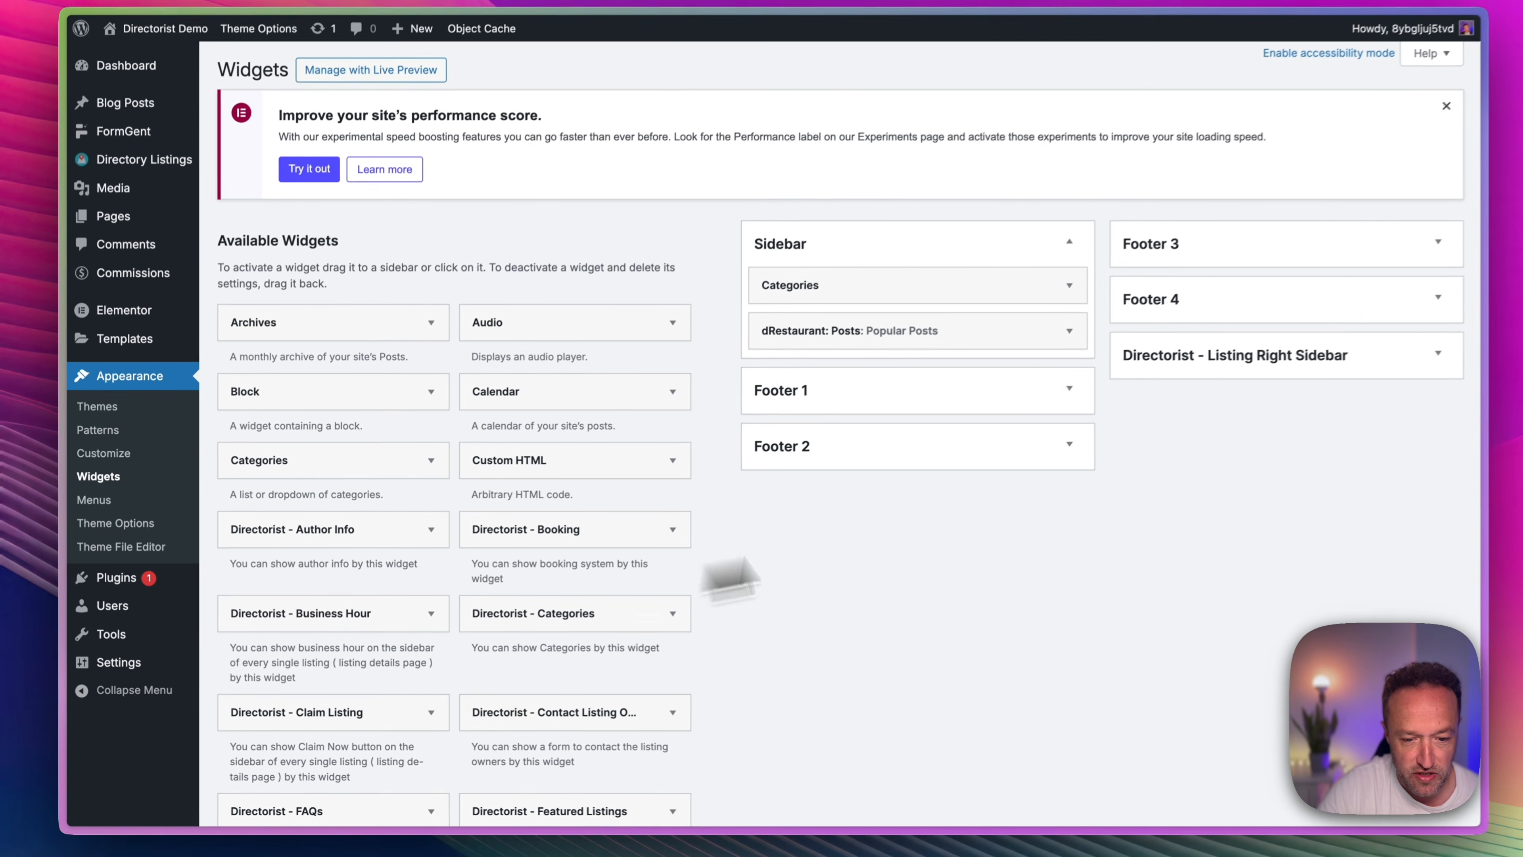
click(1410, 364)
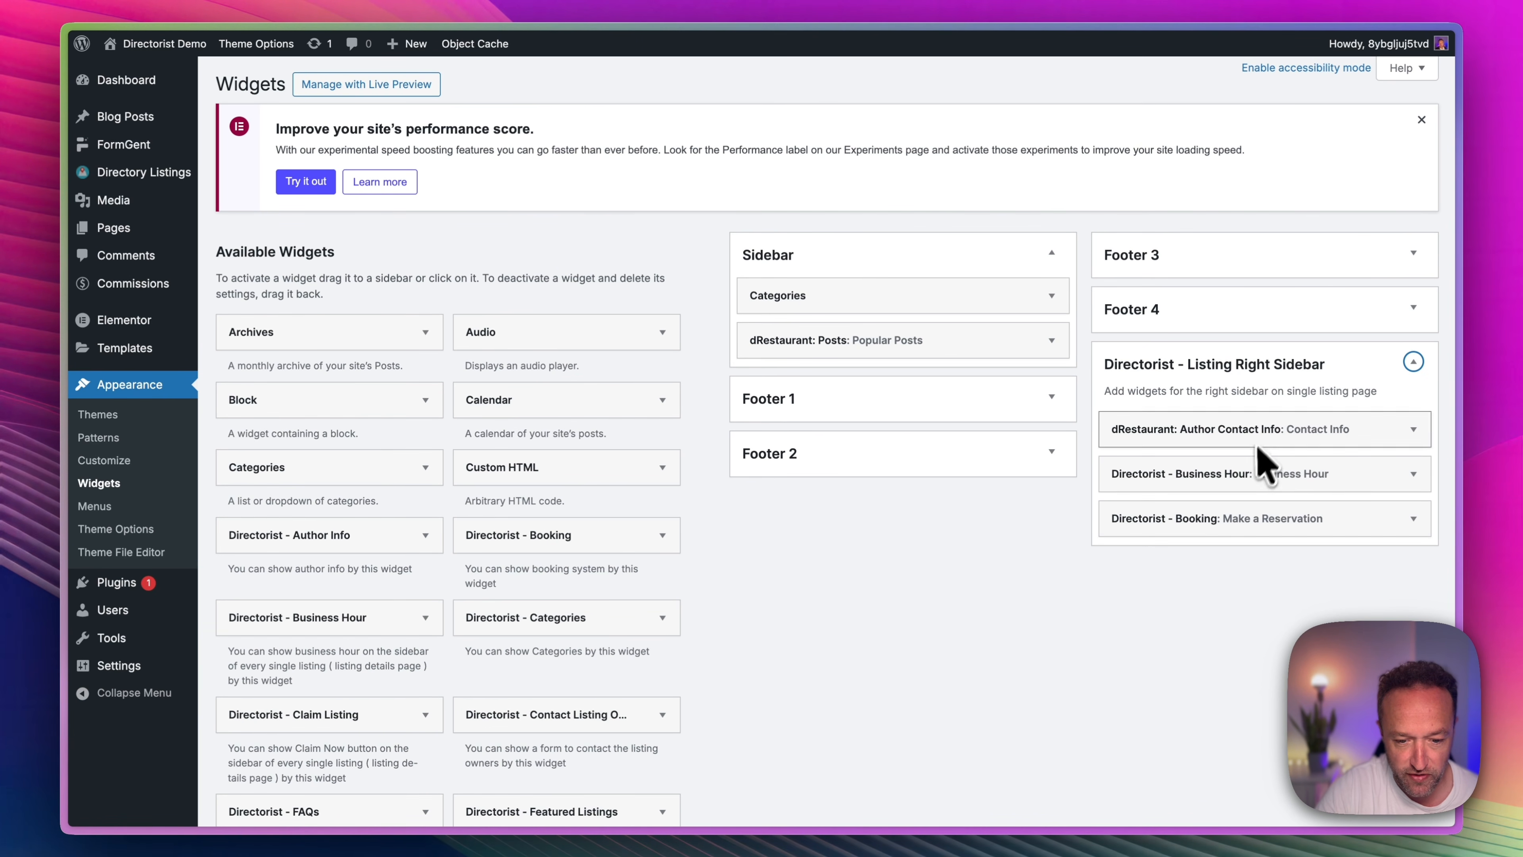
scroll(479, 457, down, 8)
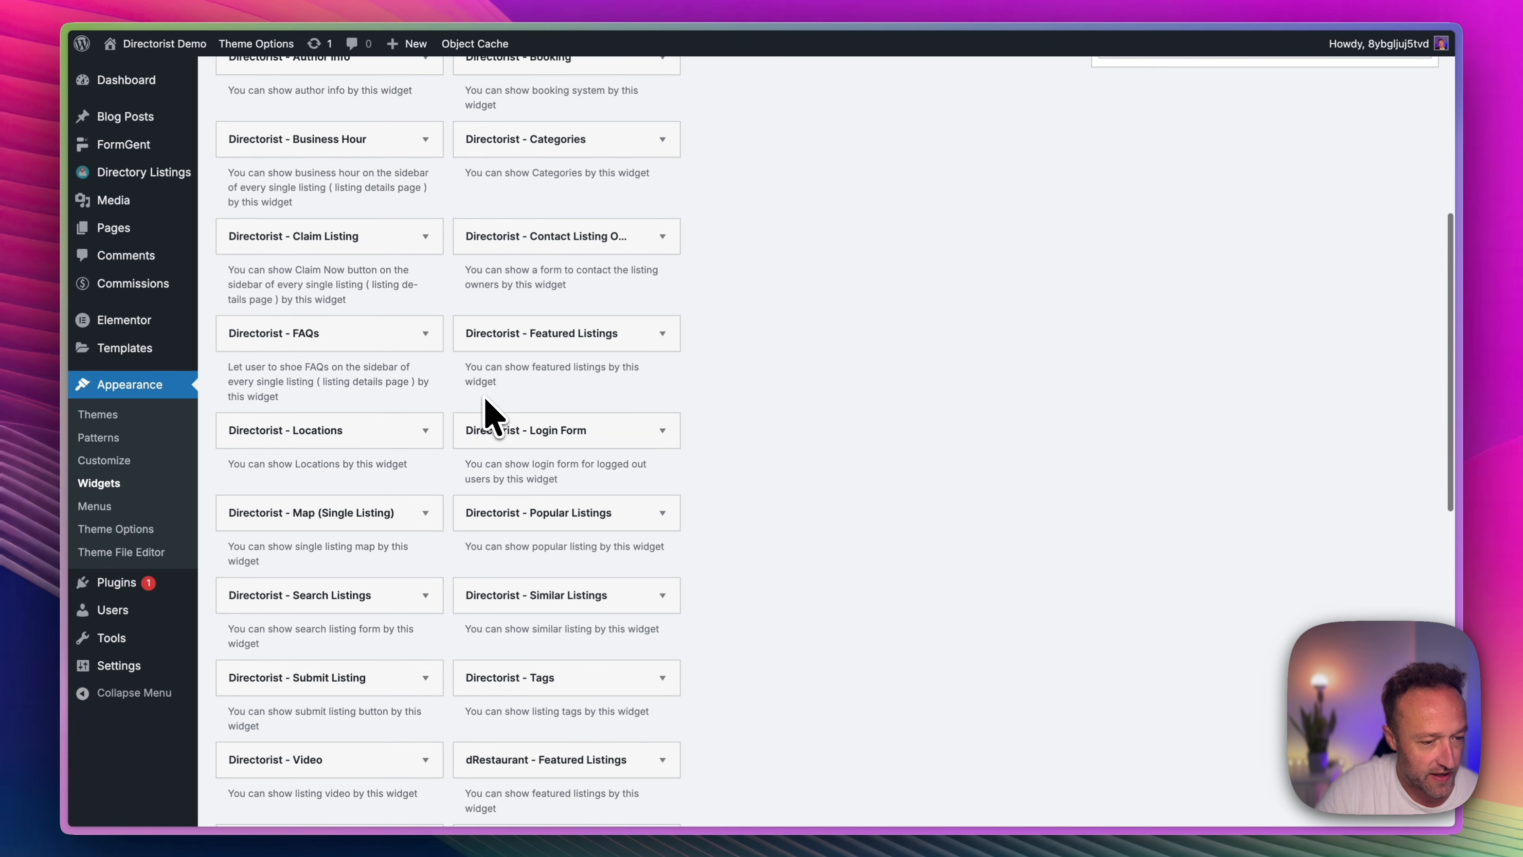
scroll(492, 417, up, 5)
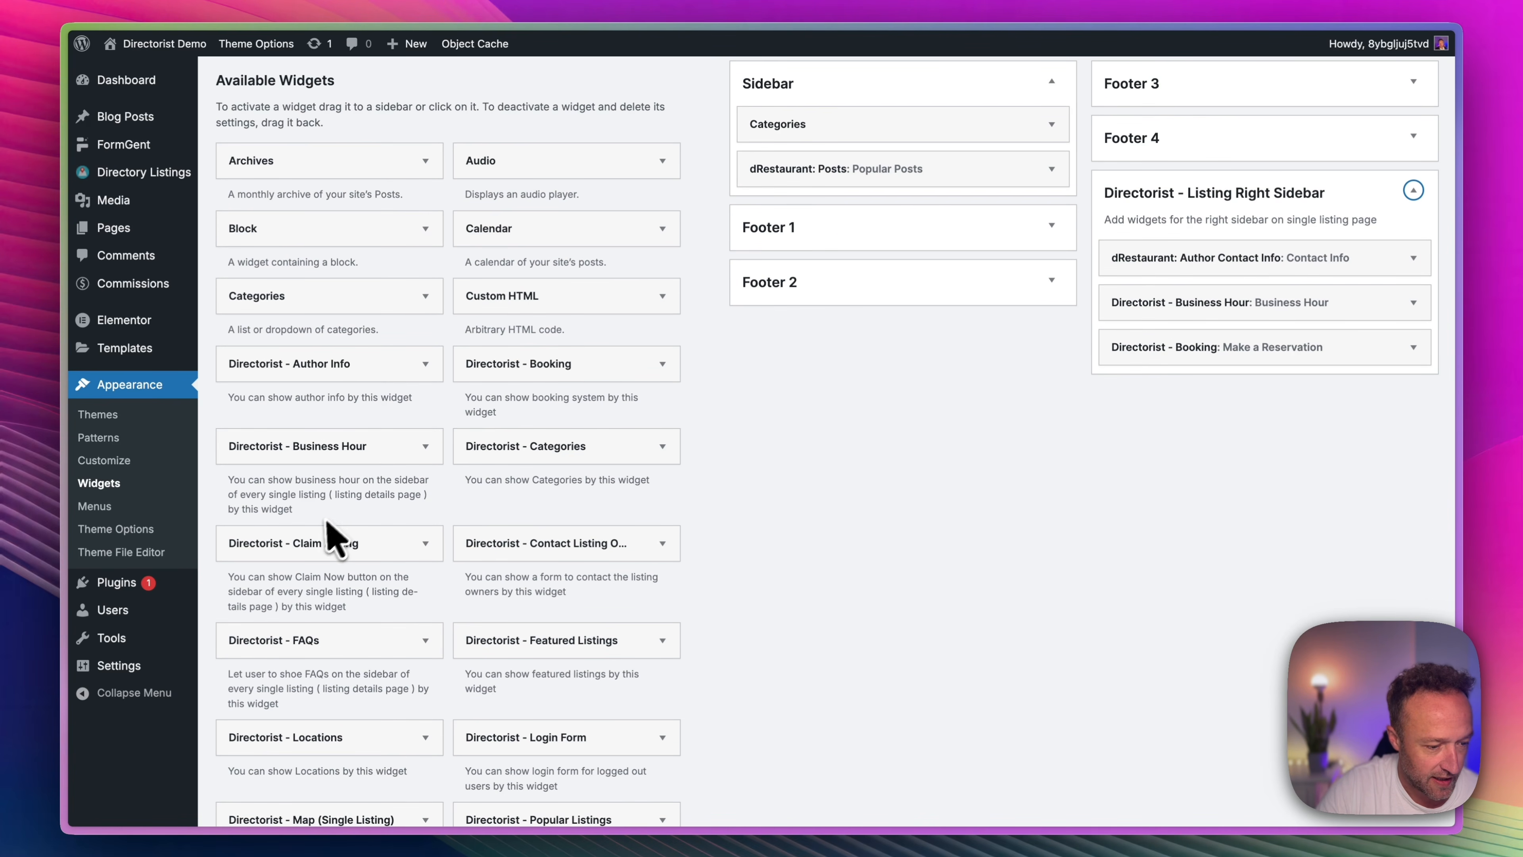
drag(326, 537, 1224, 403)
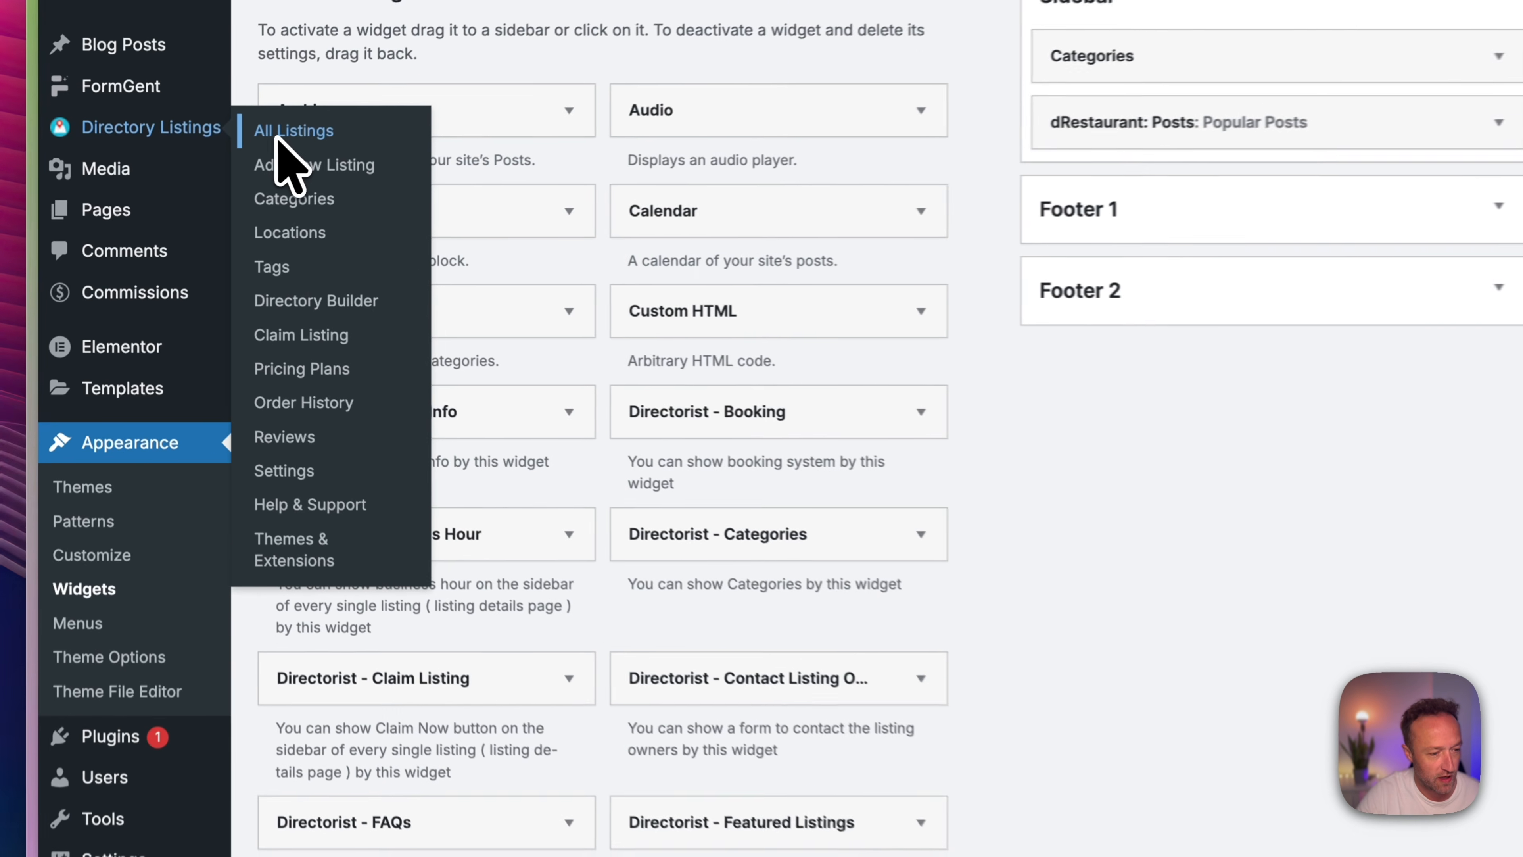
View the Jekyll & Hyde Club listing on the site and examine the claim options in its sidebar and page contents.
click(231, 163)
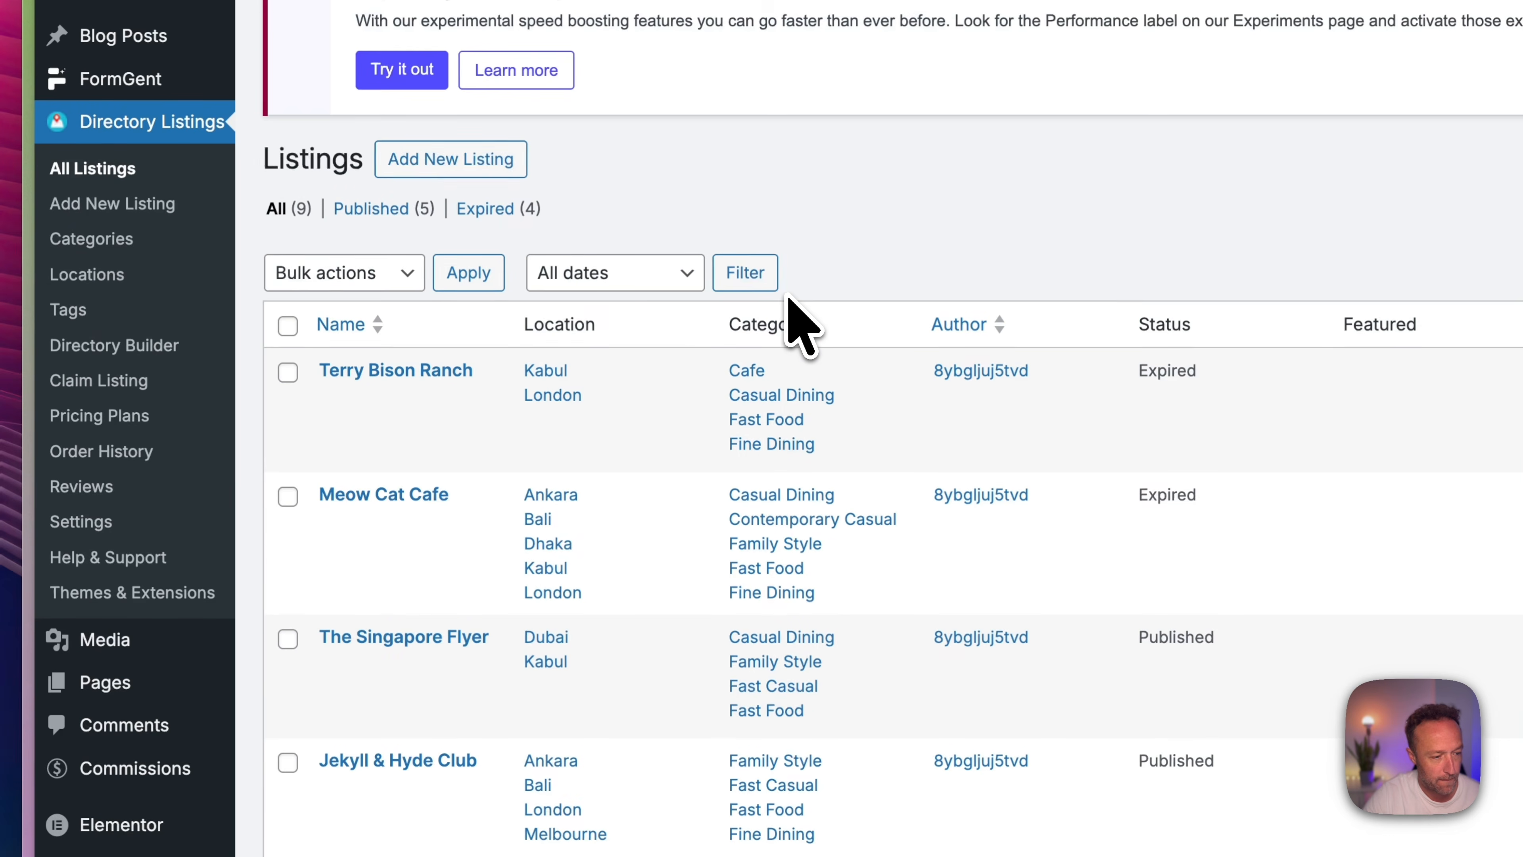
scroll(797, 366, down, 6)
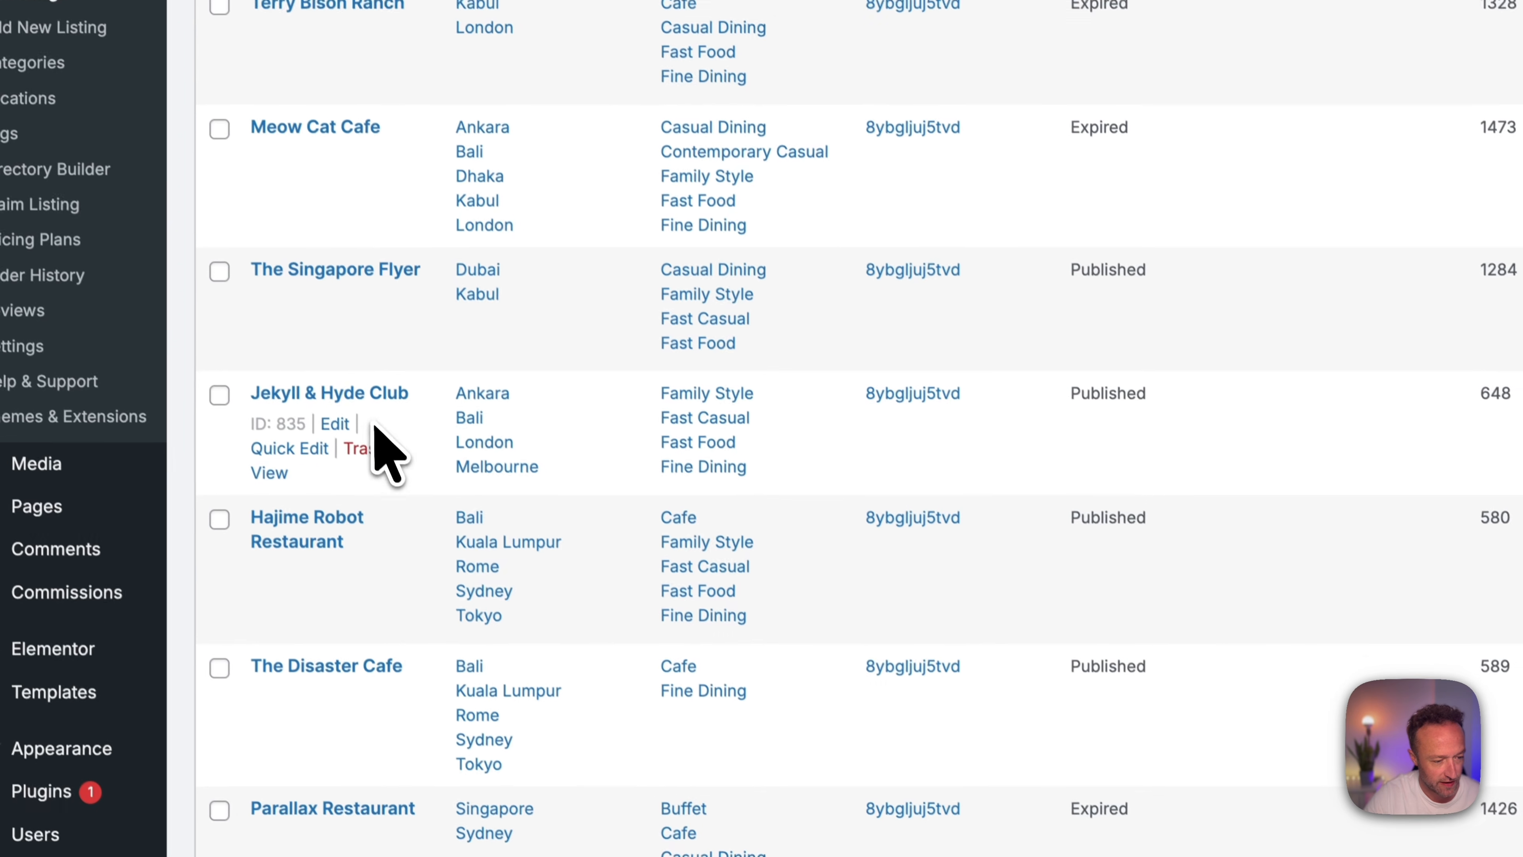
click(269, 473)
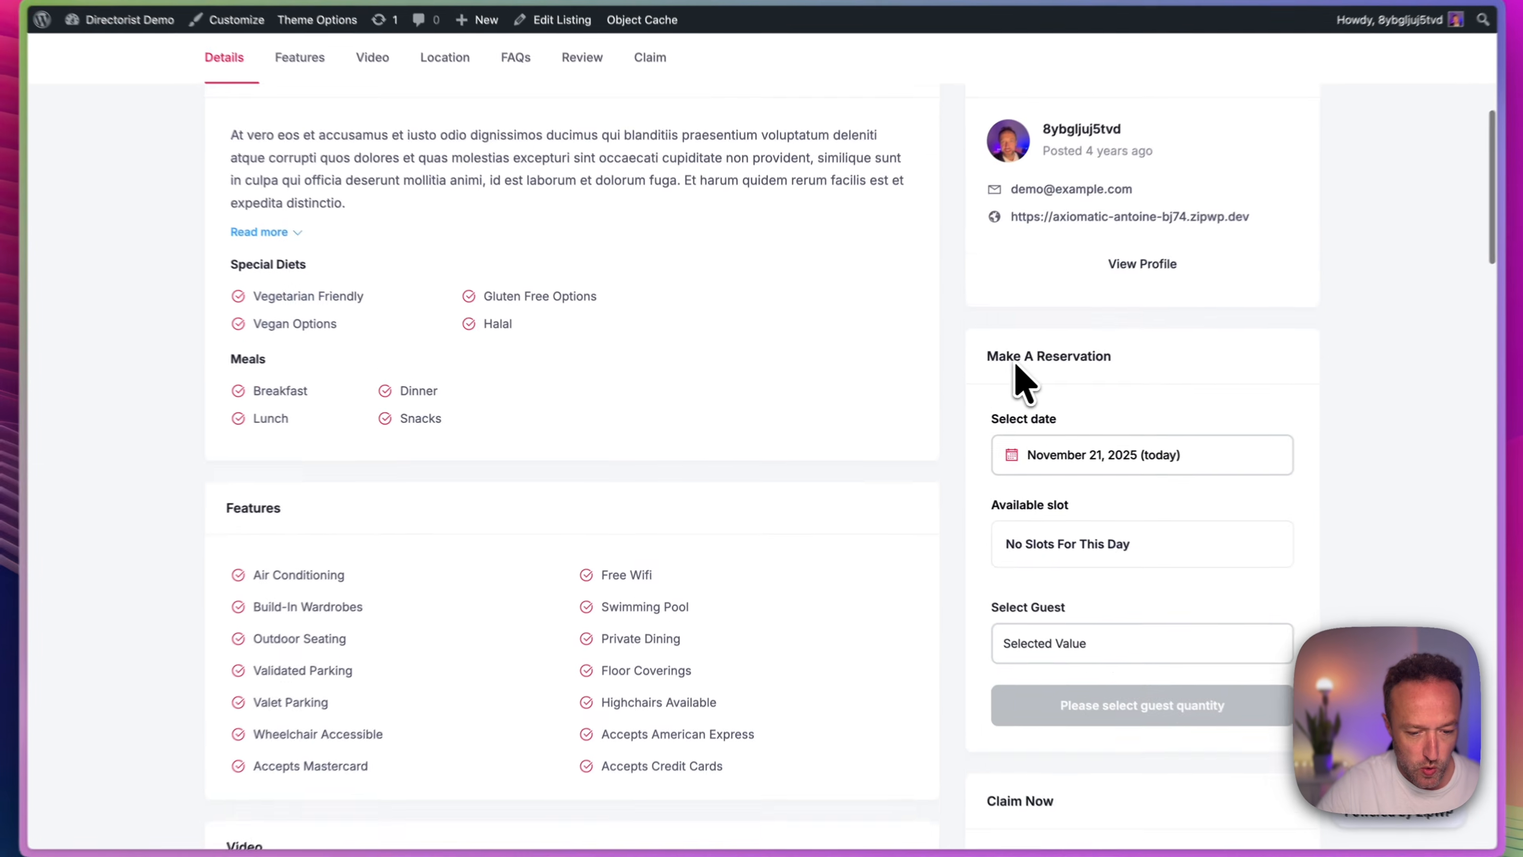
scroll(1025, 384, down, 8)
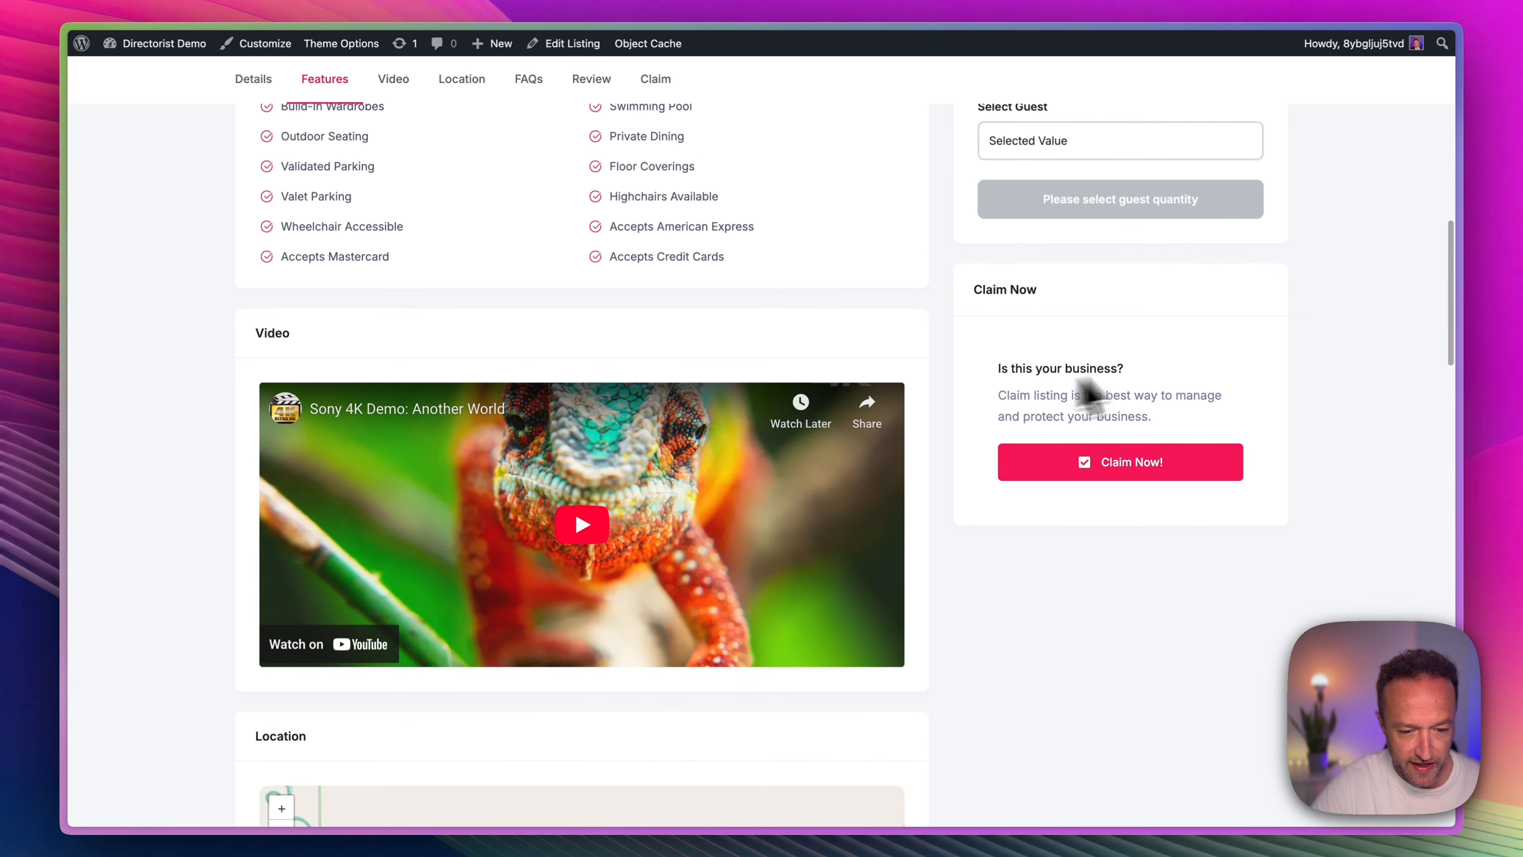
scroll(911, 367, down, 15)
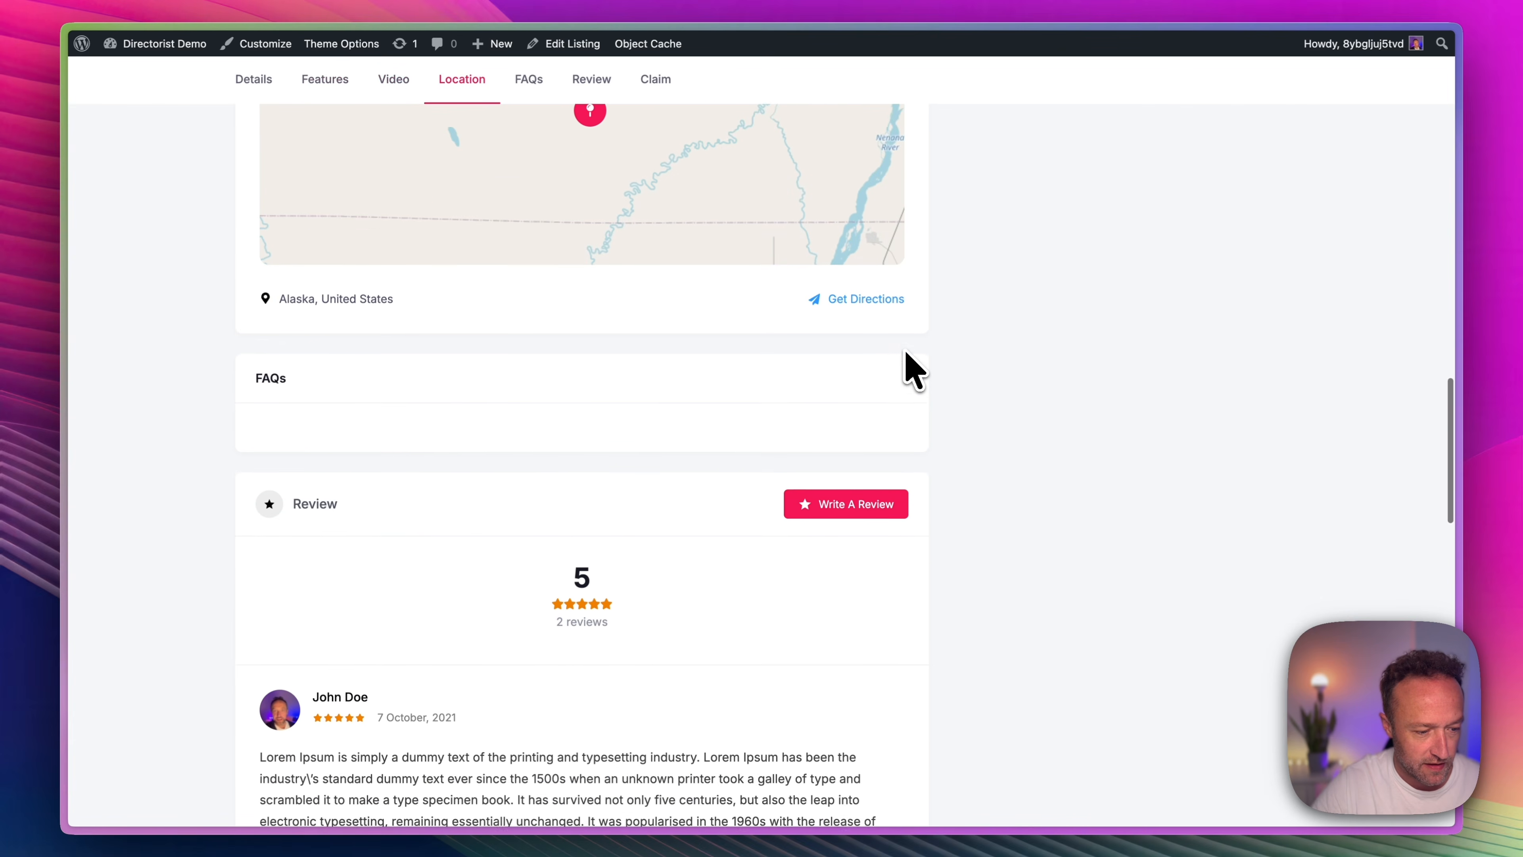
scroll(906, 354, down, 5)
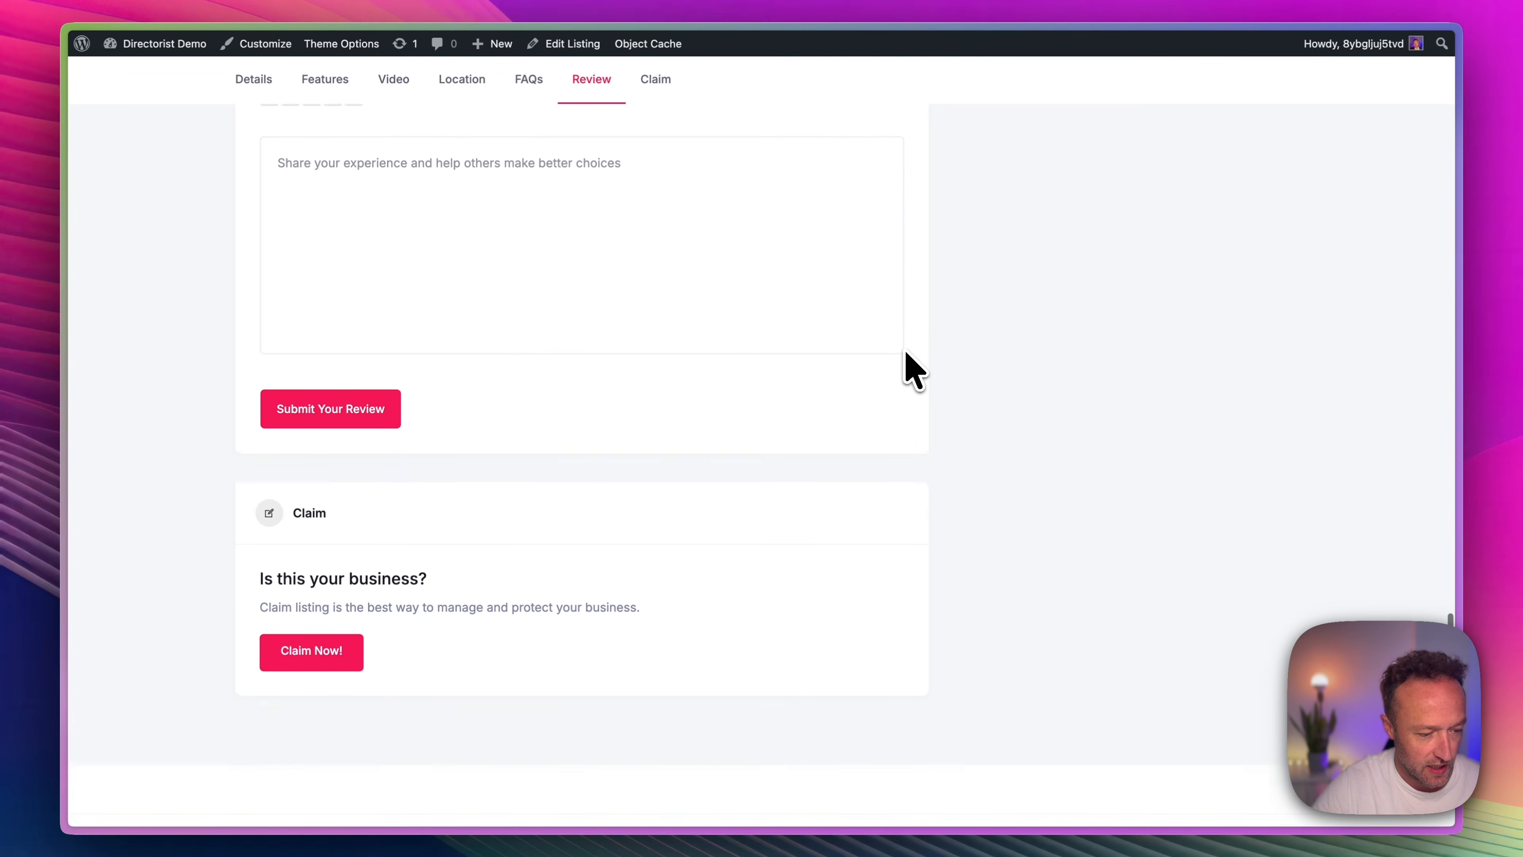
scroll(627, 463, up, 20)
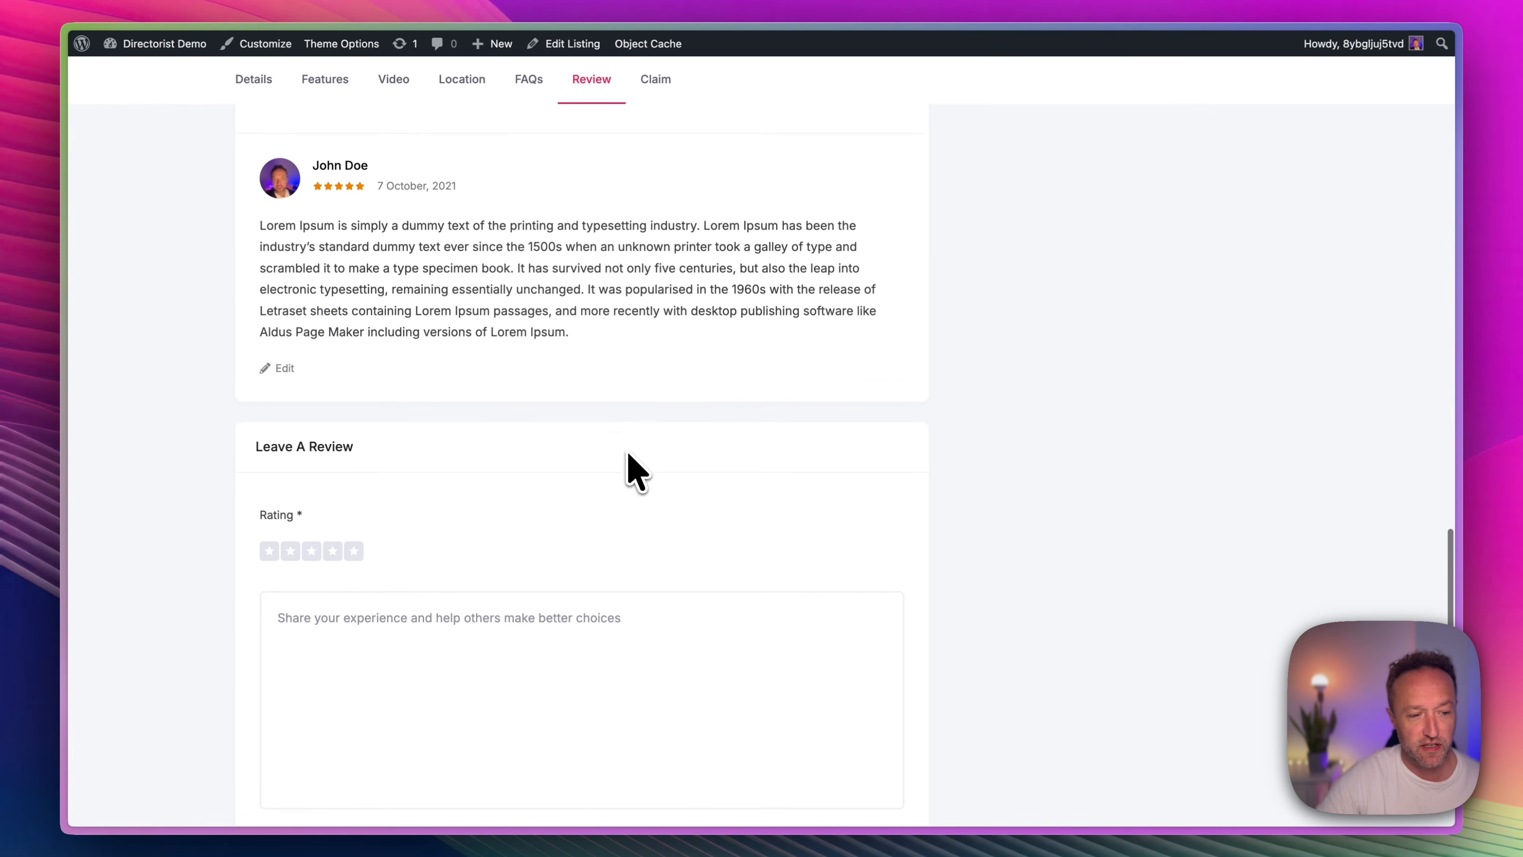
scroll(634, 471, up, 2)
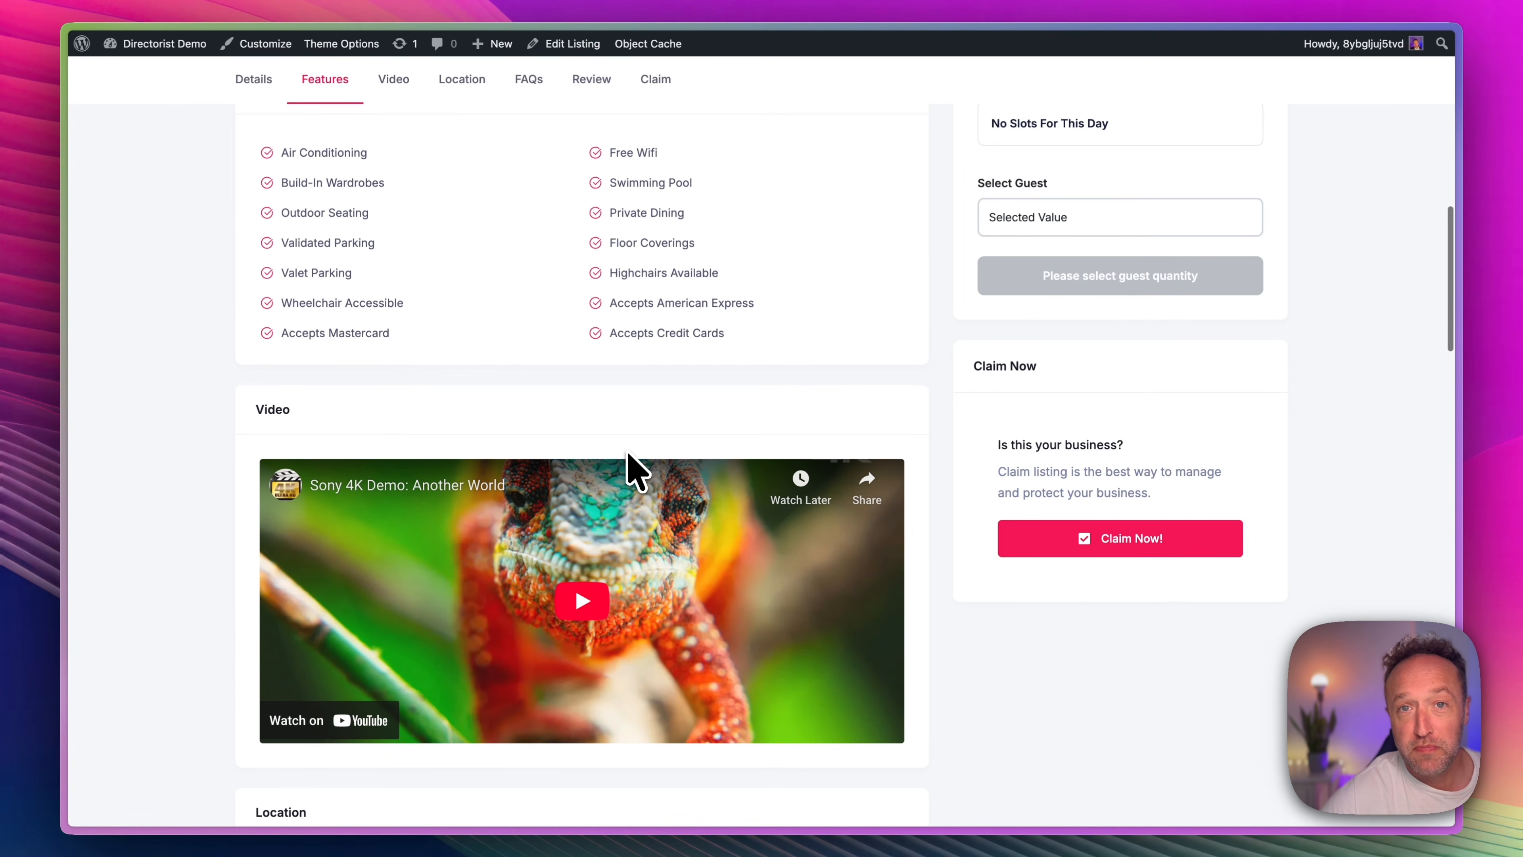
Submit a claim for the listing with the claimant's name, phone number and verification details "This is mine.", and review the checkout page.
click(1125, 549)
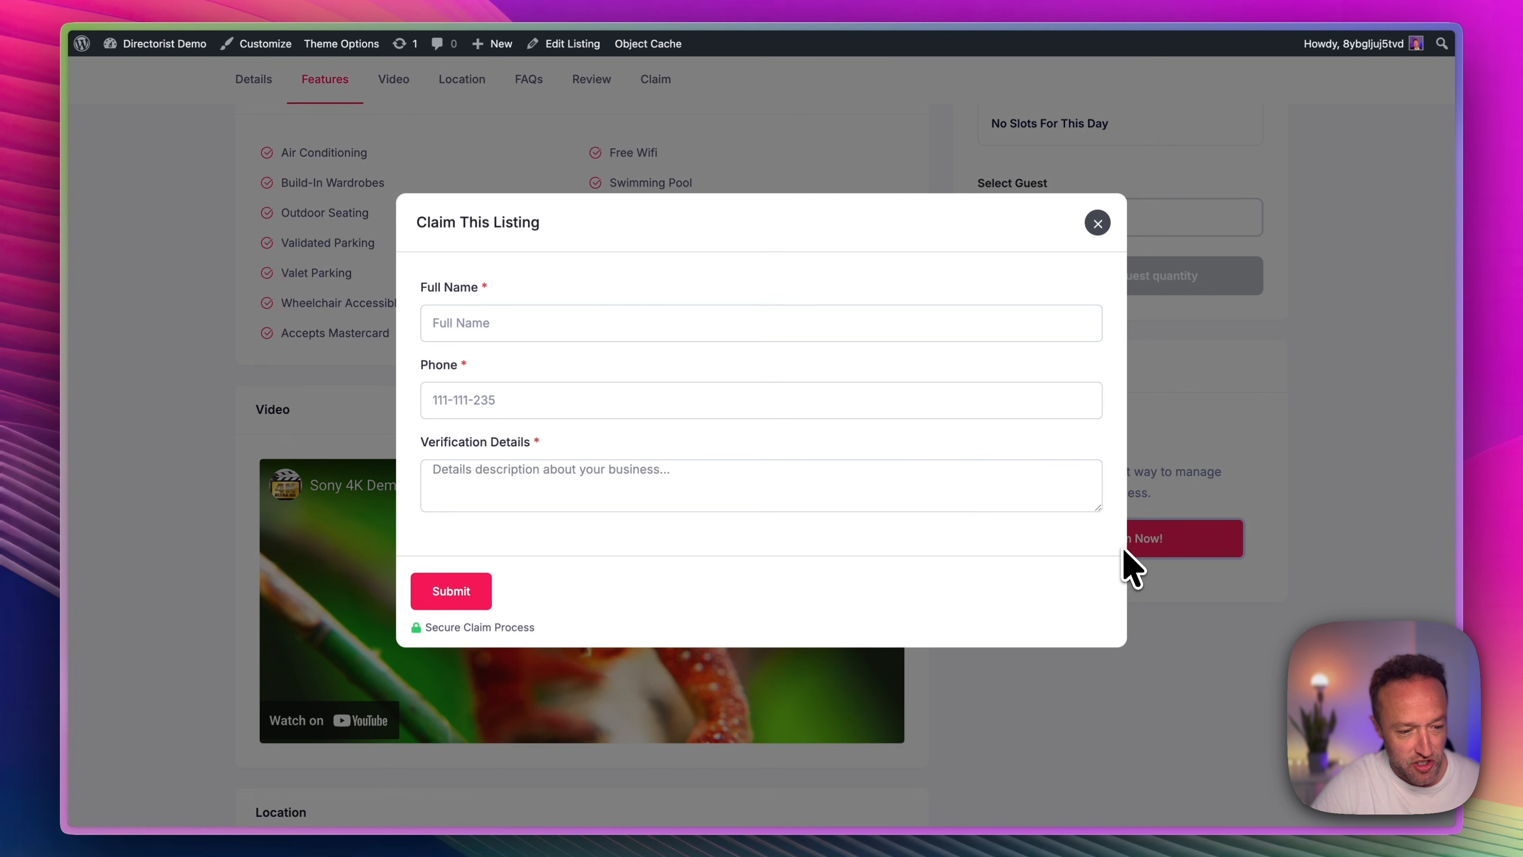
click(624, 329)
text(Alex)
key(Tab)
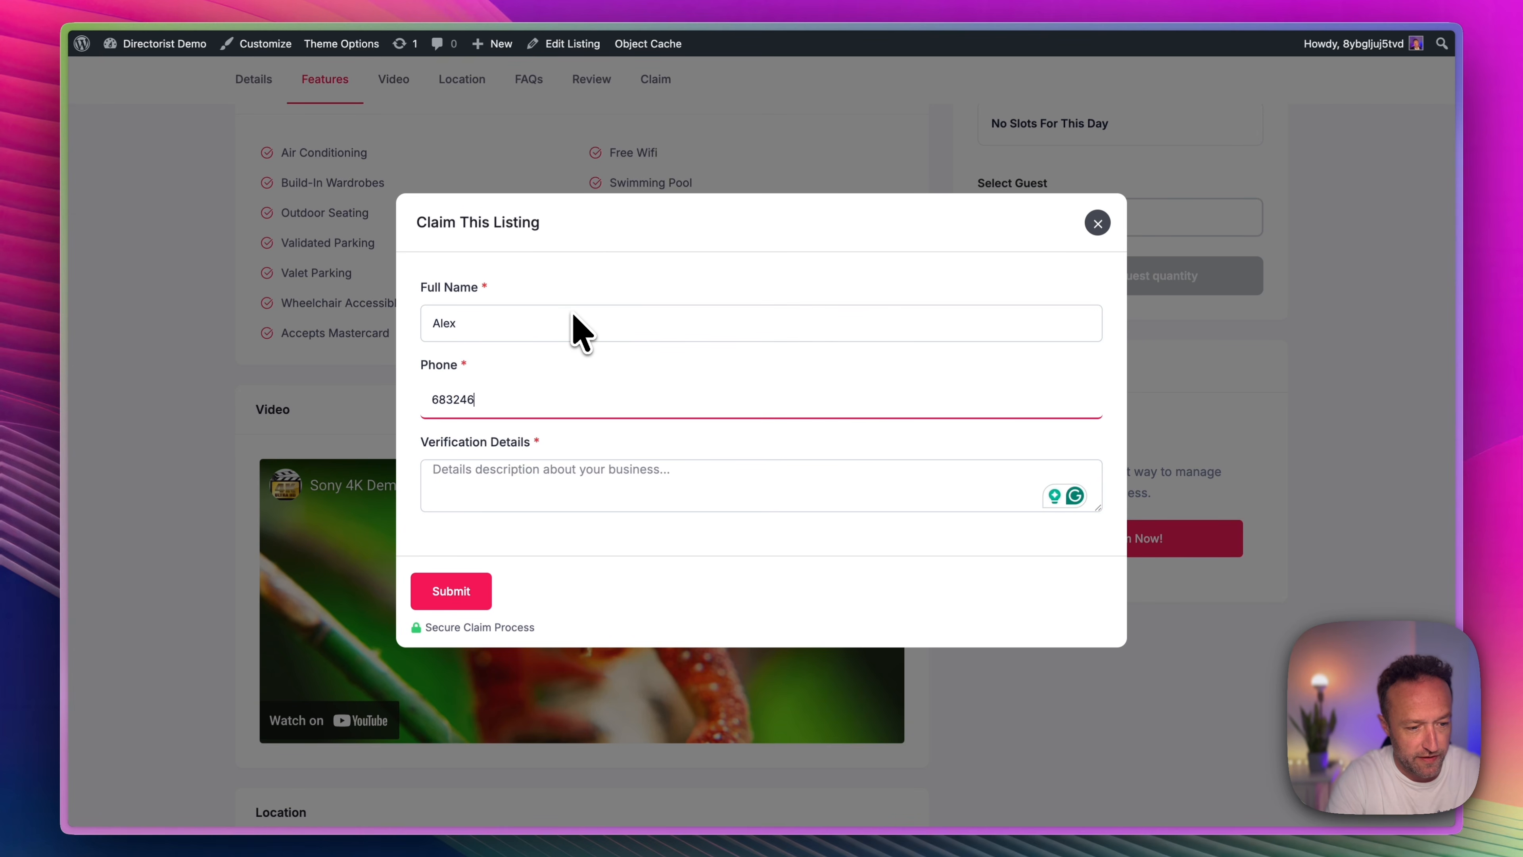
key(Tab)
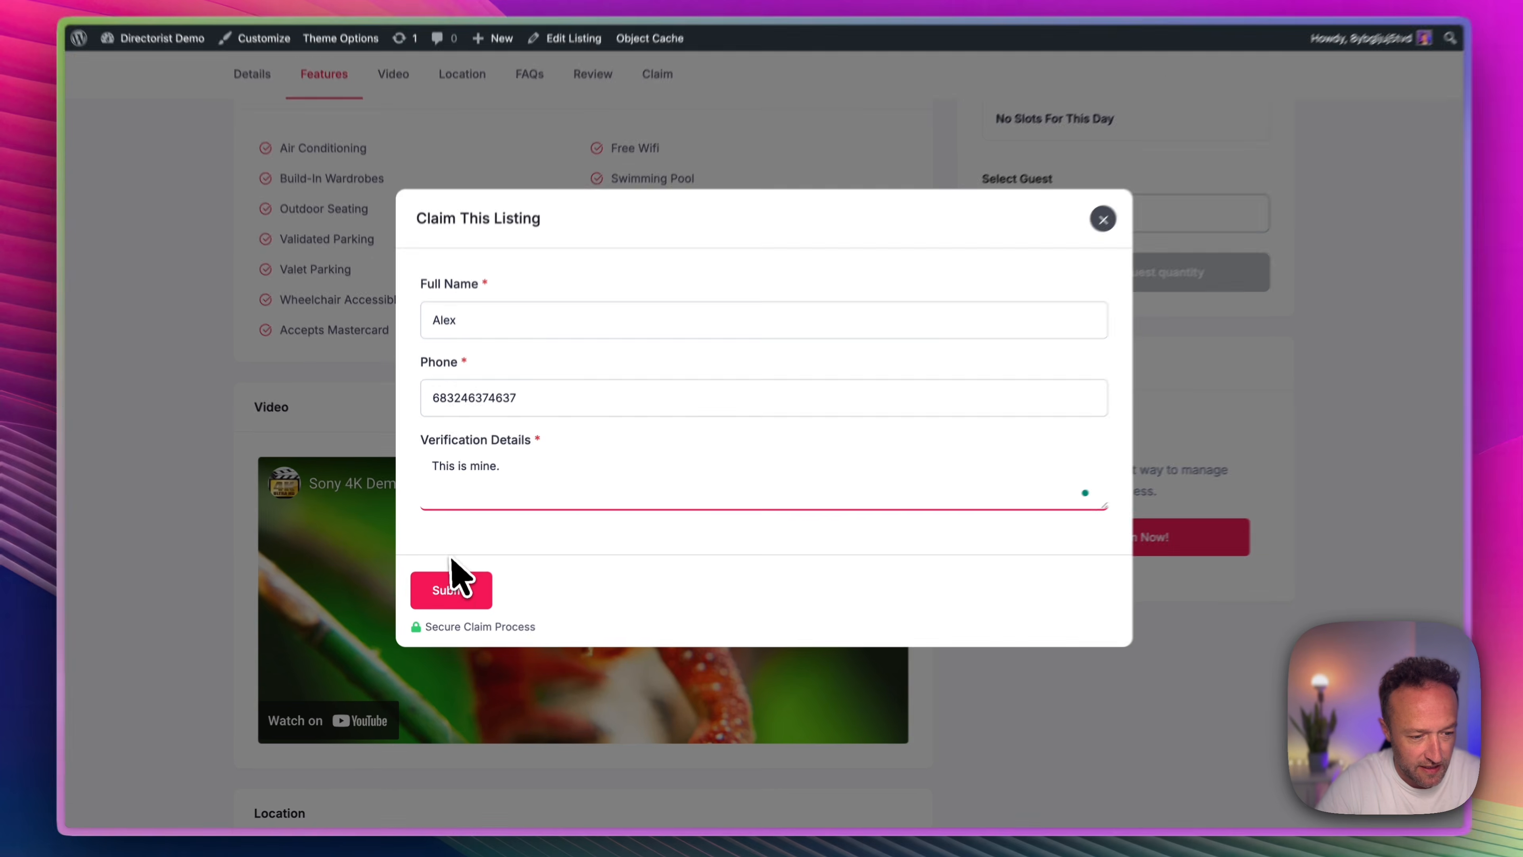
click(453, 588)
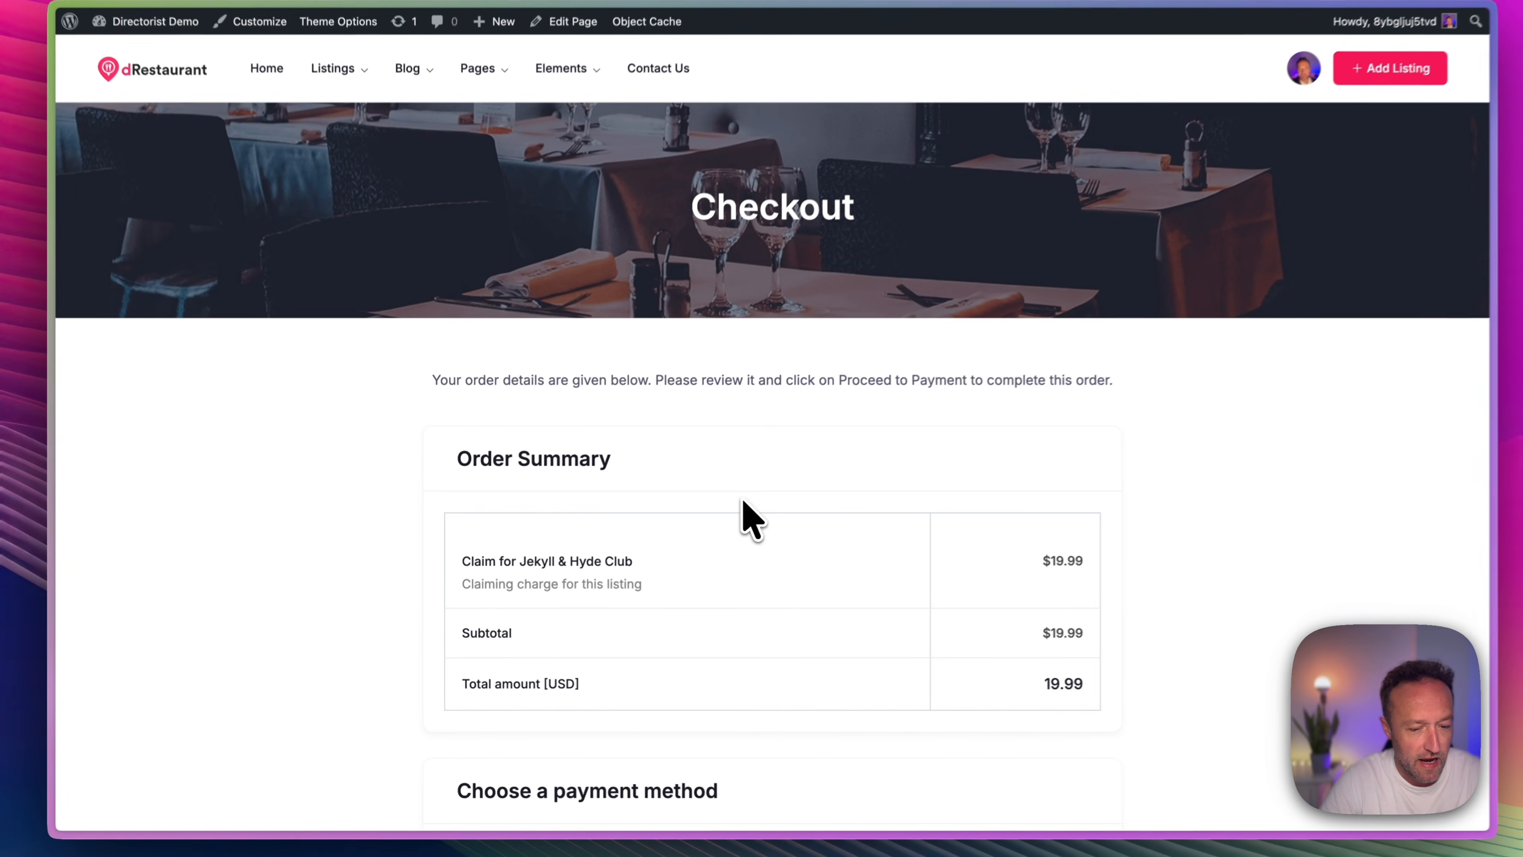
scroll(827, 462, down, 5)
scroll(828, 445, down, 3)
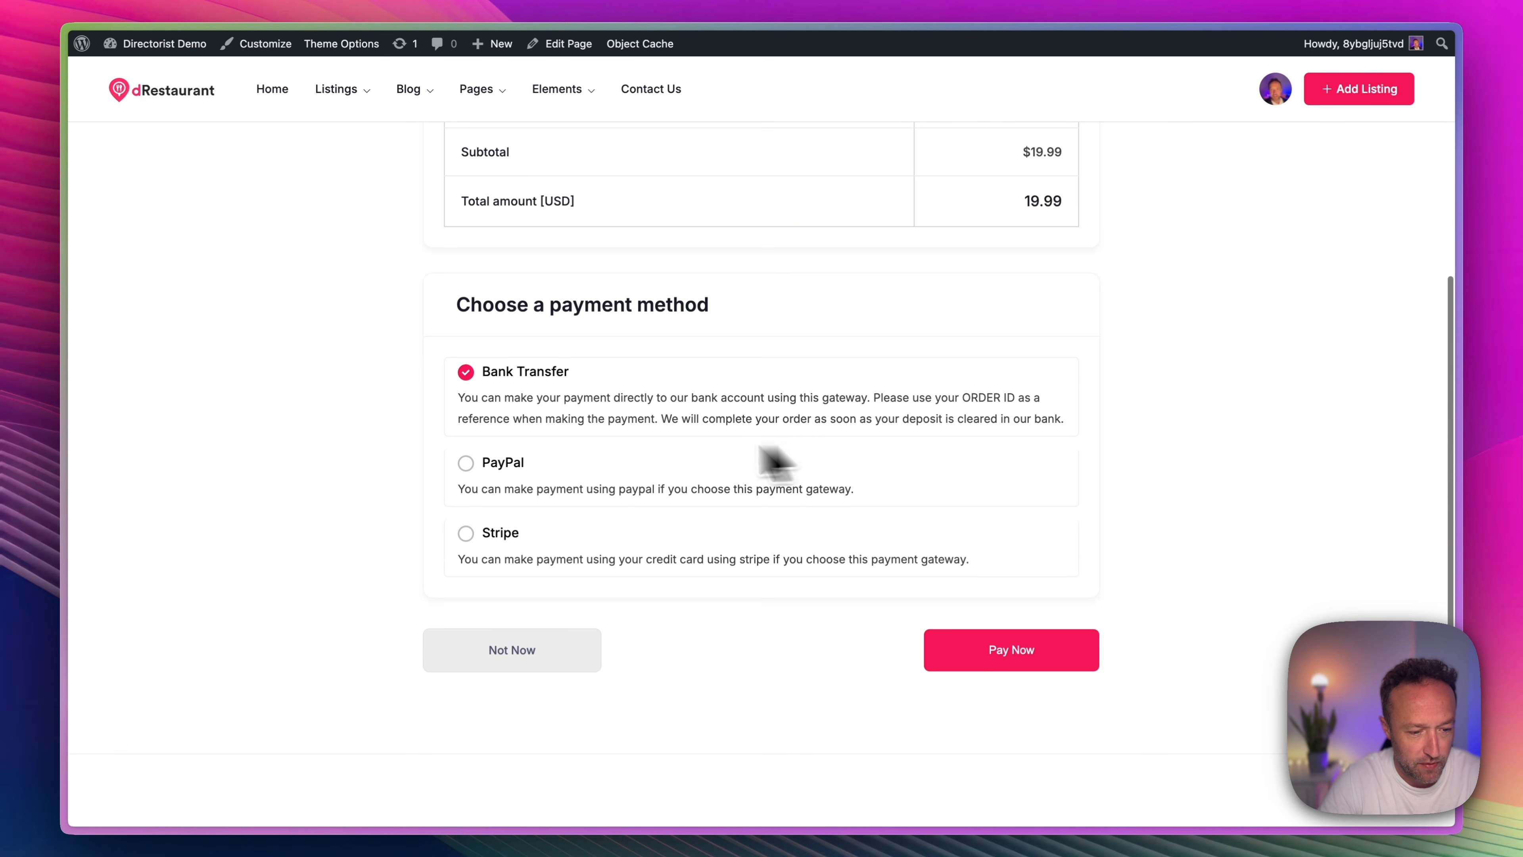
scroll(683, 378, up, 10)
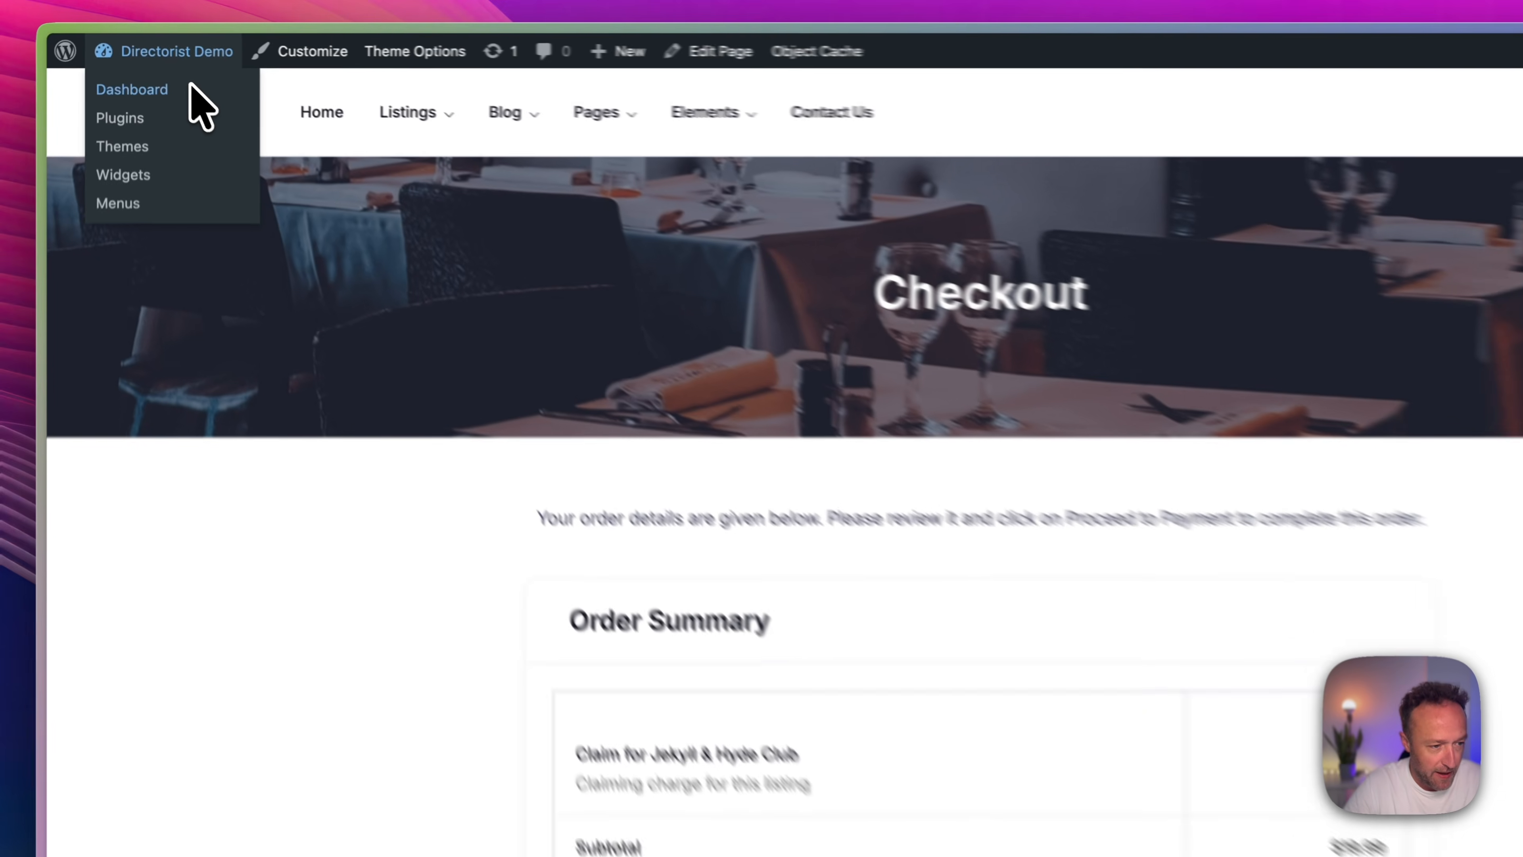
Set the status of the Jekyll & Hyde Club claim to Approved and update the claim.
click(180, 67)
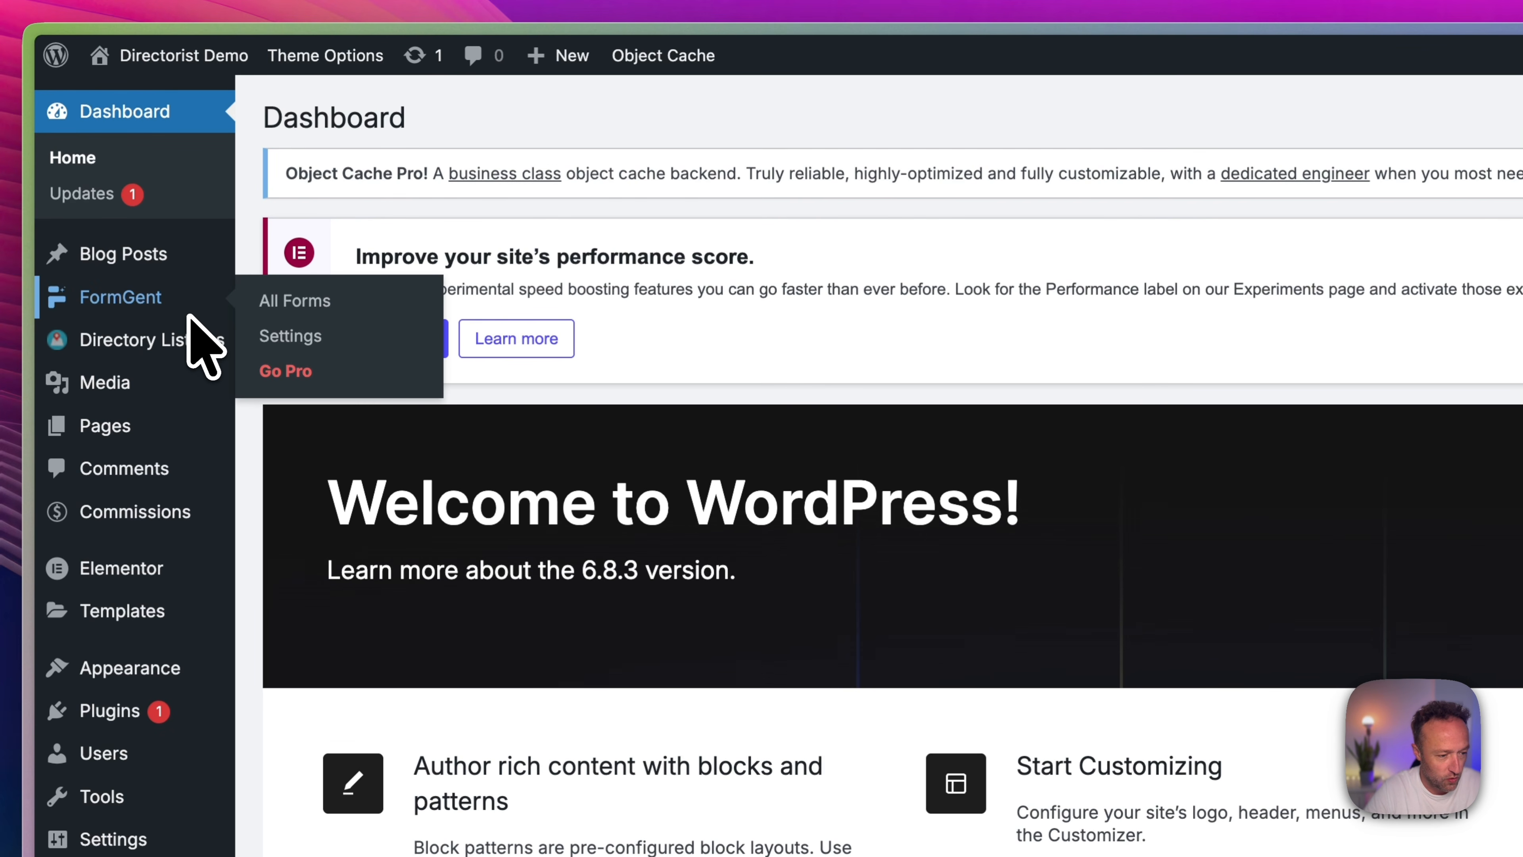
mouse_move(192, 342)
click(309, 553)
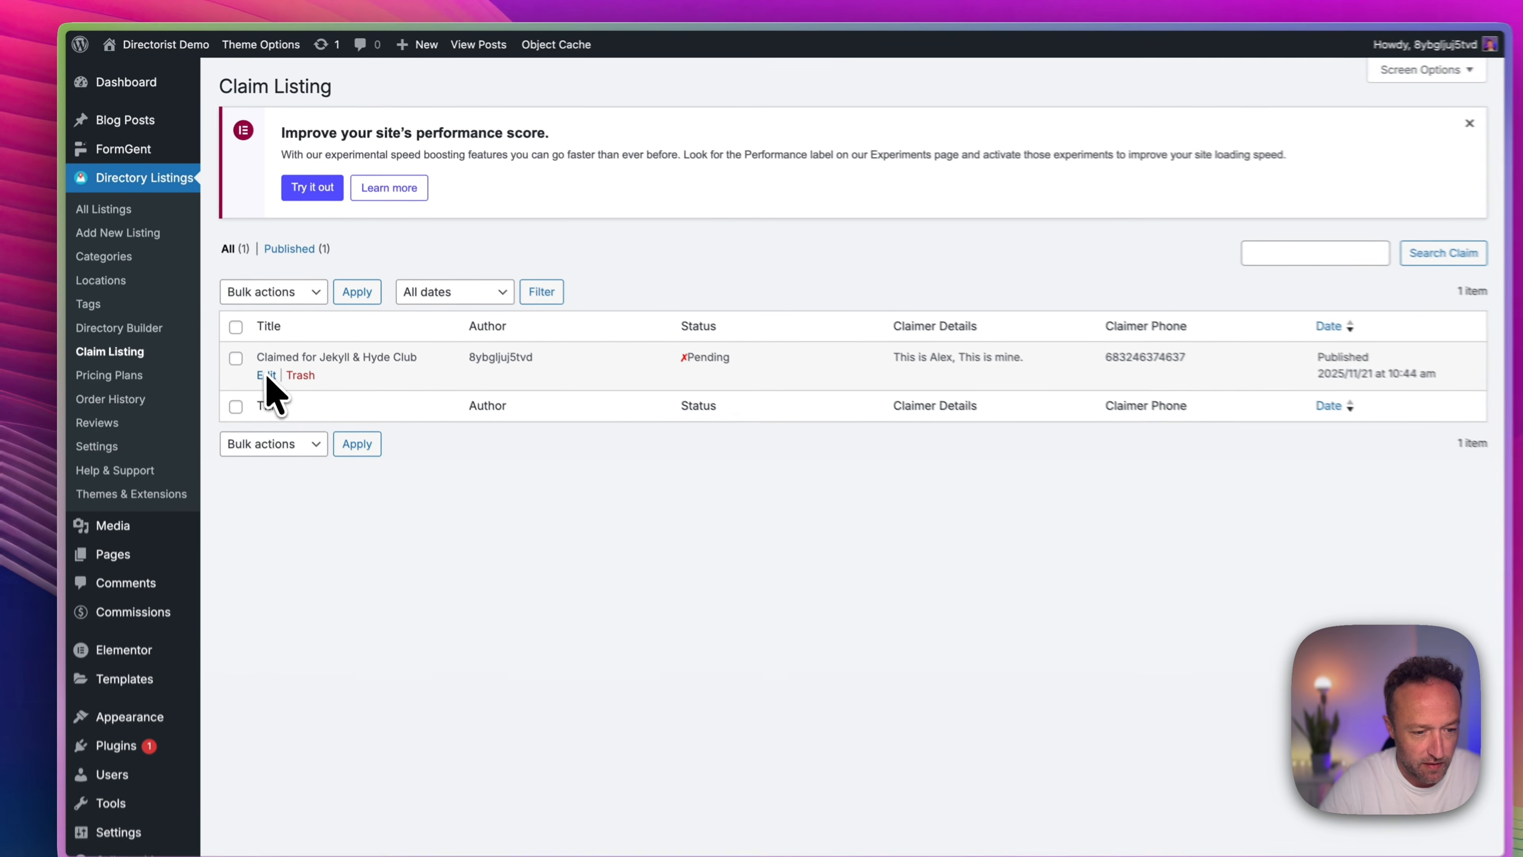
click(334, 548)
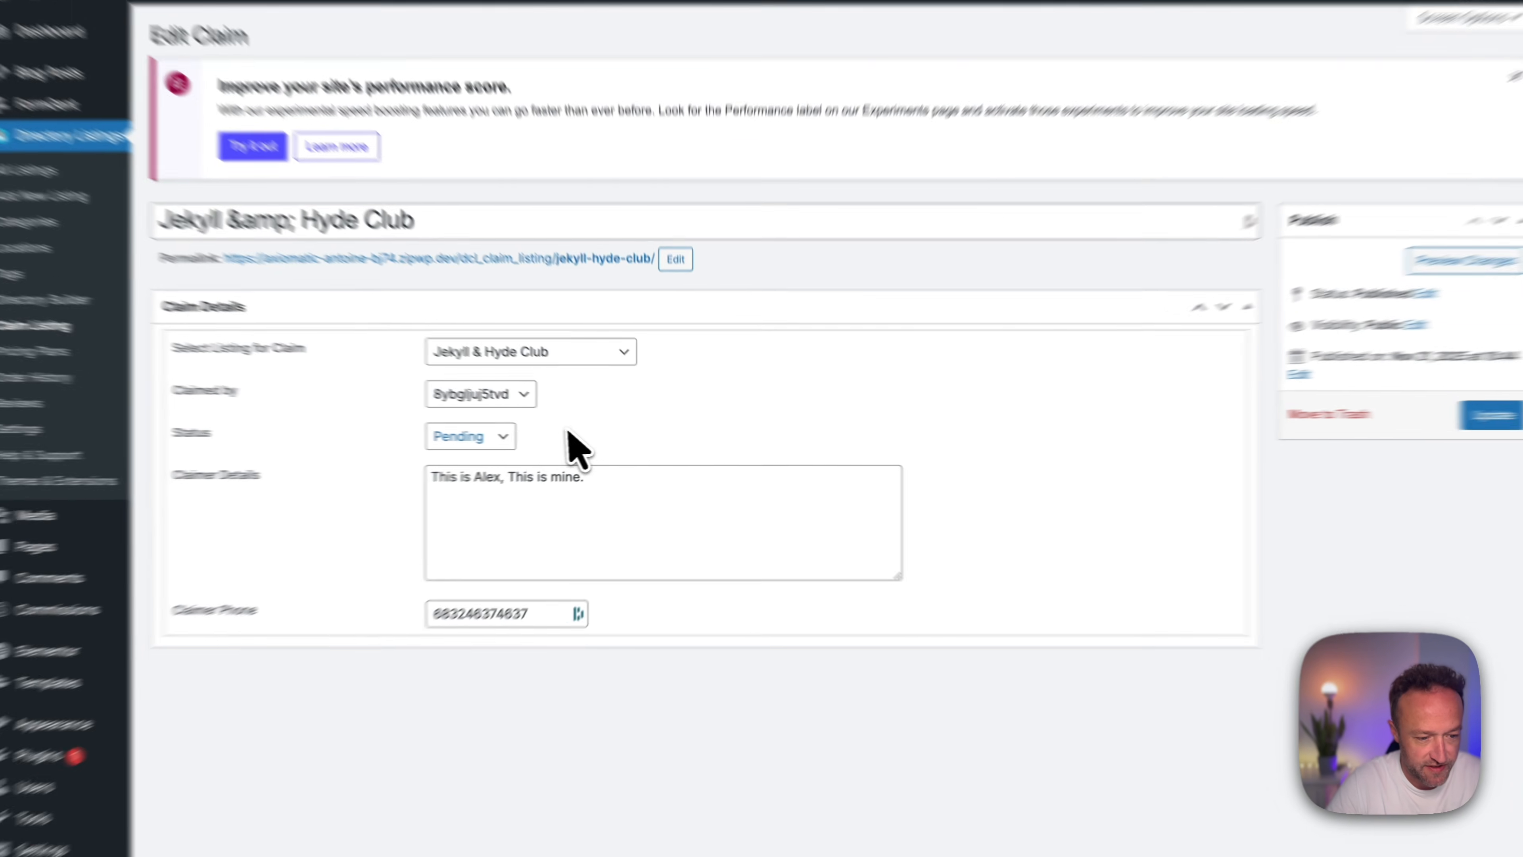
click(498, 437)
click(496, 459)
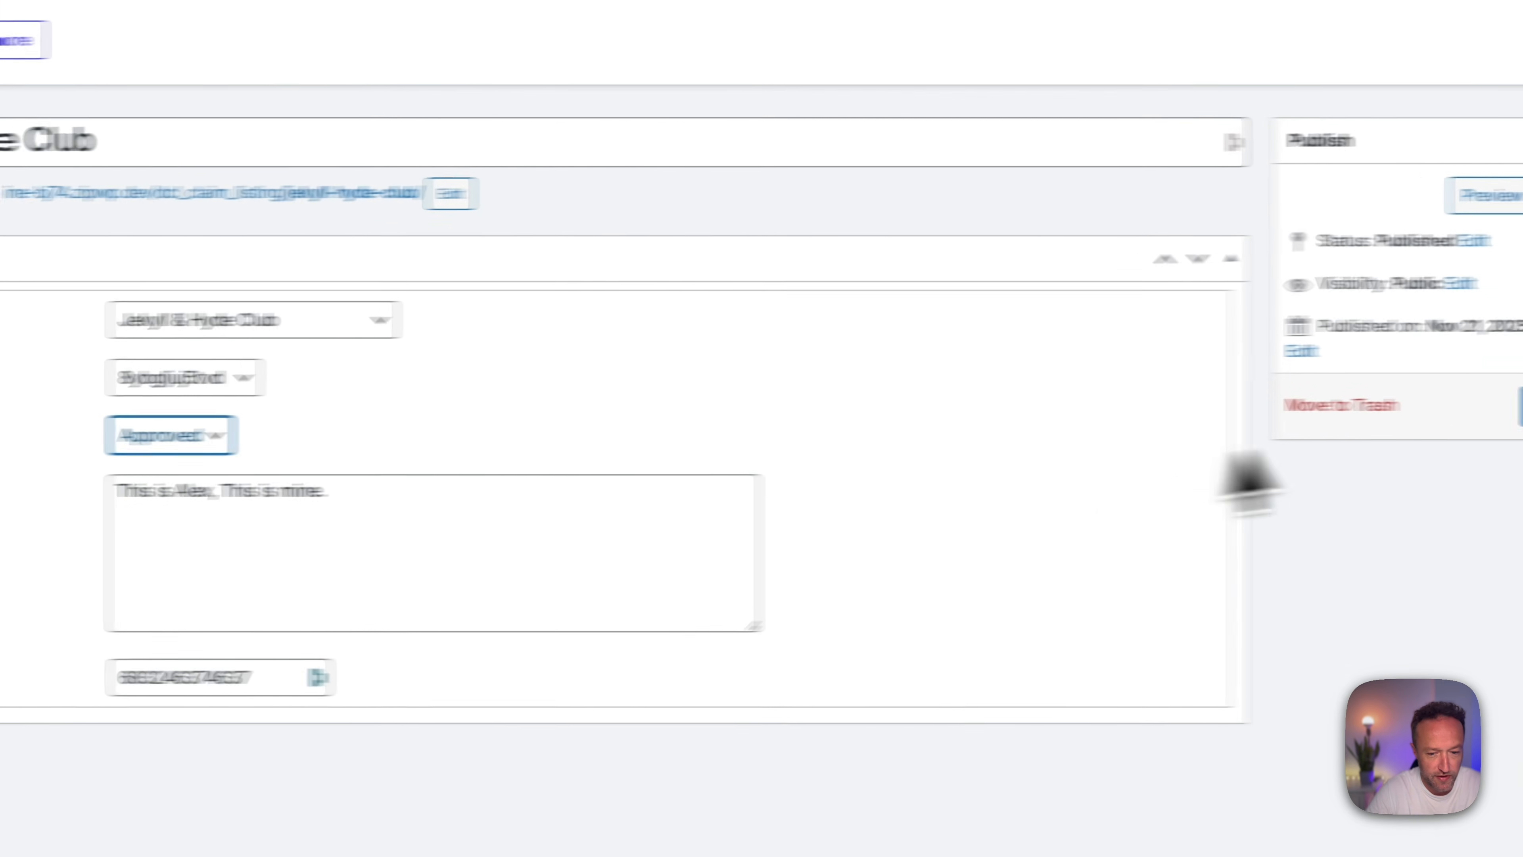
click(1406, 408)
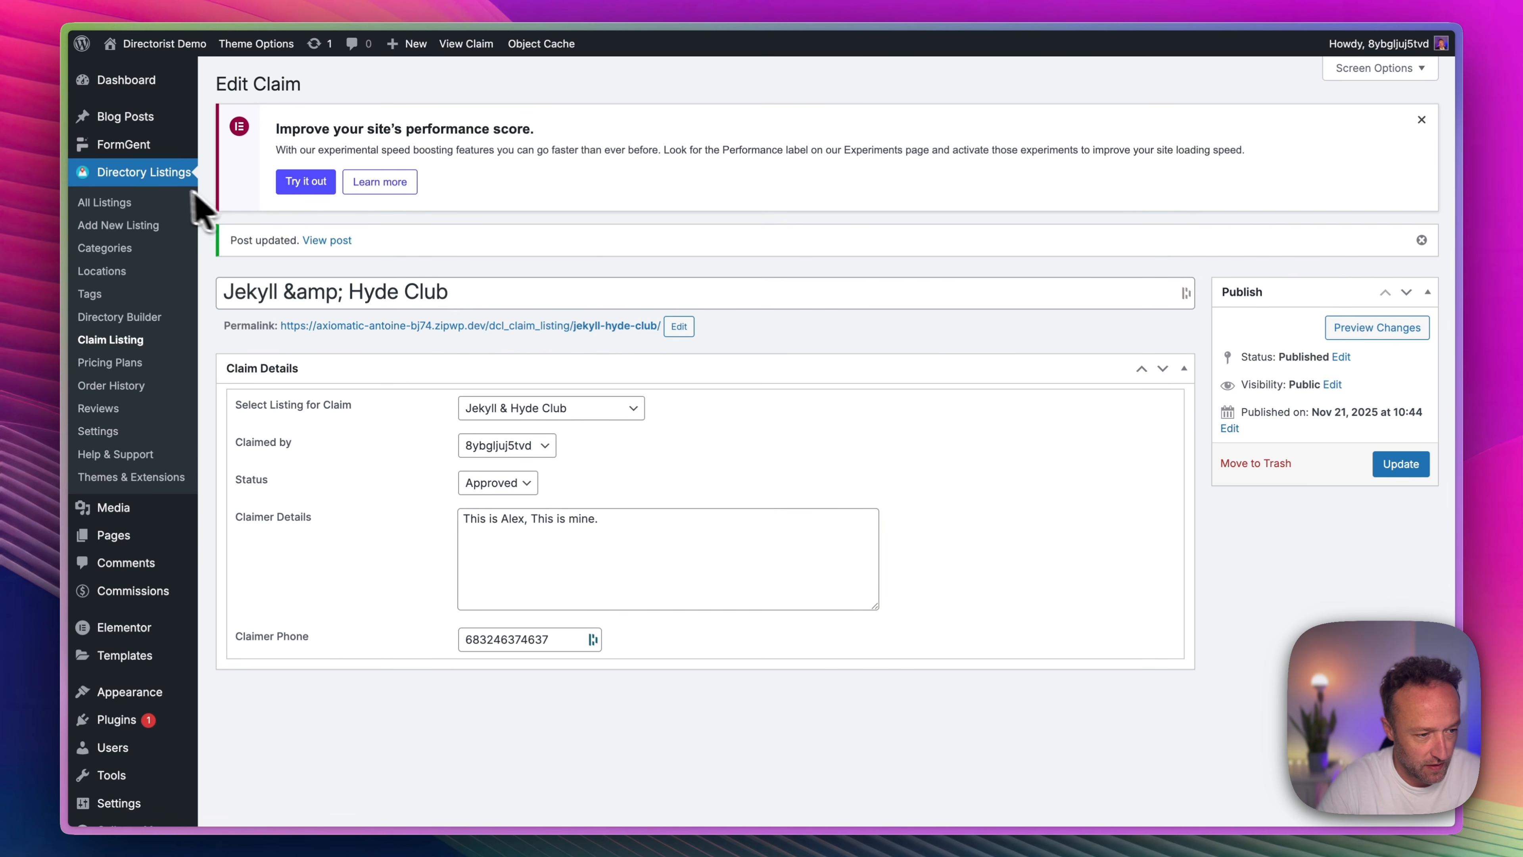
View the Jekyll & Hyde Club listing on the site from the listings overview and check its claim badge.
click(157, 201)
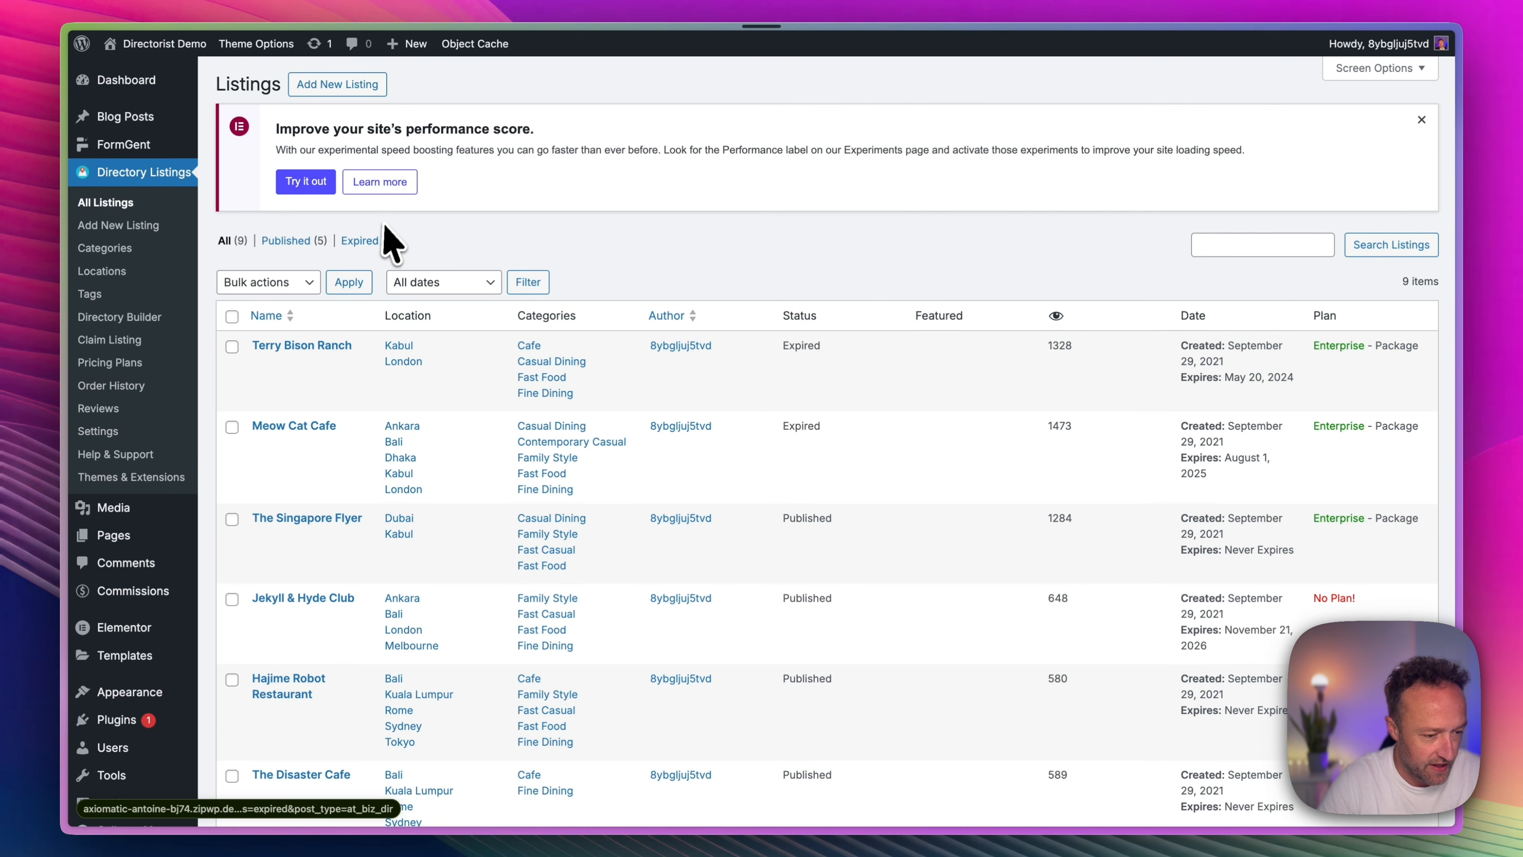
scroll(334, 414, down, 1)
click(264, 616)
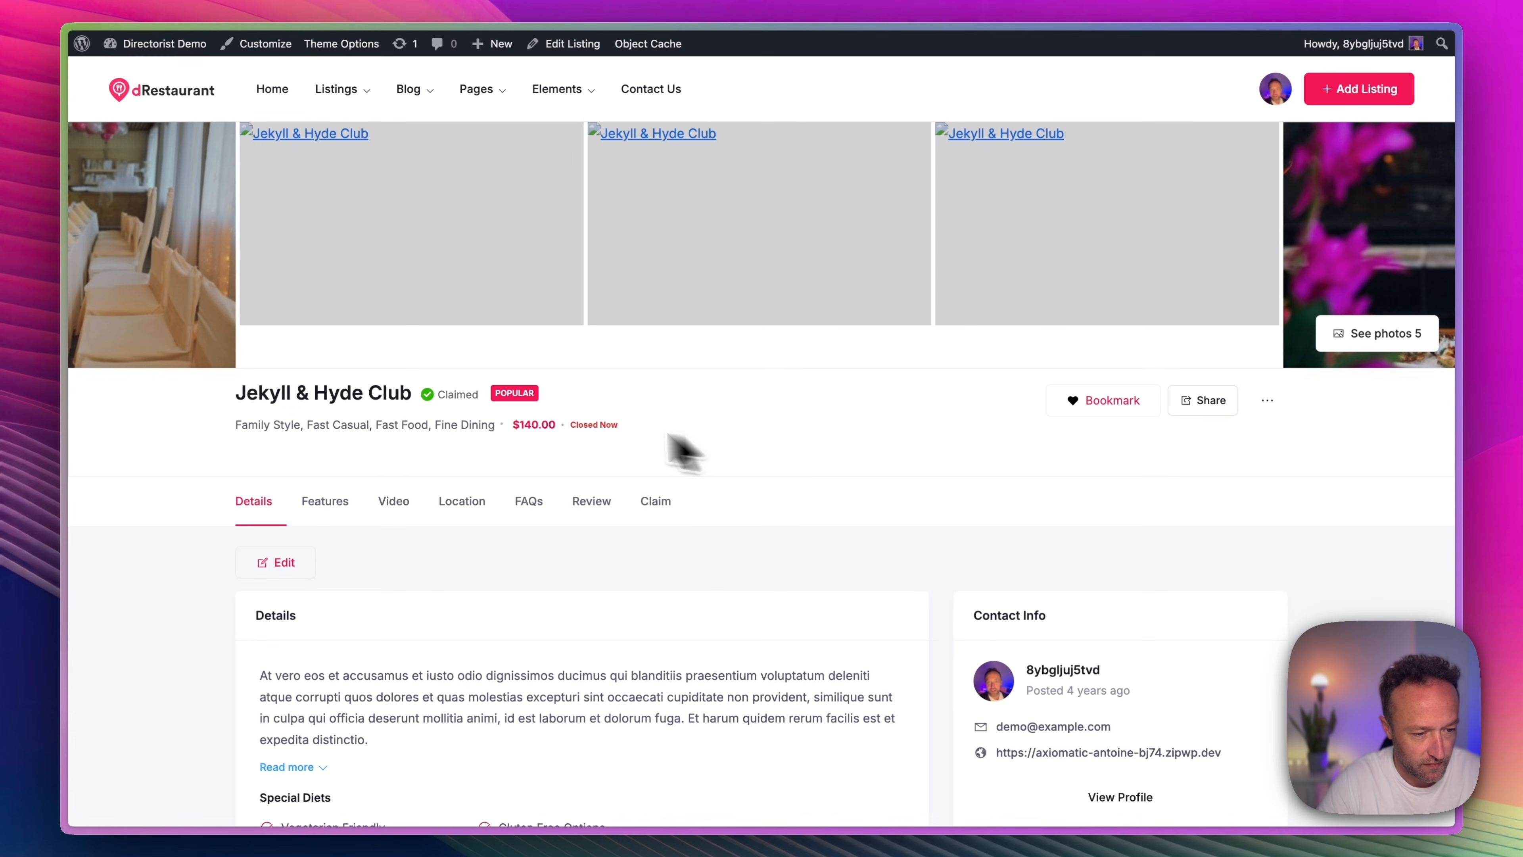
mouse_move(442, 408)
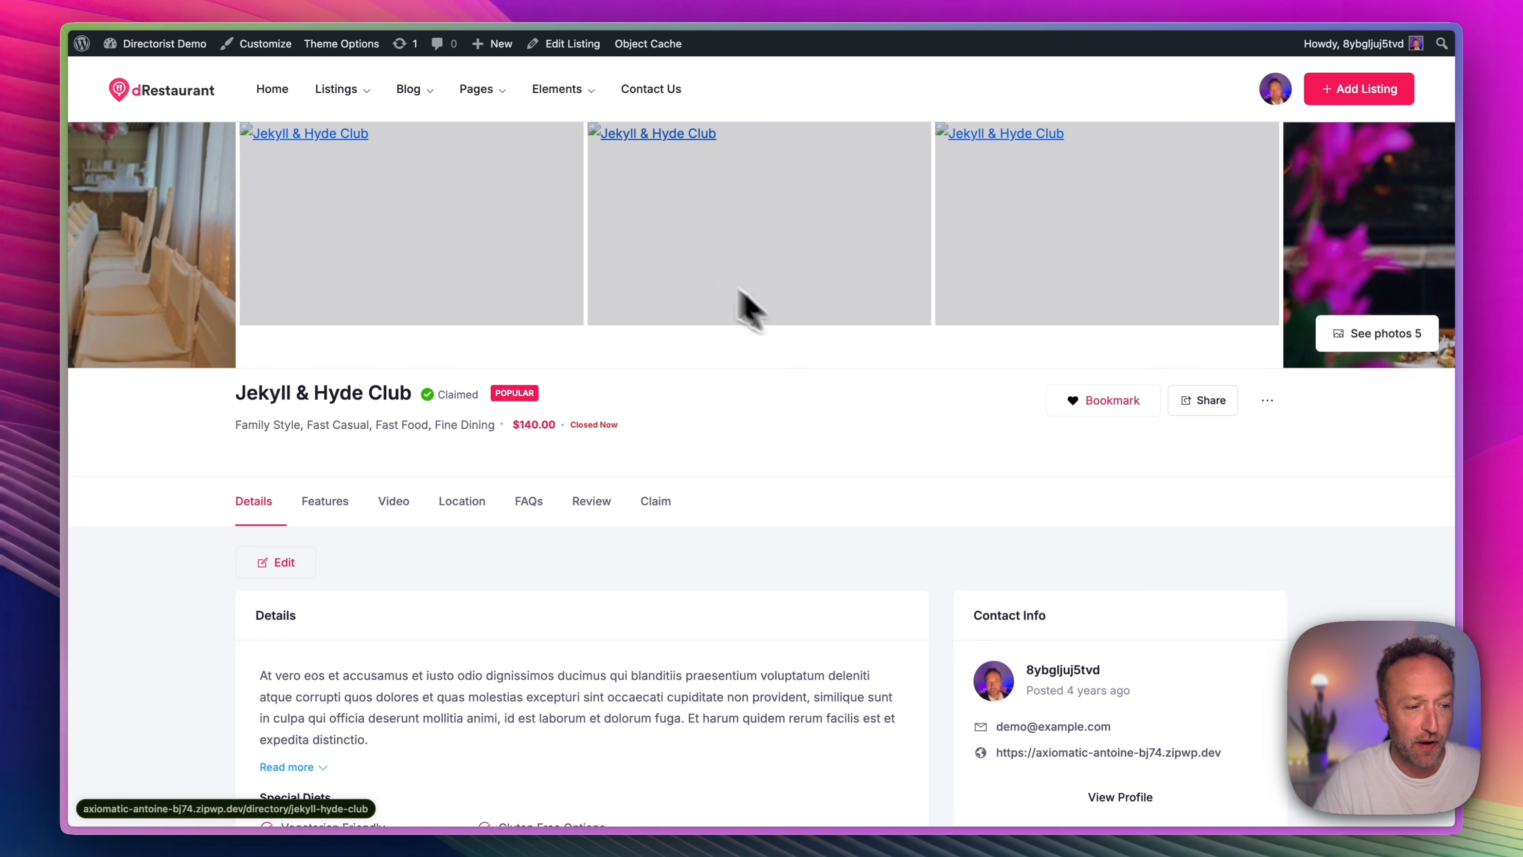
Open the Basic pricing plan for editing from the directory's pricing plans.
mouse_move(174, 65)
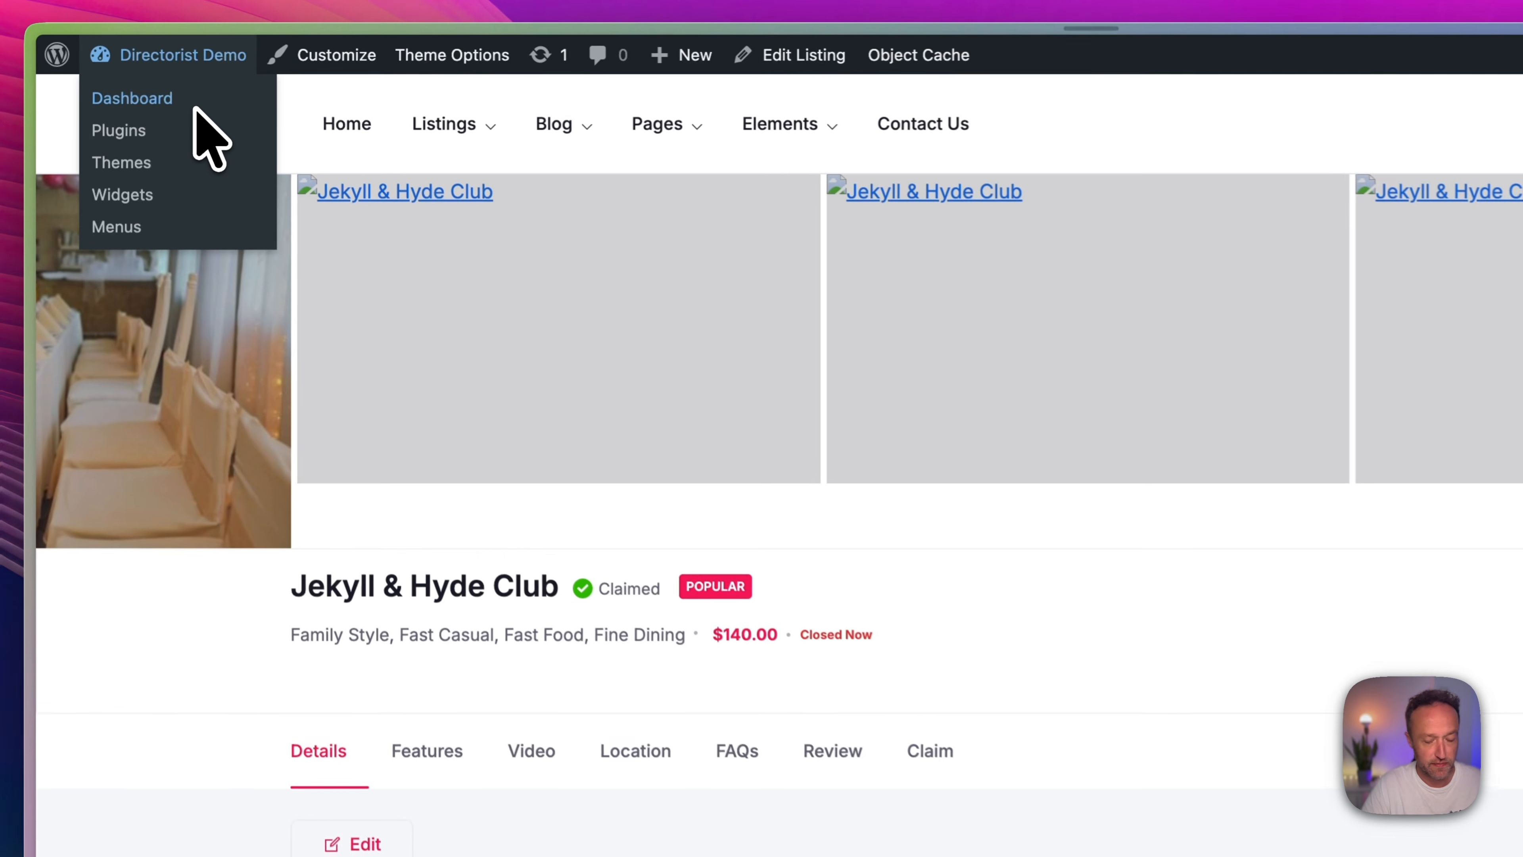
click(195, 108)
mouse_move(157, 326)
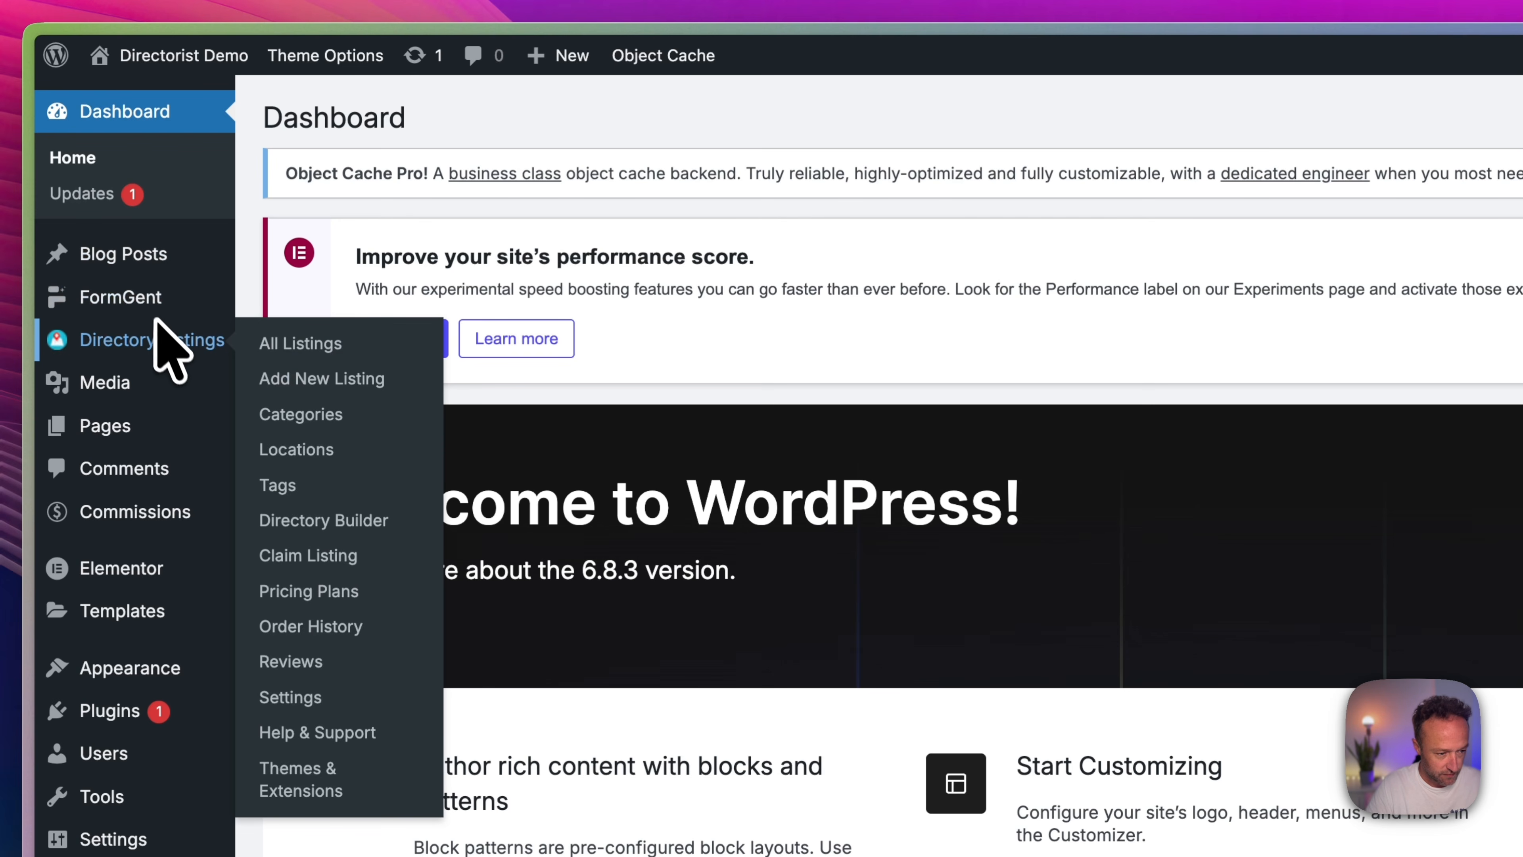
click(336, 589)
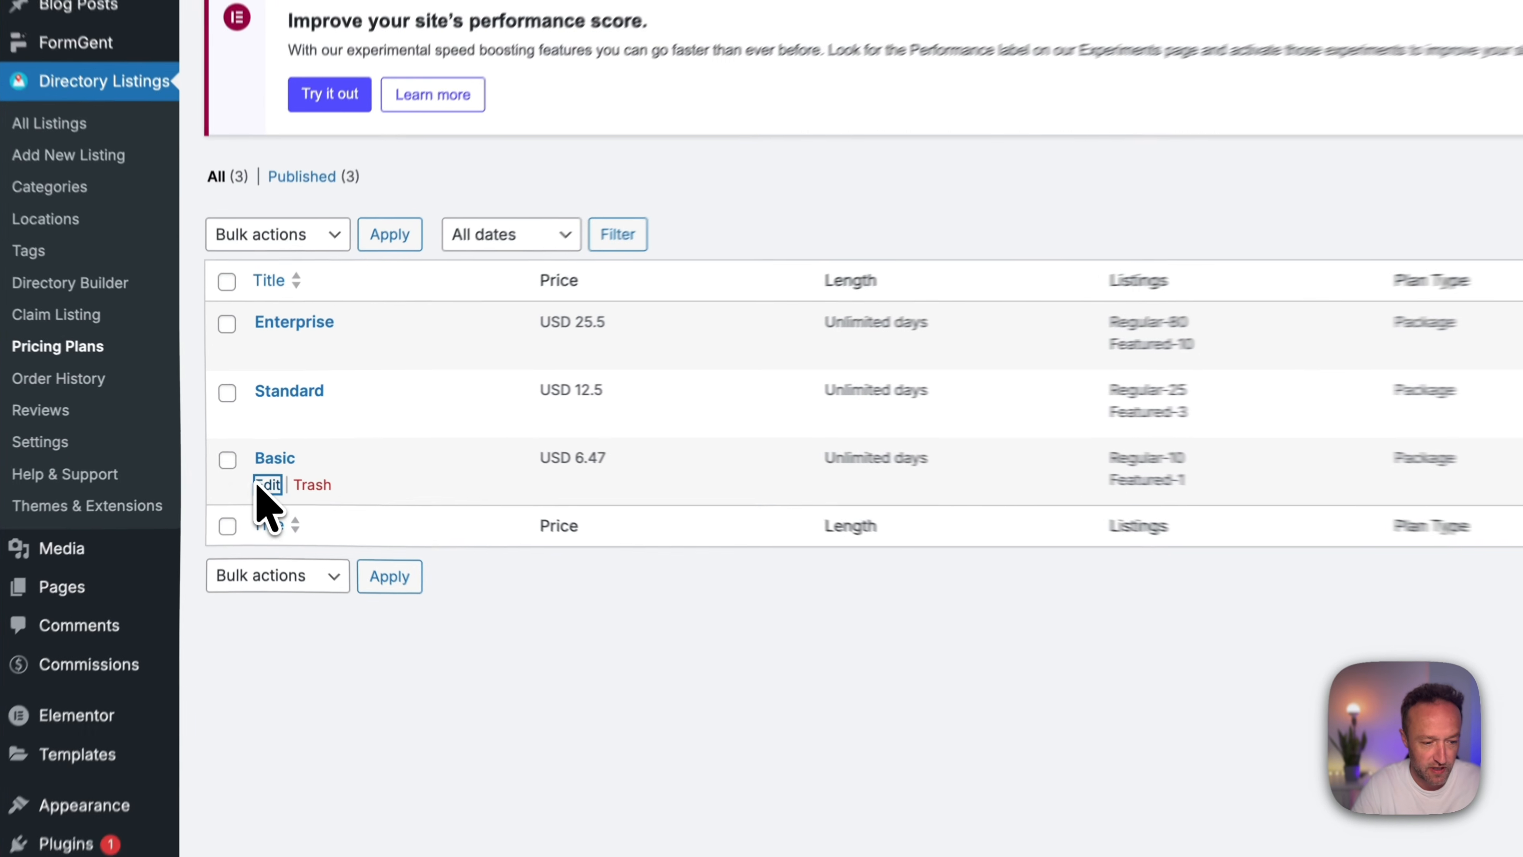
click(261, 461)
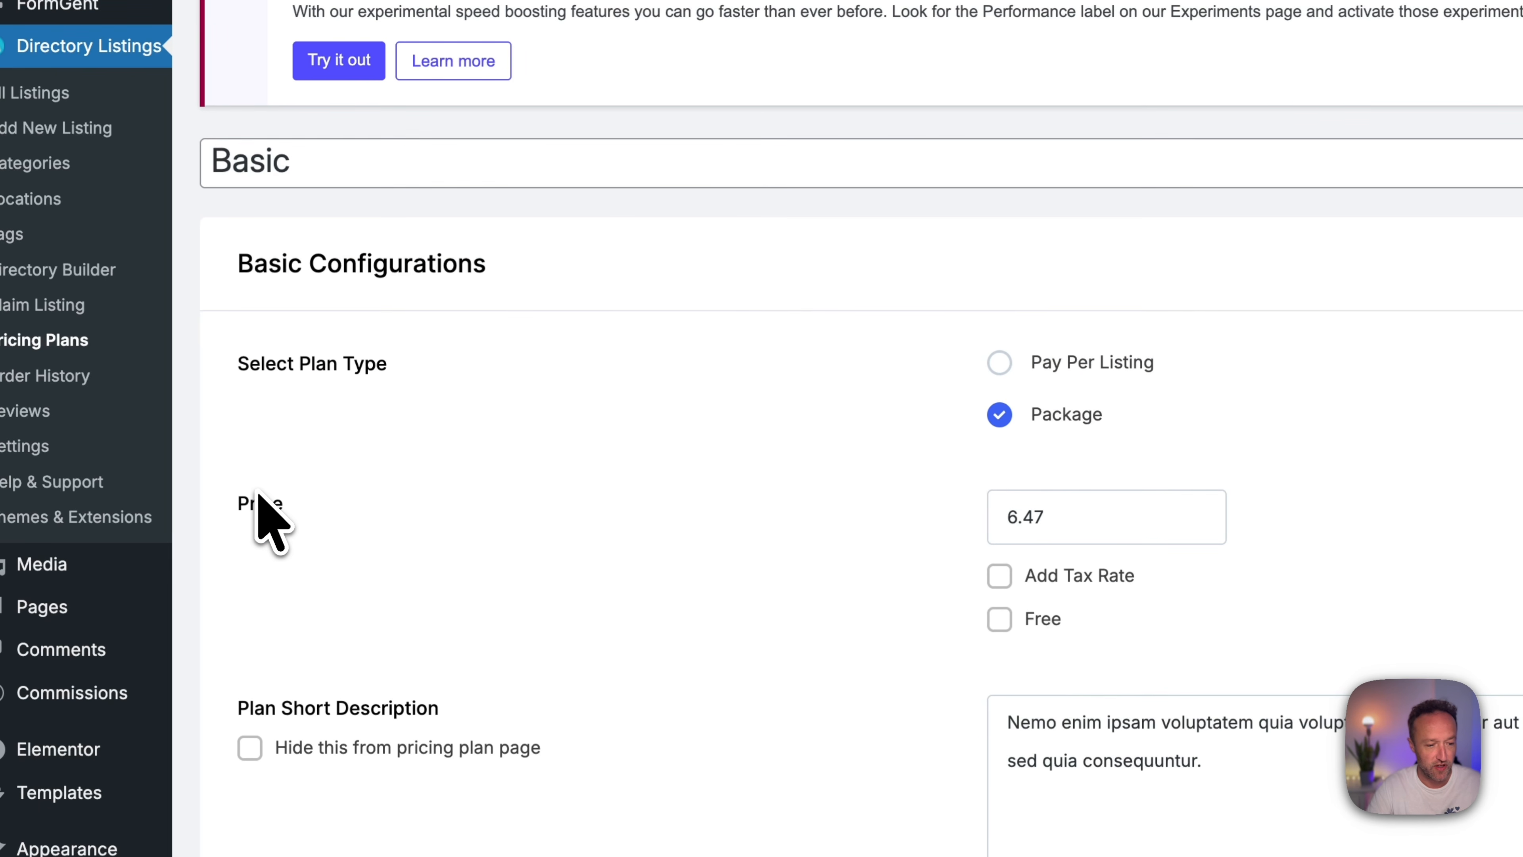
Try the Pay Per Listing plan type for the Basic plan and switch back to Package.
click(1009, 369)
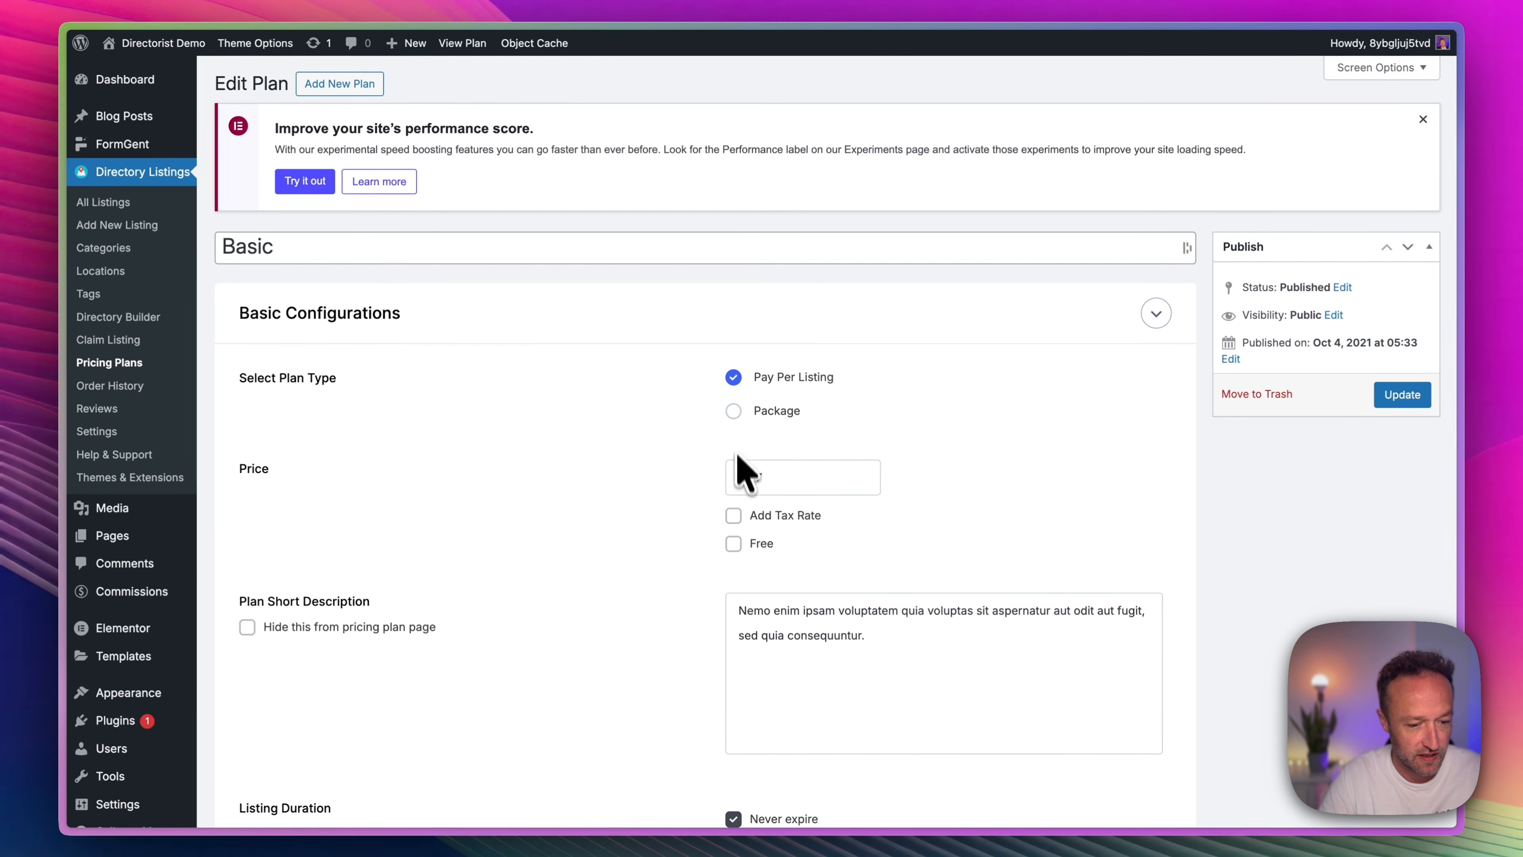
scroll(756, 510, down, 2)
click(736, 427)
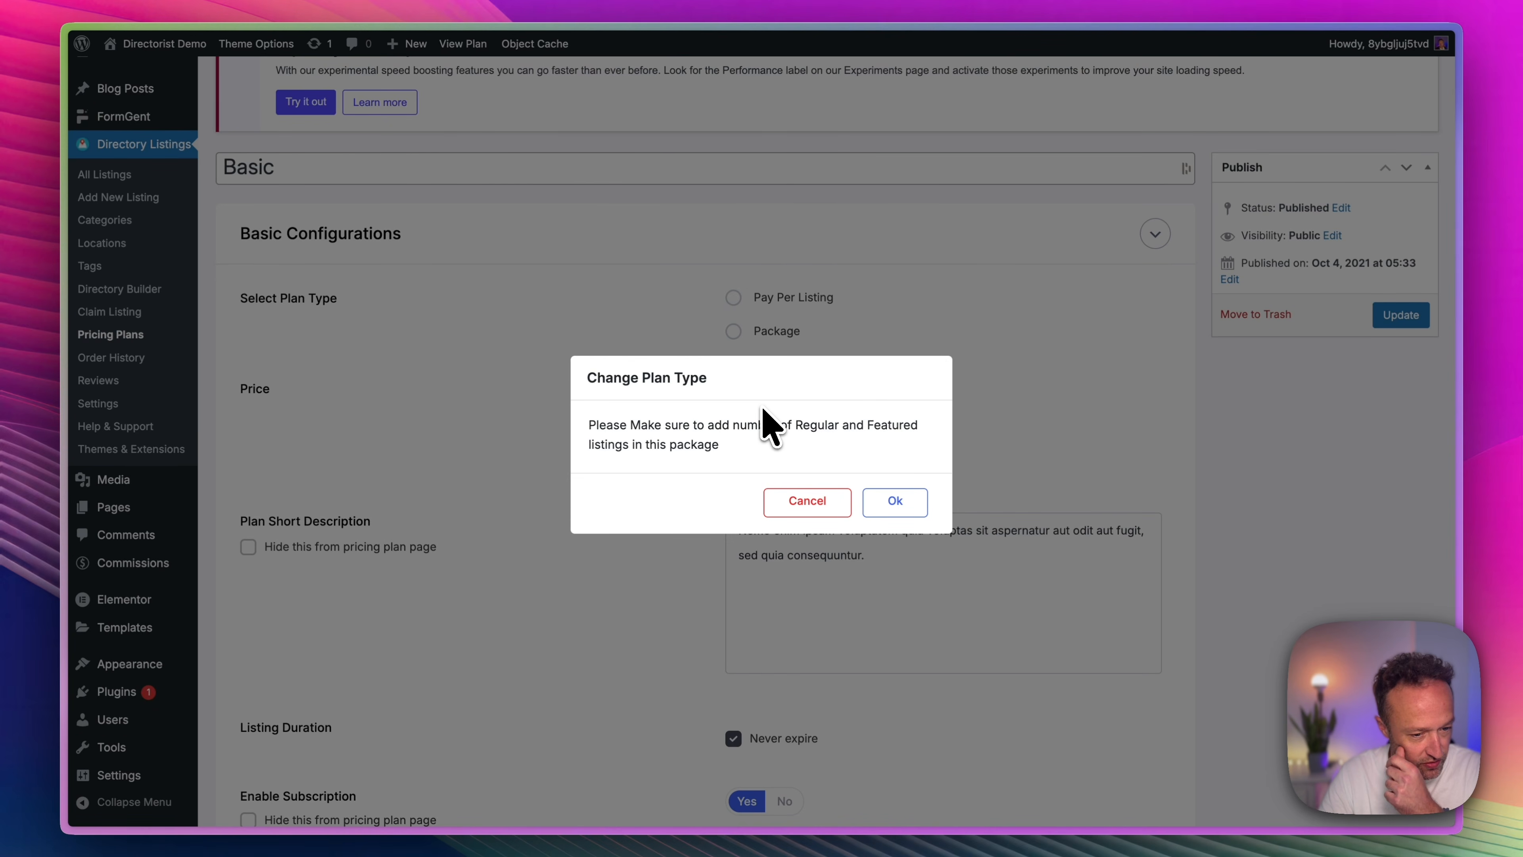
click(896, 501)
Turn off Never expire for the Basic plan so its listing duration is 1 year.
scroll(954, 420, down, 2)
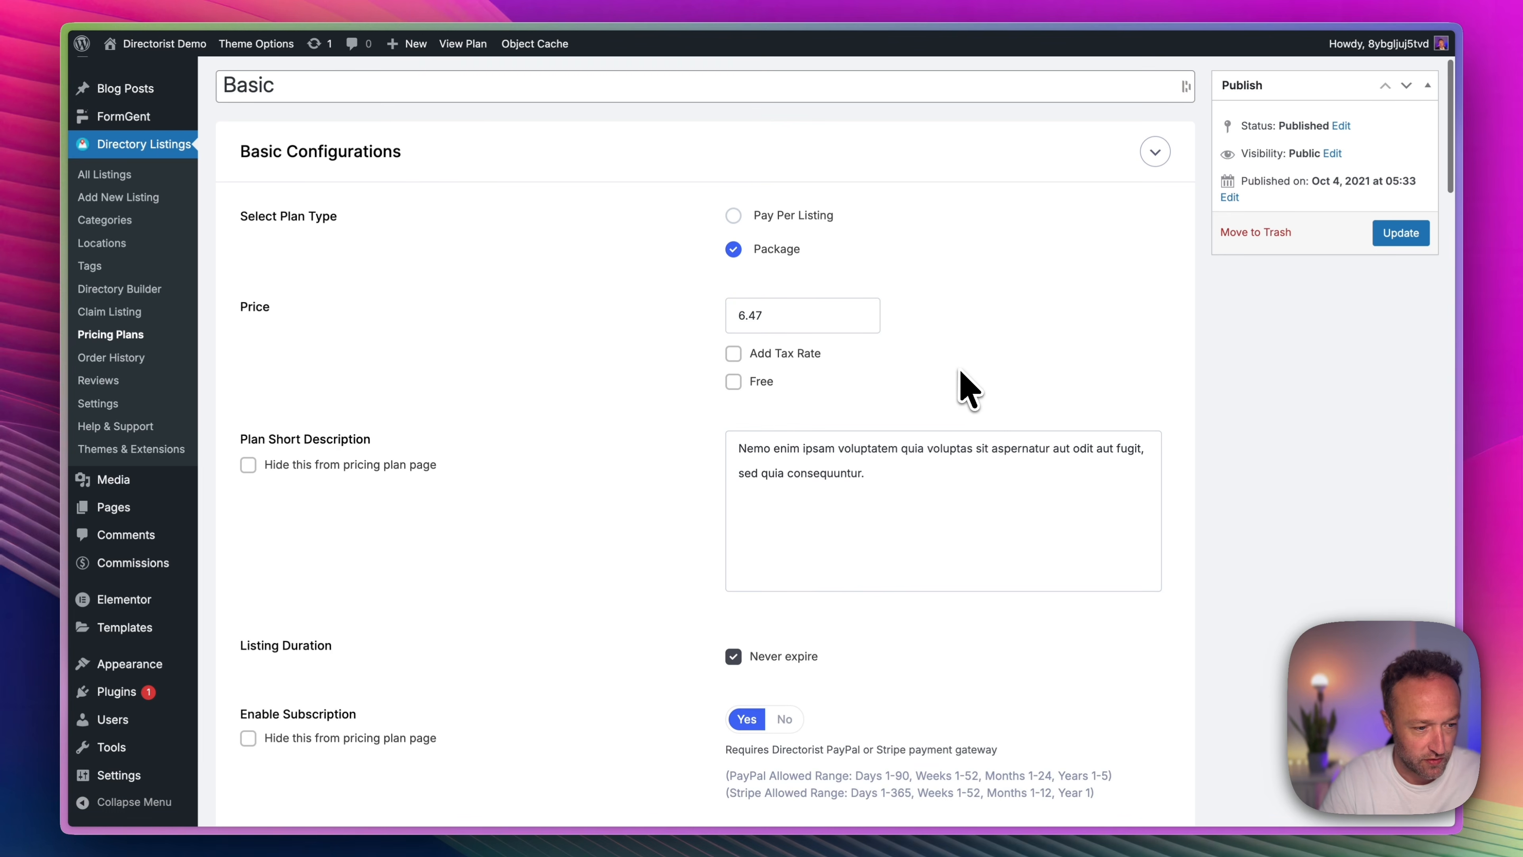
scroll(819, 305, down, 2)
scroll(800, 358, down, 2)
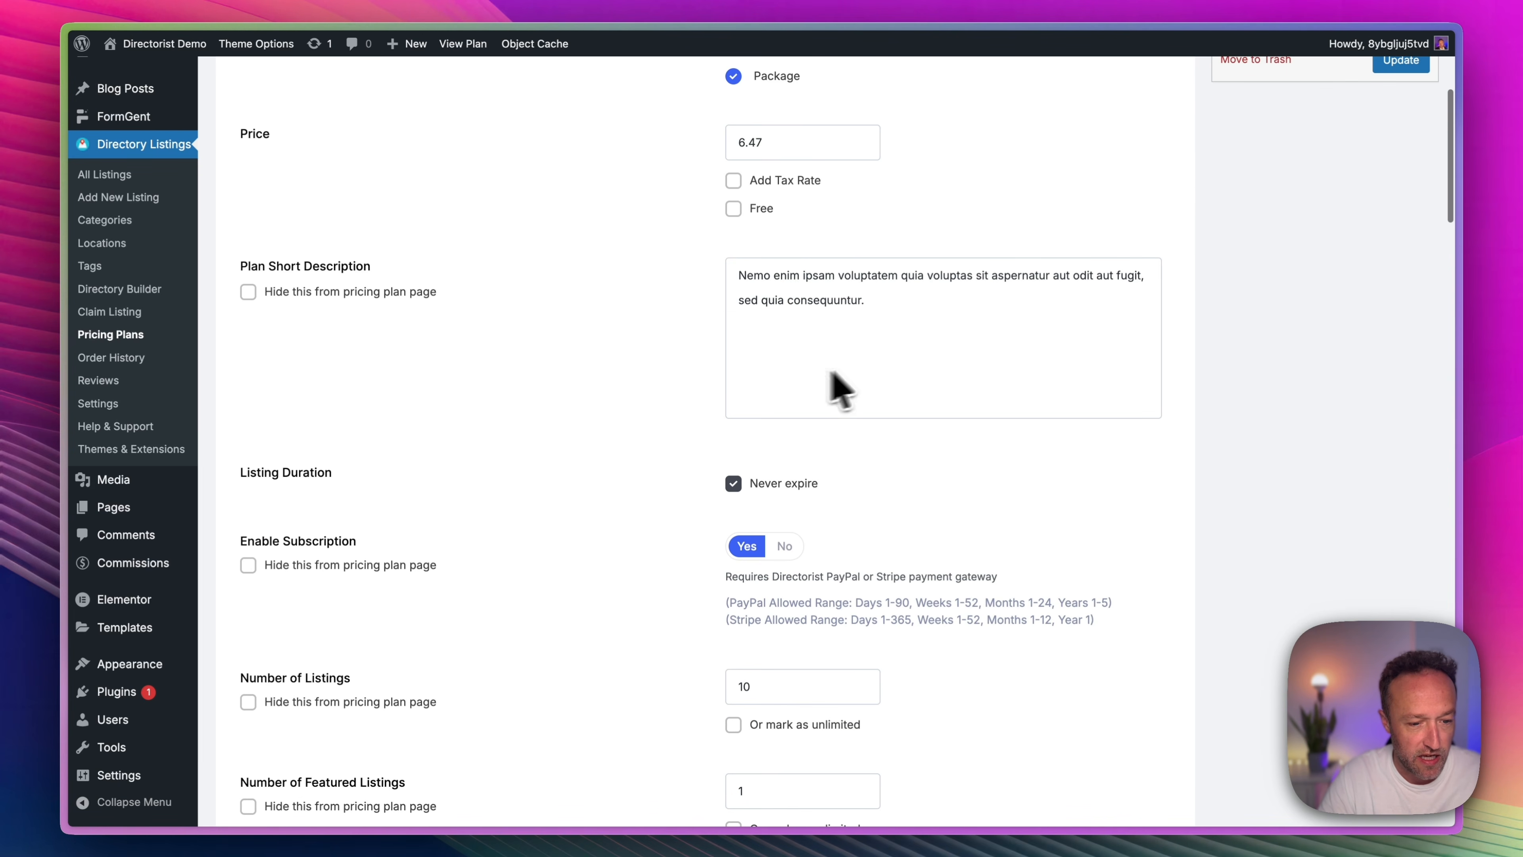
scroll(852, 306, down, 2)
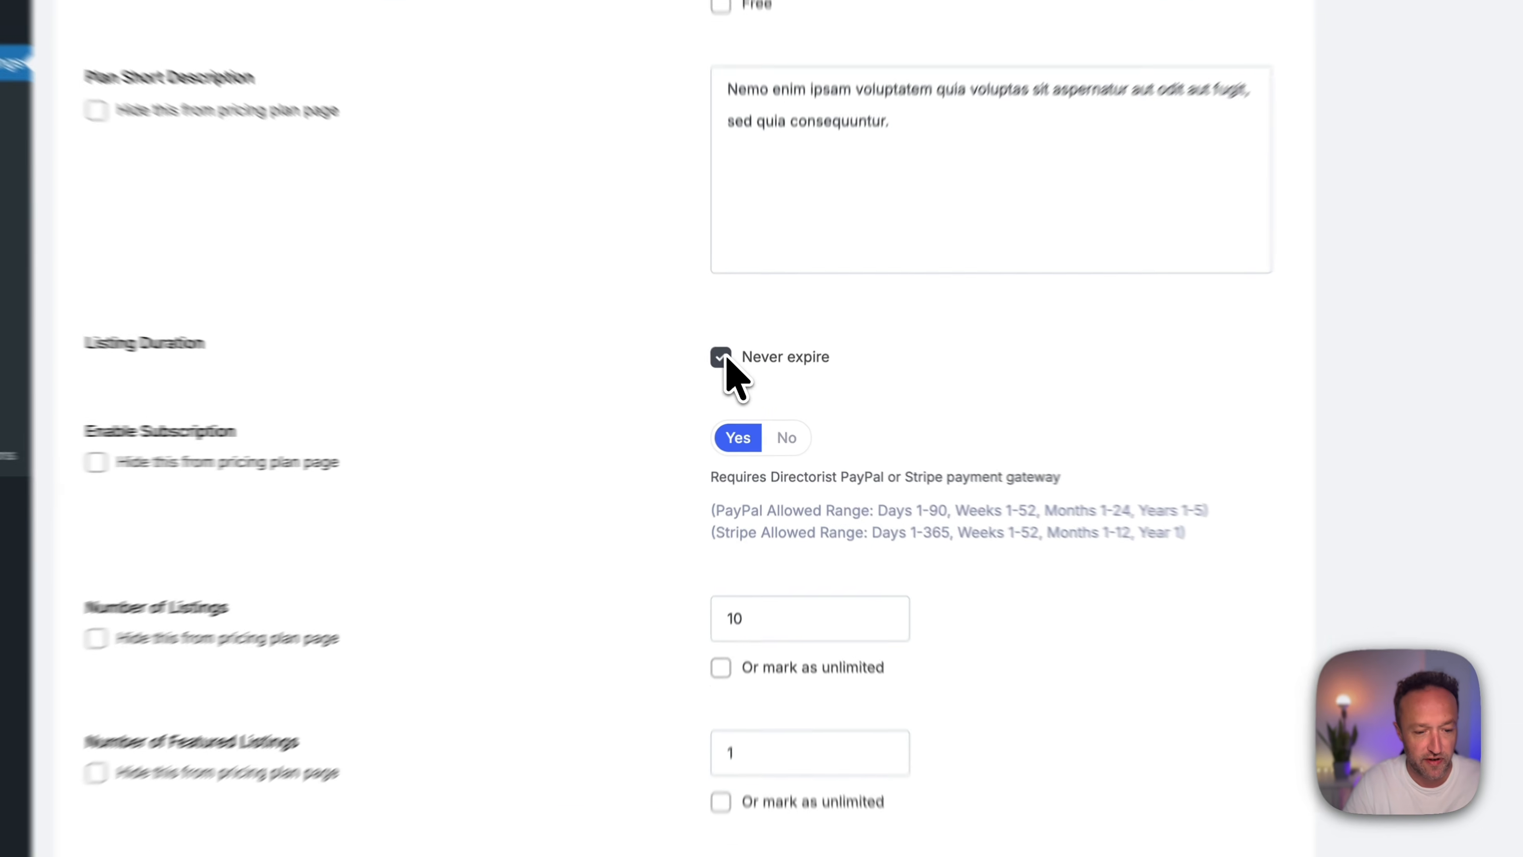
click(722, 358)
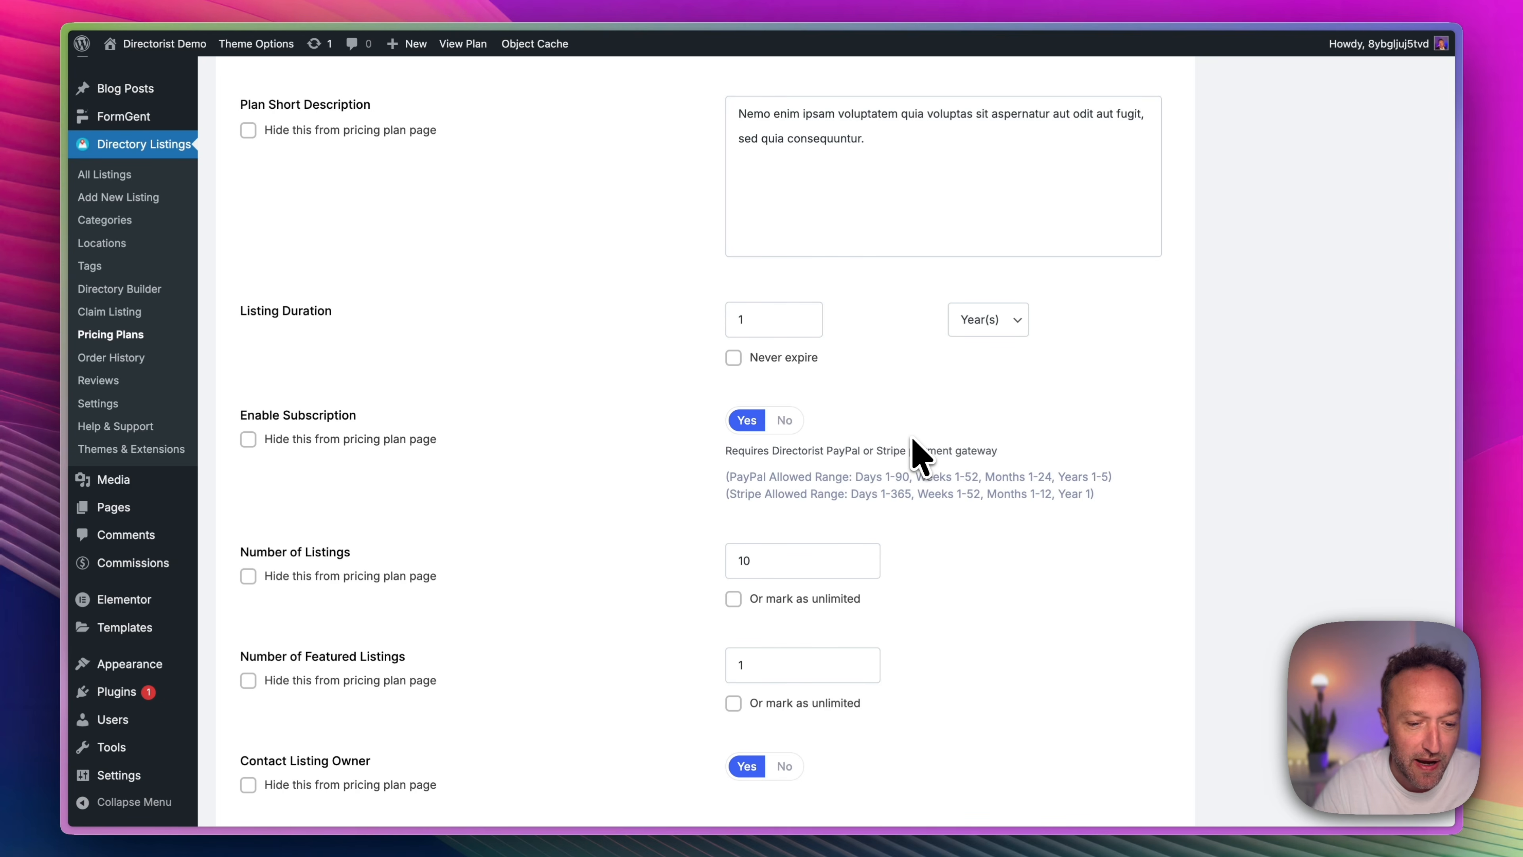
Examine the Basic plan's subscription, listing limits, feature toggles, sorting and field configurations.
scroll(934, 399, down, 3)
scroll(938, 413, down, 1)
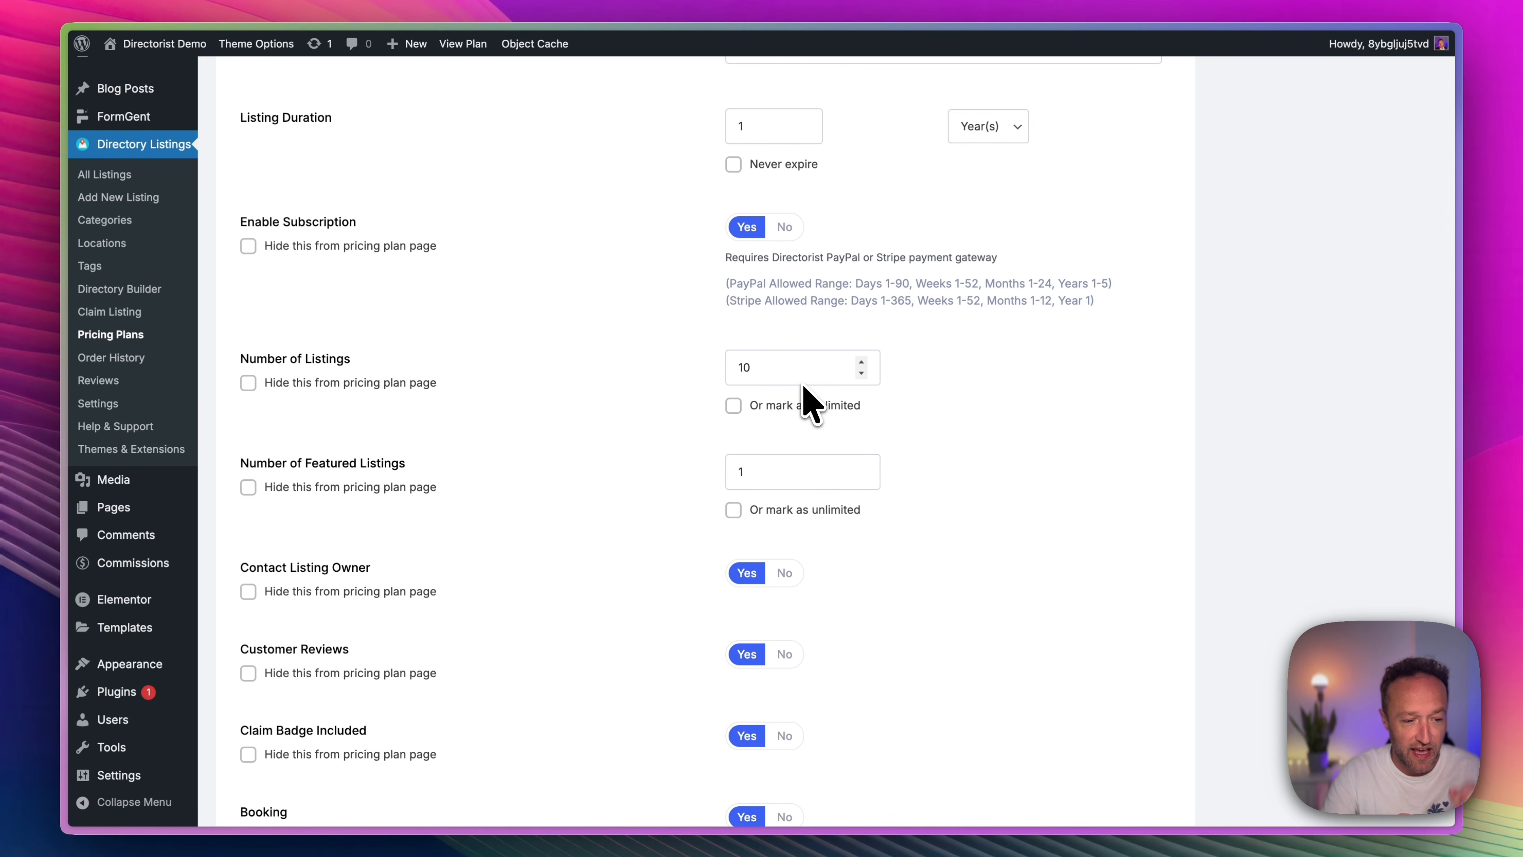
scroll(788, 475, down, 4)
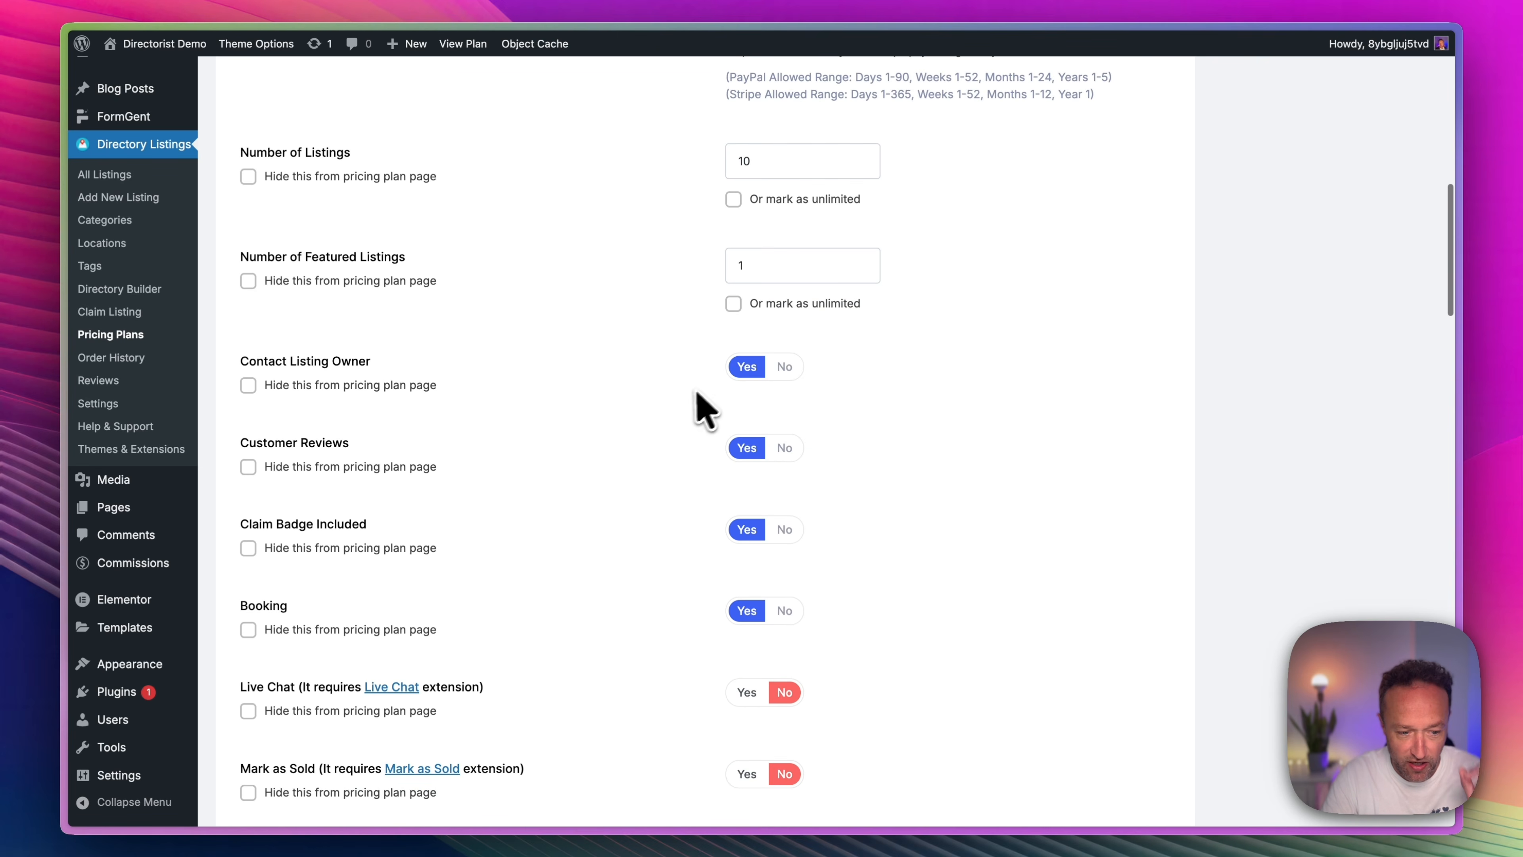
scroll(699, 408, down, 3)
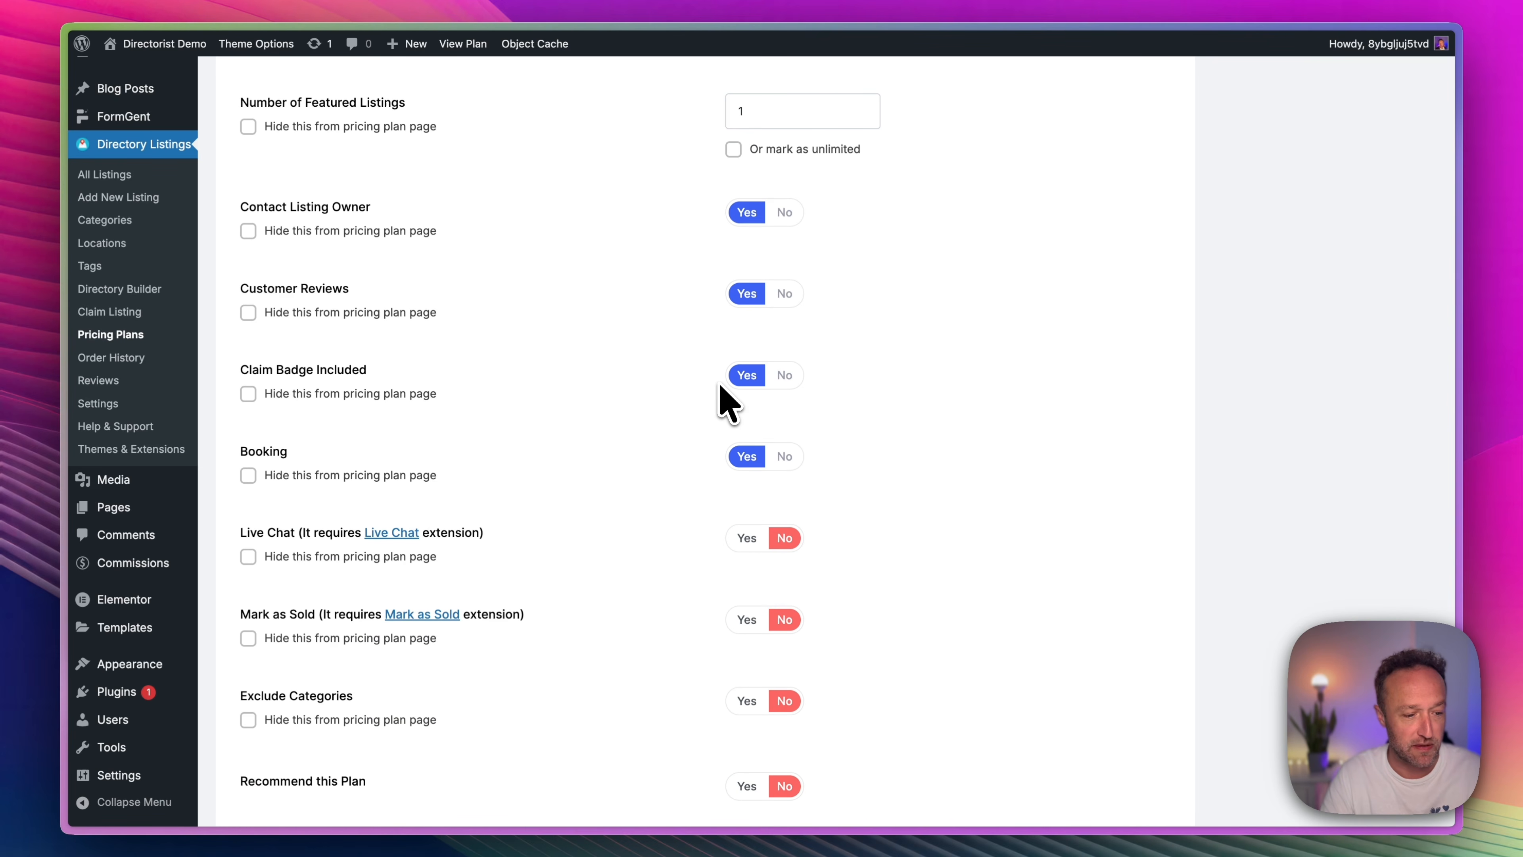
scroll(872, 324, down, 15)
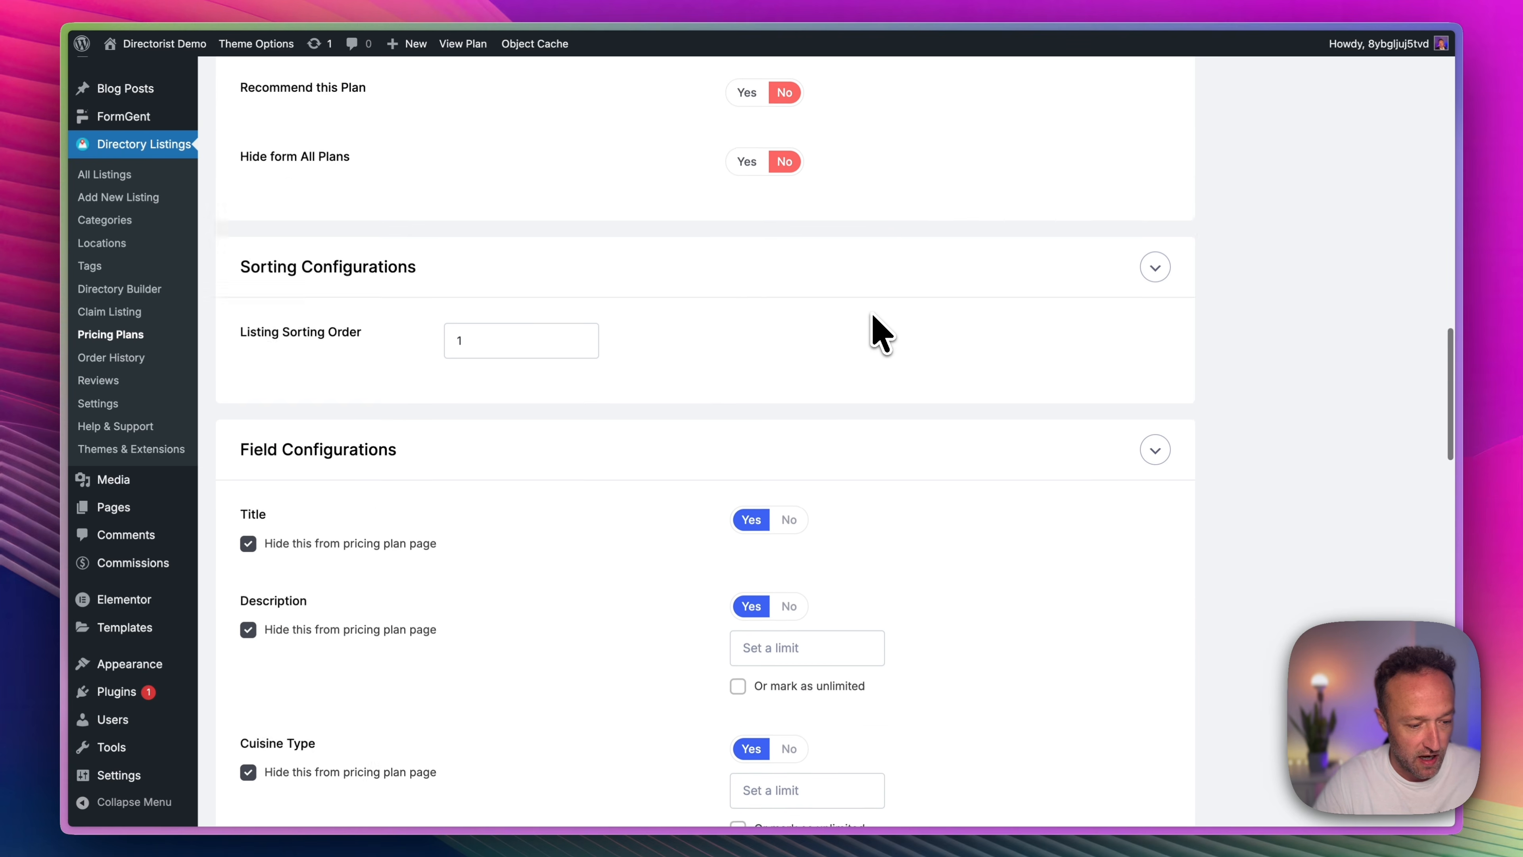
scroll(873, 317, down, 14)
scroll(873, 317, up, 20)
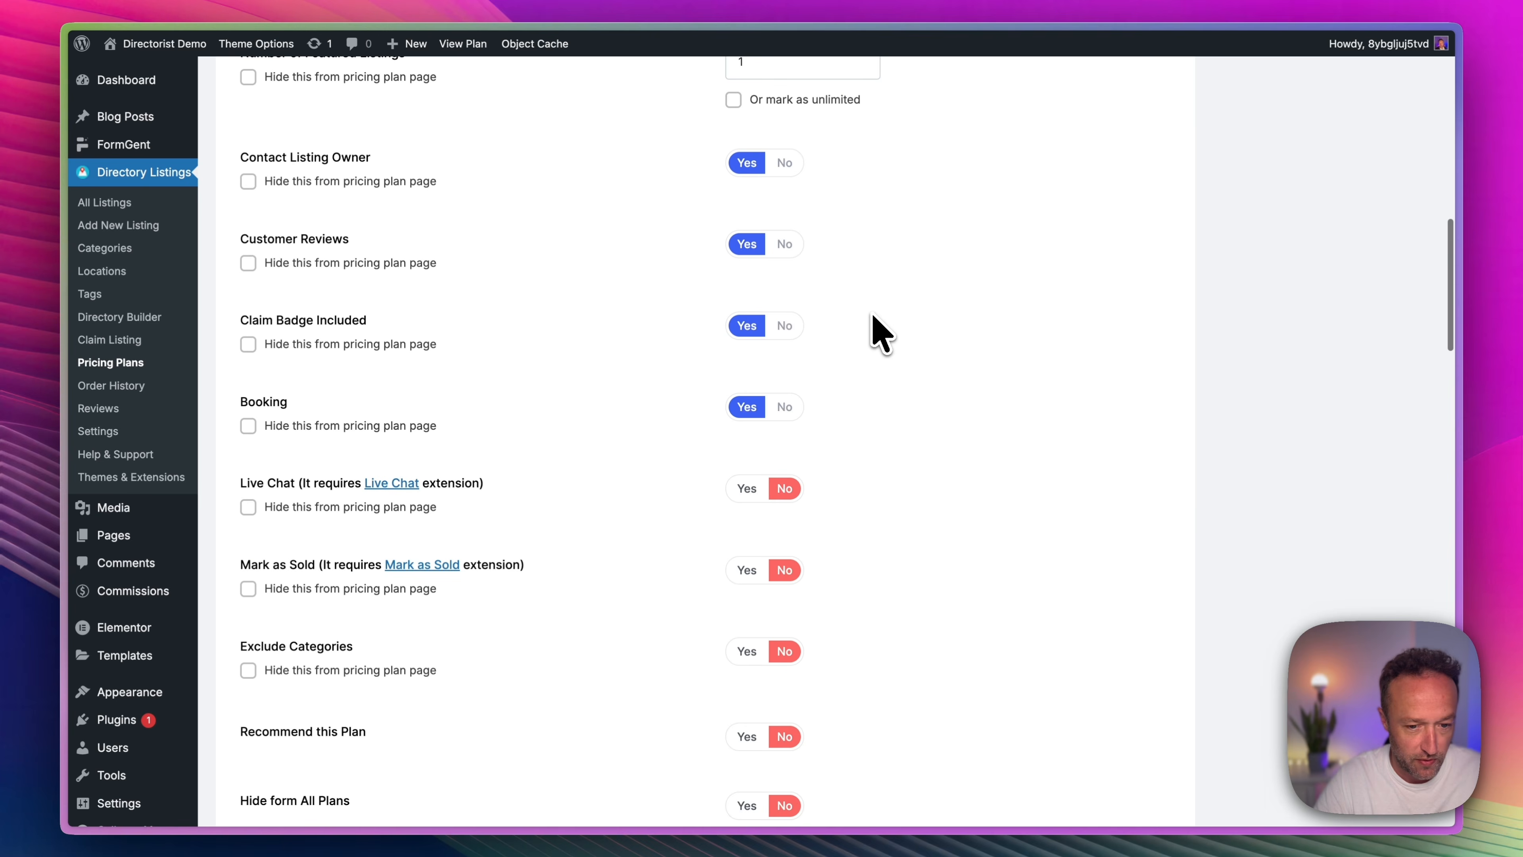
scroll(966, 340, up, 8)
click(1316, 405)
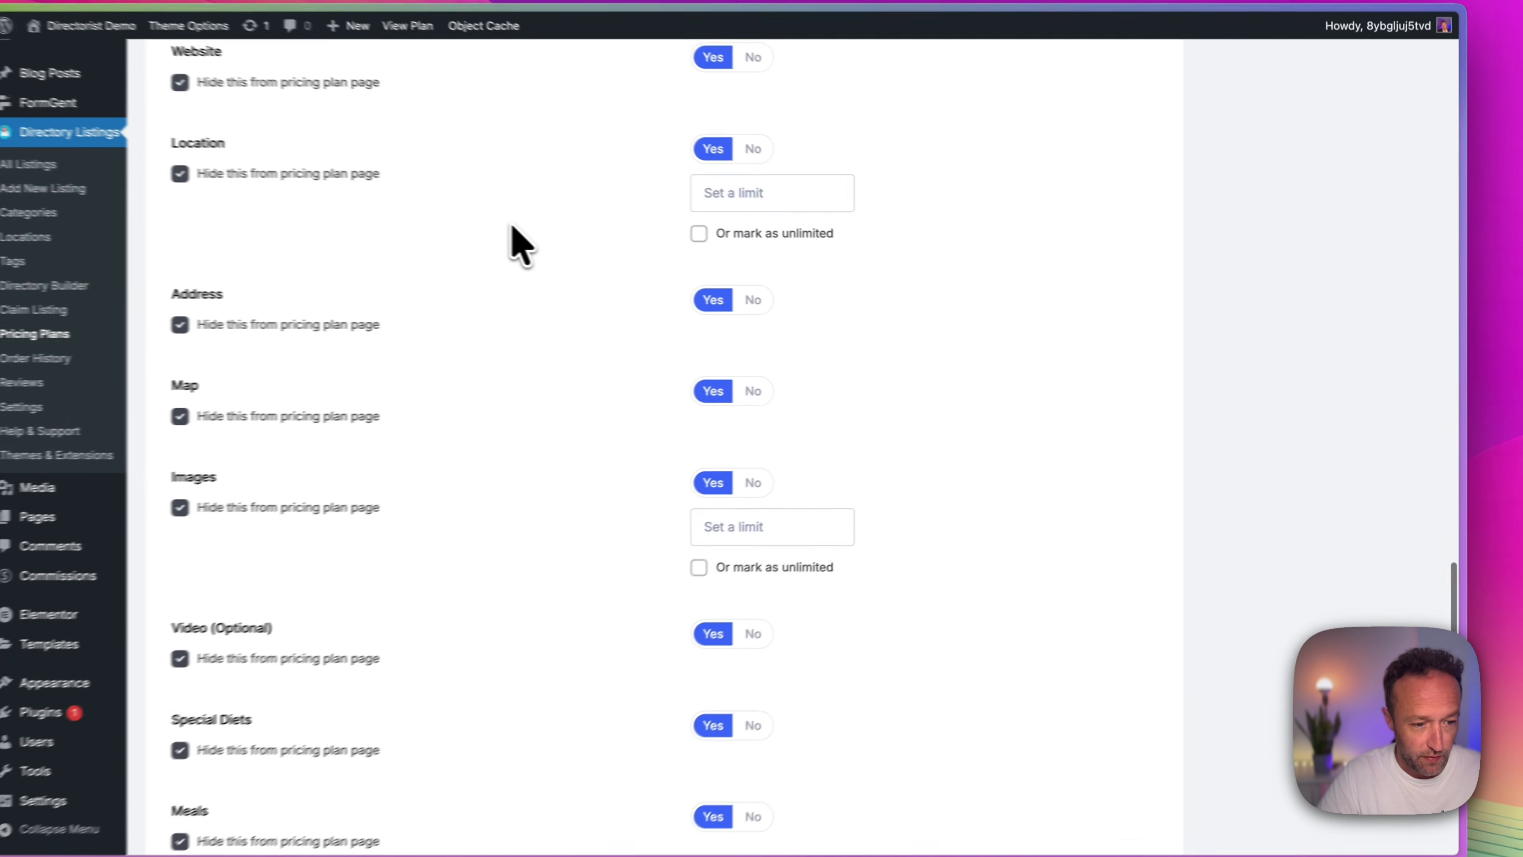
Copy the Basic plan's shortcode [directorist_pricing_plans id=1090] from the end of its field configurations.
scroll(545, 228, down, 3)
scroll(555, 246, down, 5)
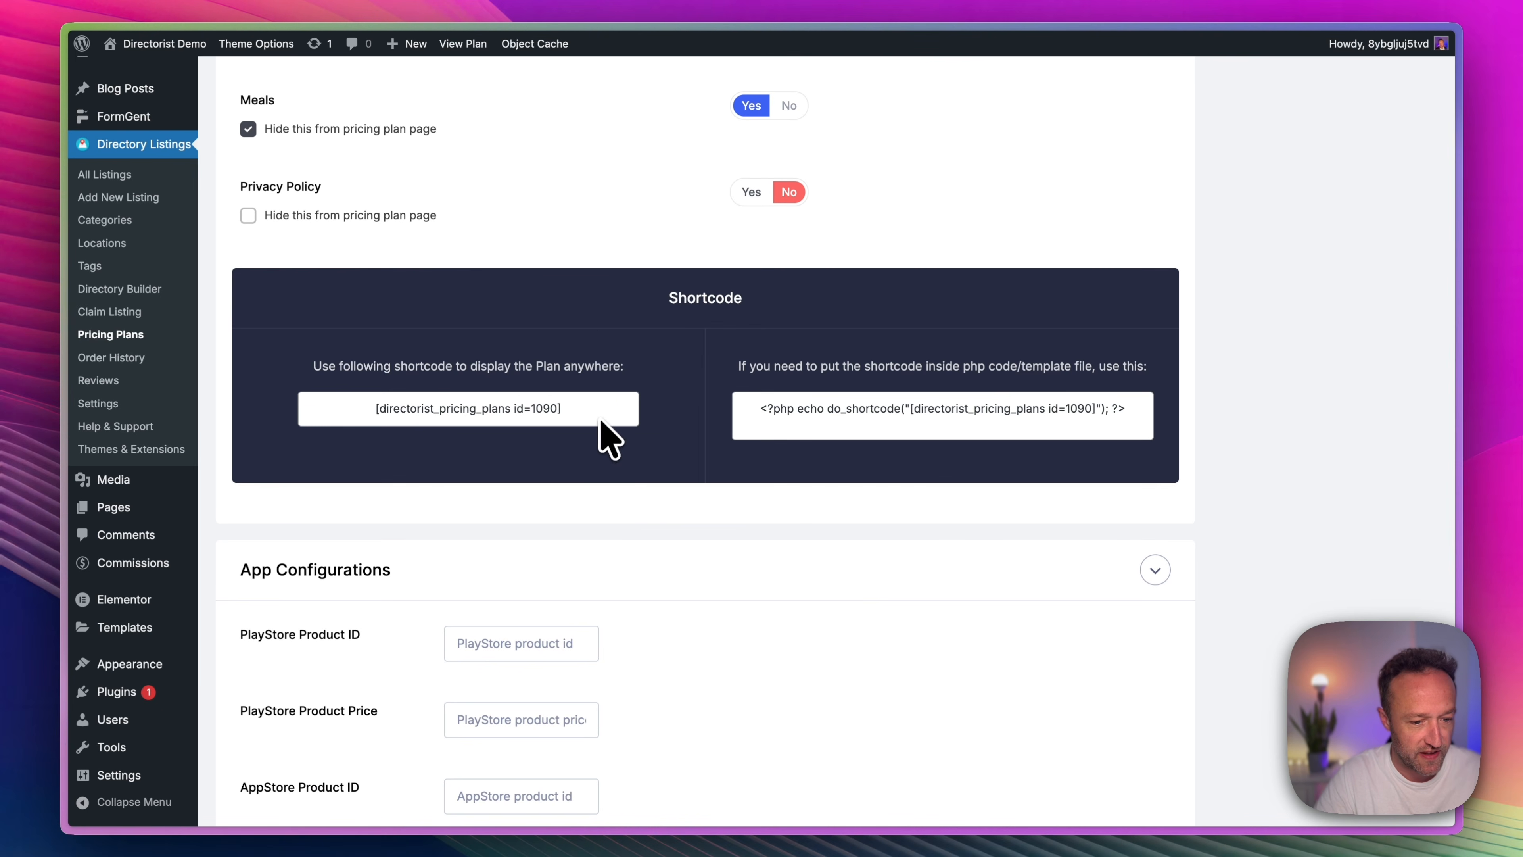
drag(602, 423, 342, 412)
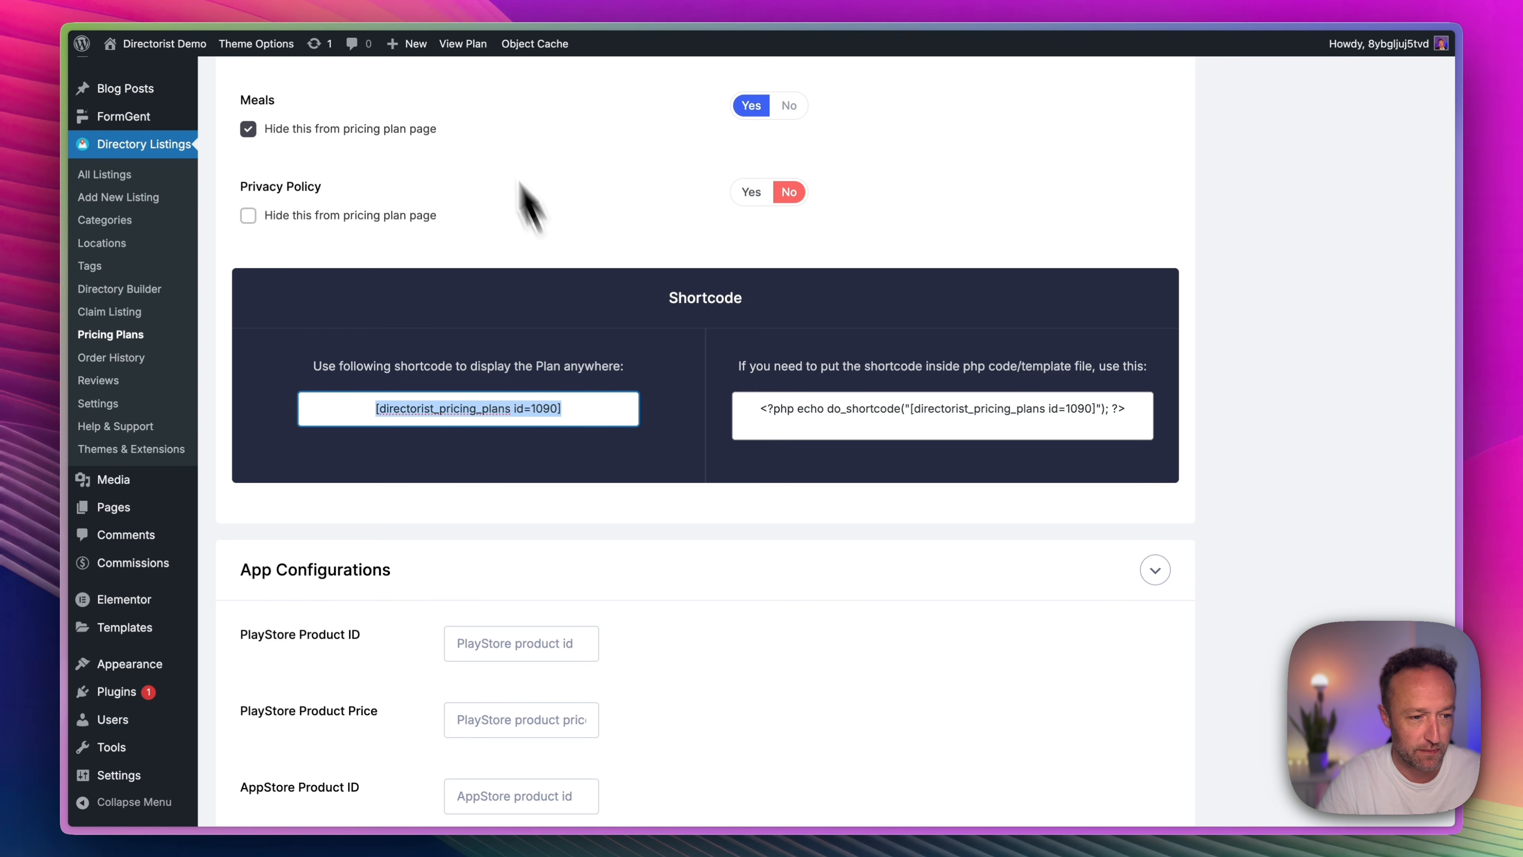
Create a new page titled Pricing.
mouse_move(427, 48)
click(422, 117)
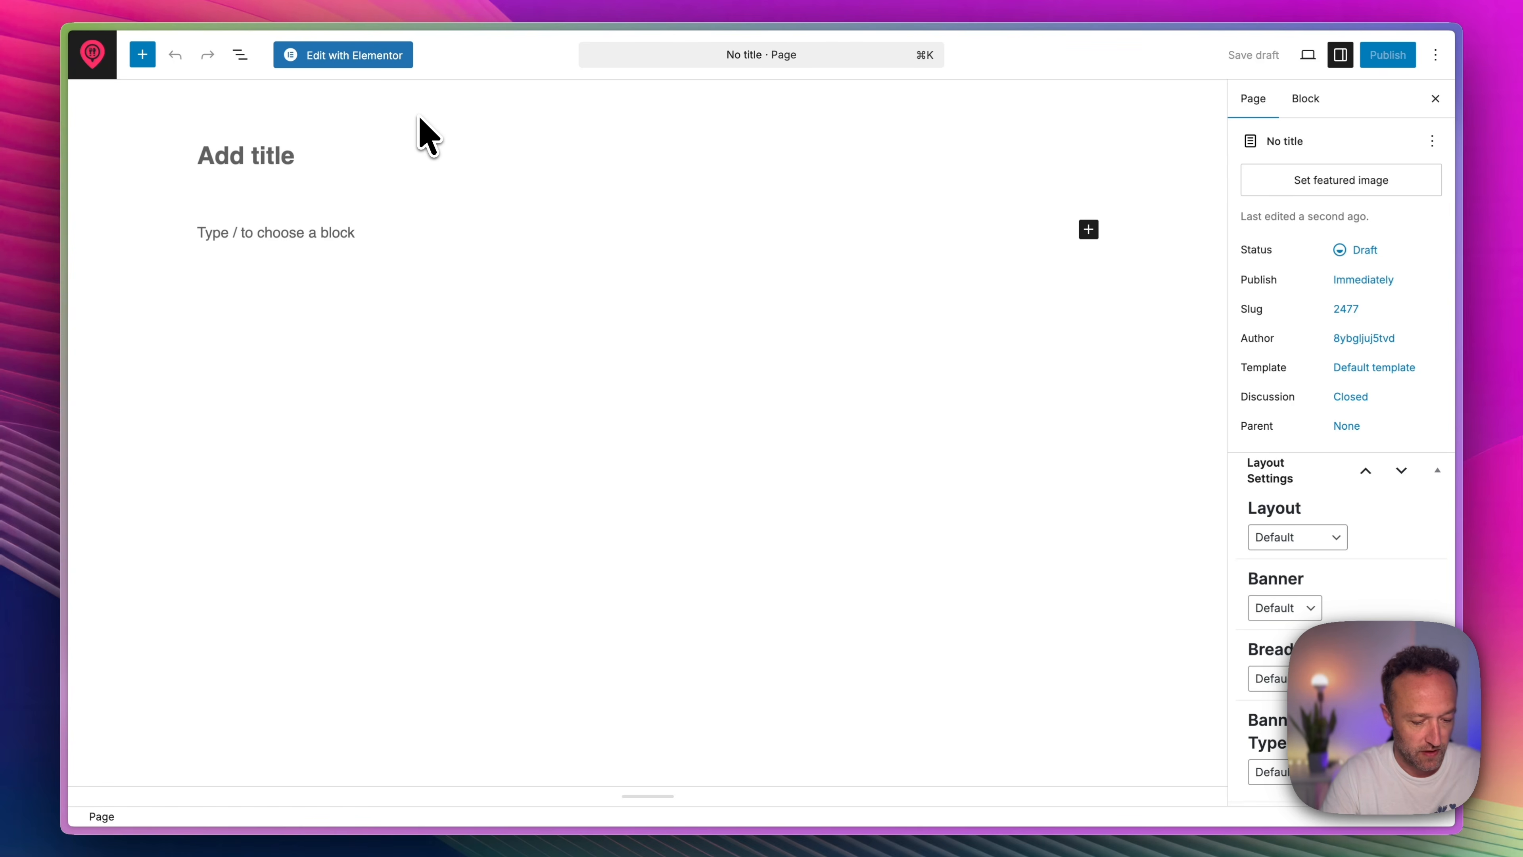
text(pri)
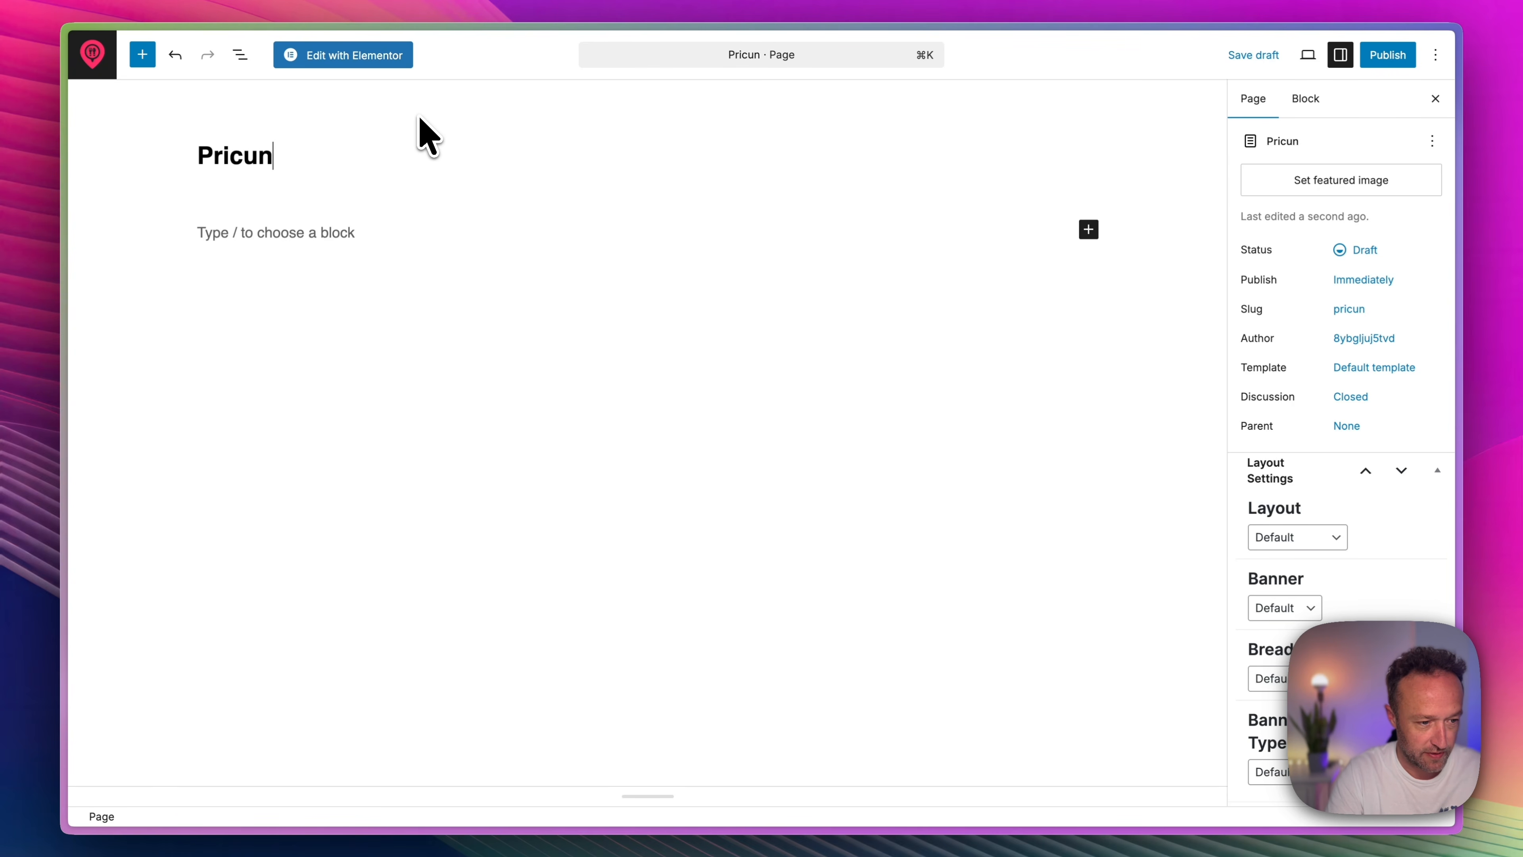
click(462, 228)
text(/)
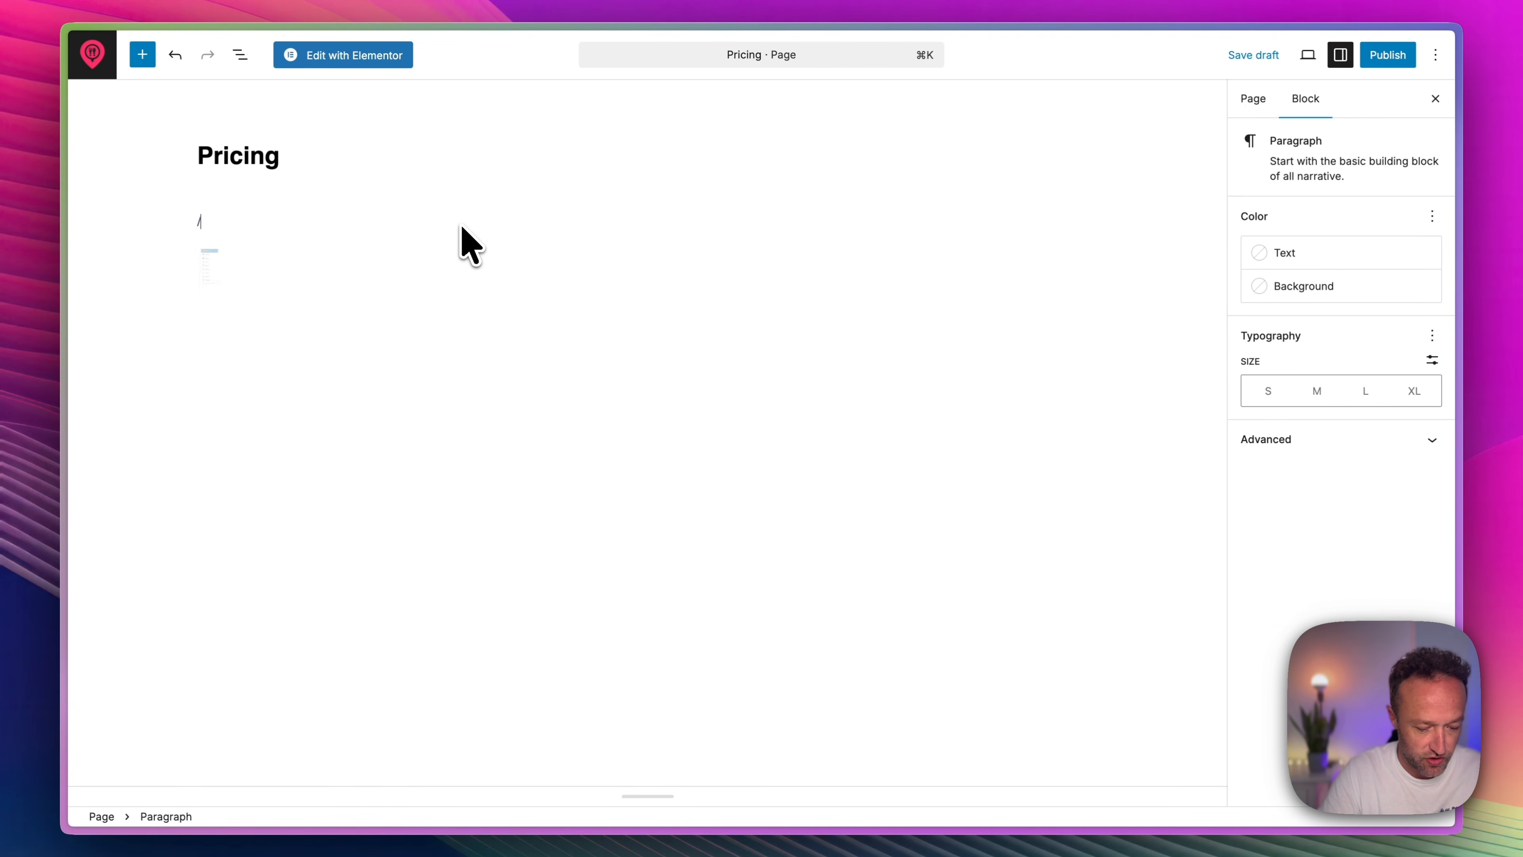
text(sh)
key(BackSpace)
key(BackSpace)
key(BackSpace)
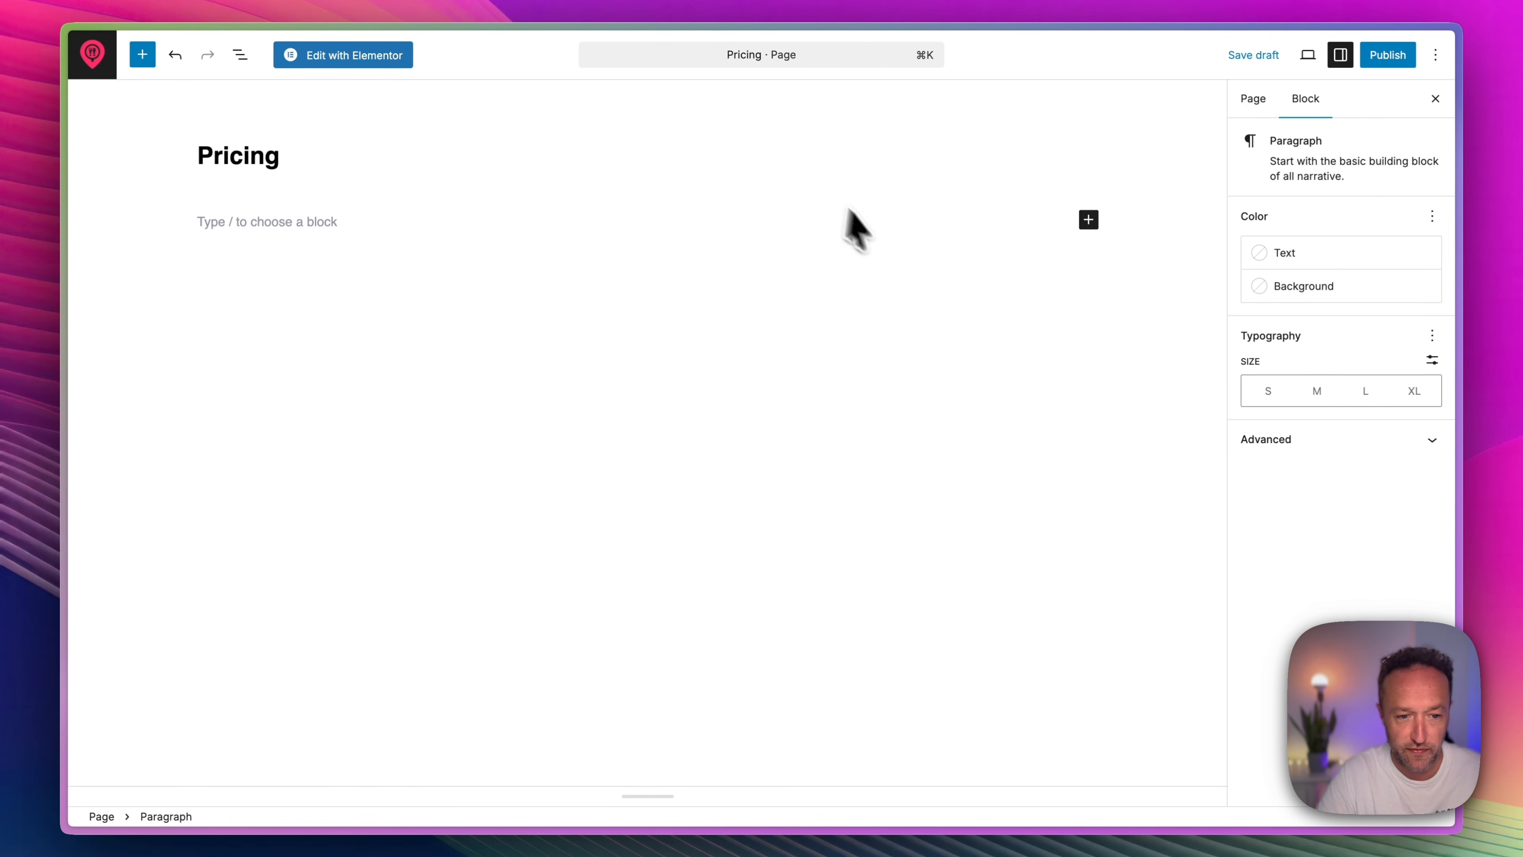
Edit the Pricing page with Elementor and add a Shortcode widget inside a new single-column section.
click(389, 56)
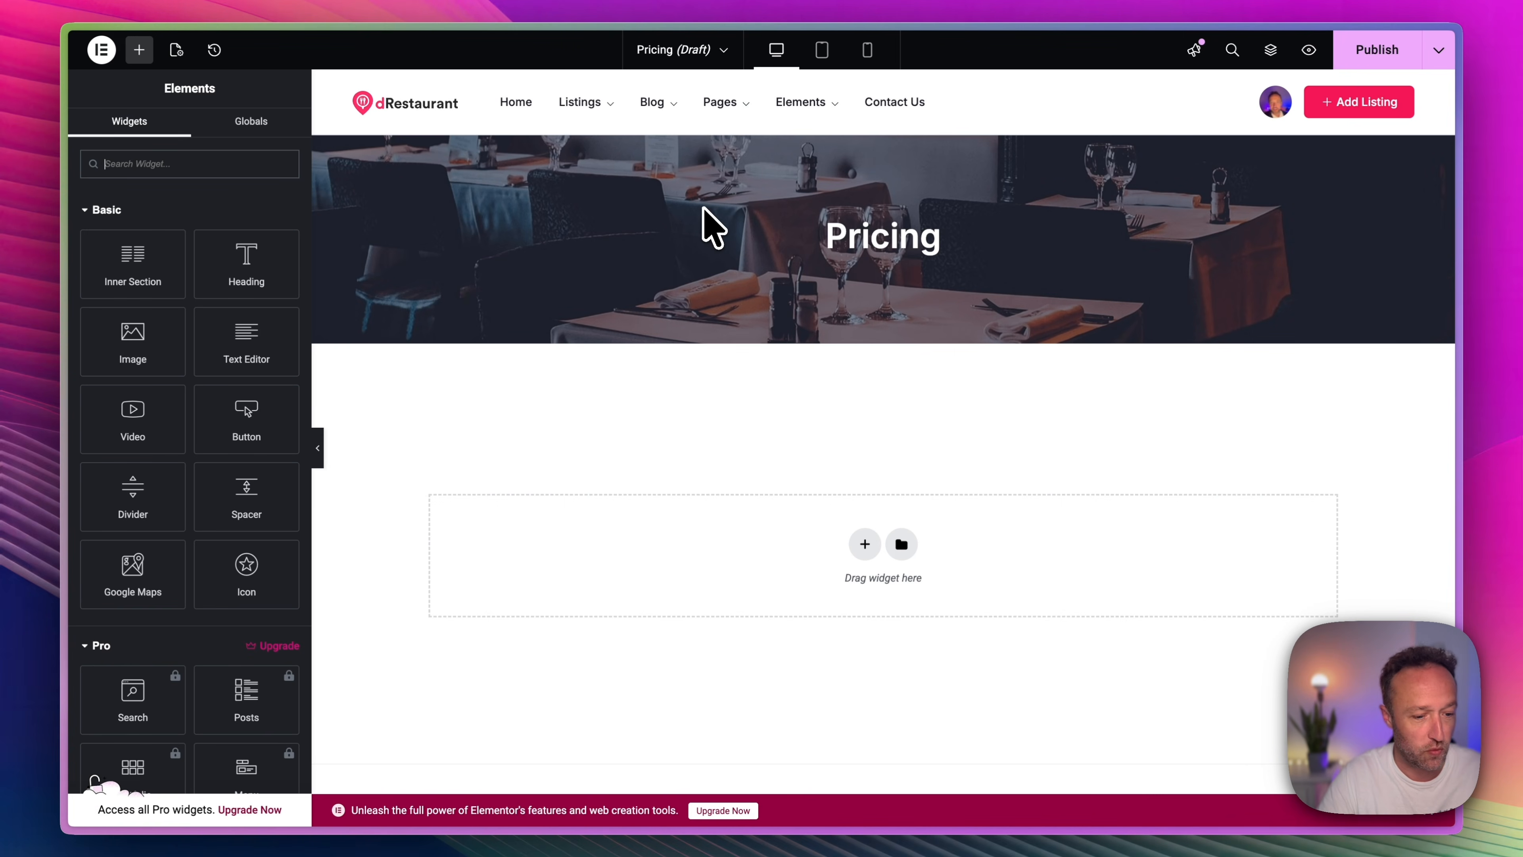
click(865, 545)
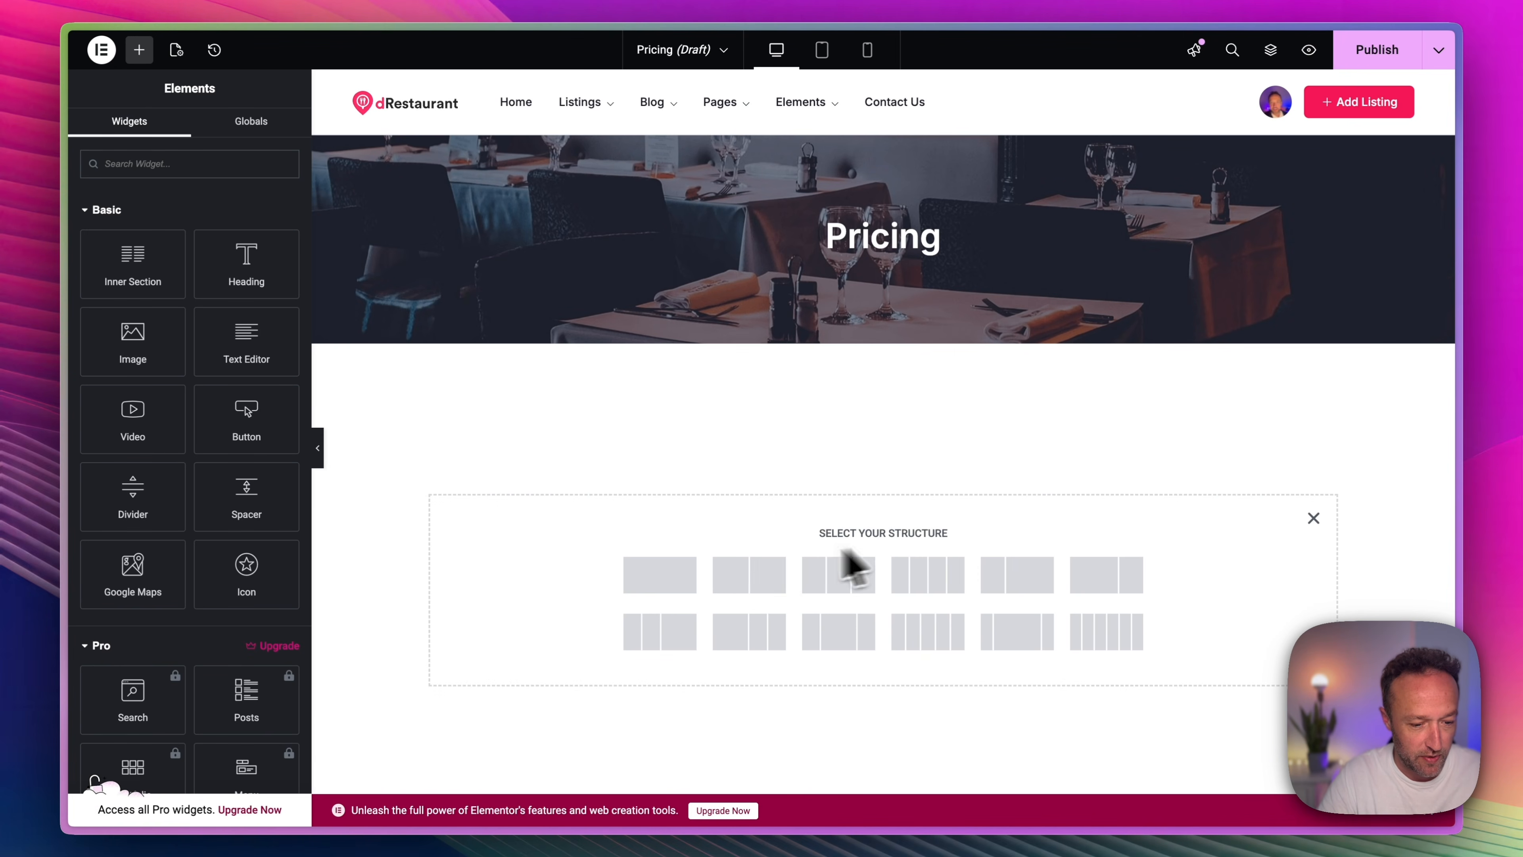
click(659, 576)
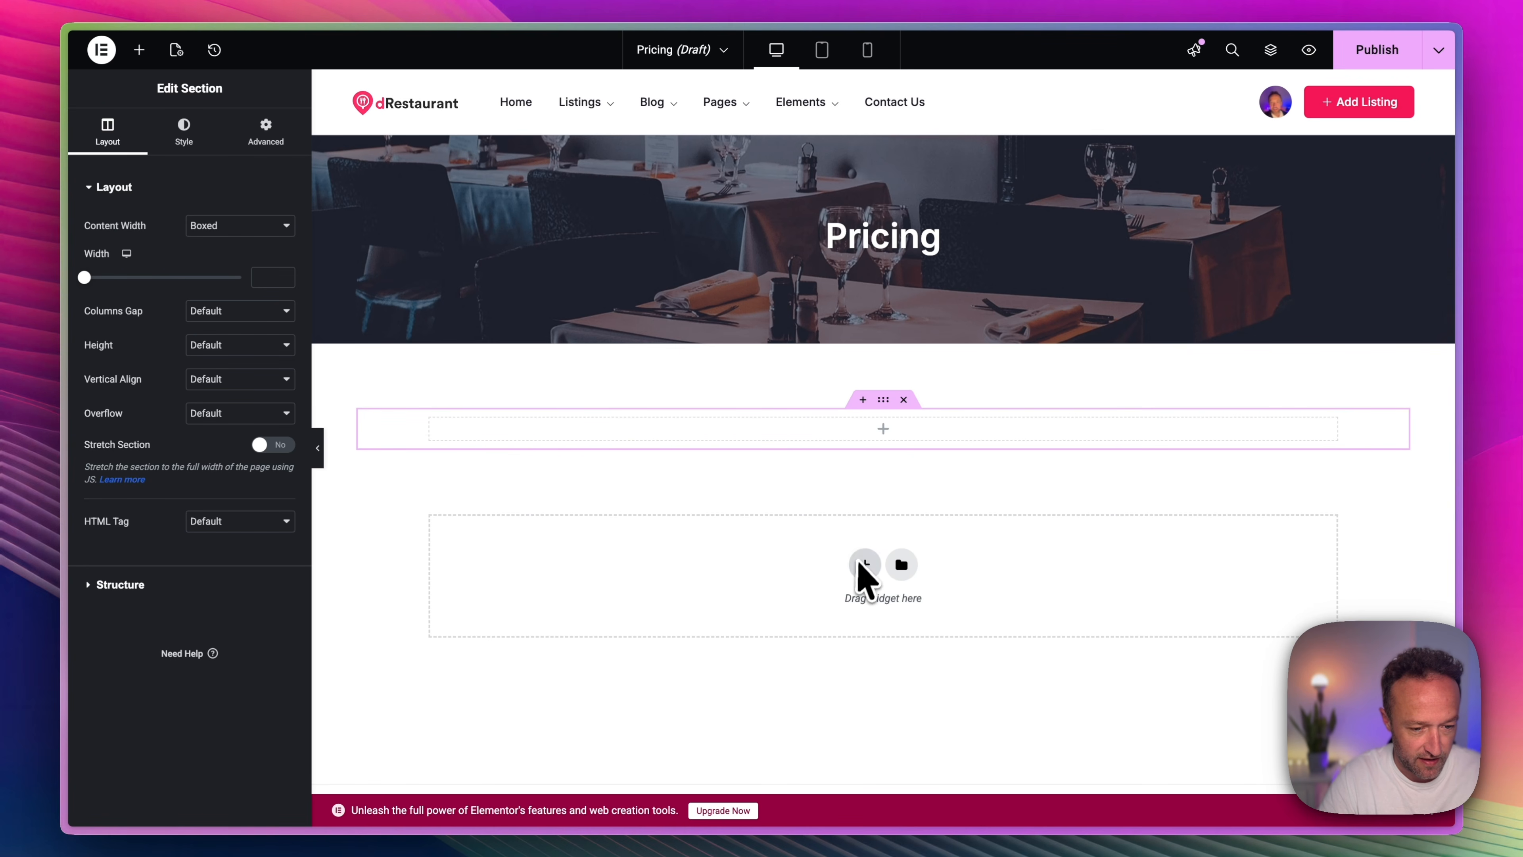
click(883, 428)
text(short)
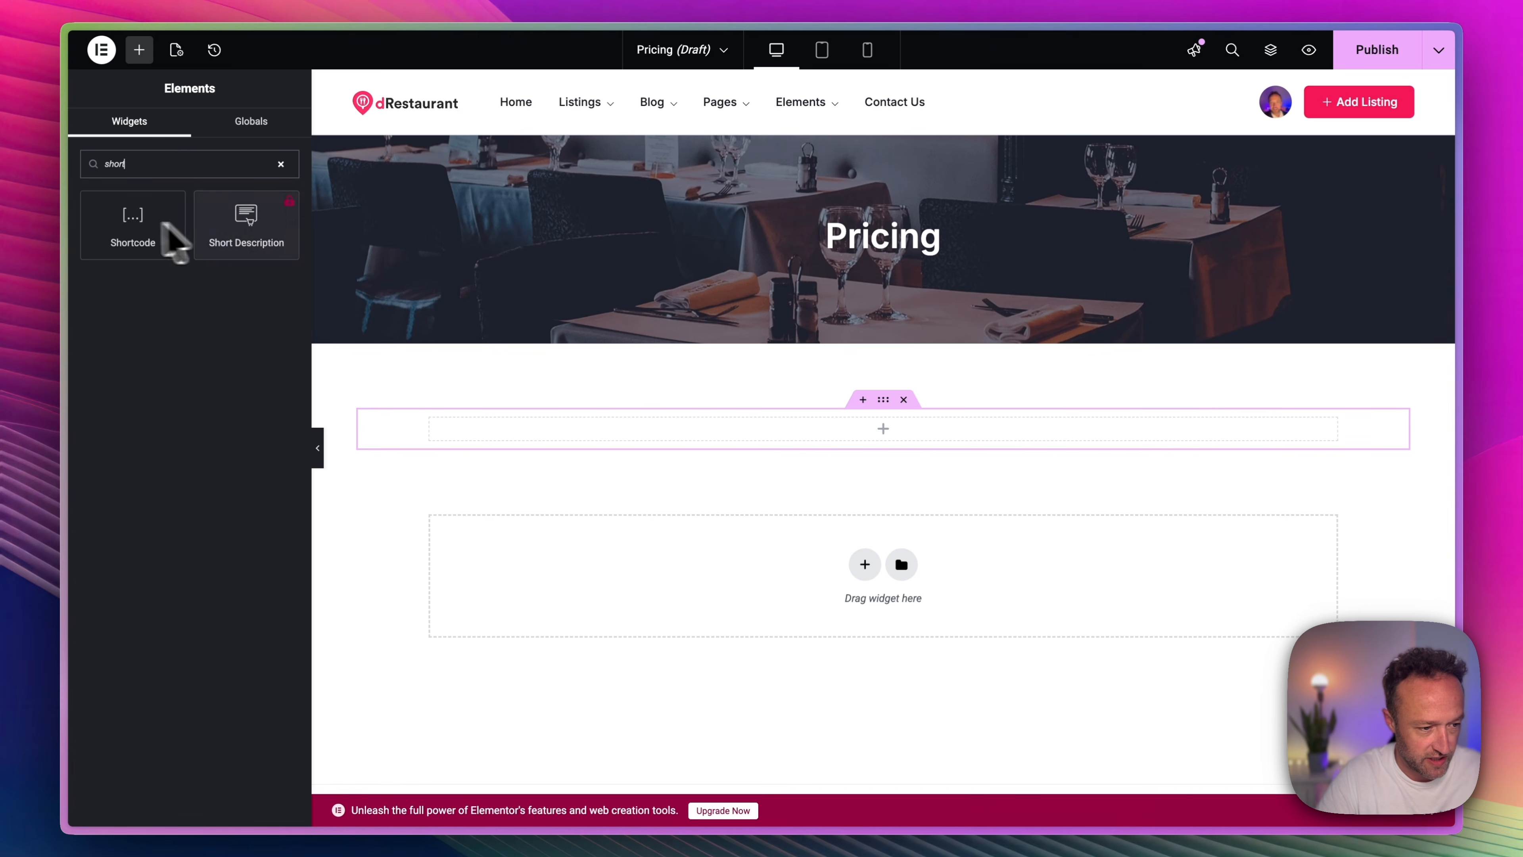
click(120, 230)
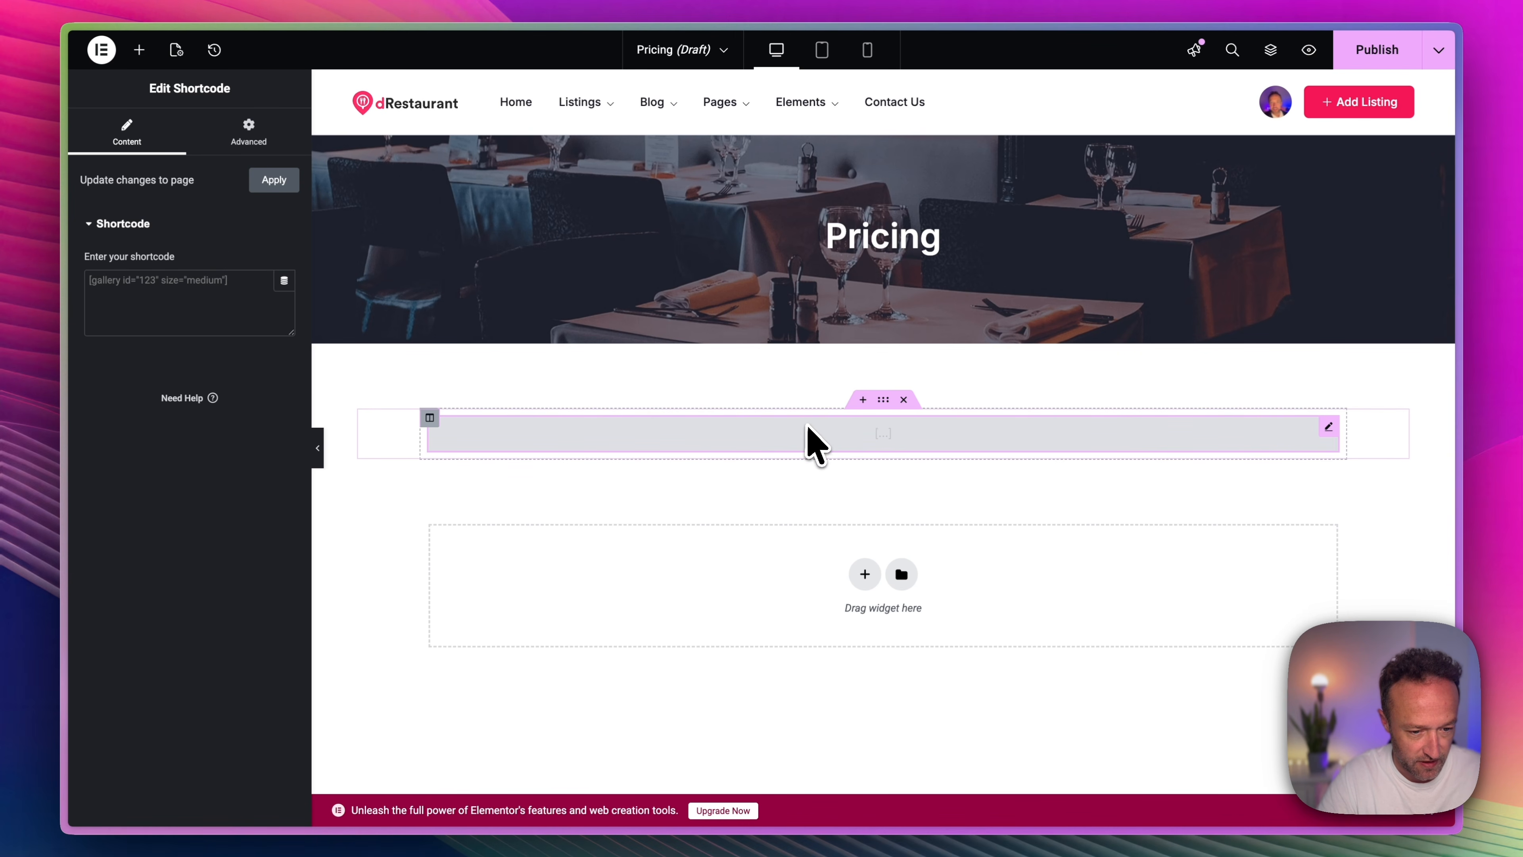
Insert the shortcode [directorist_pricing_plans id=1090] into the Shortcode widget and check the resulting plan display.
text([directorist_pricing_plans id=1090])
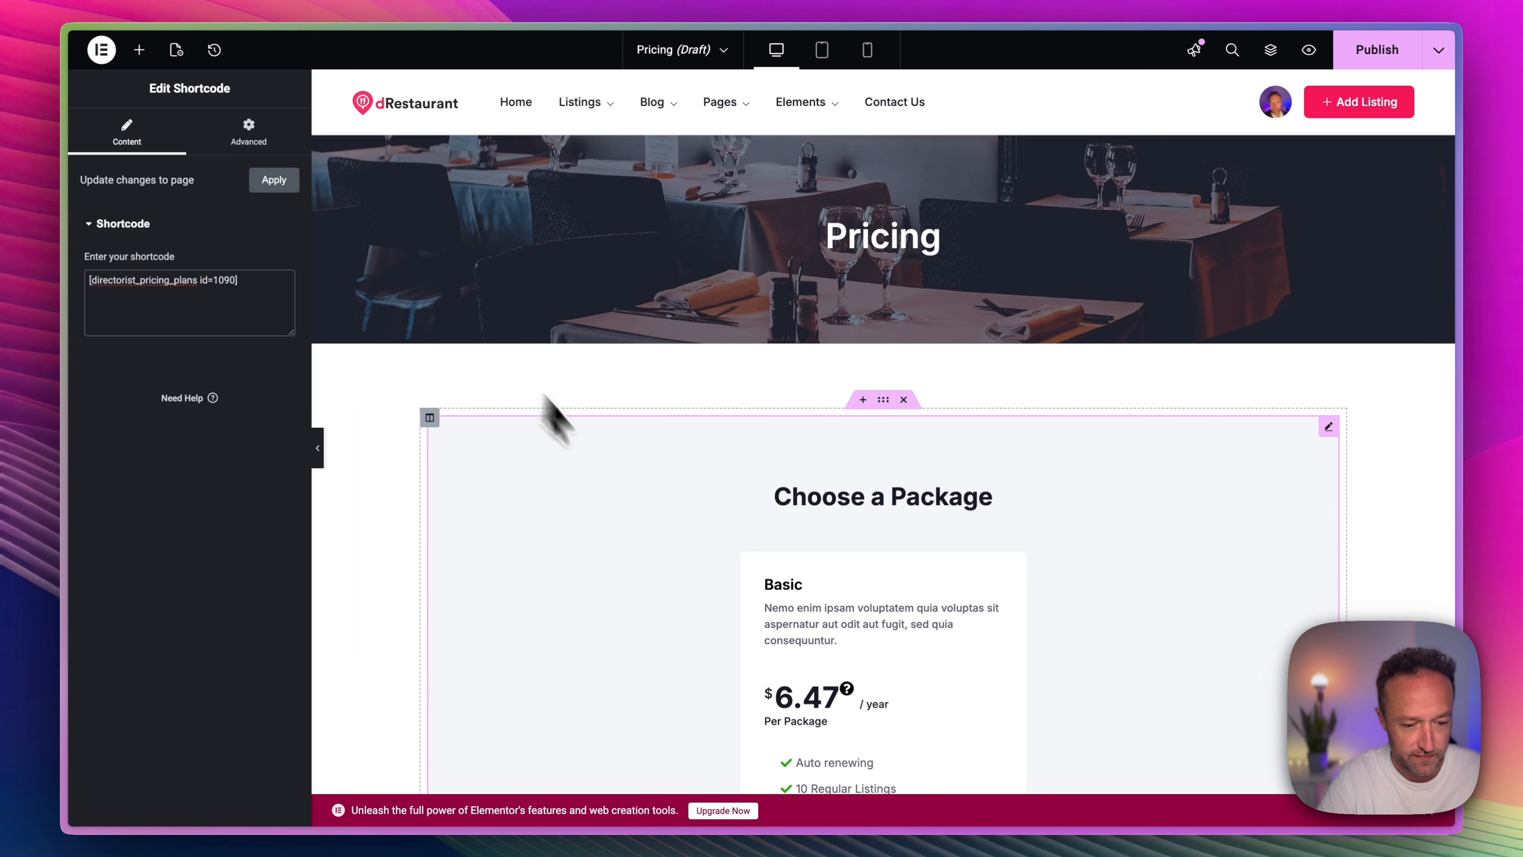
scroll(806, 585, down, 5)
scroll(806, 585, up, 5)
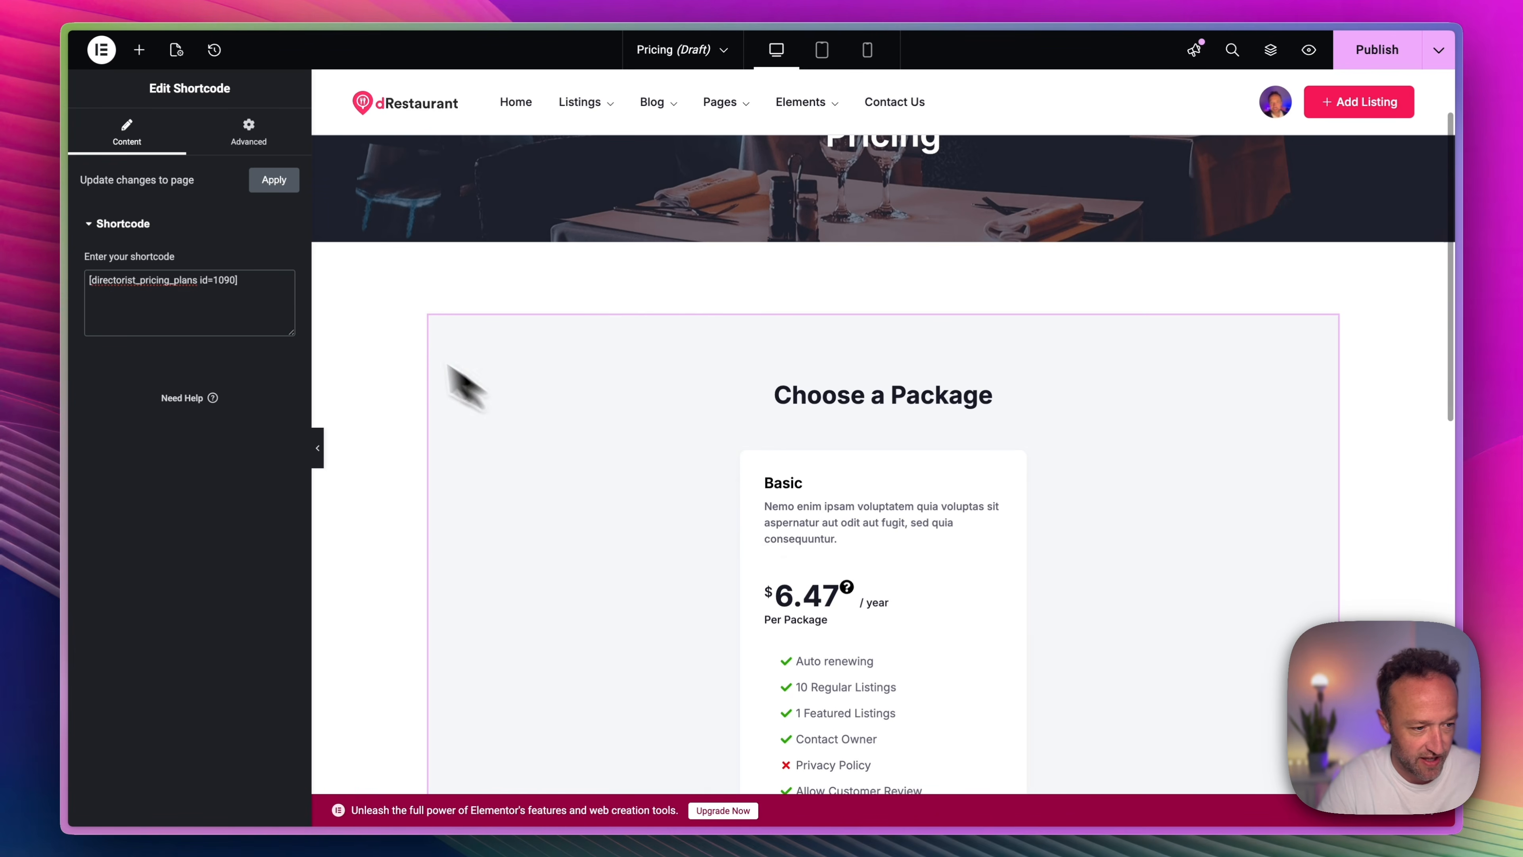
Remove the plan id from the pricing plans shortcode so the widget lists every plan instead of only Basic.
click(236, 280)
key(BackSpace)
key(BackSpace)
key(BackSpace)
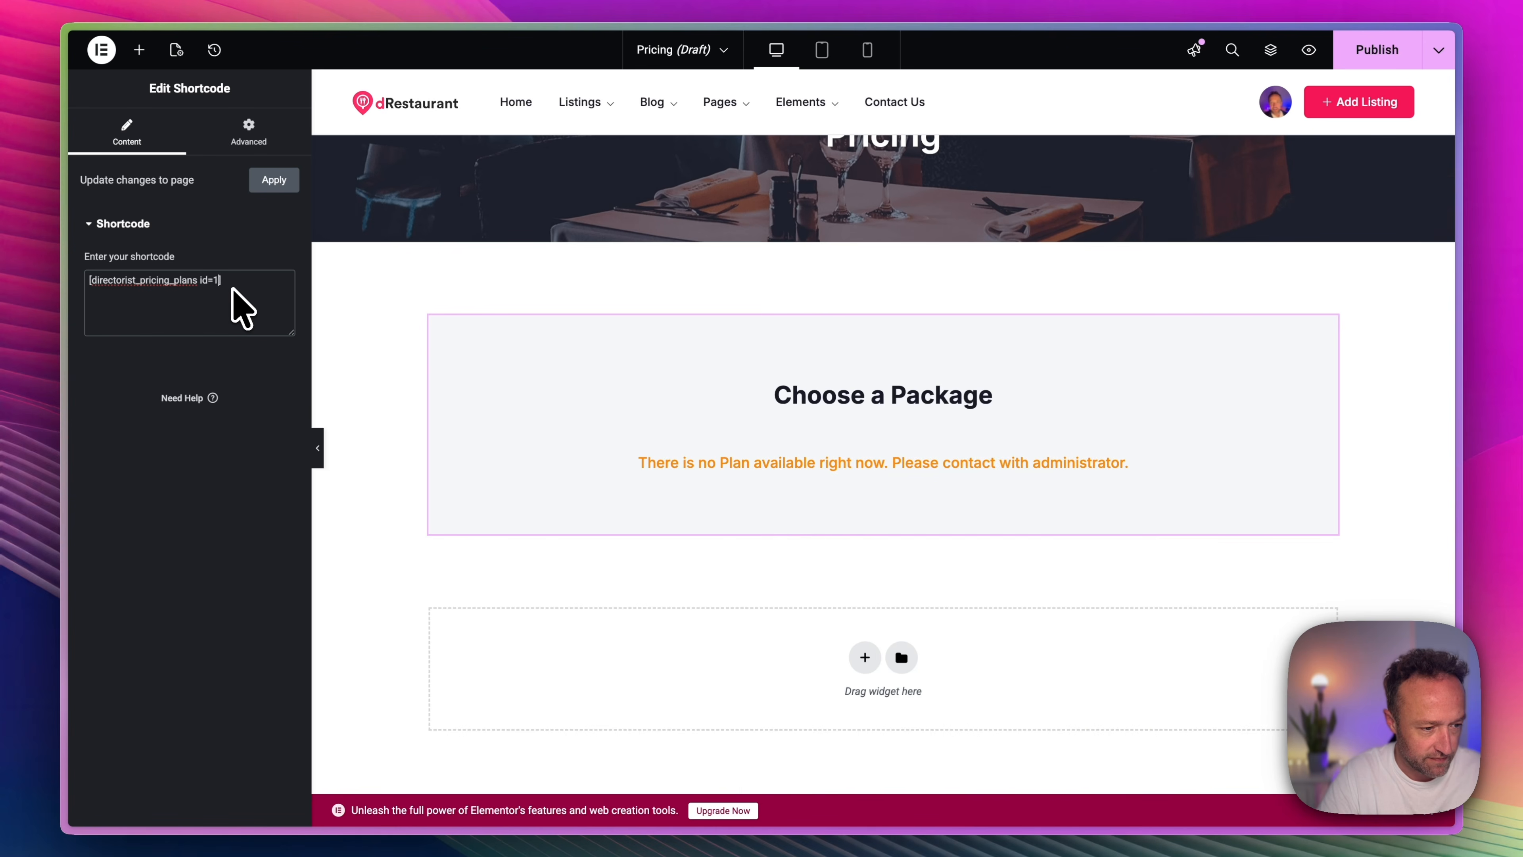
key(BackSpace)
key(BackSpace)
Select the column holding the Shortcode widget and set its classic background colour to #f6f7f9.
key(super+i)
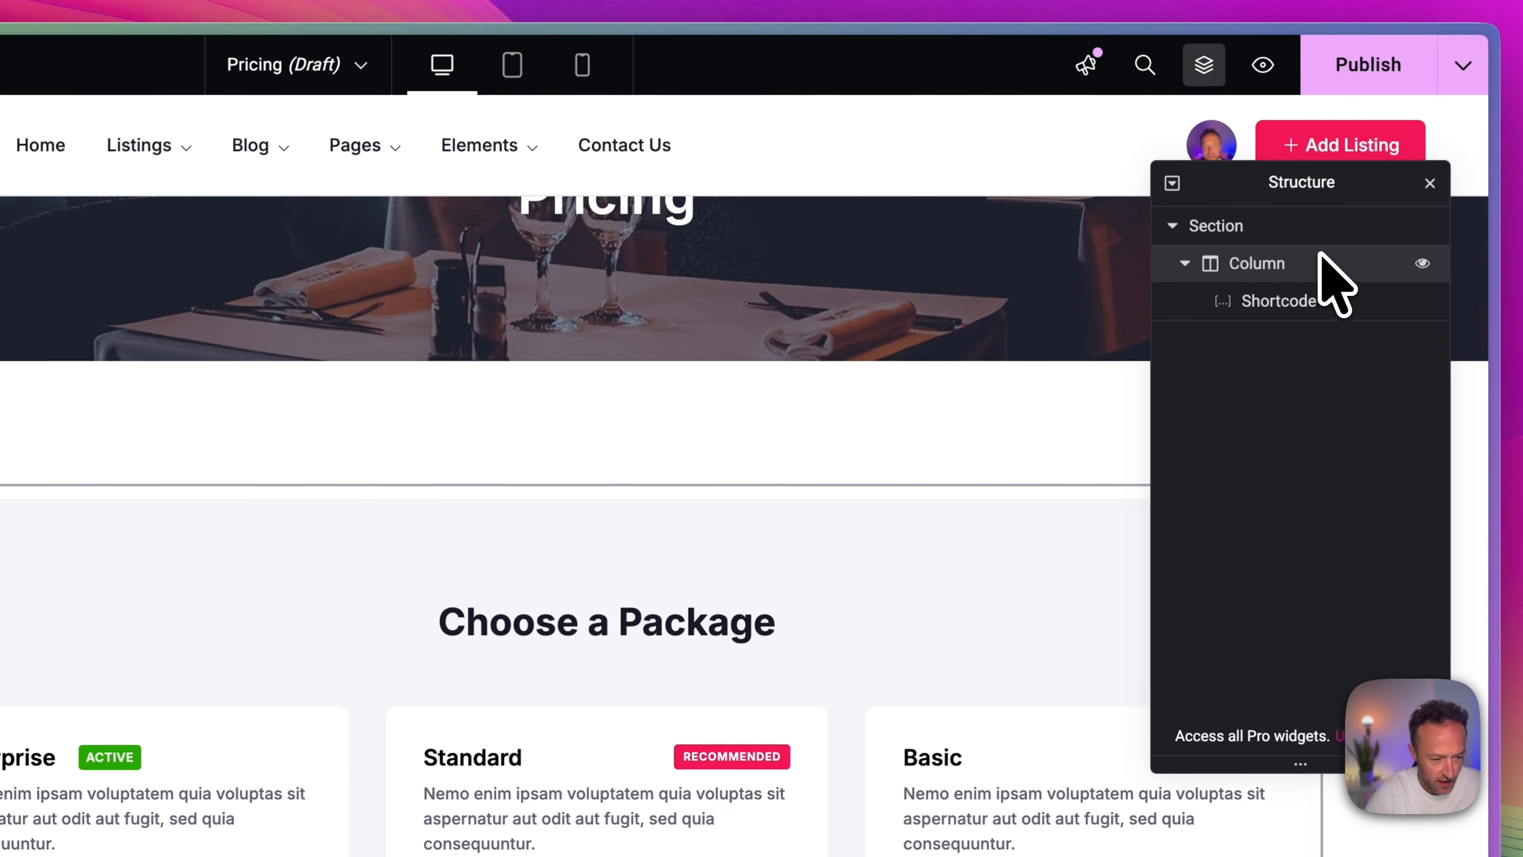
click(1327, 259)
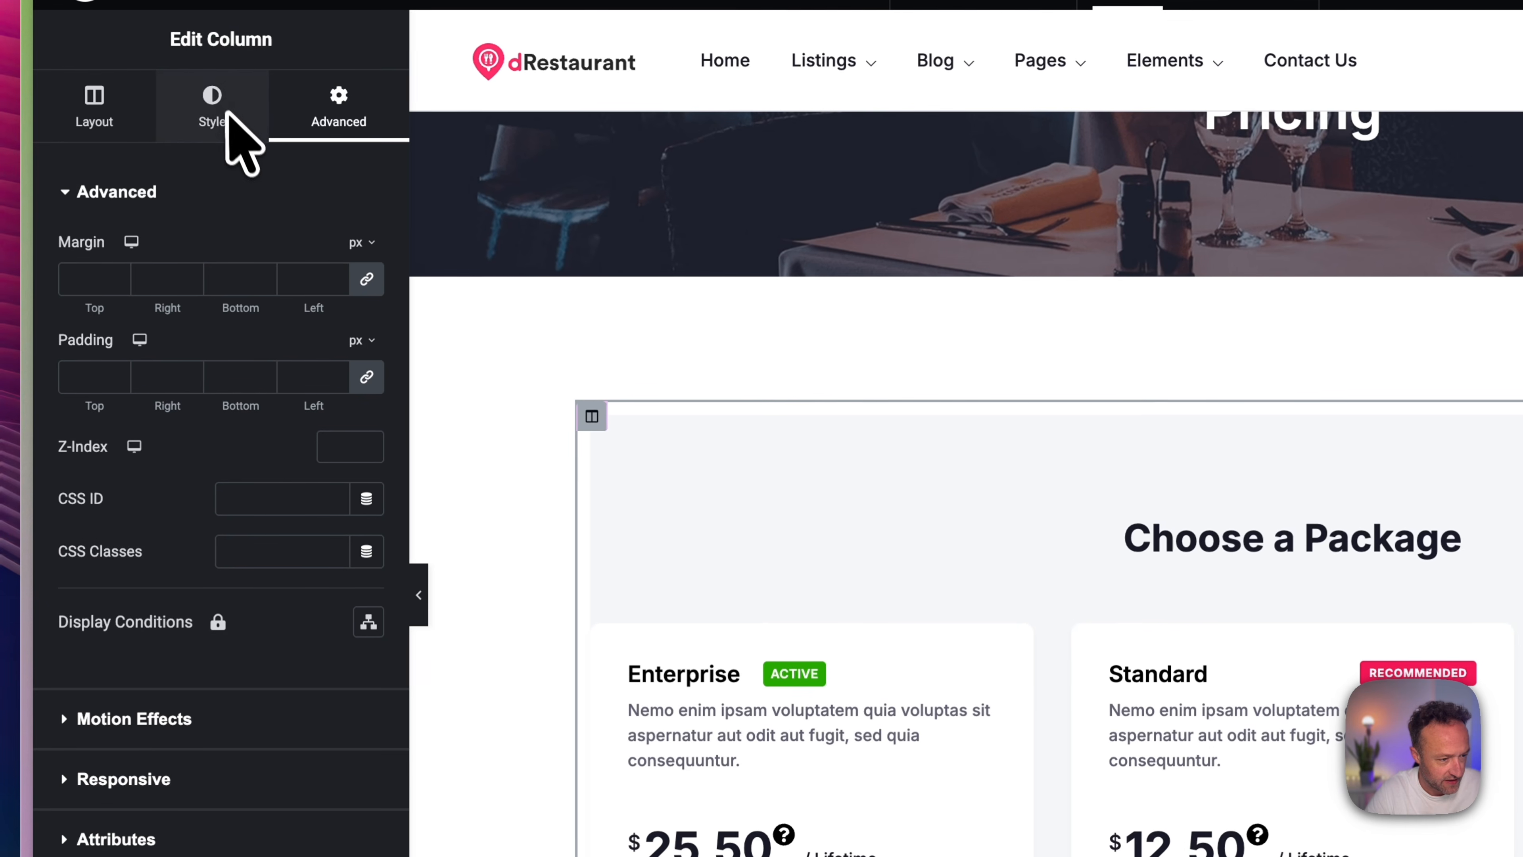
click(213, 120)
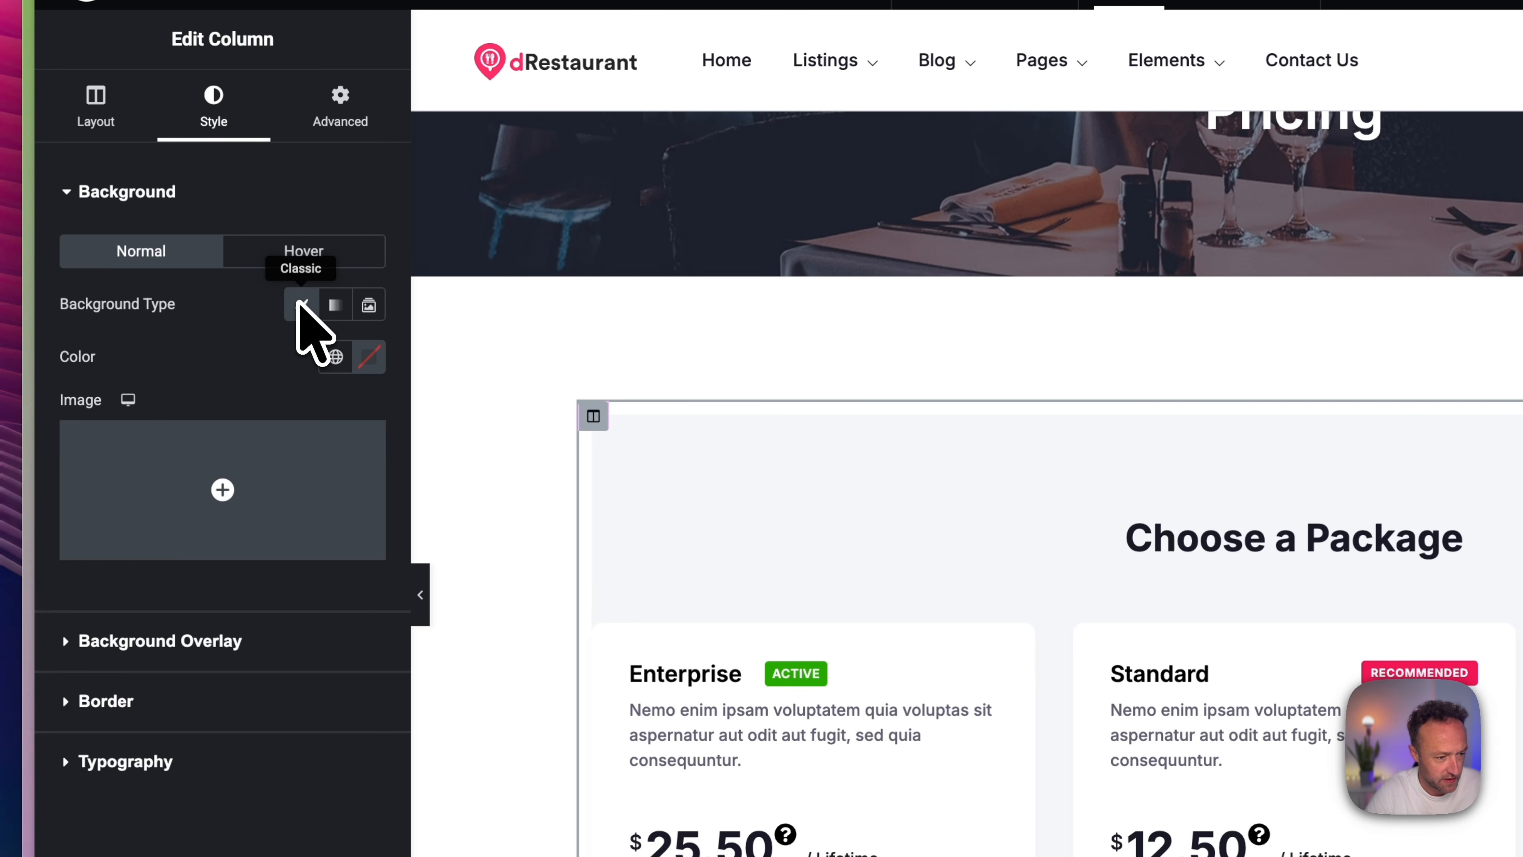
click(369, 357)
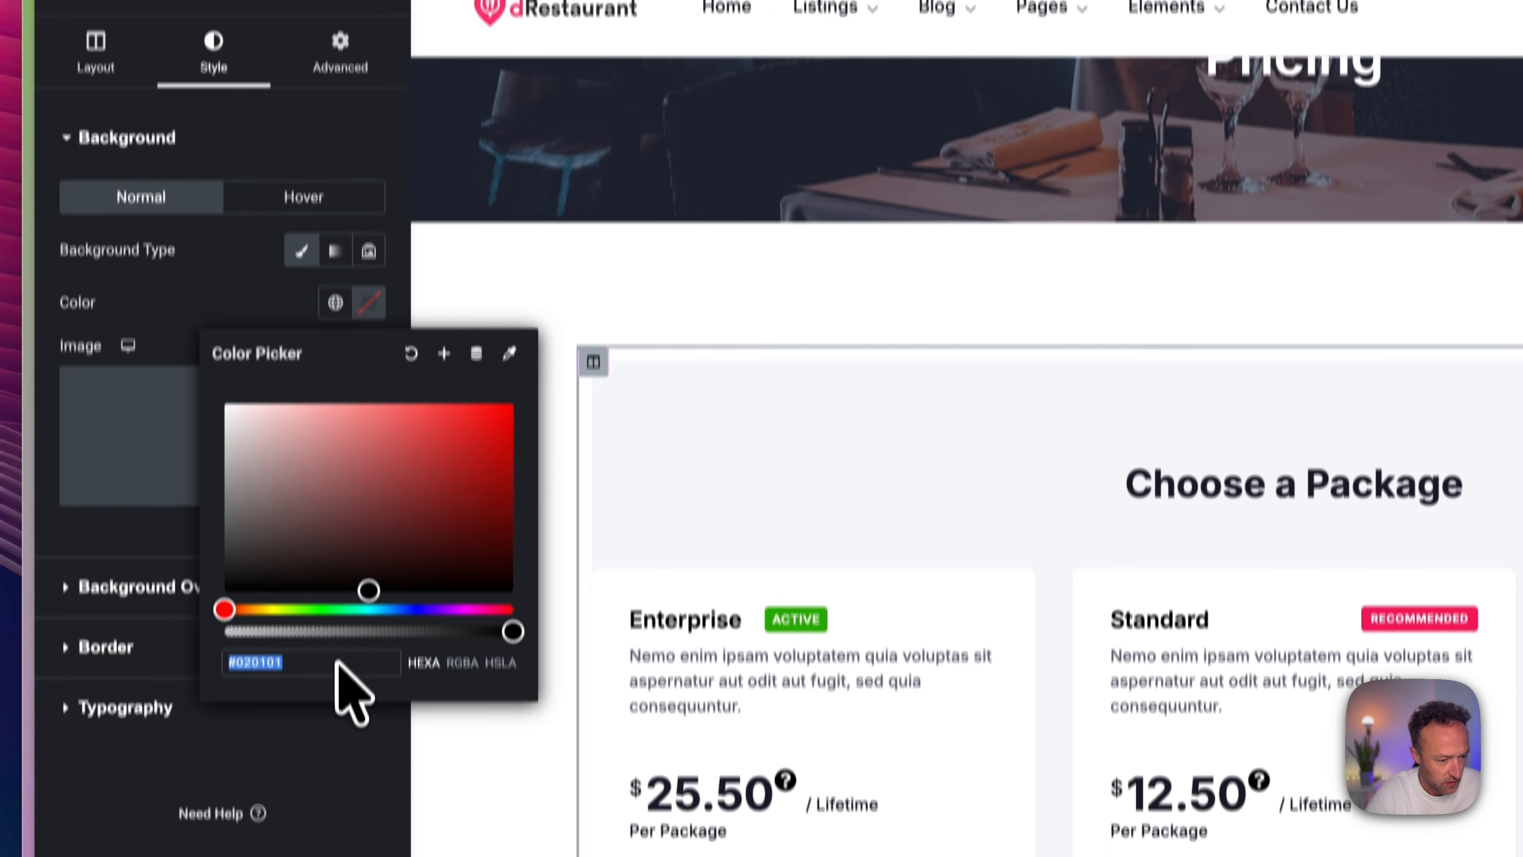
click(337, 716)
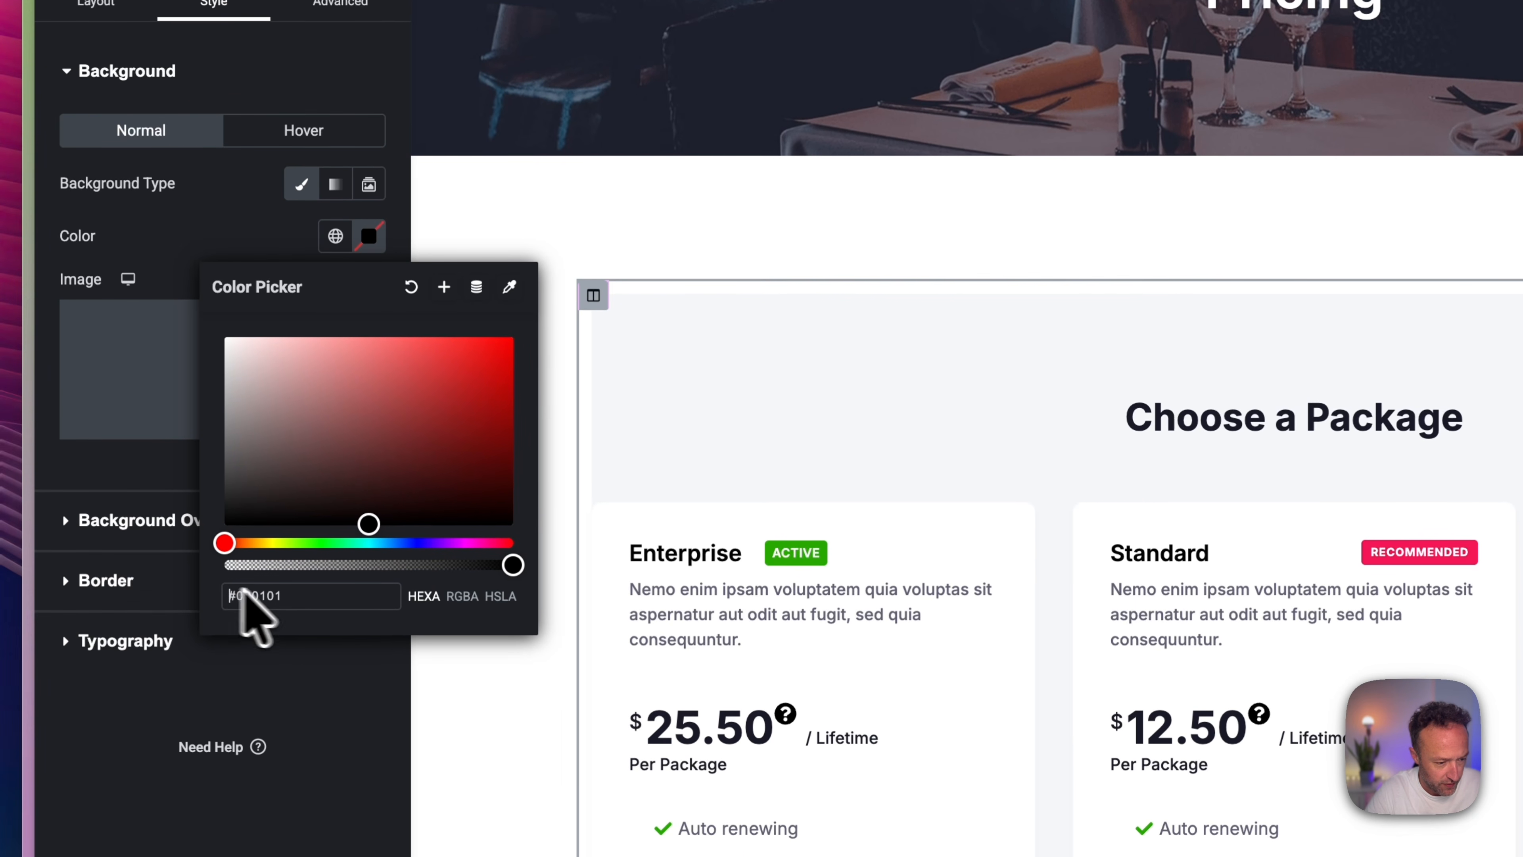
click(297, 596)
key(BackSpace)
key(BackSpace)
key(BackSpace)
key(BackSpace)
key(BackSpace)
key(BackSpace)
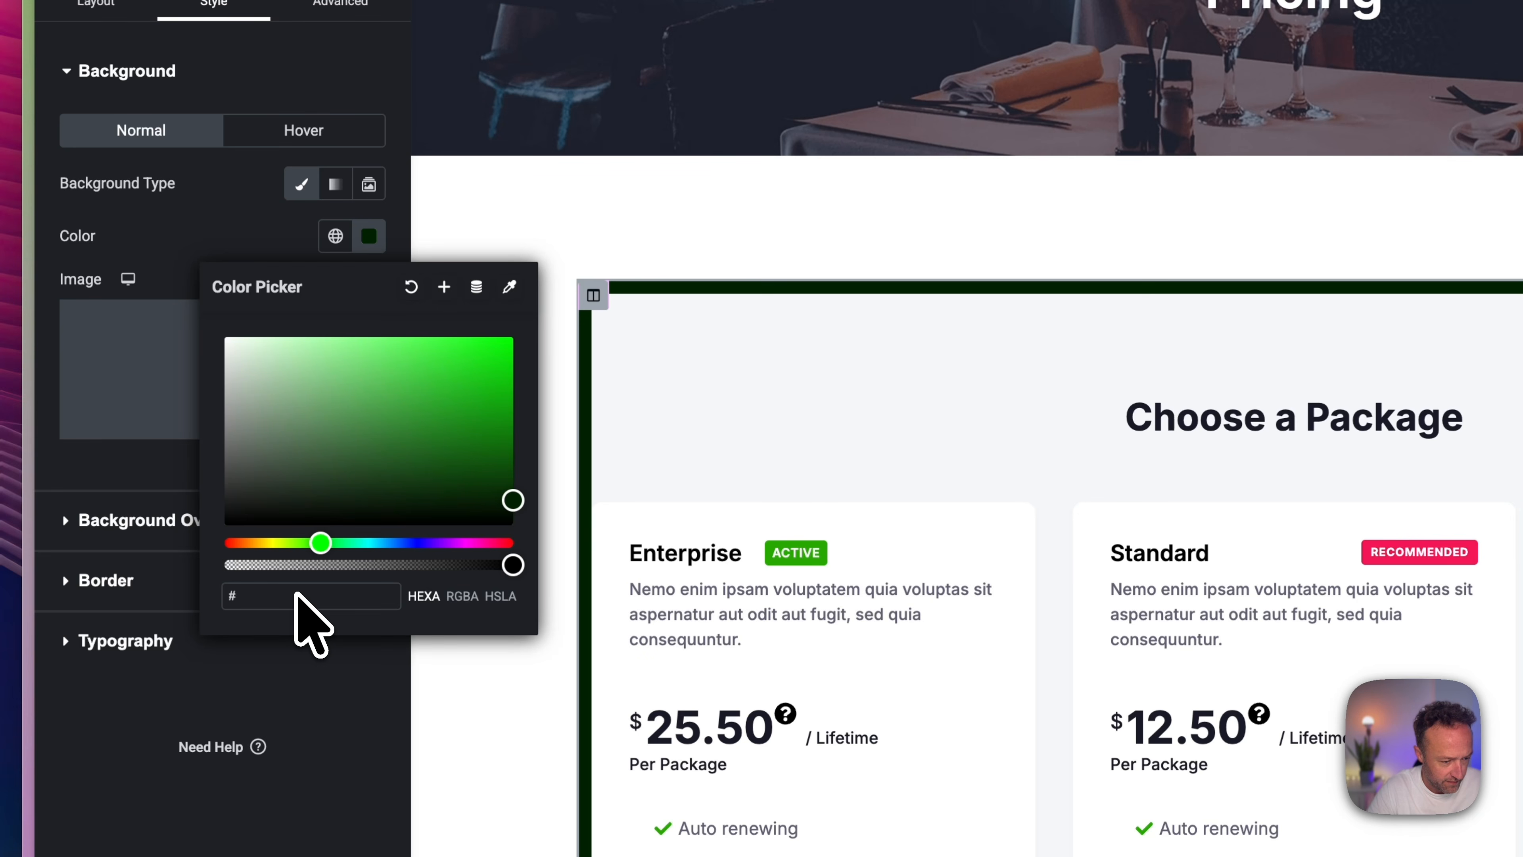
text(f6f7f9)
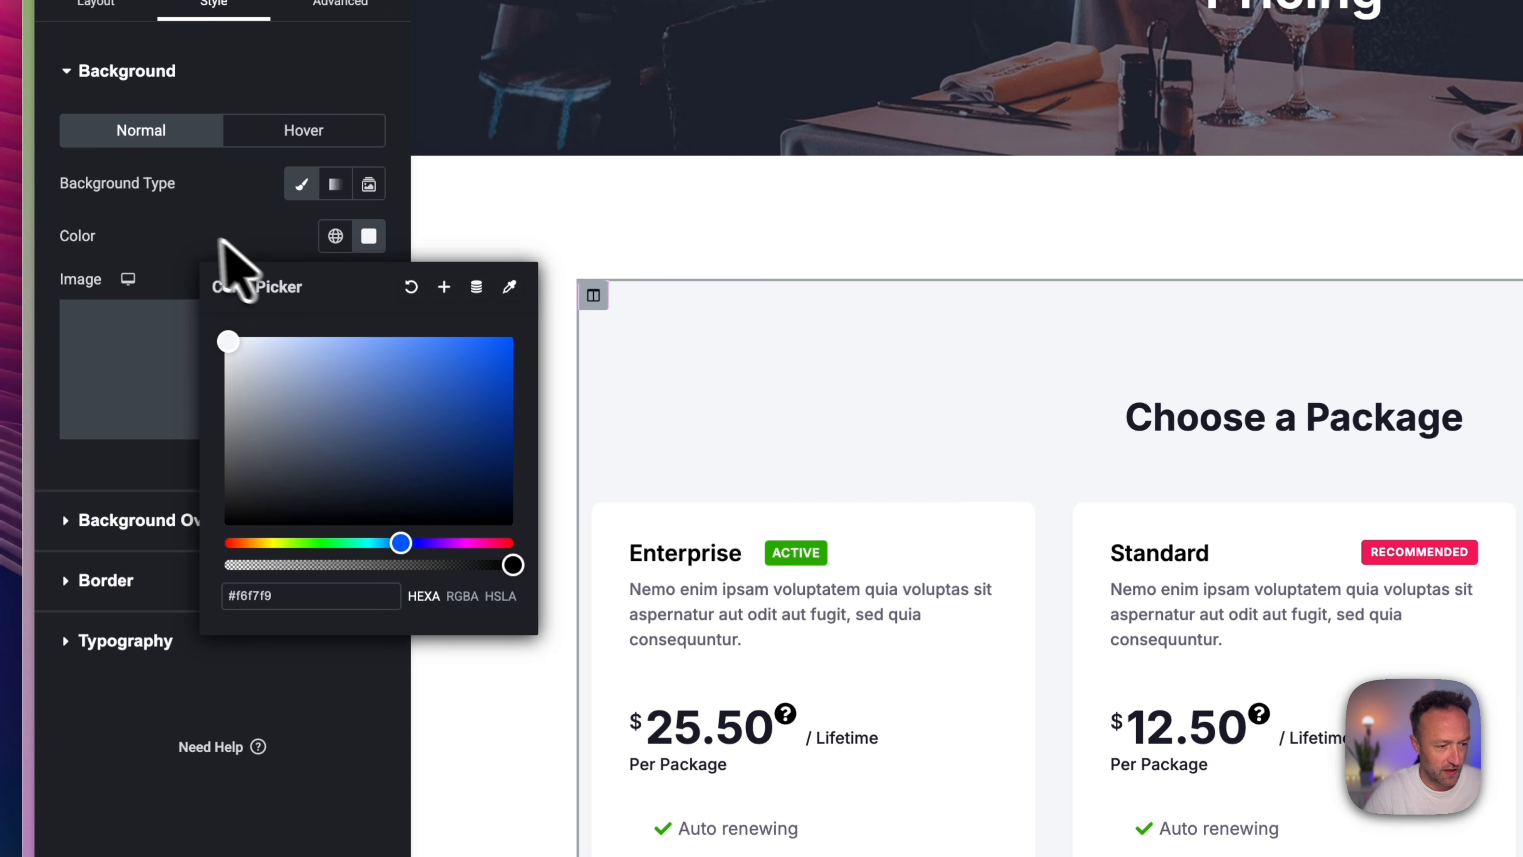
click(198, 244)
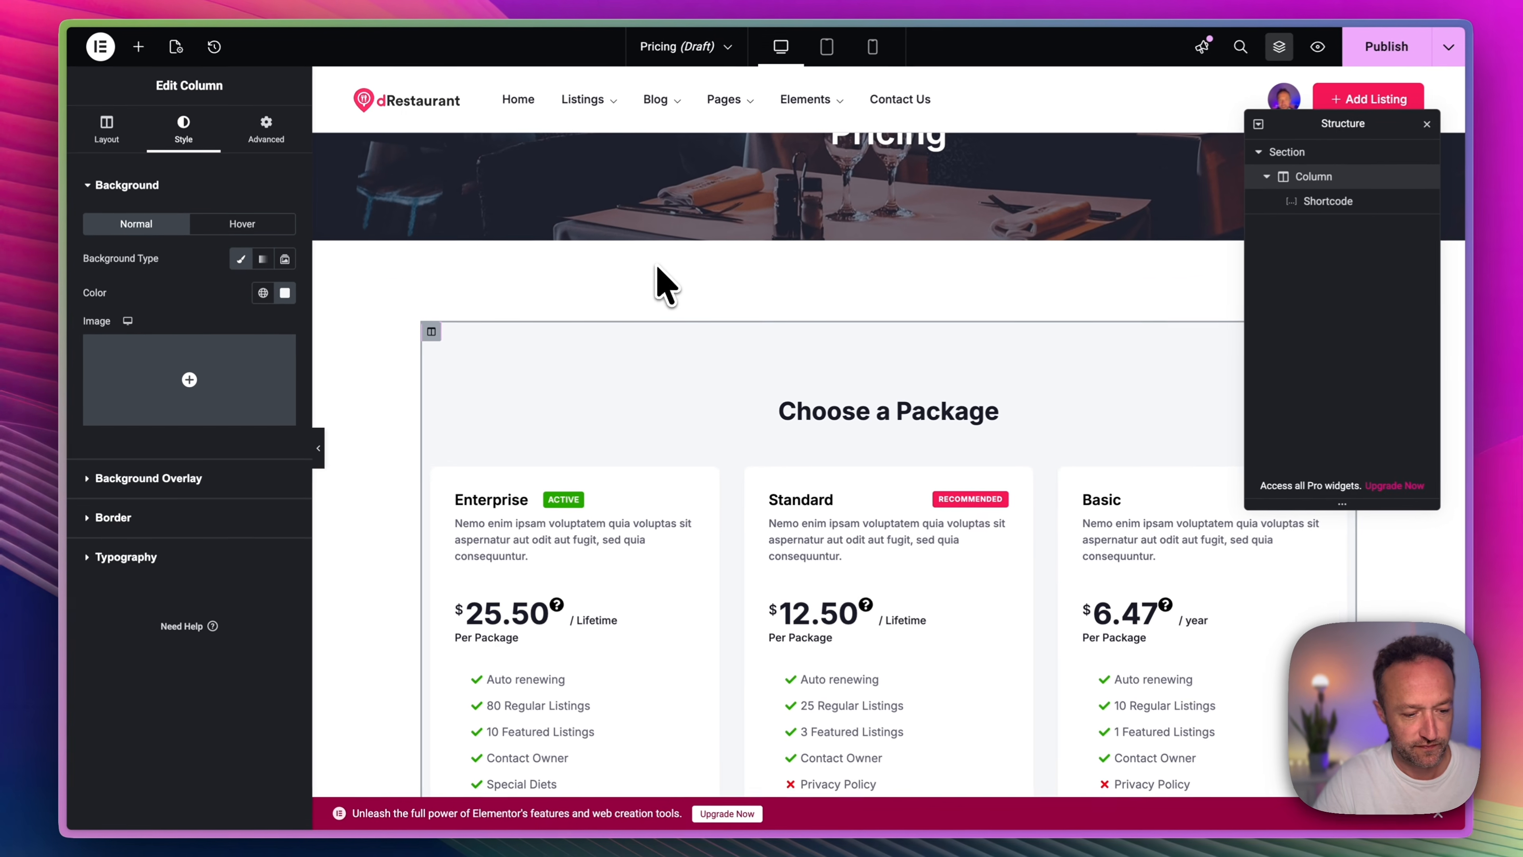
Publish the Pricing page and review the plan comparison on the live page.
click(1365, 43)
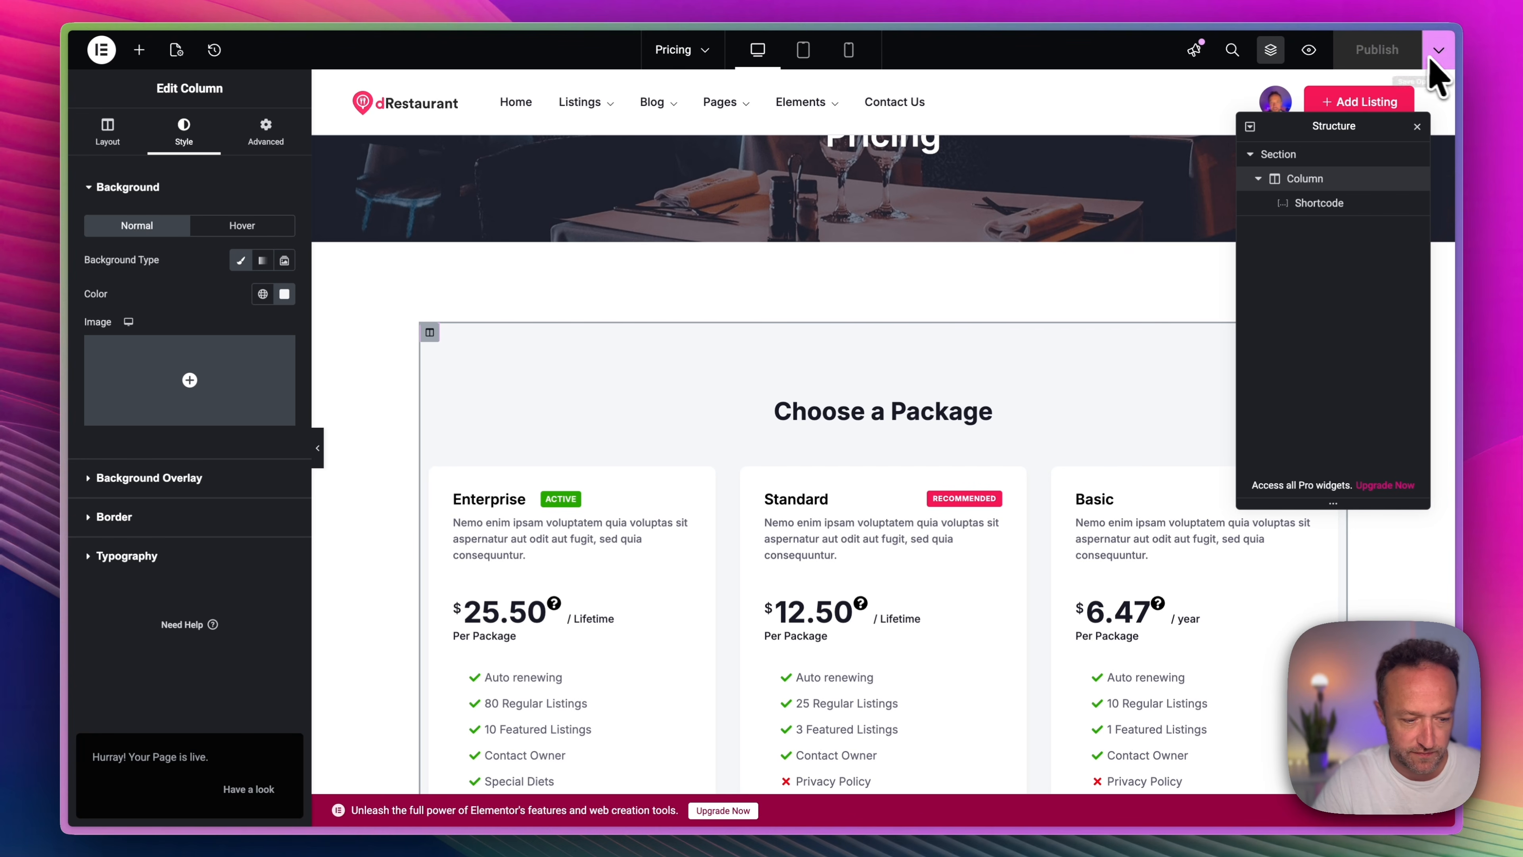
click(252, 789)
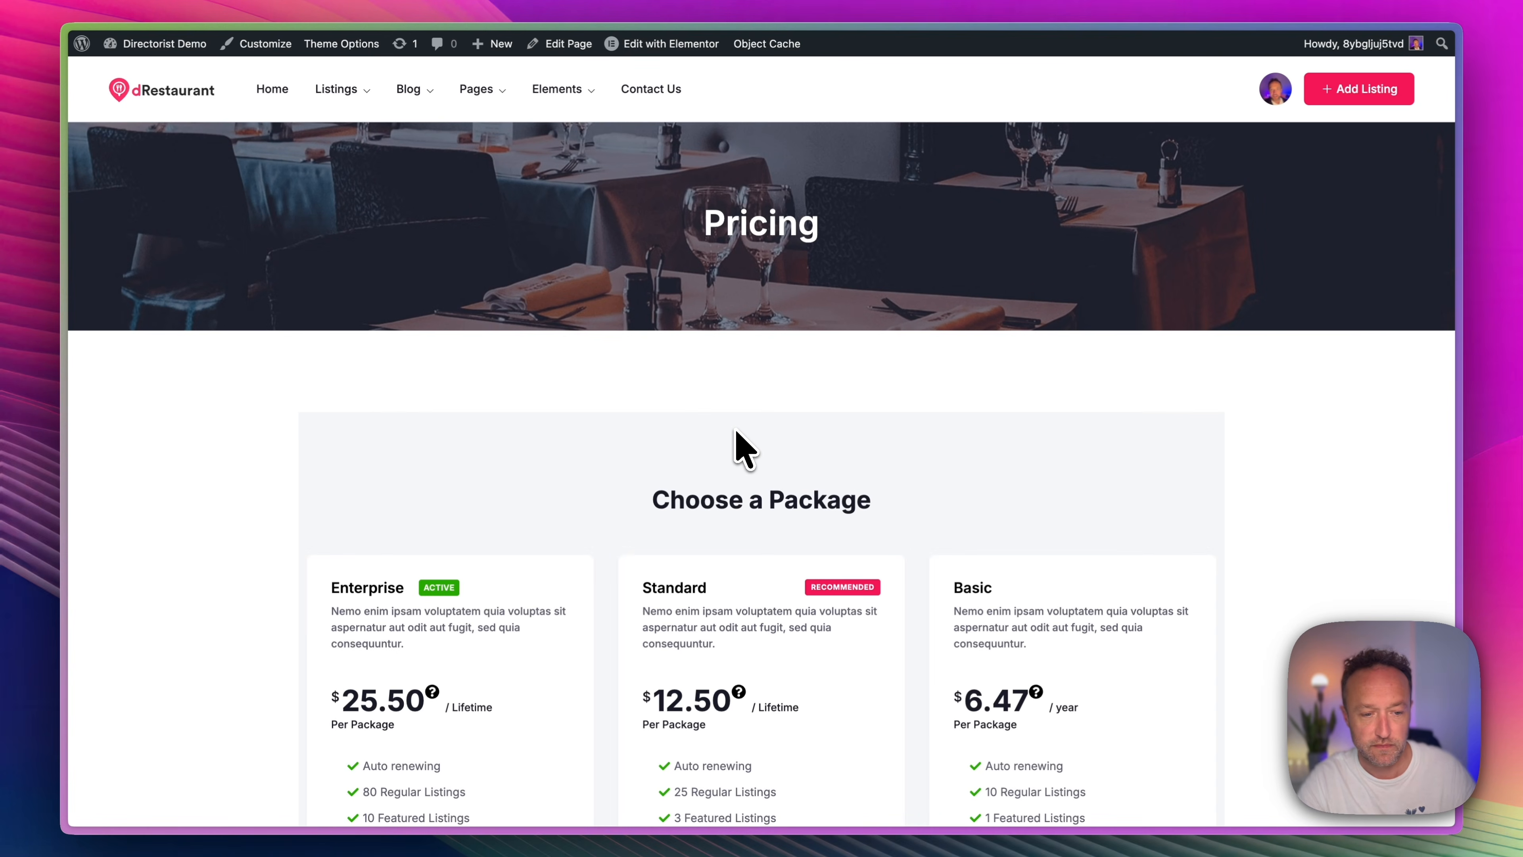
scroll(1037, 516, down, 10)
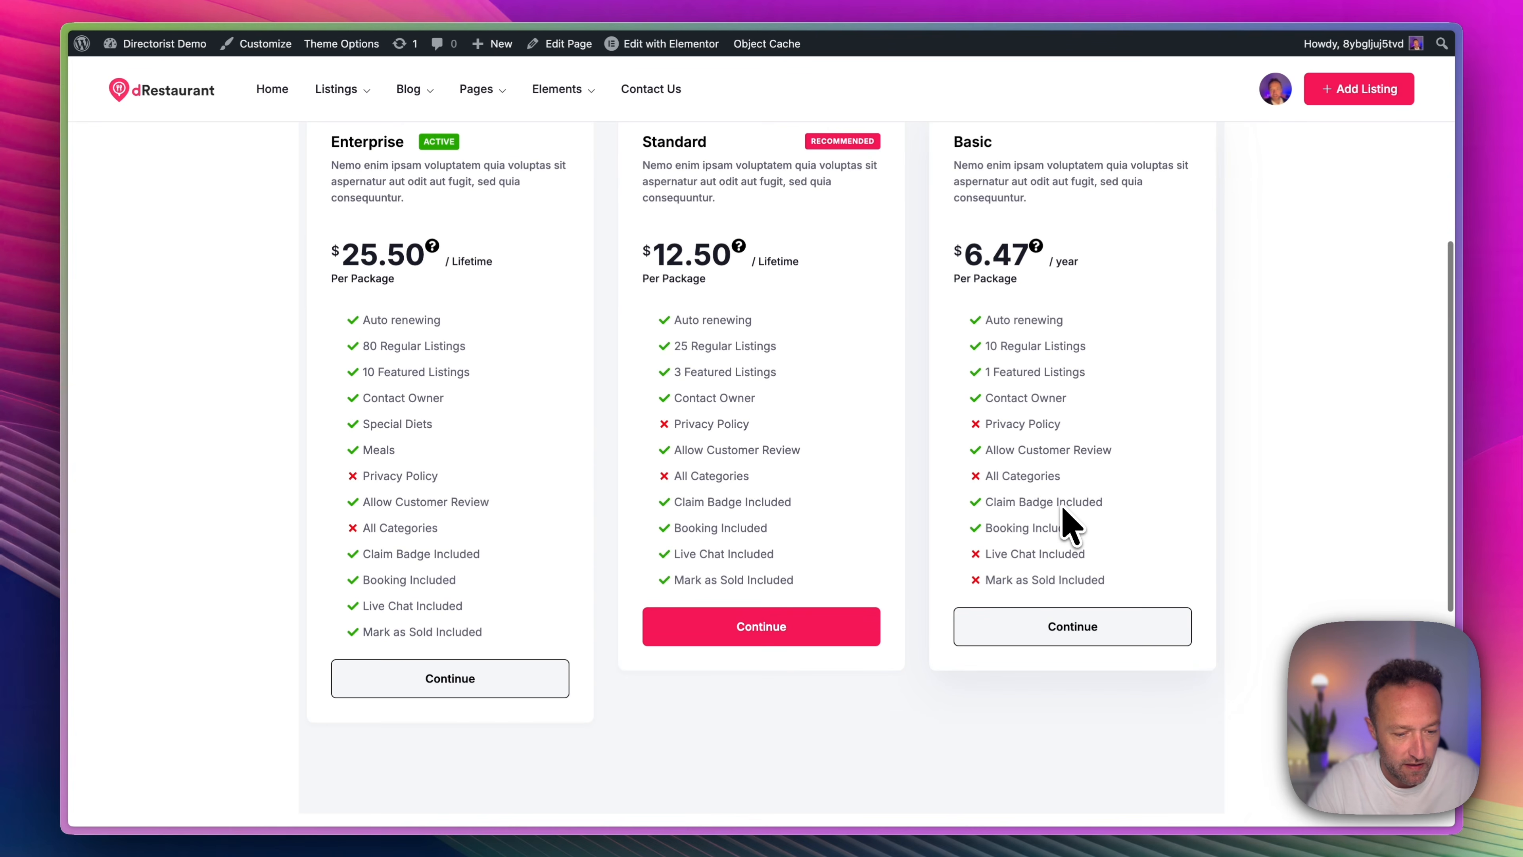
scroll(1067, 525, up, 3)
scroll(1064, 527, down, 5)
scroll(1064, 520, up, 2)
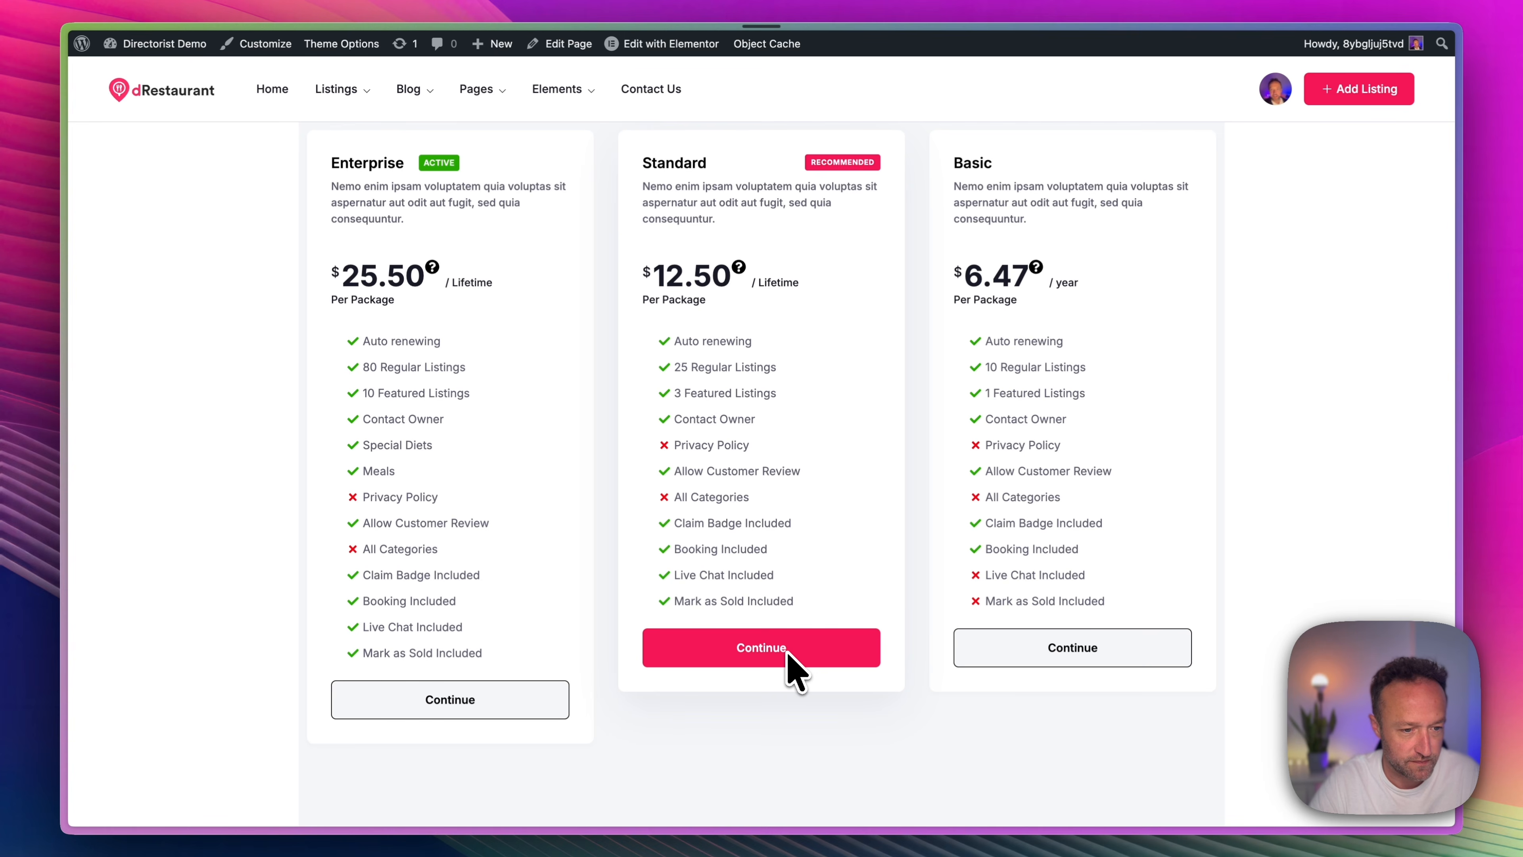
Continue with the Standard plan and examine the sections of the listing submission form through to Save & Preview.
click(787, 650)
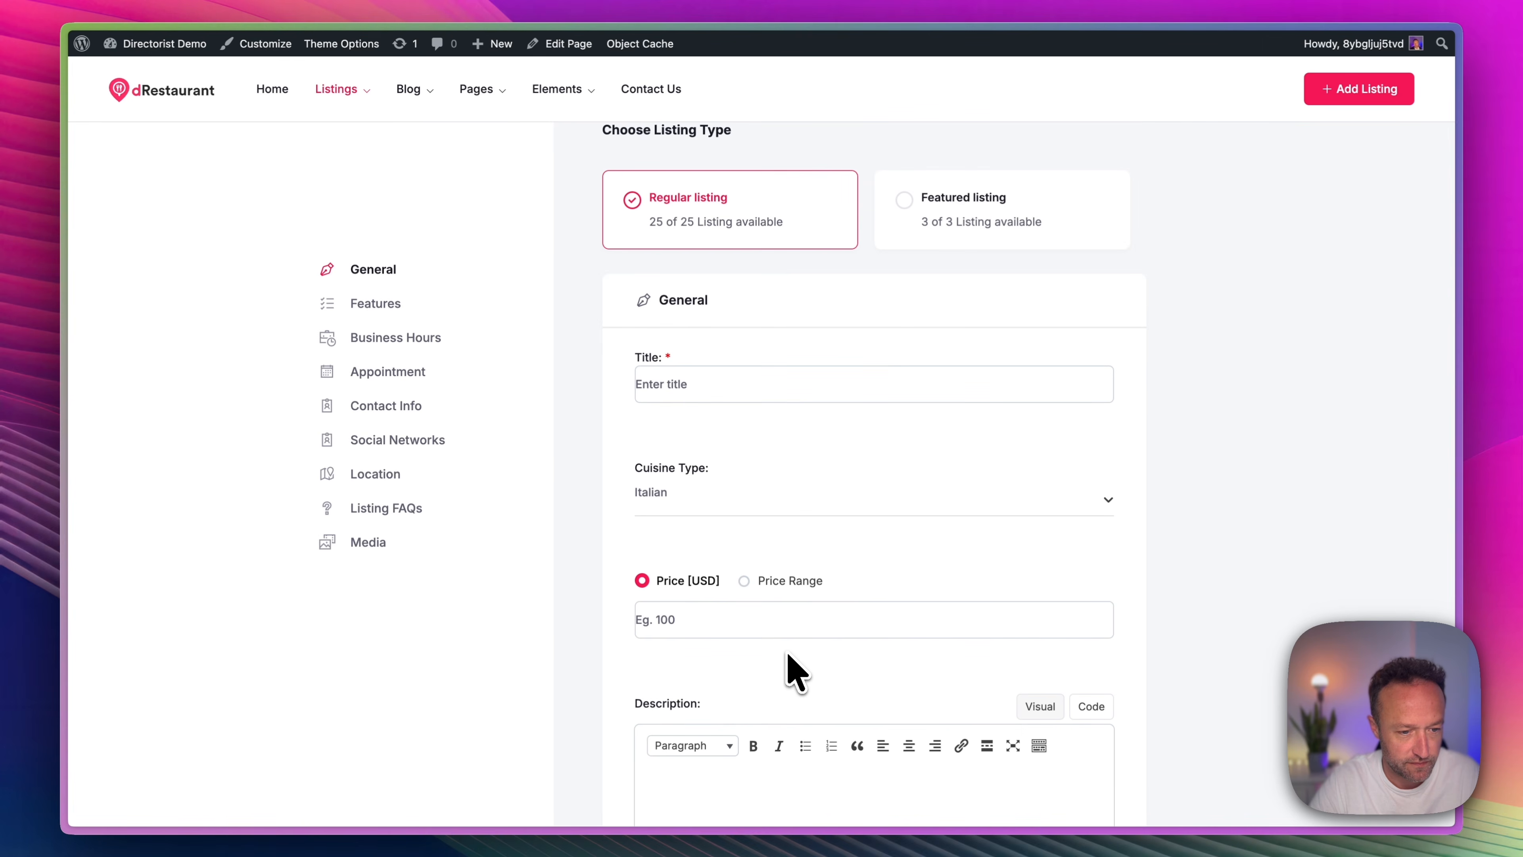
scroll(986, 258, down, 10)
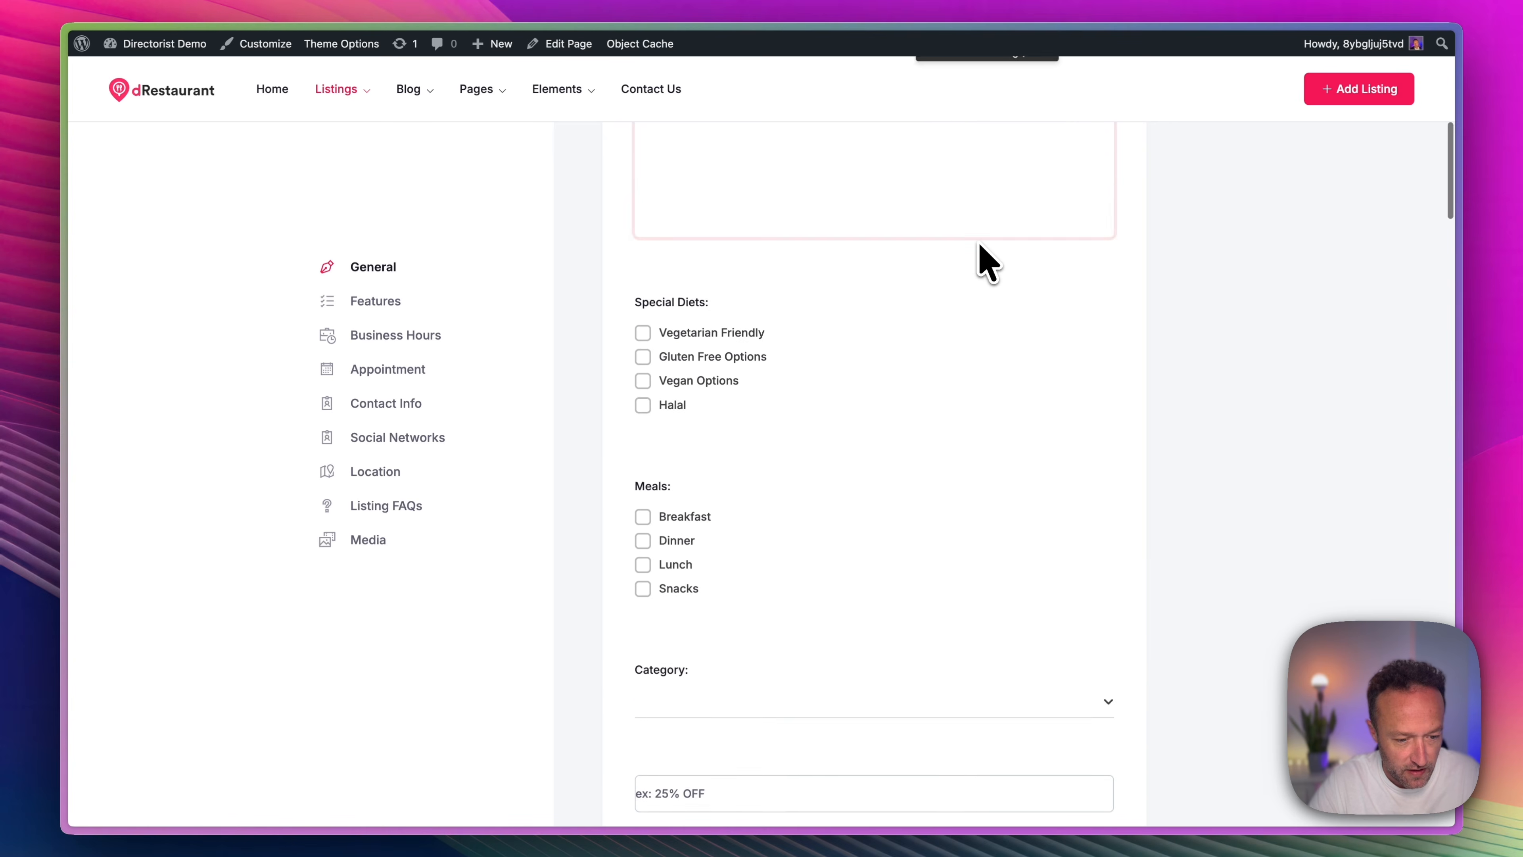
scroll(986, 258, down, 6)
scroll(986, 264, down, 15)
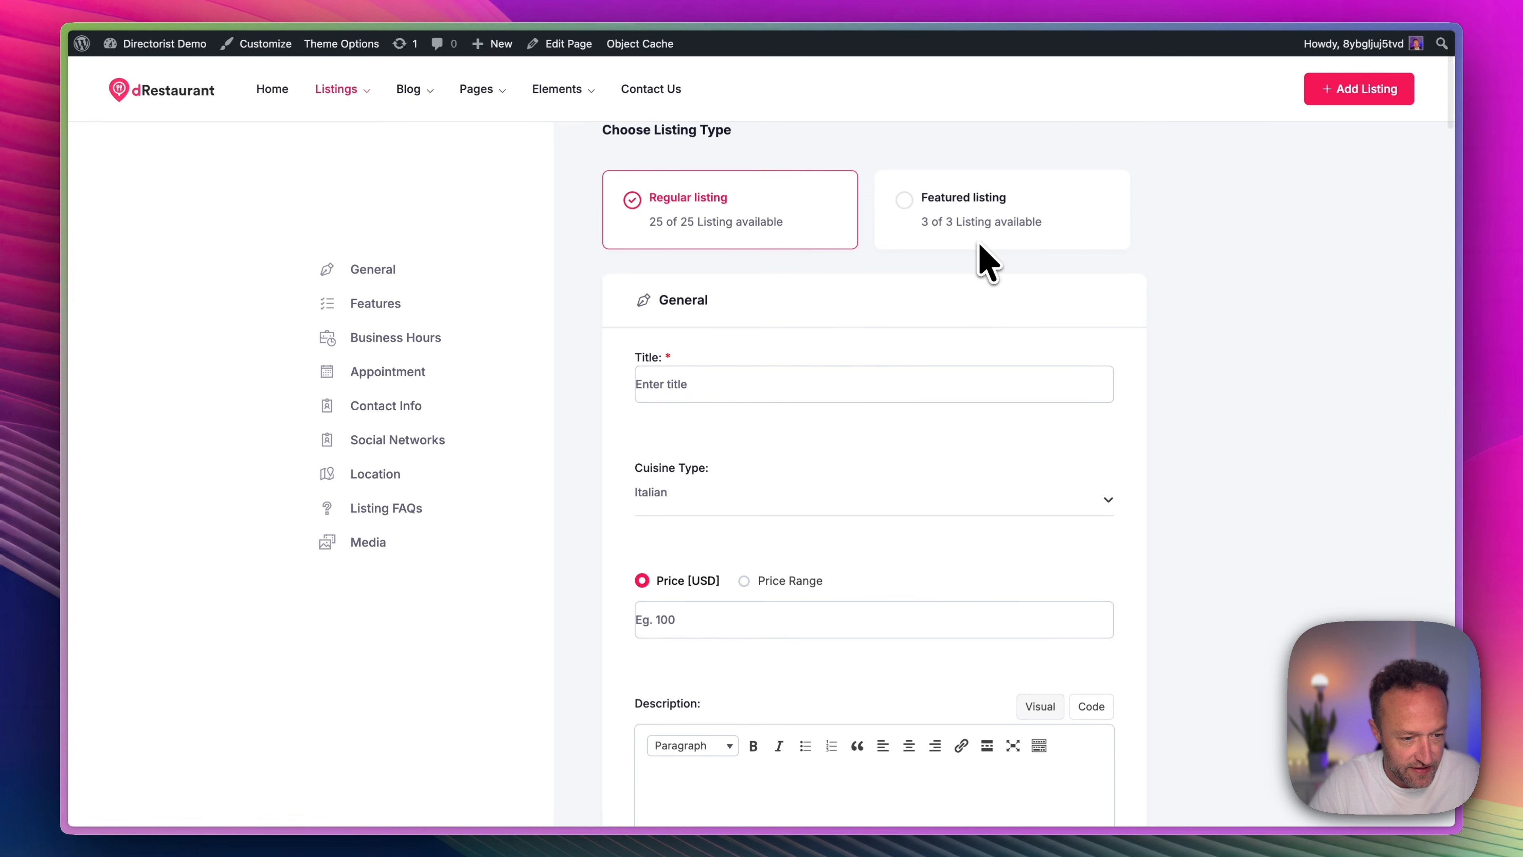
scroll(986, 264, down, 15)
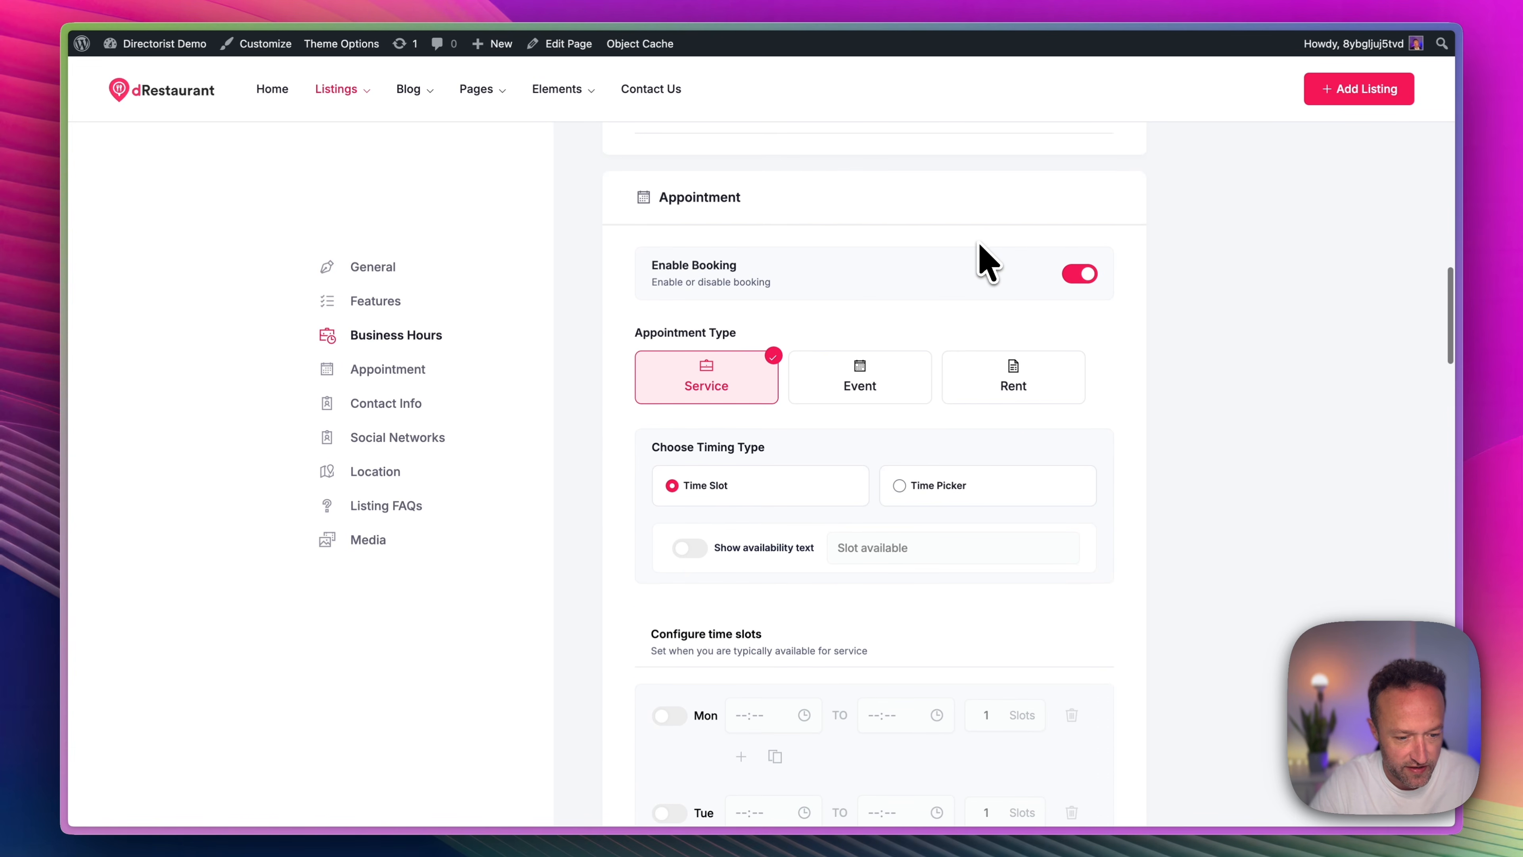
scroll(986, 264, down, 10)
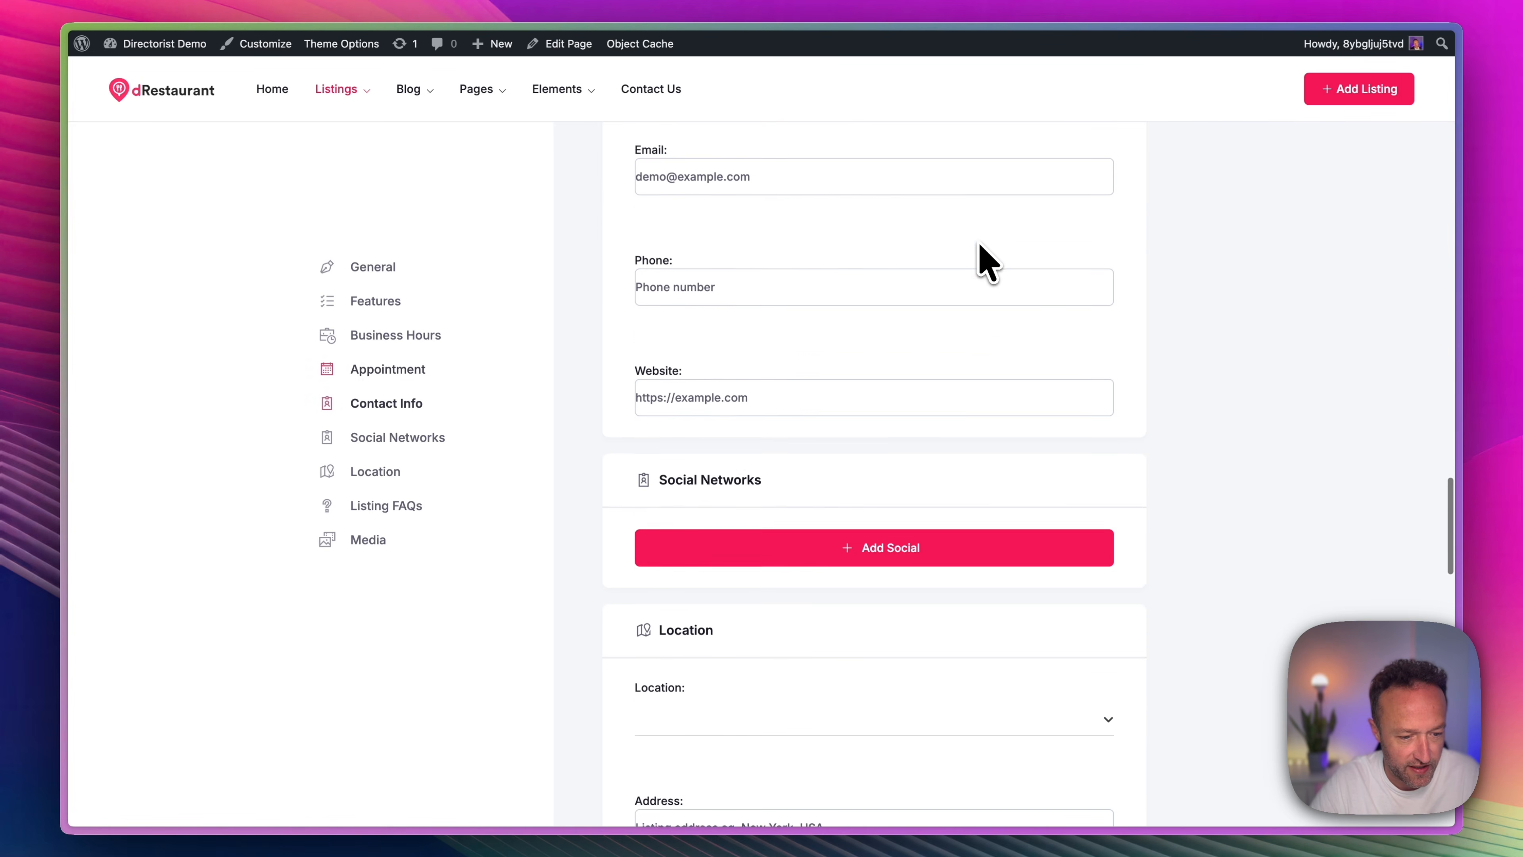
scroll(987, 265, down, 5)
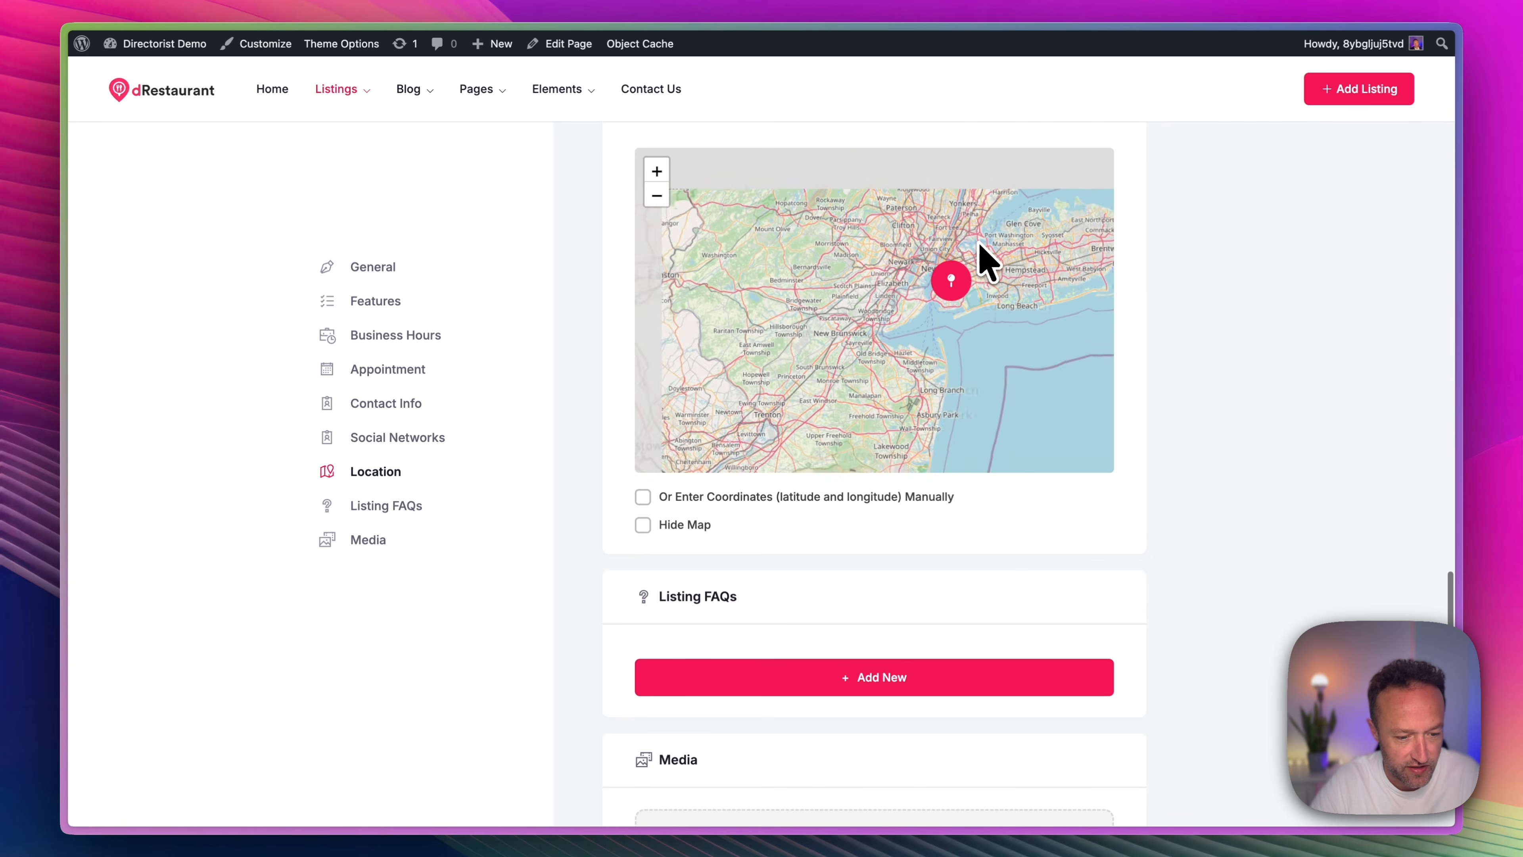
scroll(1040, 503, down, 8)
scroll(1036, 498, down, 6)
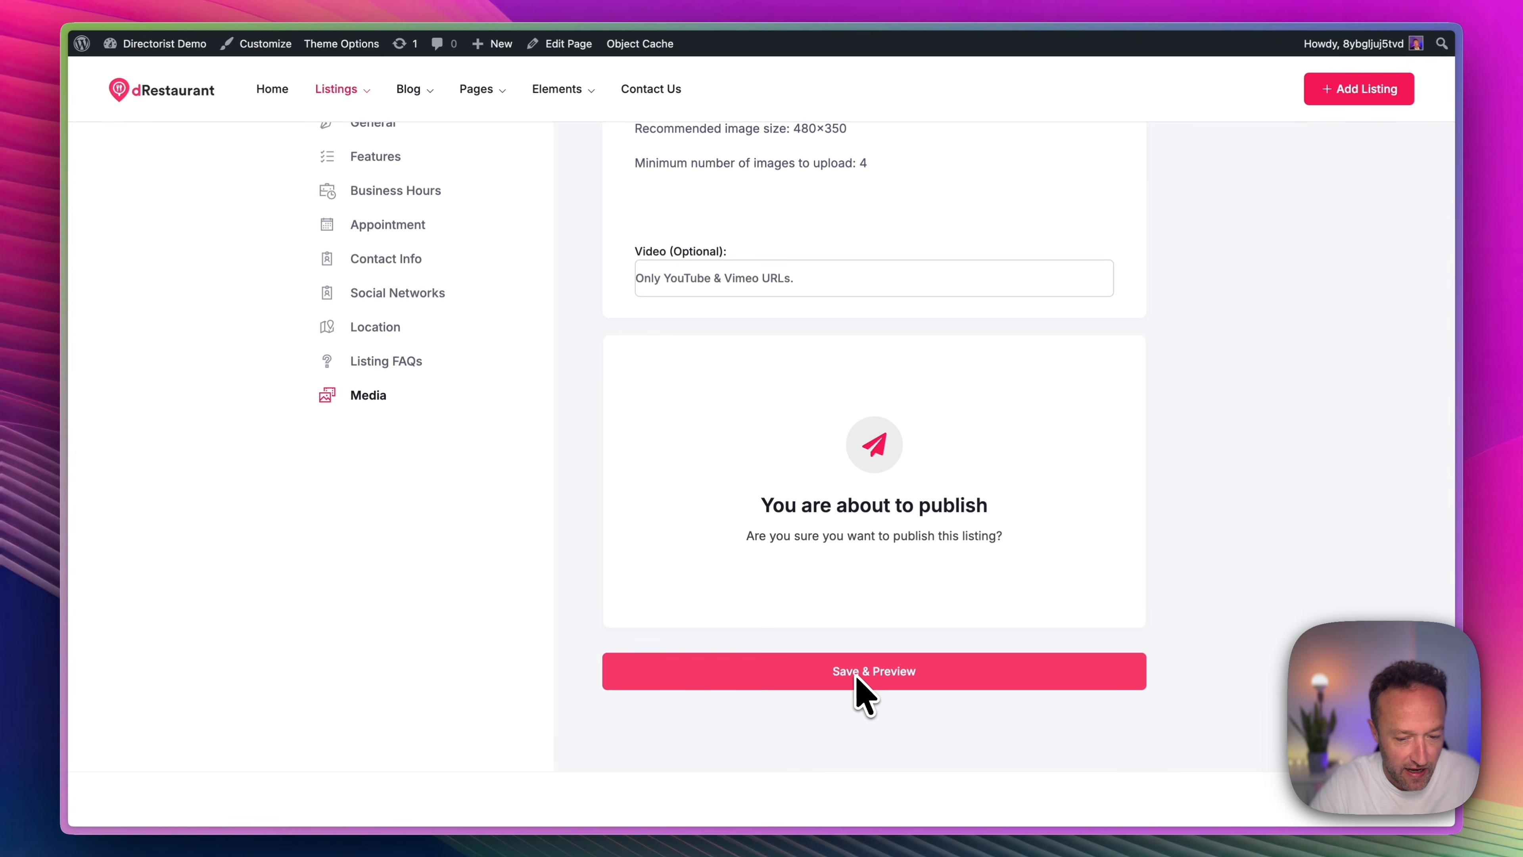
click(857, 675)
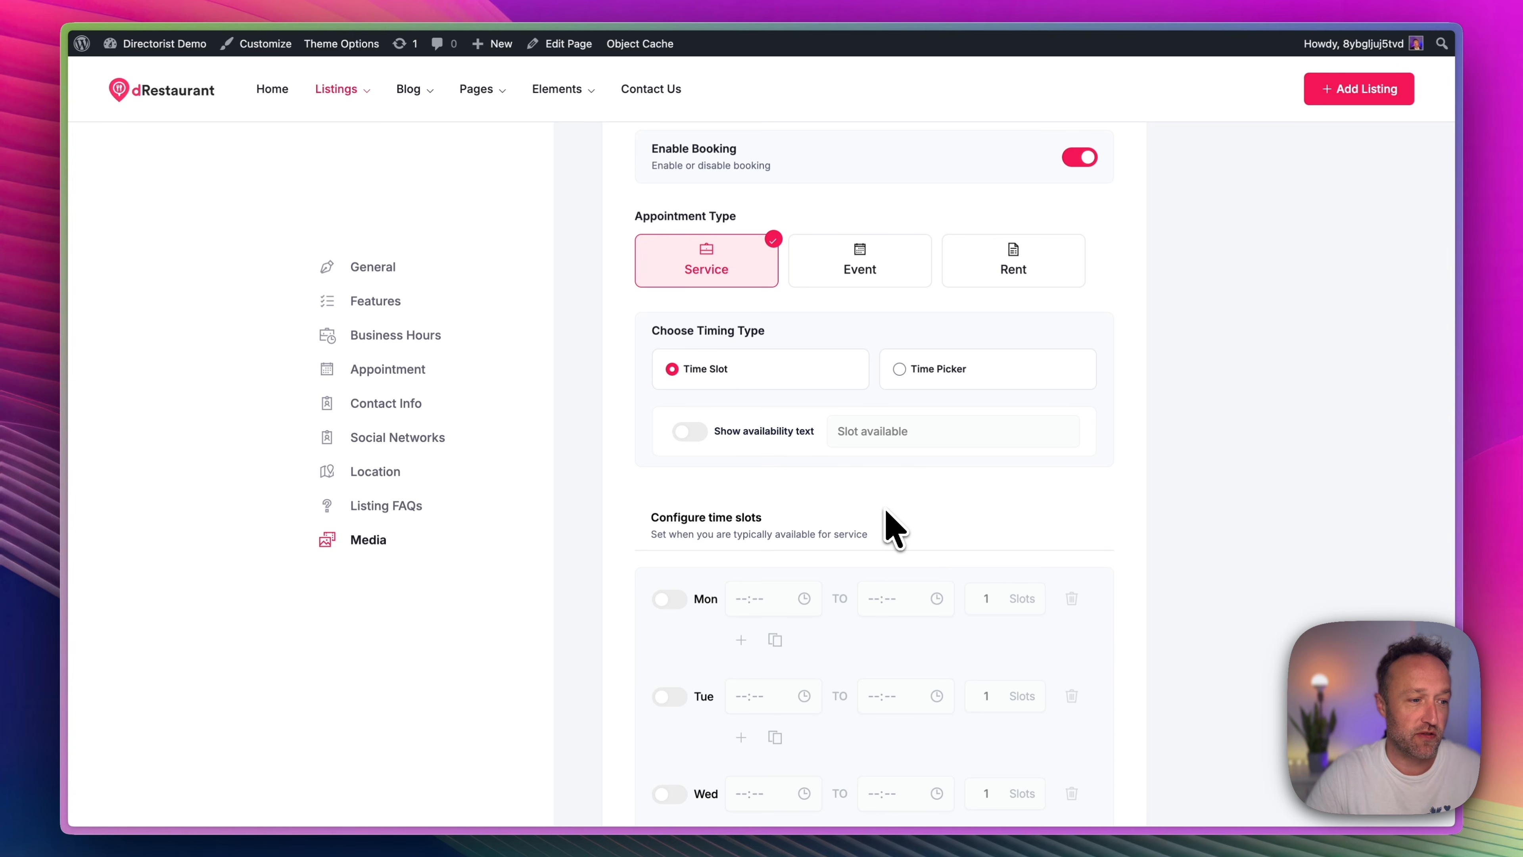
Return to the WordPress dashboard and install the Directorist Ads Manager extension from the extensions available in the subscription.
mouse_move(174, 45)
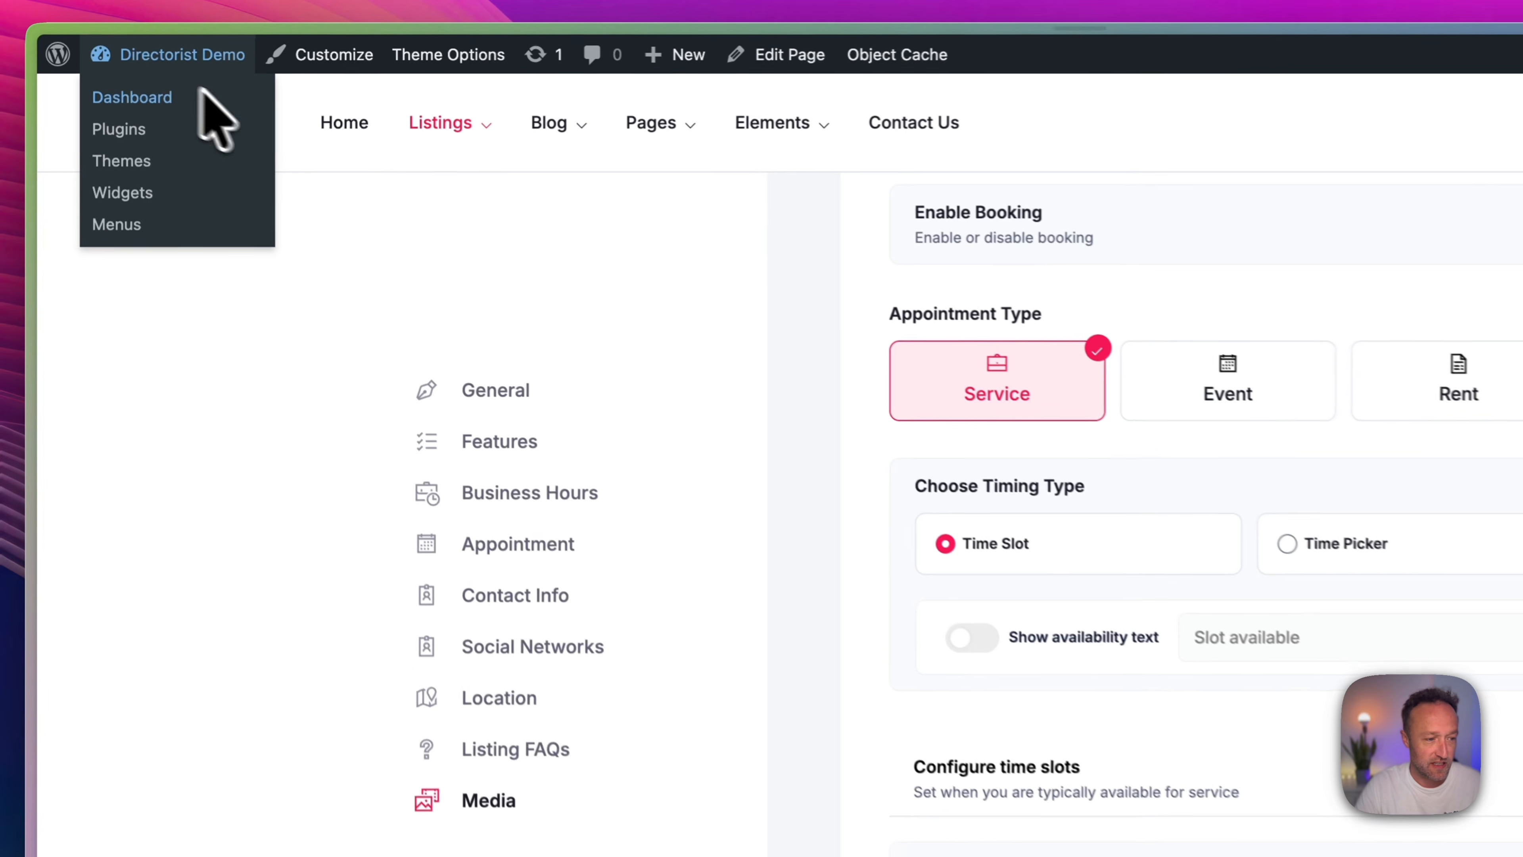
click(200, 93)
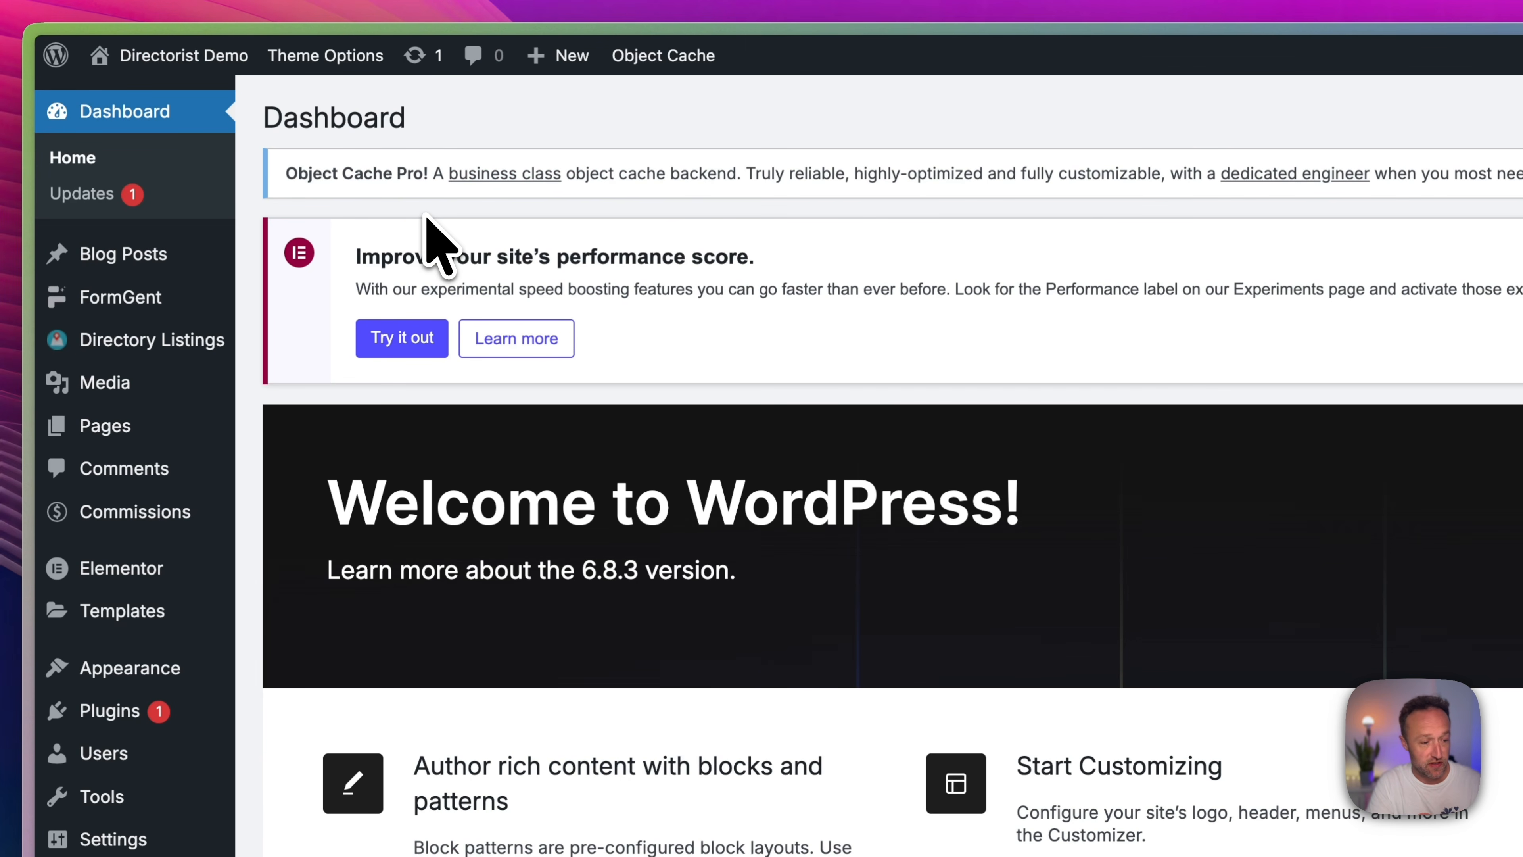
mouse_move(162, 340)
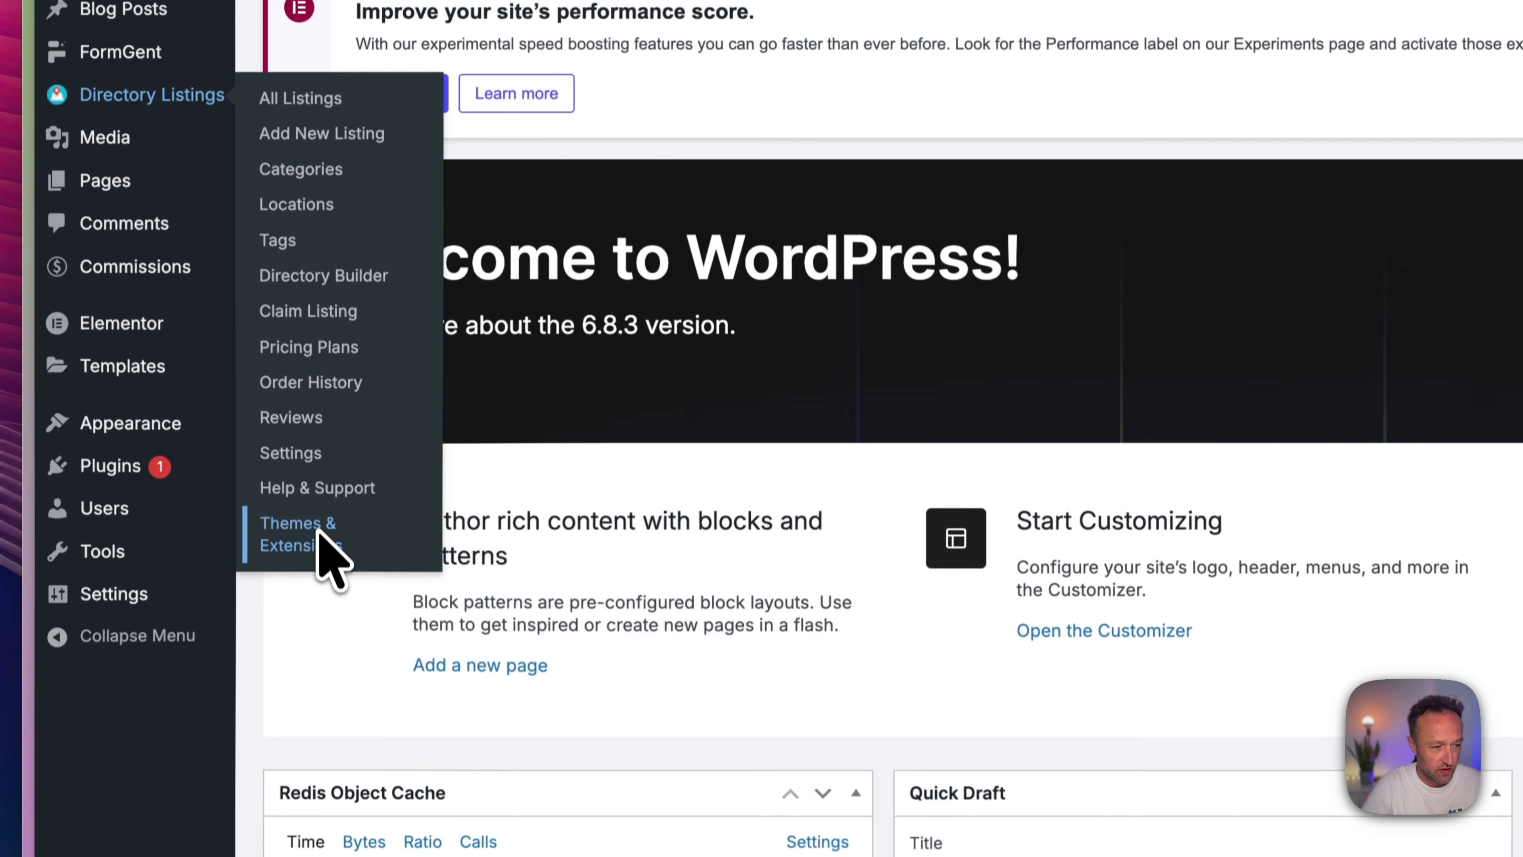
click(320, 522)
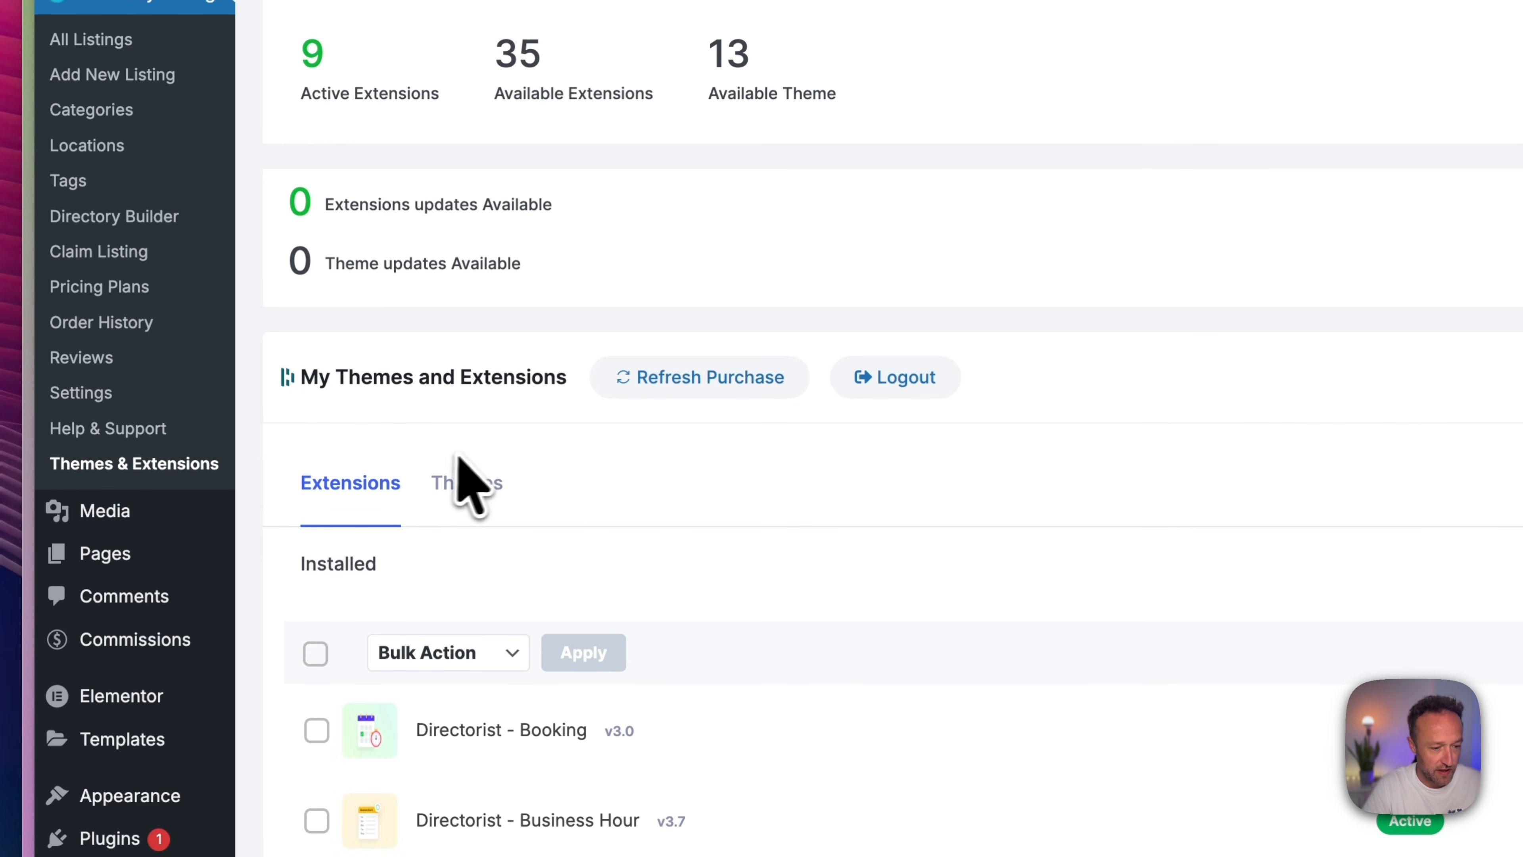
scroll(462, 462, down, 4)
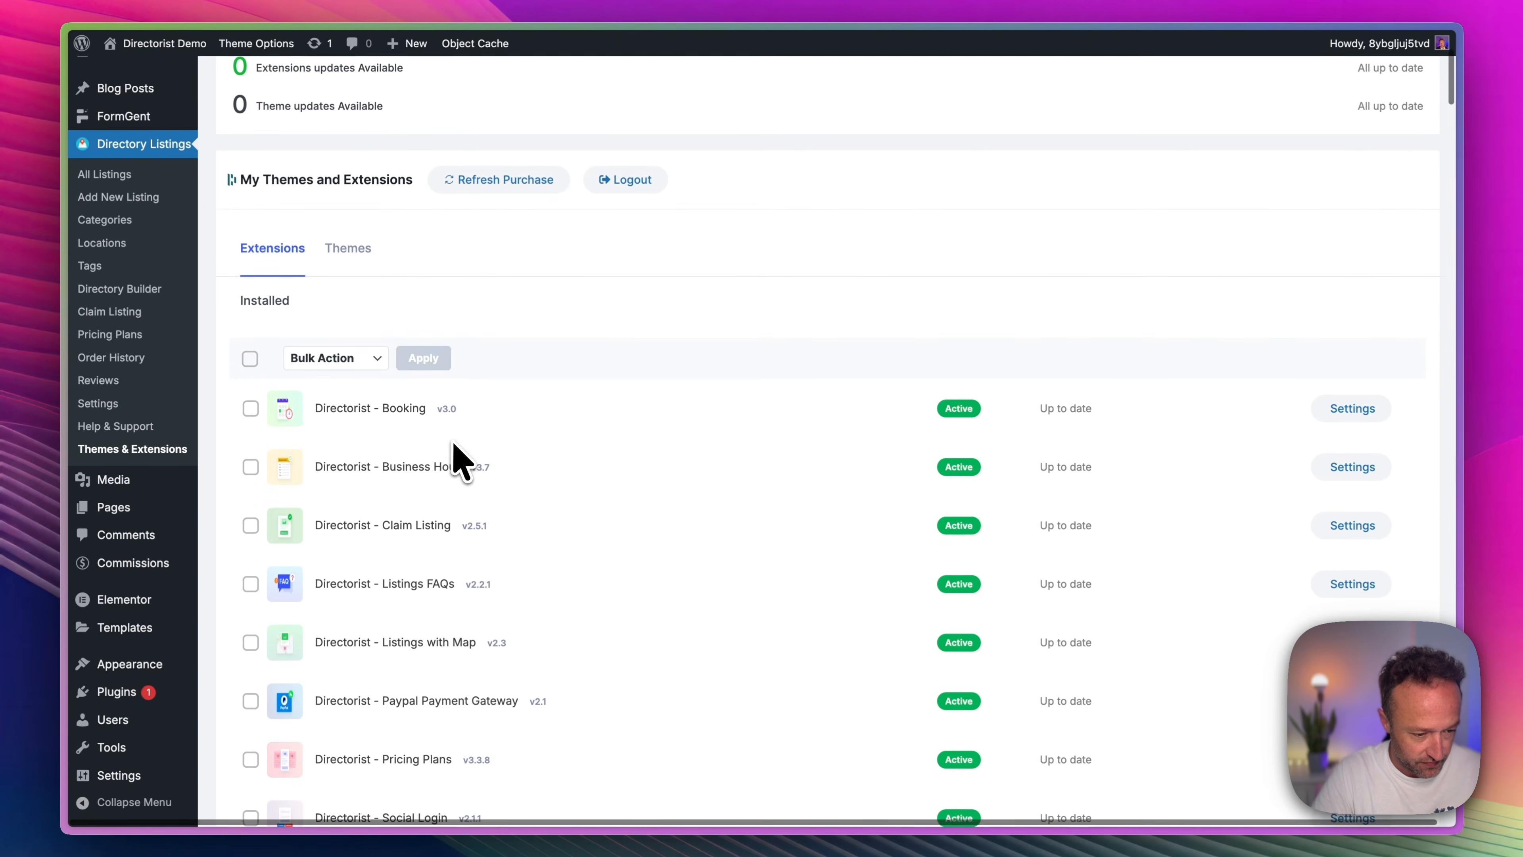
scroll(453, 445, down, 12)
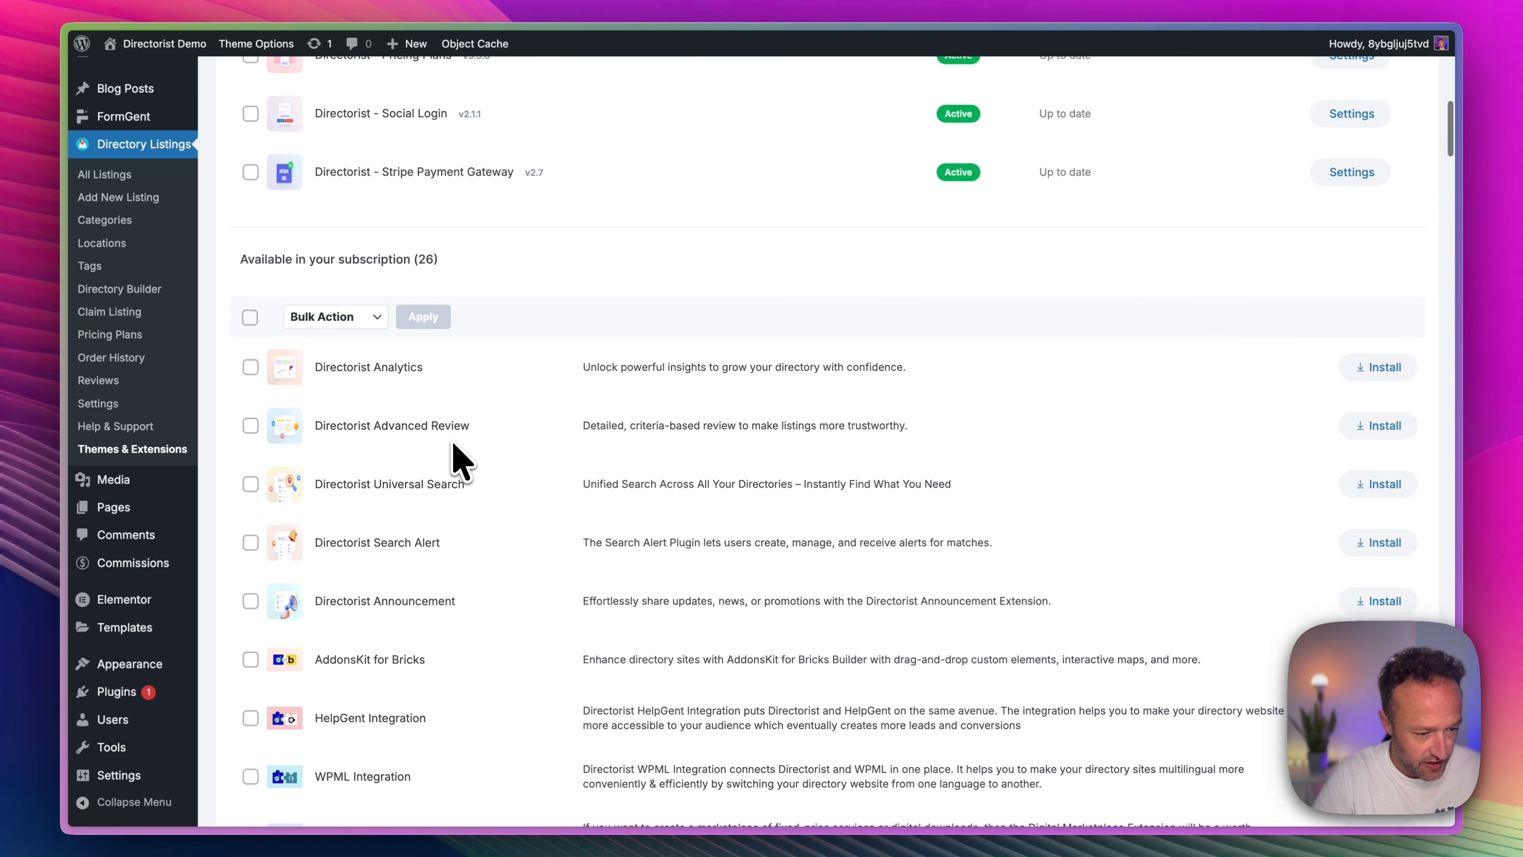
scroll(452, 441, down, 10)
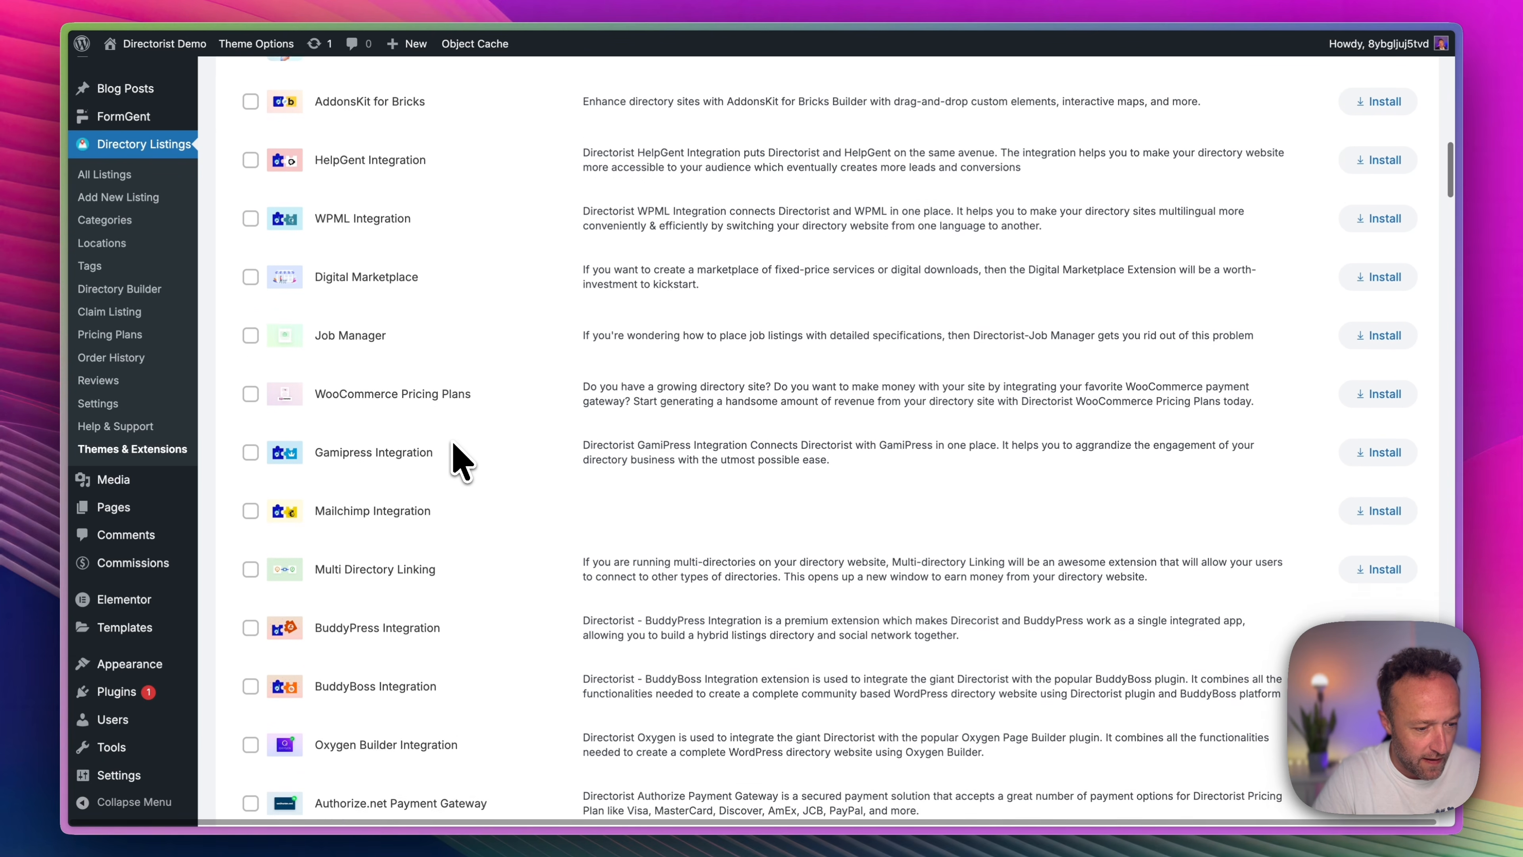
scroll(452, 442, down, 4)
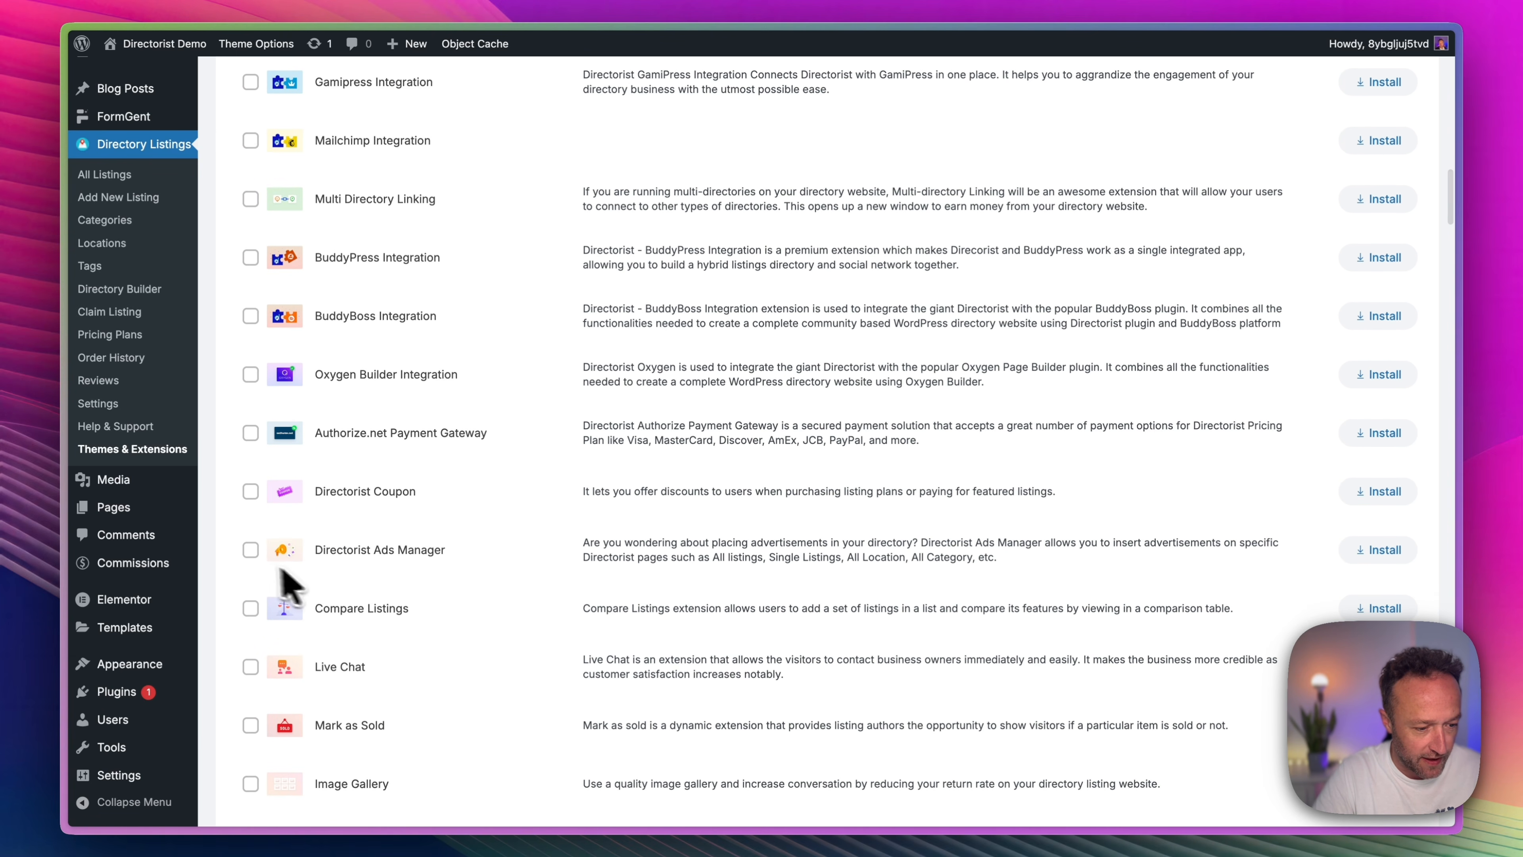
click(1388, 557)
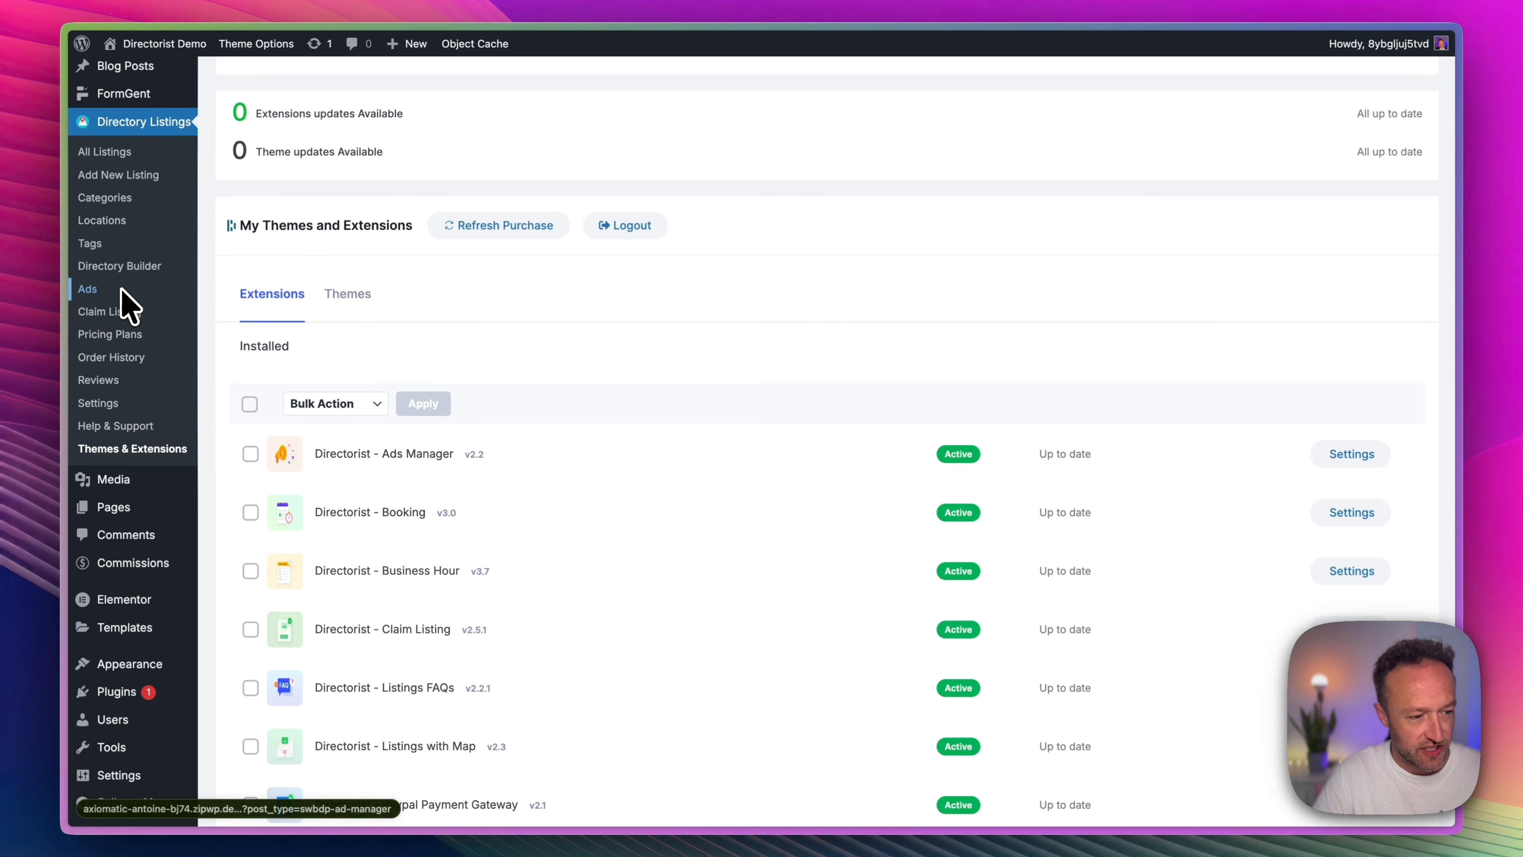
Start a new ad in the Directorist Ads section and set its type to Image.
click(122, 290)
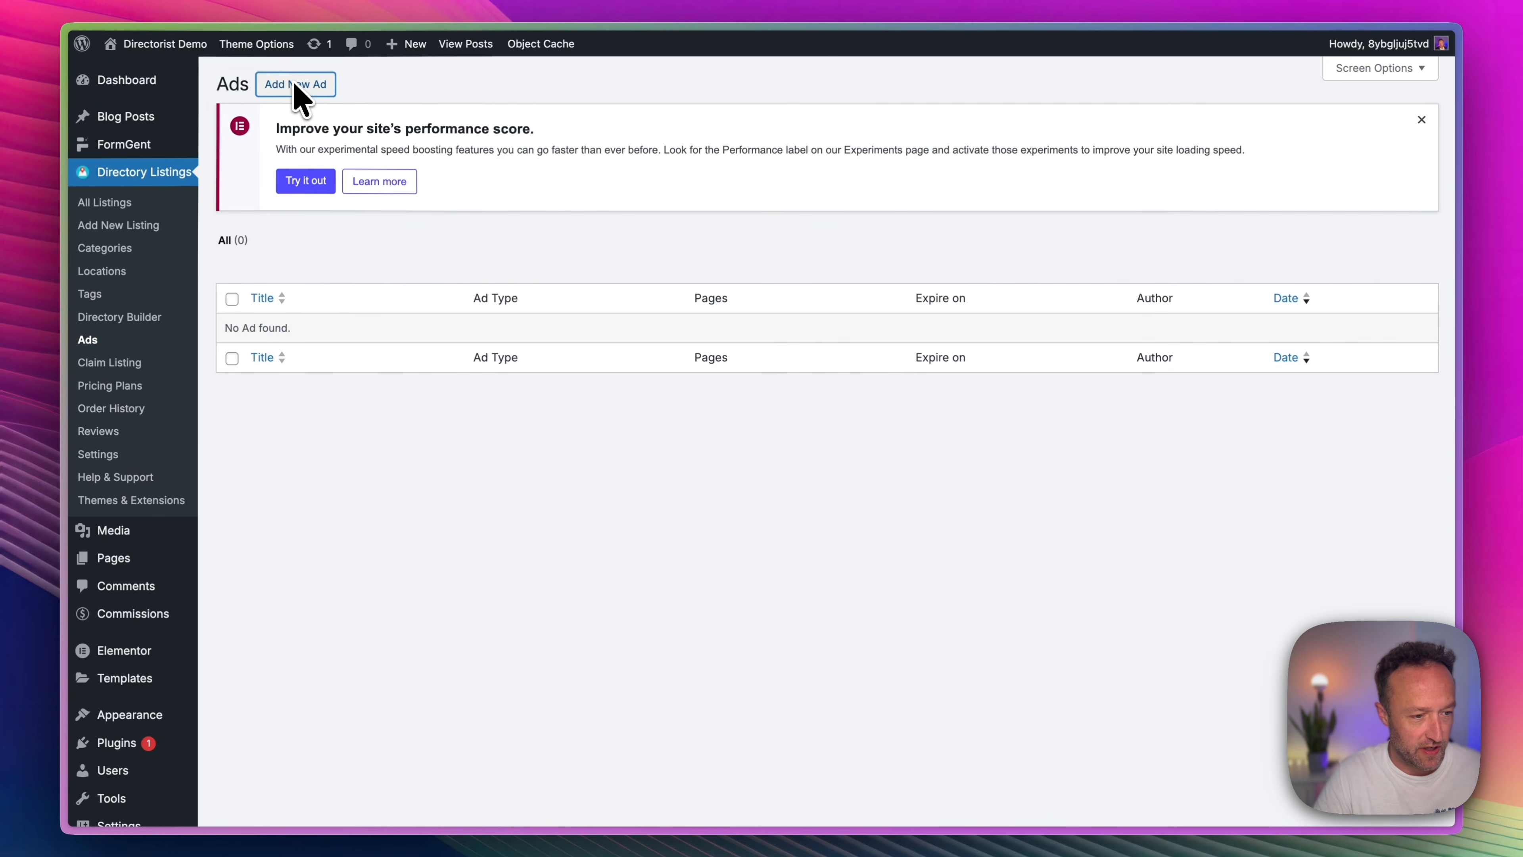
click(295, 86)
scroll(912, 324, down, 2)
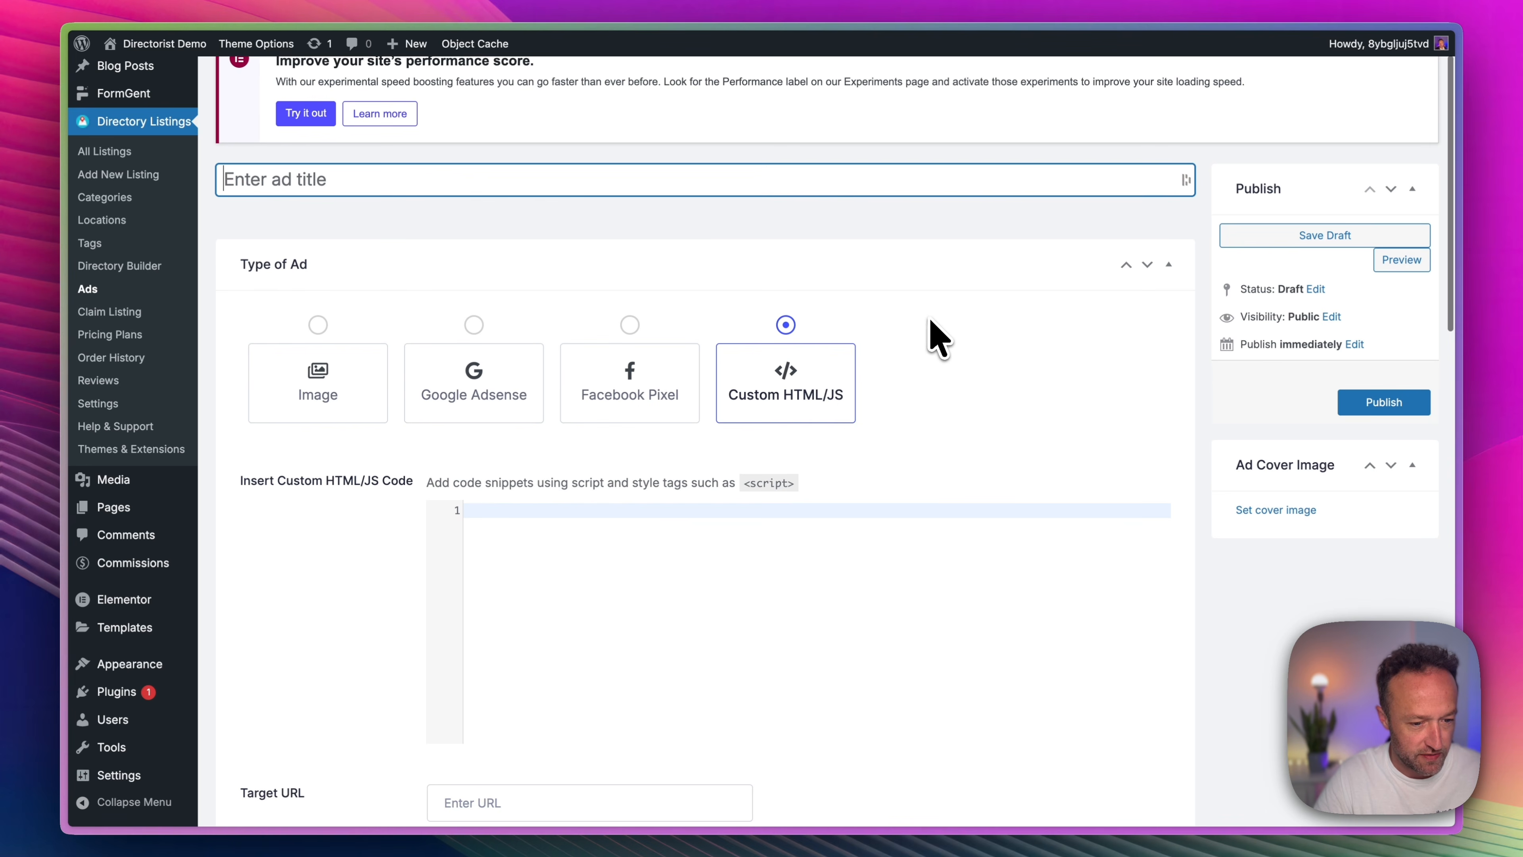
click(314, 335)
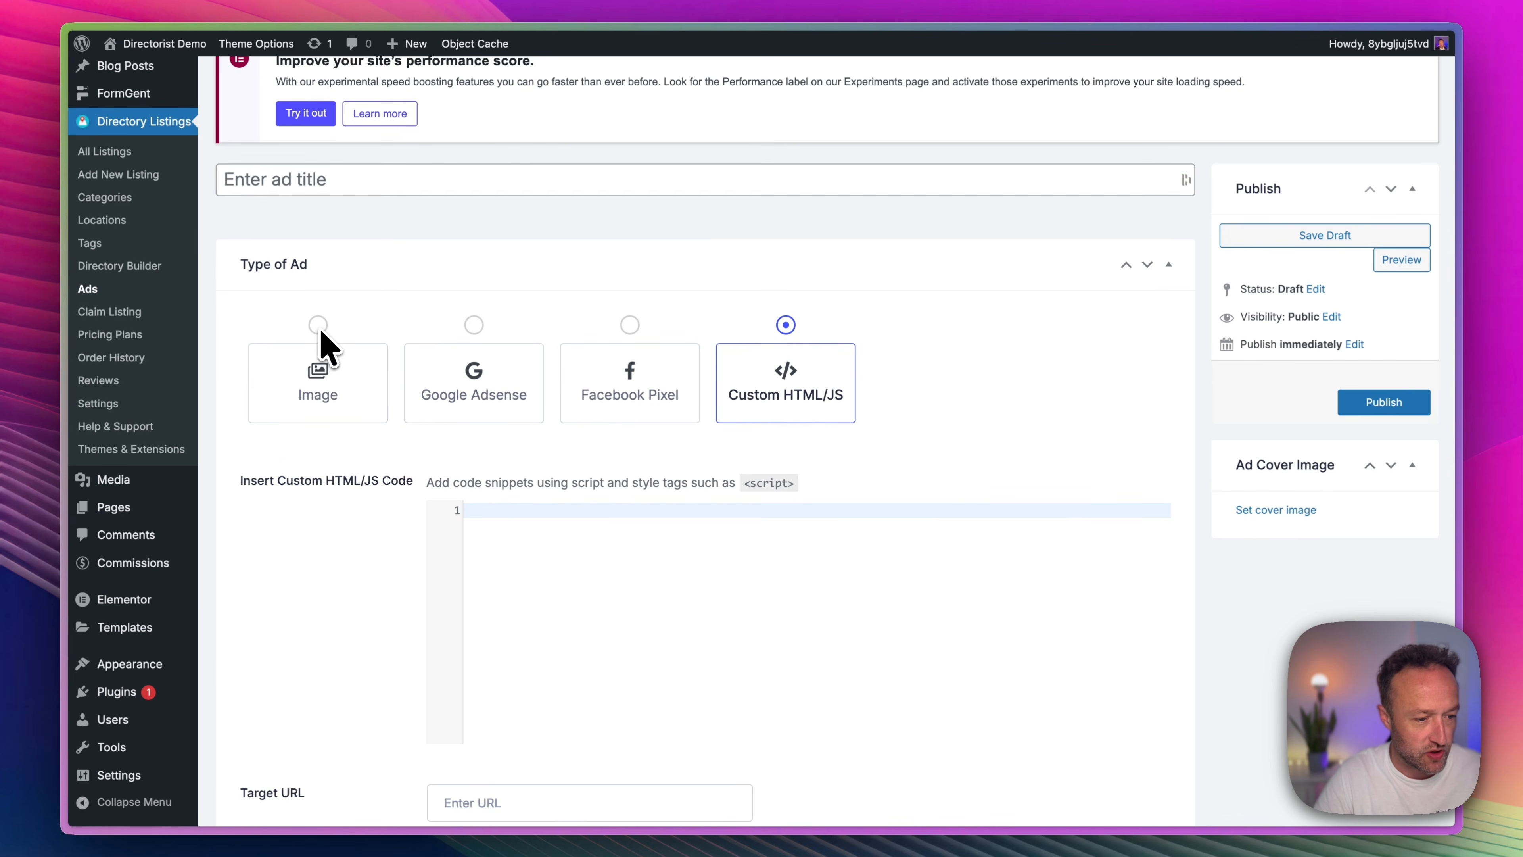
click(323, 335)
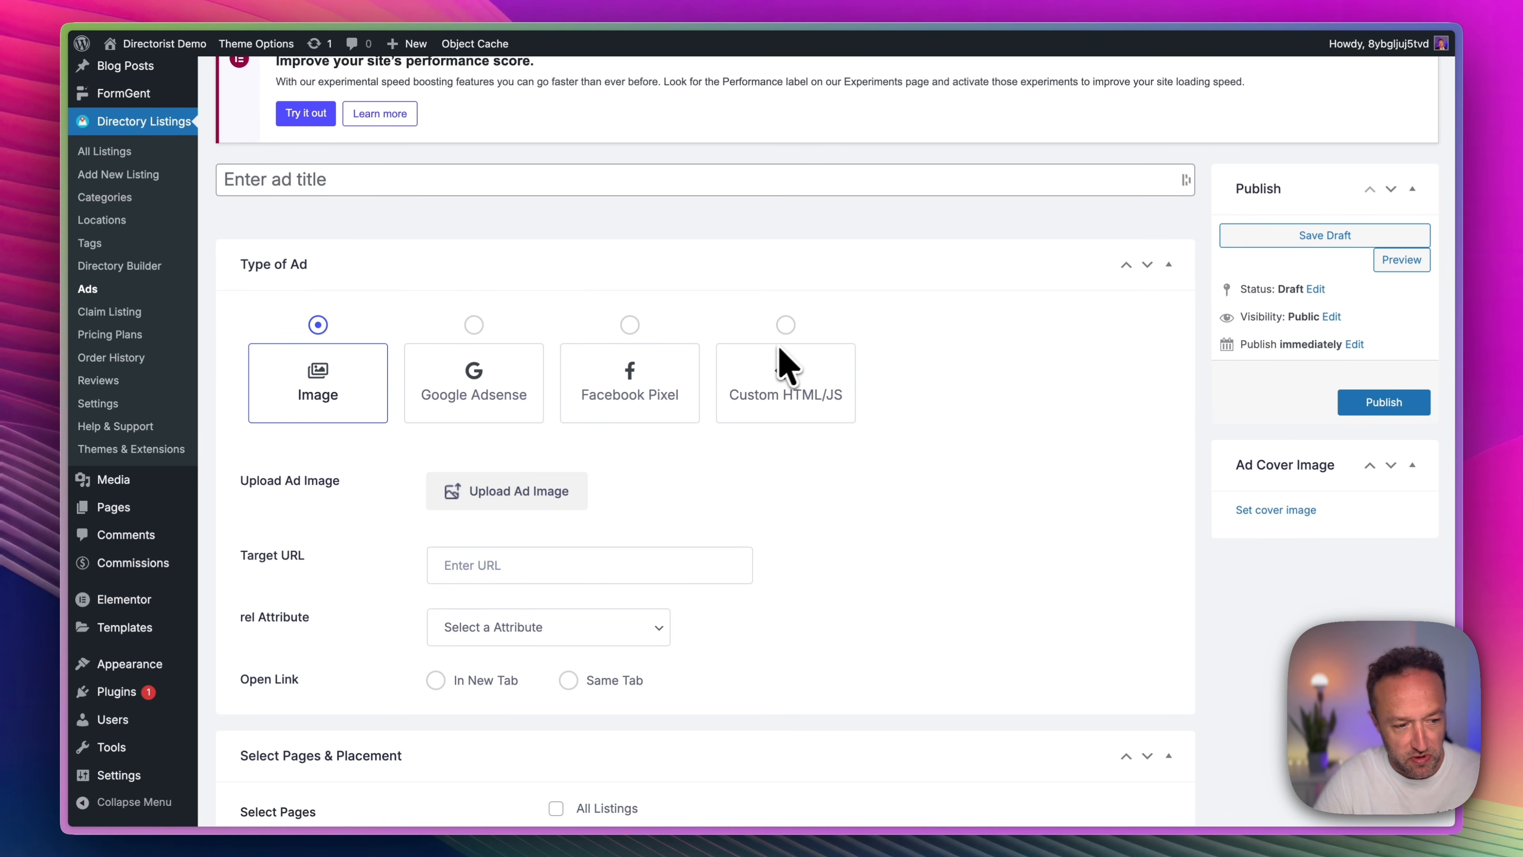
Title the ad "My Ad" and examine its page placement, expiry, shortcode and Custom HTML/JS options.
click(491, 191)
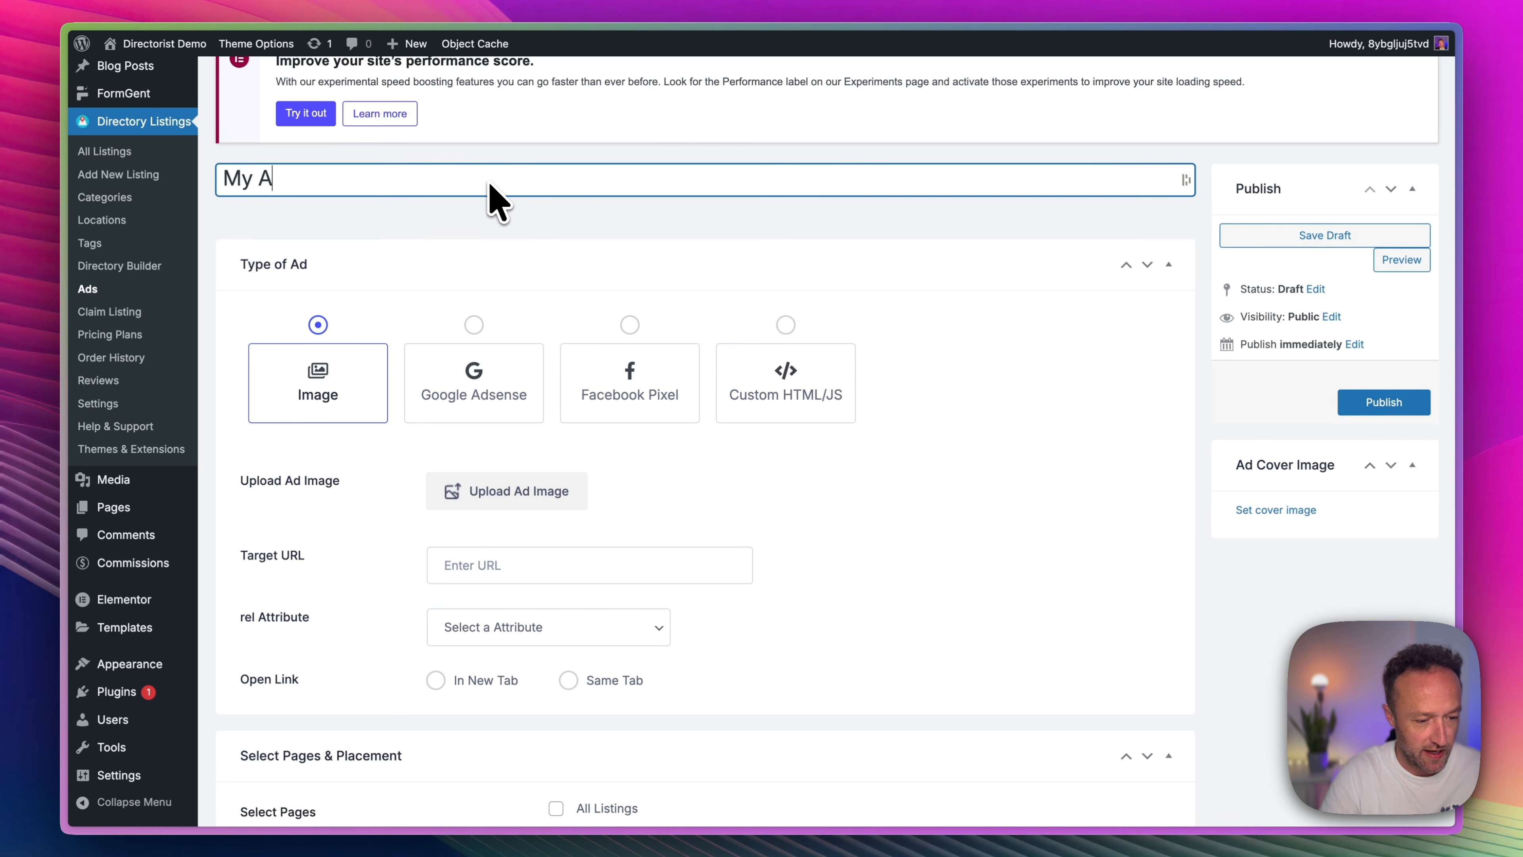
scroll(666, 300, down, 3)
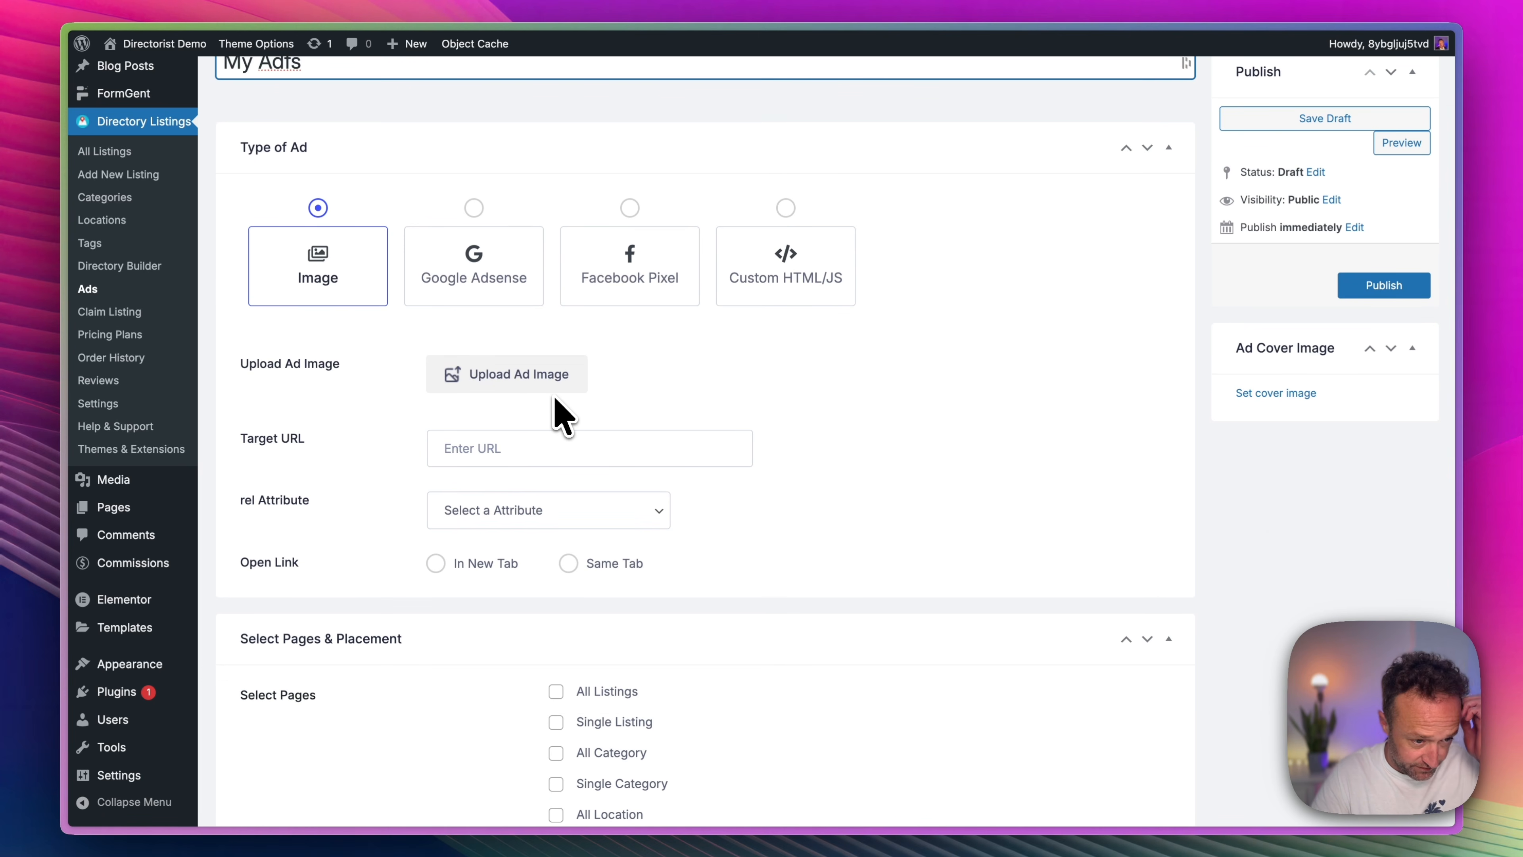
scroll(557, 411, down, 6)
scroll(623, 426, down, 3)
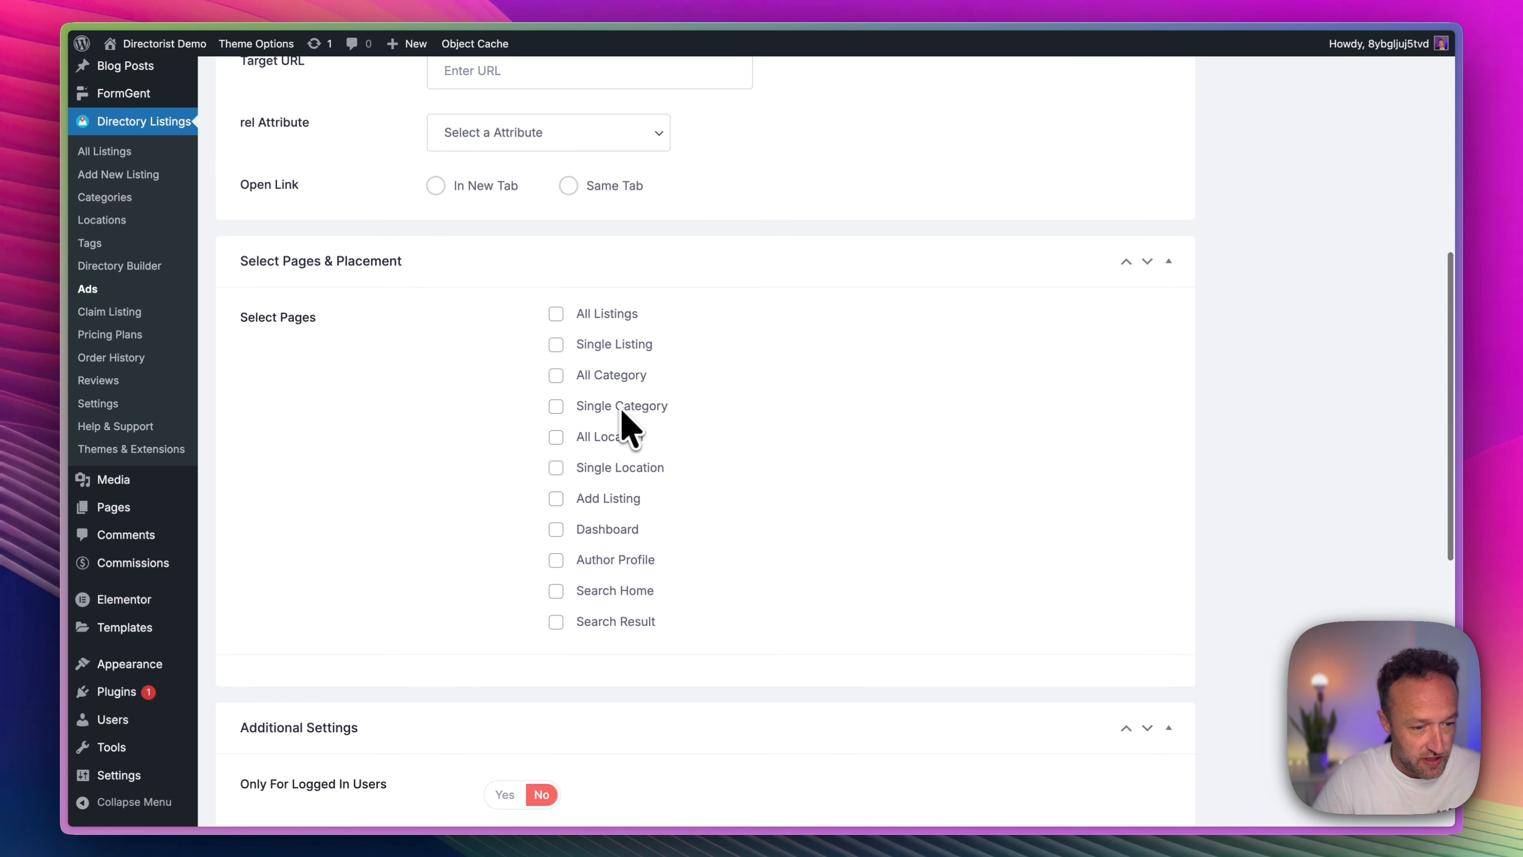
scroll(630, 427, down, 10)
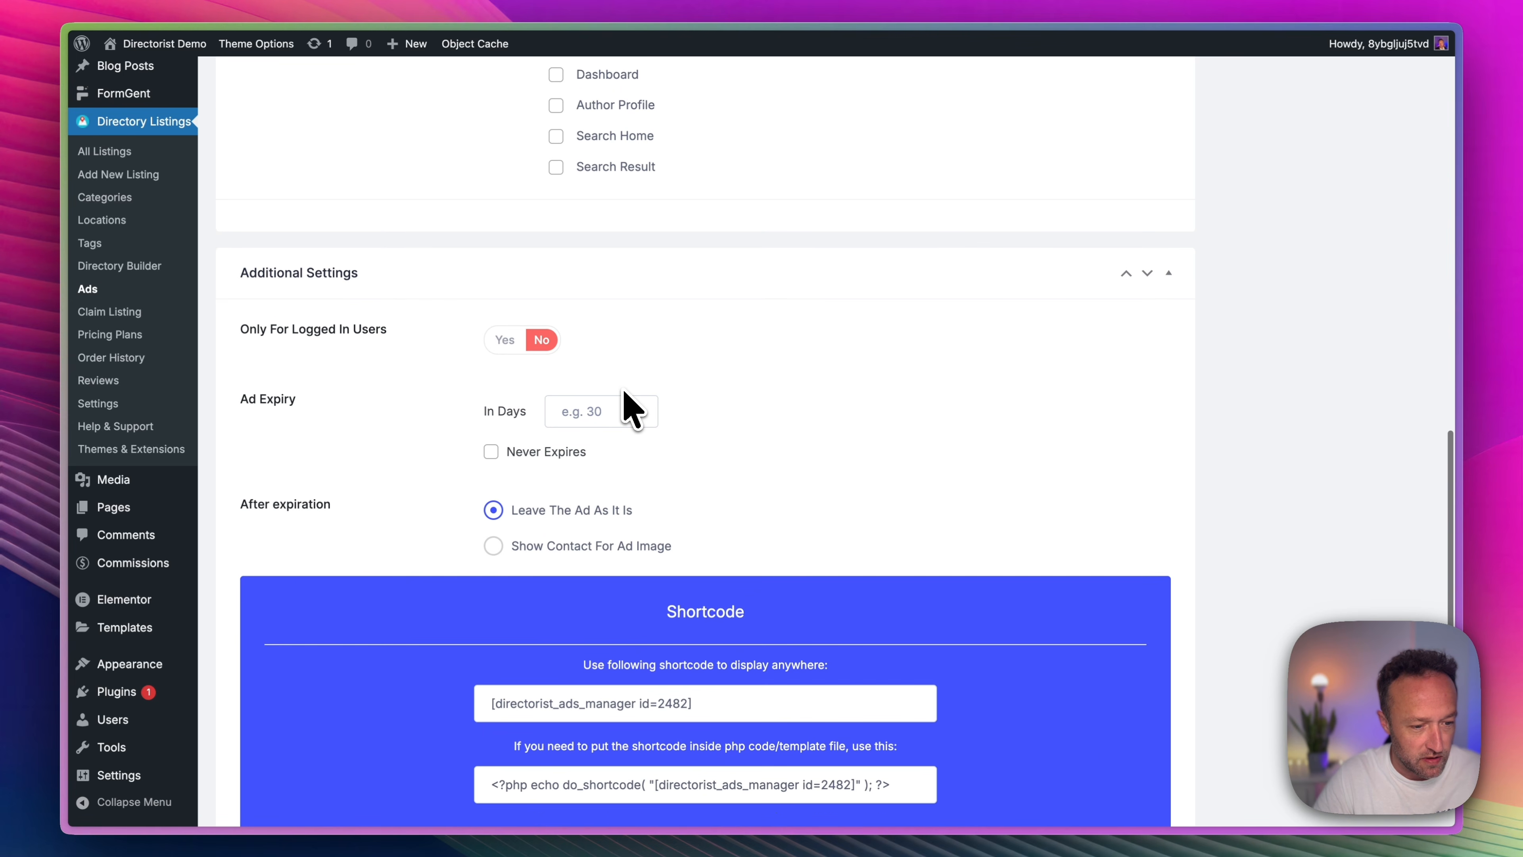
scroll(629, 408, down, 5)
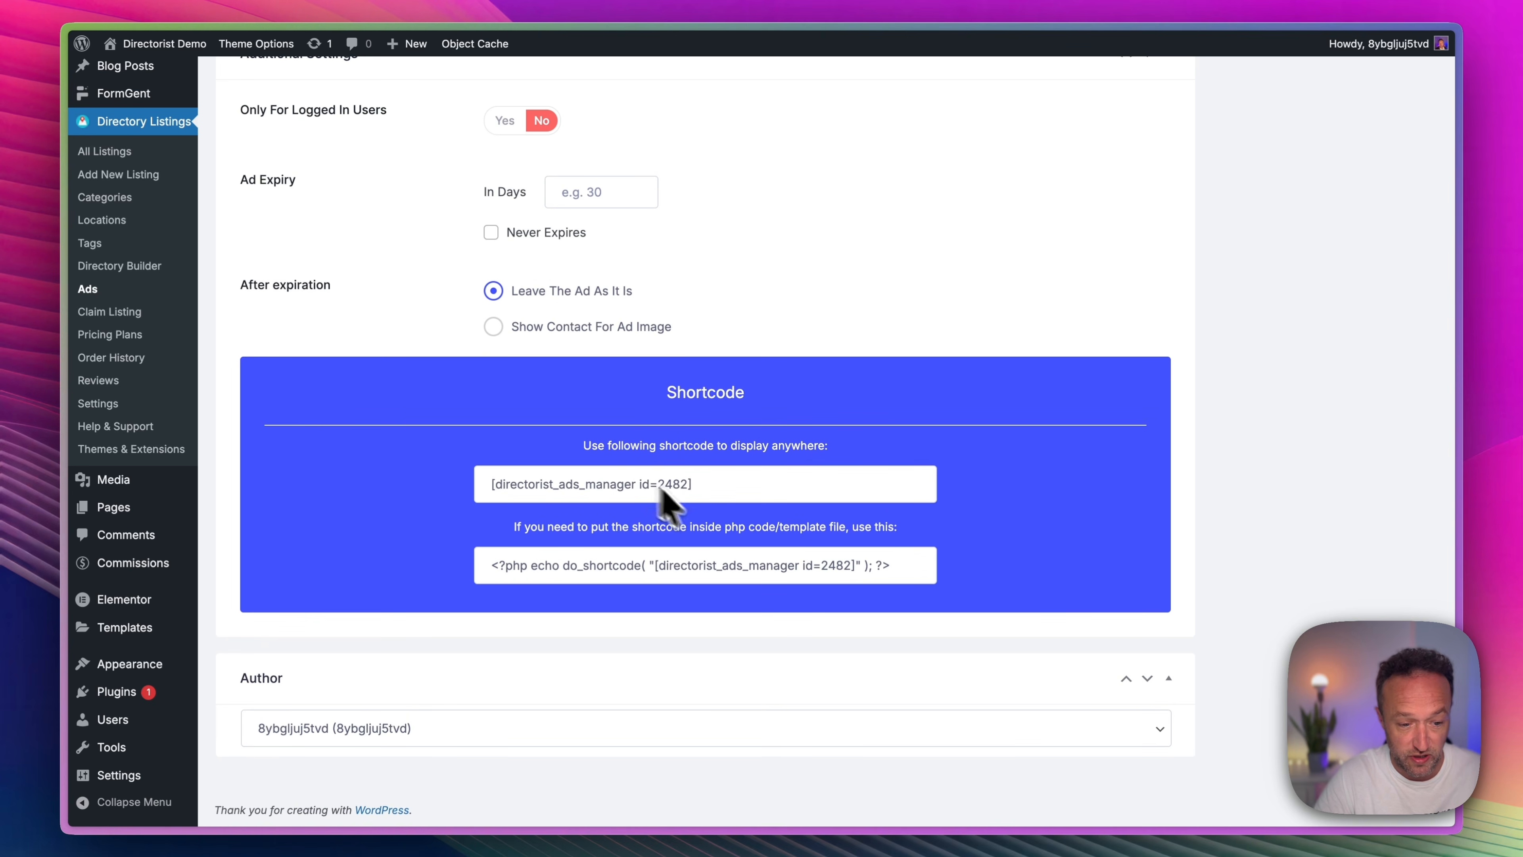
scroll(724, 441, up, 20)
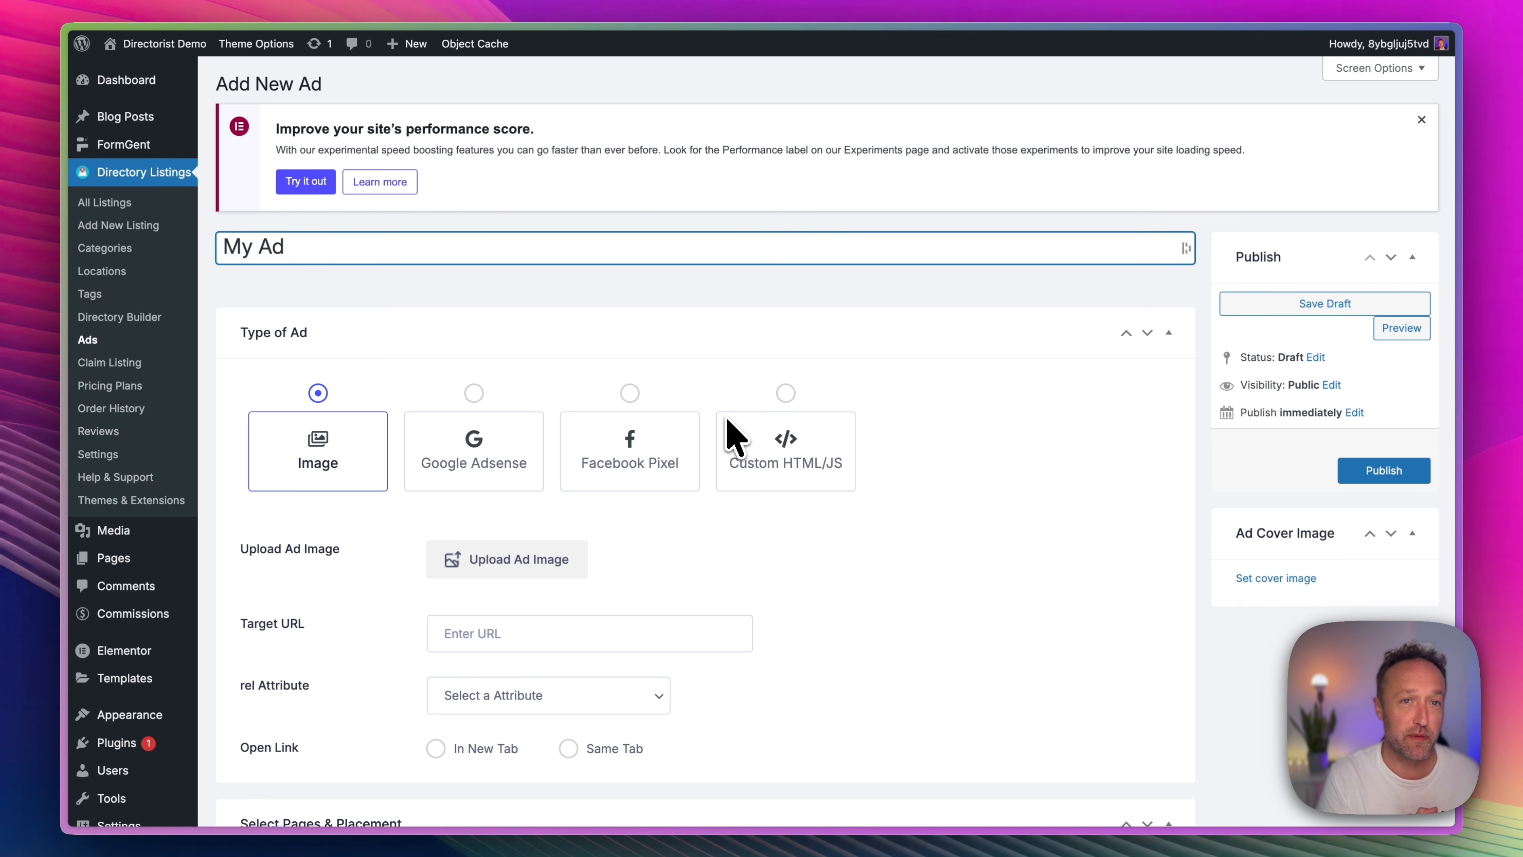
click(734, 435)
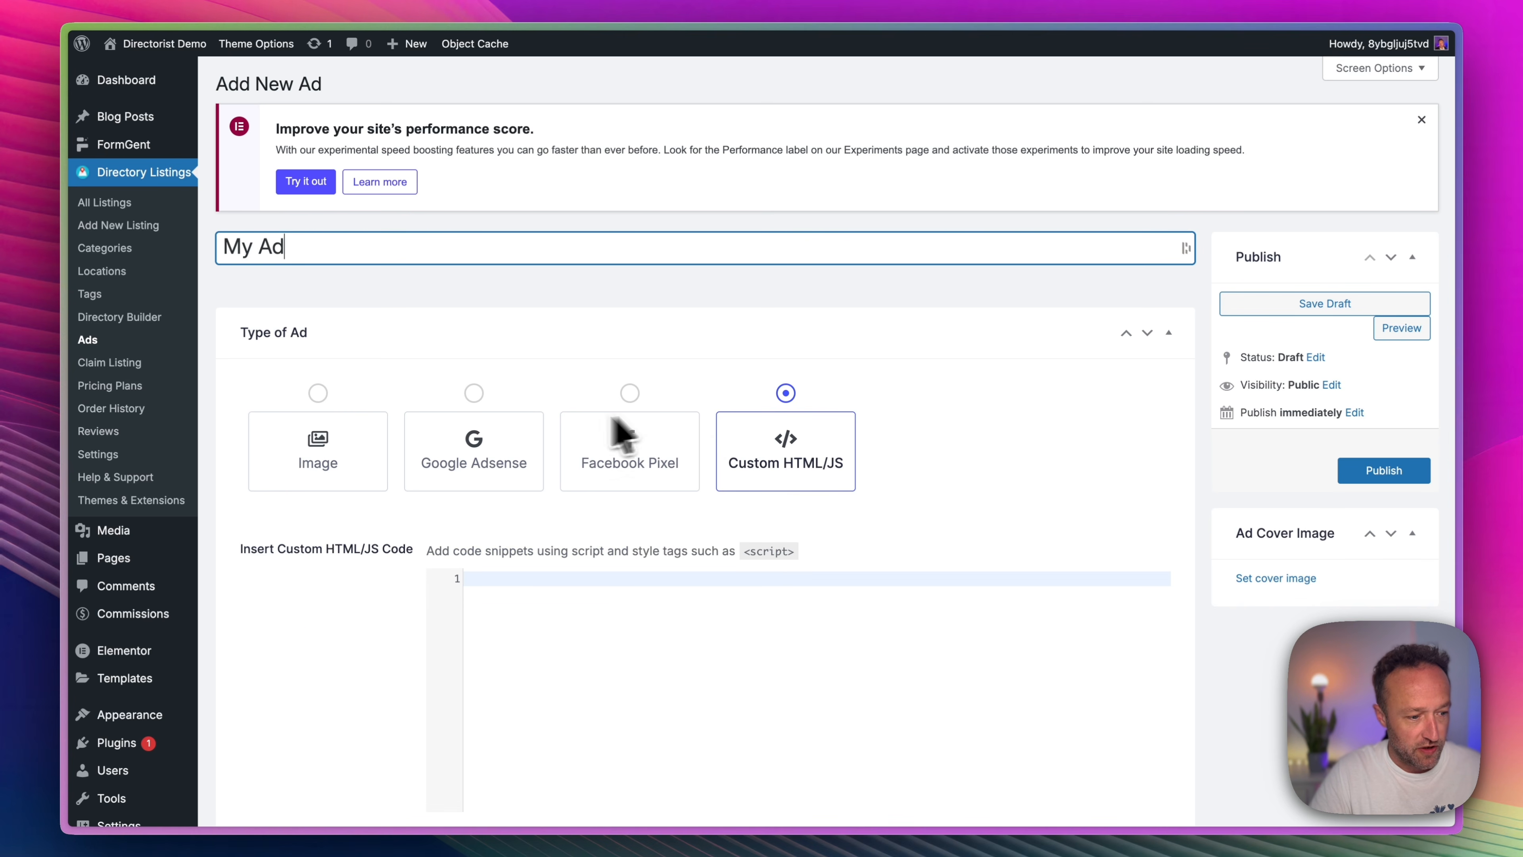
Leave the ad without saving and enable Multi Directory in the general listing settings of Directorist.
click(150, 454)
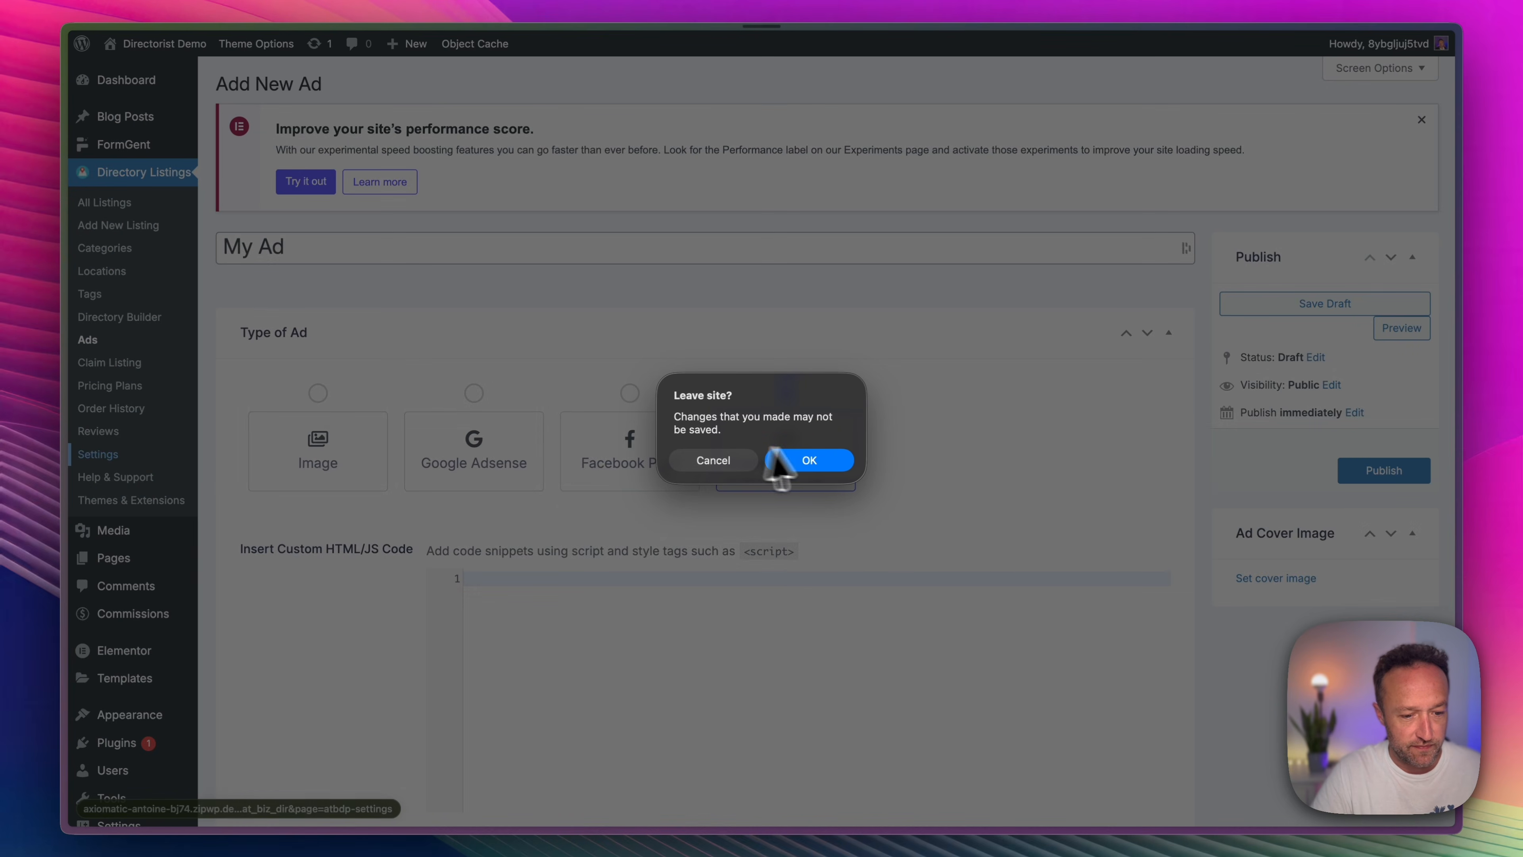
click(806, 461)
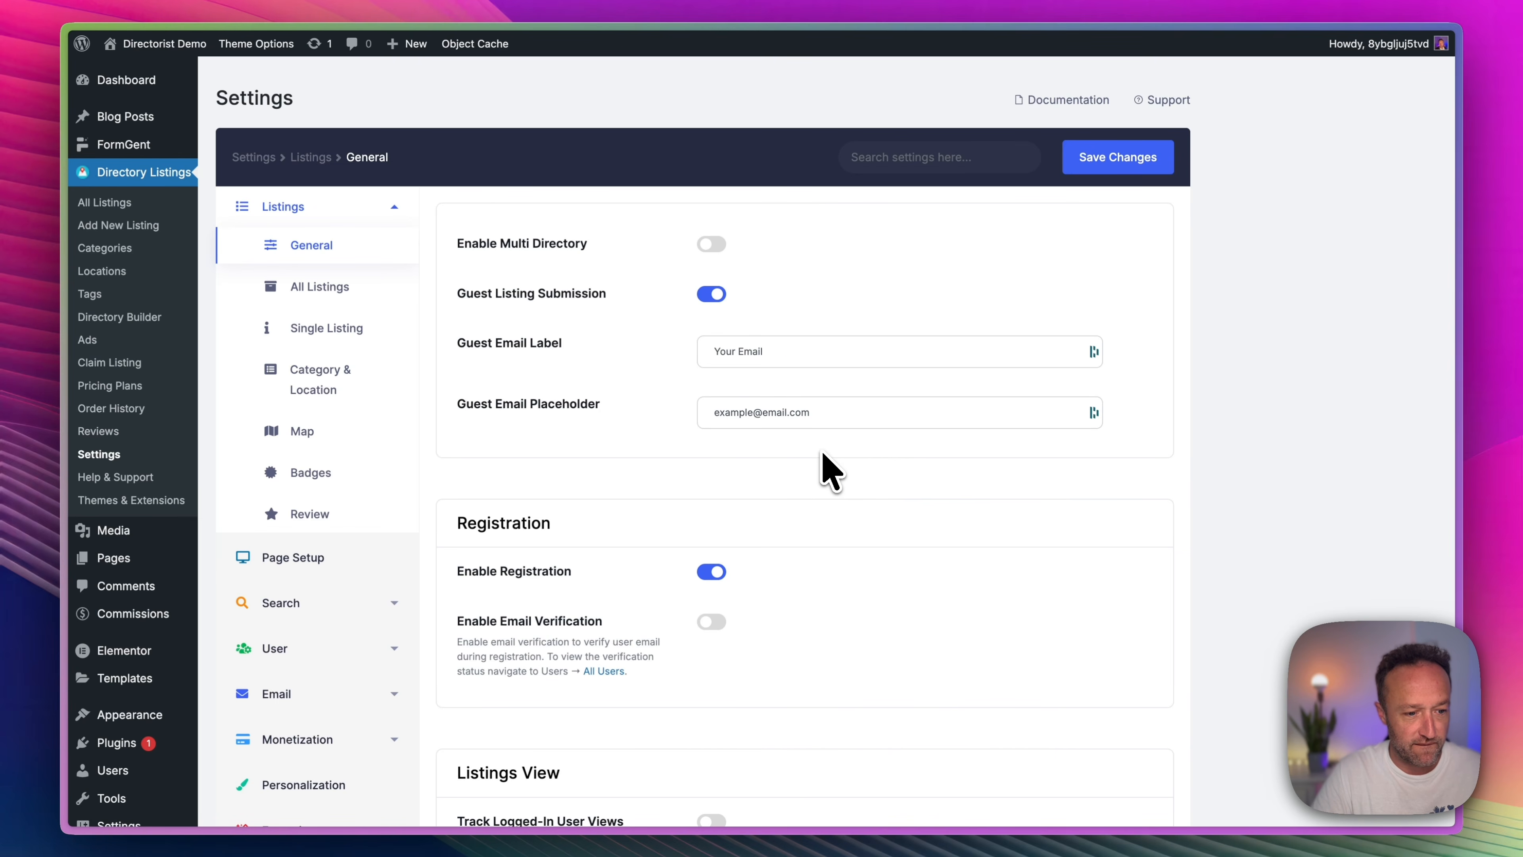
click(712, 242)
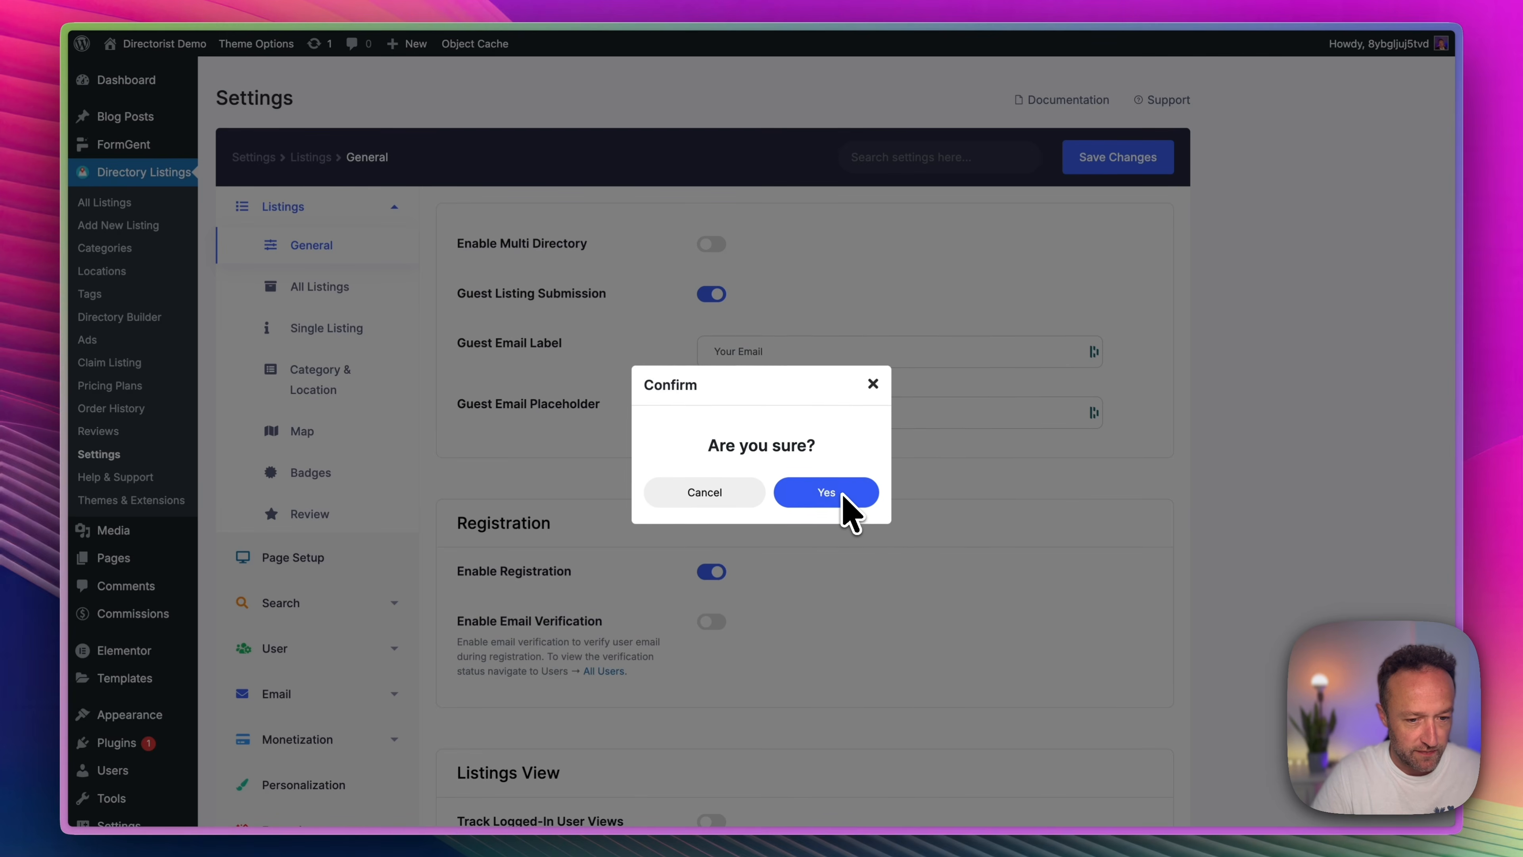
click(826, 492)
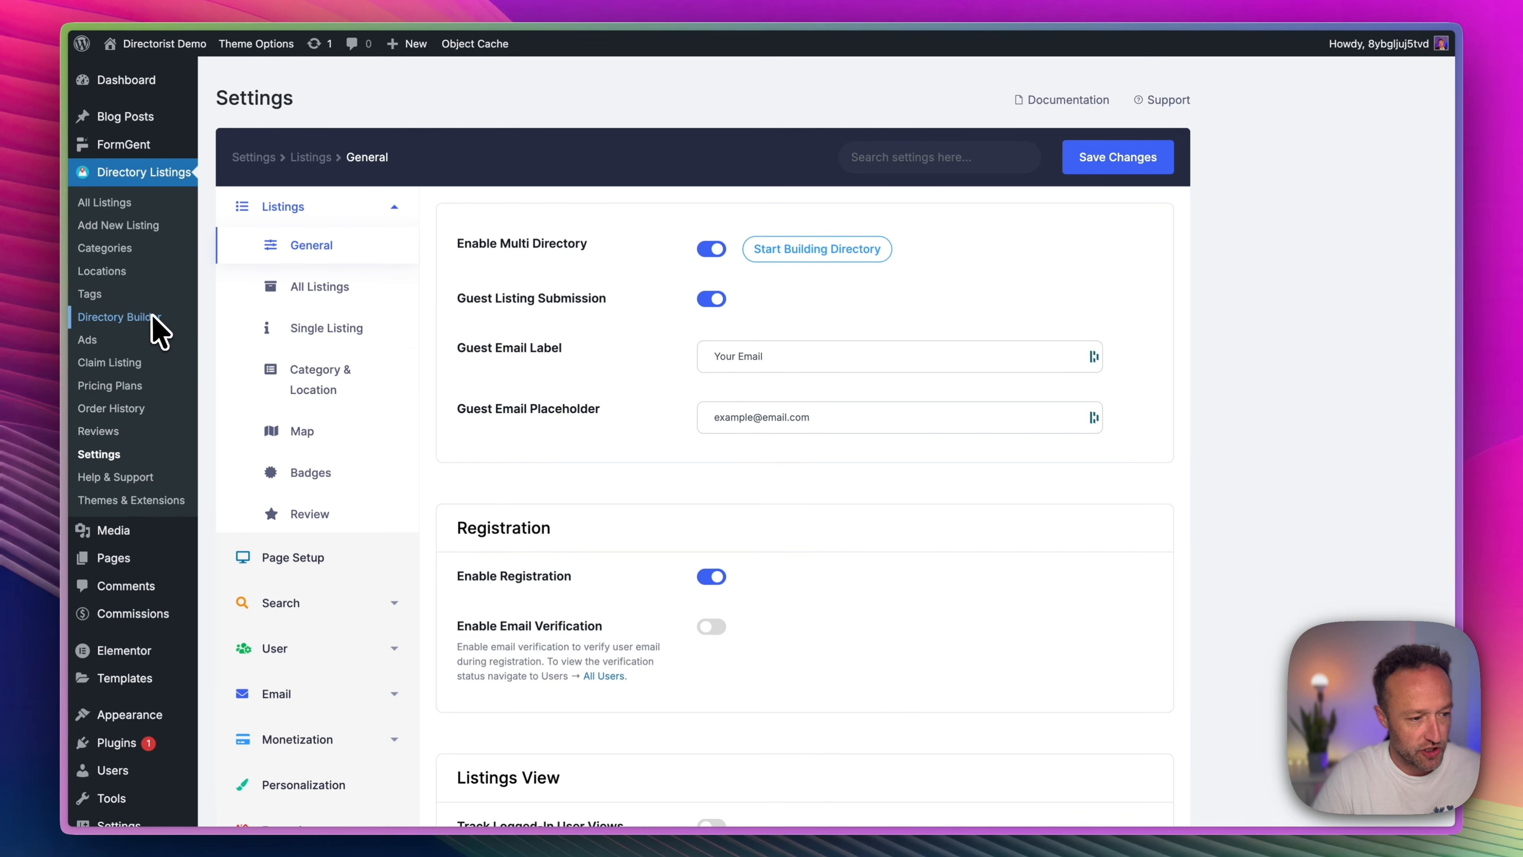
Start creating a new directory with AI, named Sports Clubs and located in London.
click(157, 330)
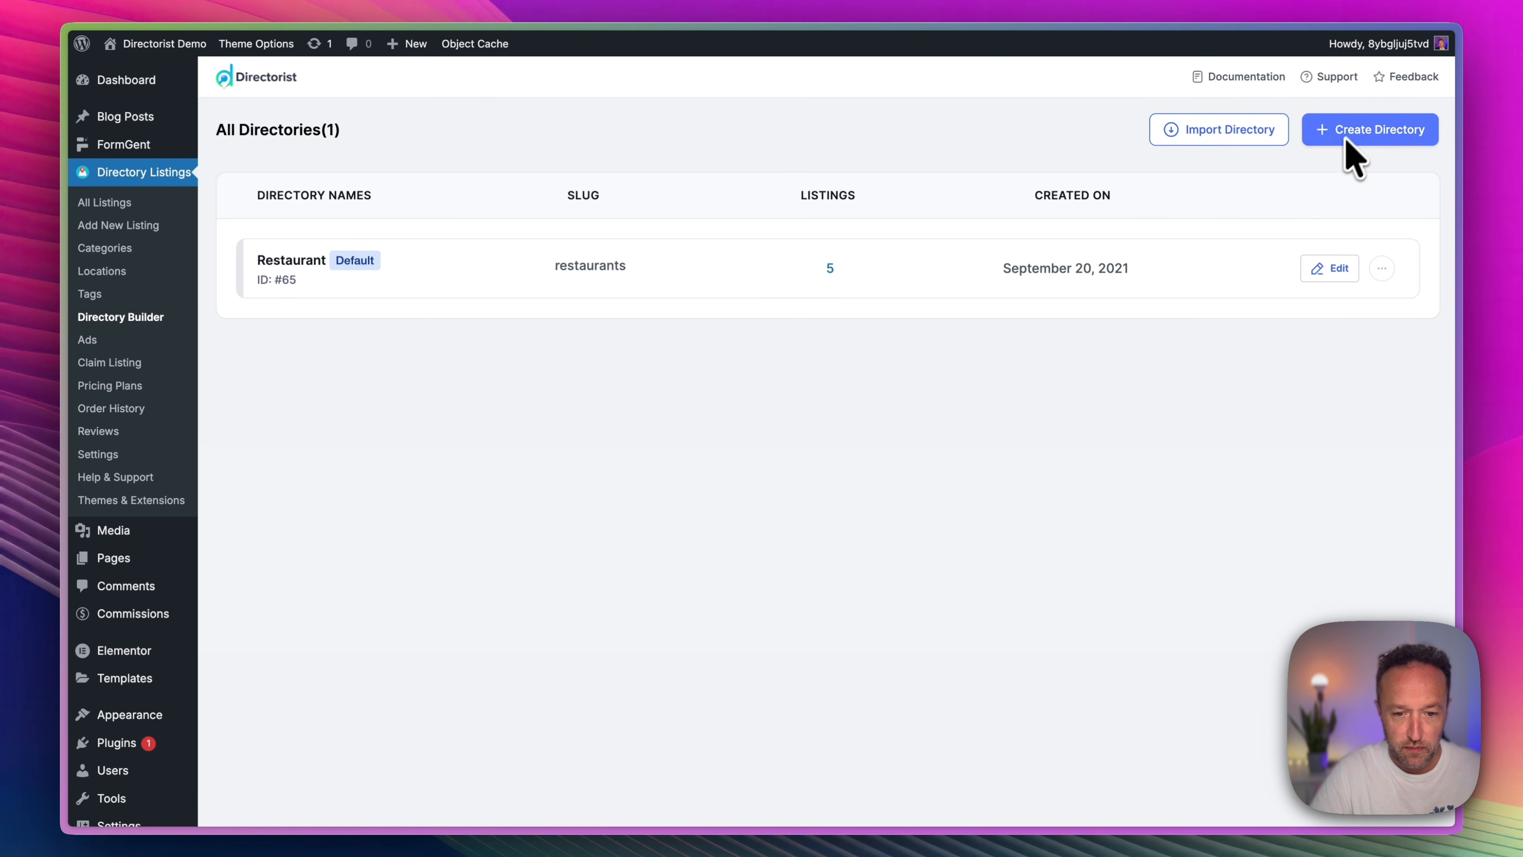
click(1357, 136)
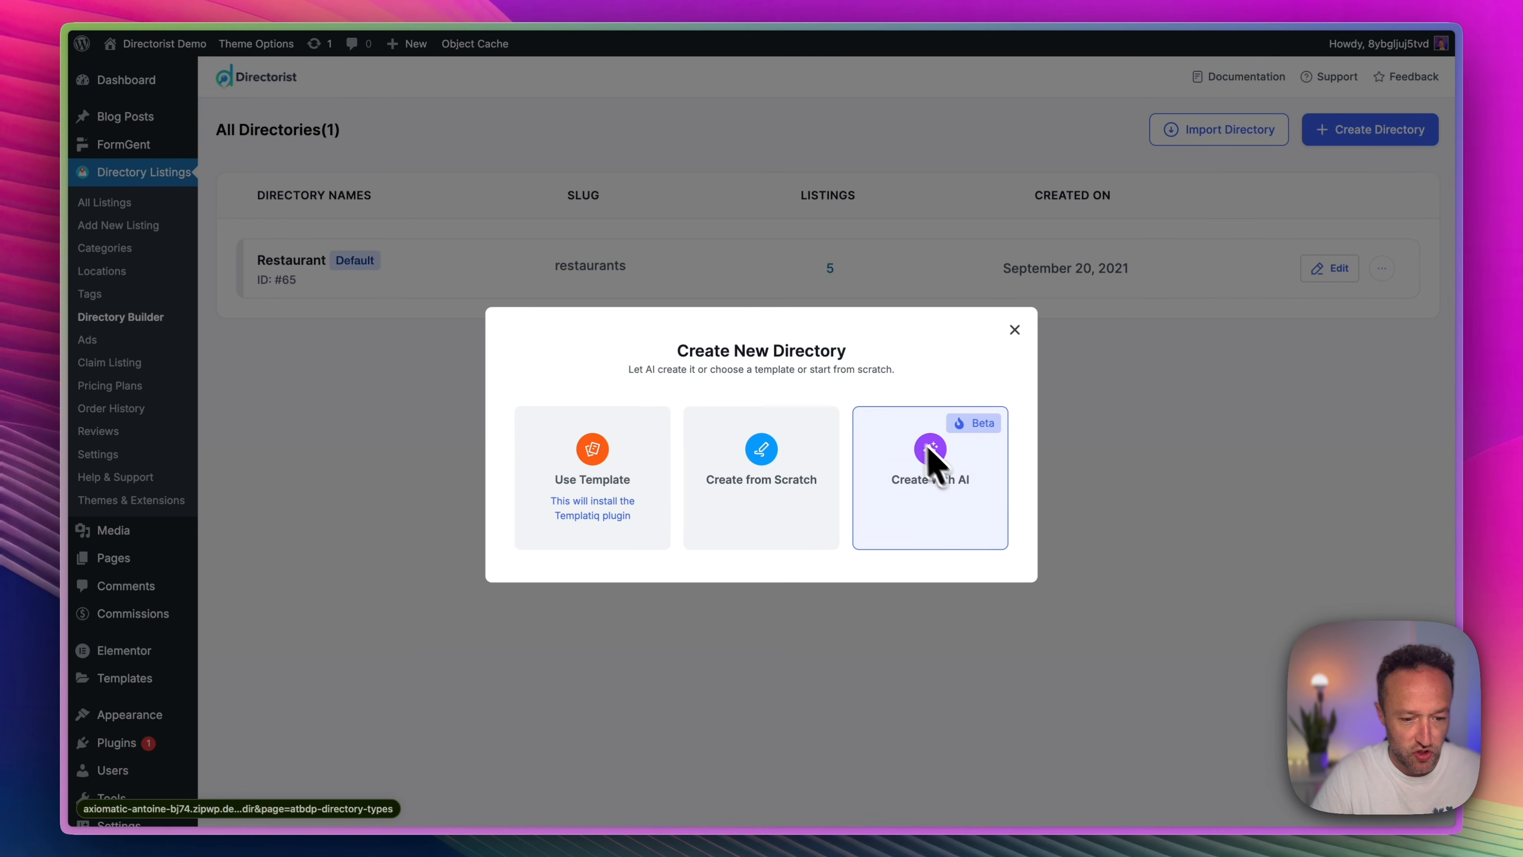
click(950, 474)
click(806, 348)
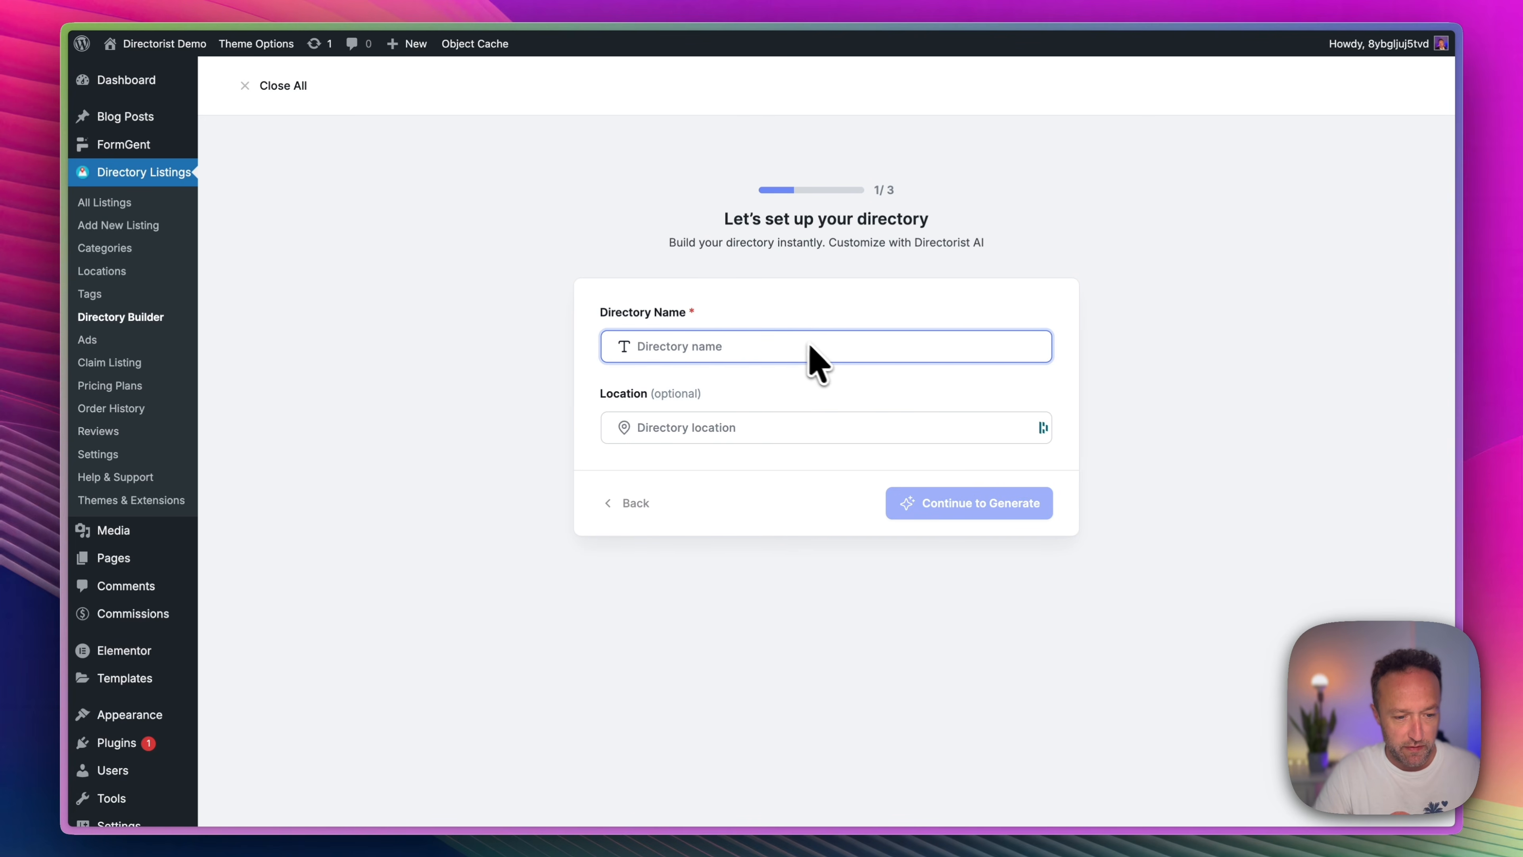
text(Sports Clubs)
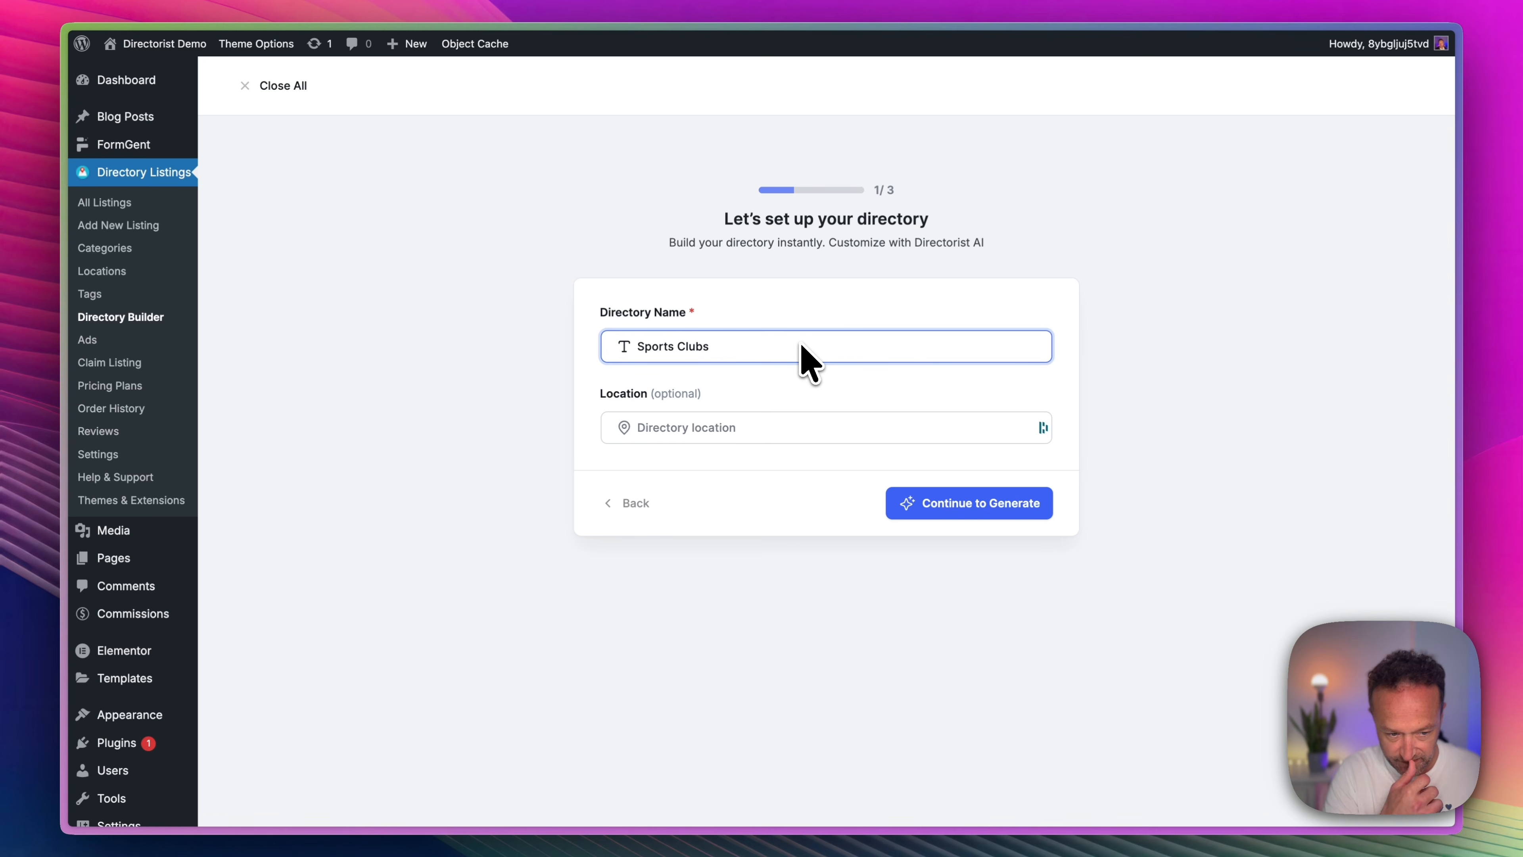
click(789, 427)
text(London)
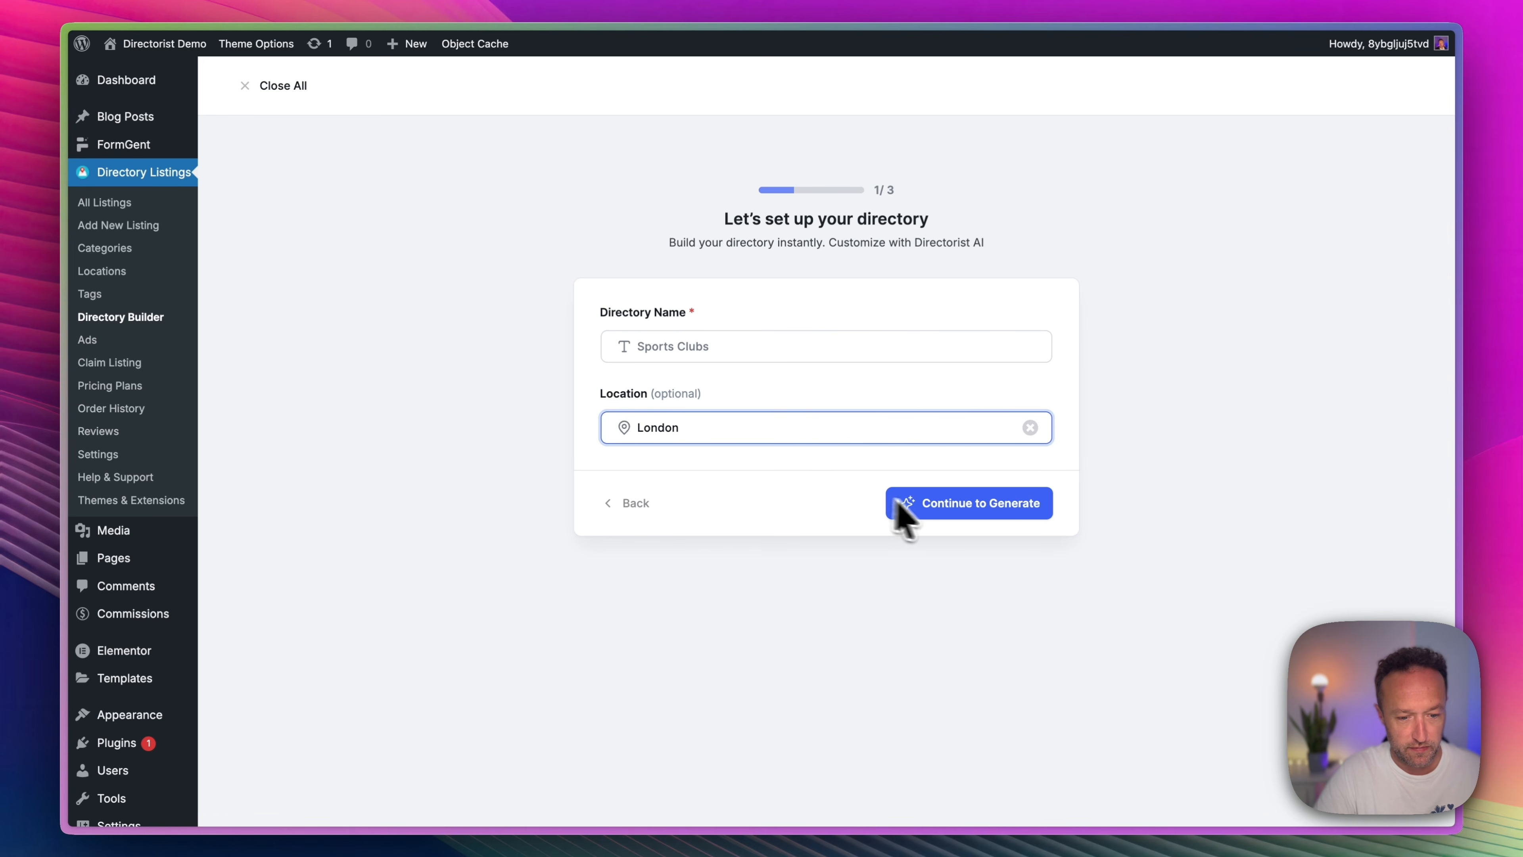
click(953, 510)
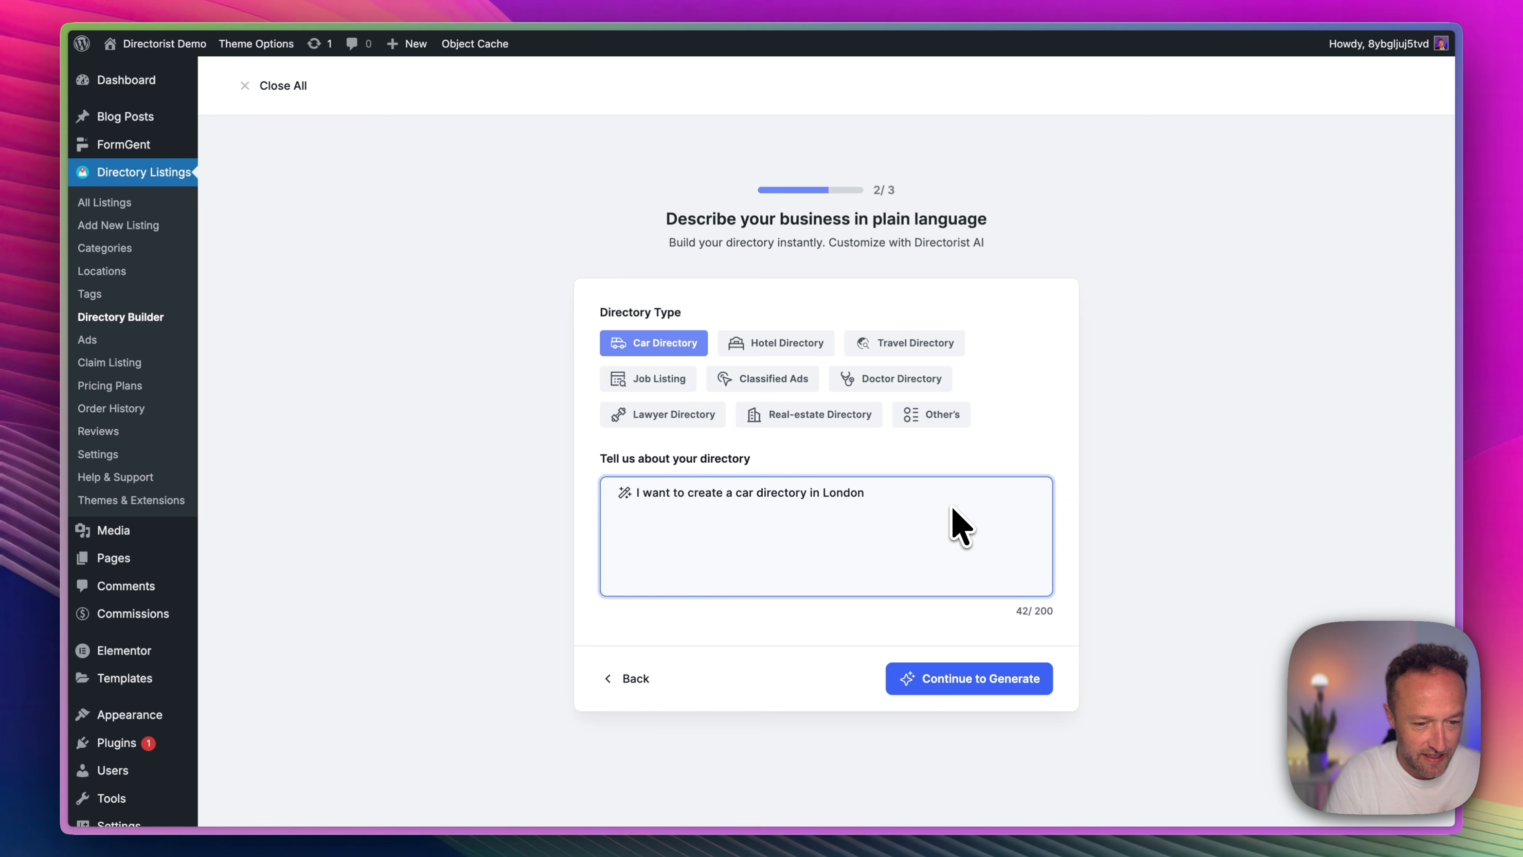
Set the directory type to Other's and extend the description to "I want to create a directory in London about sports clubs.".
click(938, 414)
click(773, 548)
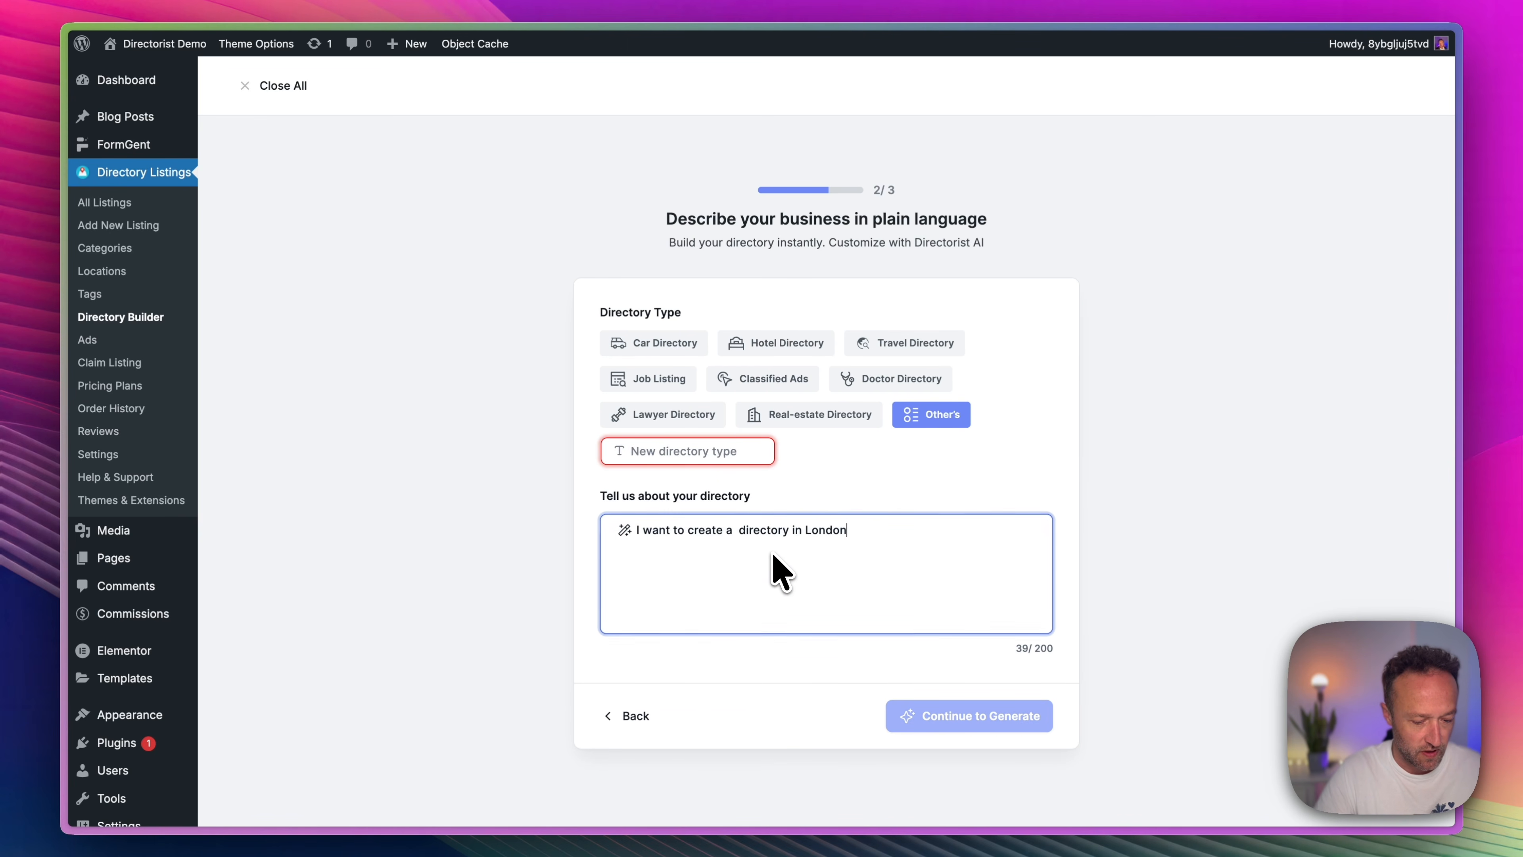
key(ctrl+a)
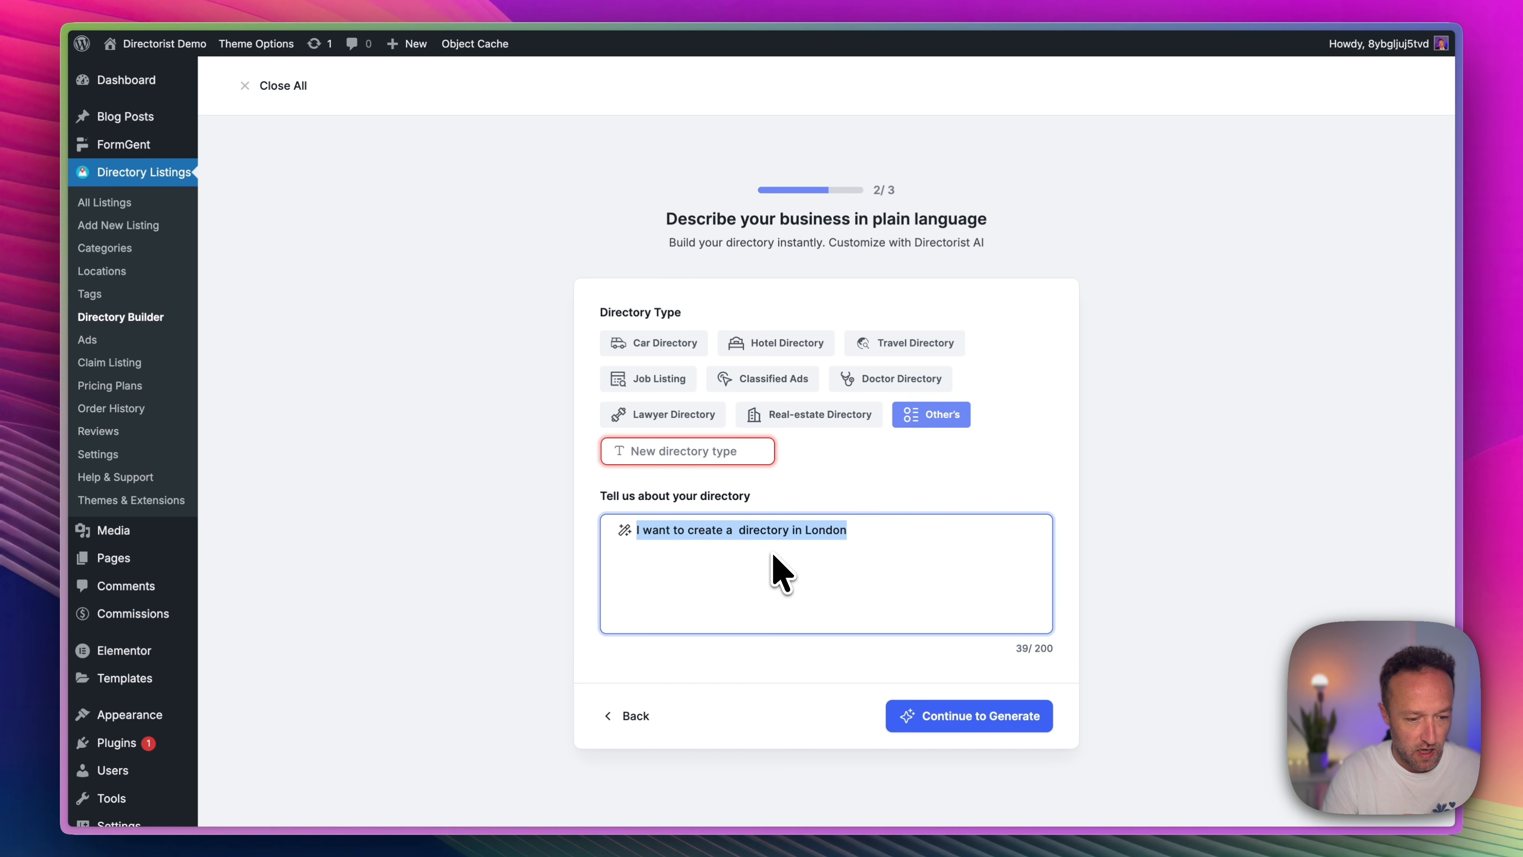
click(893, 540)
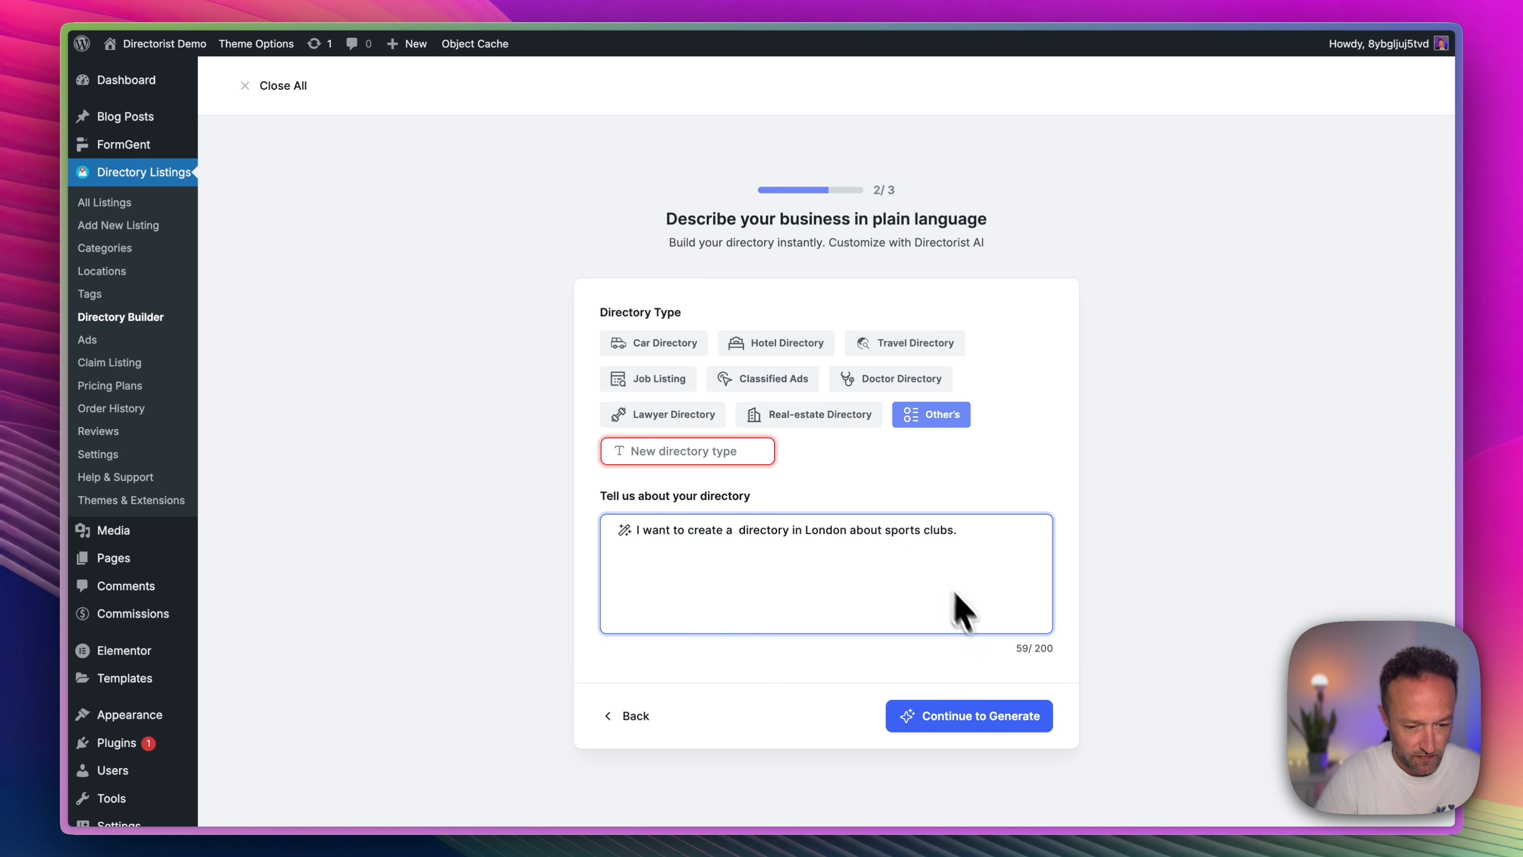
click(964, 708)
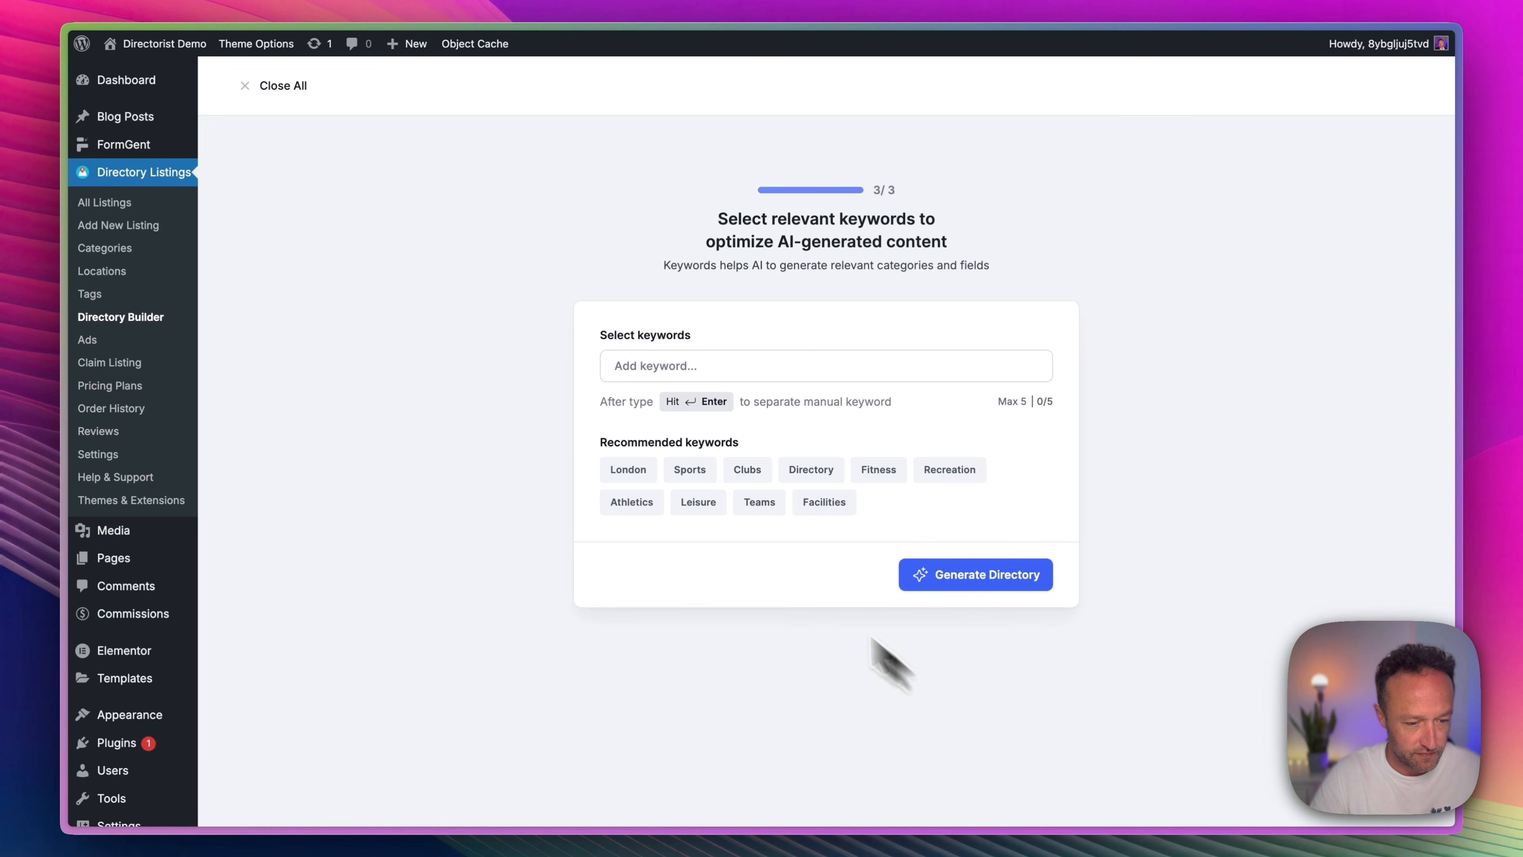
Select the keywords London, Sports, Clubs, Directory and Fitness, and generate the directory fields.
click(629, 474)
click(643, 472)
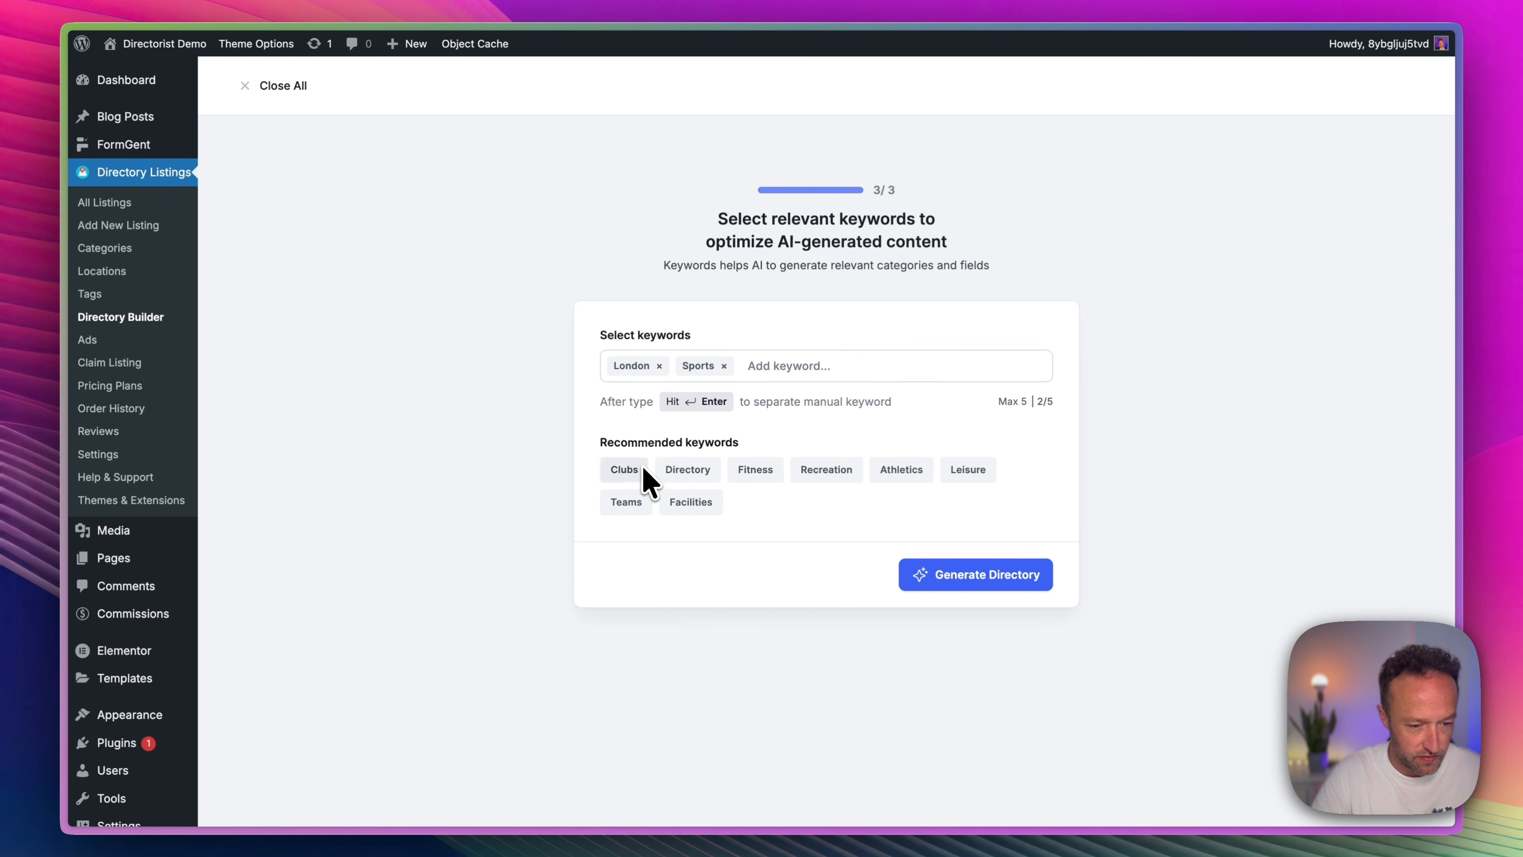
click(643, 473)
click(644, 473)
click(644, 474)
triple_click(645, 473)
click(641, 506)
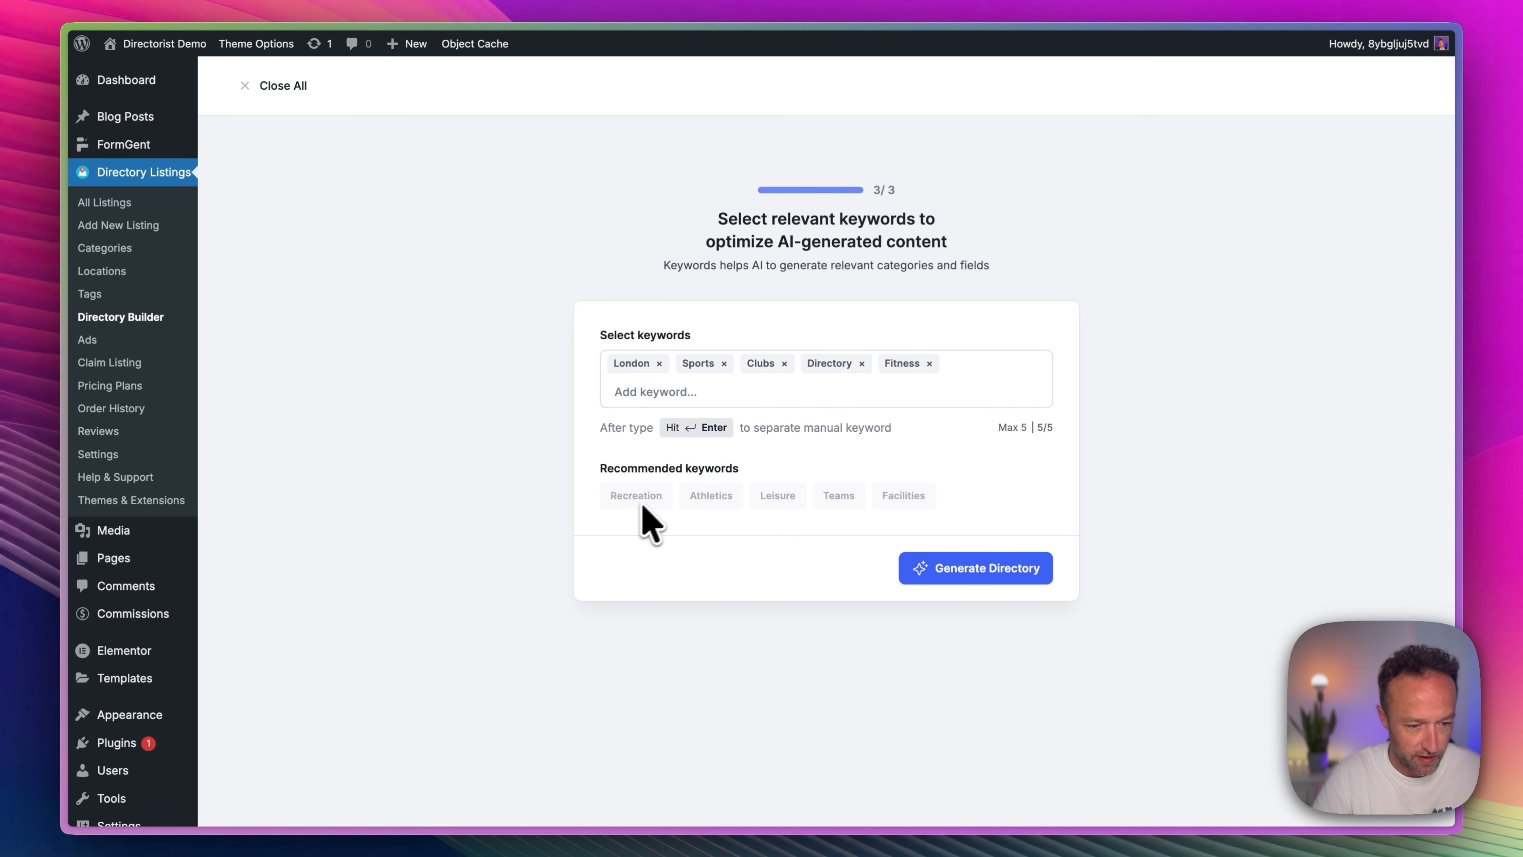
click(1009, 570)
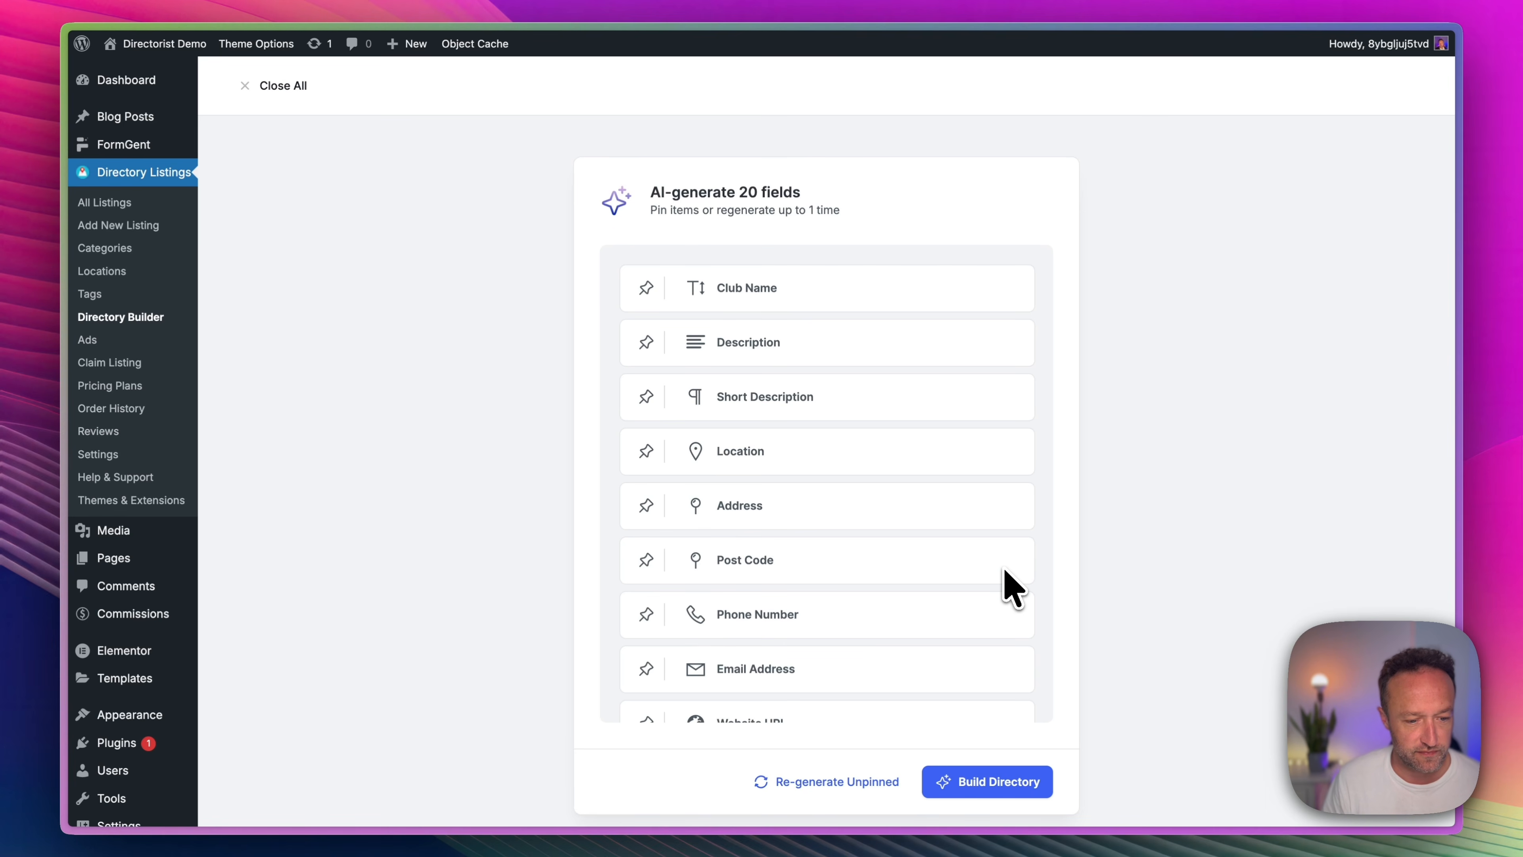
Review the AI-generated fields, build the directory and open it for customization.
scroll(972, 417, down, 5)
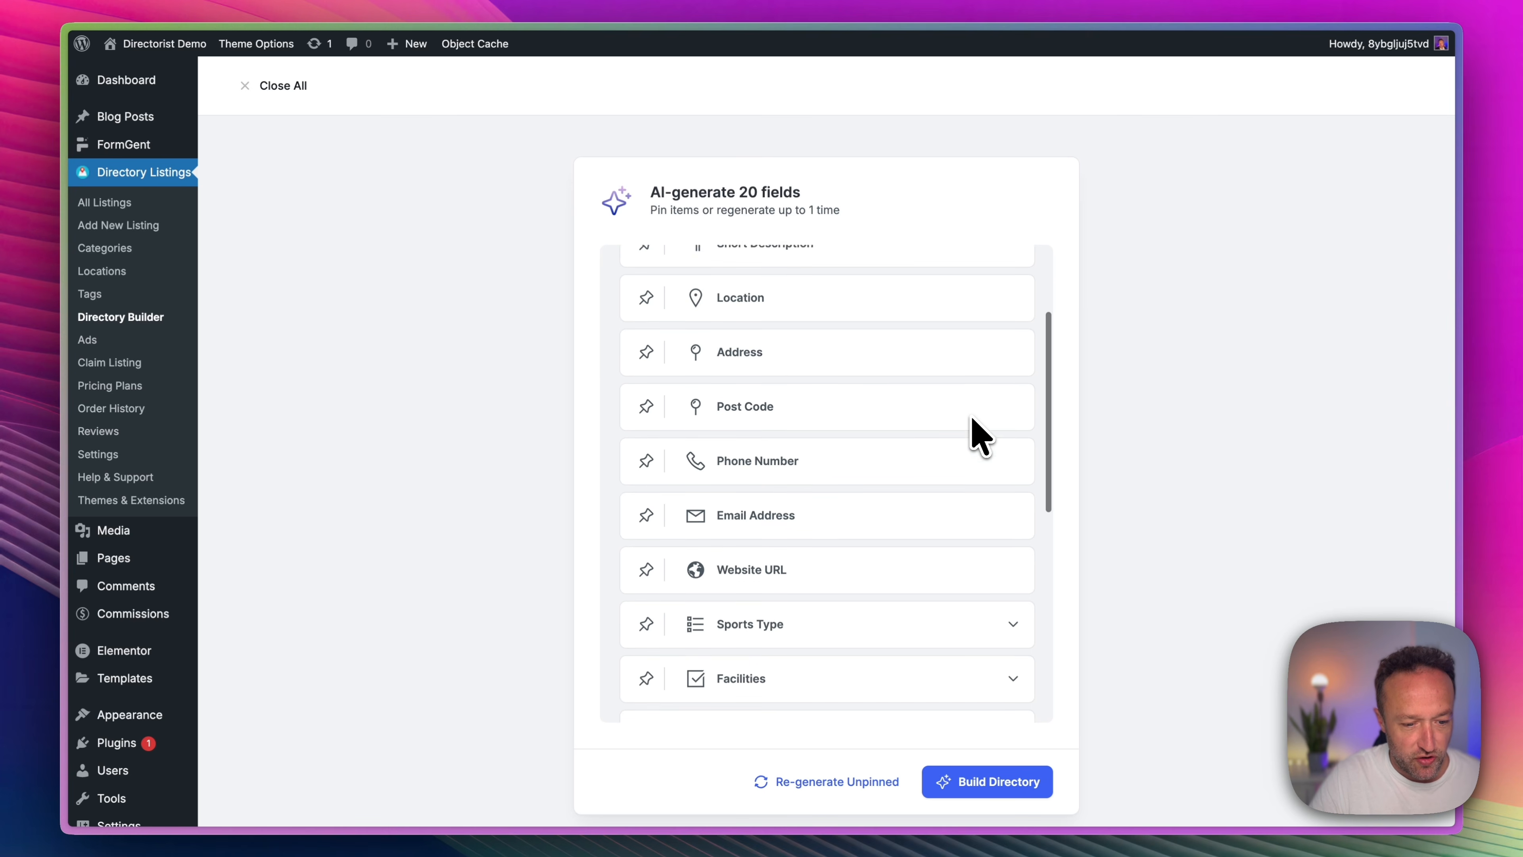
scroll(881, 510, down, 2)
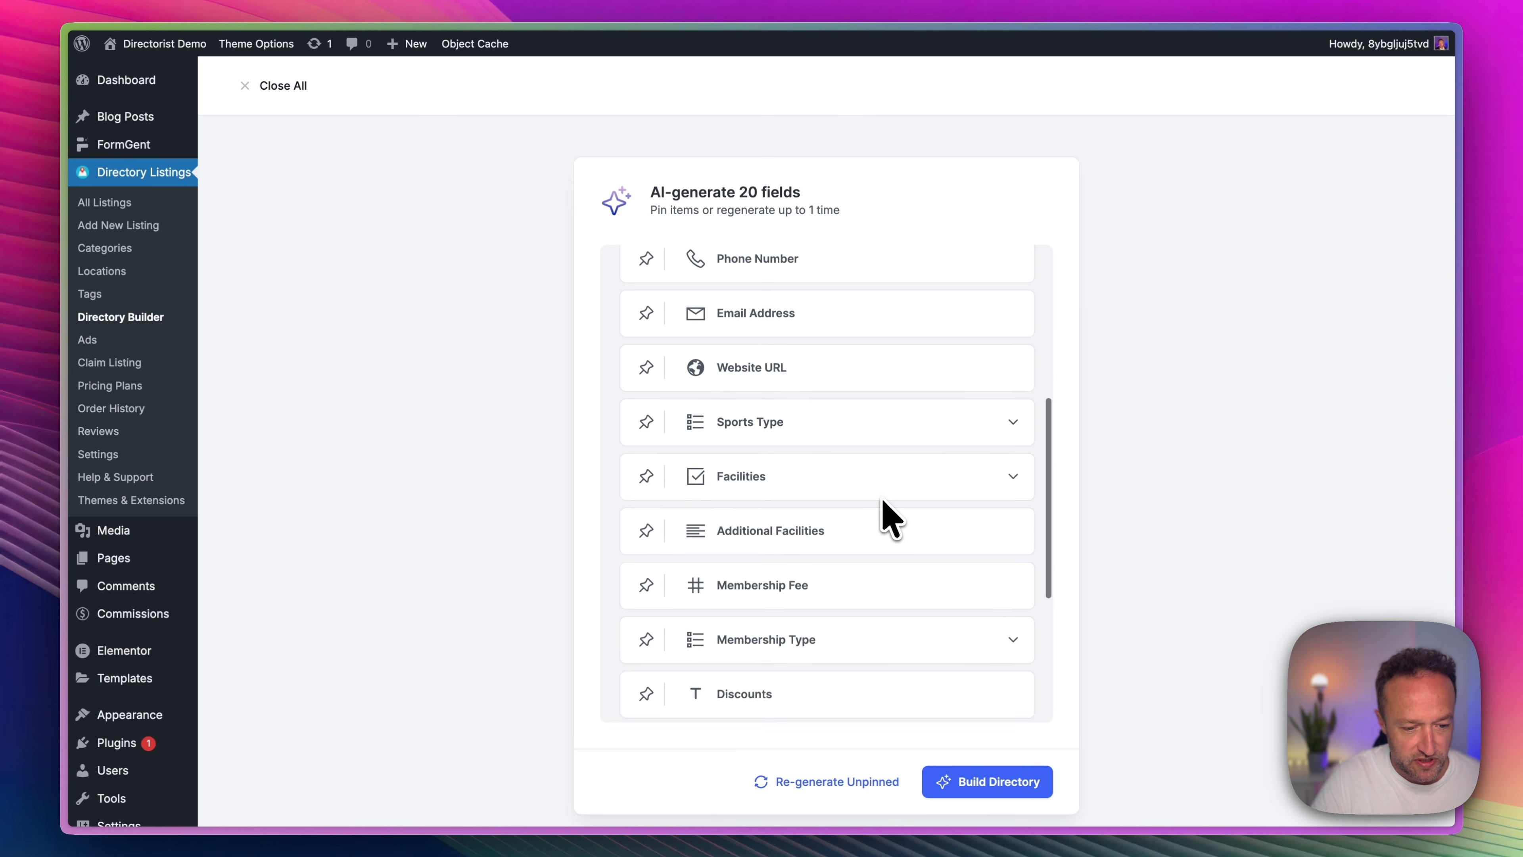
scroll(845, 372, down, 1)
scroll(839, 348, down, 4)
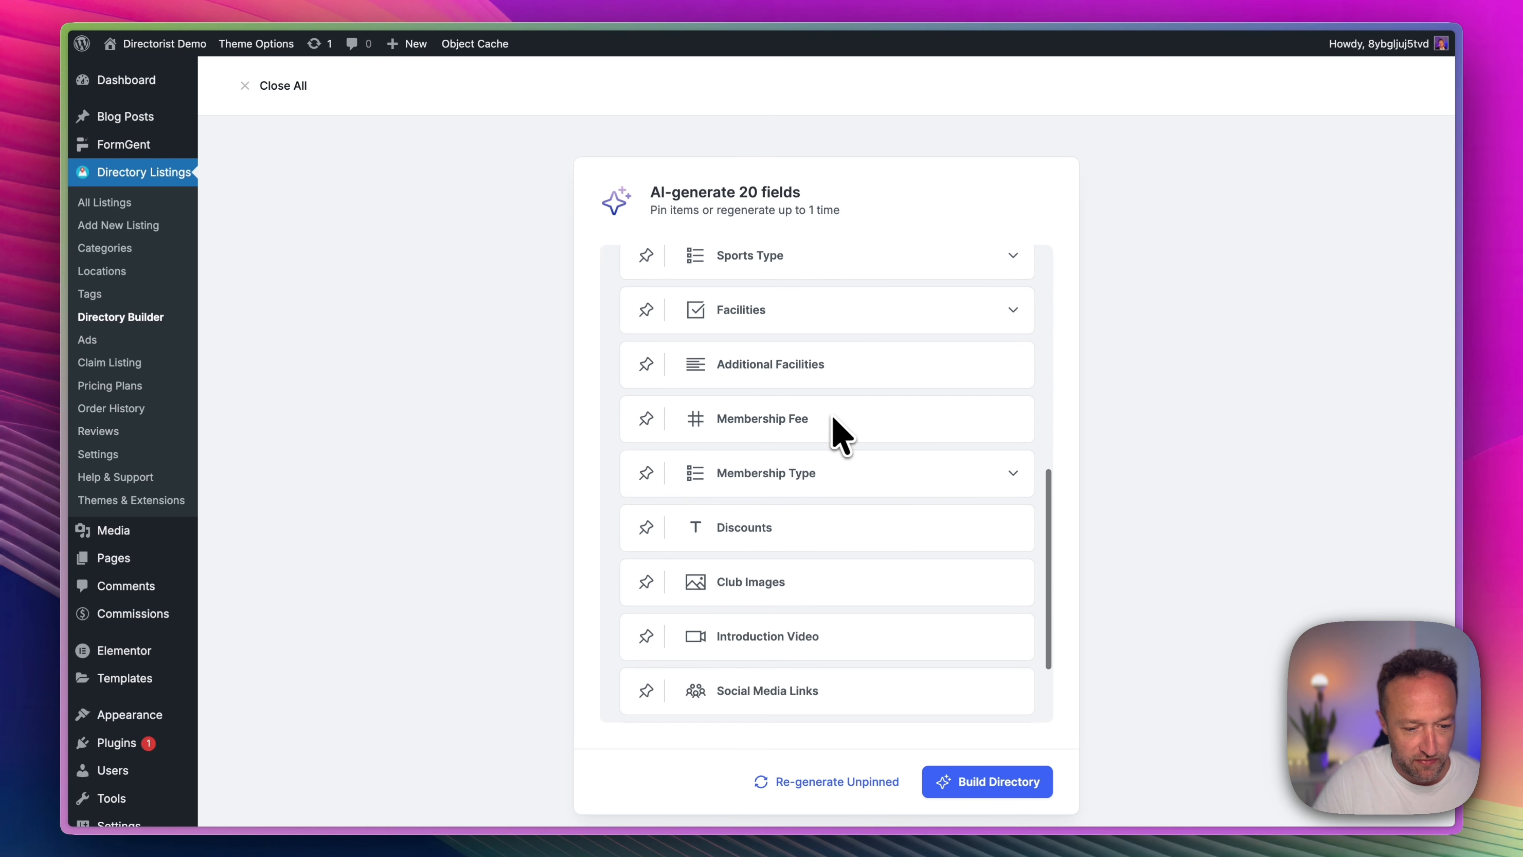
scroll(845, 486, down, 1)
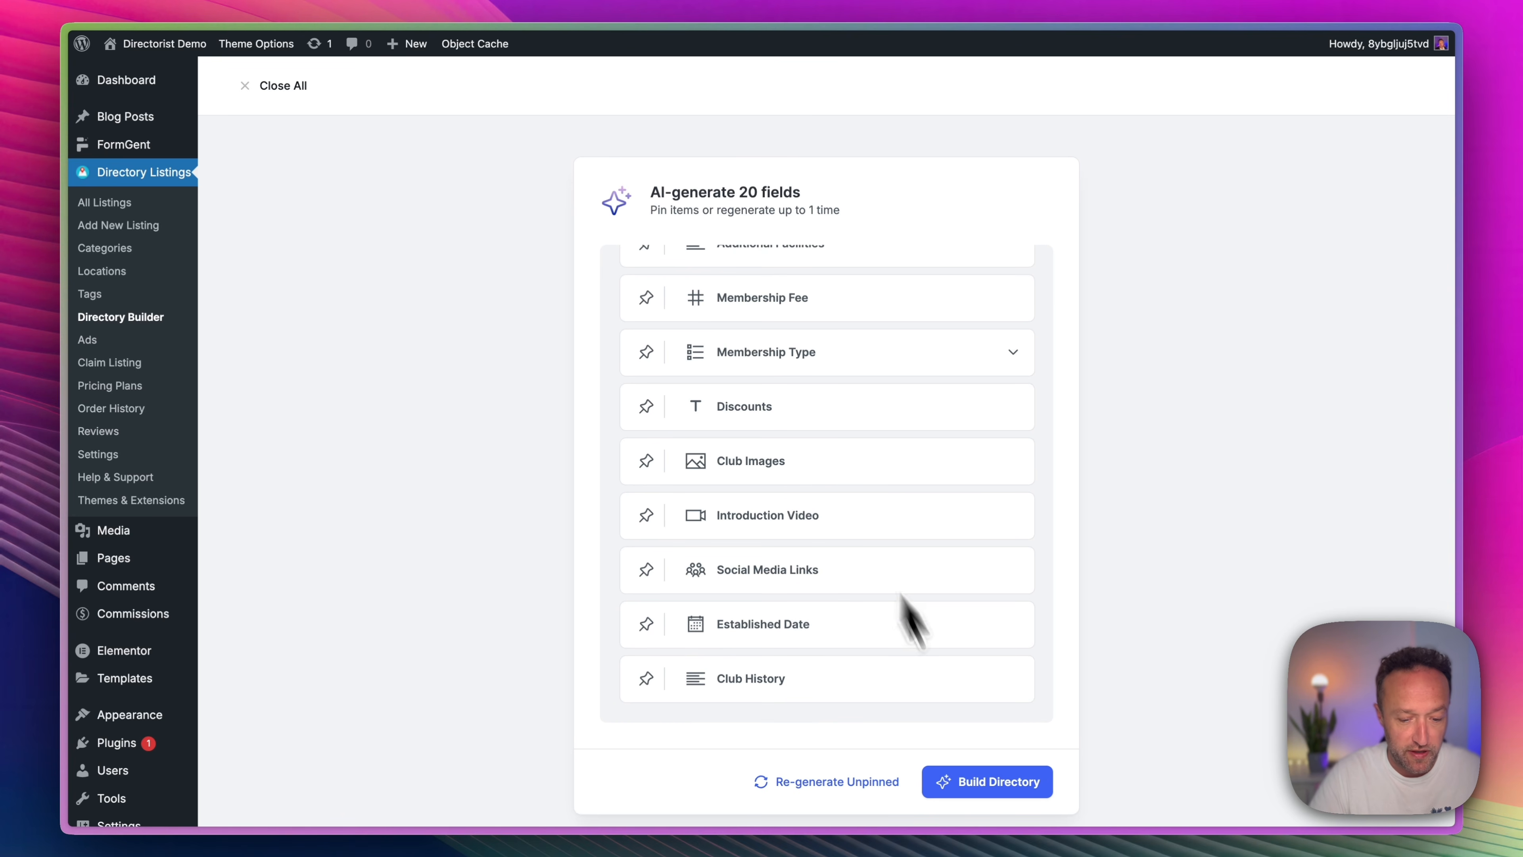
click(993, 781)
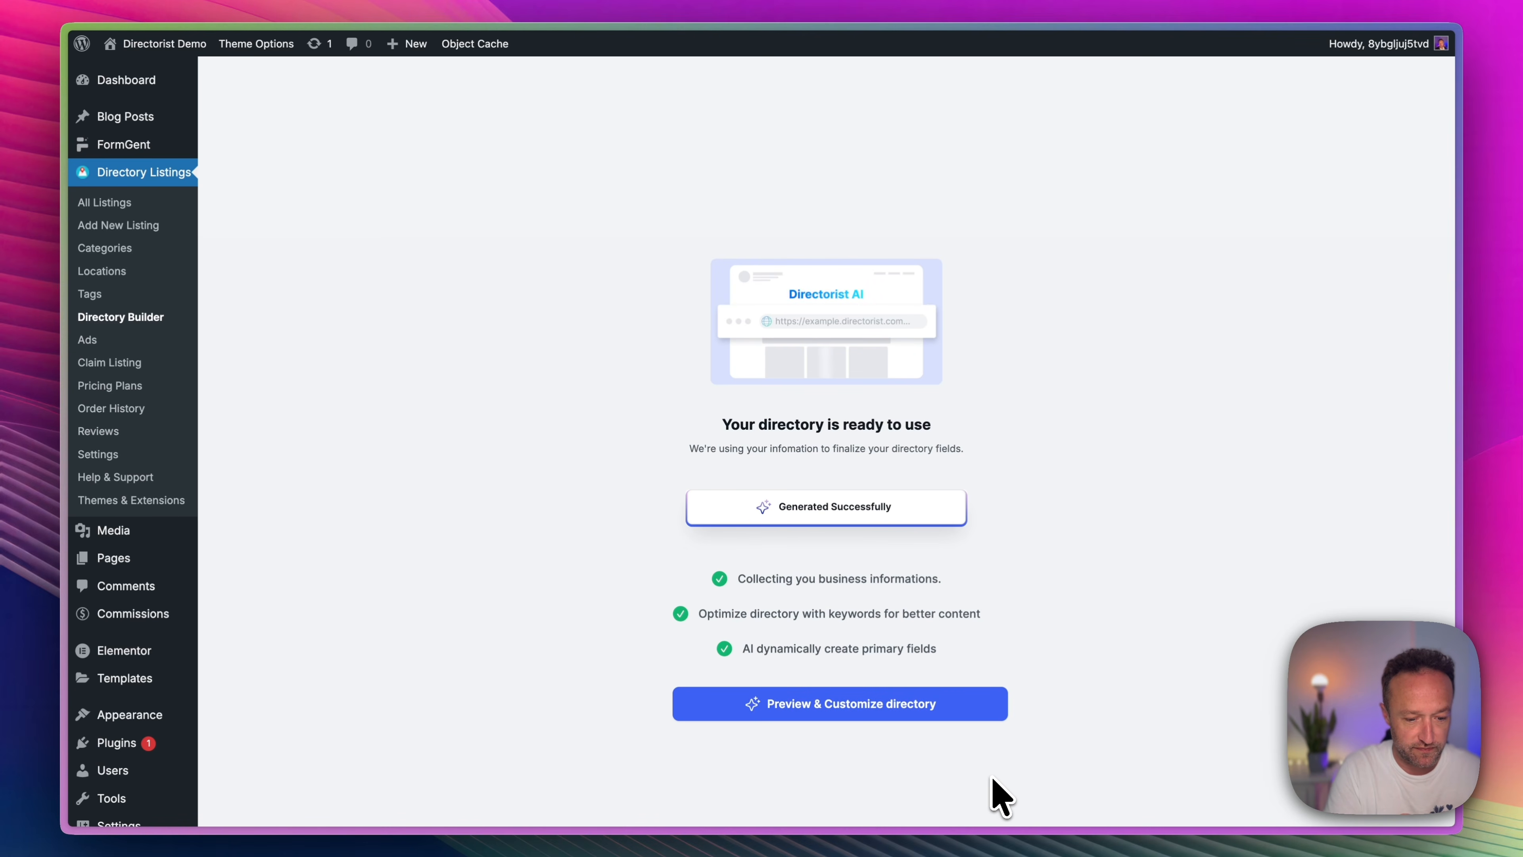
click(916, 717)
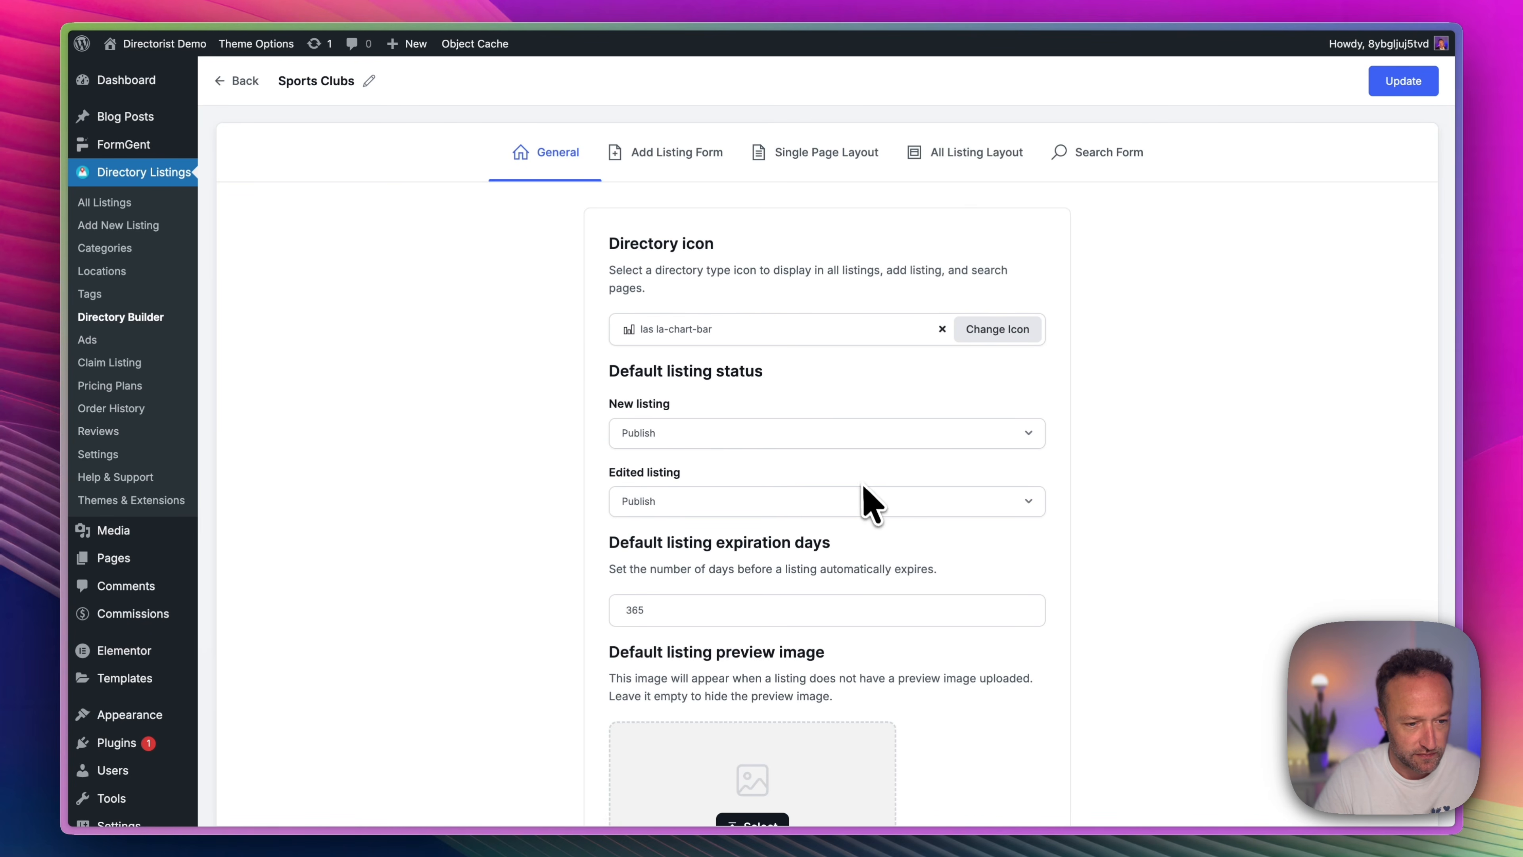
Review the Sports Clubs submission form, listing header and listing contents, and save the directory.
click(672, 155)
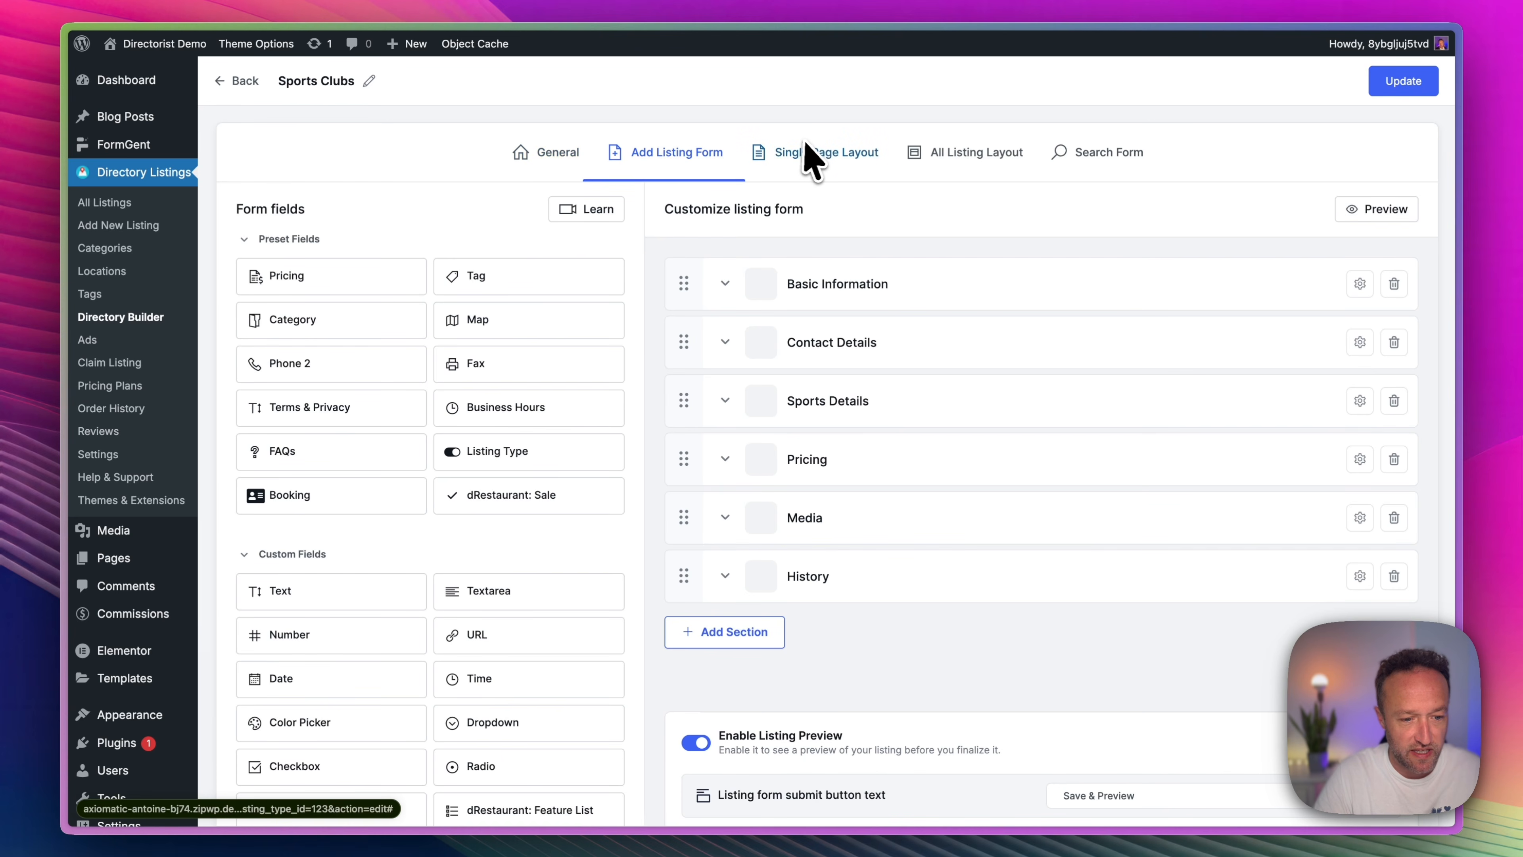
scroll(845, 303, down, 3)
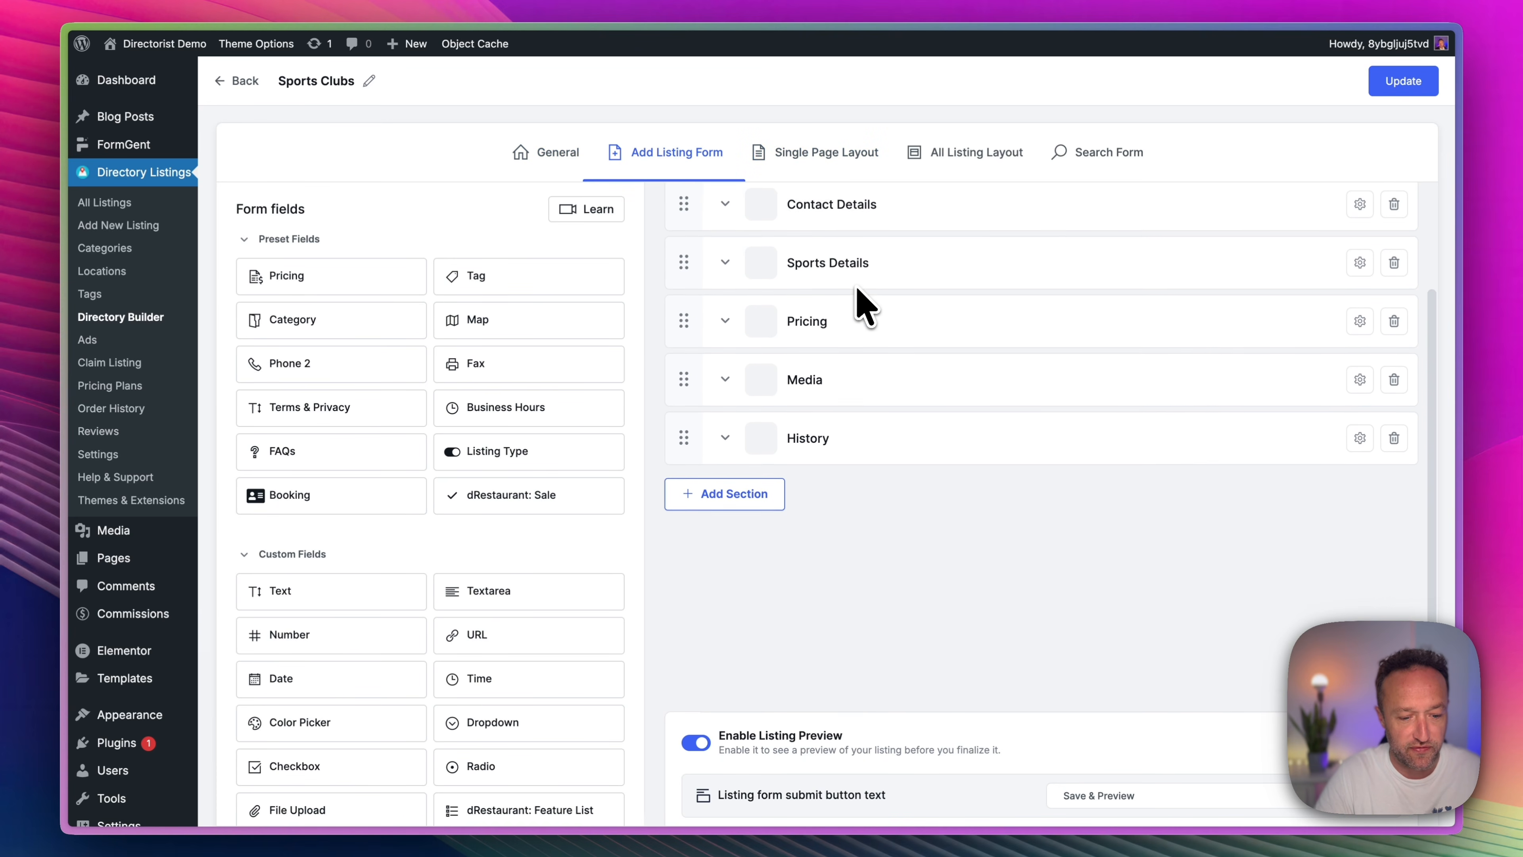
scroll(854, 293, up, 3)
click(823, 154)
scroll(881, 360, down, 2)
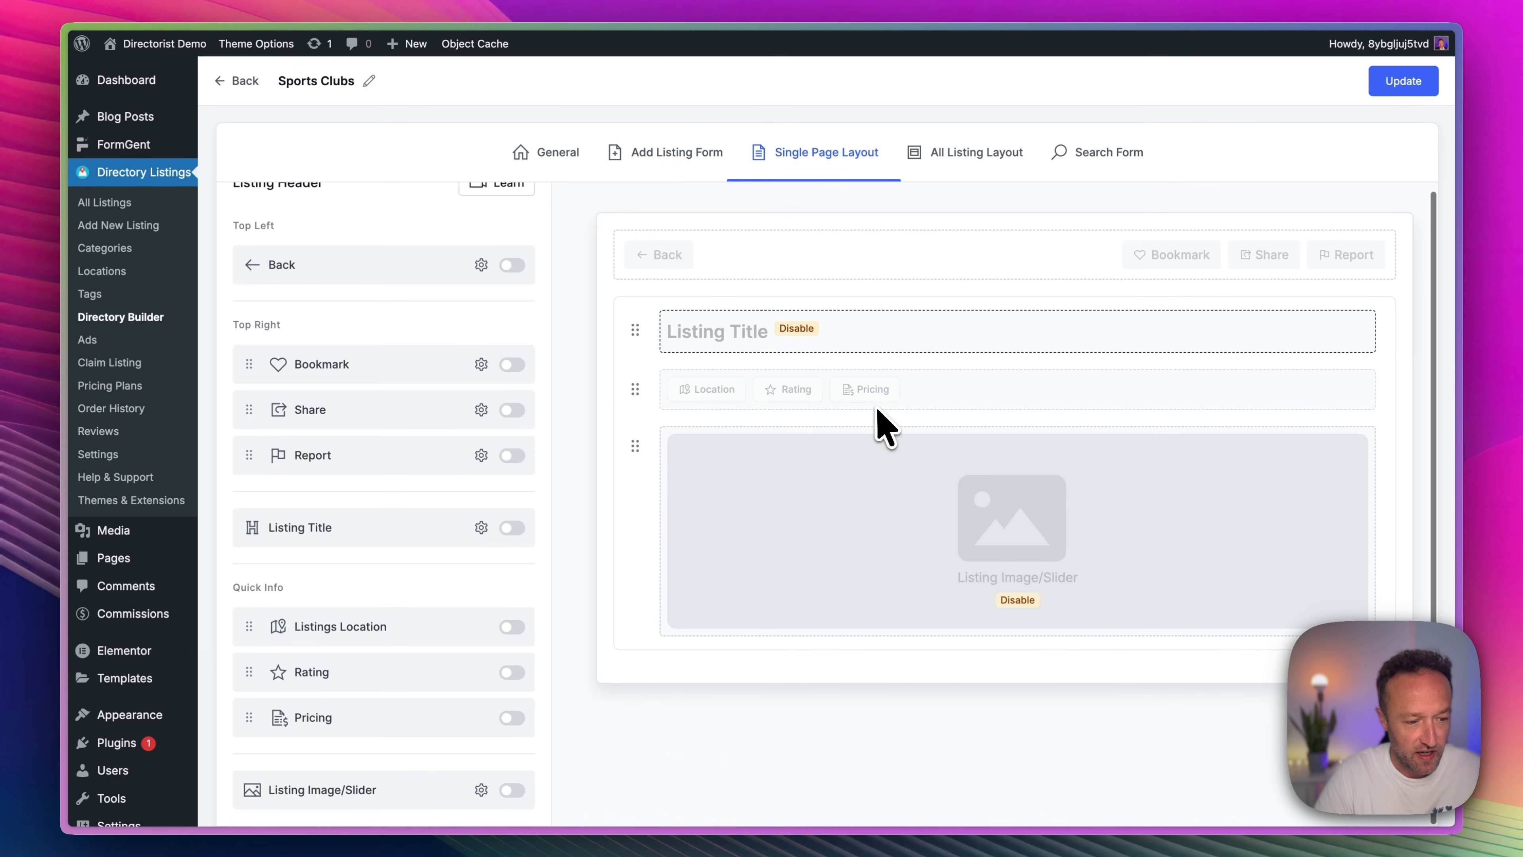
scroll(697, 466, up, 2)
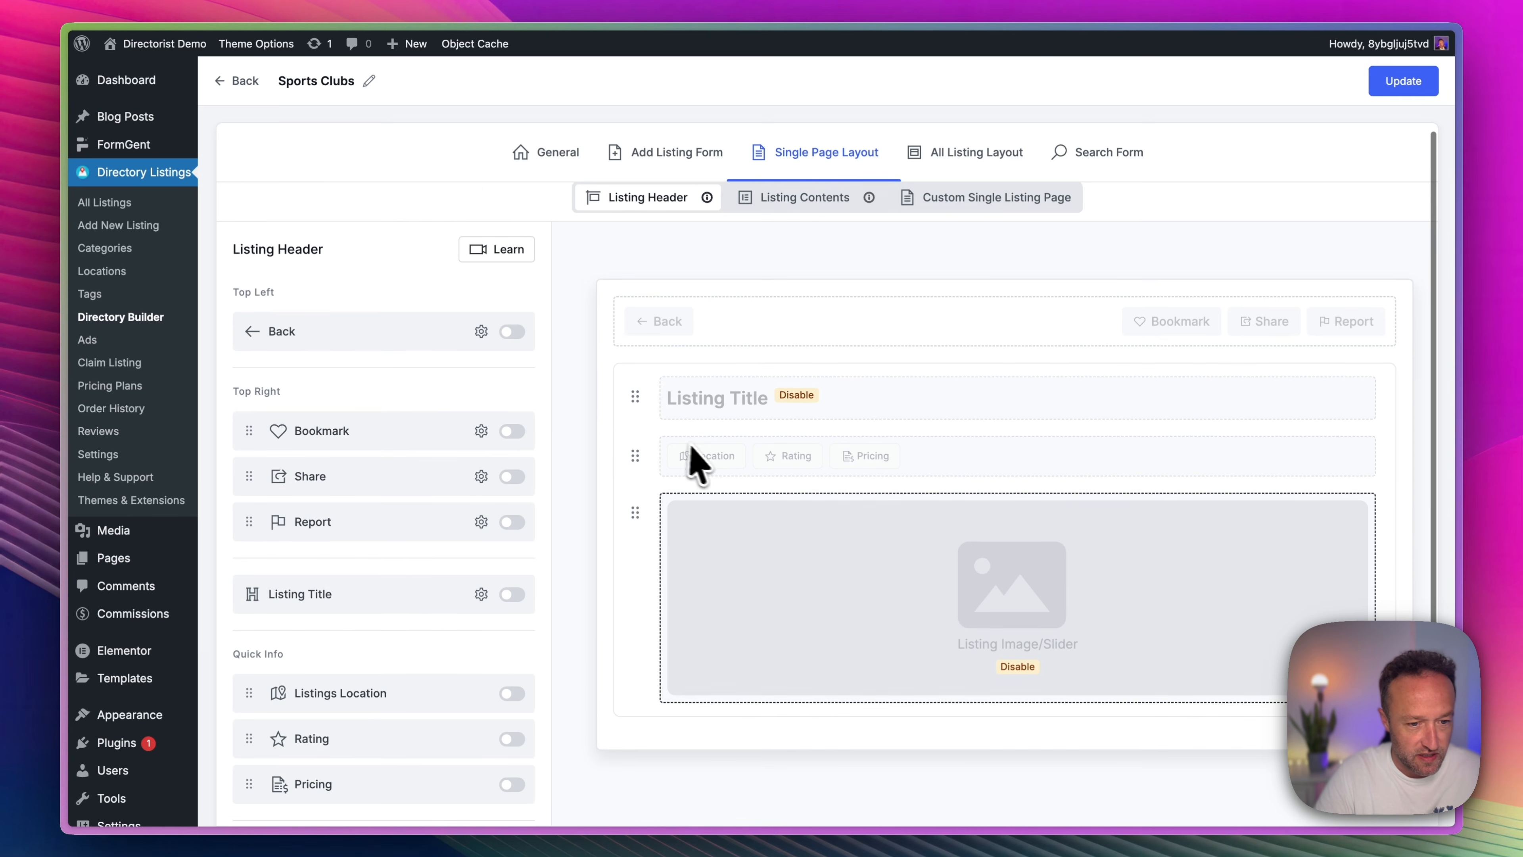
scroll(869, 256, up, 1)
click(816, 206)
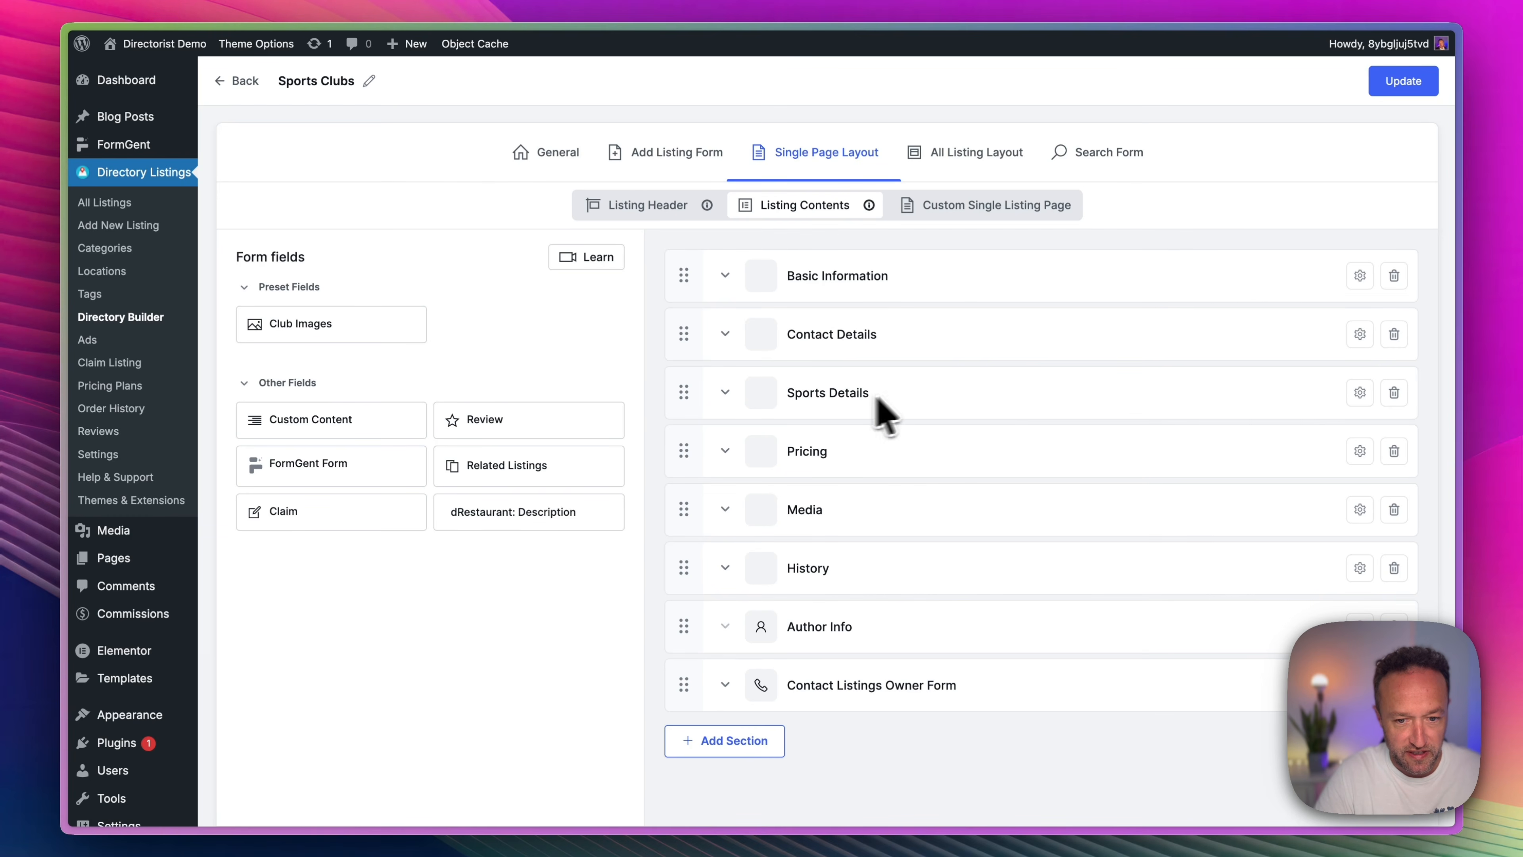
click(1395, 87)
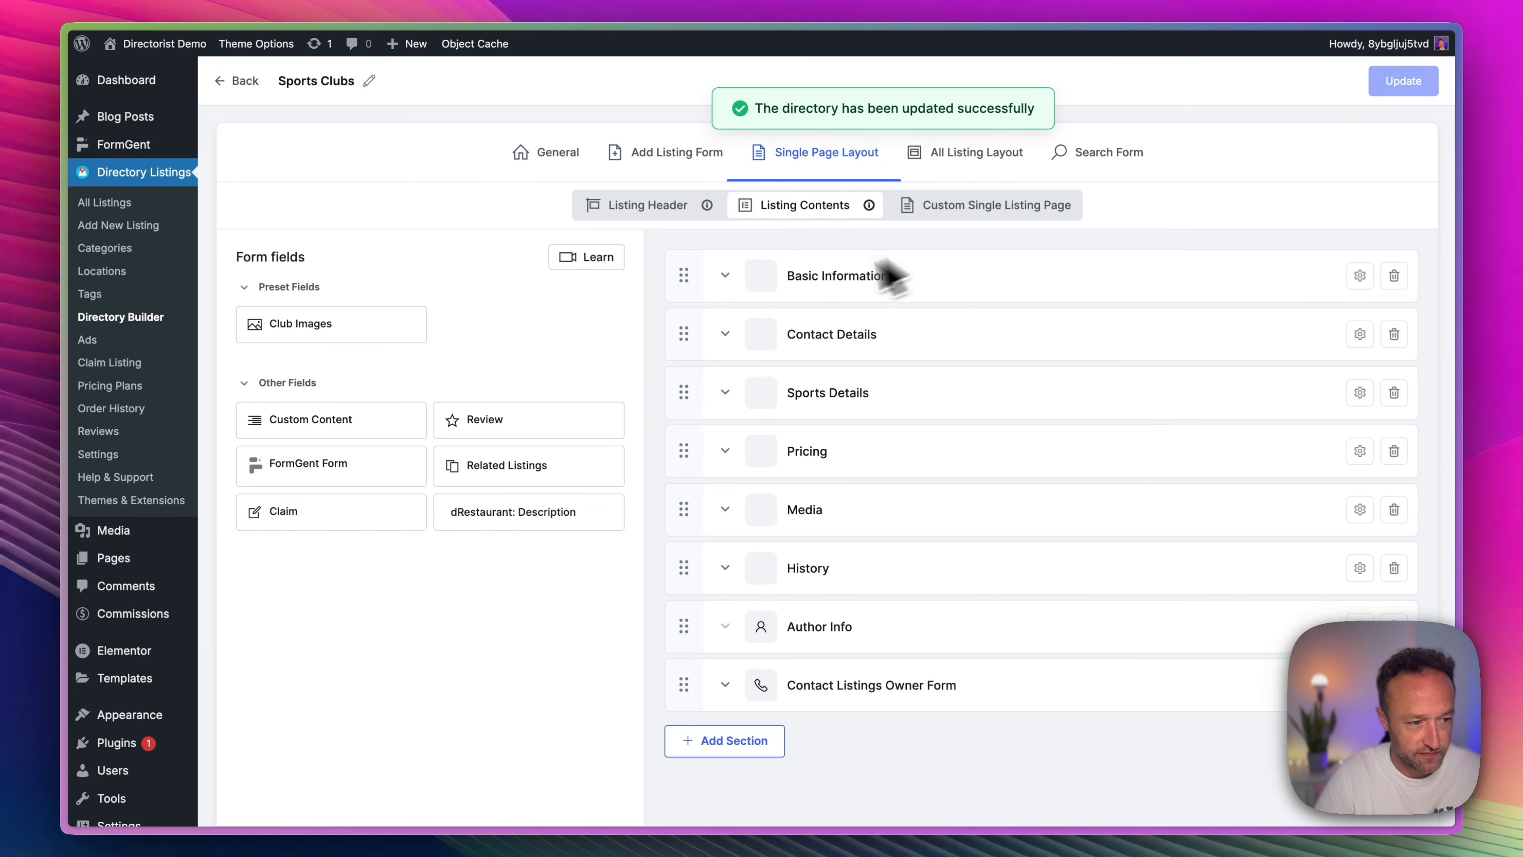